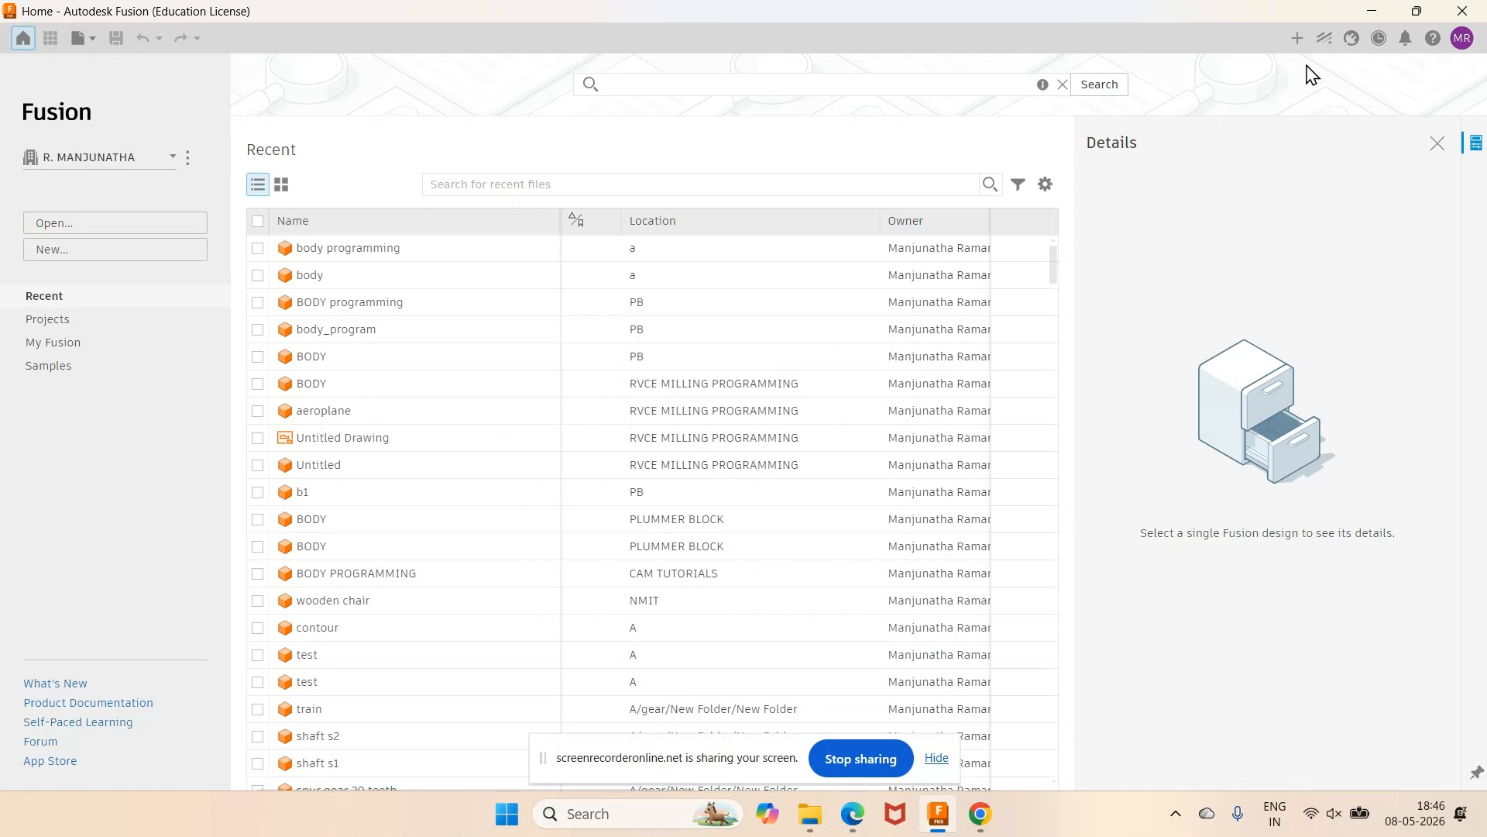
# Create a new Hybrid Design document and hide the screen-sharing notification.
pyautogui.click(1298, 38)
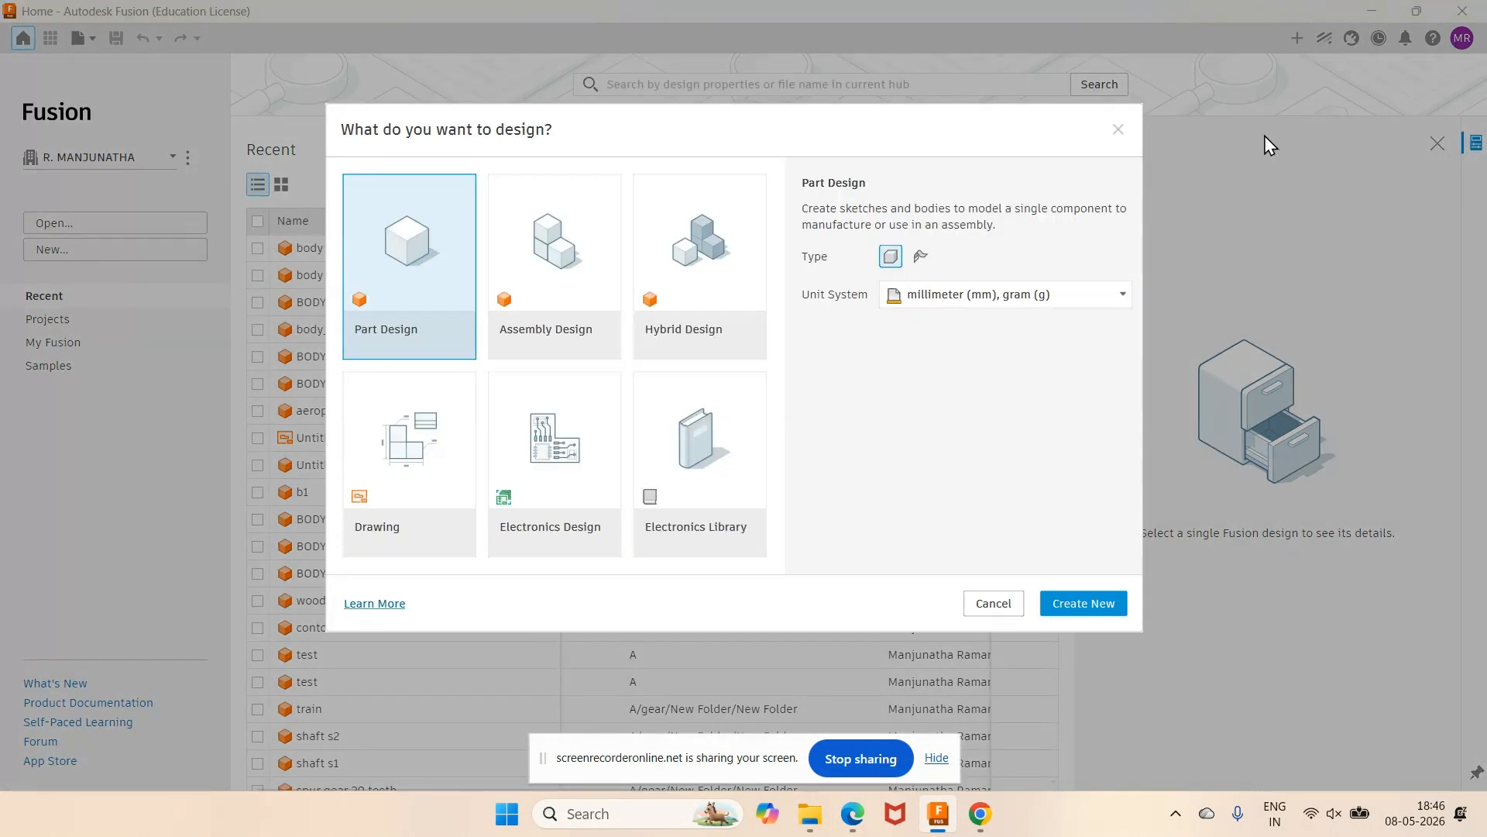
pyautogui.click(747, 293)
pyautogui.click(1106, 610)
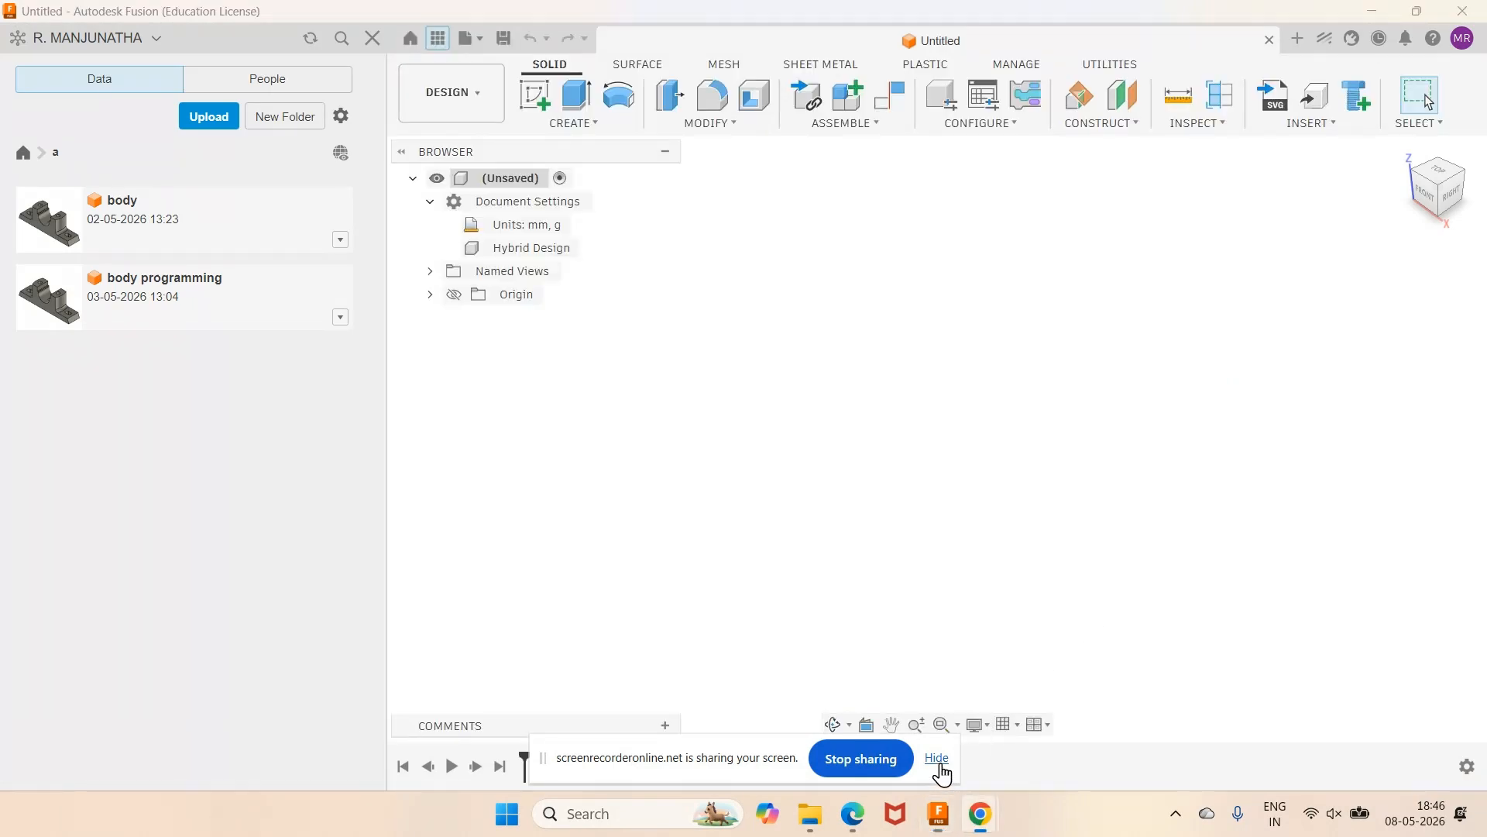
pyautogui.click(939, 761)
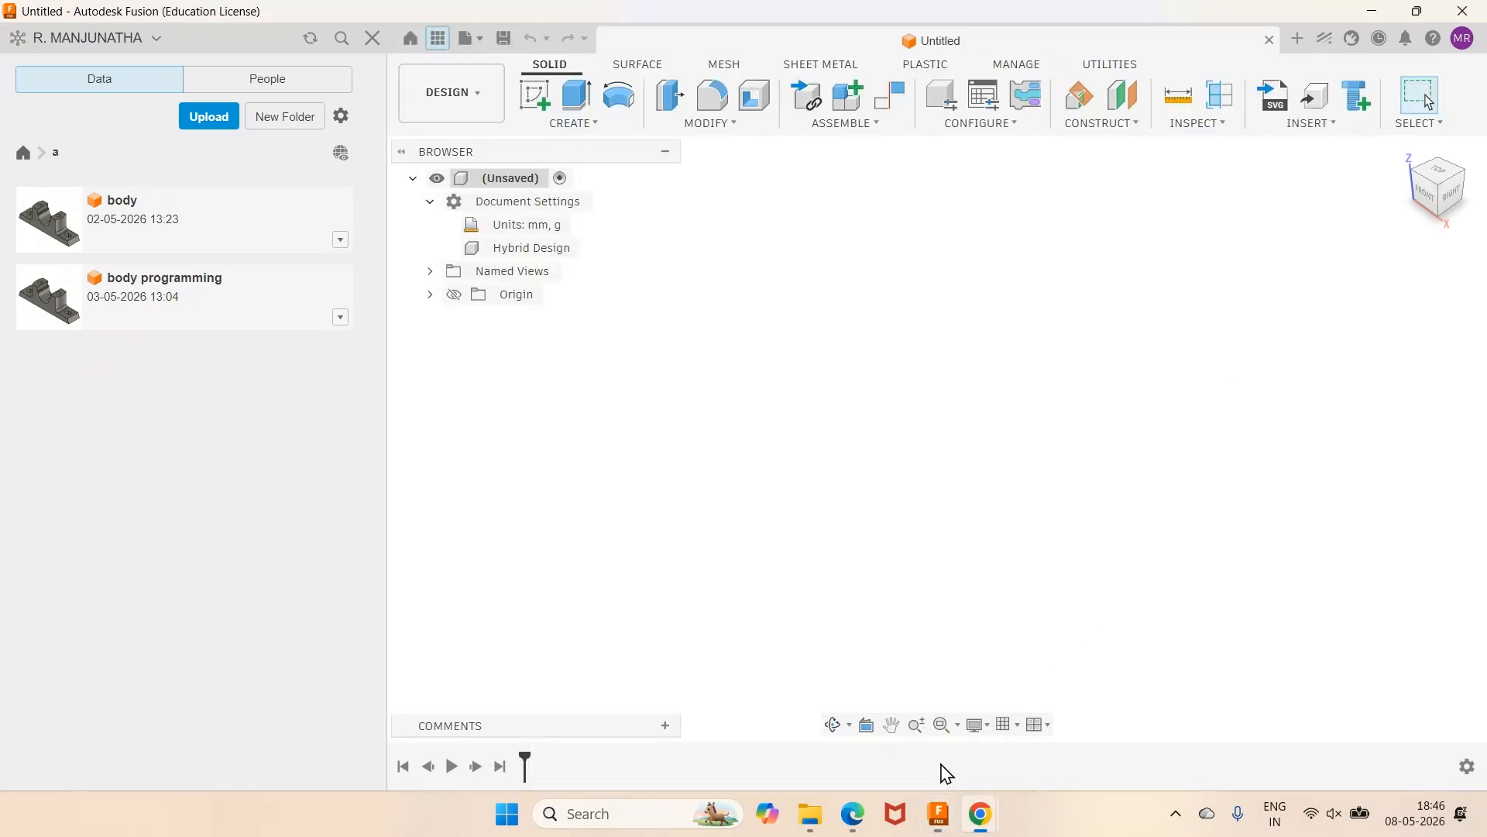
# Check the dimensioned V-notch profile in 2D Sketch.pdf and start a Fusion sketch on the front plane.
pyautogui.click(858, 823)
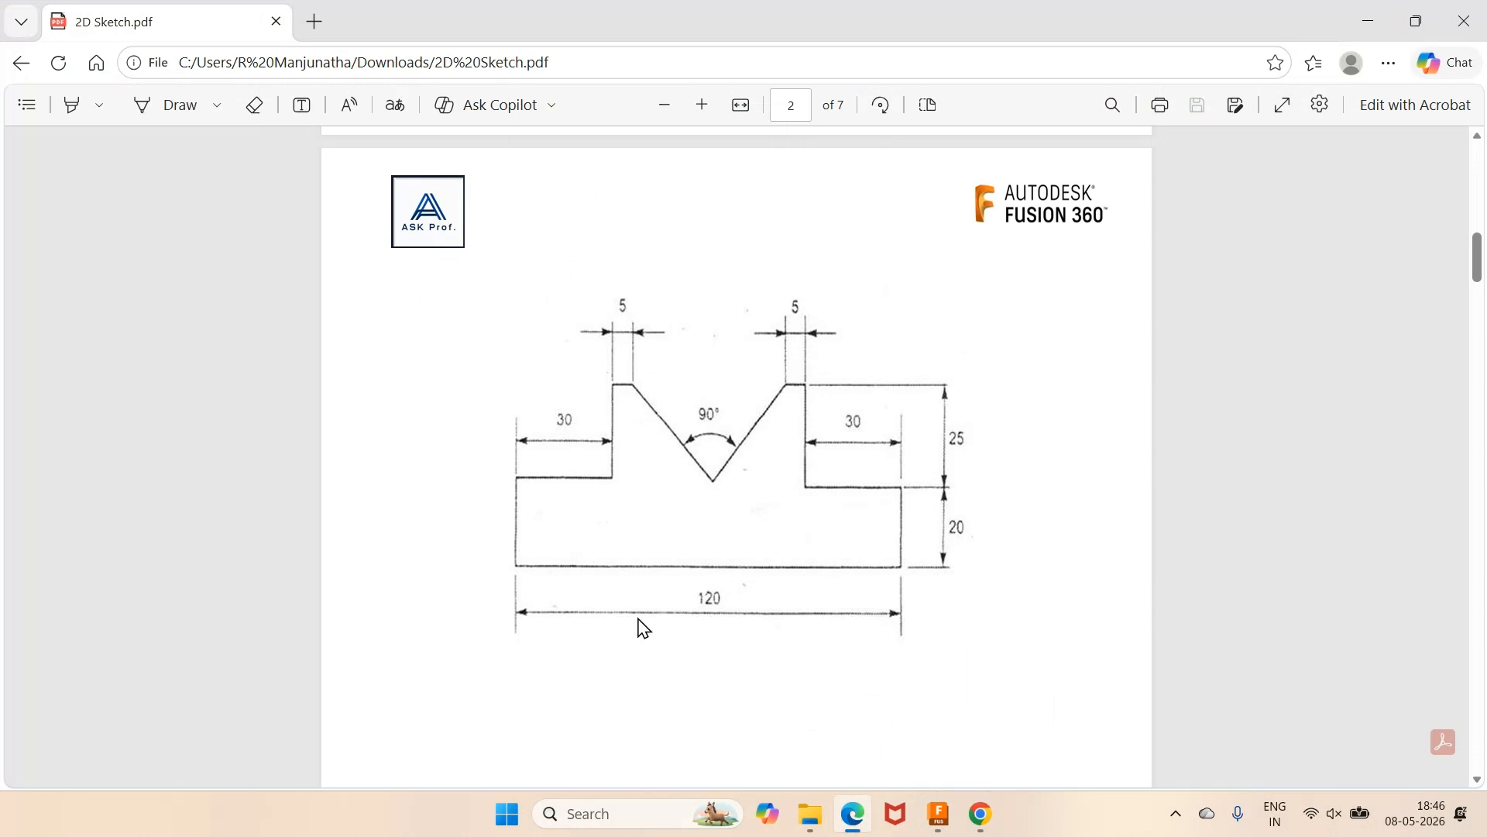
pyautogui.click(944, 826)
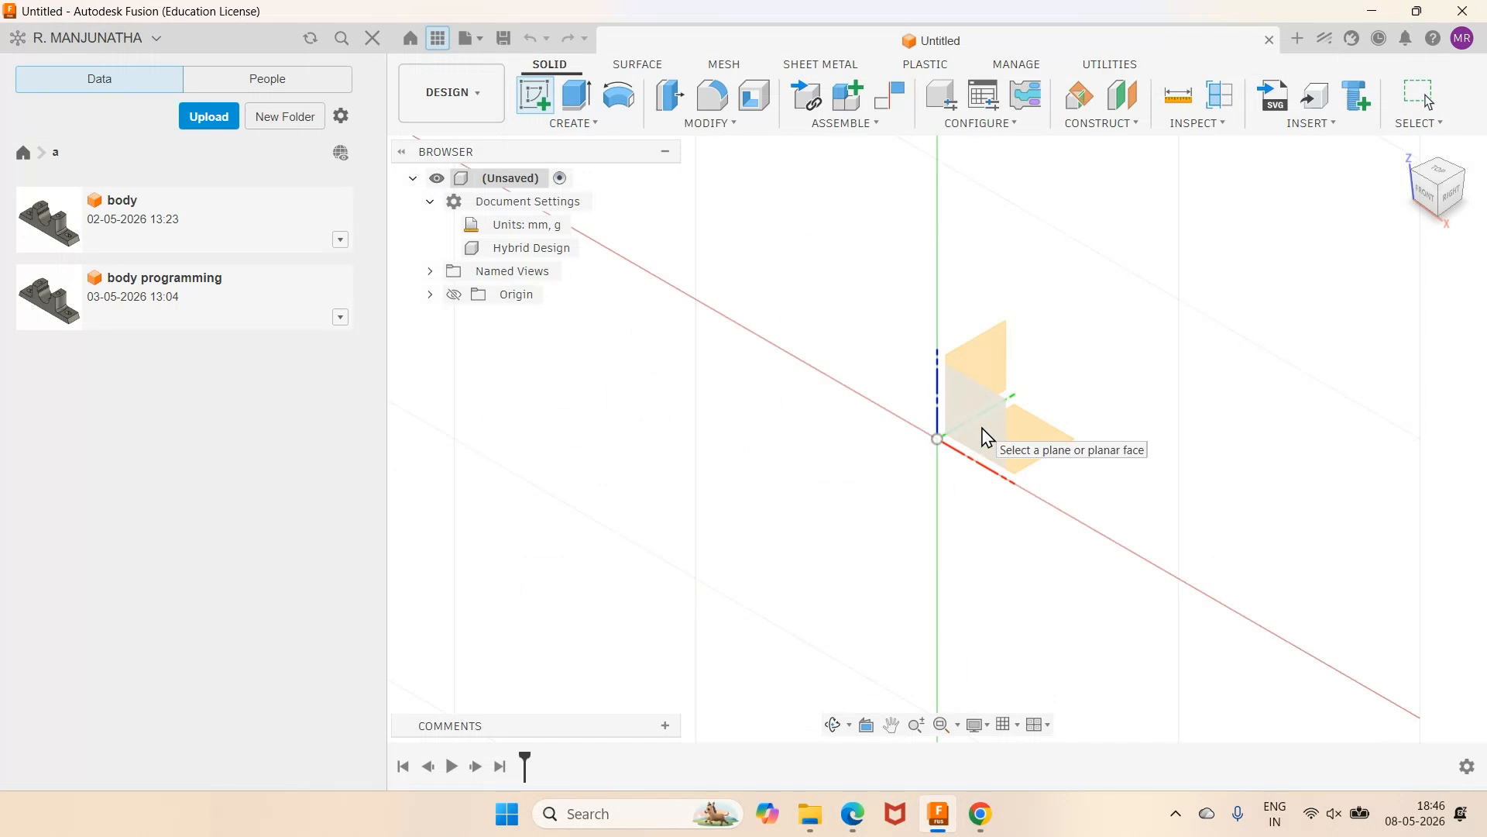
pyautogui.click(988, 438)
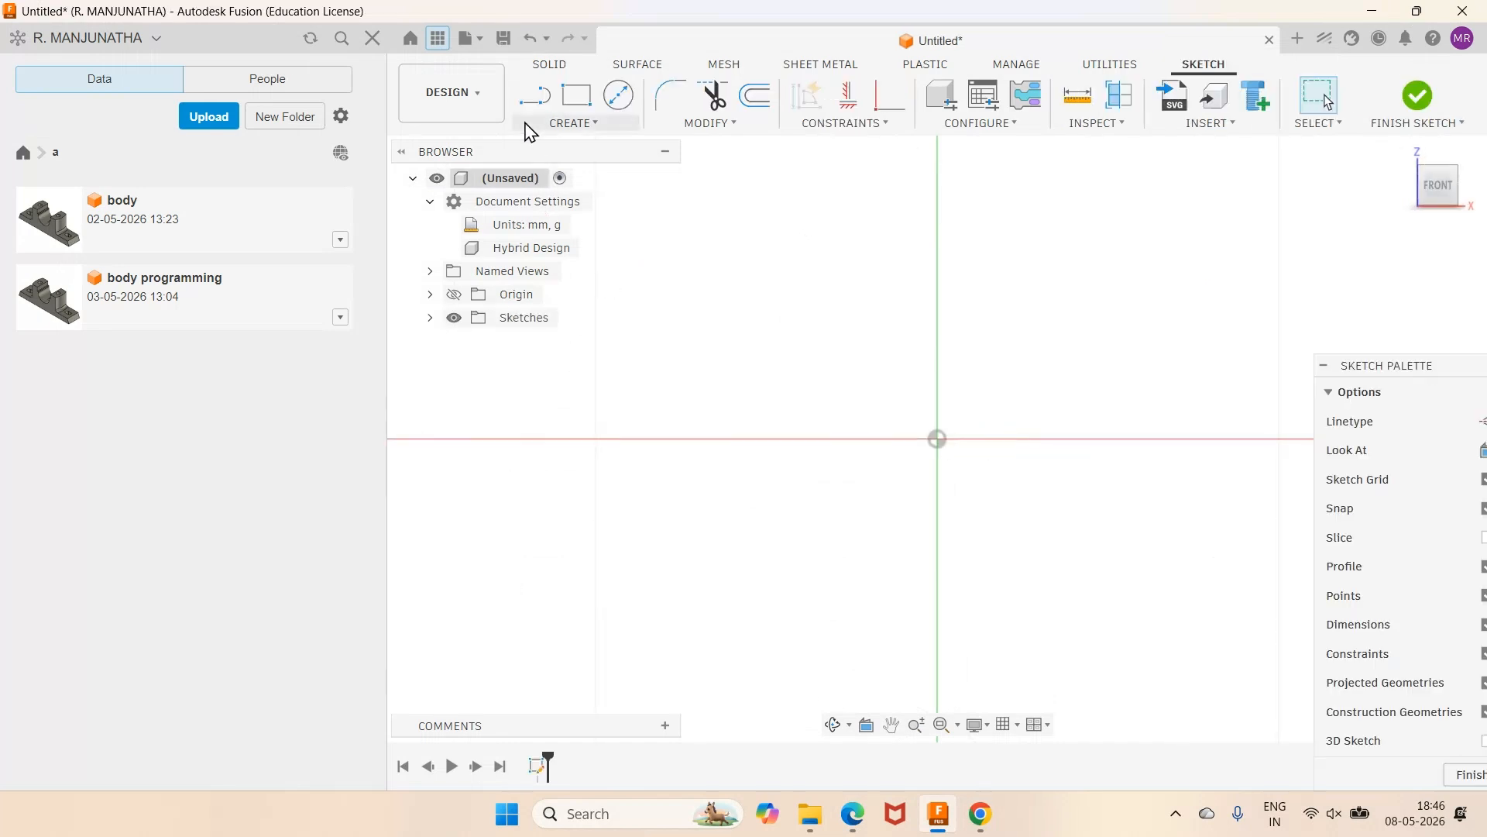
# Draw a horizontal line about 142 mm long above the origin.
pyautogui.click(534, 99)
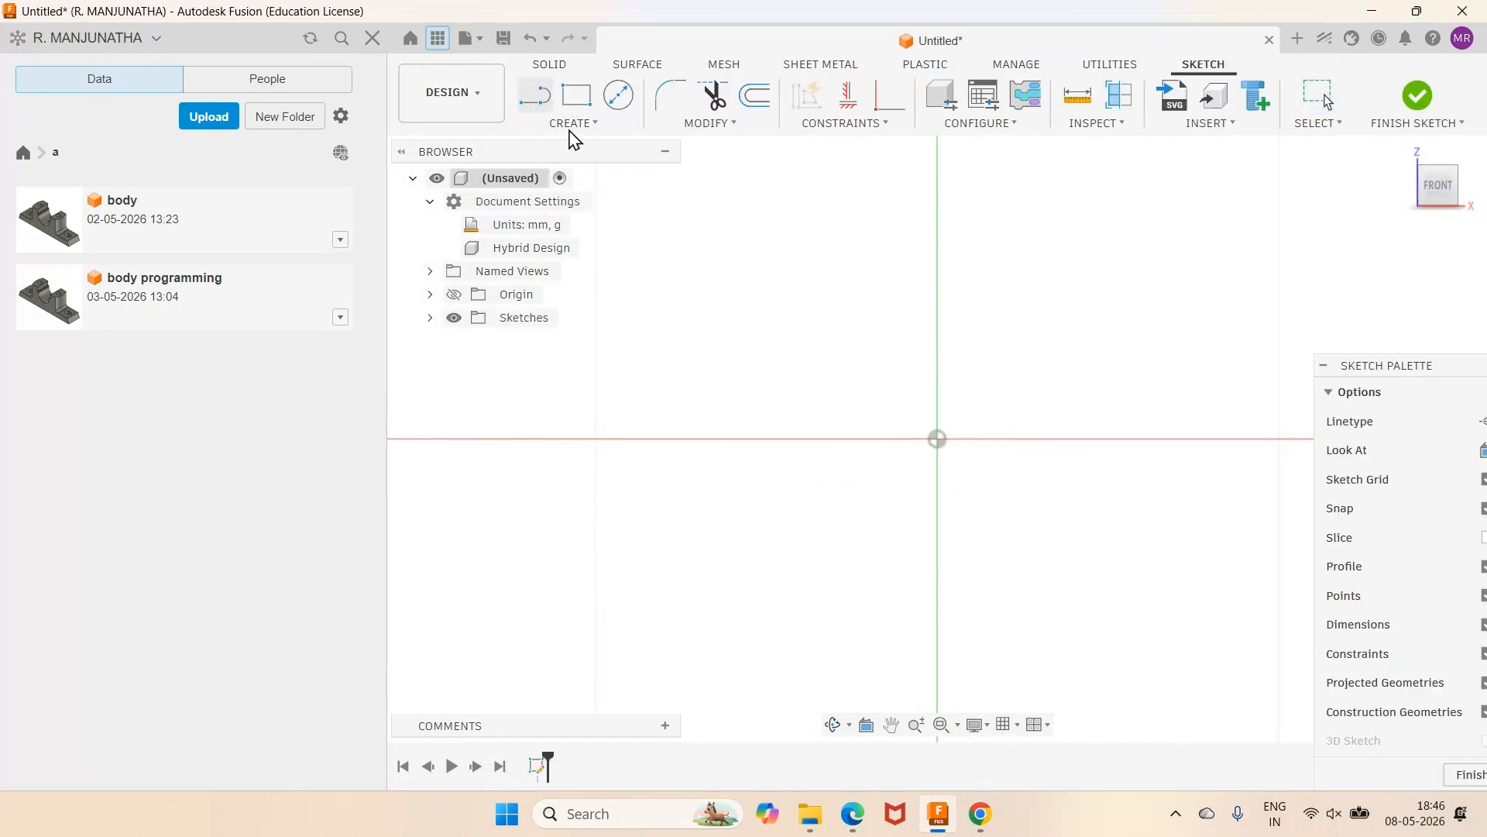
pyautogui.click(680, 367)
pyautogui.click(1163, 367)
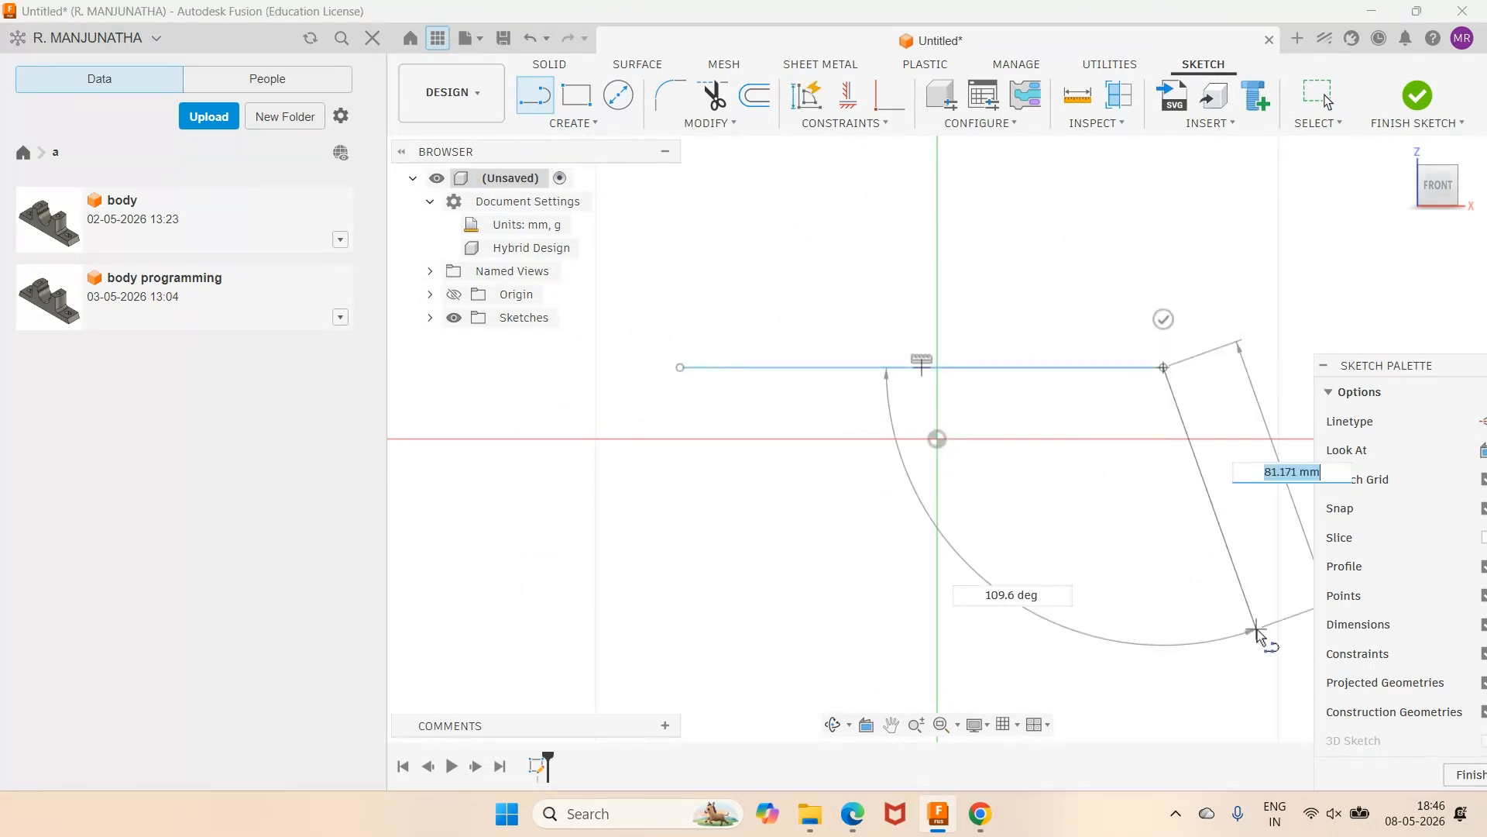
pyautogui.press('Escape')
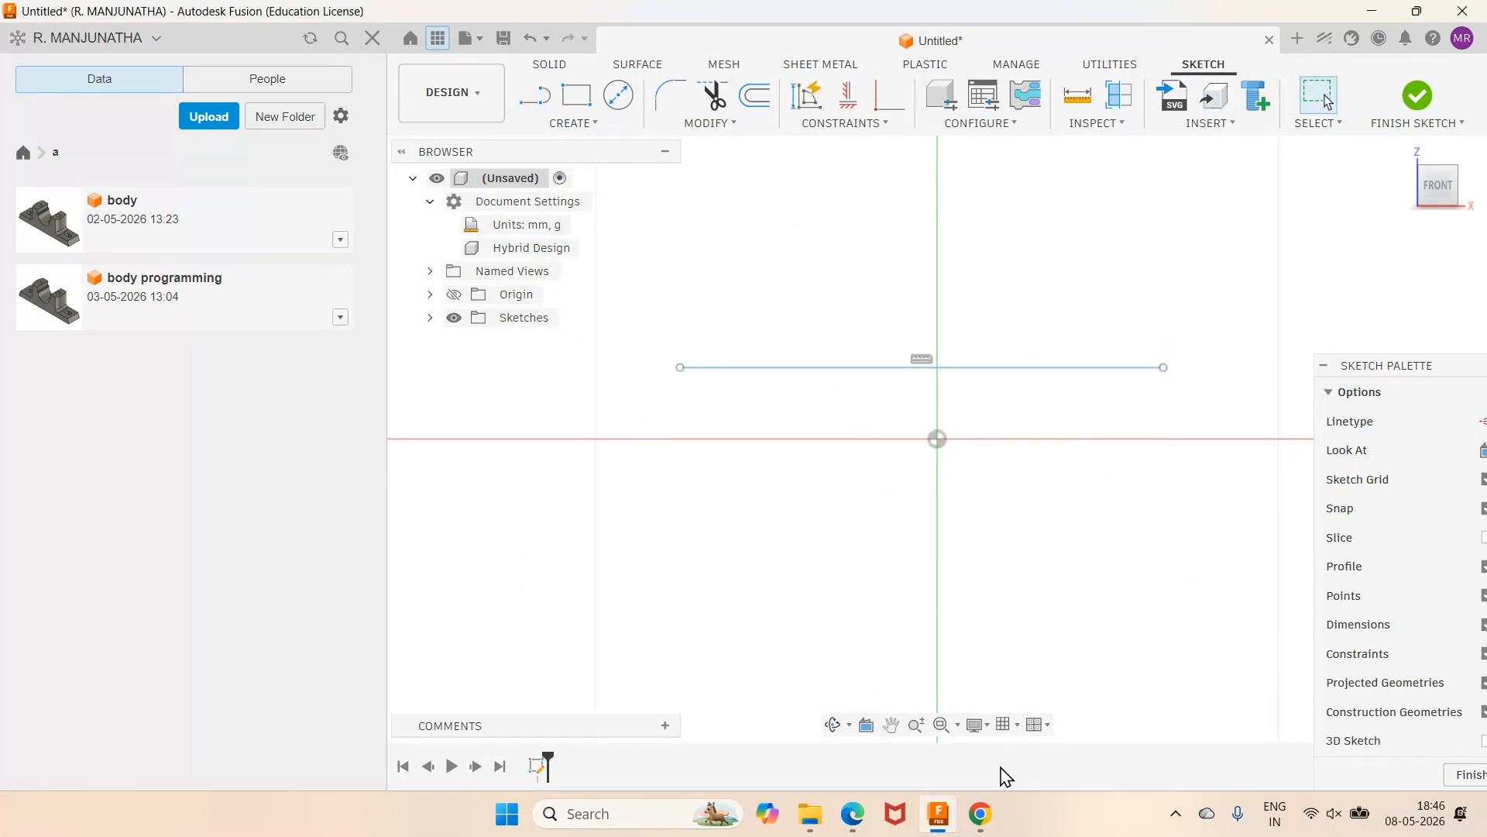
# Check the reference drawing in 2D Sketch.pdf and centre the horizontal line on the sketch origin with a MidPoint constraint.
pyautogui.click(853, 813)
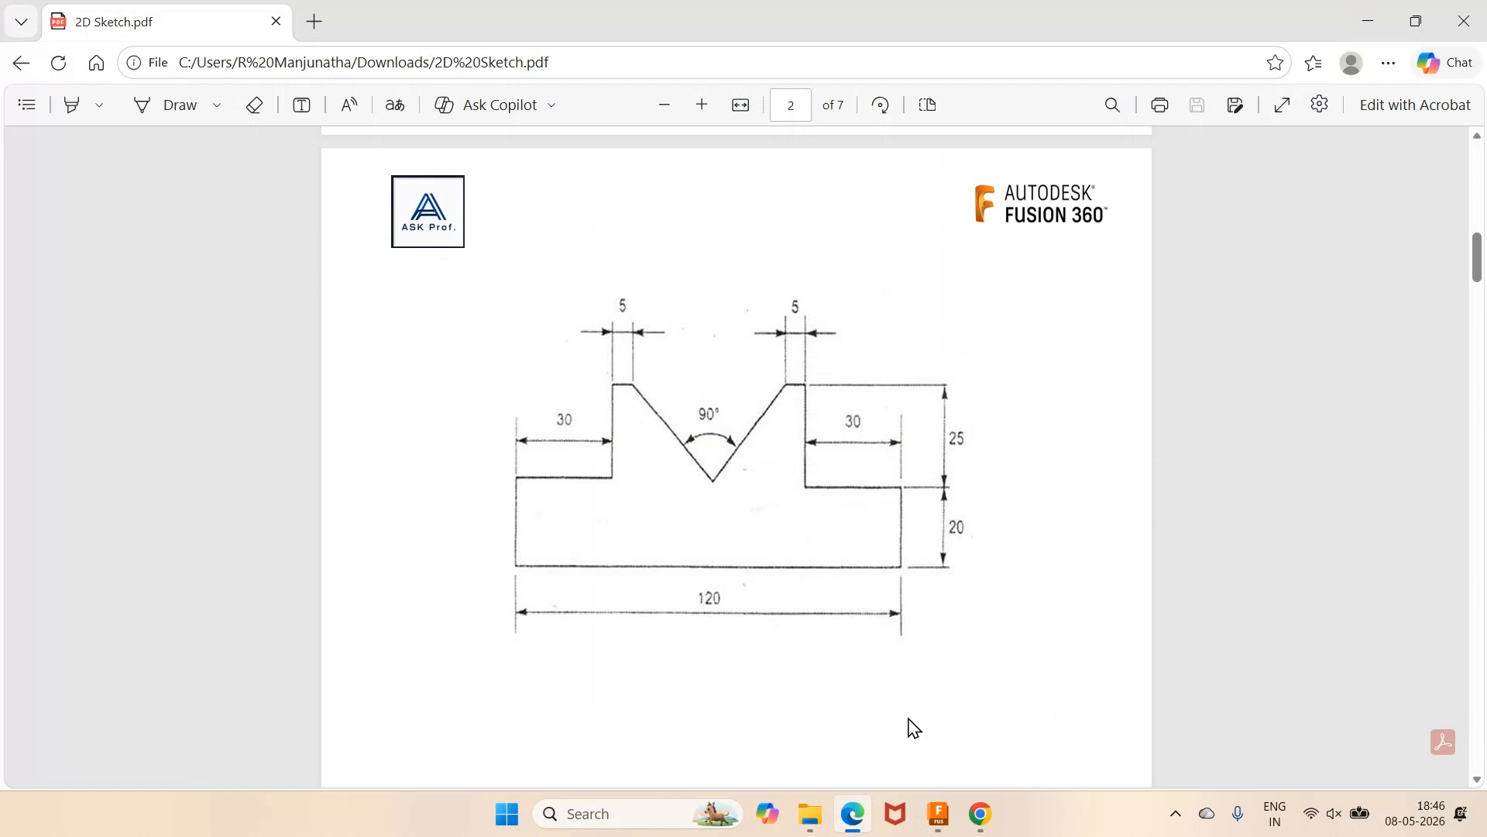
pyautogui.click(946, 827)
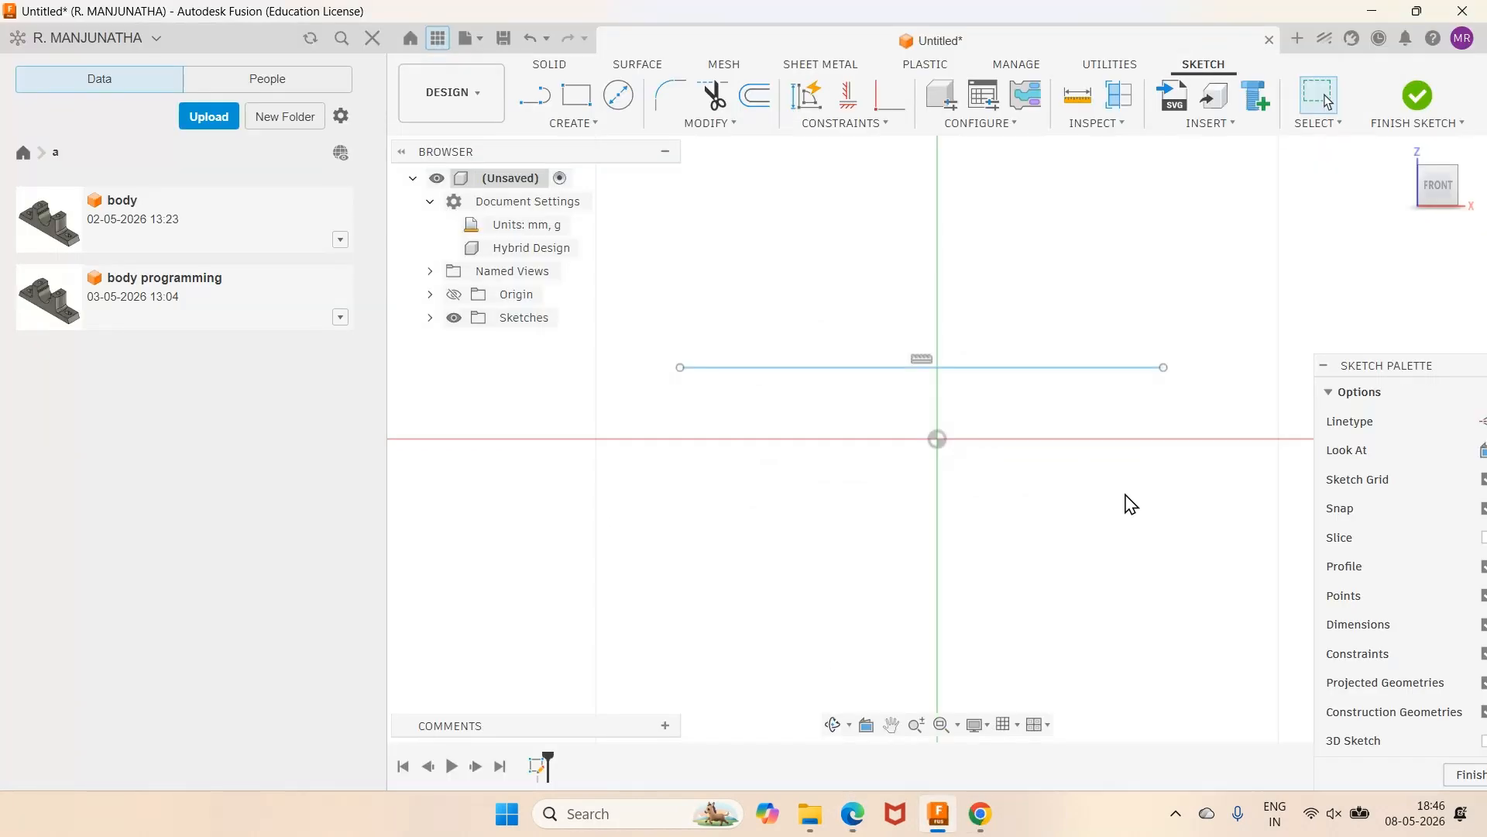
pyautogui.click(843, 123)
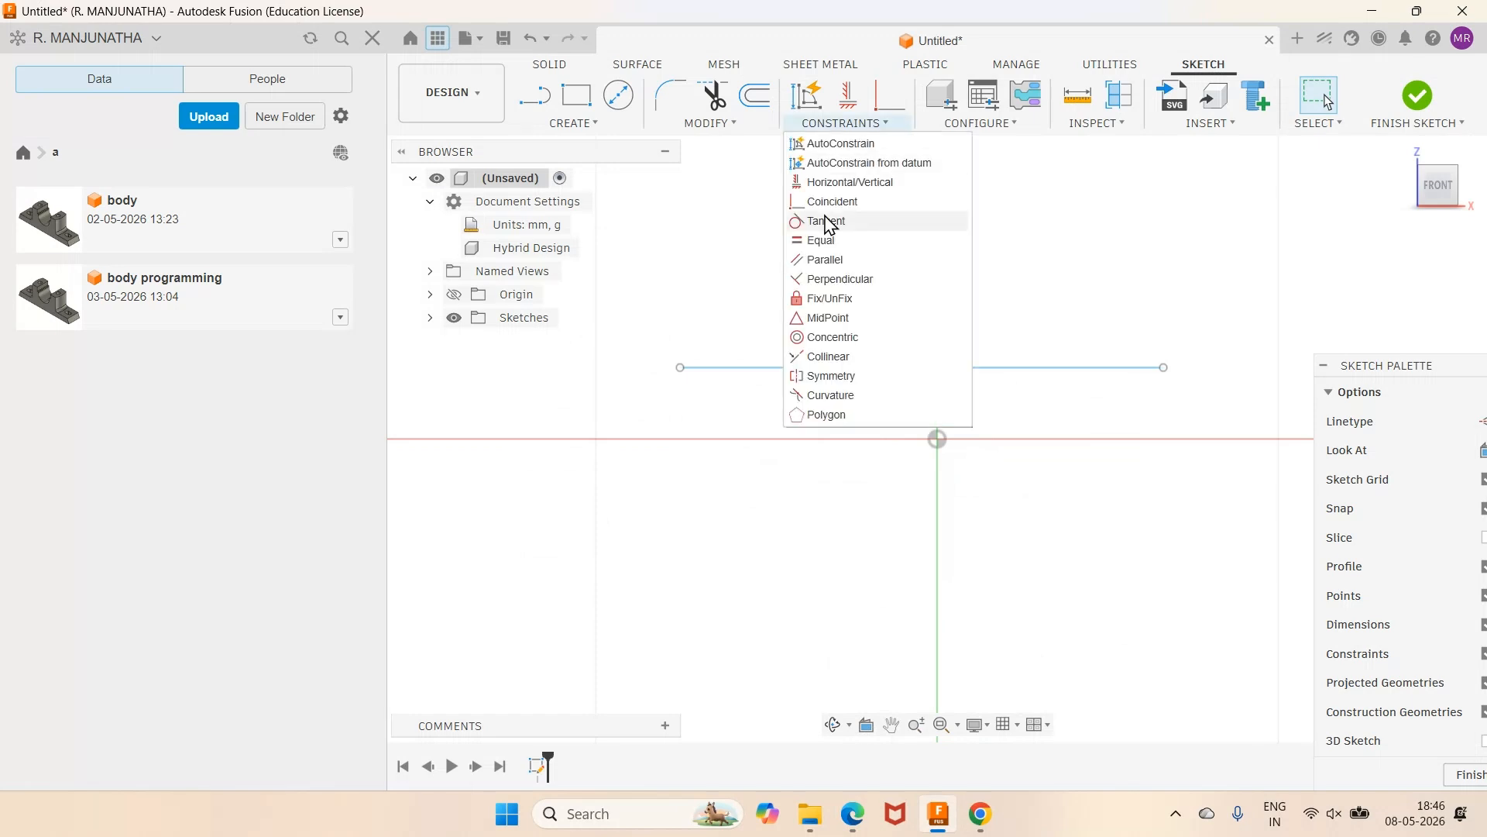
pyautogui.click(828, 318)
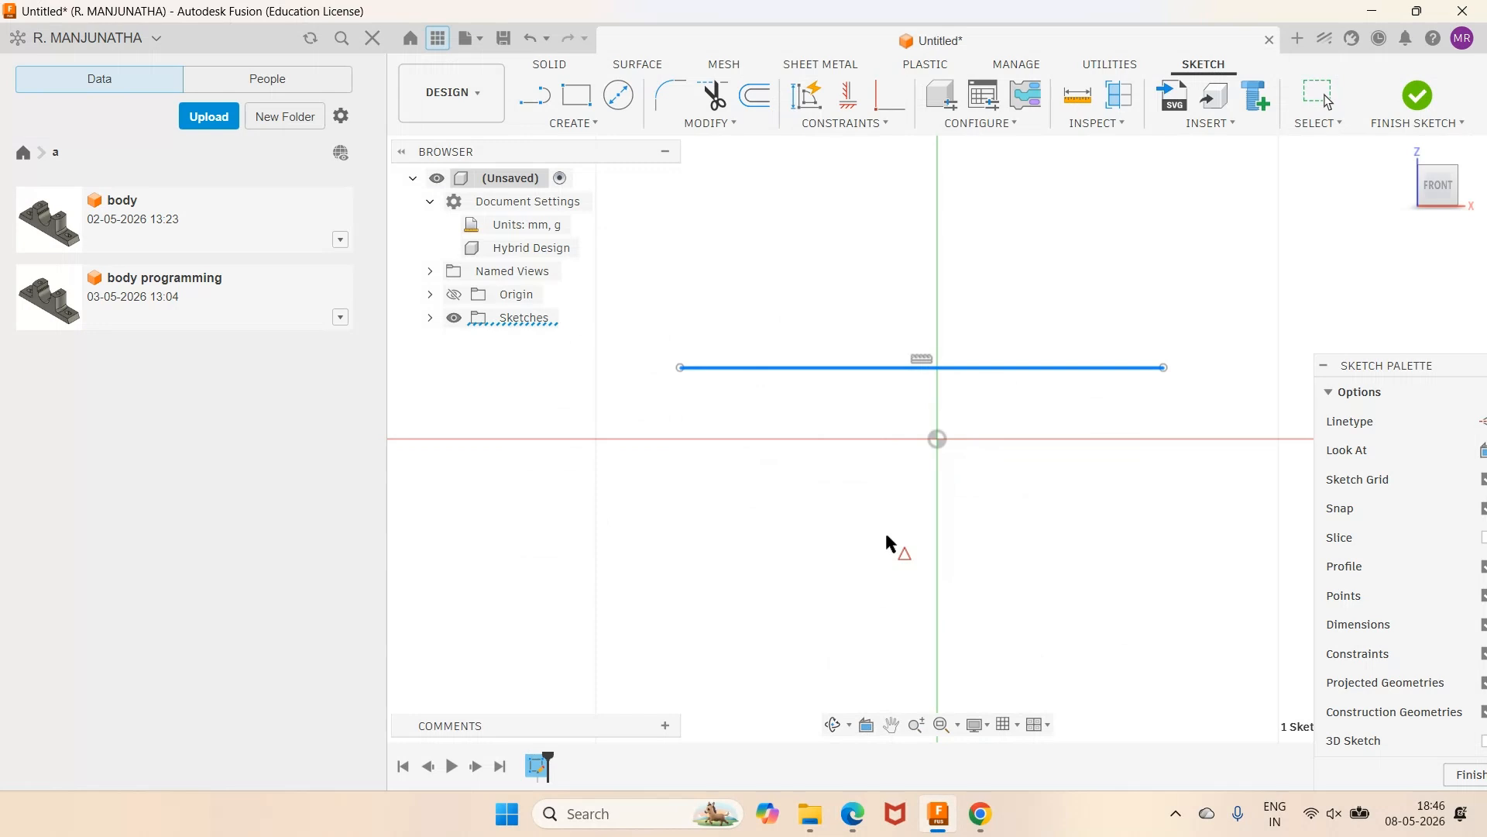
pyautogui.click(937, 438)
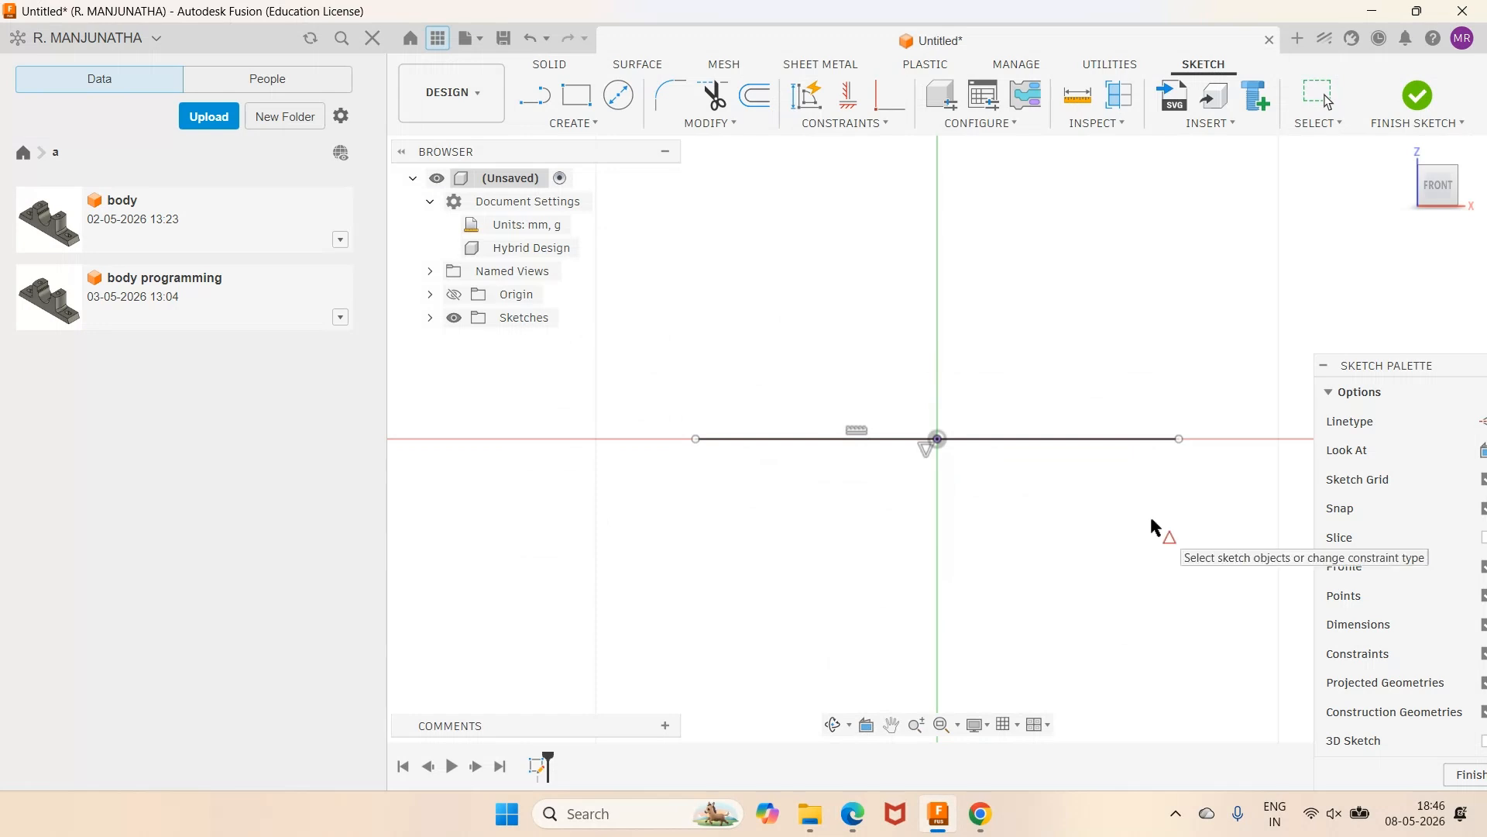
# Dimension the horizontal base line below it and set its length to 120 mm.
pyautogui.click(980, 440)
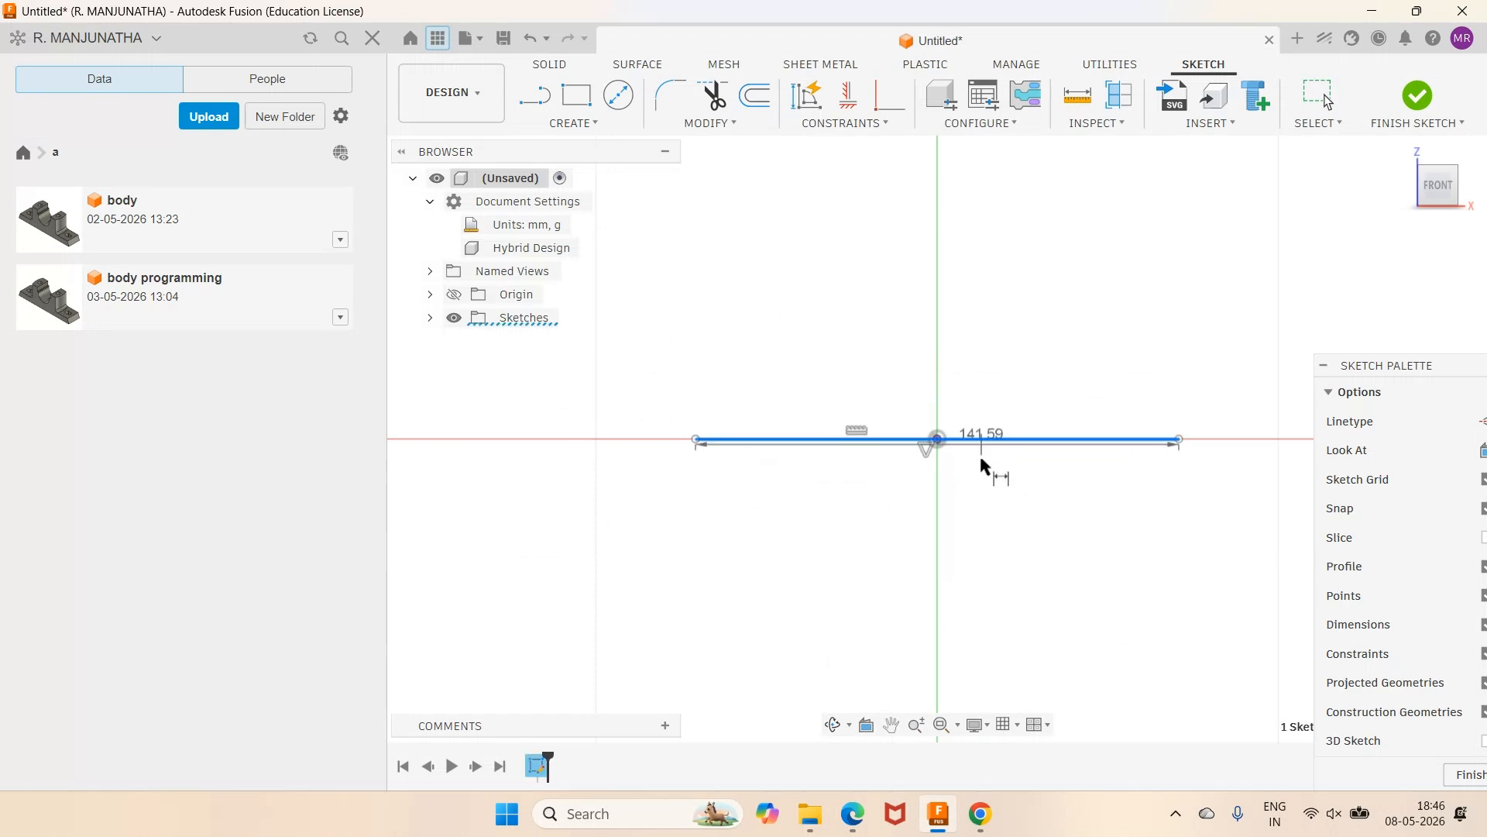
pyautogui.click(983, 527)
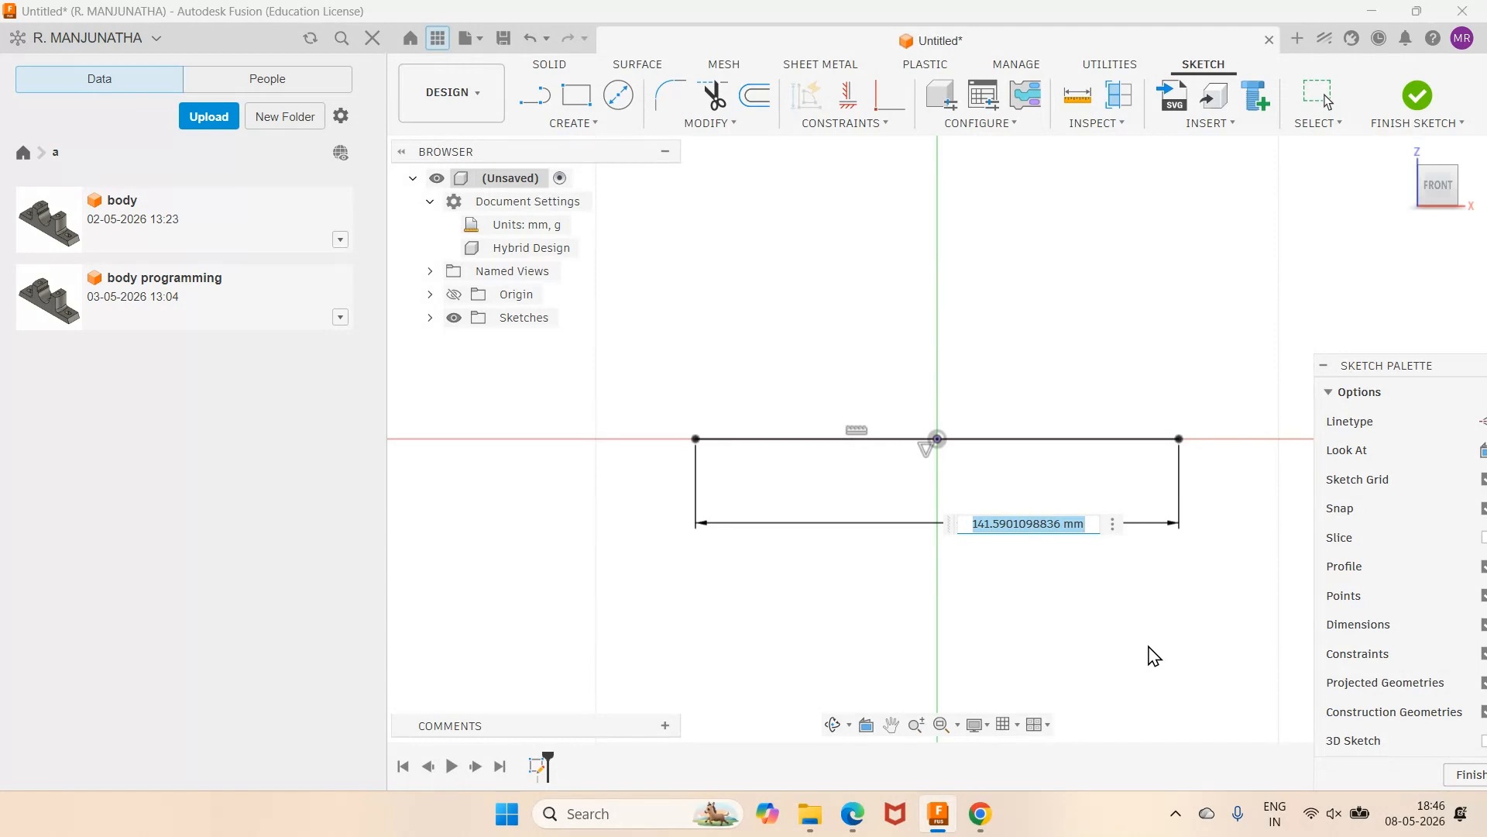
pyautogui.write('120')
pyautogui.press('Return')
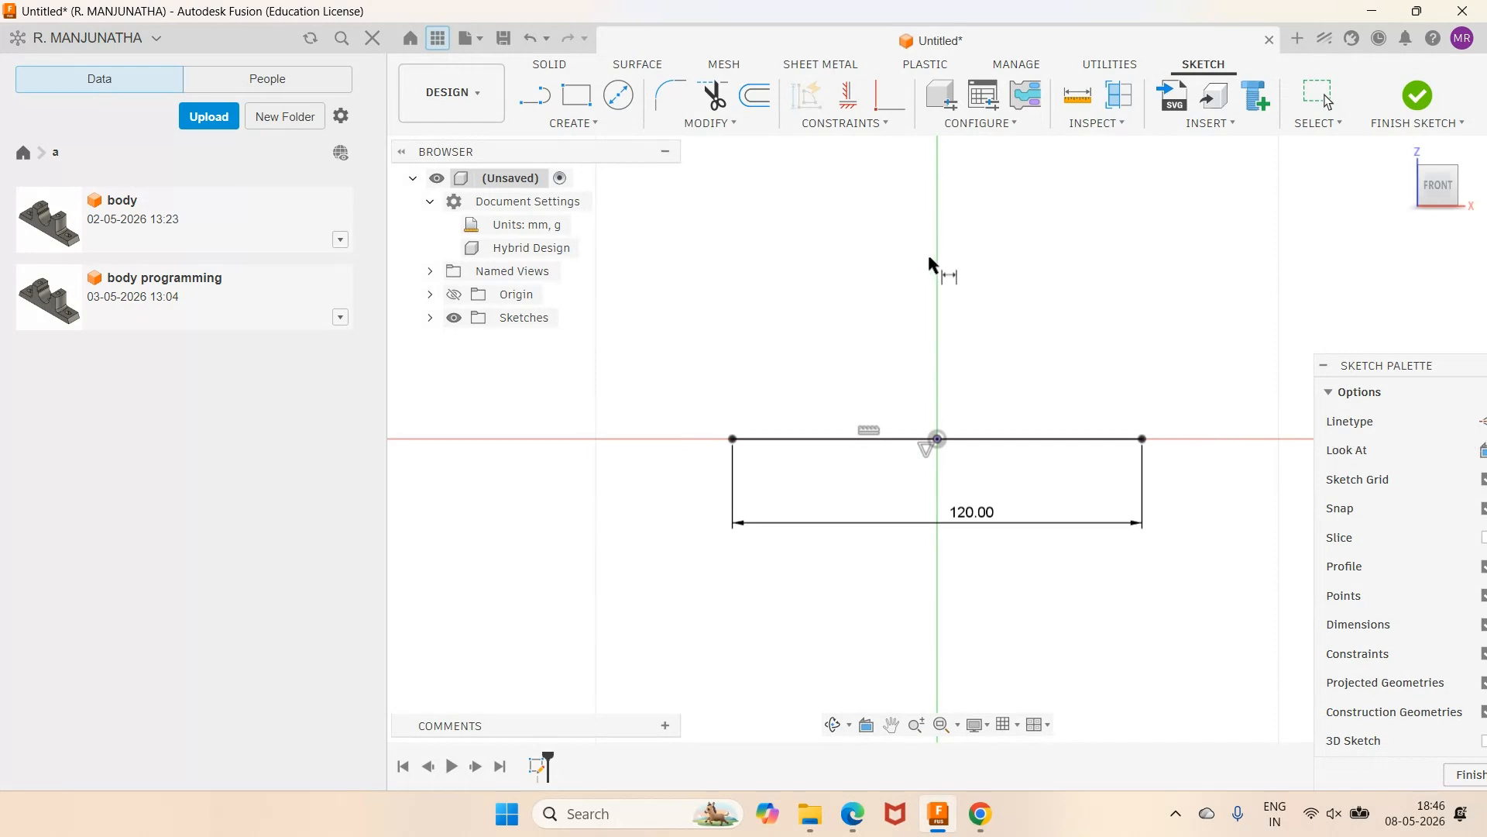
pyautogui.click(733, 439)
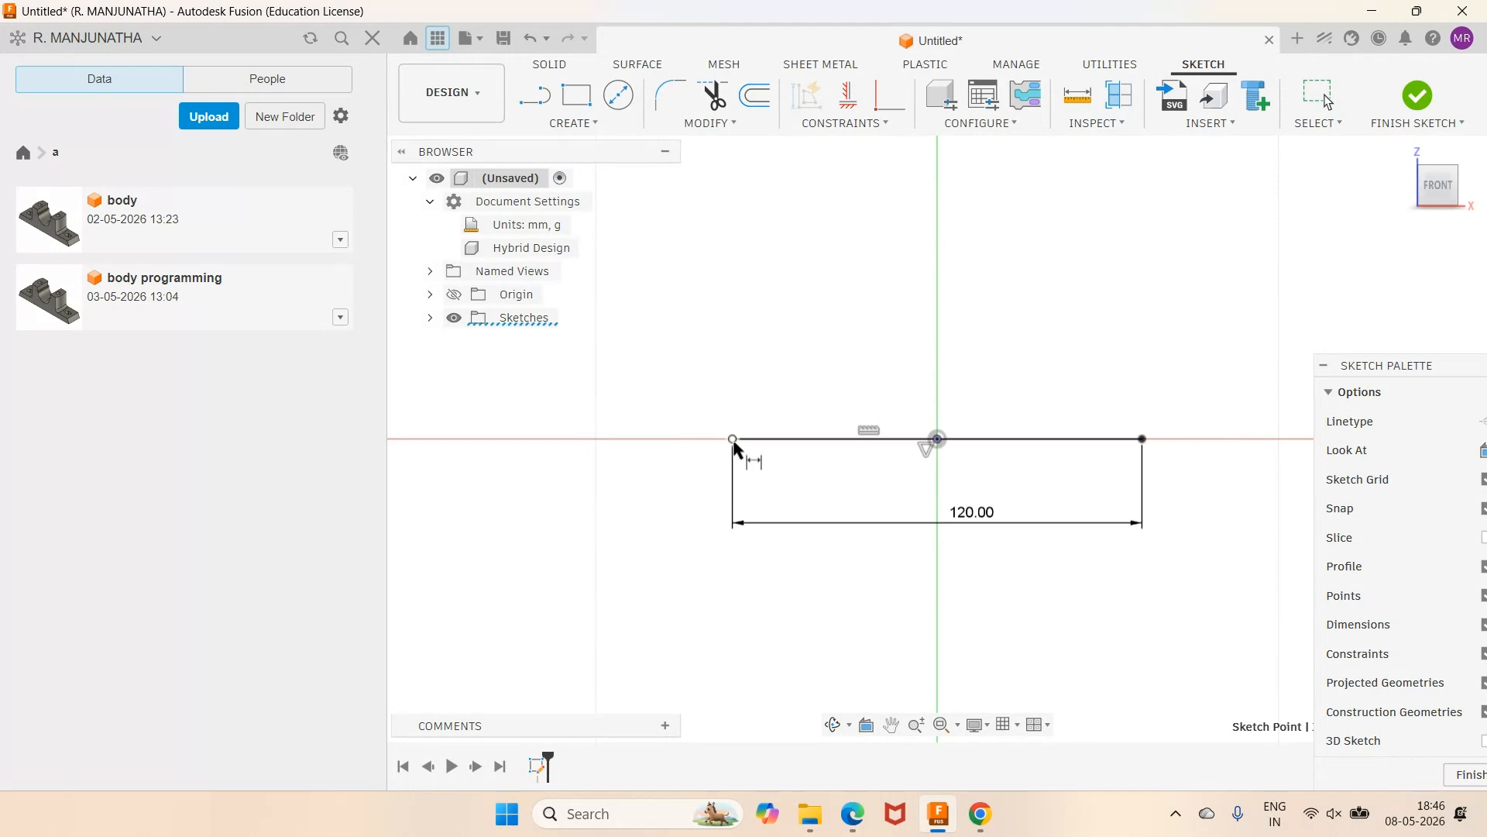
pyautogui.click(935, 441)
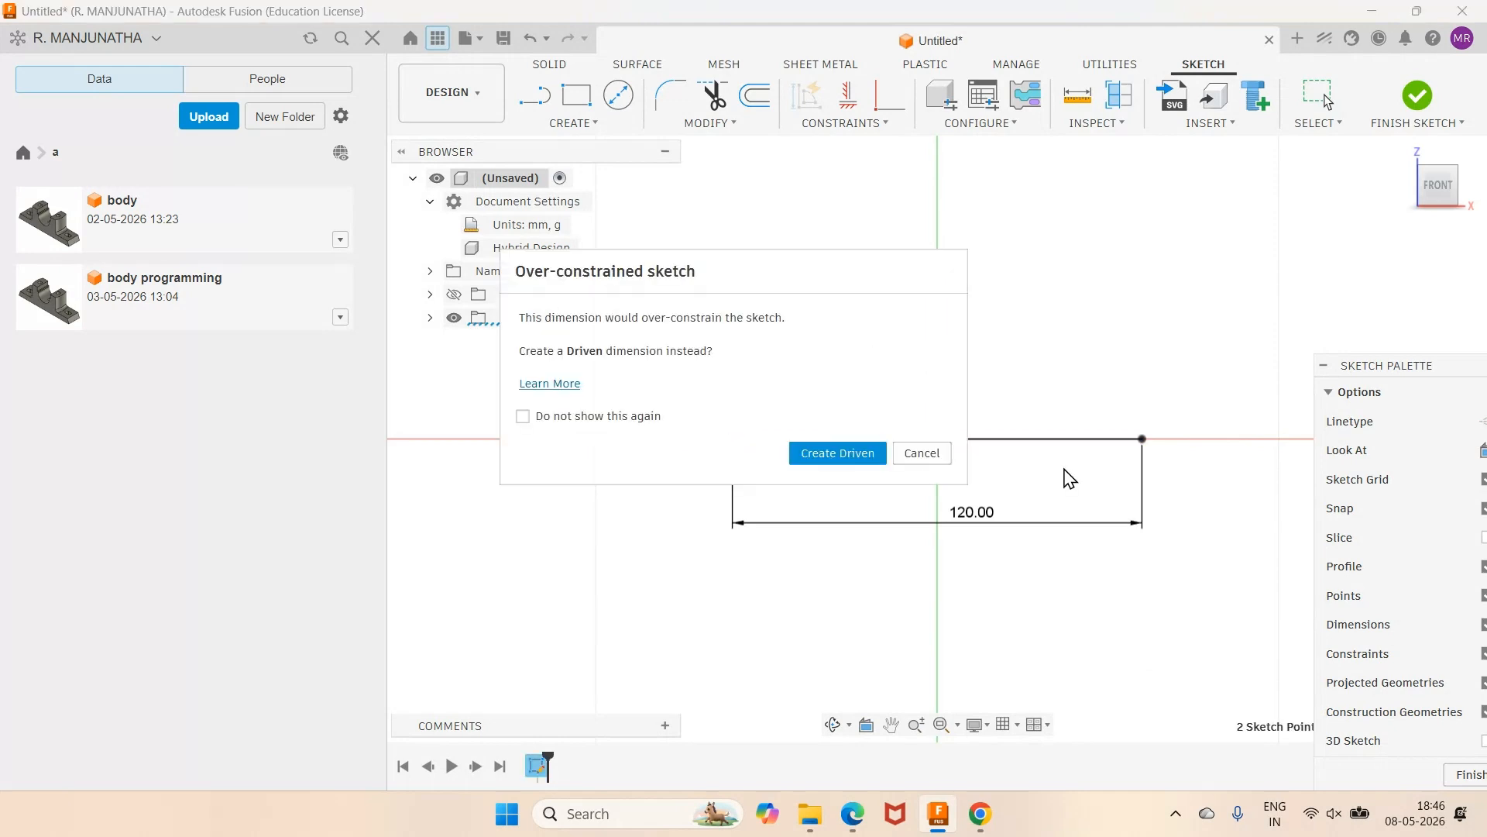
pyautogui.click(921, 456)
pyautogui.press('Escape')
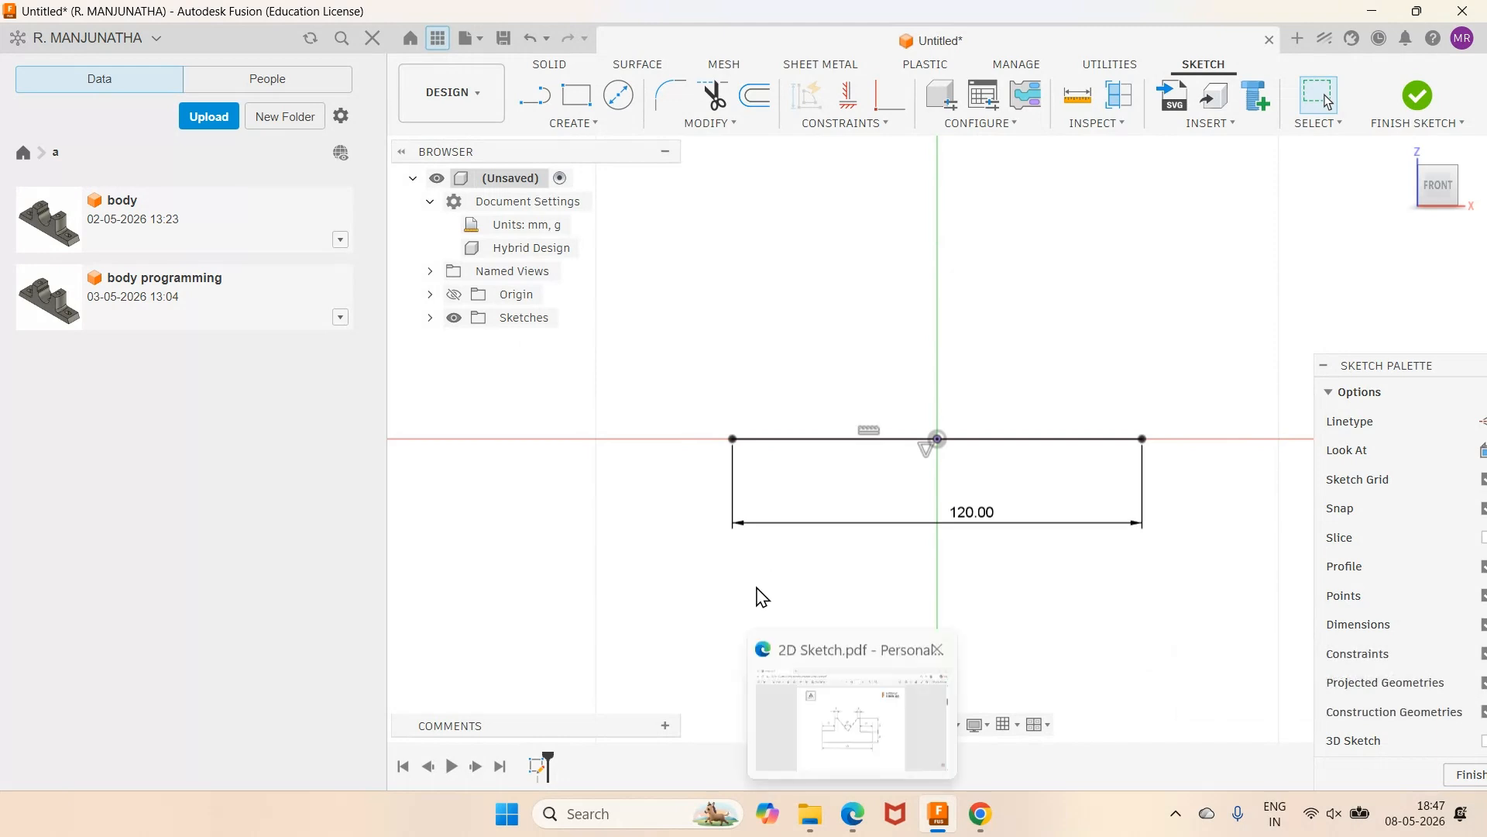
# Check the profile in 2D Sketch.pdf and draw a vertical line about 57 mm long upward from the base line's left endpoint.
pyautogui.click(833, 747)
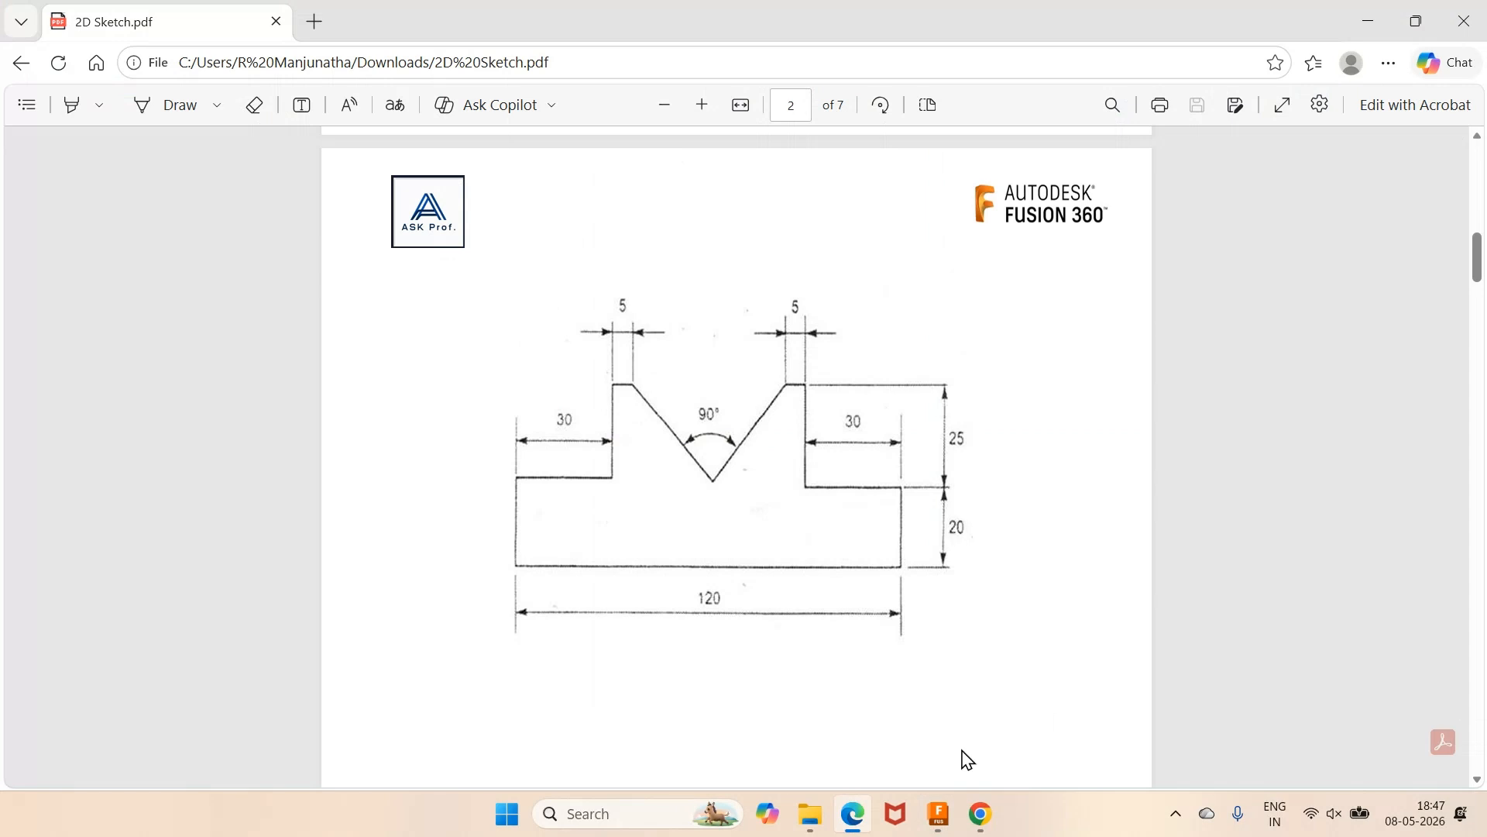
pyautogui.click(939, 814)
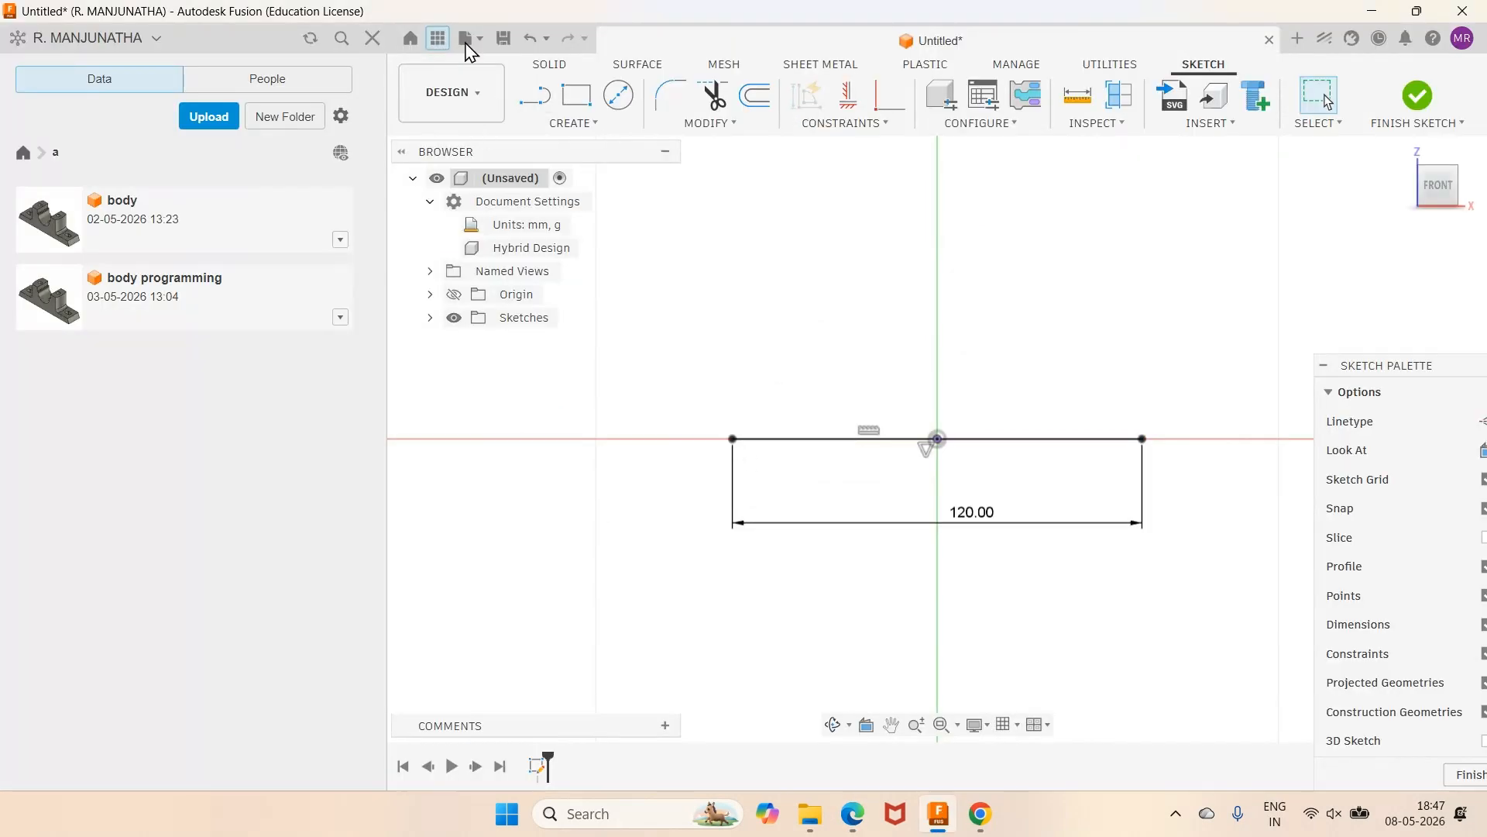
pyautogui.click(534, 94)
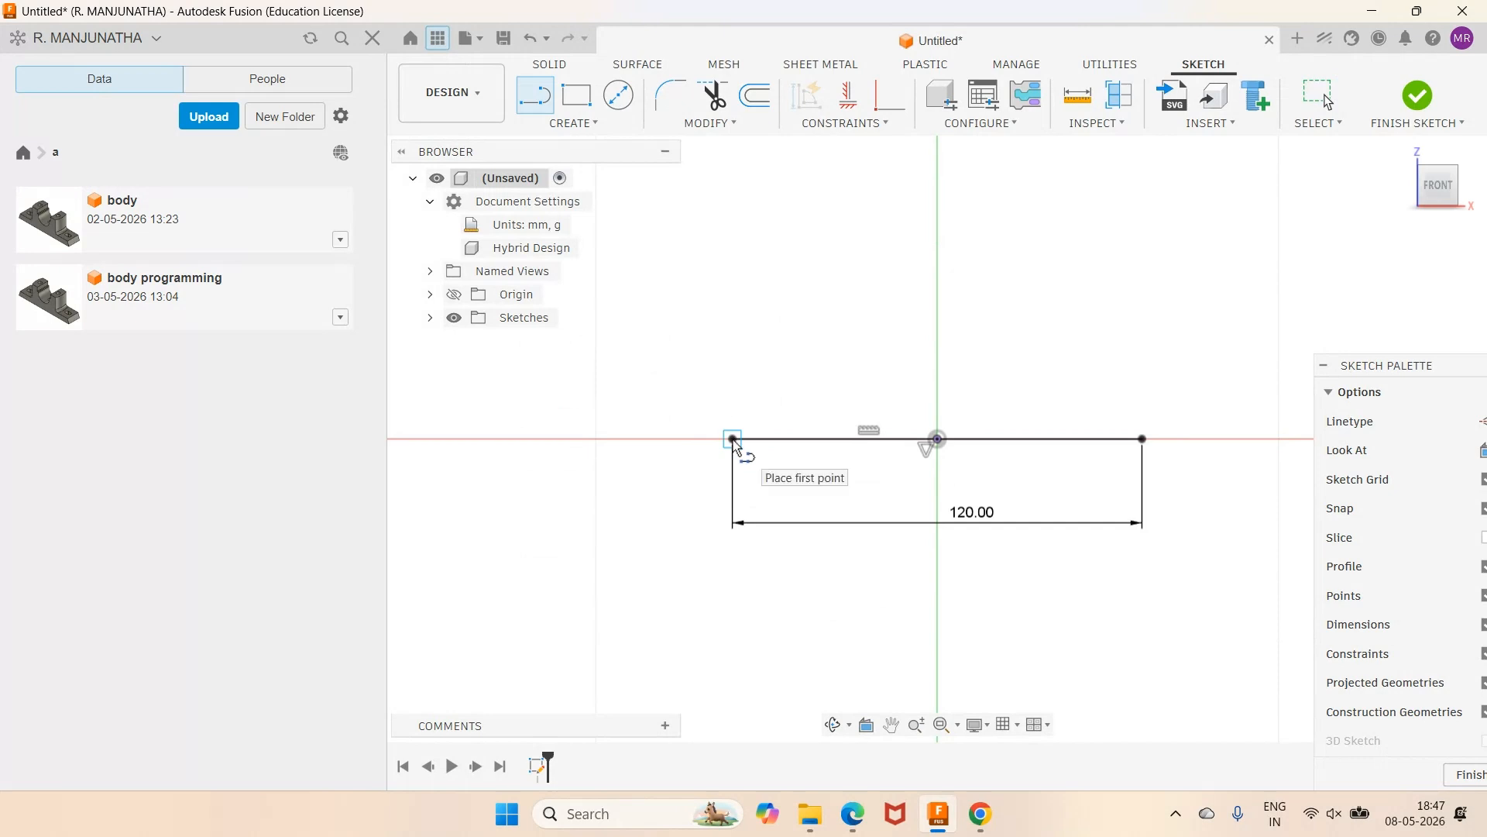
pyautogui.click(733, 439)
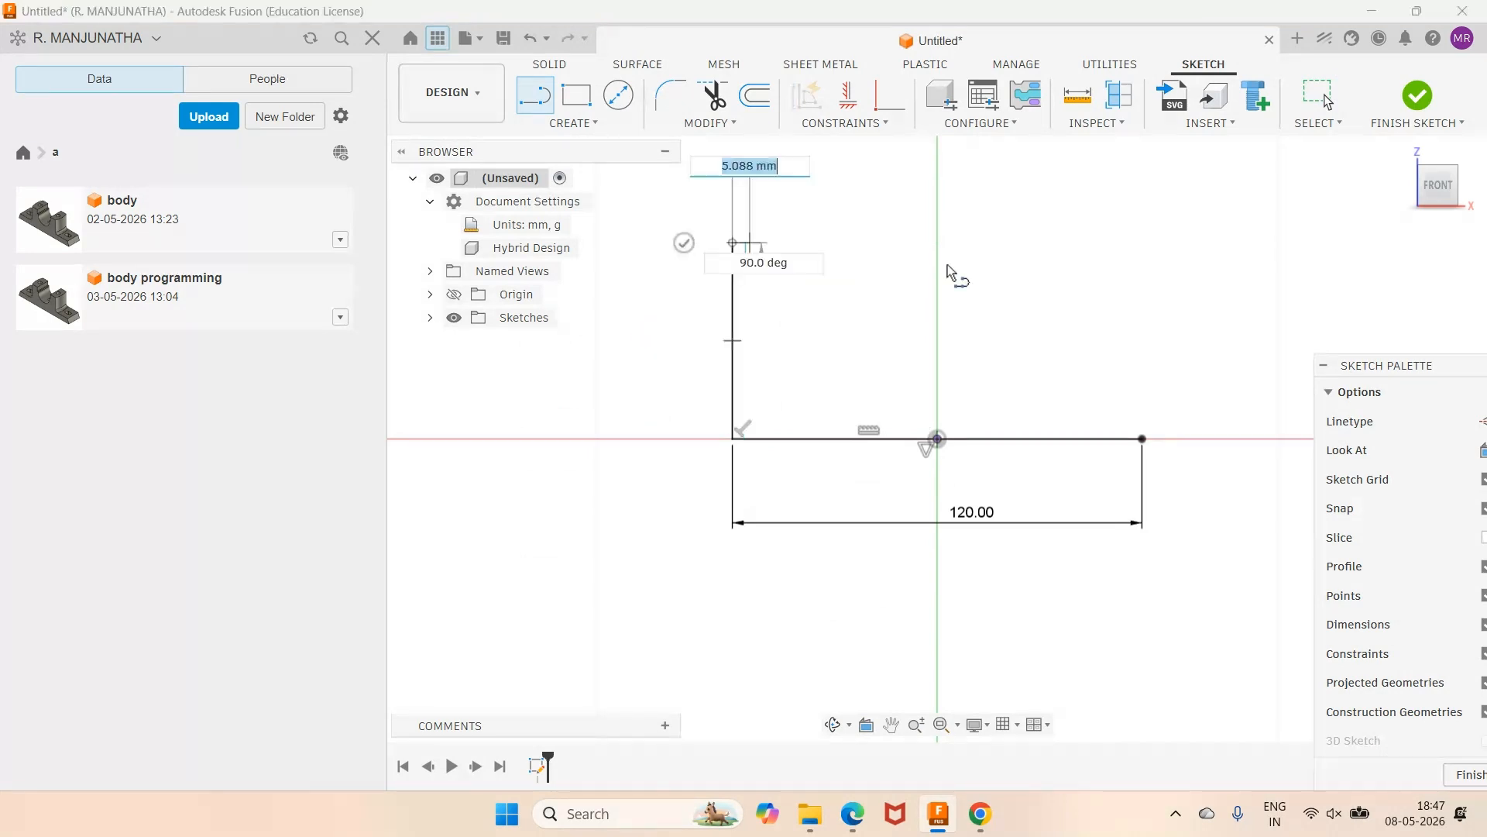
pyautogui.doubleClick(733, 243)
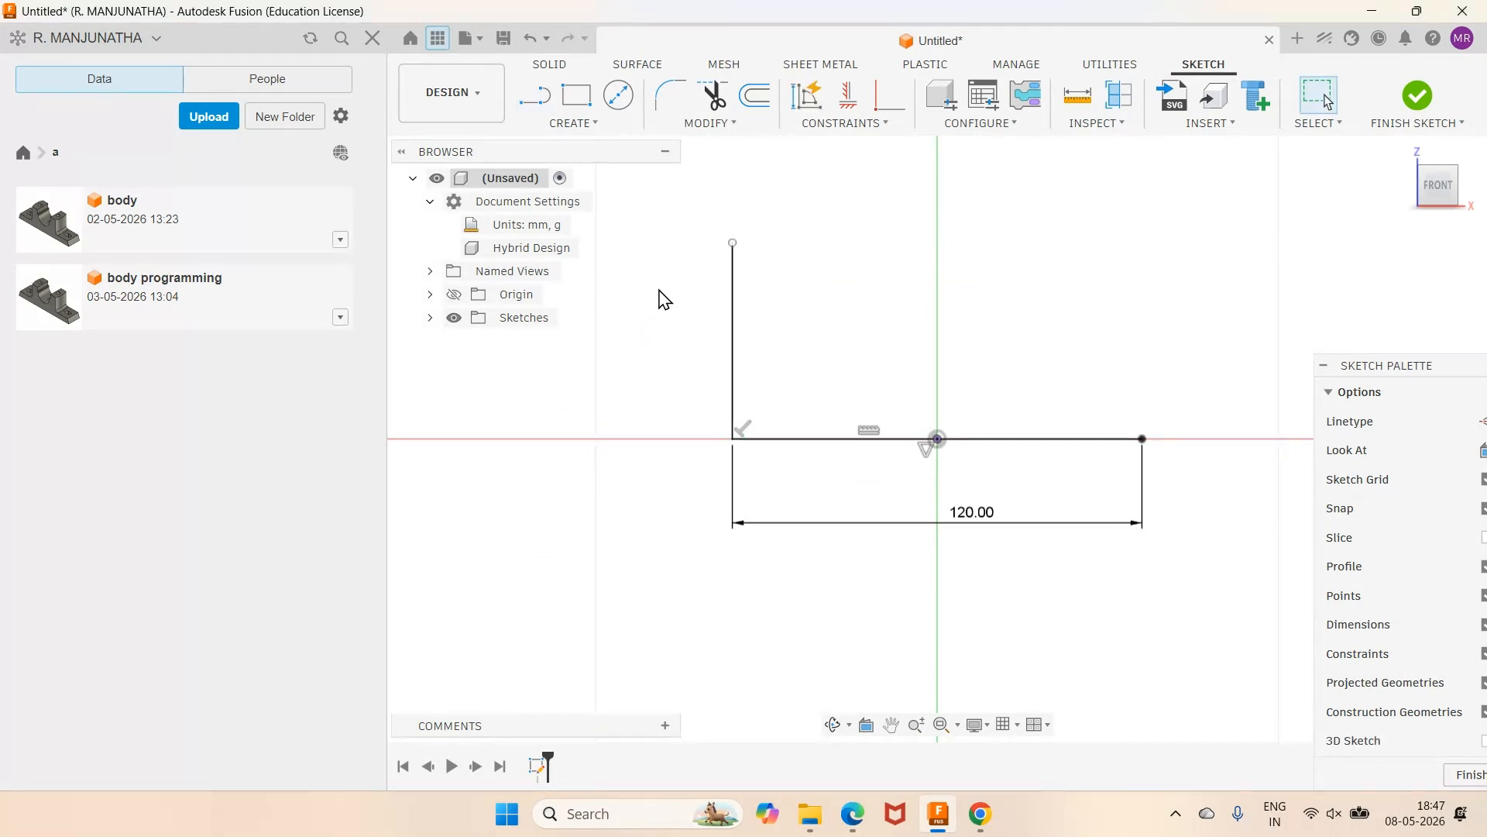
# Draw a vertical line upward from the right endpoint of the base line, roughly as tall as the left one.
pyautogui.click(535, 95)
pyautogui.click(1144, 440)
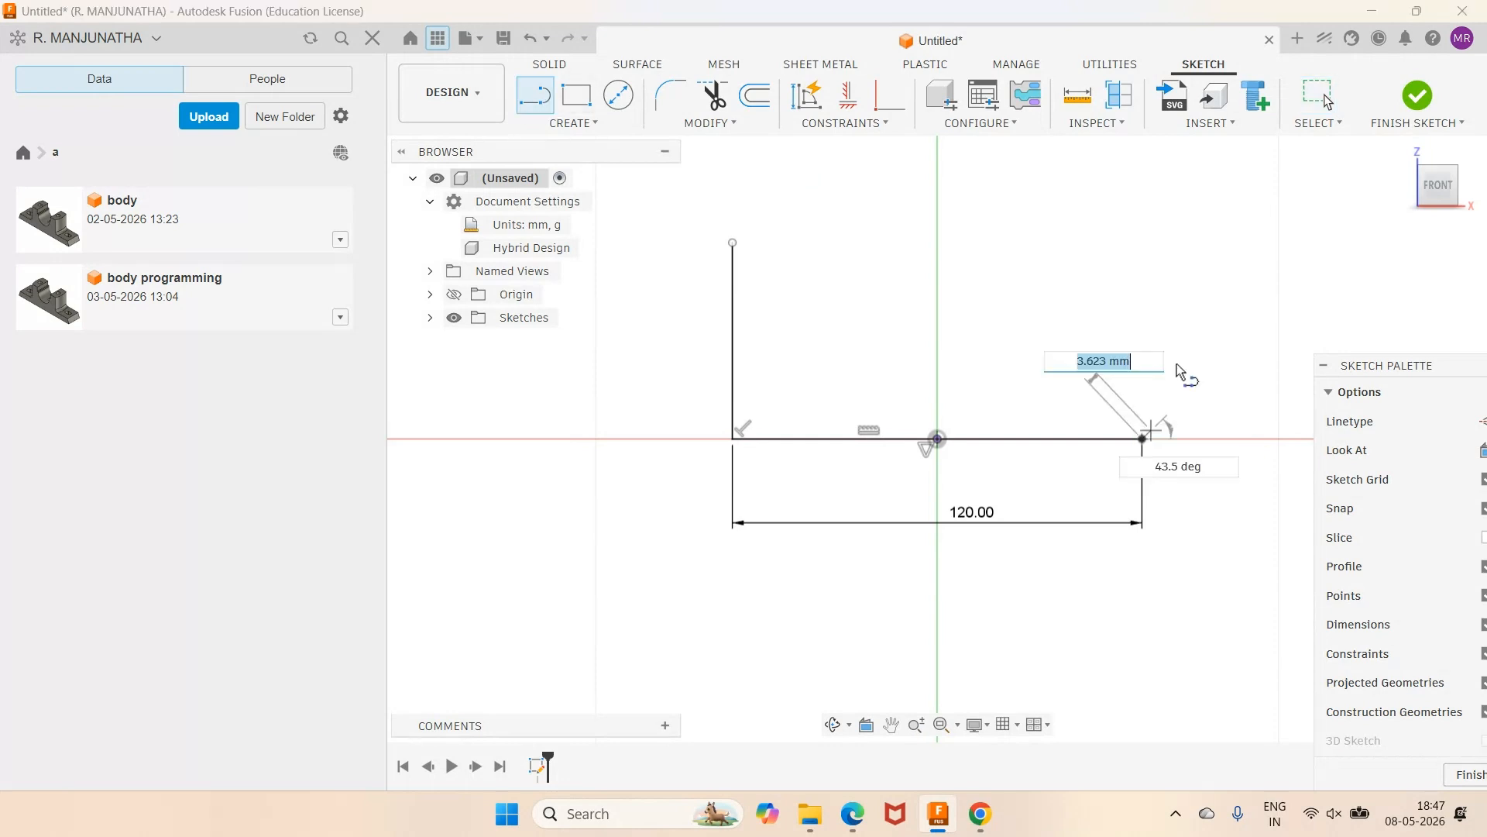
pyautogui.click(1143, 233)
pyautogui.press('Escape')
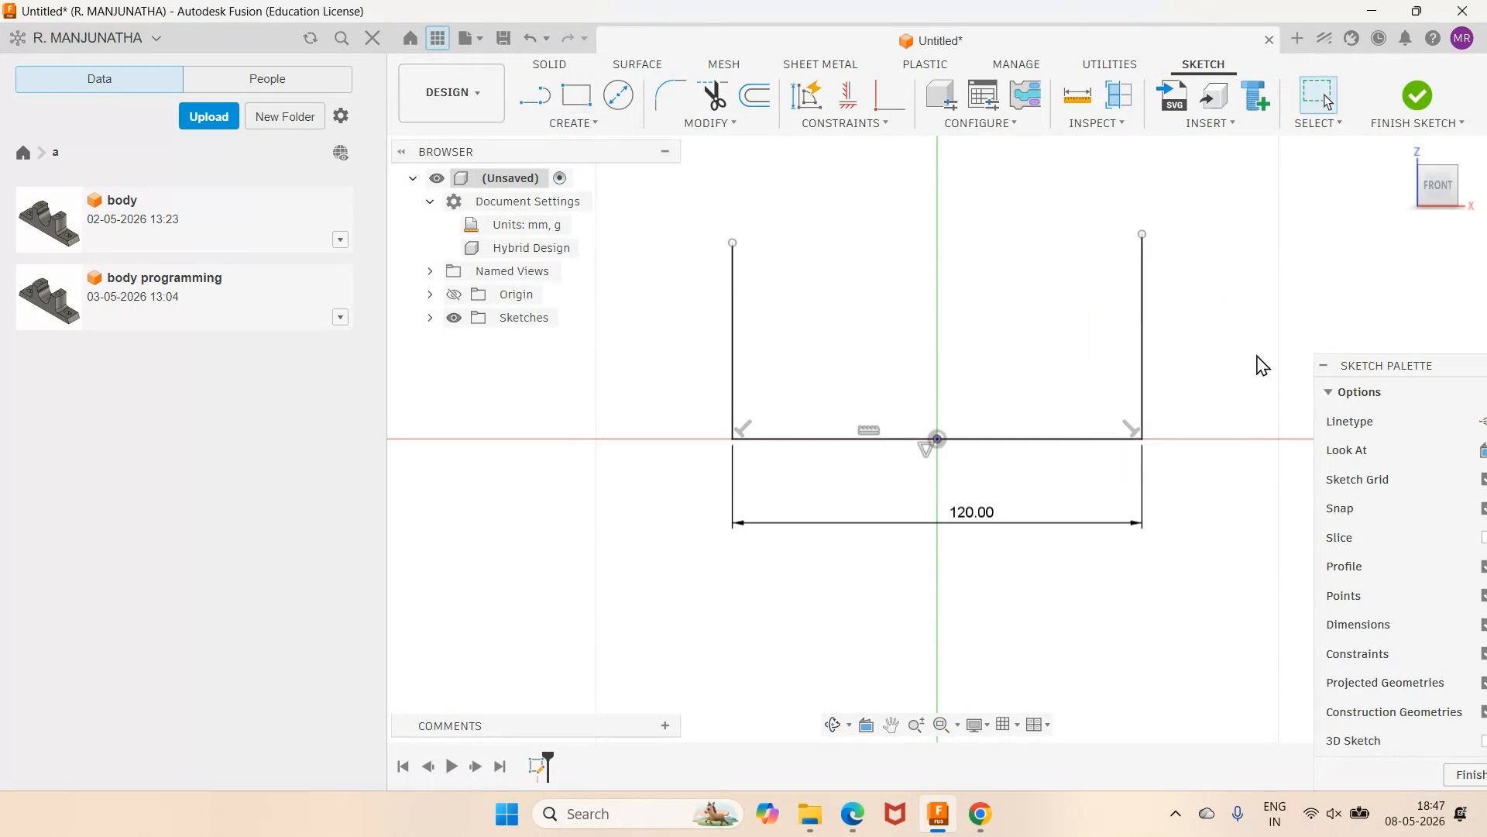
# Apply an Equal constraint between the left and right vertical lines.
pyautogui.click(736, 126)
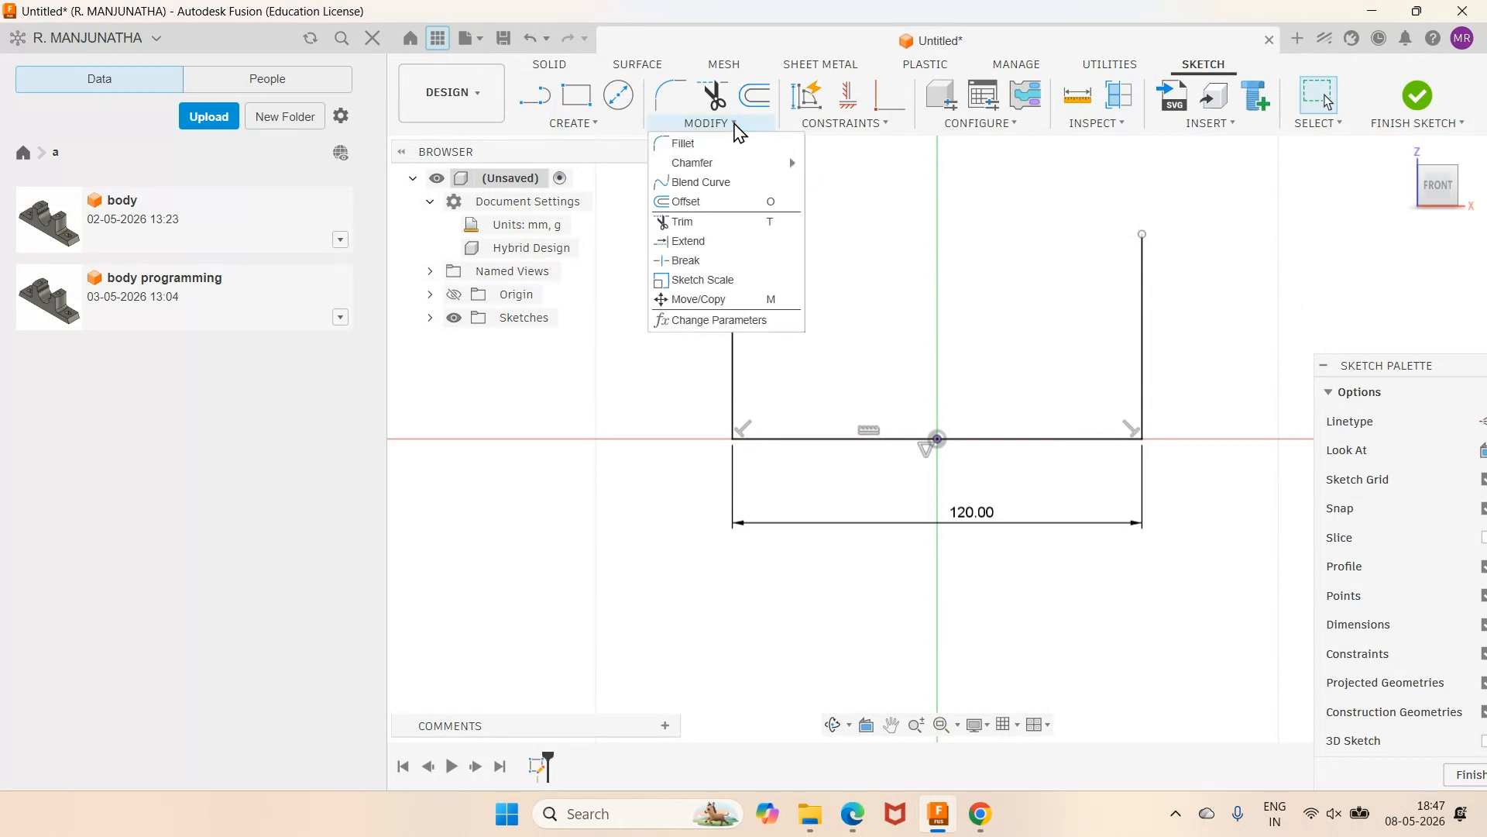
pyautogui.moveTo(876, 124)
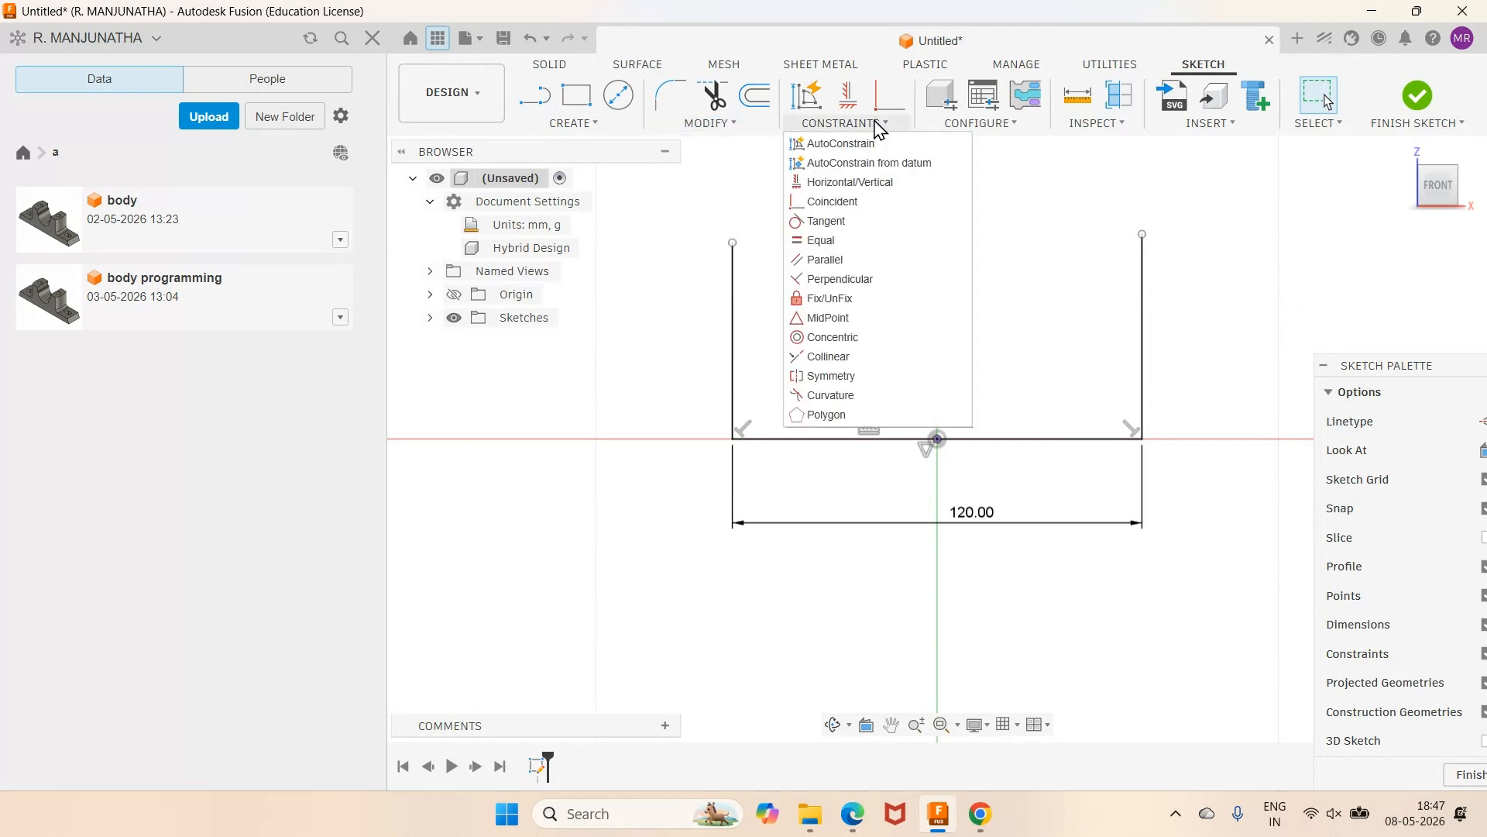
pyautogui.click(826, 241)
pyautogui.click(736, 369)
pyautogui.click(1142, 372)
pyautogui.click(1143, 373)
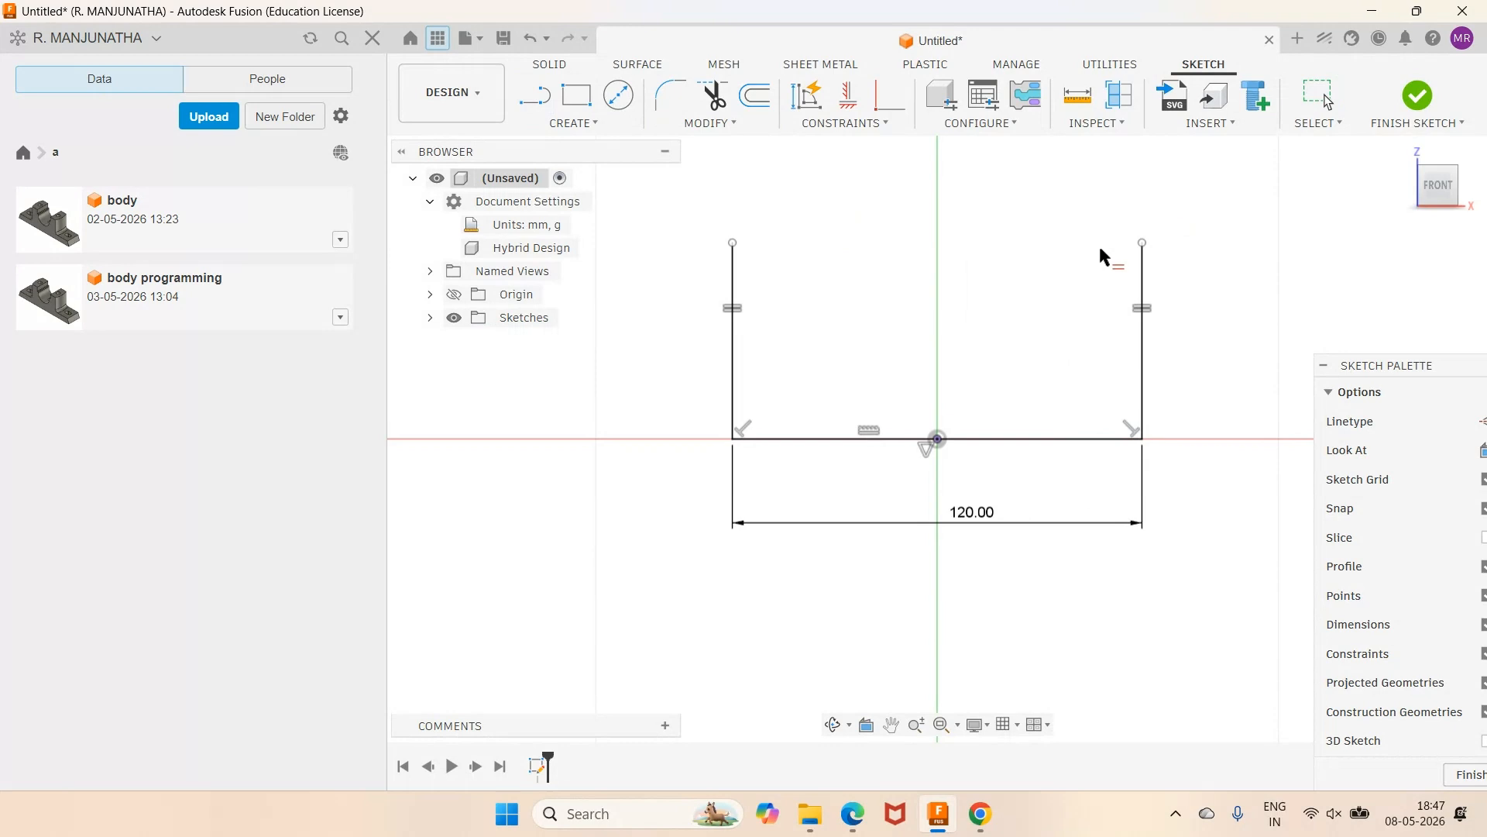
# Dimension the left vertical line to 20 mm and compare the sketch with the drawing in 2D Sketch.pdf.
pyautogui.click(736, 365)
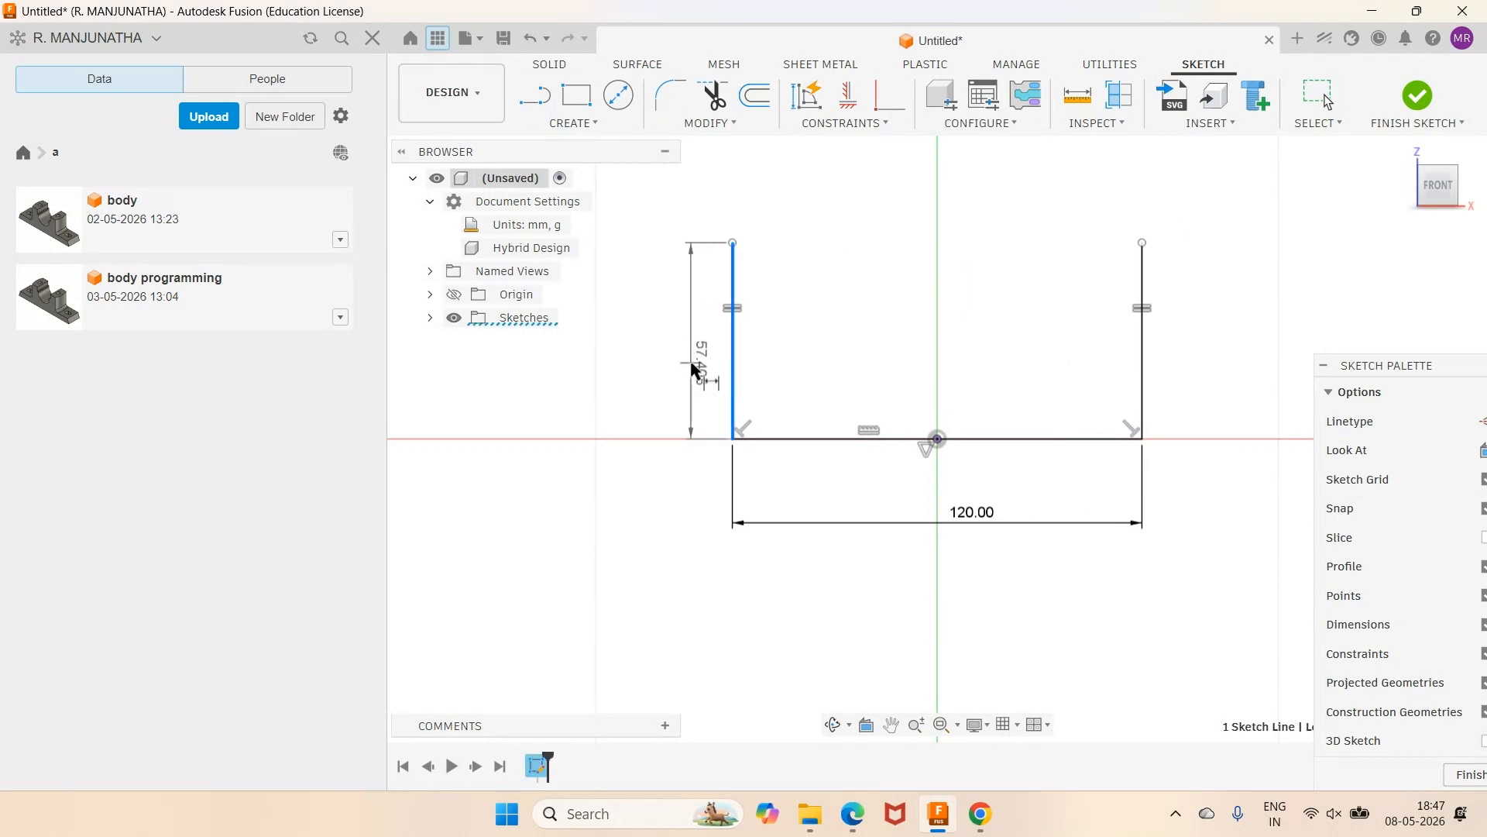
pyautogui.click(695, 367)
pyautogui.write('20')
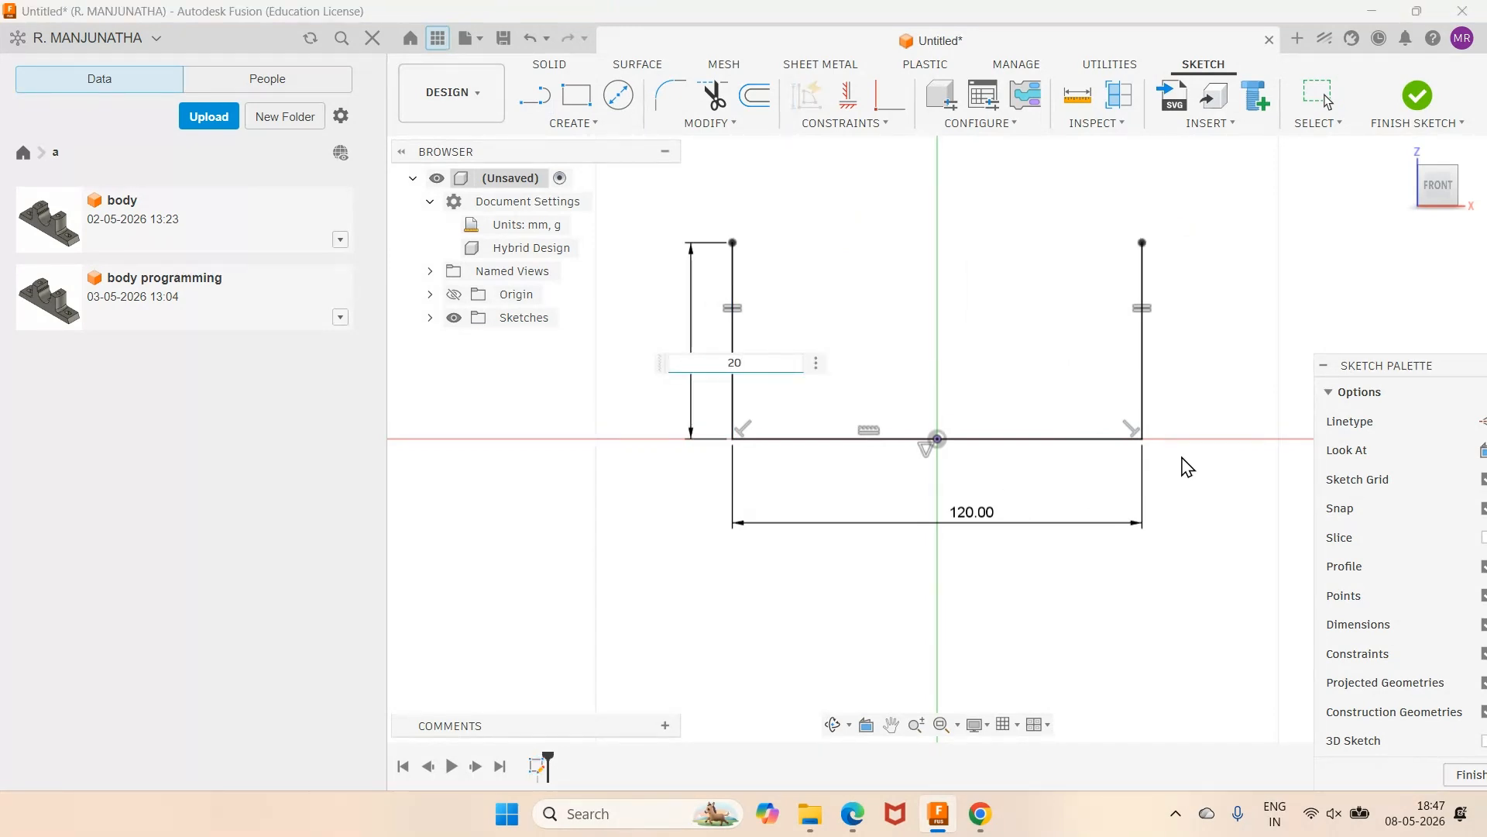
pyautogui.press('Return')
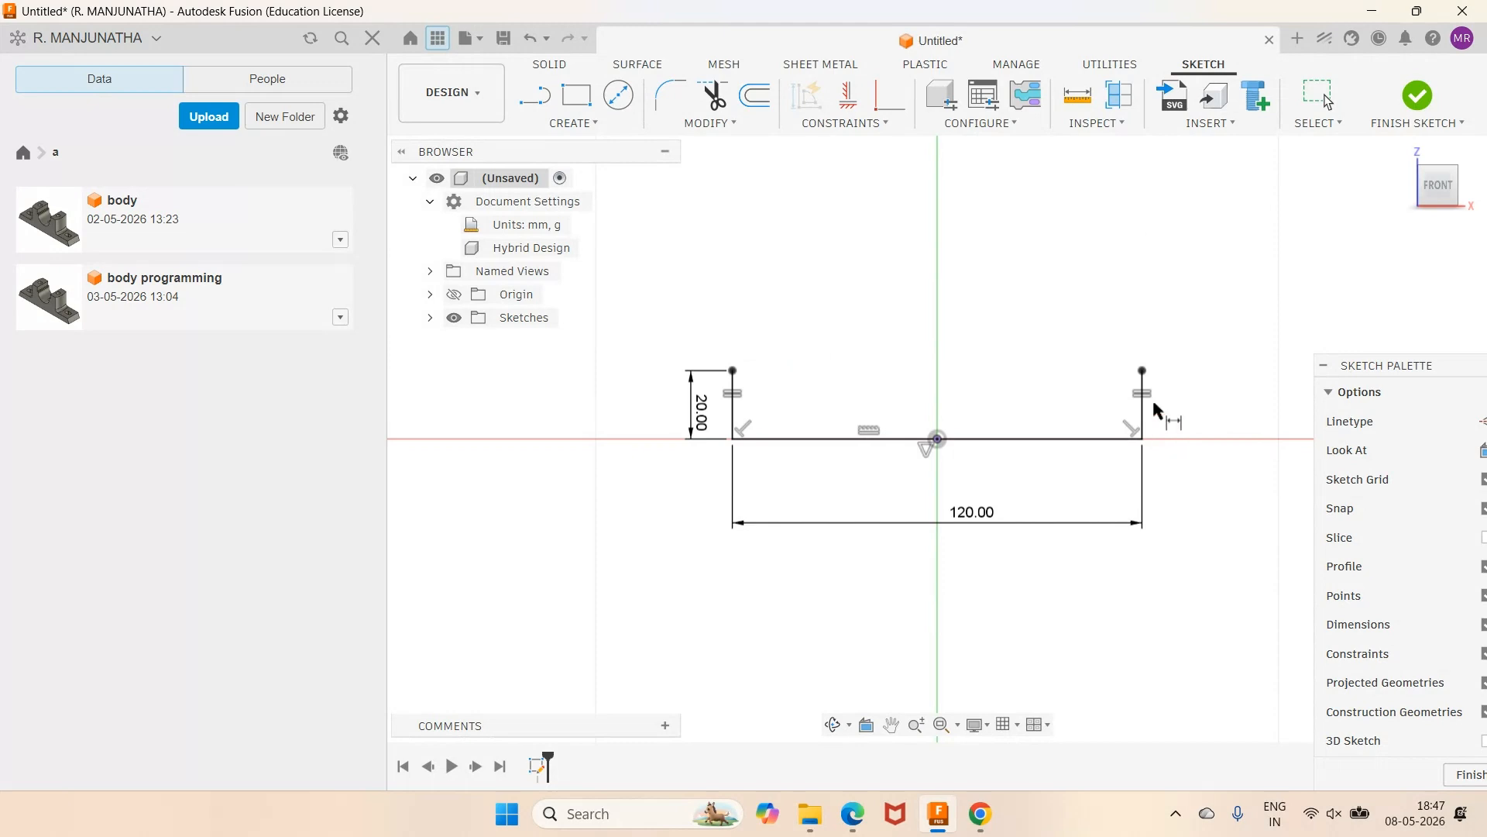
pyautogui.click(853, 815)
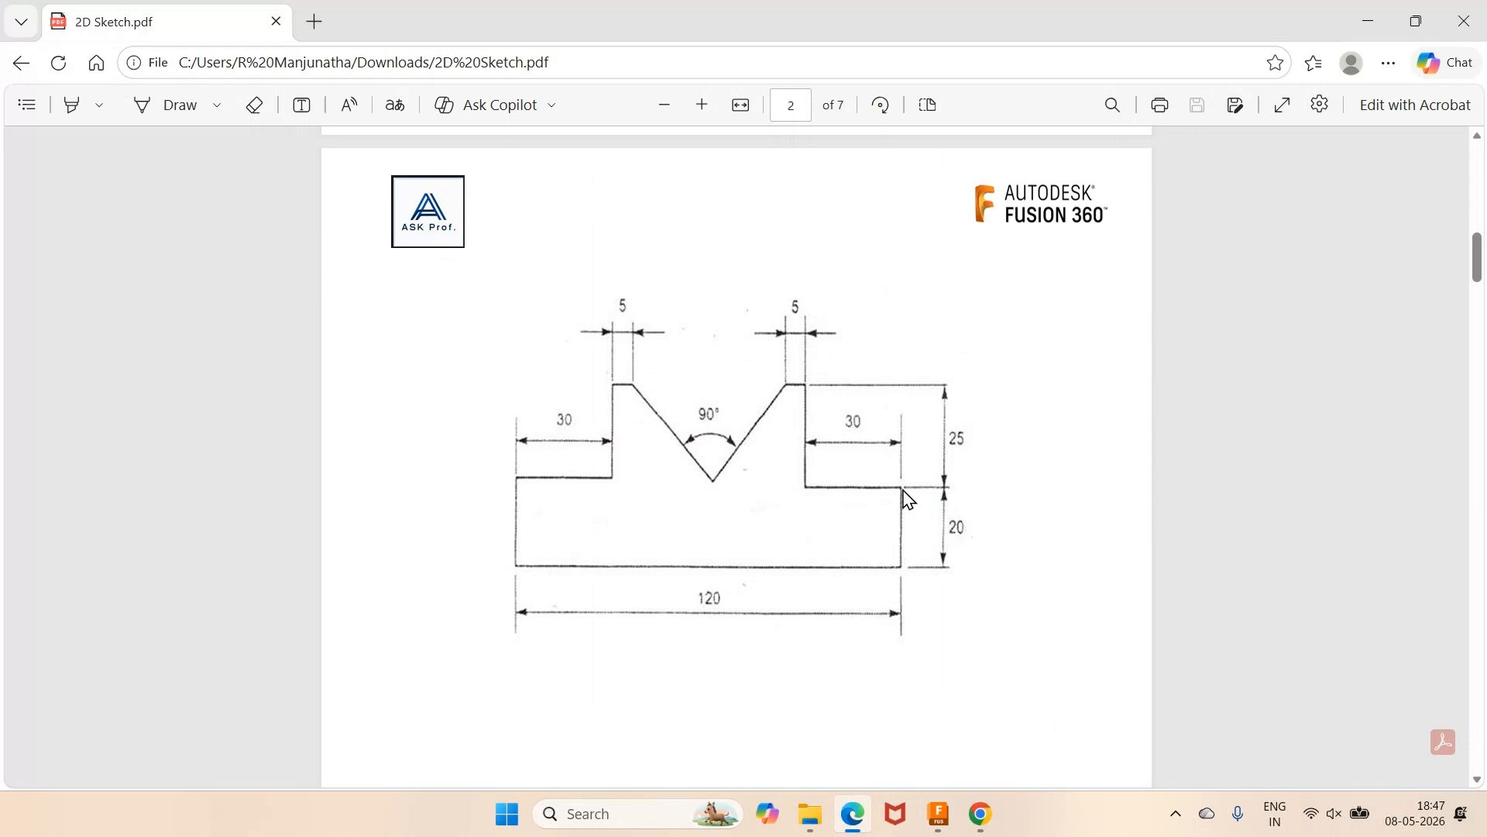
pyautogui.click(939, 813)
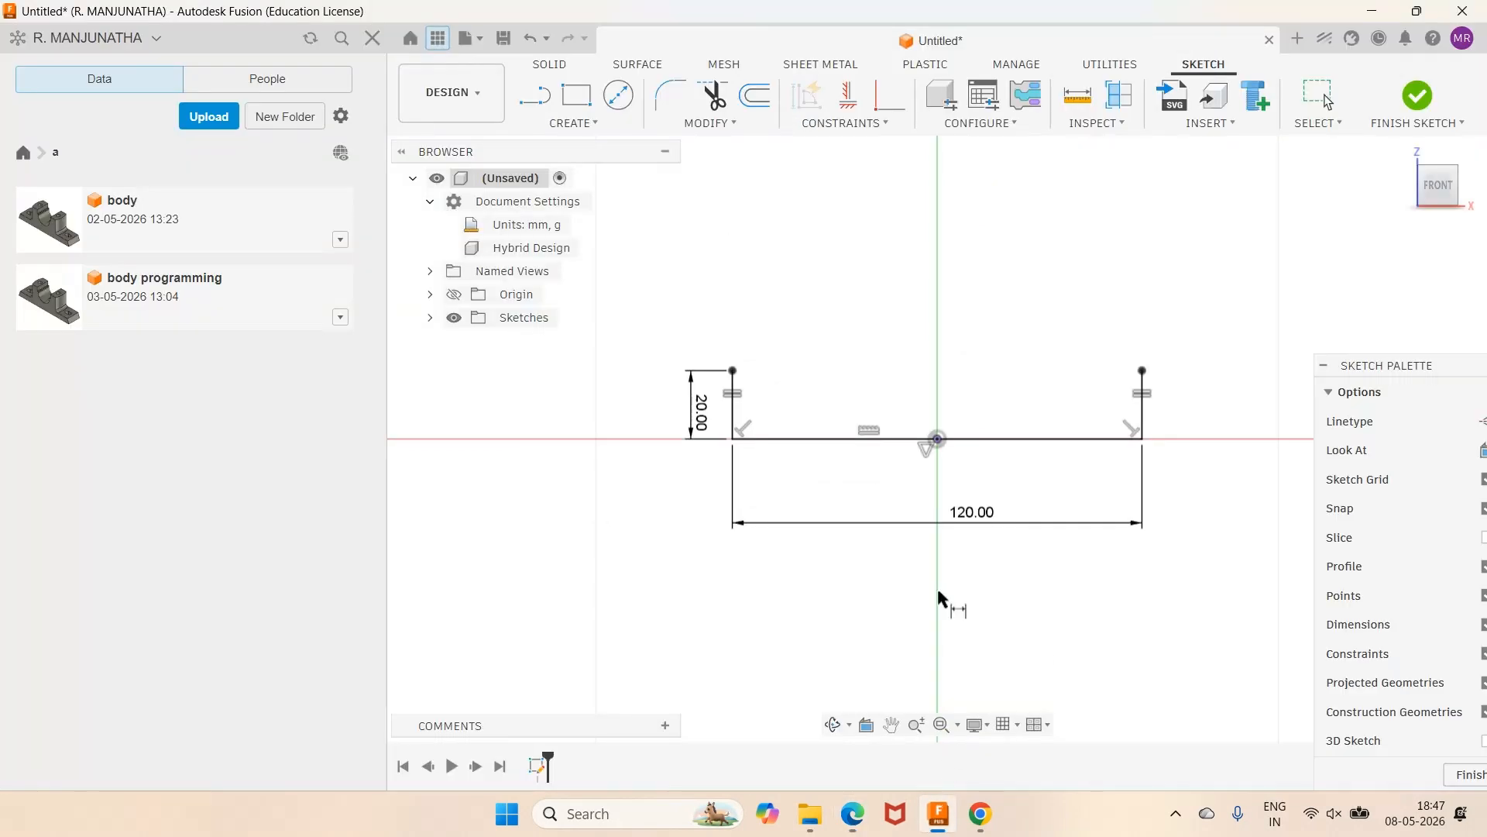
# Draw horizontal lines inward from the upper endpoints of the left and right vertical lines, the left one about 39 mm long.
pyautogui.click(535, 95)
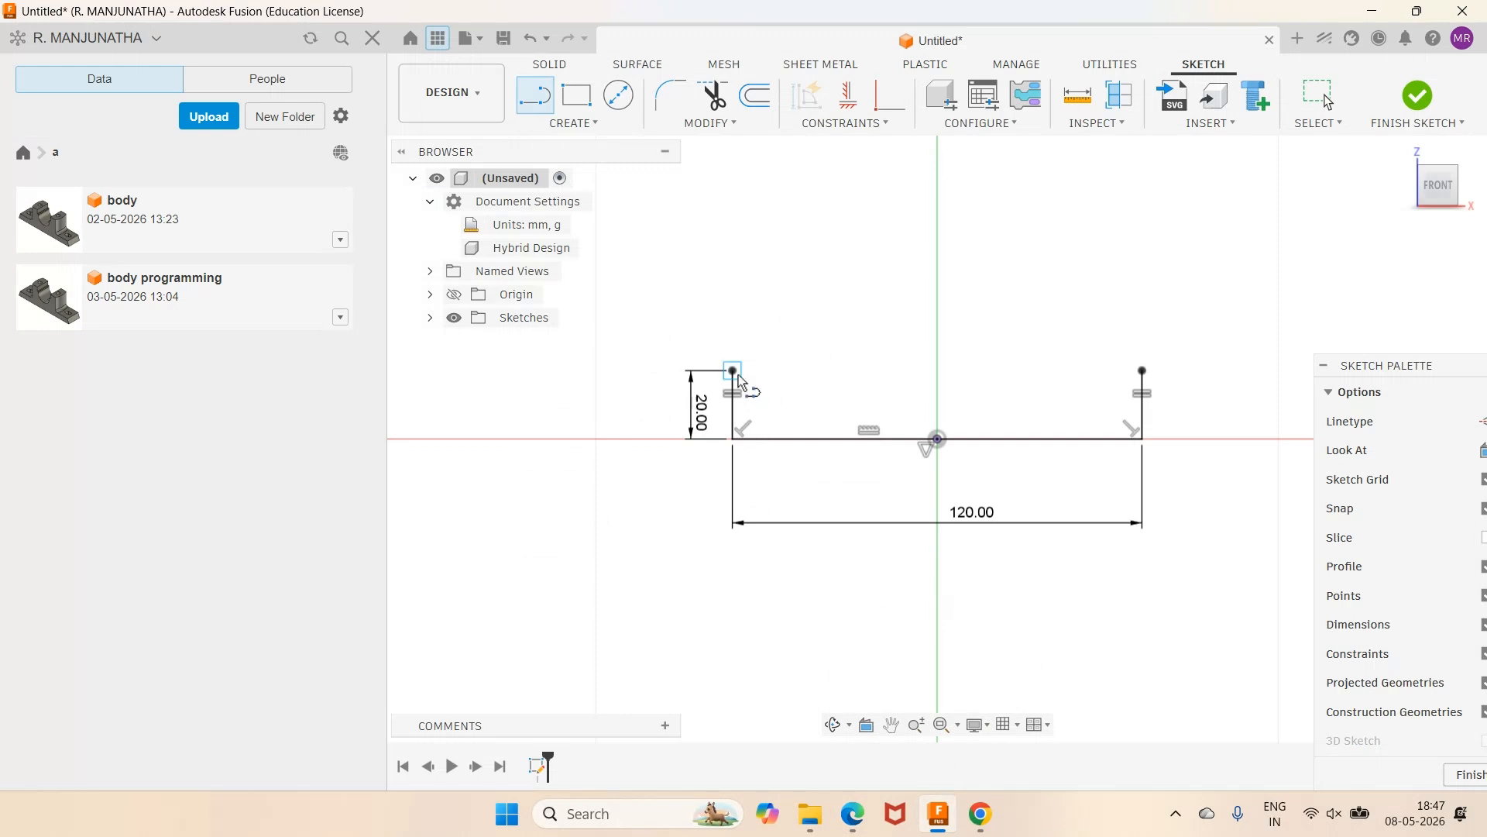
pyautogui.click(732, 371)
pyautogui.click(866, 370)
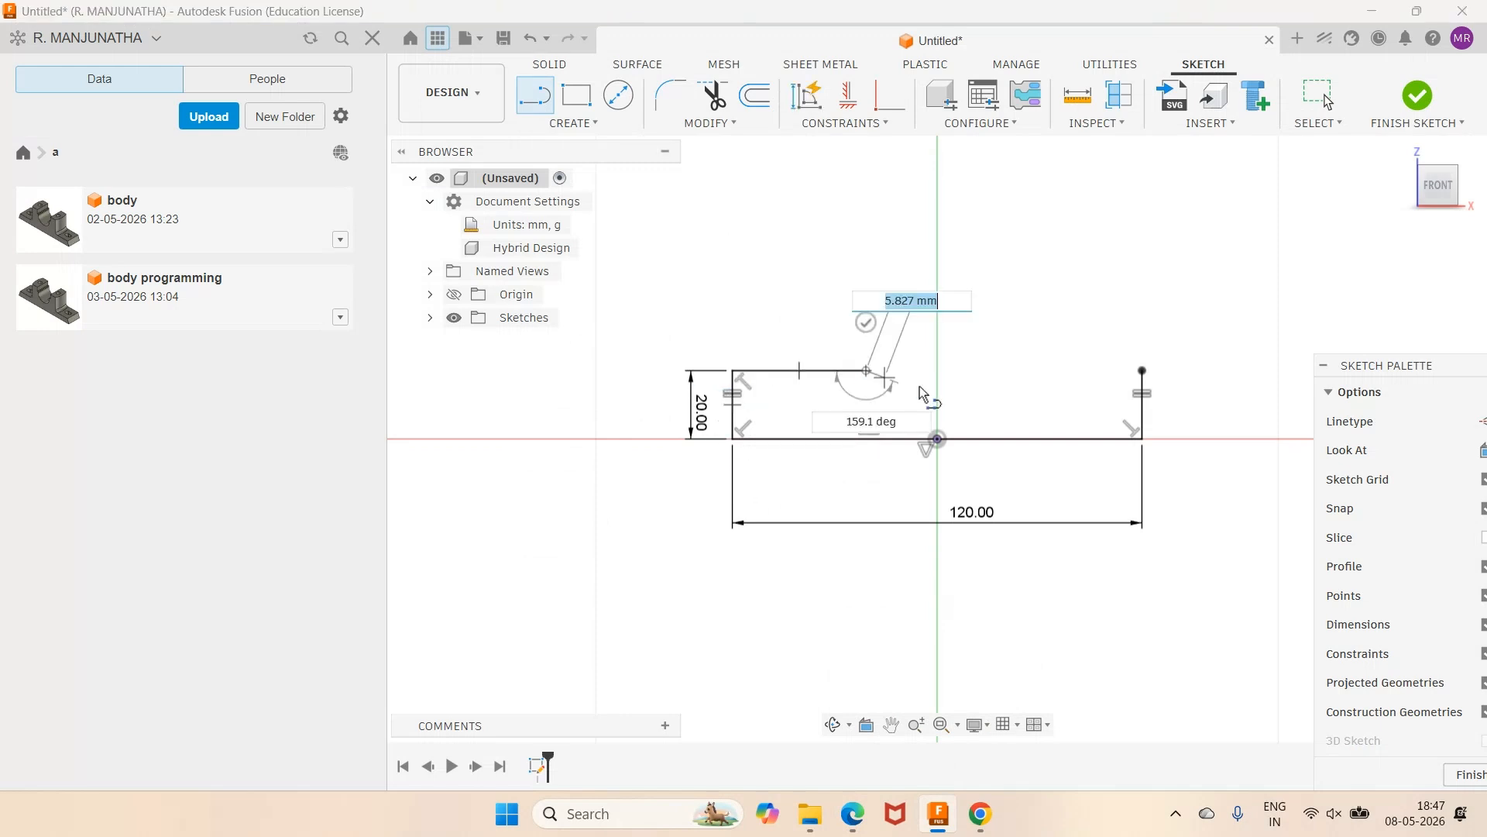
pyautogui.press('Escape')
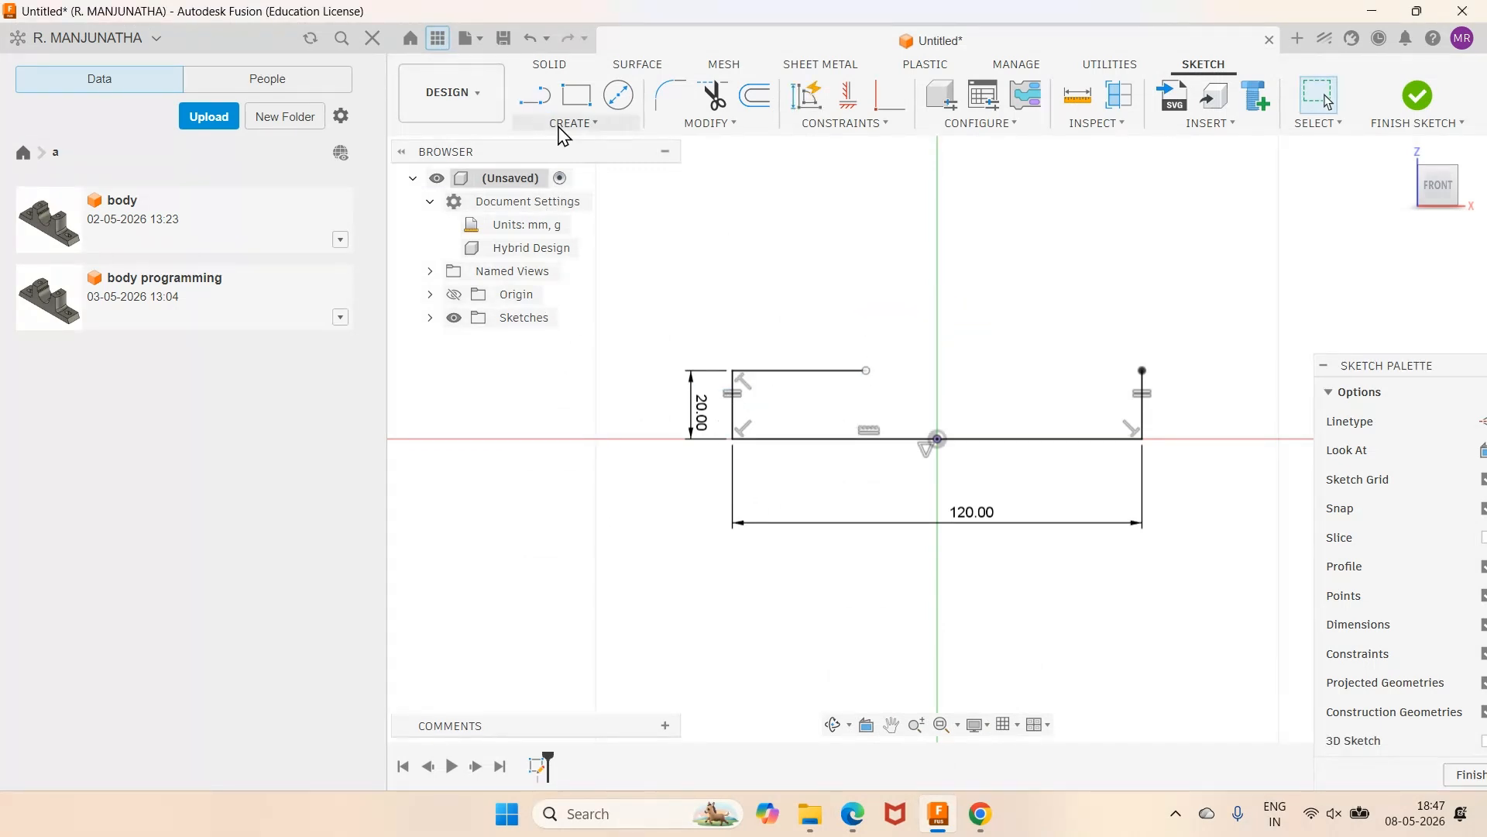
pyautogui.click(534, 95)
pyautogui.click(1142, 370)
pyautogui.click(1012, 370)
pyautogui.press('Escape')
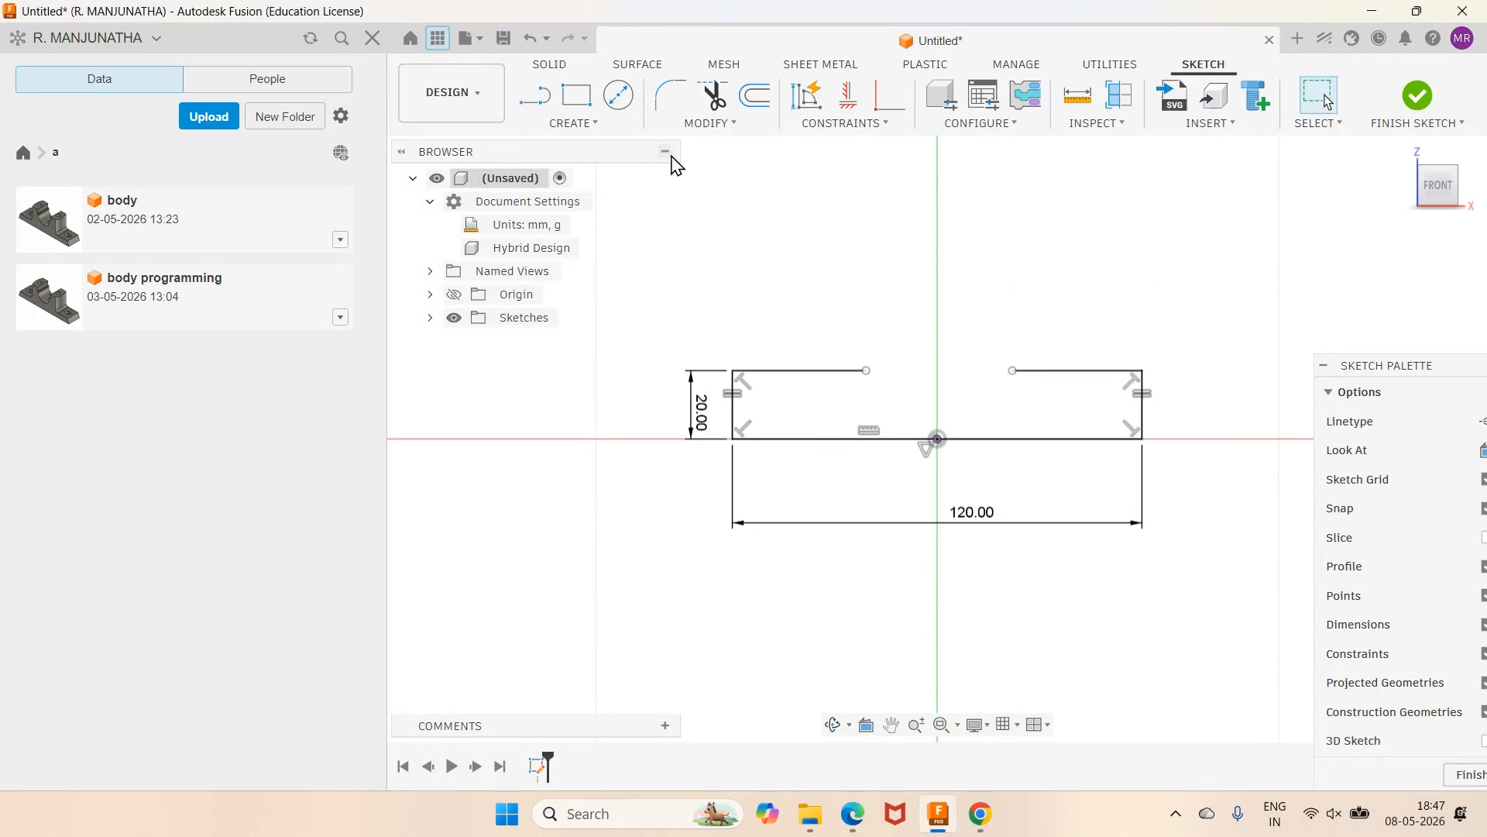
# Apply an Equal constraint between the two upper horizontal lines.
pyautogui.click(810, 128)
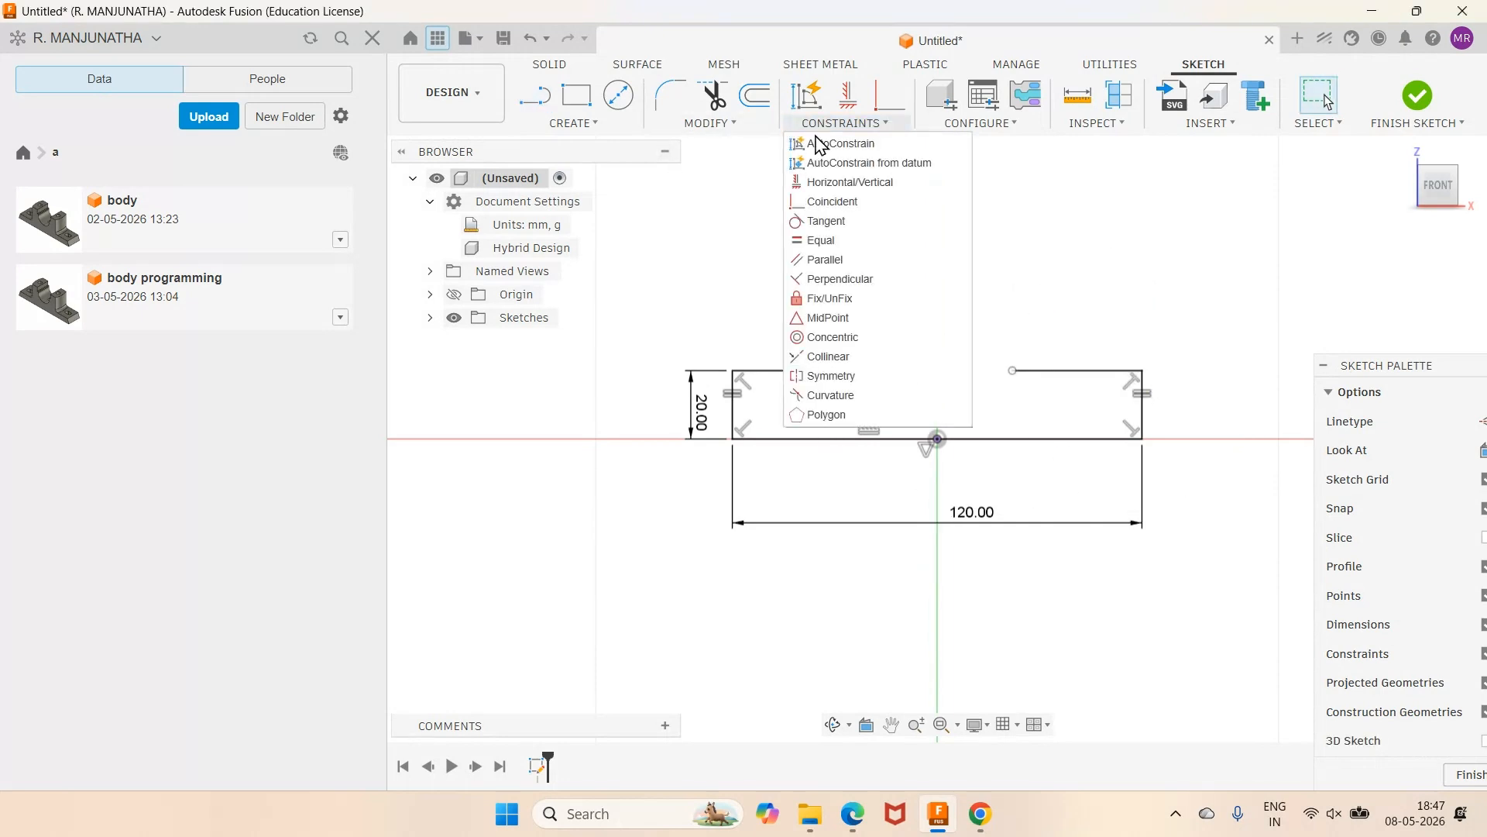
pyautogui.click(824, 239)
pyautogui.click(824, 377)
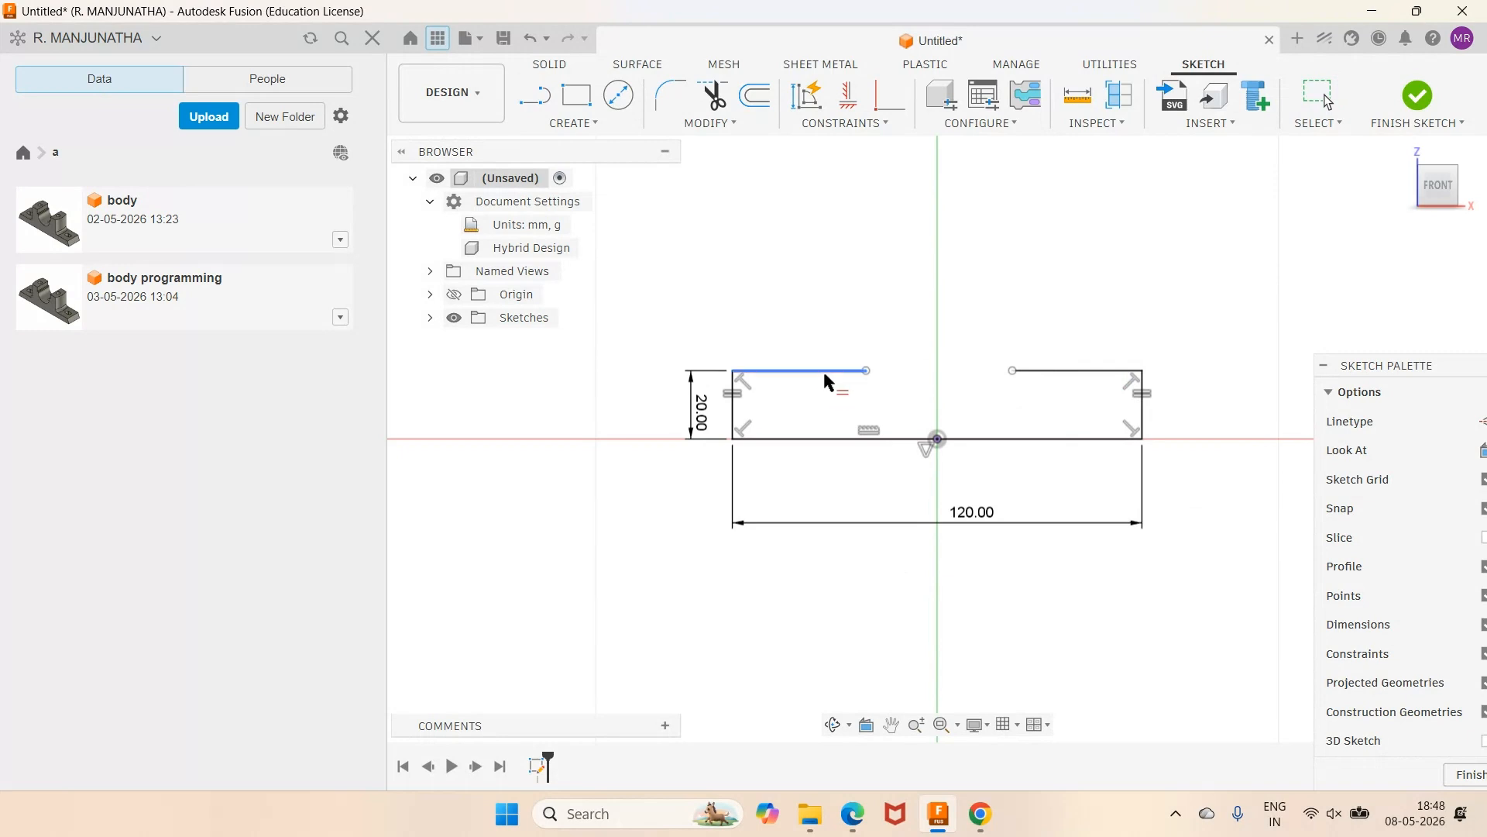
pyautogui.click(1049, 372)
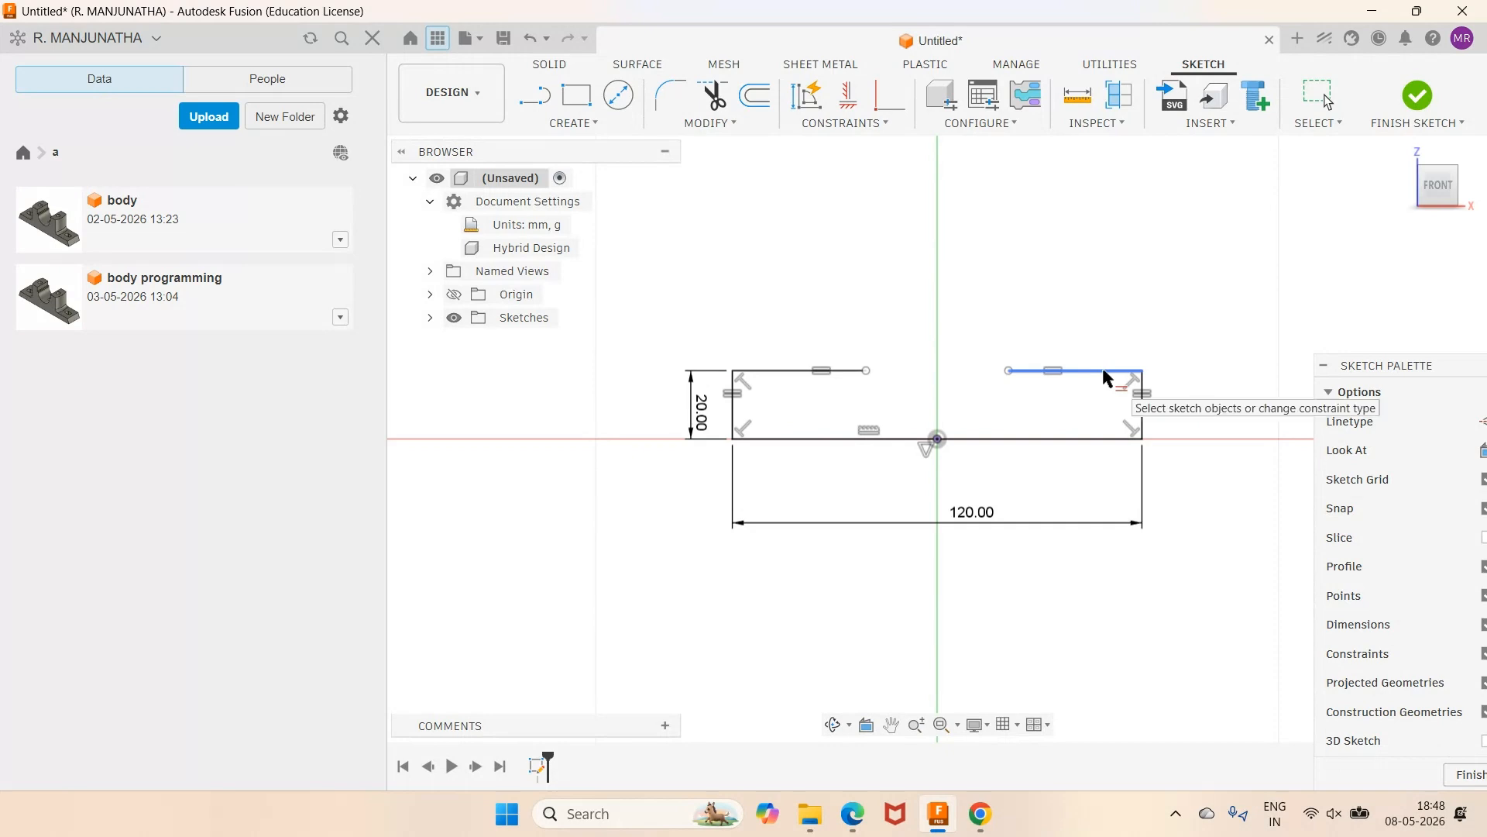
# Check the ledge width in 2D Sketch.pdf and dimension the left ledge line to 30 mm.
pyautogui.click(852, 813)
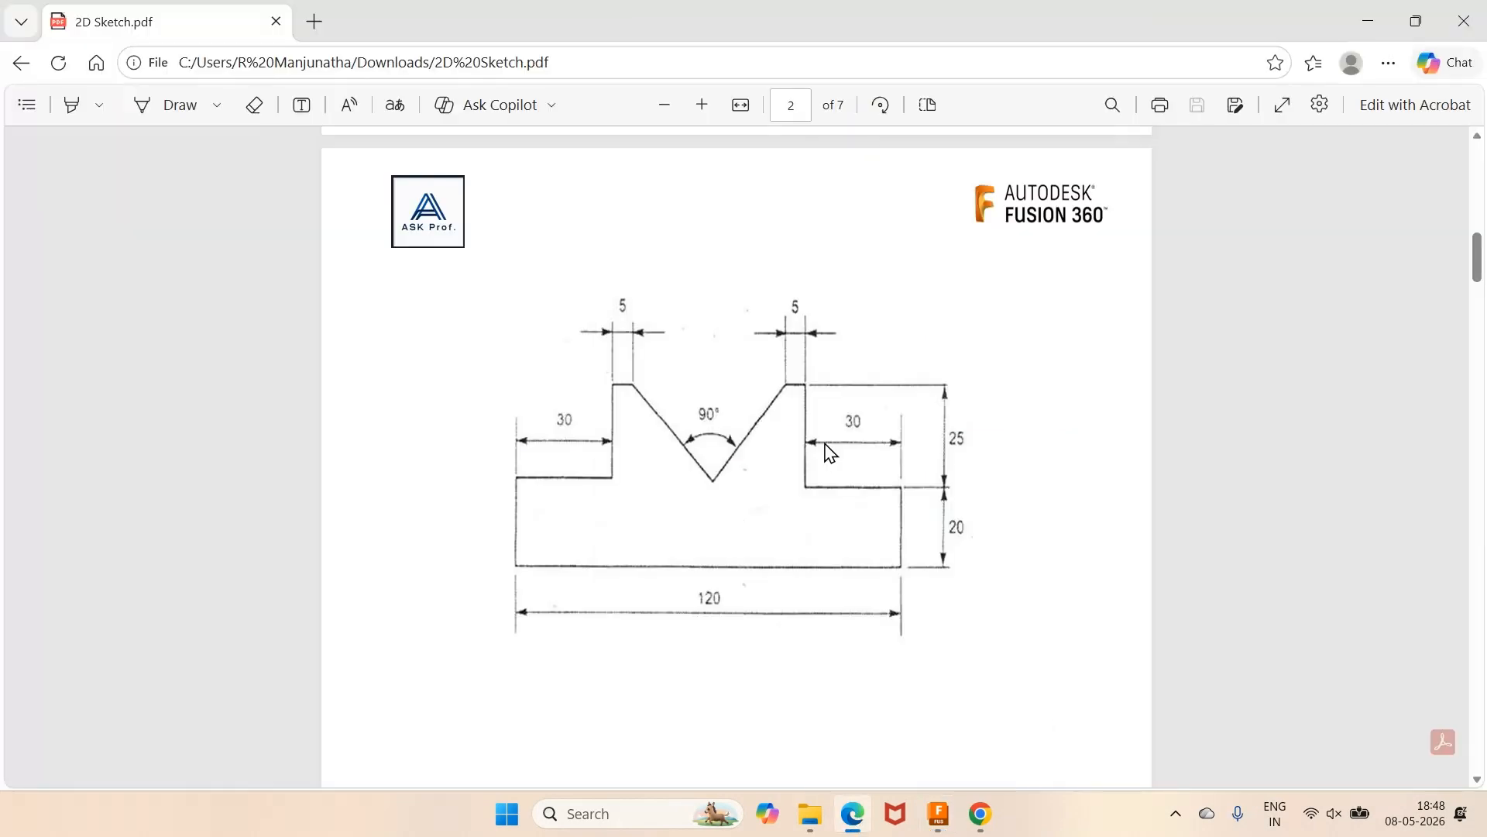
pyautogui.hotkey('alt', 'Tab')
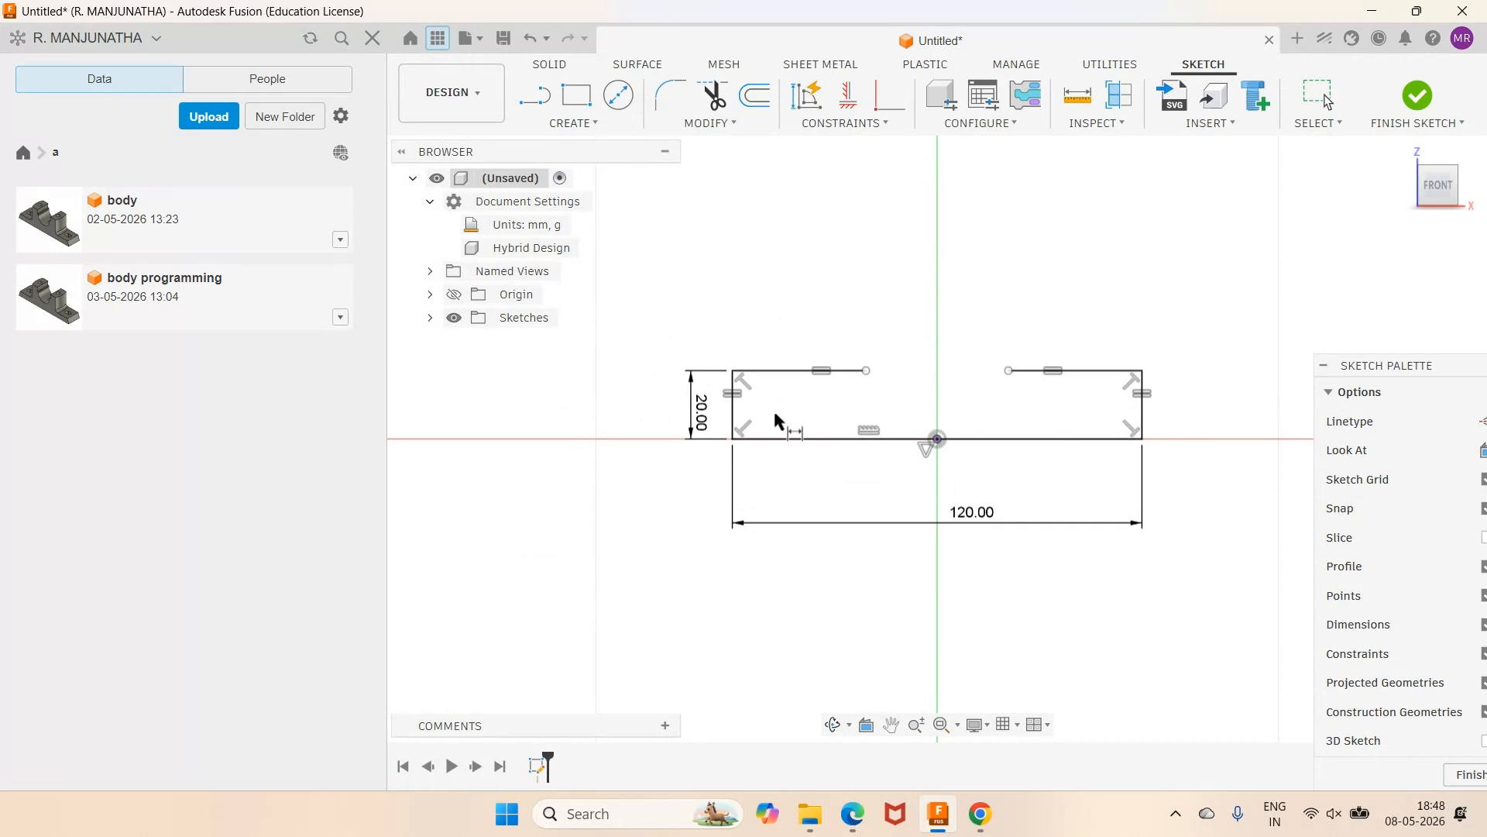
pyautogui.click(788, 371)
pyautogui.click(797, 319)
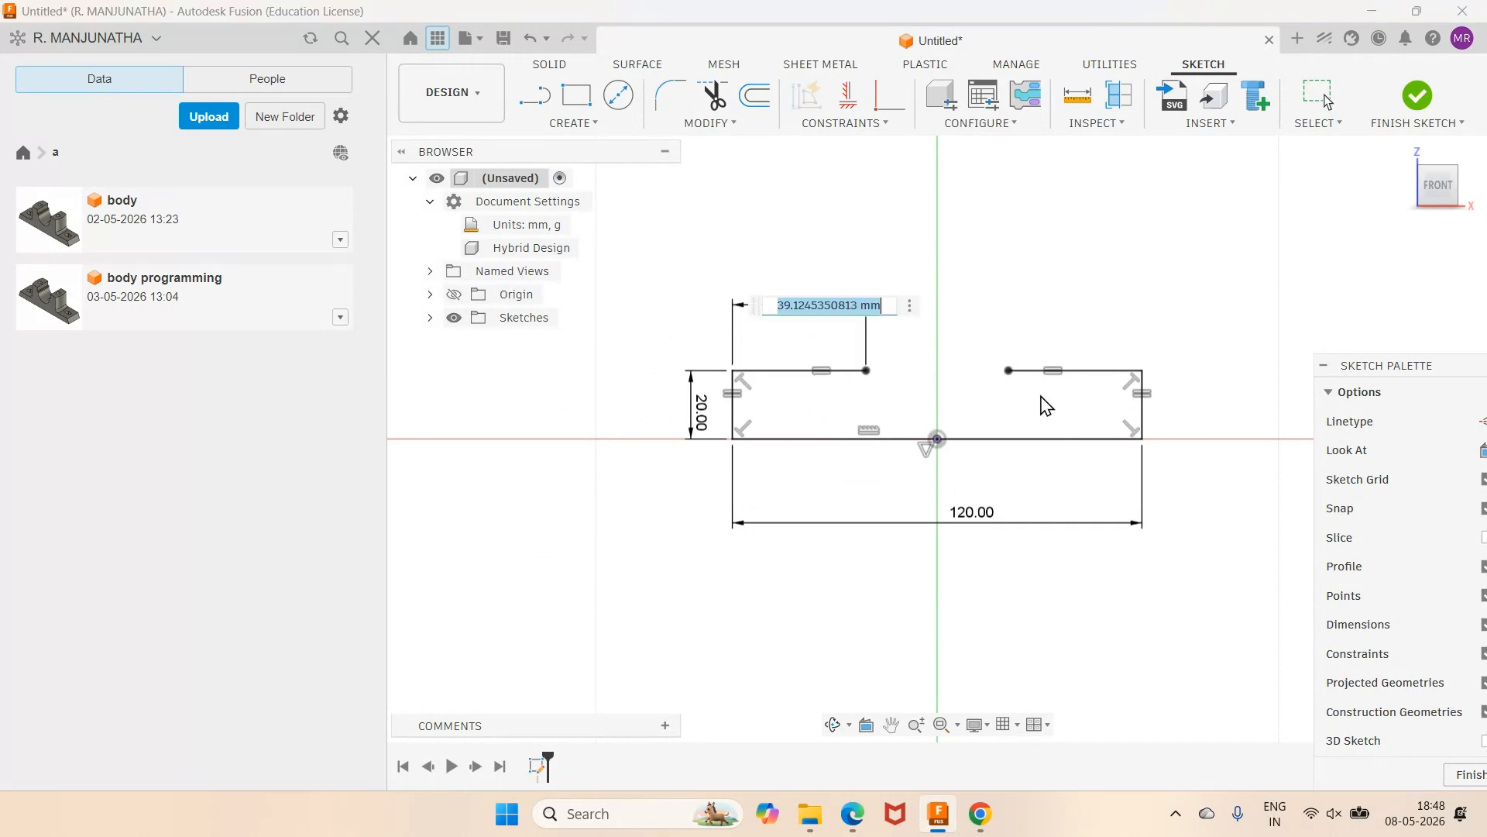
pyautogui.write('30')
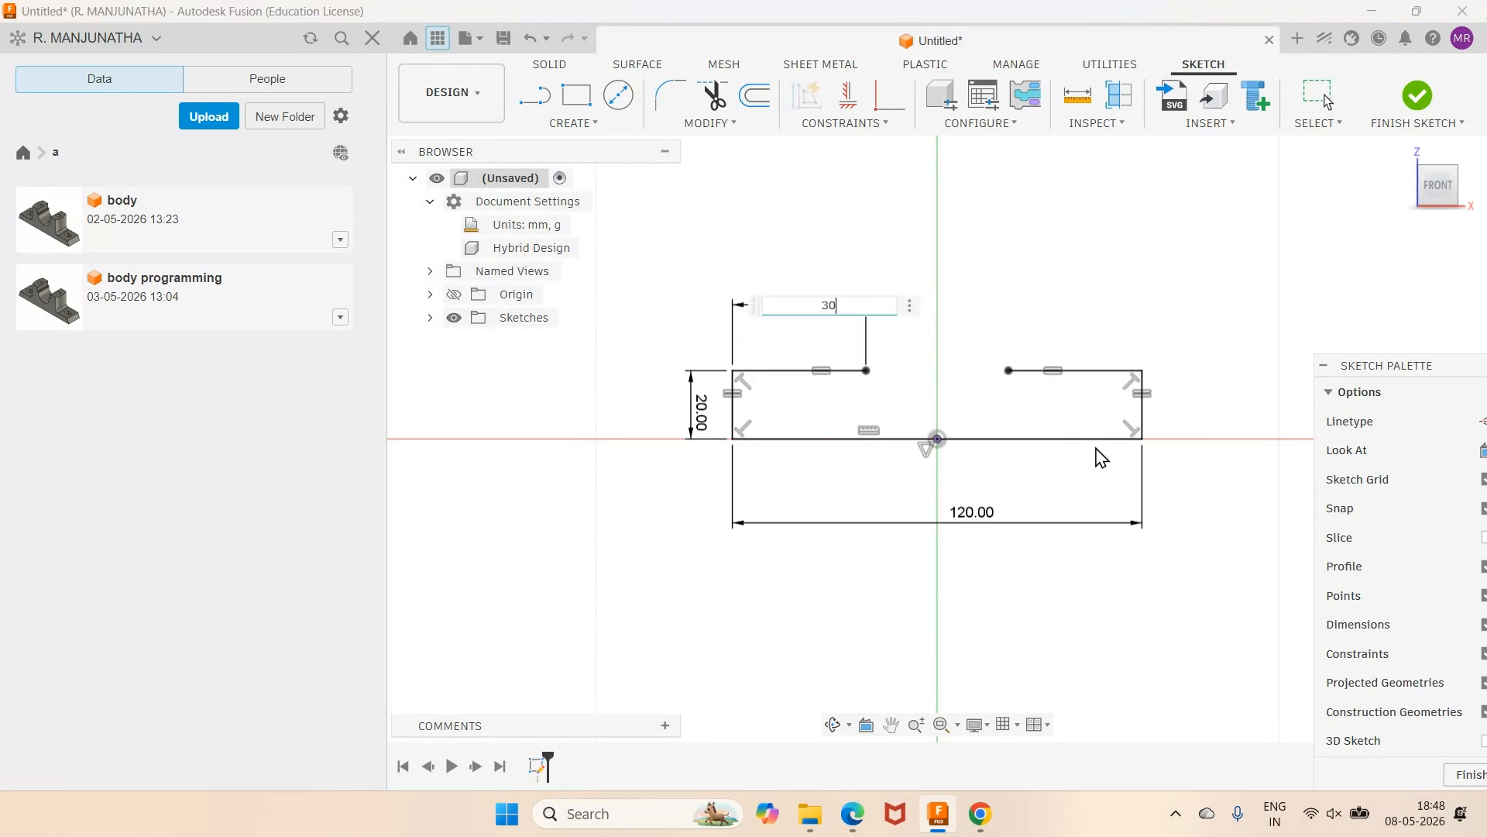
pyautogui.press('Return')
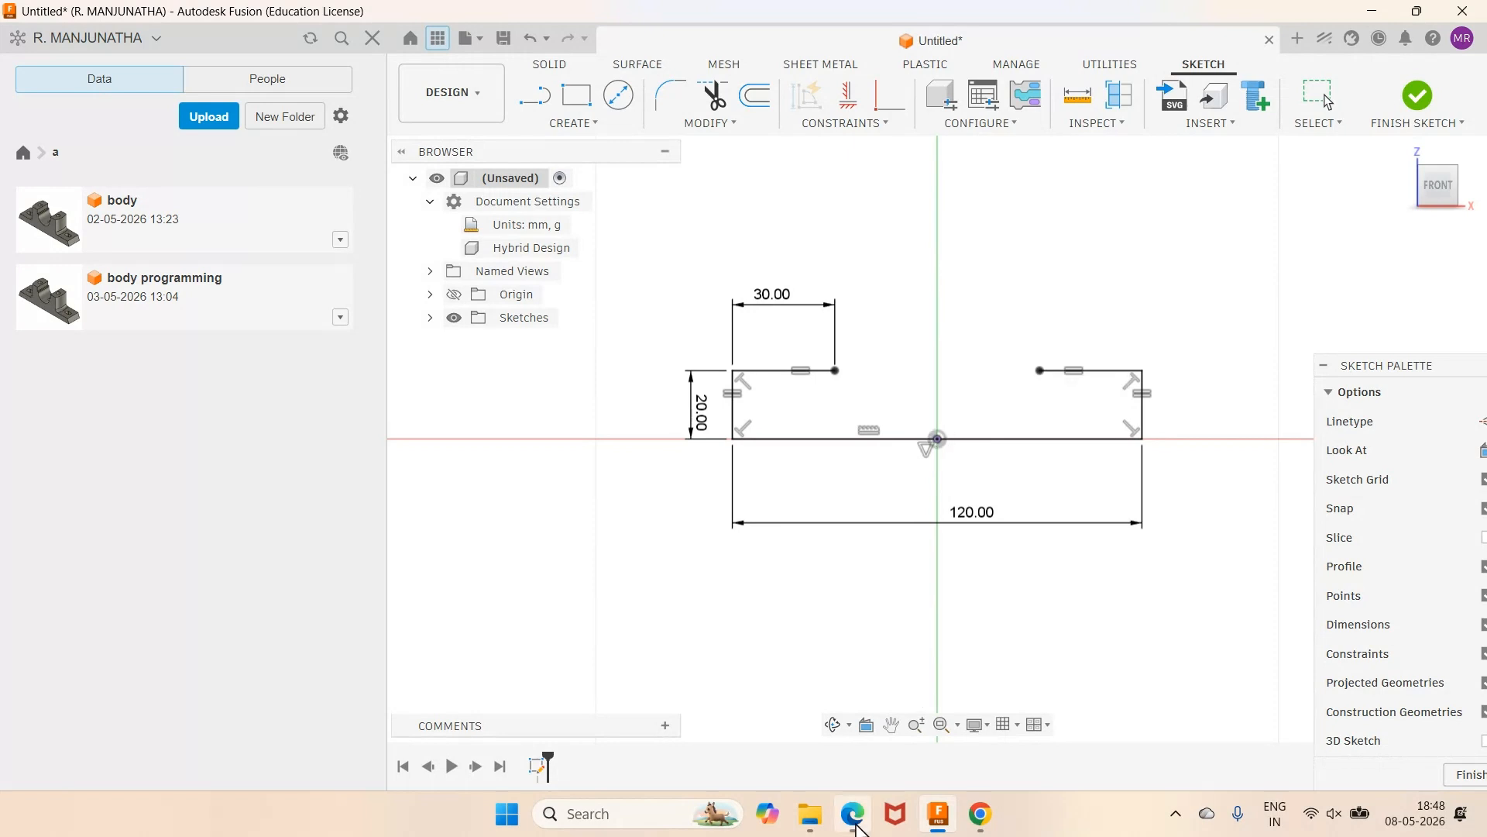
# Check the step height in 2D Sketch.pdf and draw vertical lines upward from both ledges' inner endpoints, the right one about 28 mm long.
pyautogui.moveTo(853, 815)
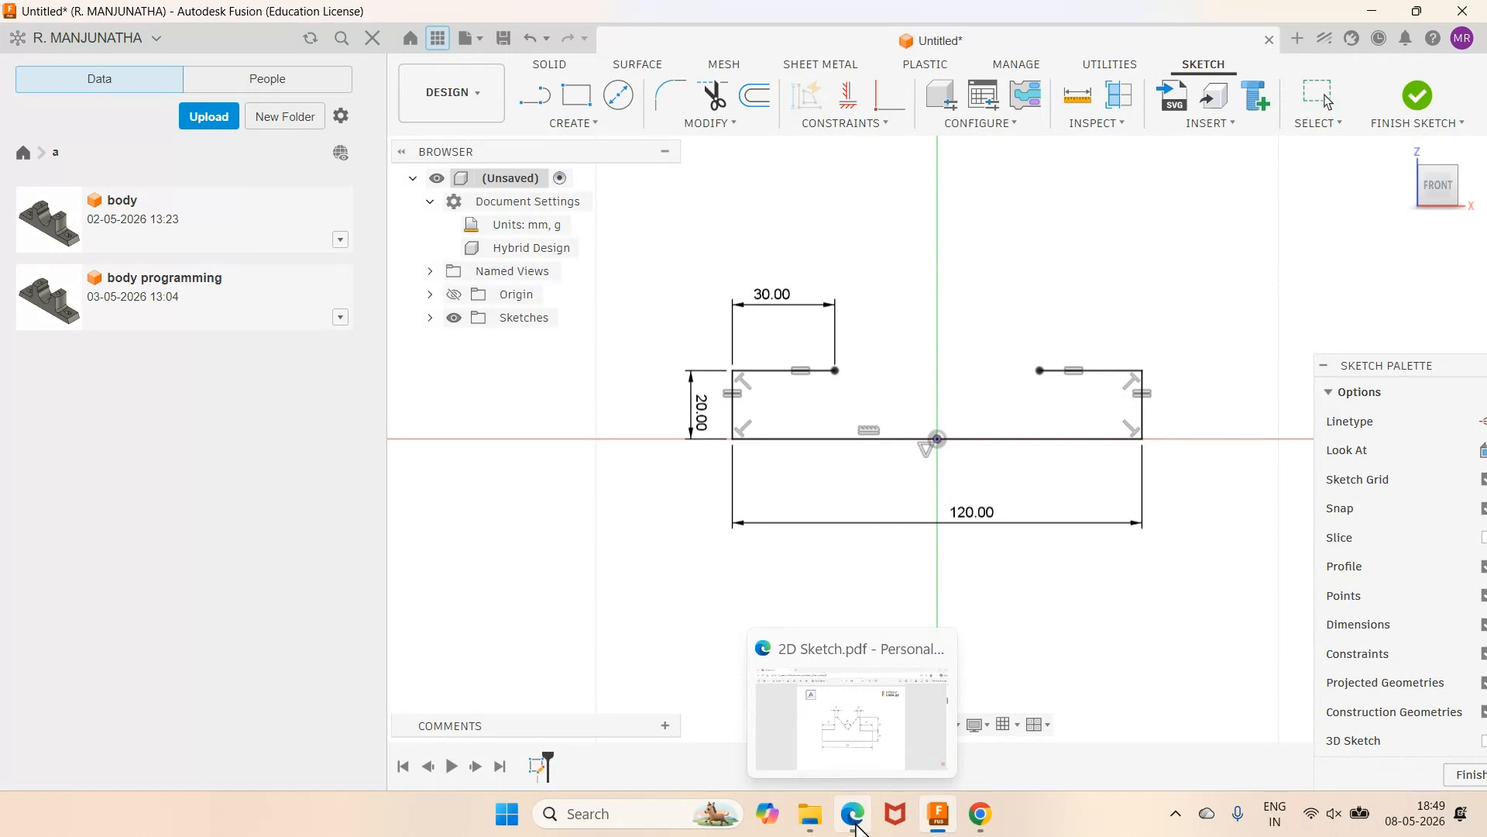
pyautogui.click(855, 825)
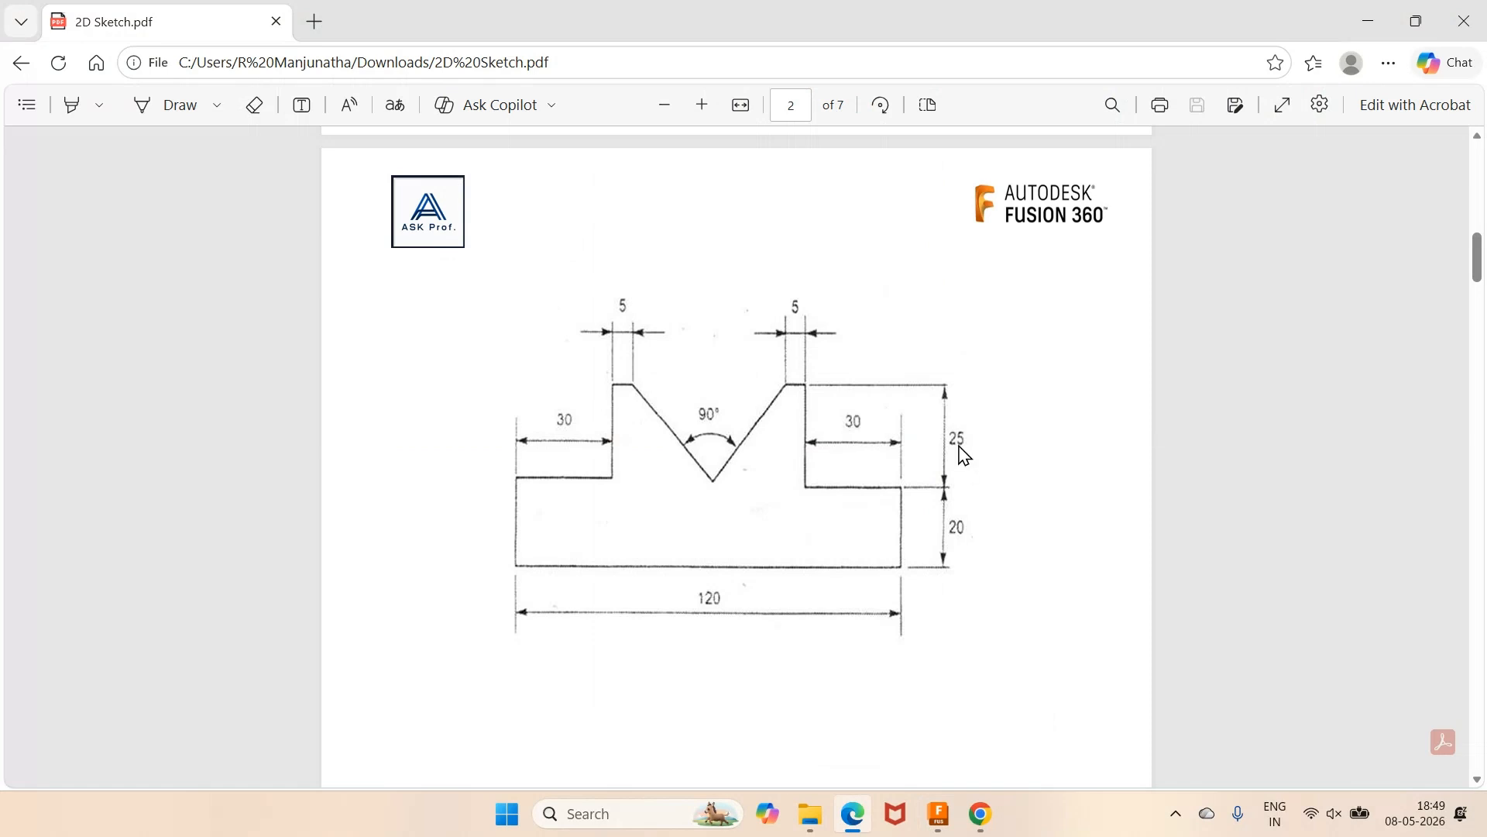
pyautogui.click(940, 815)
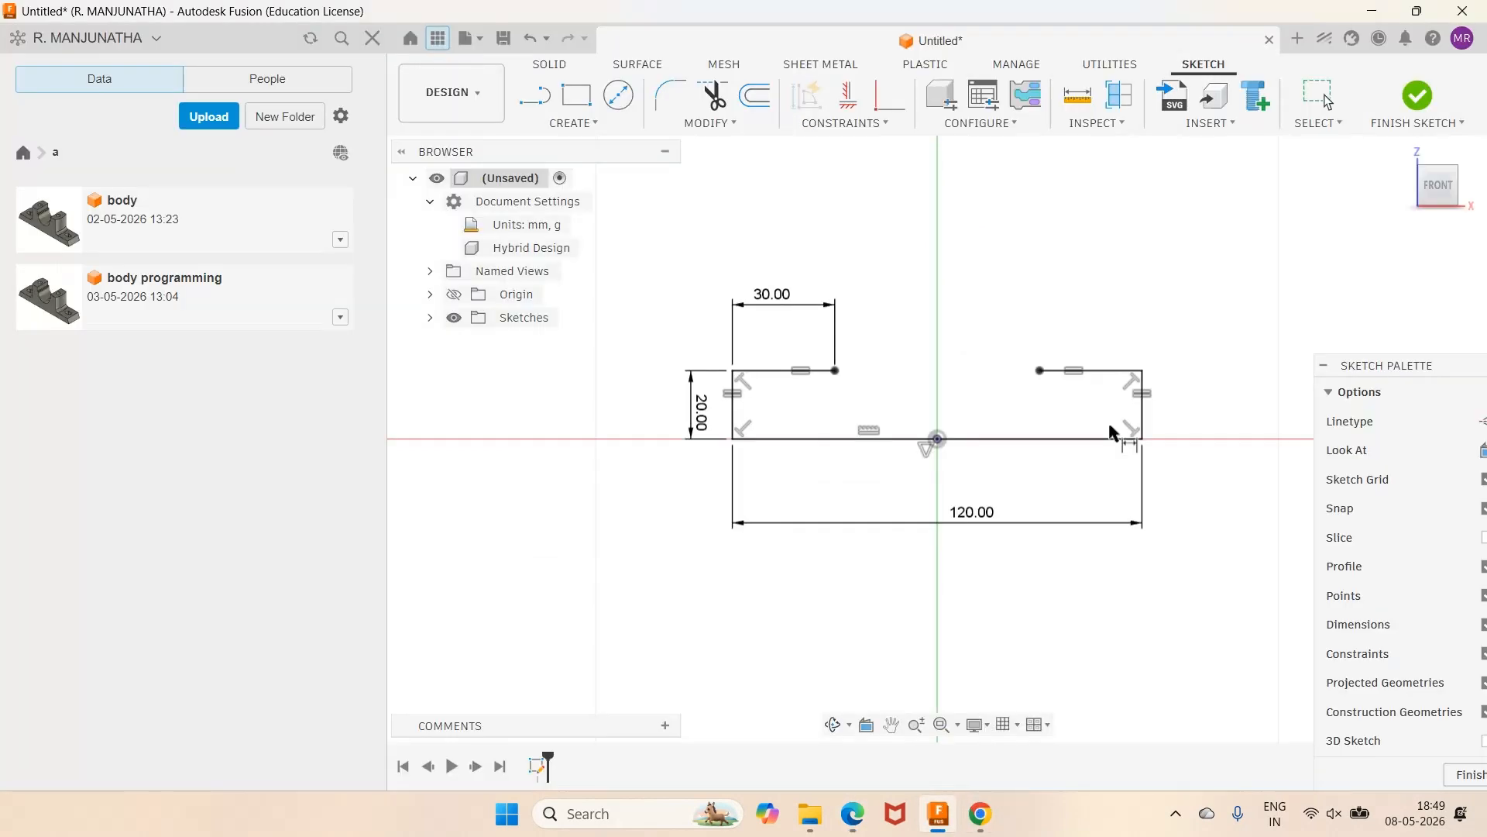
pyautogui.click(835, 370)
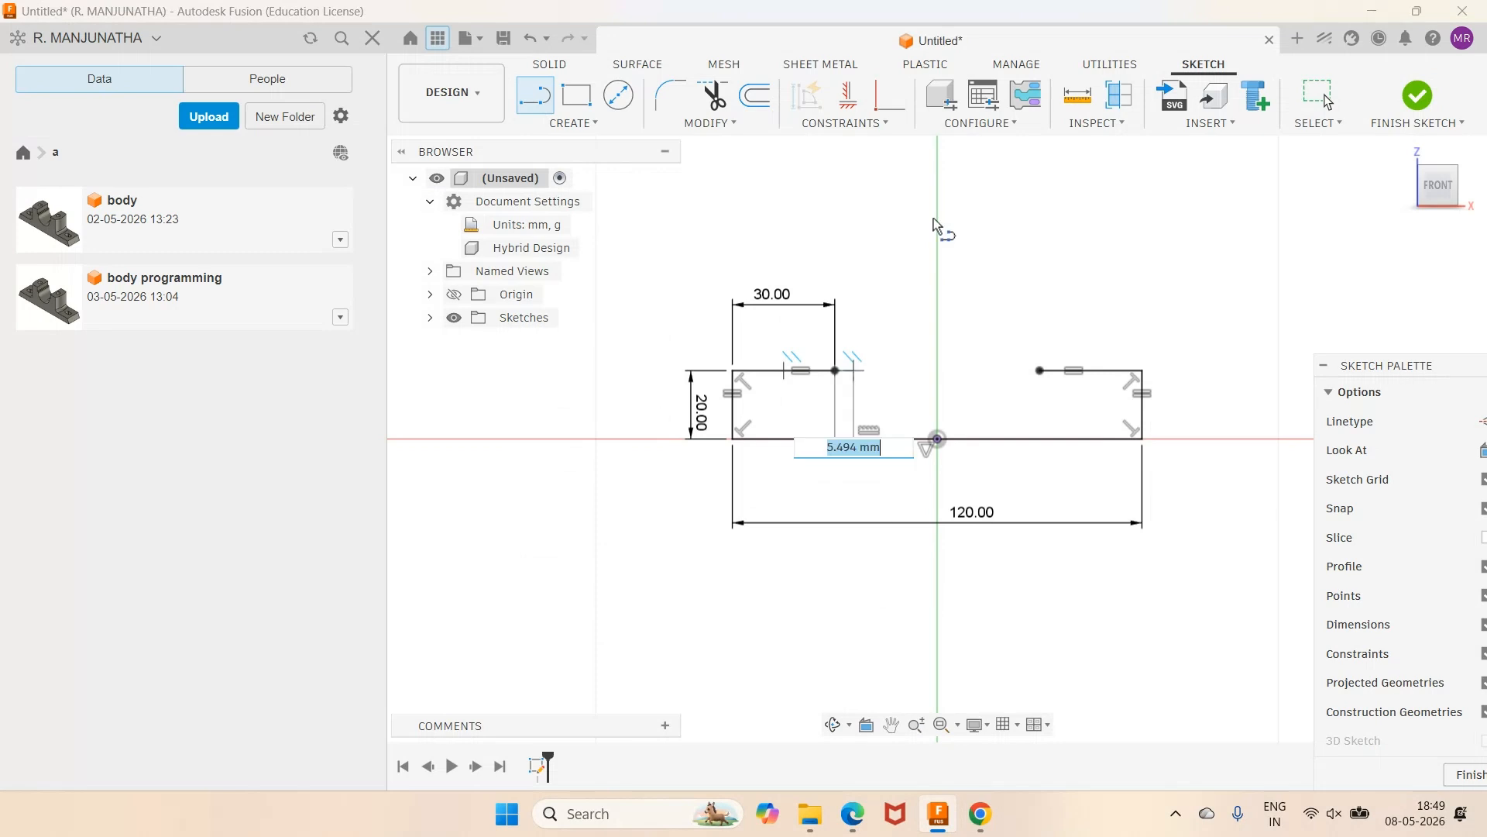
pyautogui.click(835, 175)
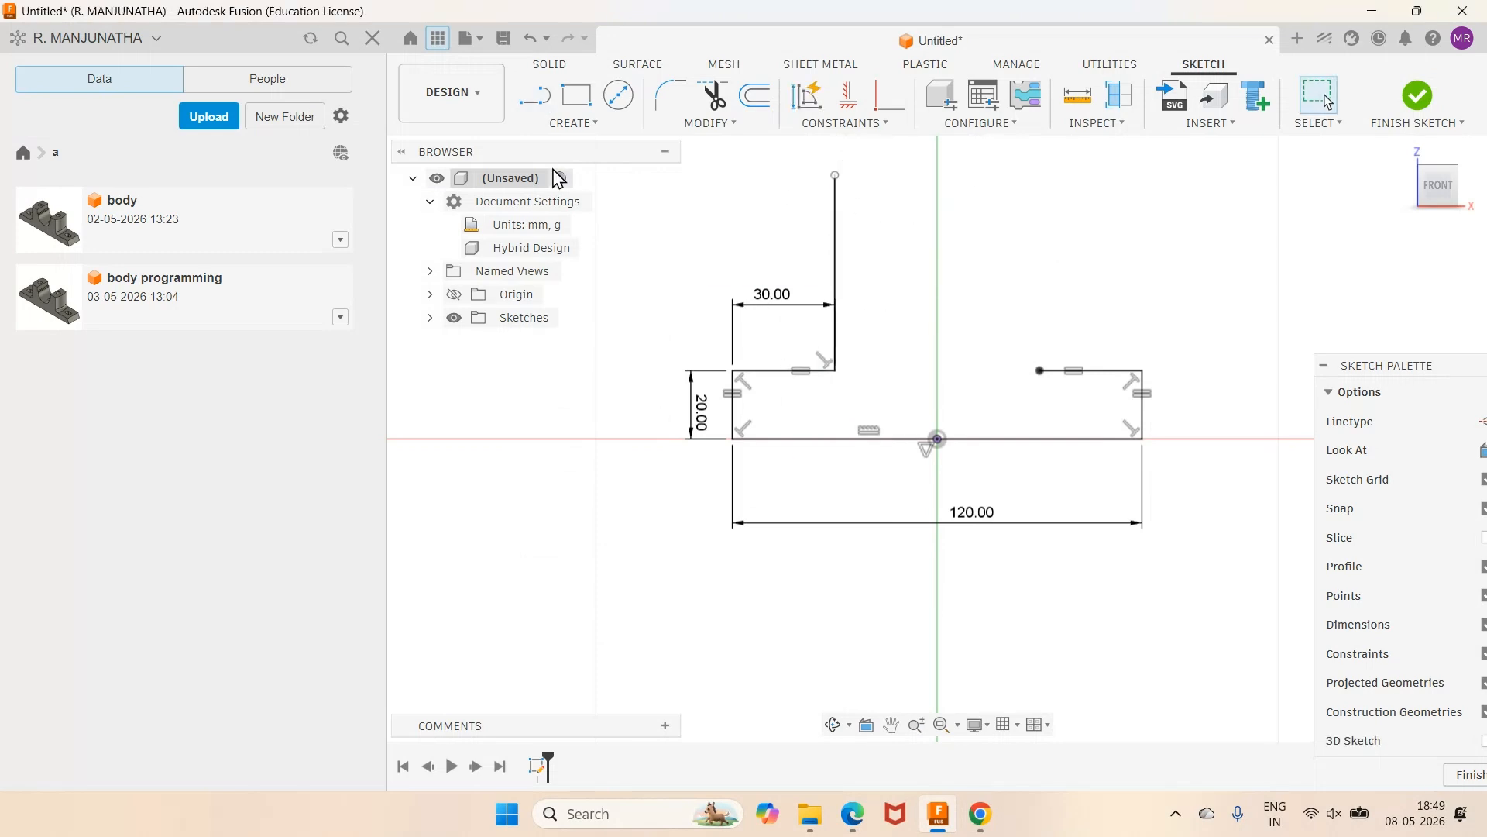
pyautogui.click(536, 96)
pyautogui.click(1041, 370)
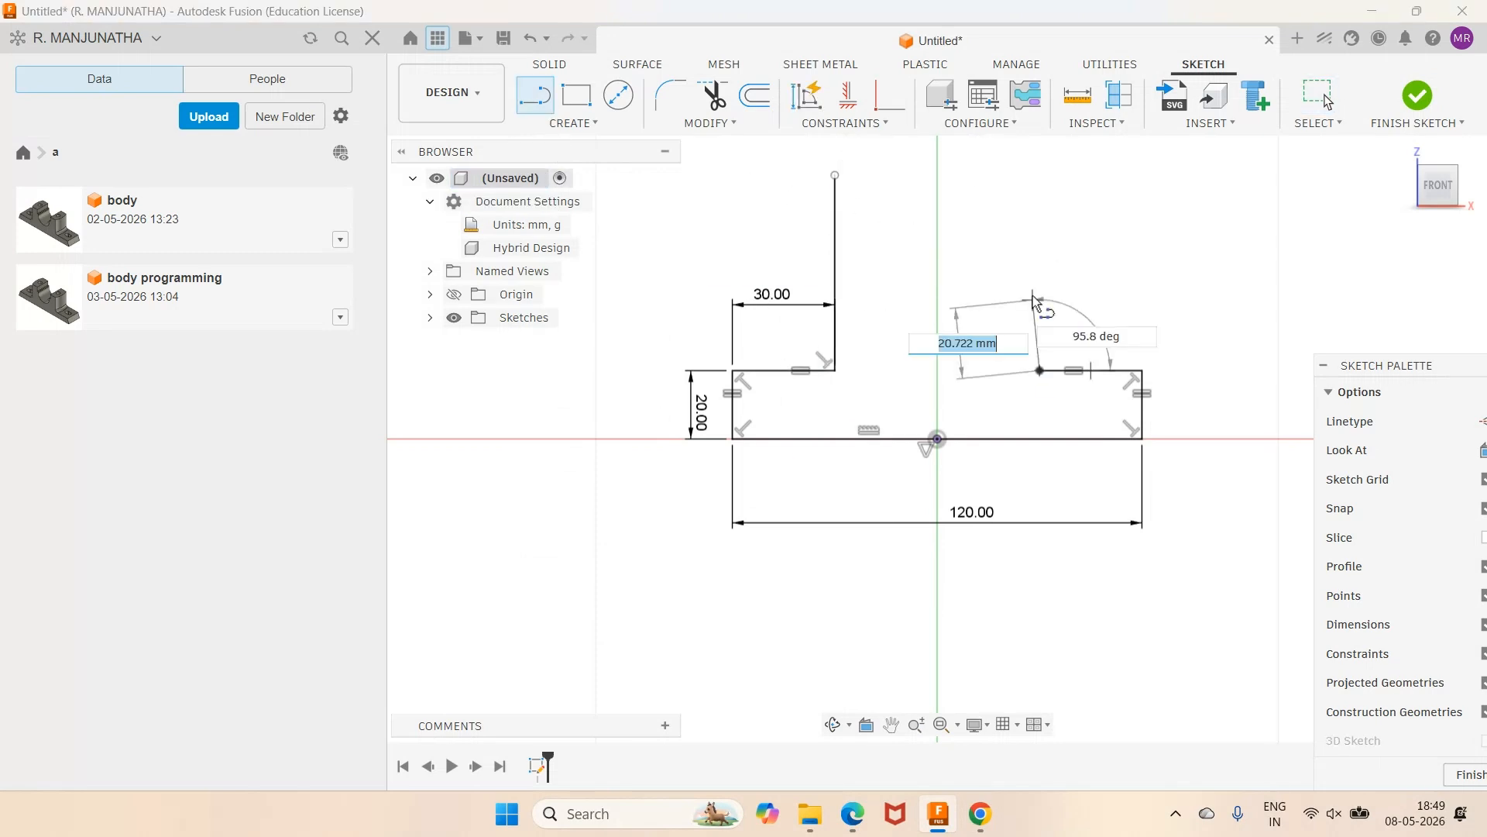
pyautogui.press('Escape')
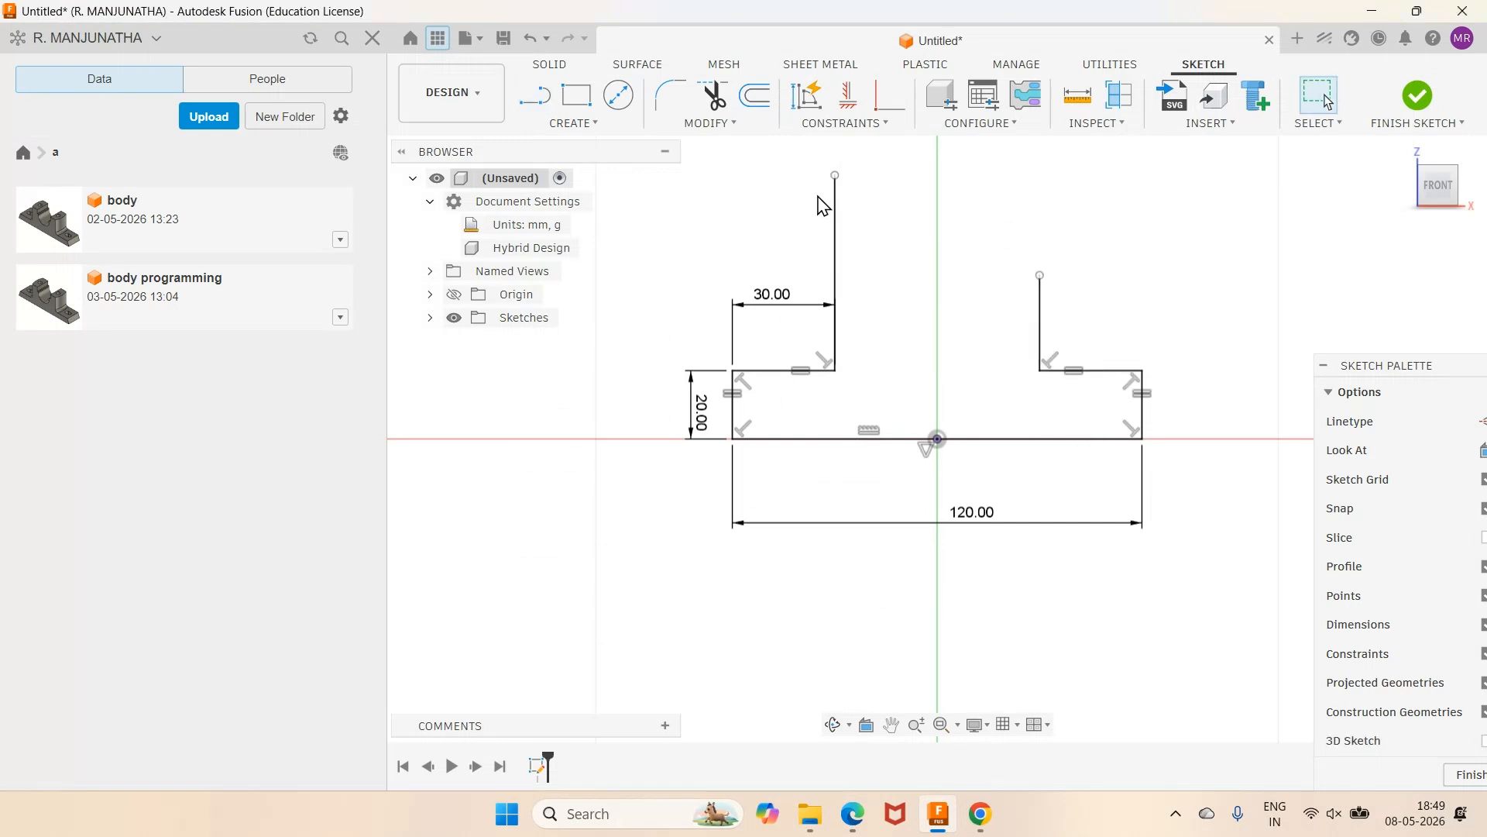
# Apply an Equal constraint between the two vertical lines rising from the ledges' inner ends.
pyautogui.click(848, 126)
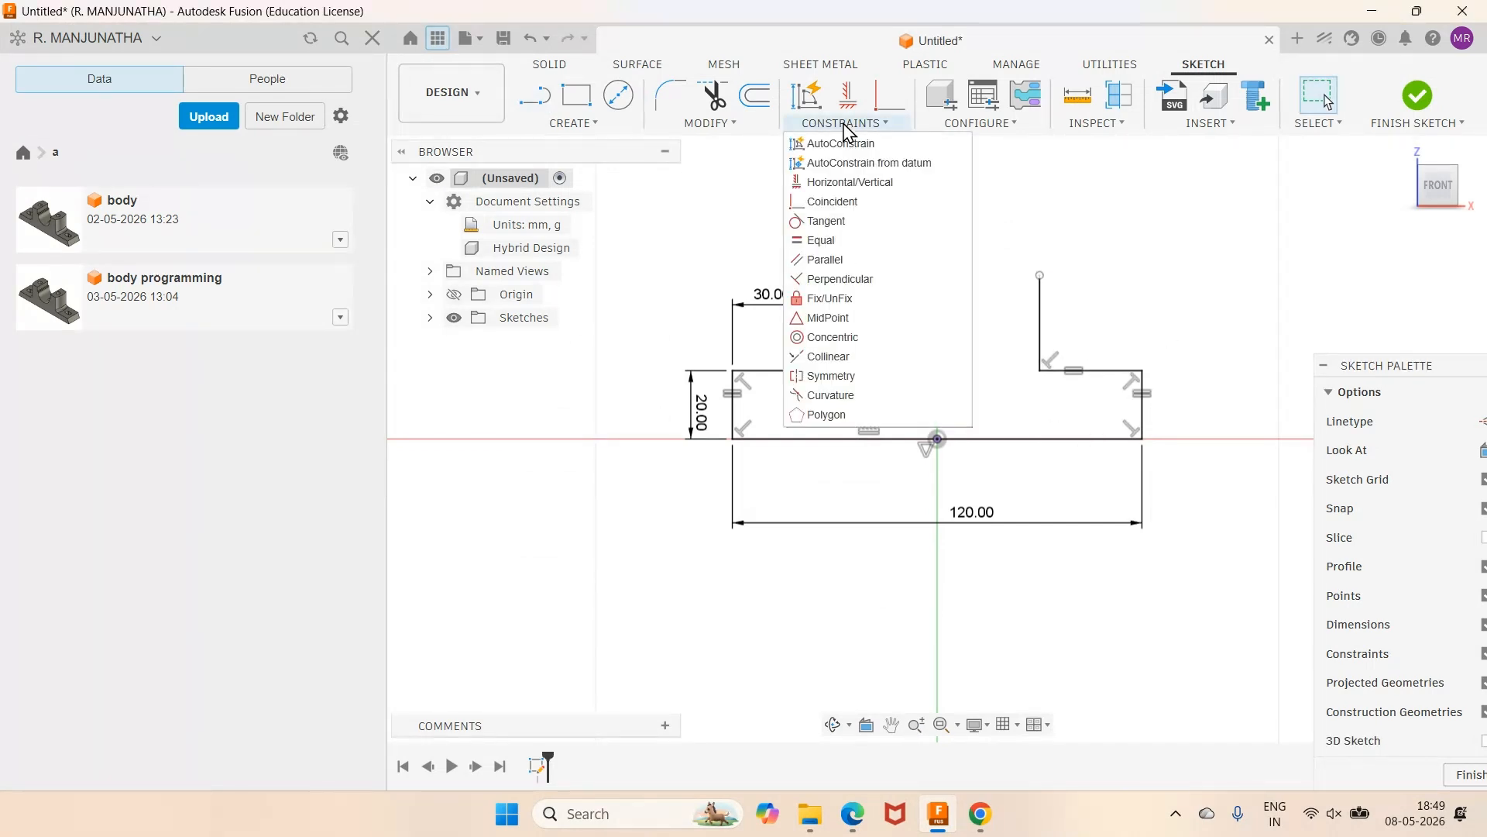
pyautogui.click(825, 260)
pyautogui.click(1041, 331)
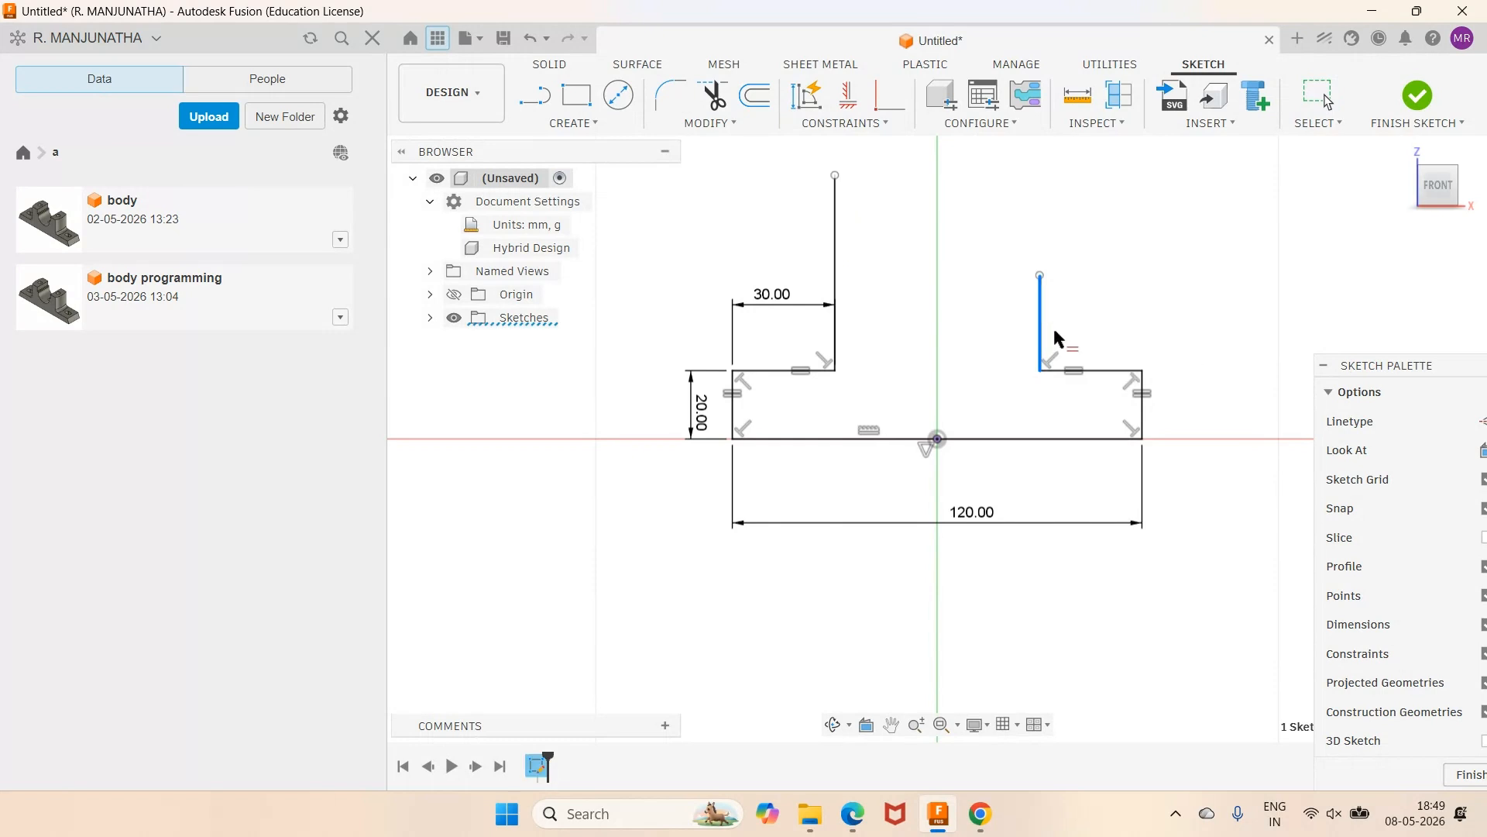
pyautogui.click(836, 339)
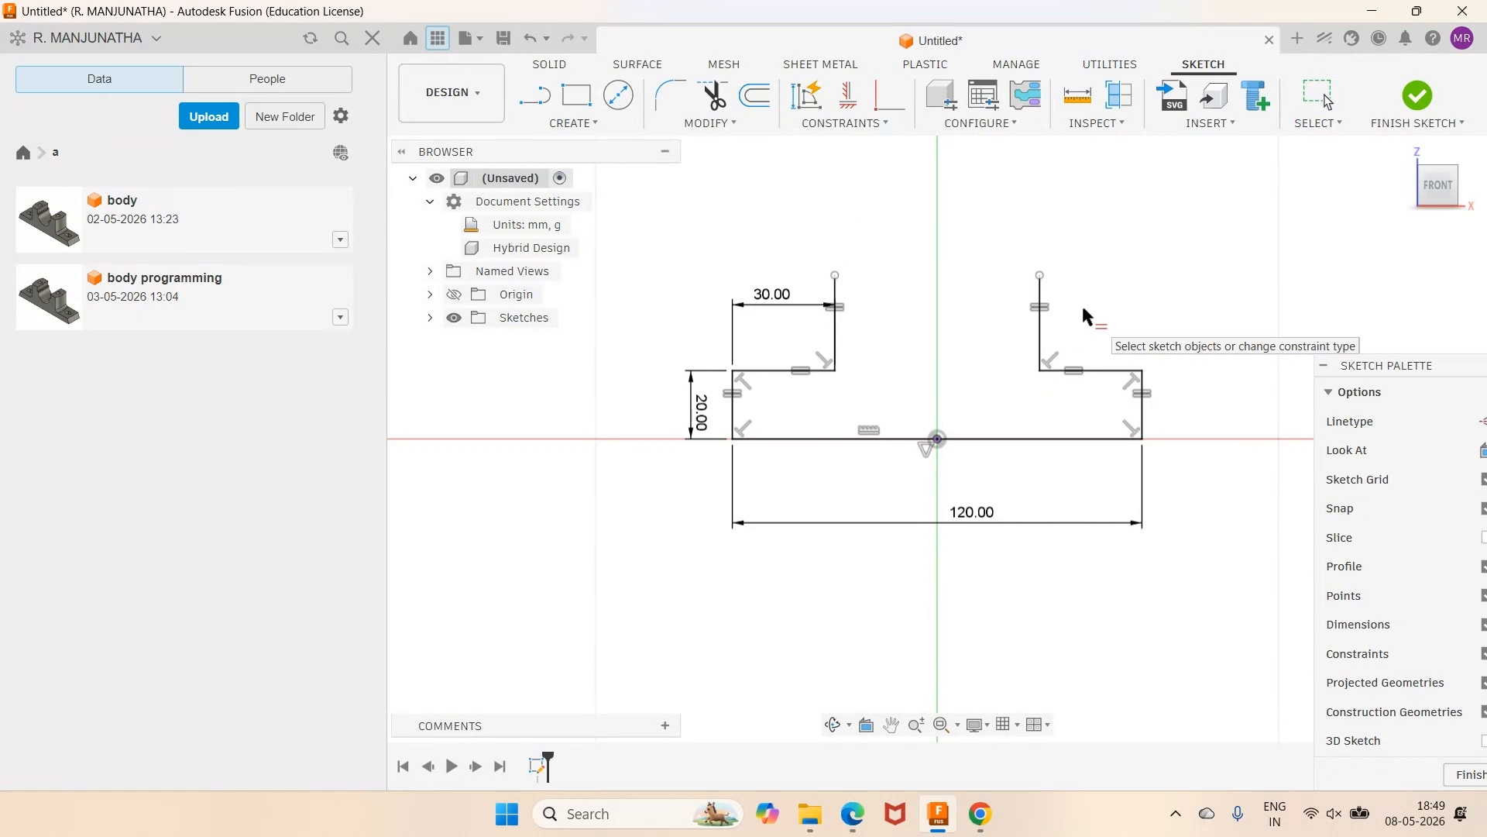
# Dimension the right inner vertical line to 25 mm, checking the height against 2D Sketch.pdf.
pyautogui.press('d')
pyautogui.click(1040, 341)
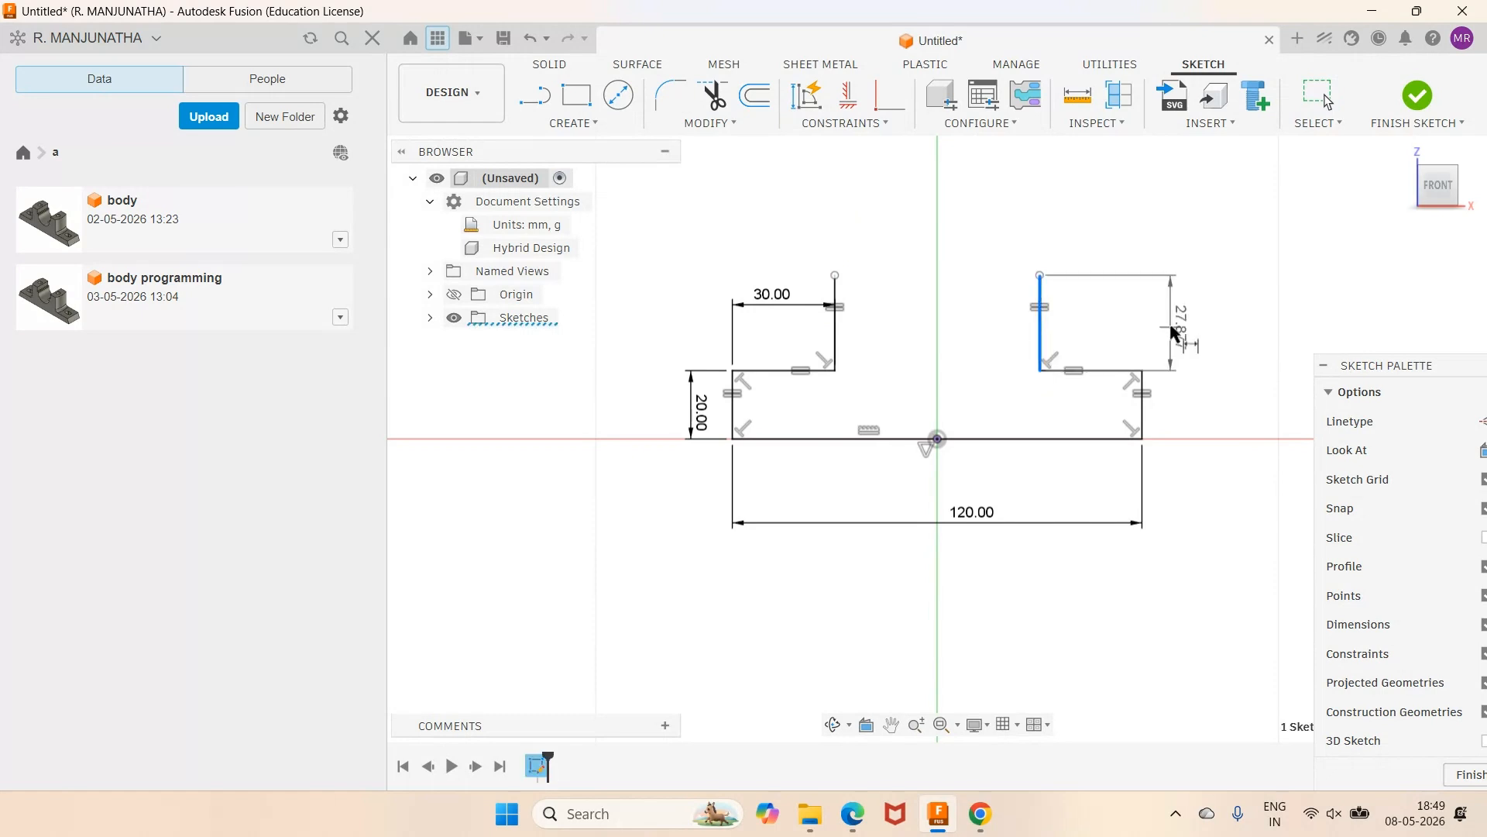
pyautogui.click(1174, 334)
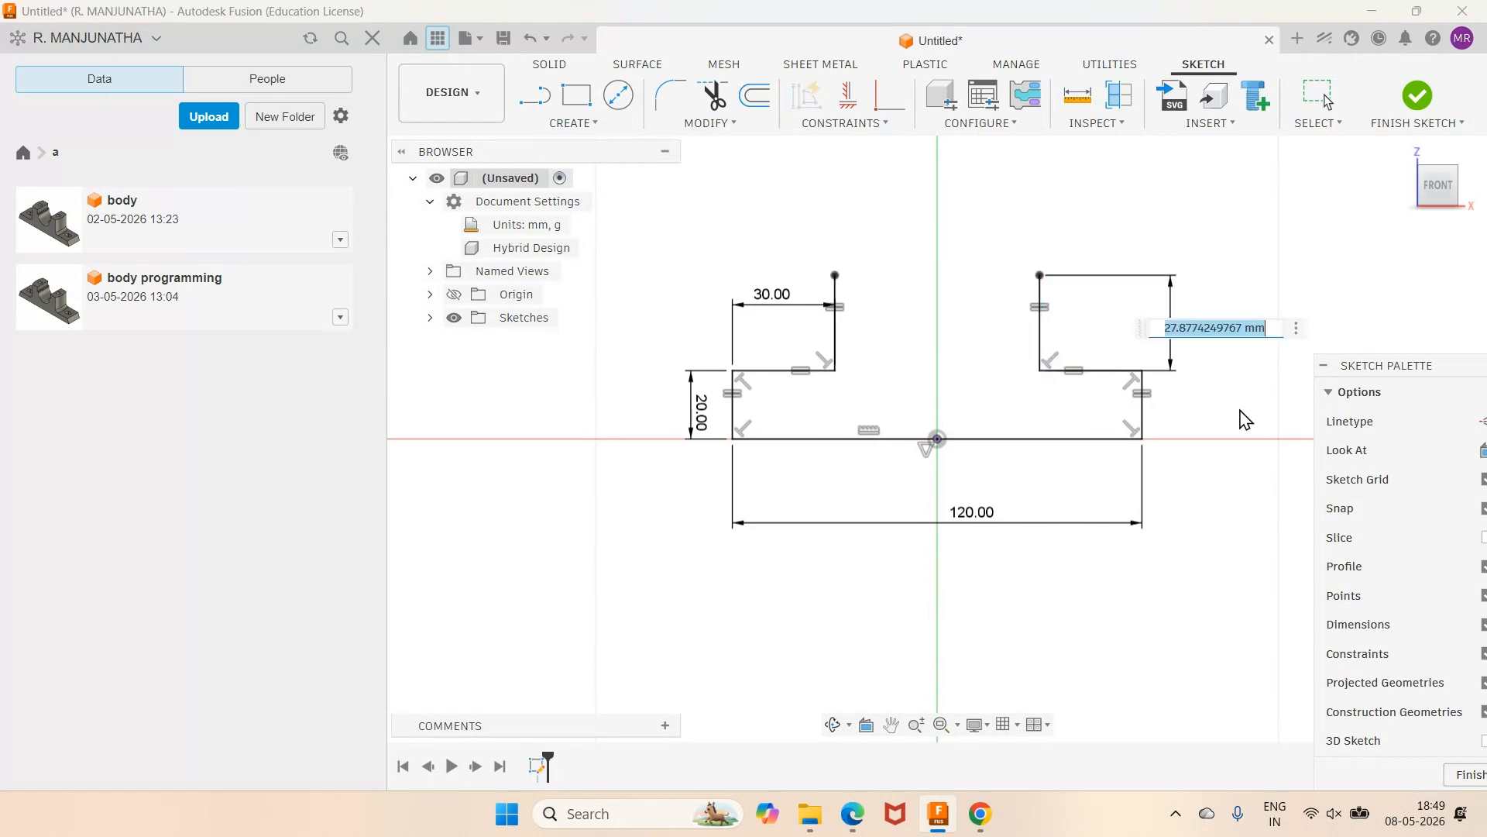
pyautogui.click(852, 815)
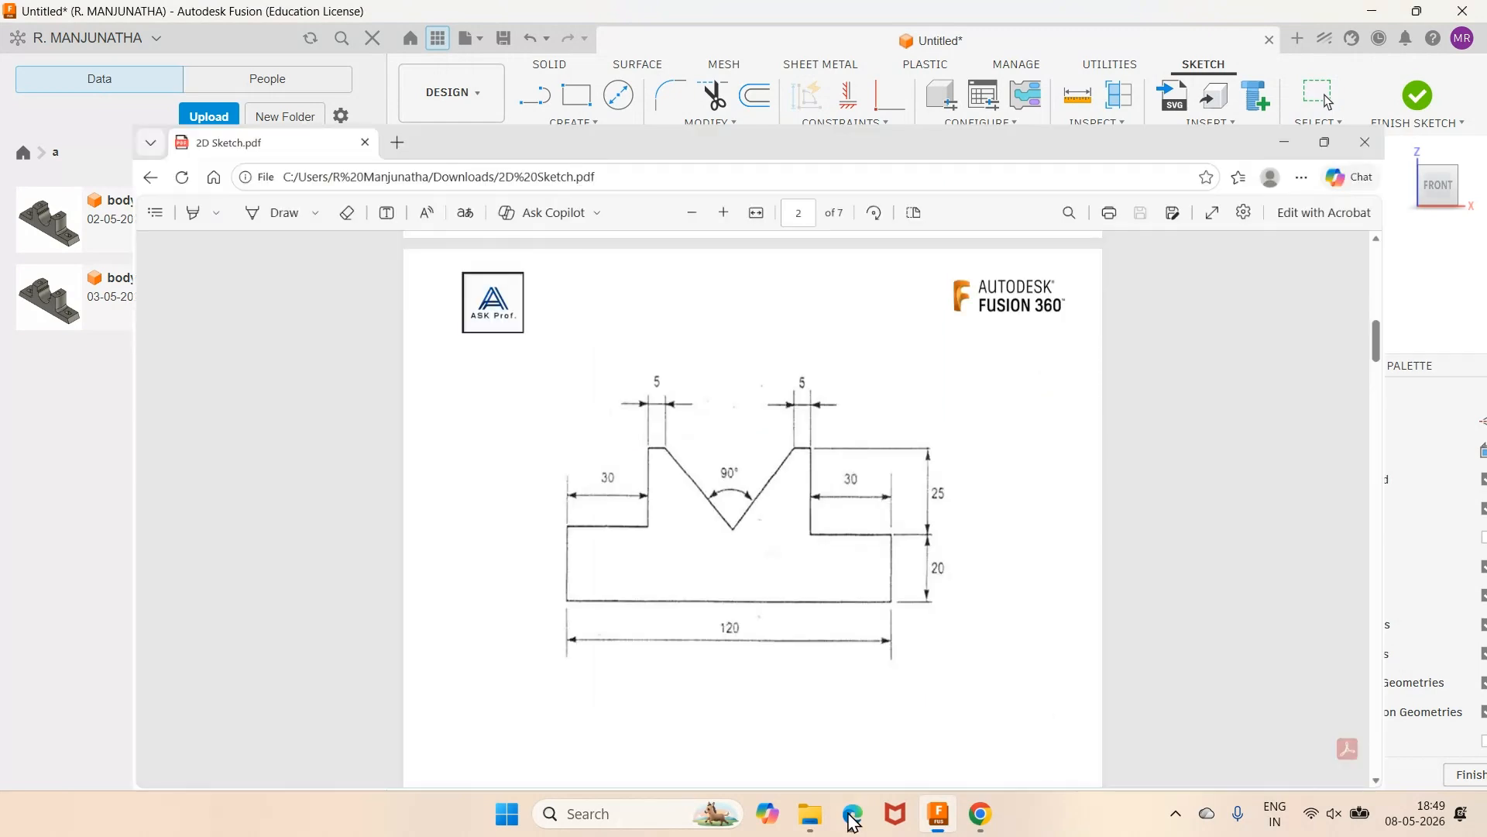
pyautogui.click(853, 815)
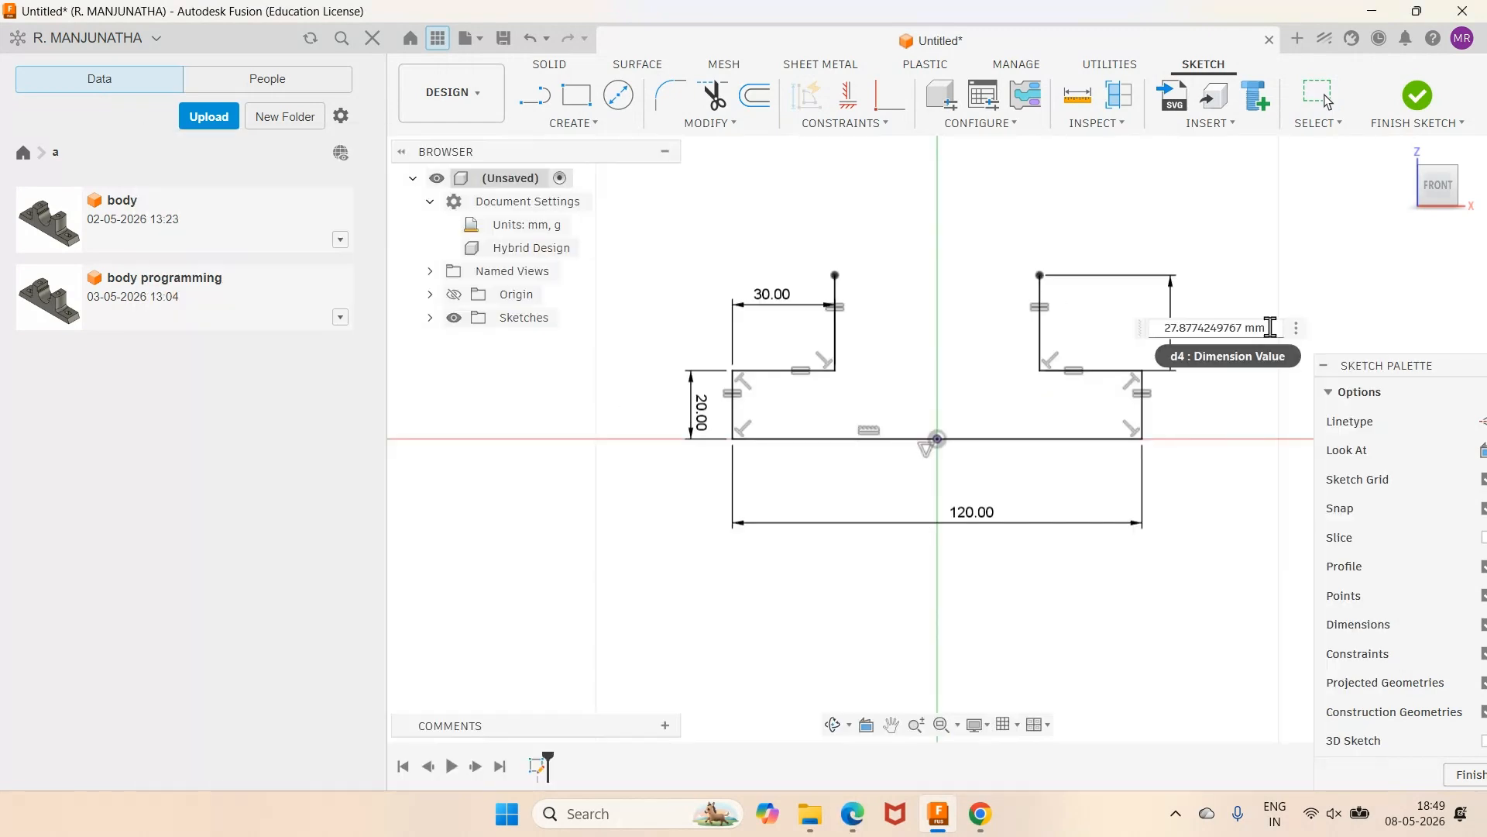
pyautogui.write('2')
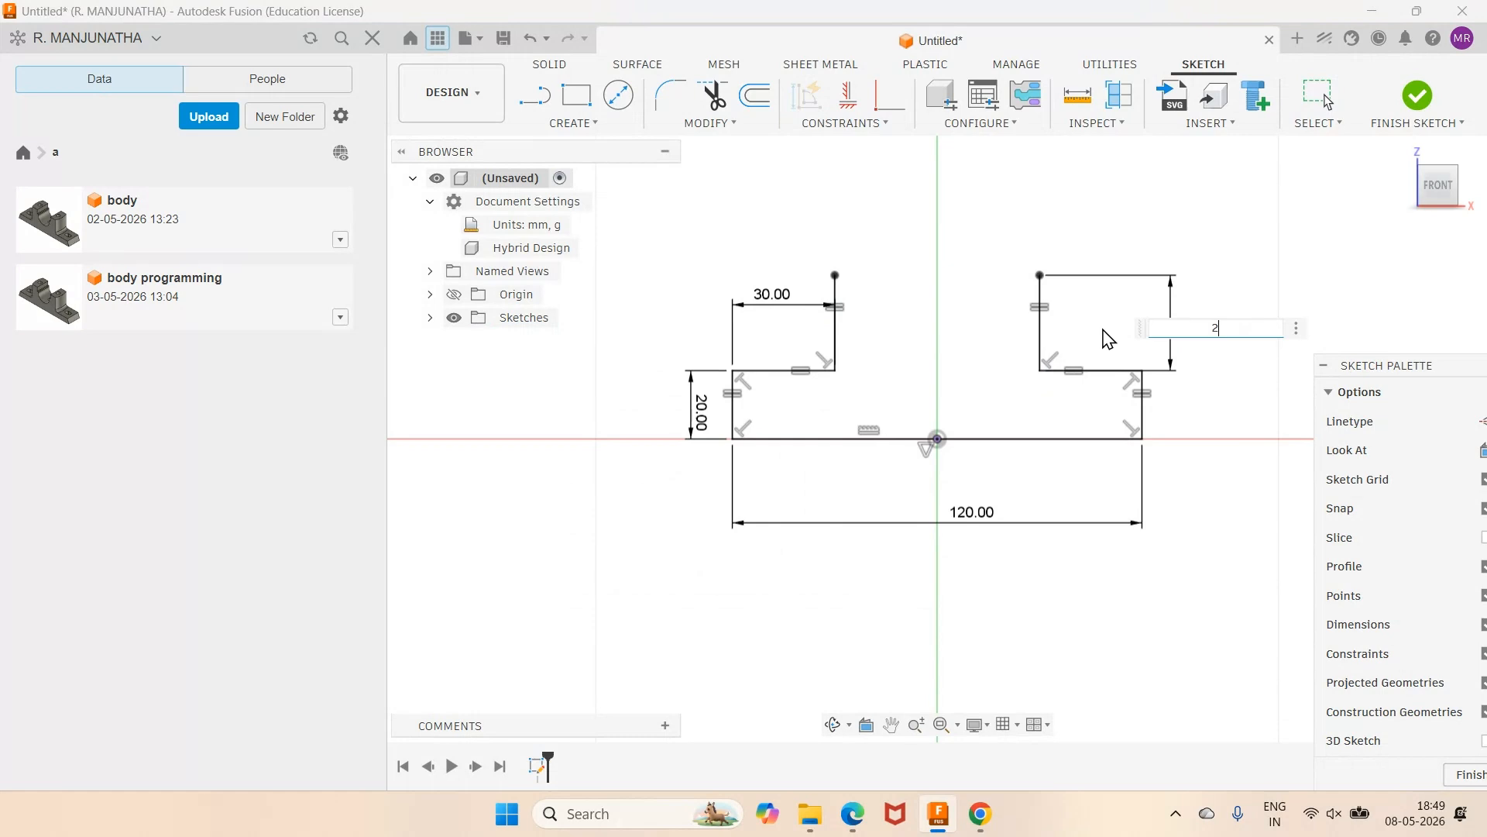
pyautogui.write('5')
pyautogui.press('Return')
# Draw short horizontal lines inward from the upper endpoints of both inner vertical lines, the left one about 27 mm long.
pyautogui.press('l')
pyautogui.click(835, 285)
pyautogui.click(926, 285)
pyautogui.press('Escape')
pyautogui.click(533, 100)
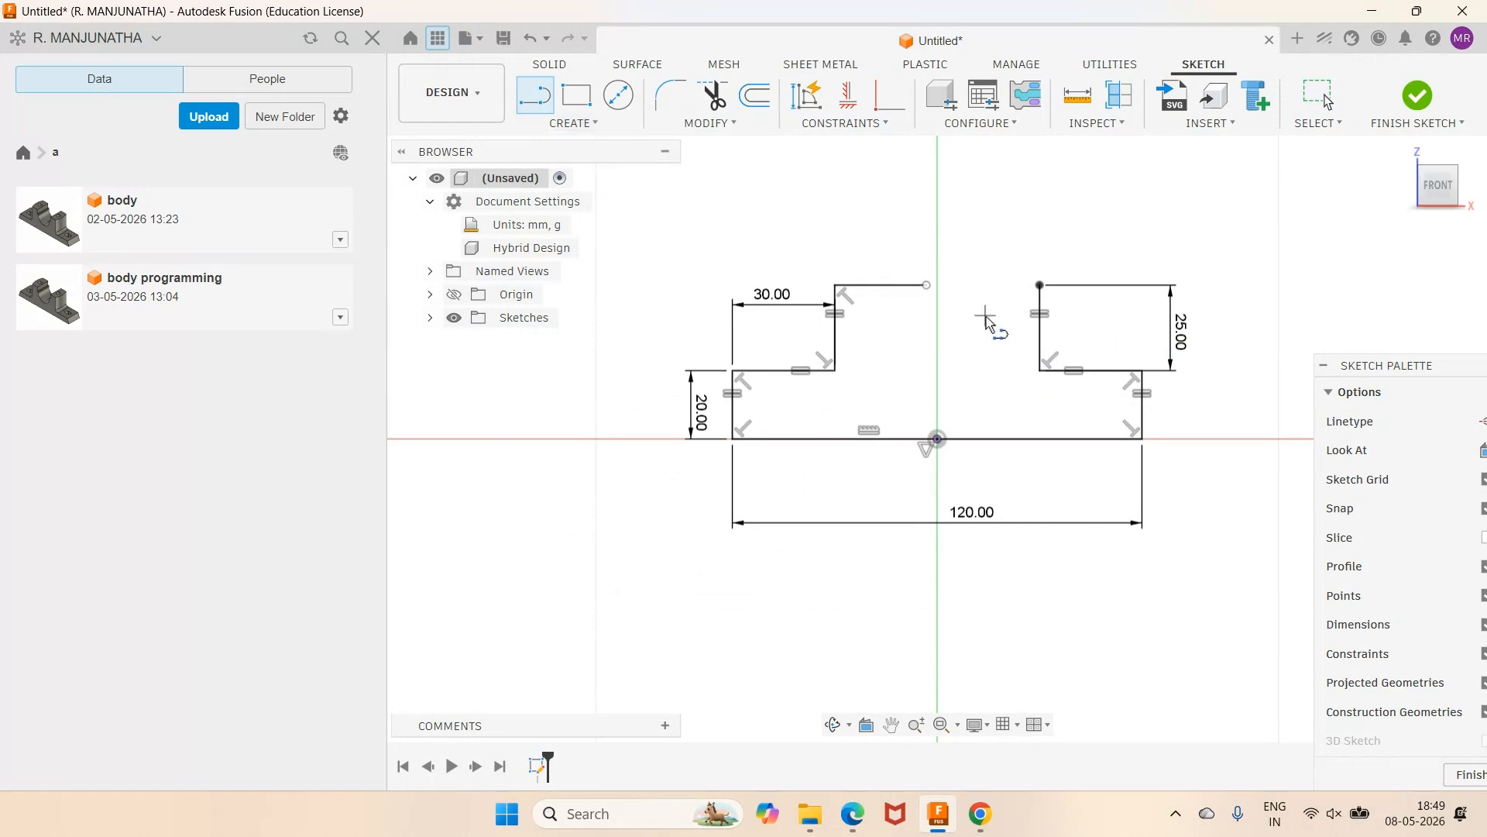
pyautogui.moveTo(1040, 285); pyautogui.dragTo(959, 285)
pyautogui.press('Escape')
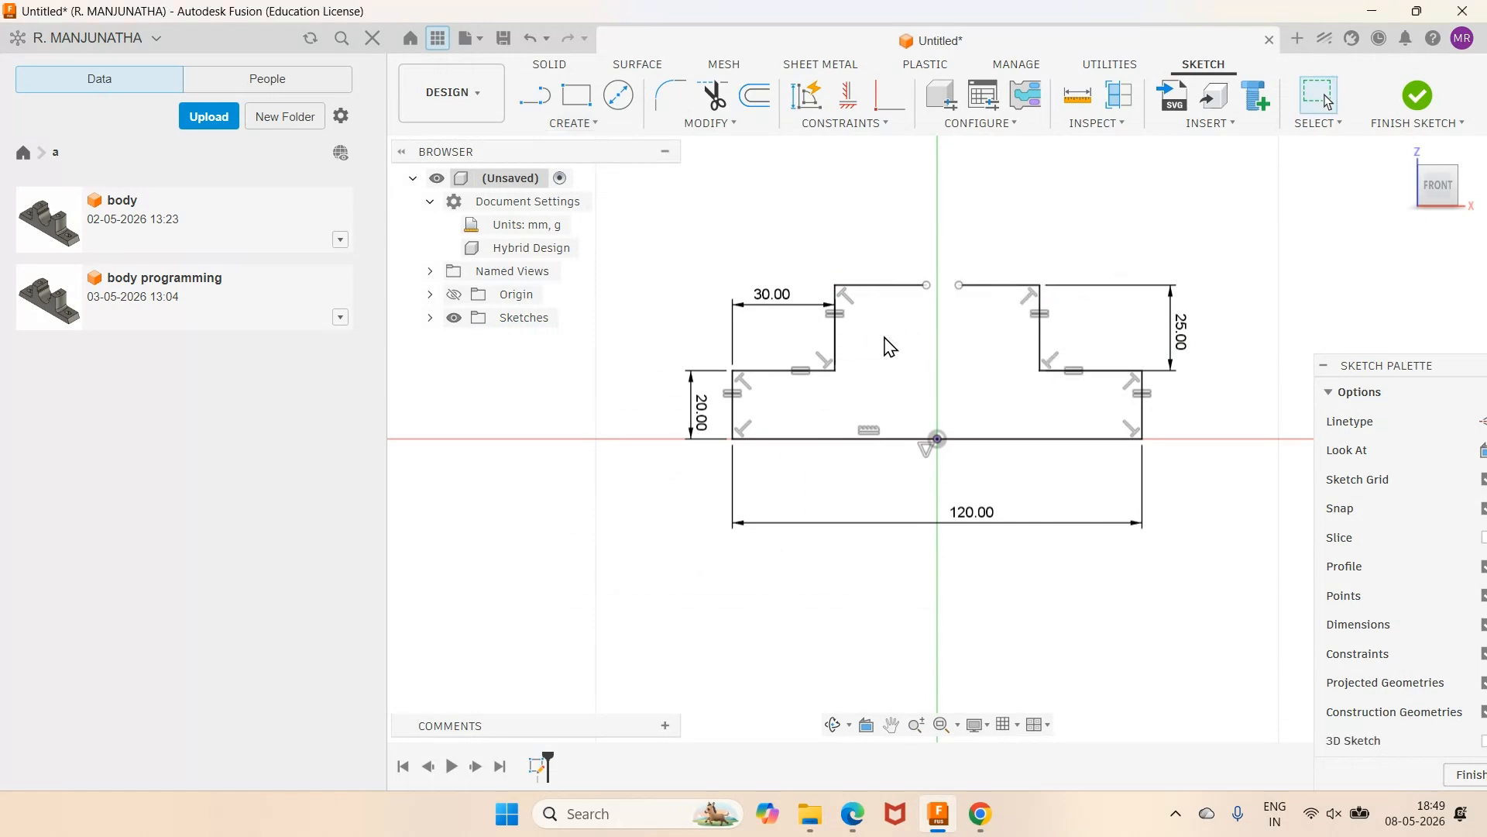
# Apply an Equal constraint between the two topmost horizontal lines.
pyautogui.click(860, 132)
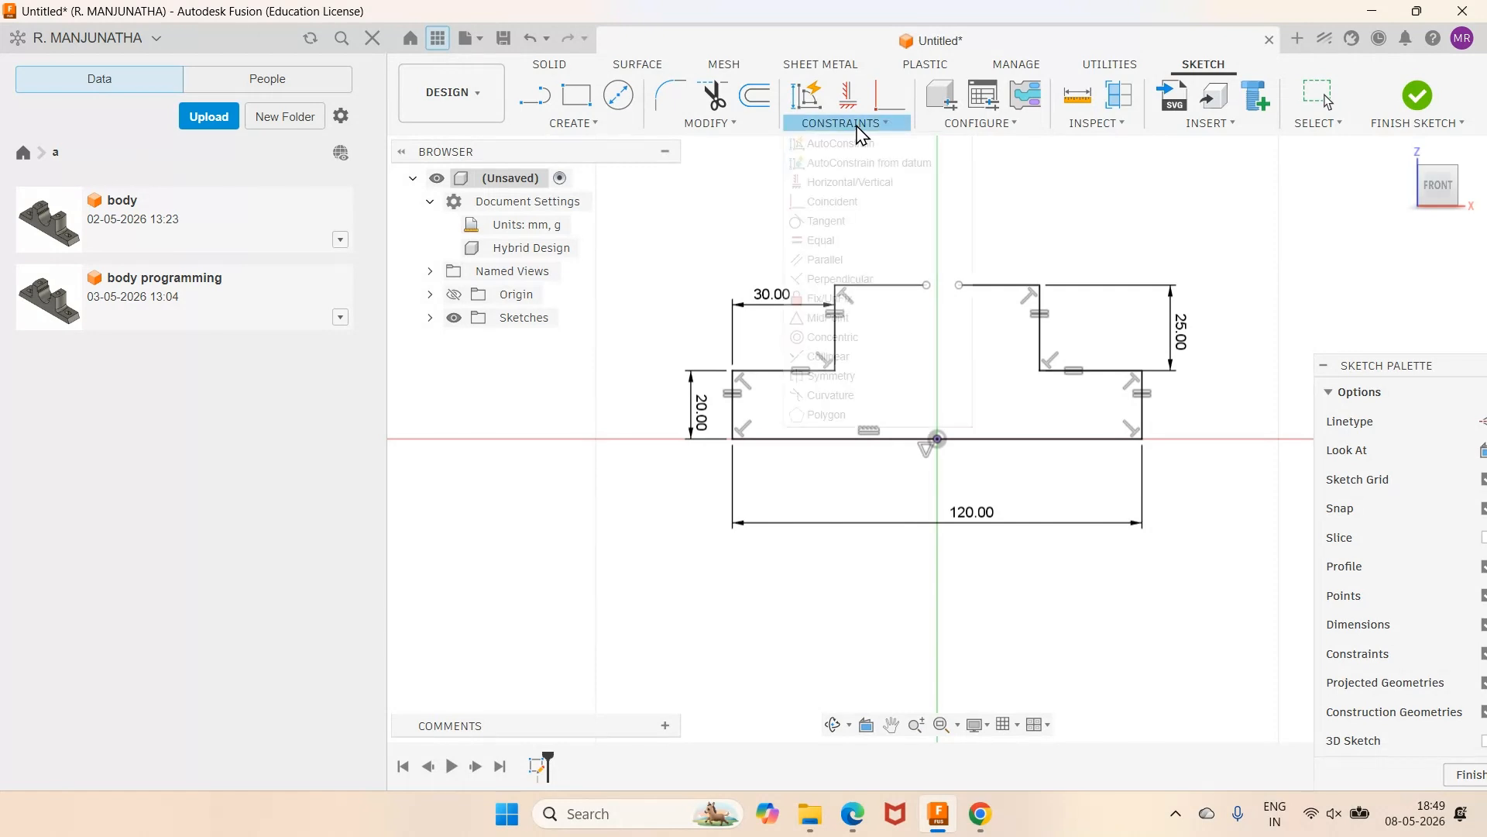
pyautogui.click(821, 240)
pyautogui.click(883, 285)
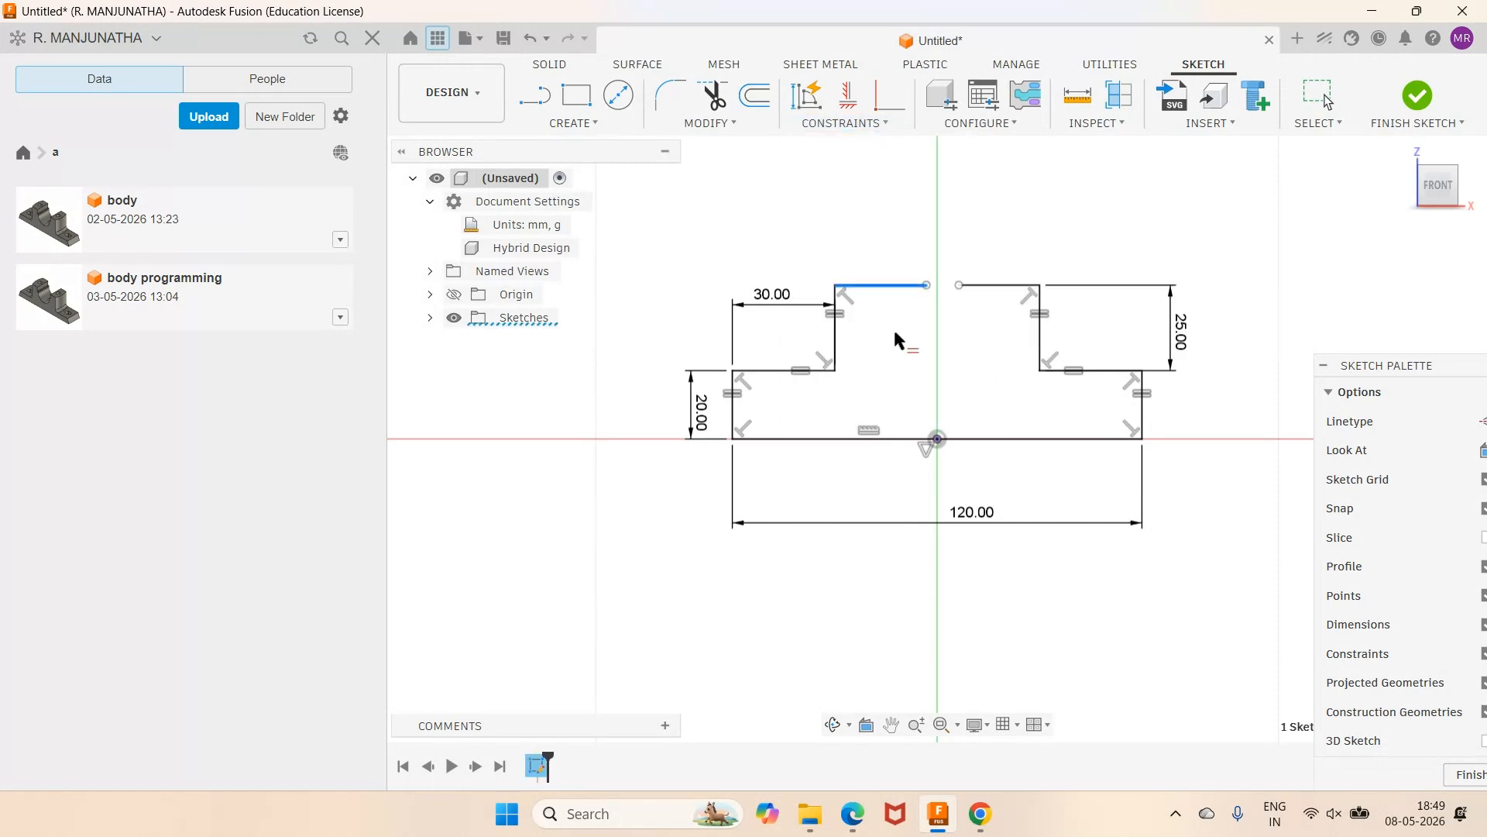
pyautogui.click(984, 287)
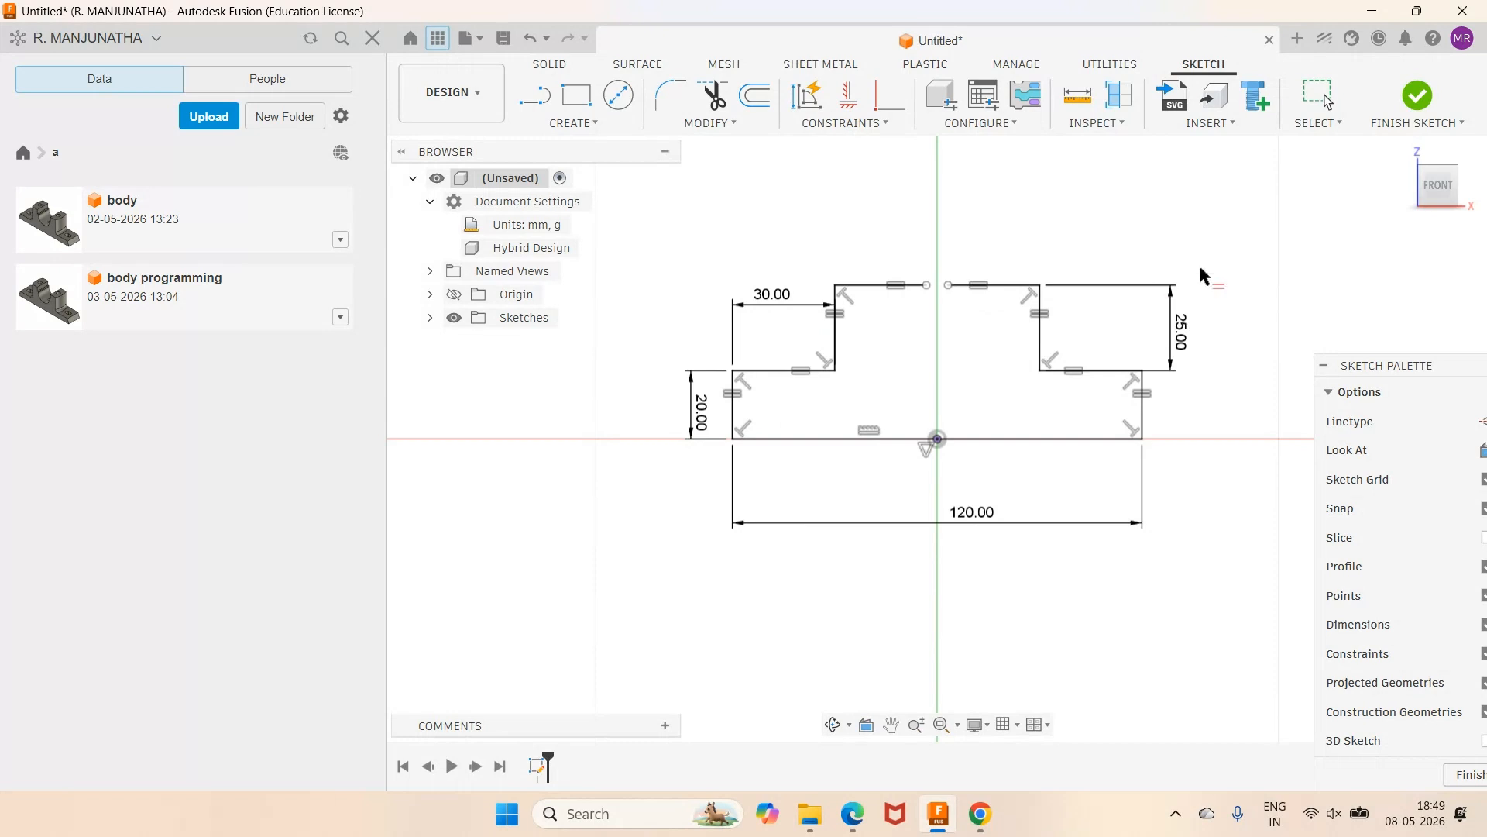
# Check the top land width in 2D Sketch.pdf and dimension the left topmost horizontal line to 5 mm.
pyautogui.click(853, 814)
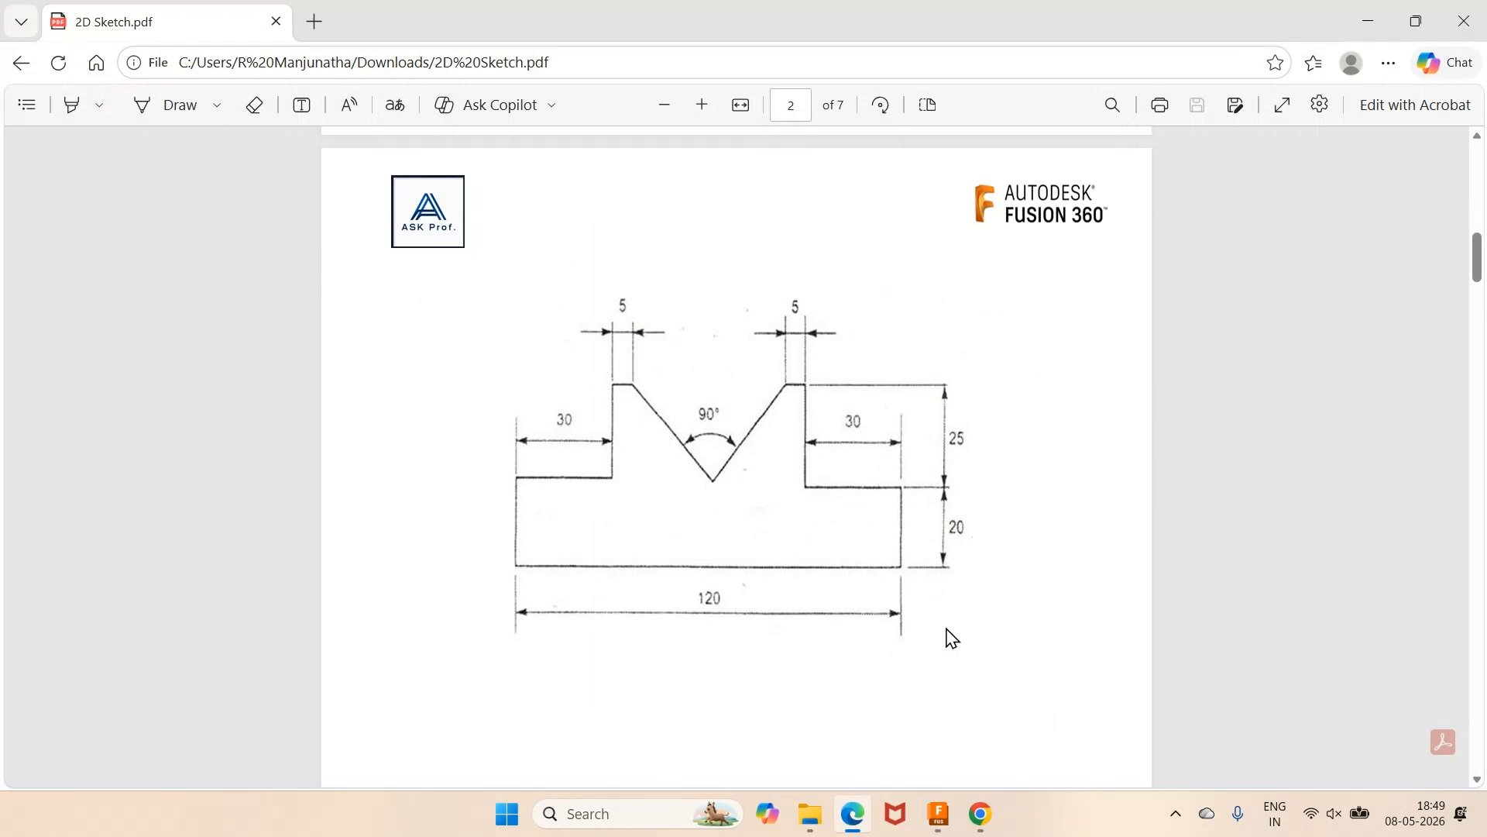
pyautogui.hotkey('alt', 'Tab')
pyautogui.click(883, 285)
pyautogui.click(995, 256)
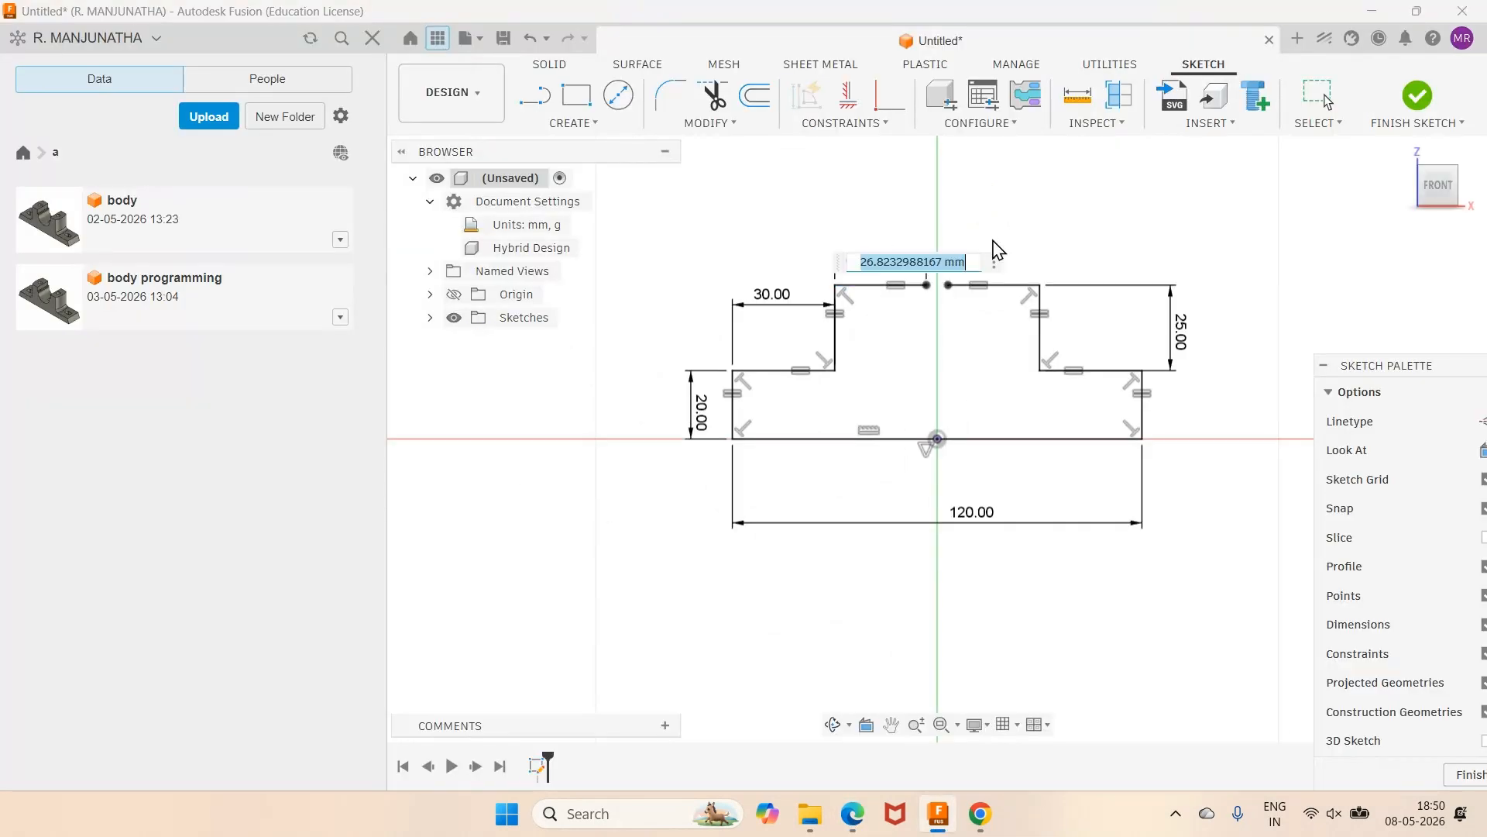
pyautogui.write('5')
pyautogui.press('Return')
pyautogui.scroll(3, 1060, 213)
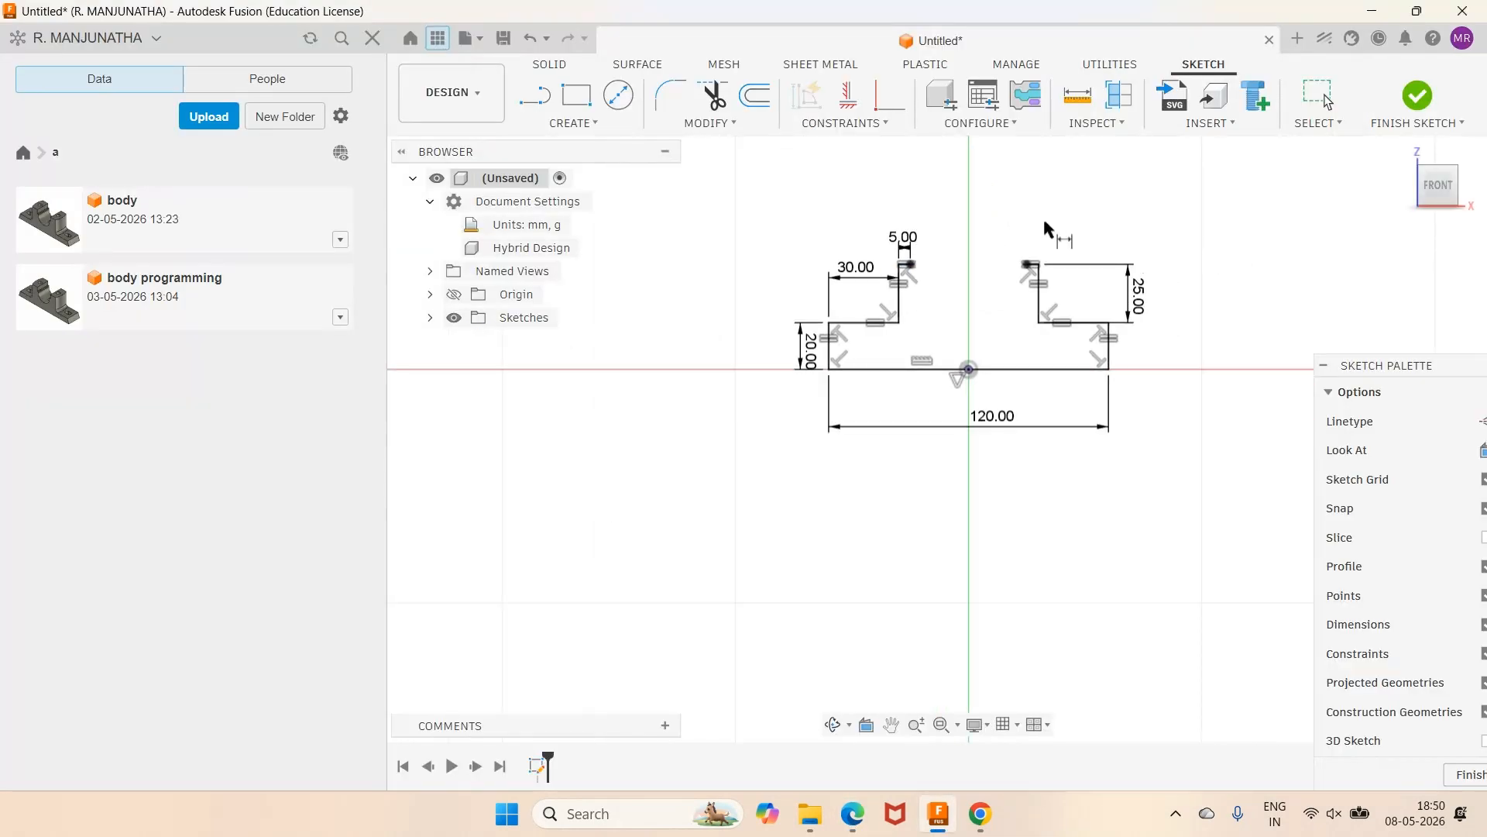
# Draw two slanted lines from the inner ends of the top lands, meeting near the vertical axis to form the V-notch.
pyautogui.press('Escape')
pyautogui.click(535, 96)
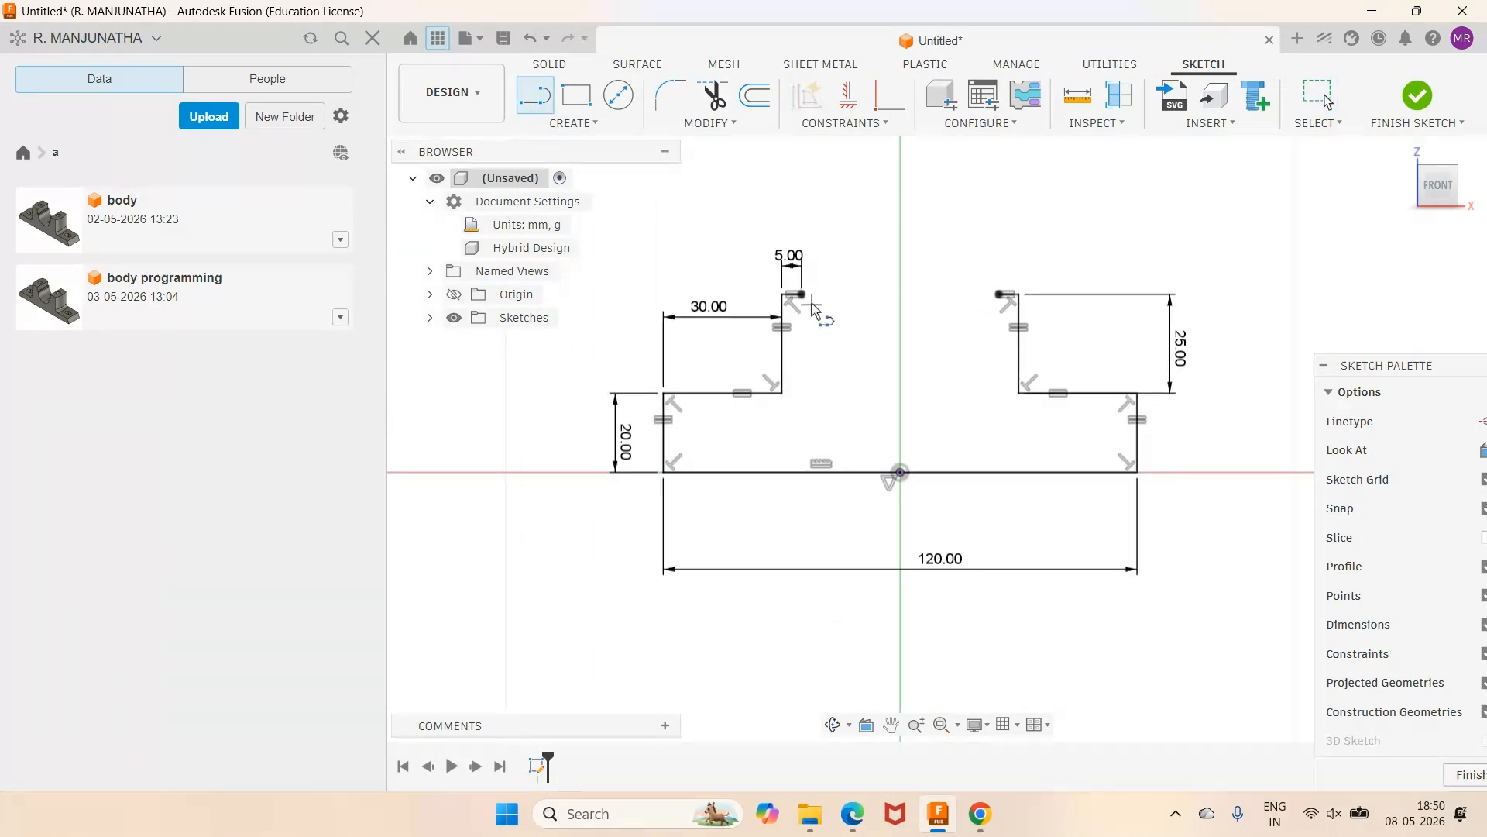
pyautogui.click(801, 295)
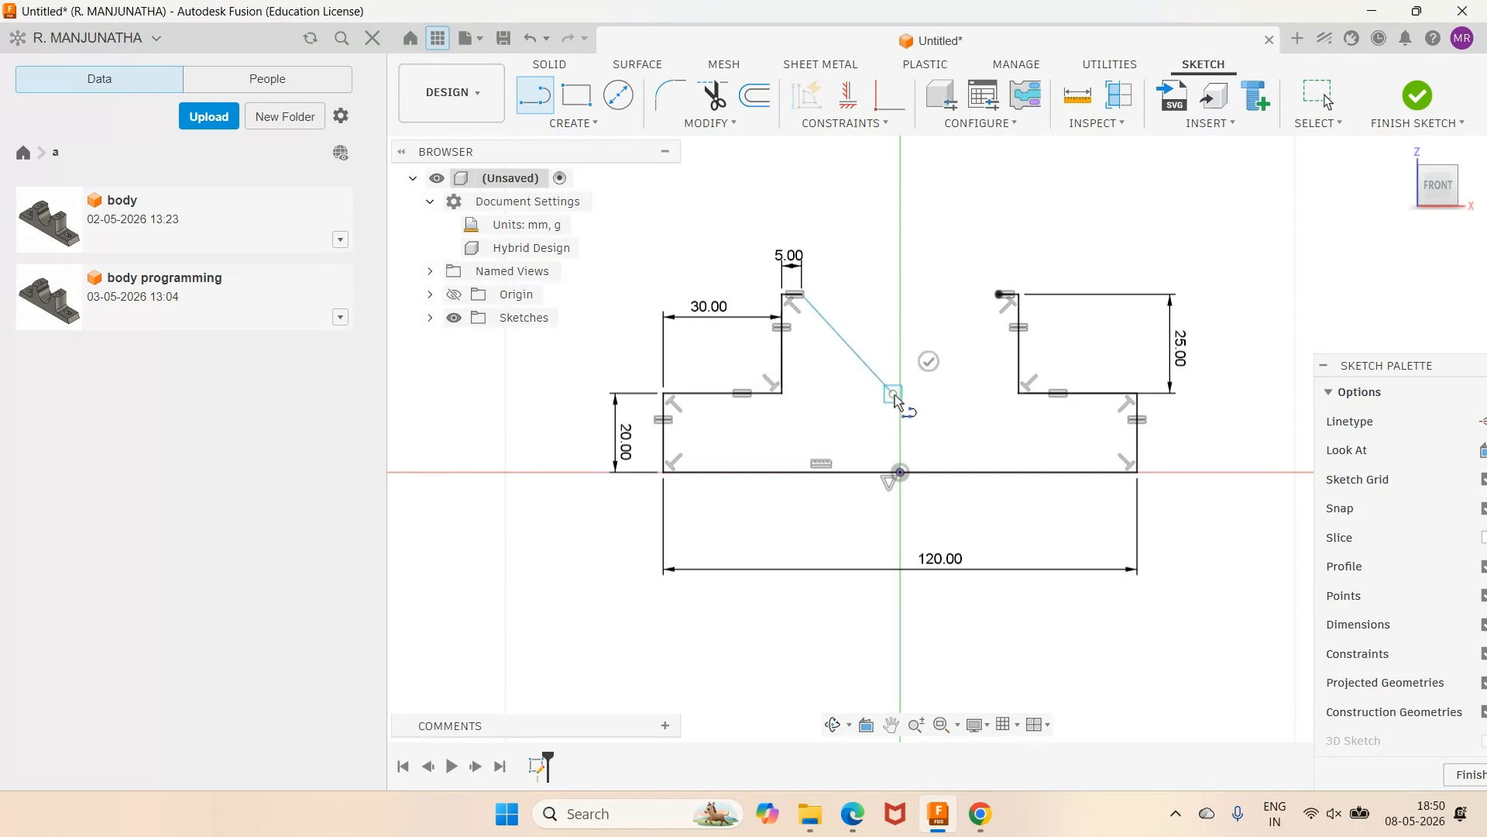
pyautogui.click(894, 395)
pyautogui.click(999, 297)
pyautogui.press('Escape')
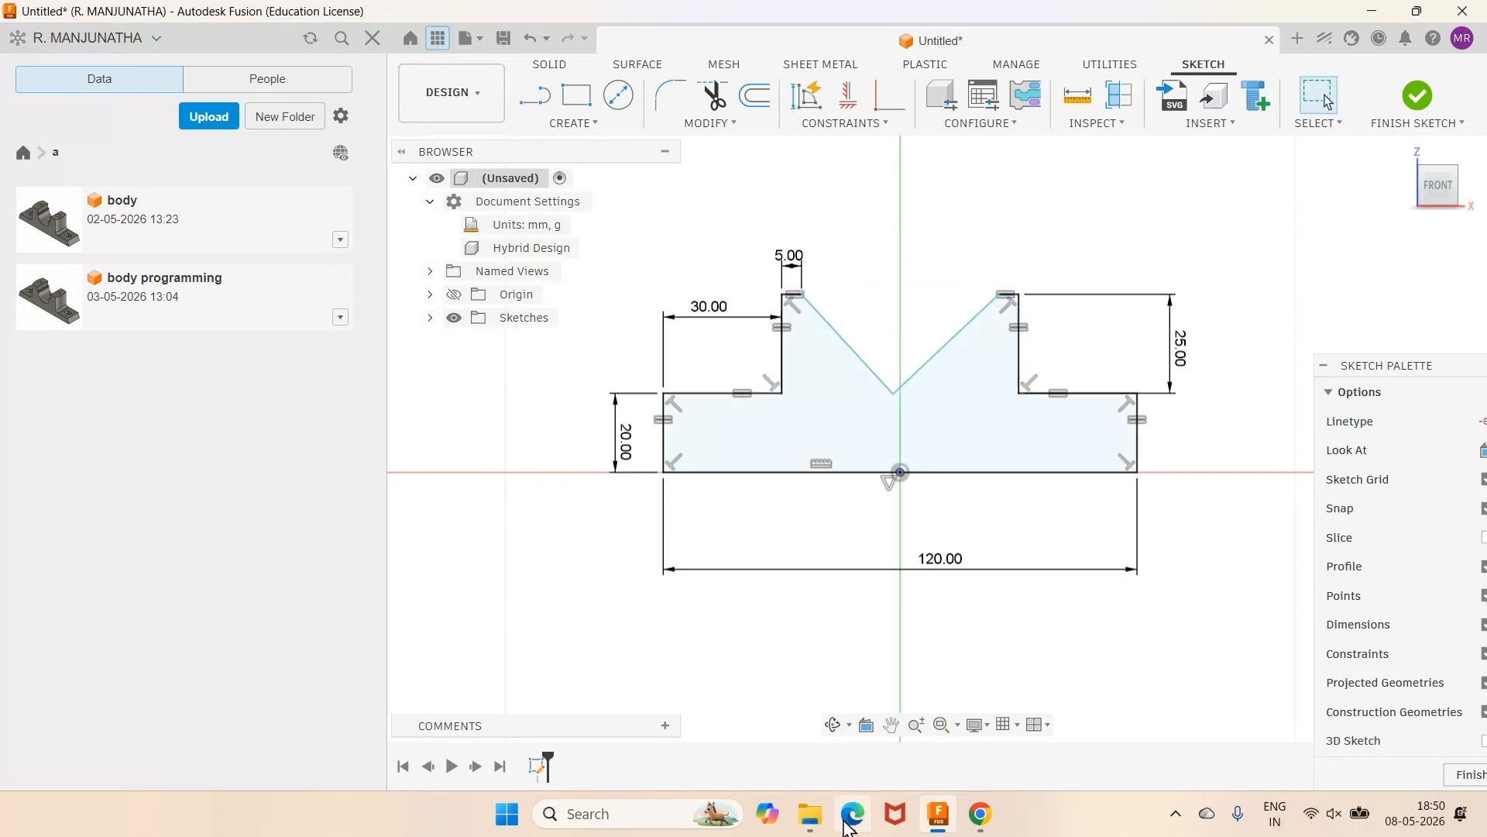
# Check the notch angle in 2D Sketch.pdf and apply a Perpendicular constraint between the two slanted notch lines.
pyautogui.click(851, 822)
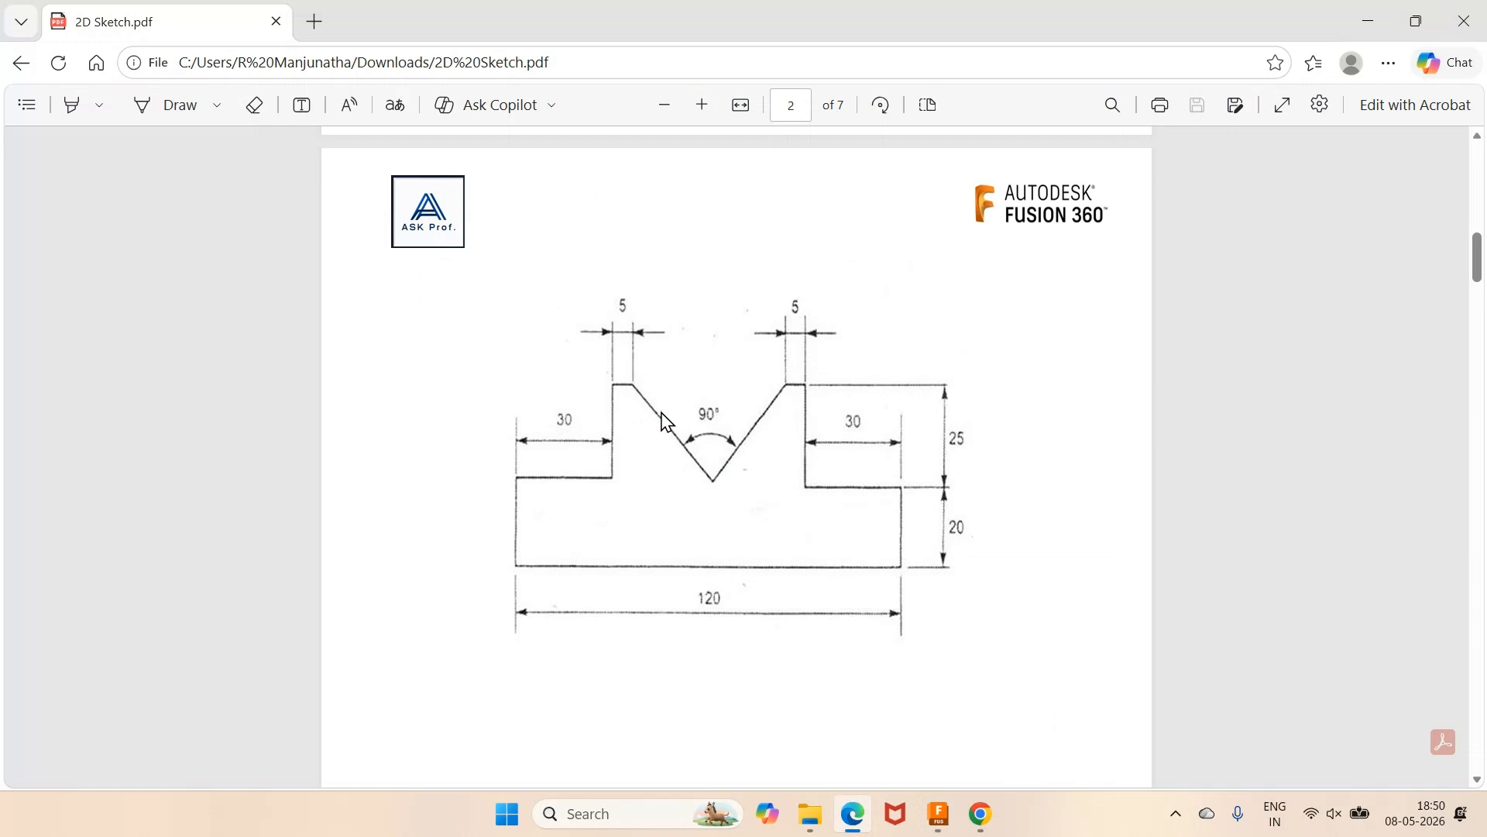
pyautogui.click(939, 815)
pyautogui.click(887, 124)
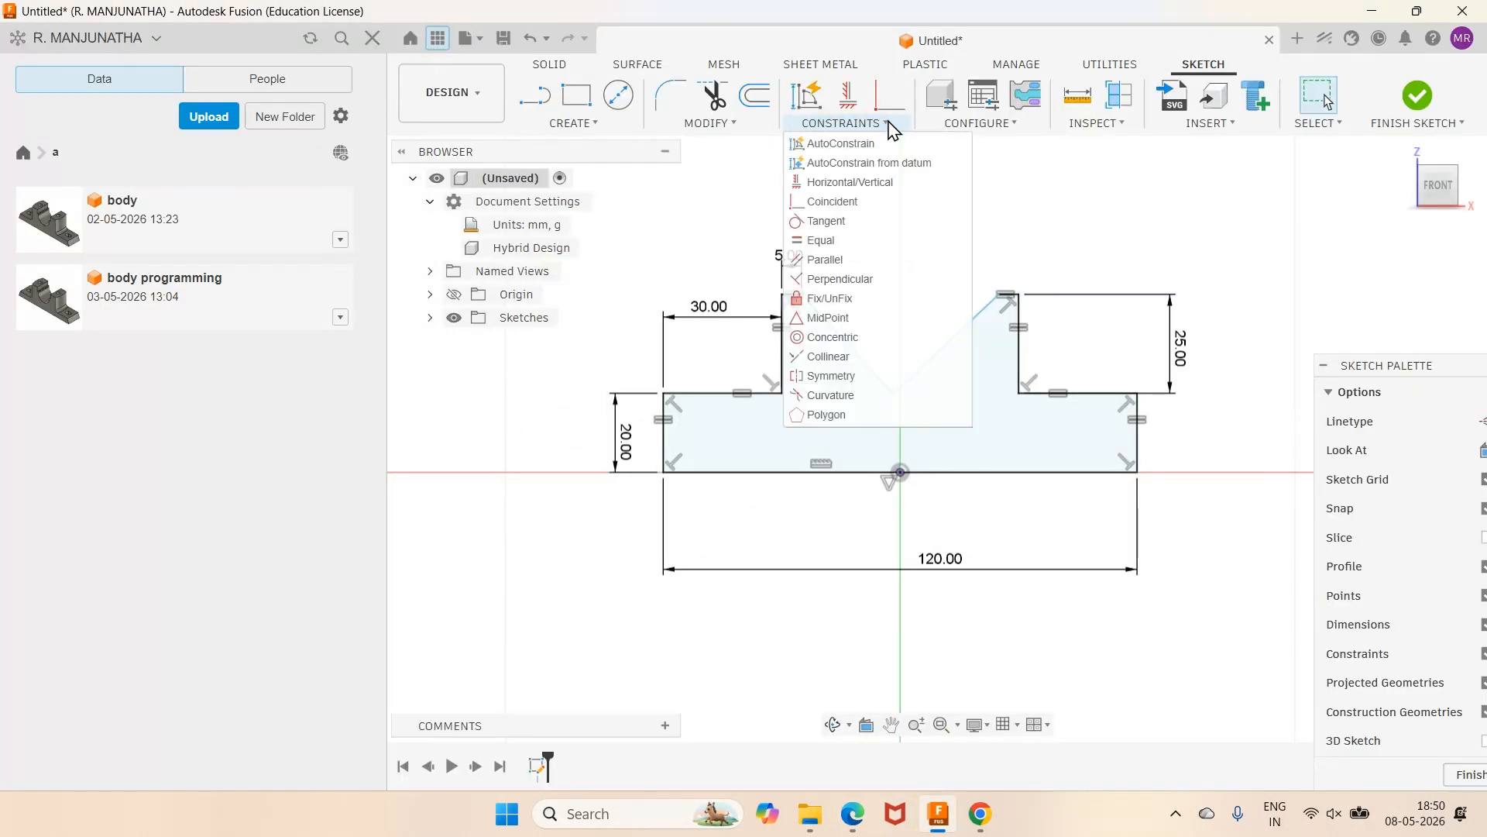
pyautogui.click(840, 289)
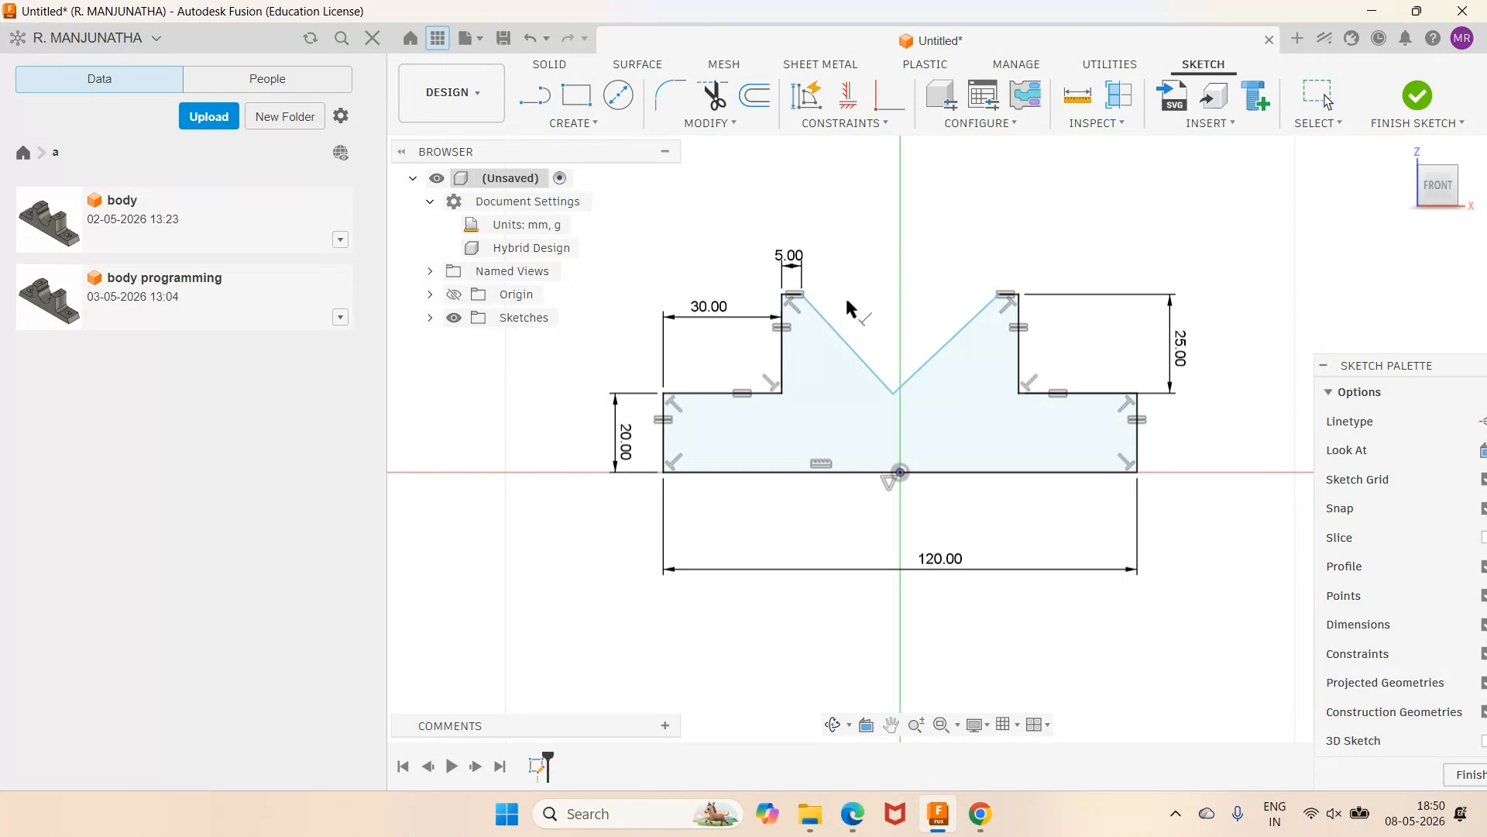
pyautogui.click(875, 378)
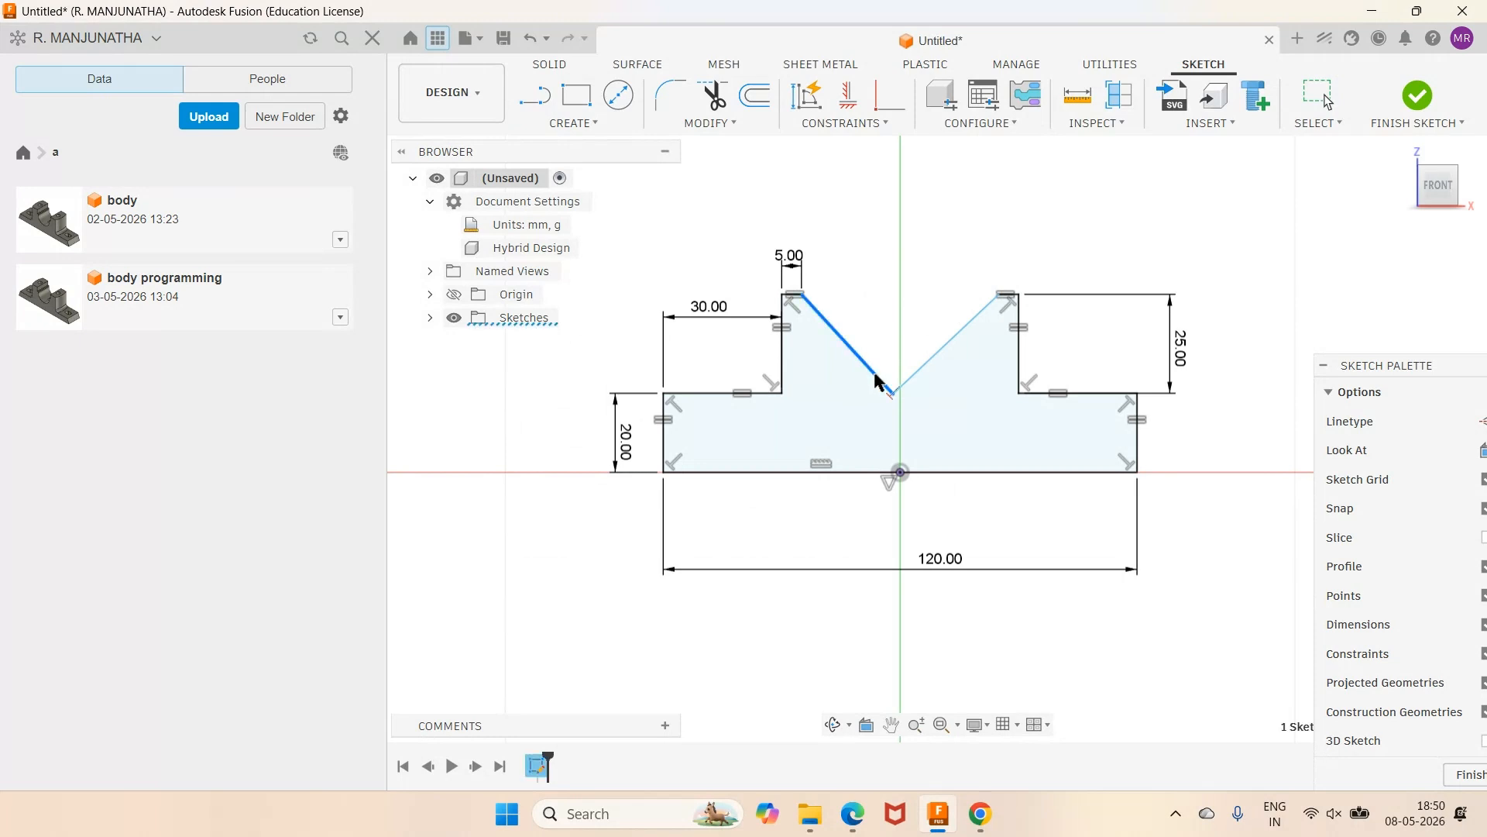
pyautogui.click(935, 361)
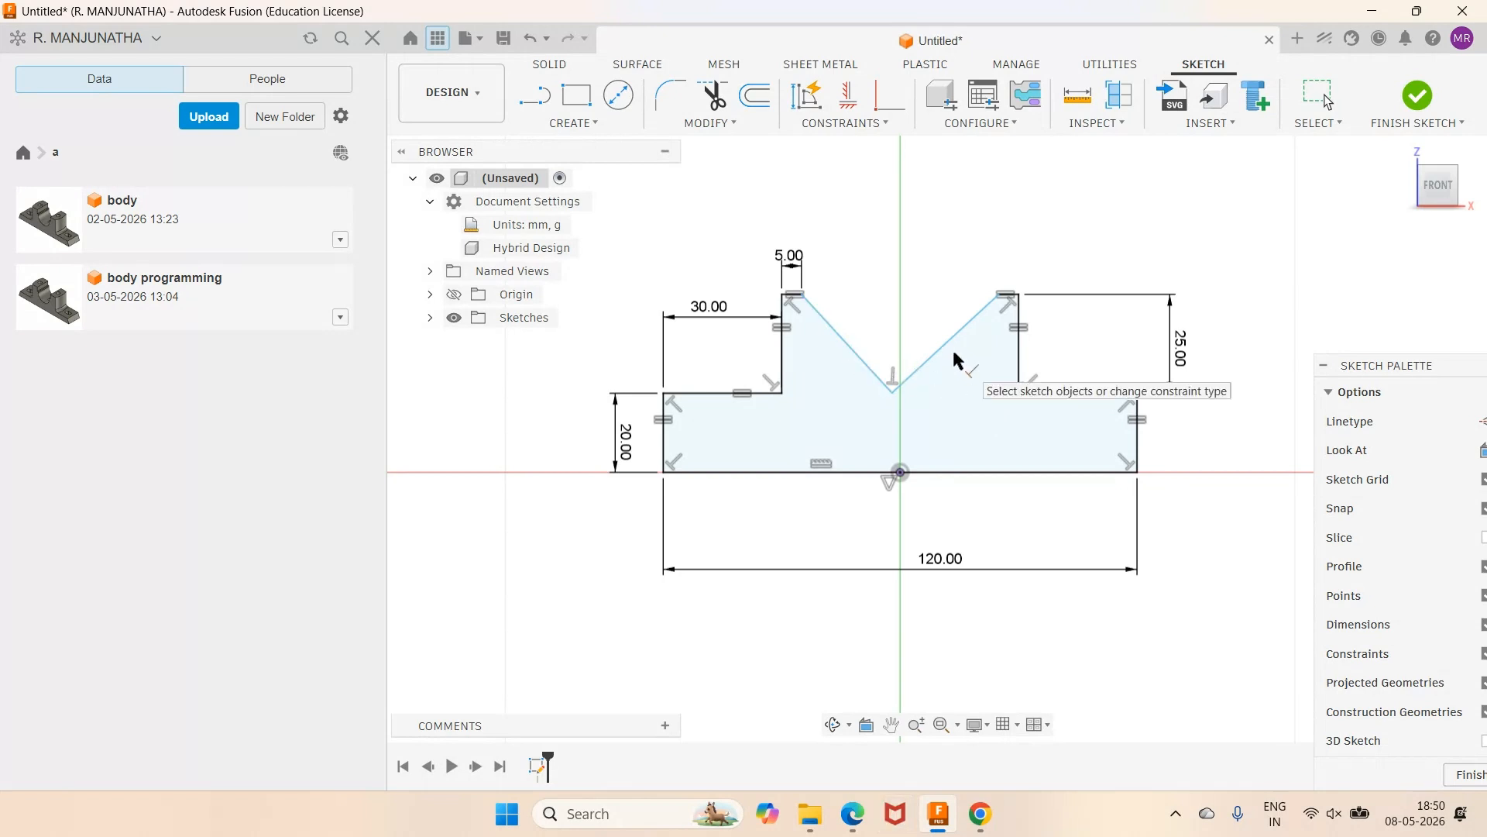
# Test the notch's freedom of movement and align its vertex vertically with the origin using a Horizontal/Vertical constraint.
pyautogui.click(1317, 94)
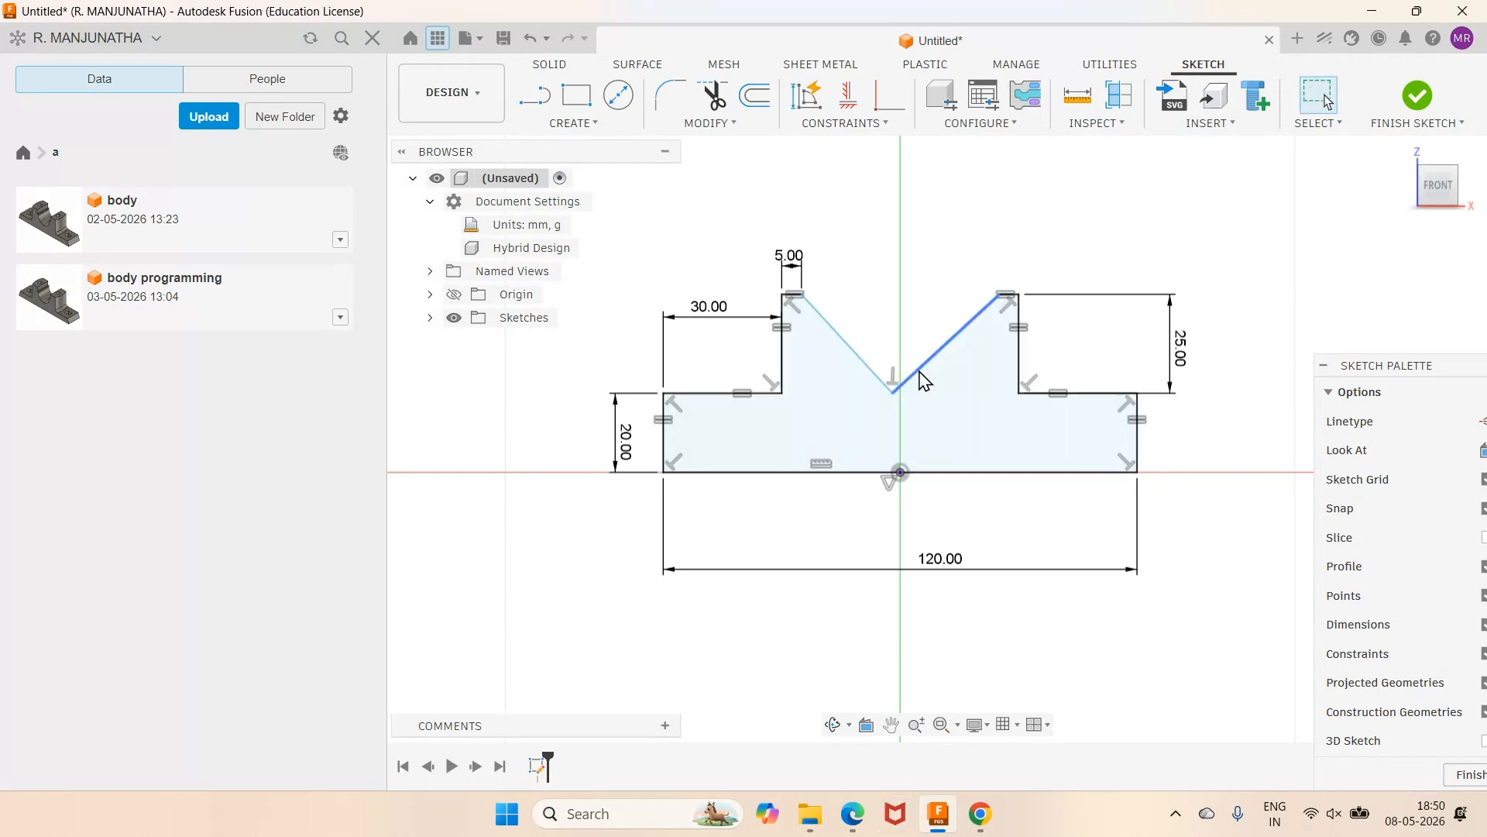
pyautogui.moveTo(920, 377); pyautogui.dragTo(961, 396)
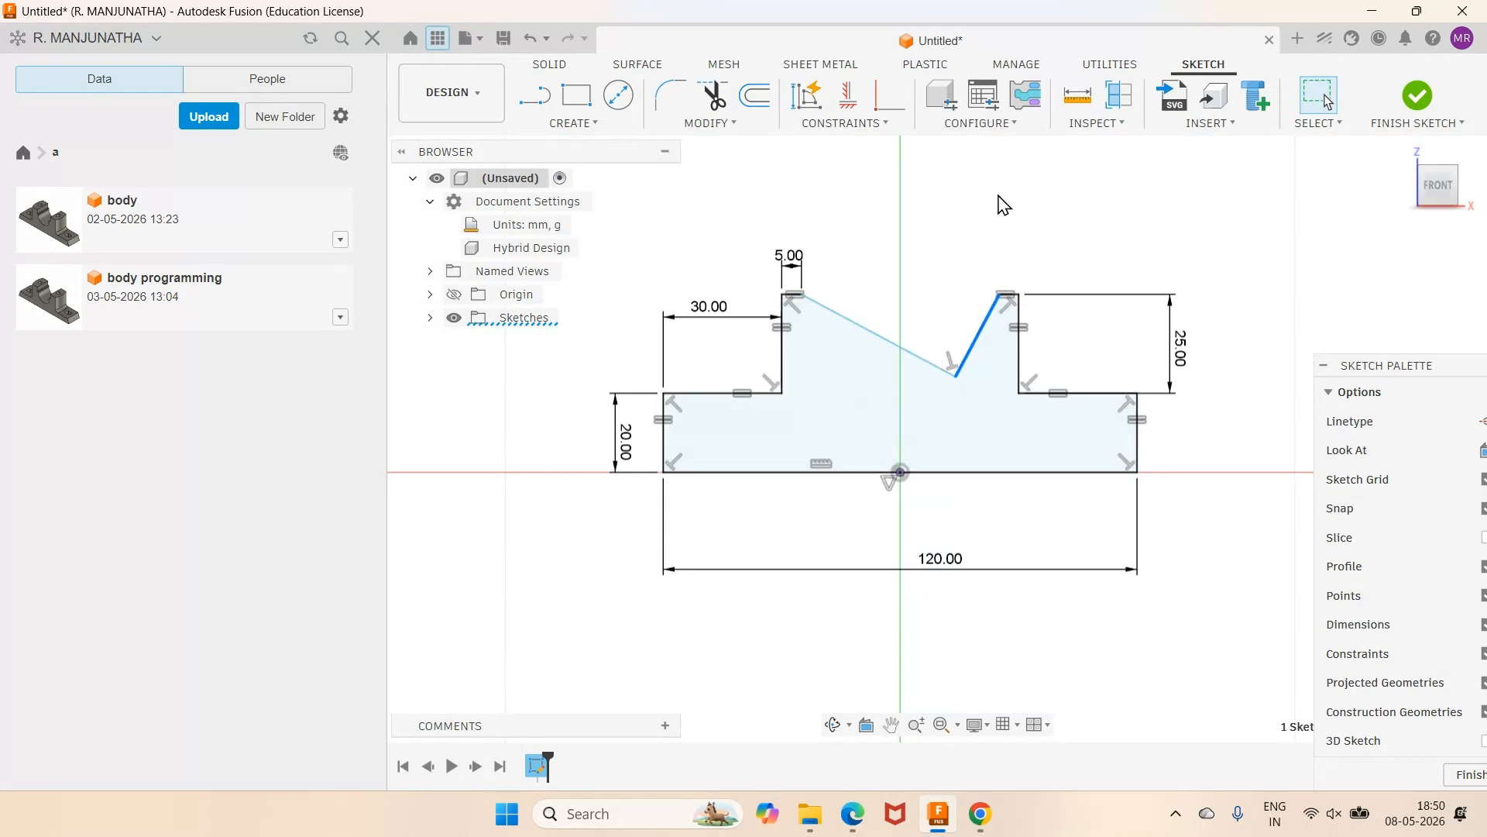
pyautogui.click(852, 103)
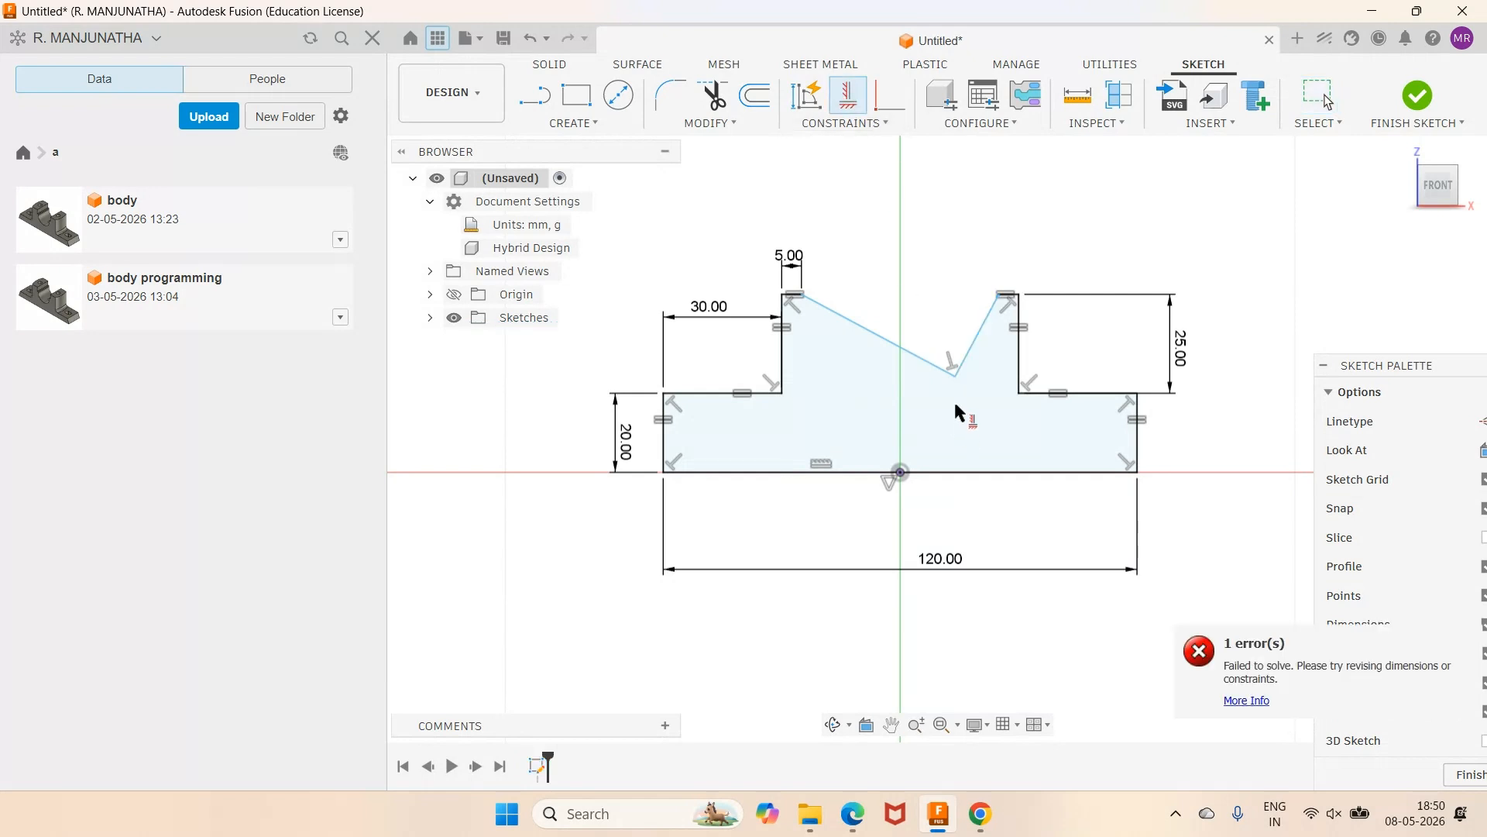
pyautogui.click(956, 377)
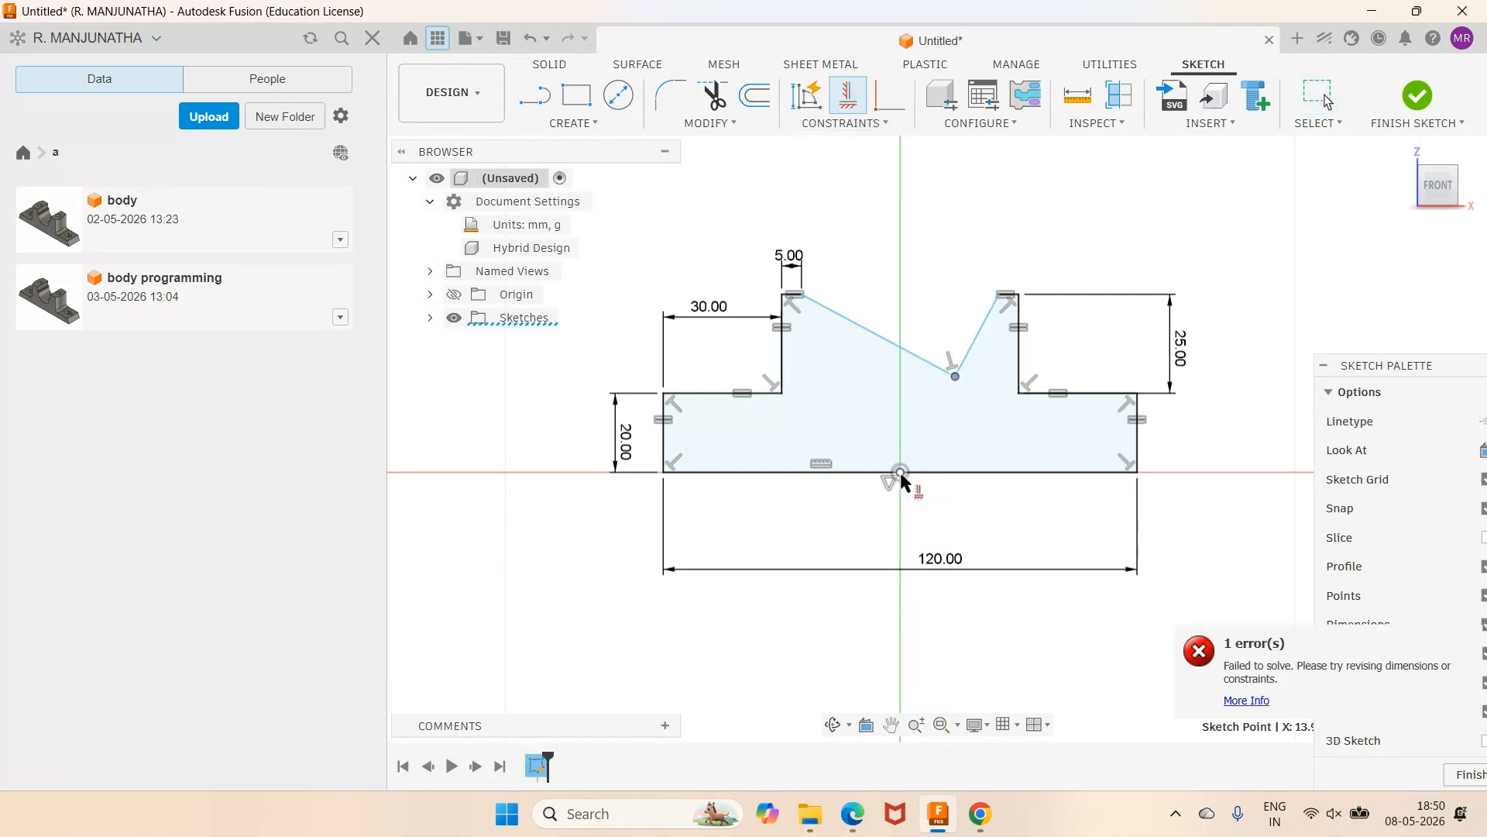
pyautogui.click(901, 472)
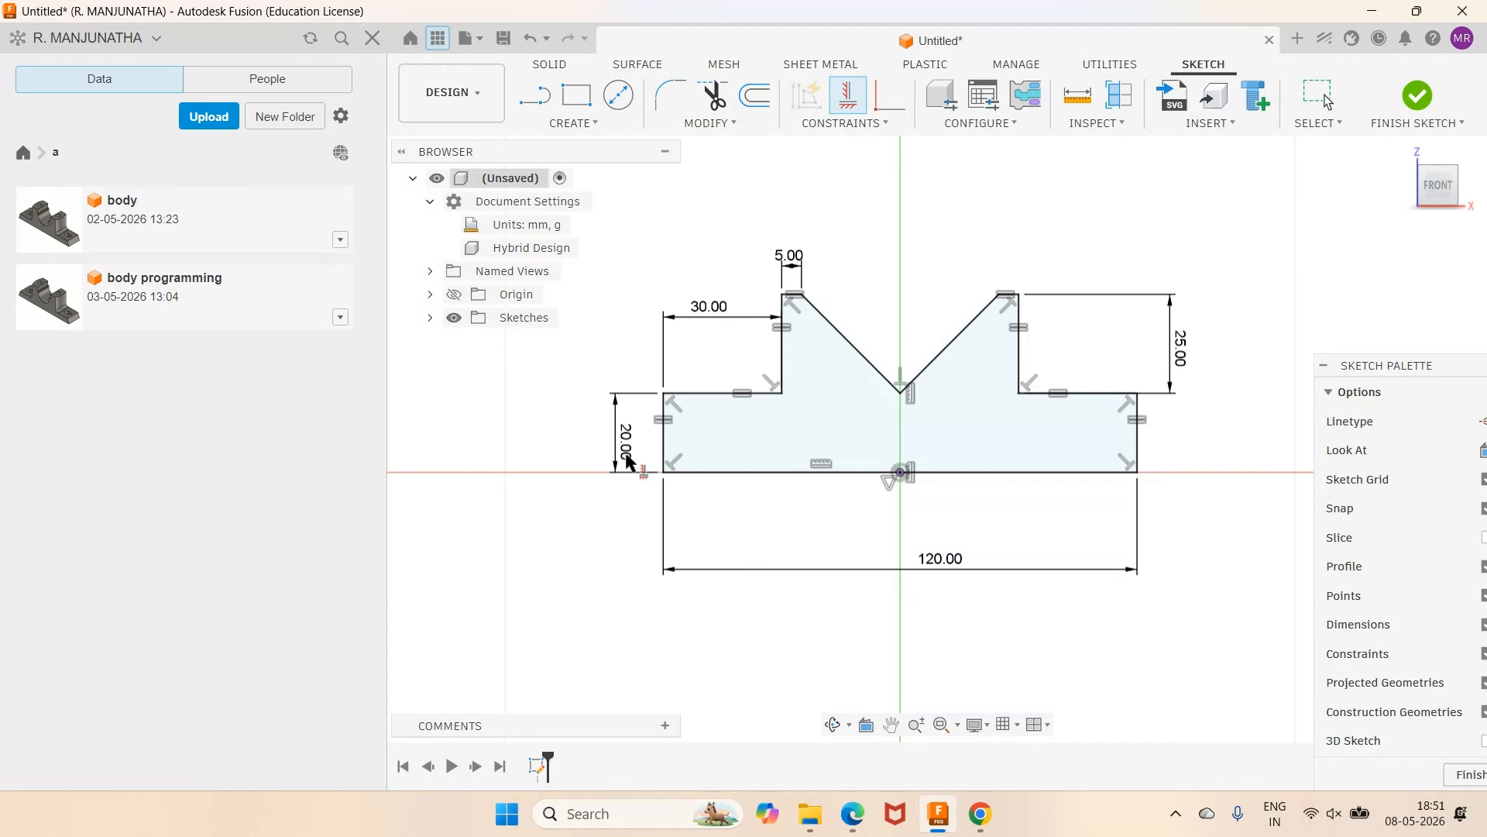
# Try 15 mm for both the left base height and the right inner vertical height dimensions.
pyautogui.click(1318, 94)
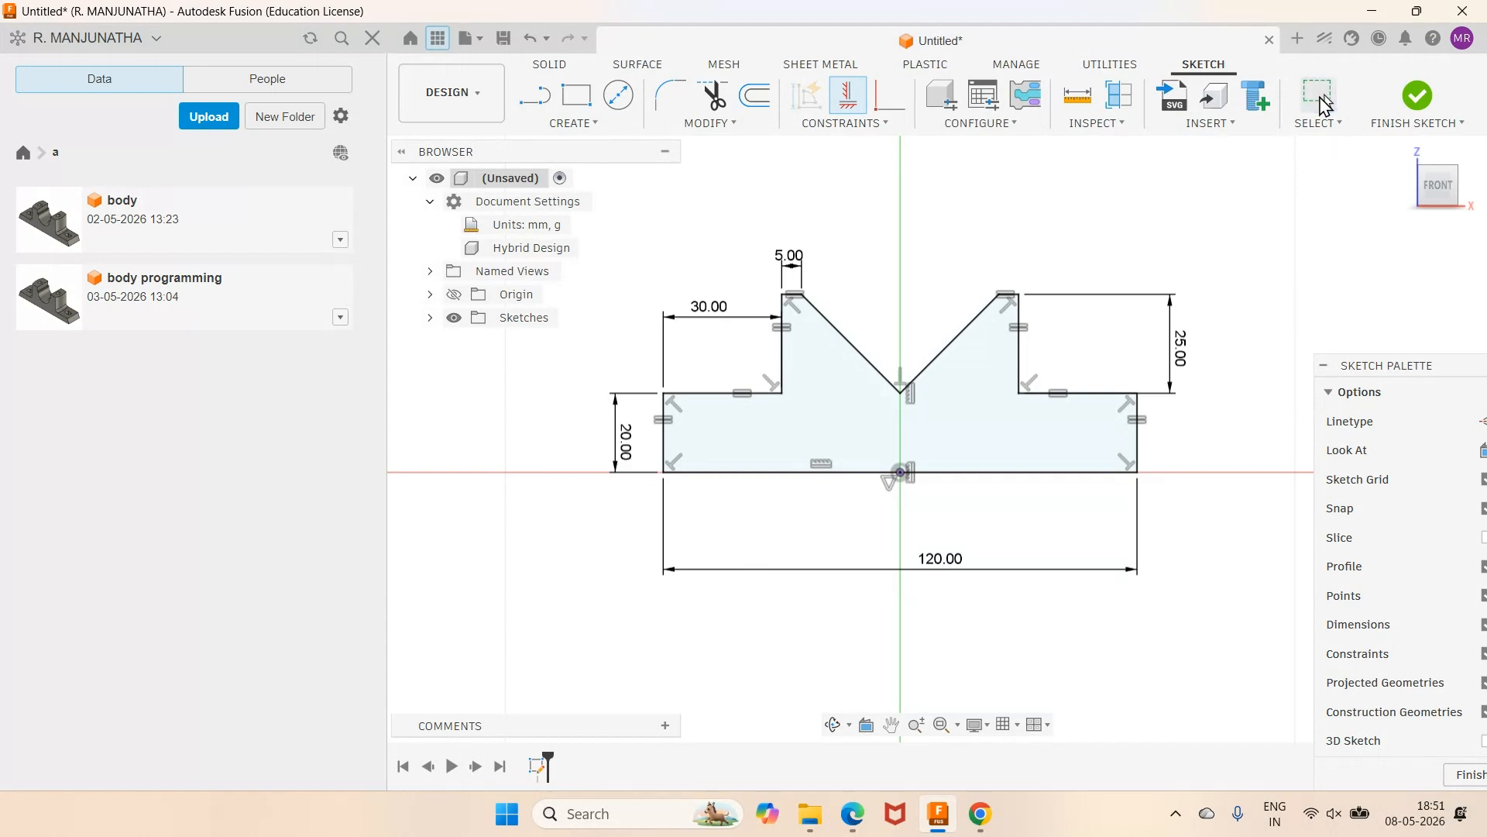
pyautogui.doubleClick(629, 446)
pyautogui.write('15')
pyautogui.press('Return')
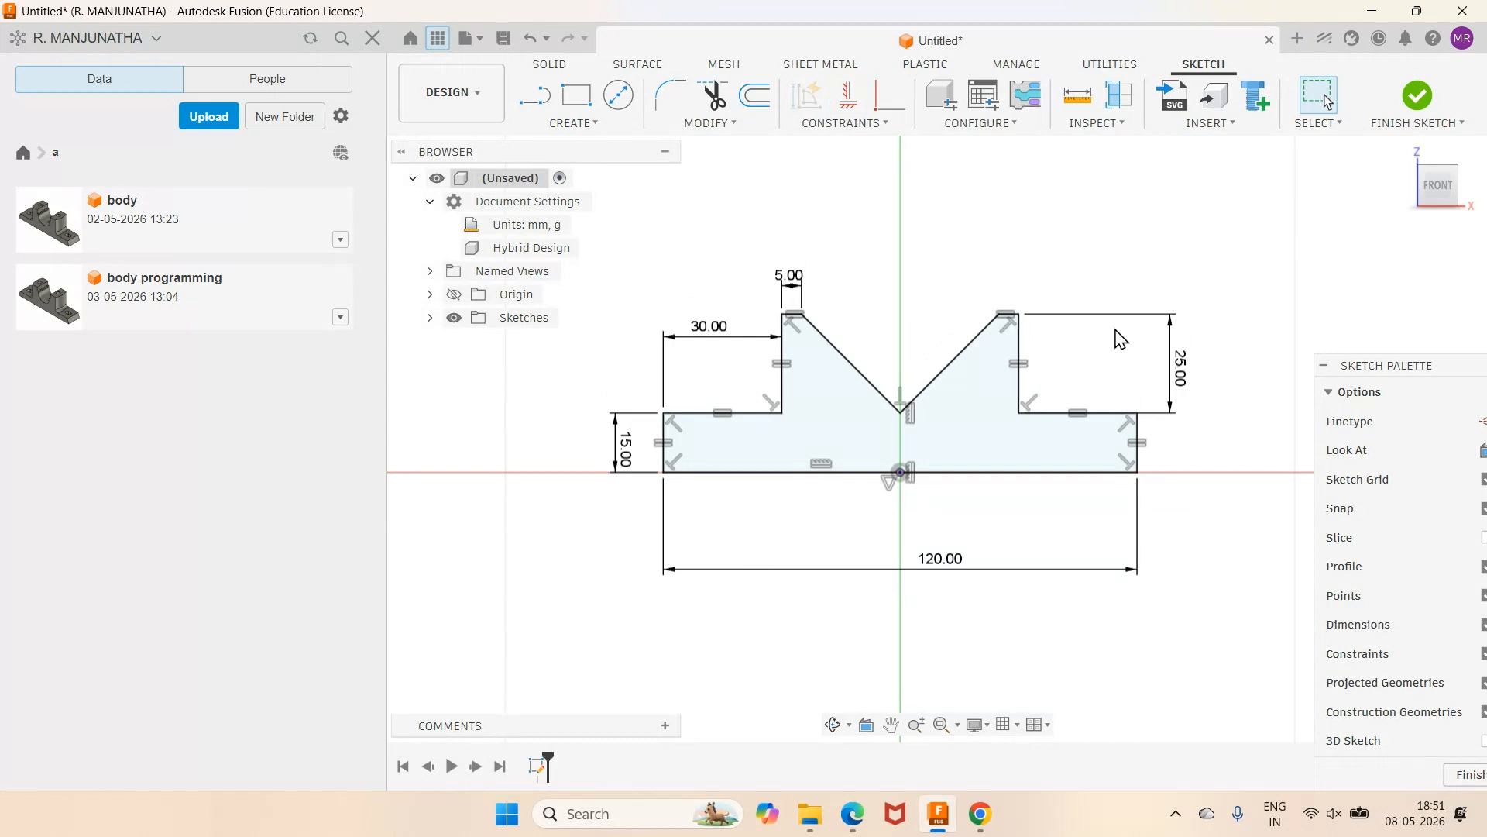
pyautogui.click(627, 462)
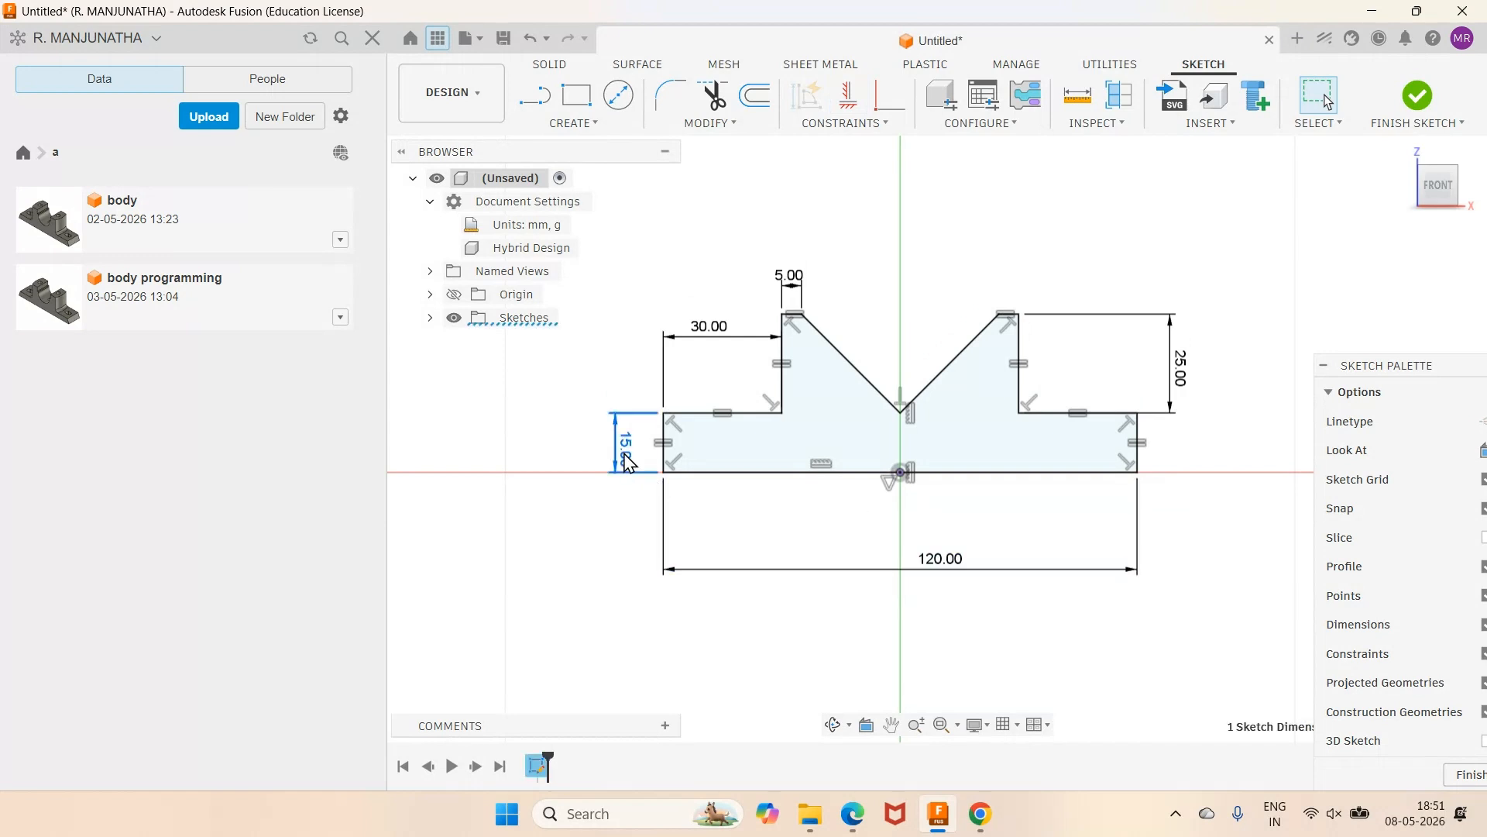
pyautogui.doubleClick(1183, 370)
pyautogui.write('15')
pyautogui.press('Return')
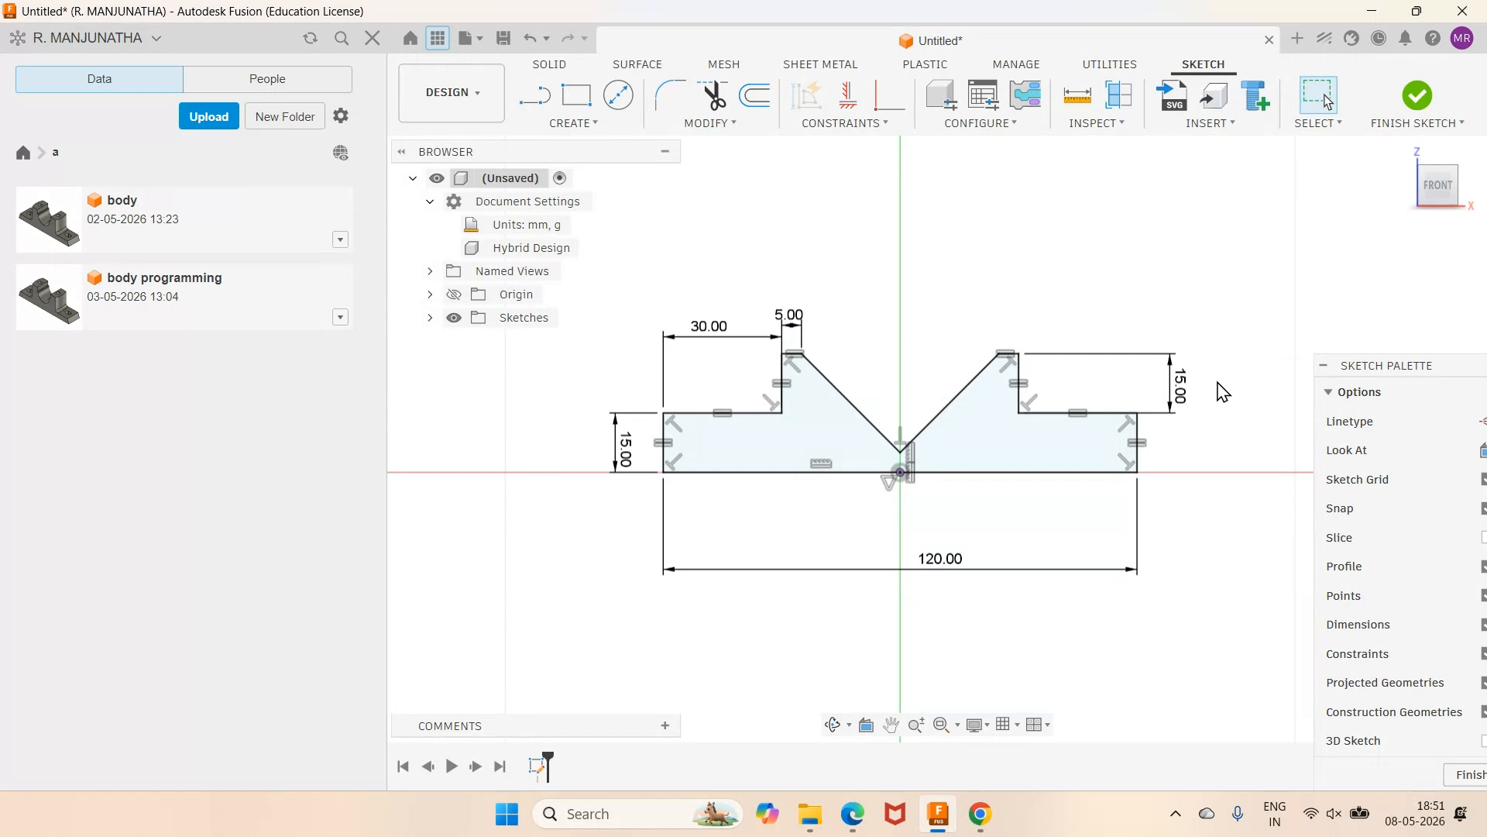
# Undo the last two height dimension changes.
pyautogui.hotkey('ctrl', 'z')
pyautogui.hotkey('ctrl', 'z')
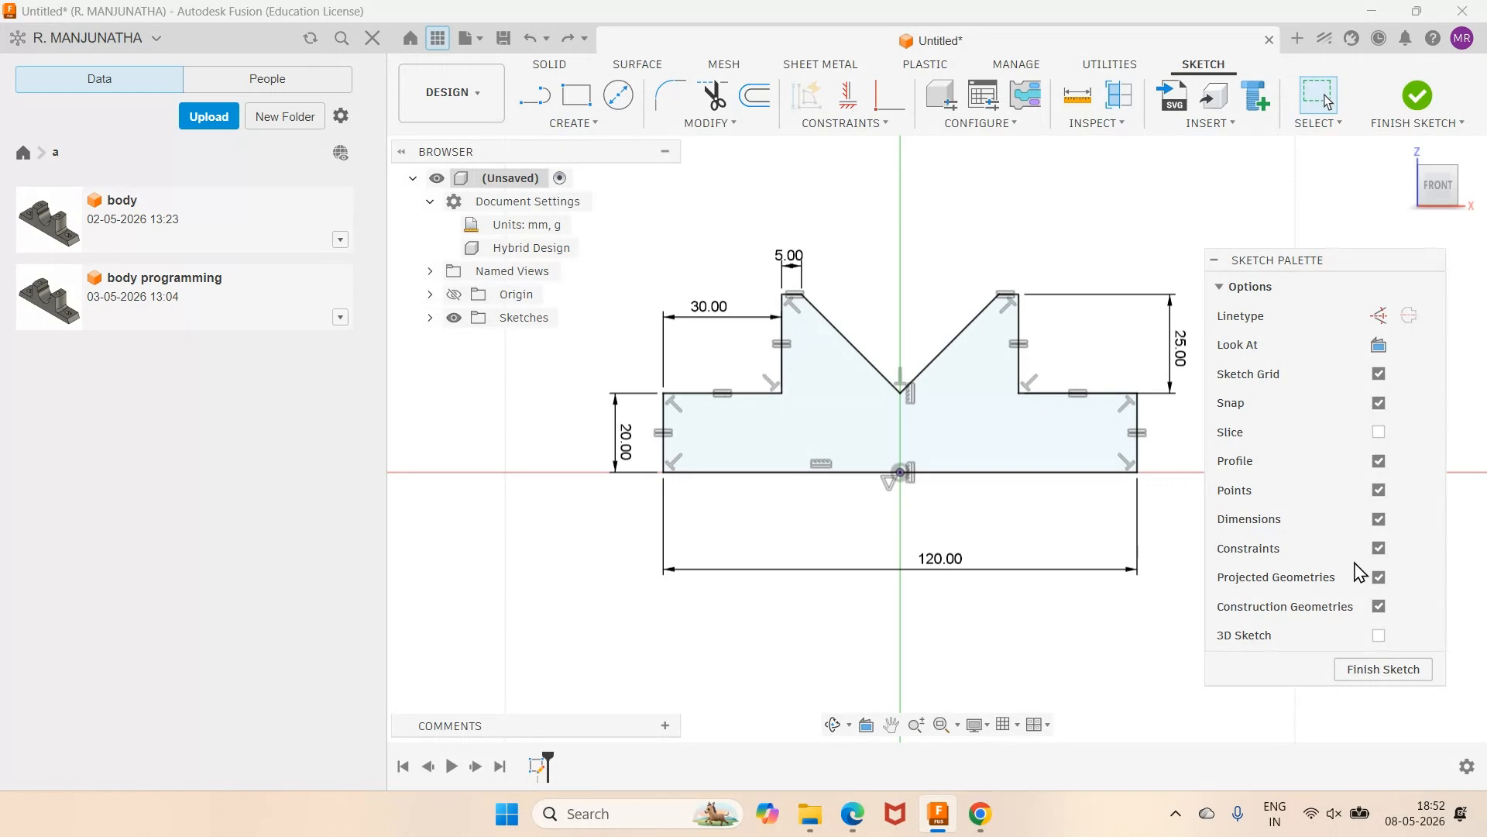
# Hide the constraints and dimensions in the sketch display.
pyautogui.click(1379, 548)
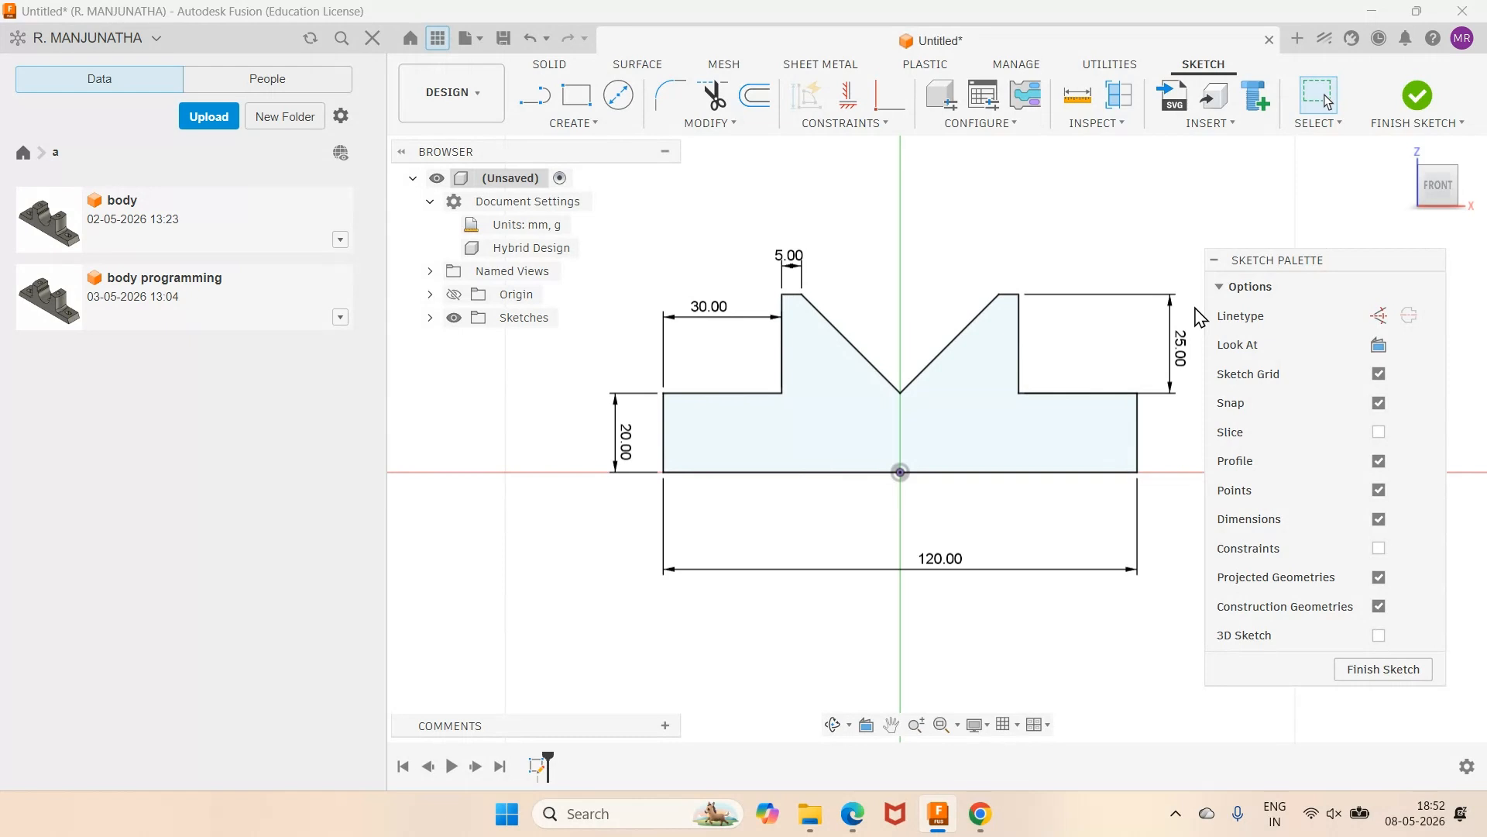
pyautogui.click(1379, 519)
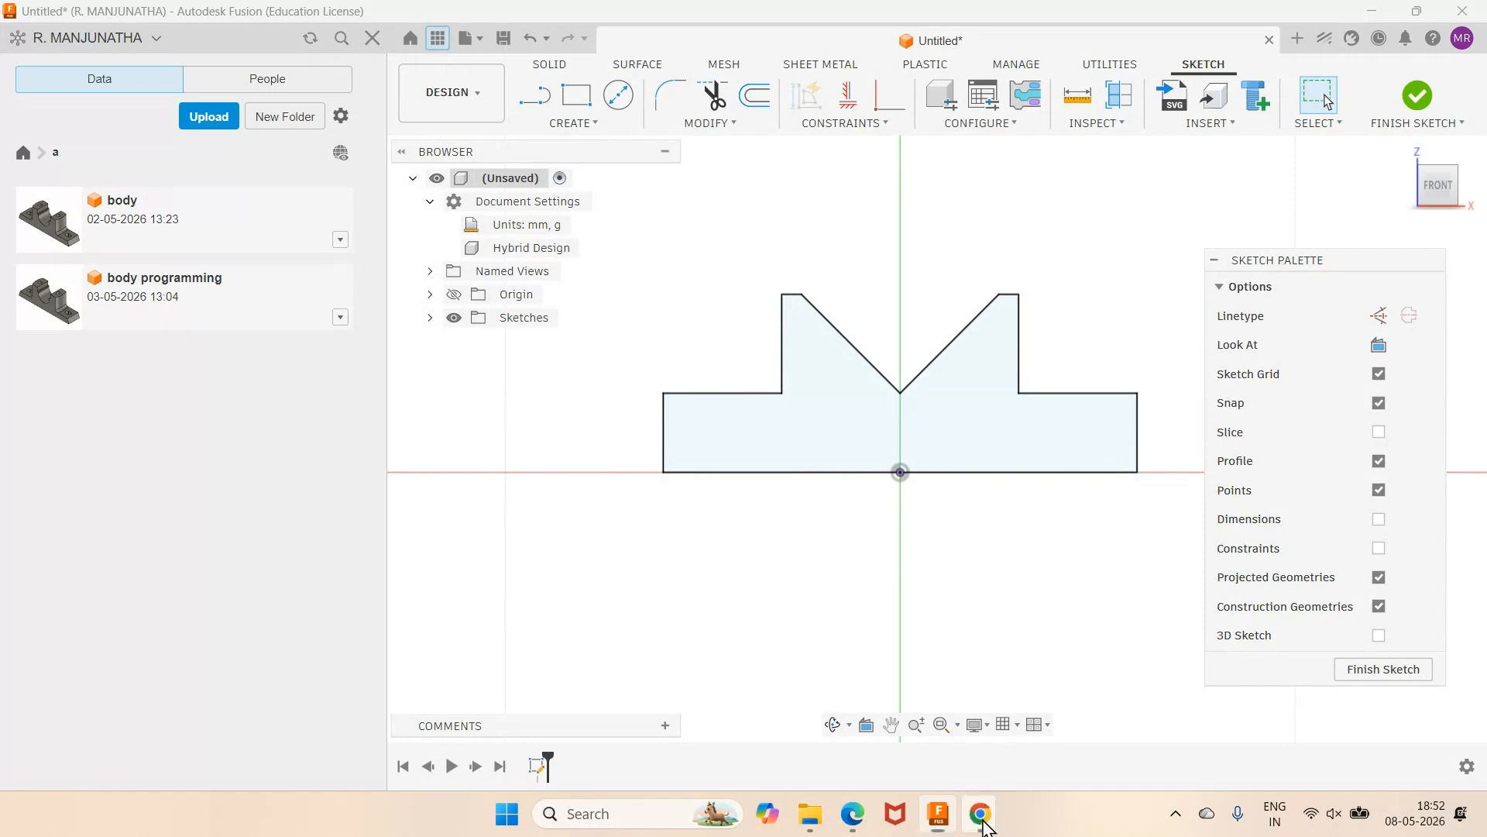
# Look up the next exercise in 2D Sketch.pdf, the 150 mm bracket drawing with two holes, and return to the sketch.
pyautogui.click(856, 824)
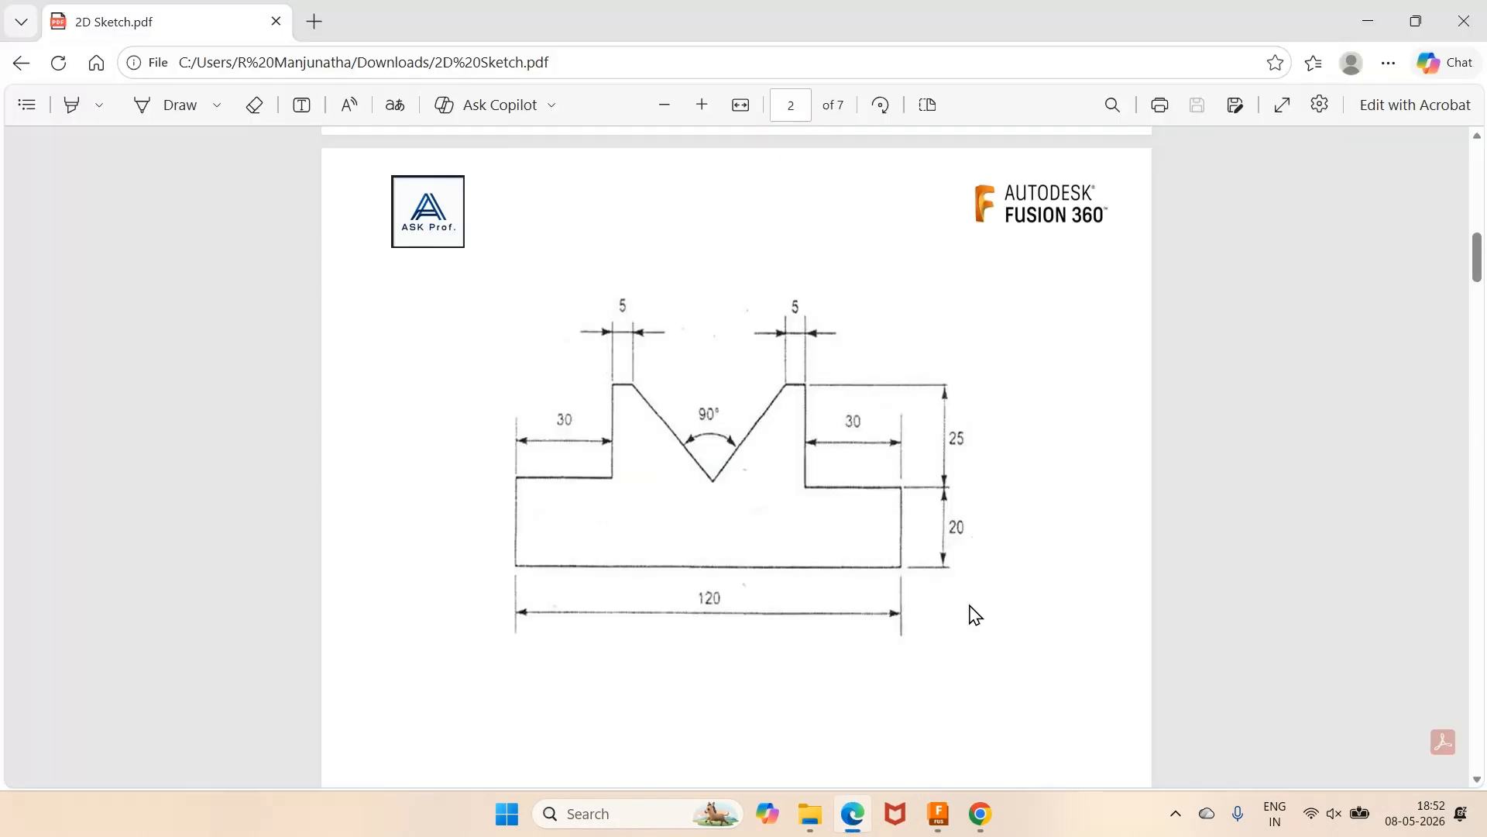
pyautogui.scroll(-6, 974, 614)
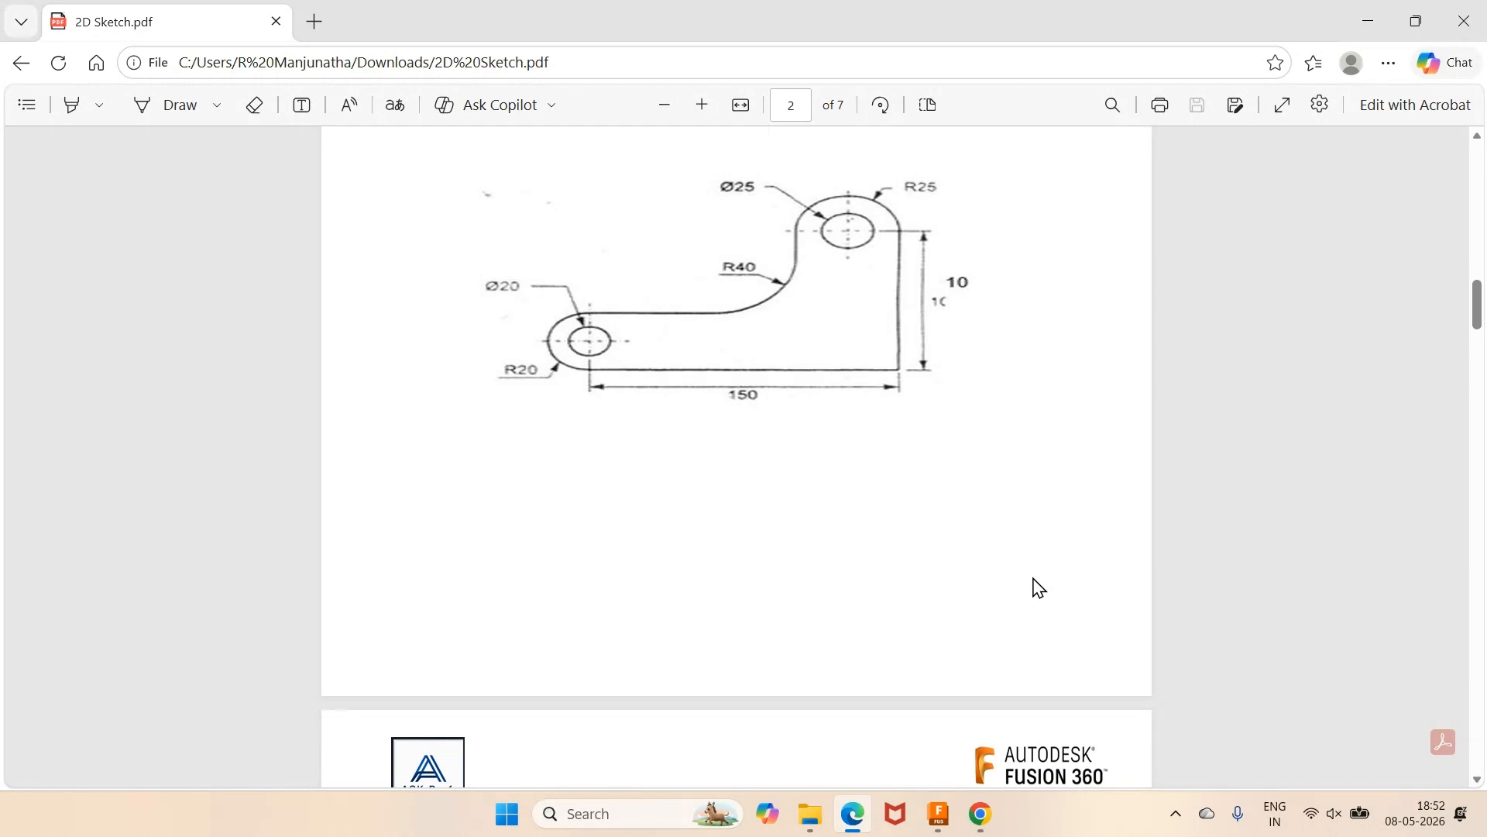
pyautogui.click(946, 826)
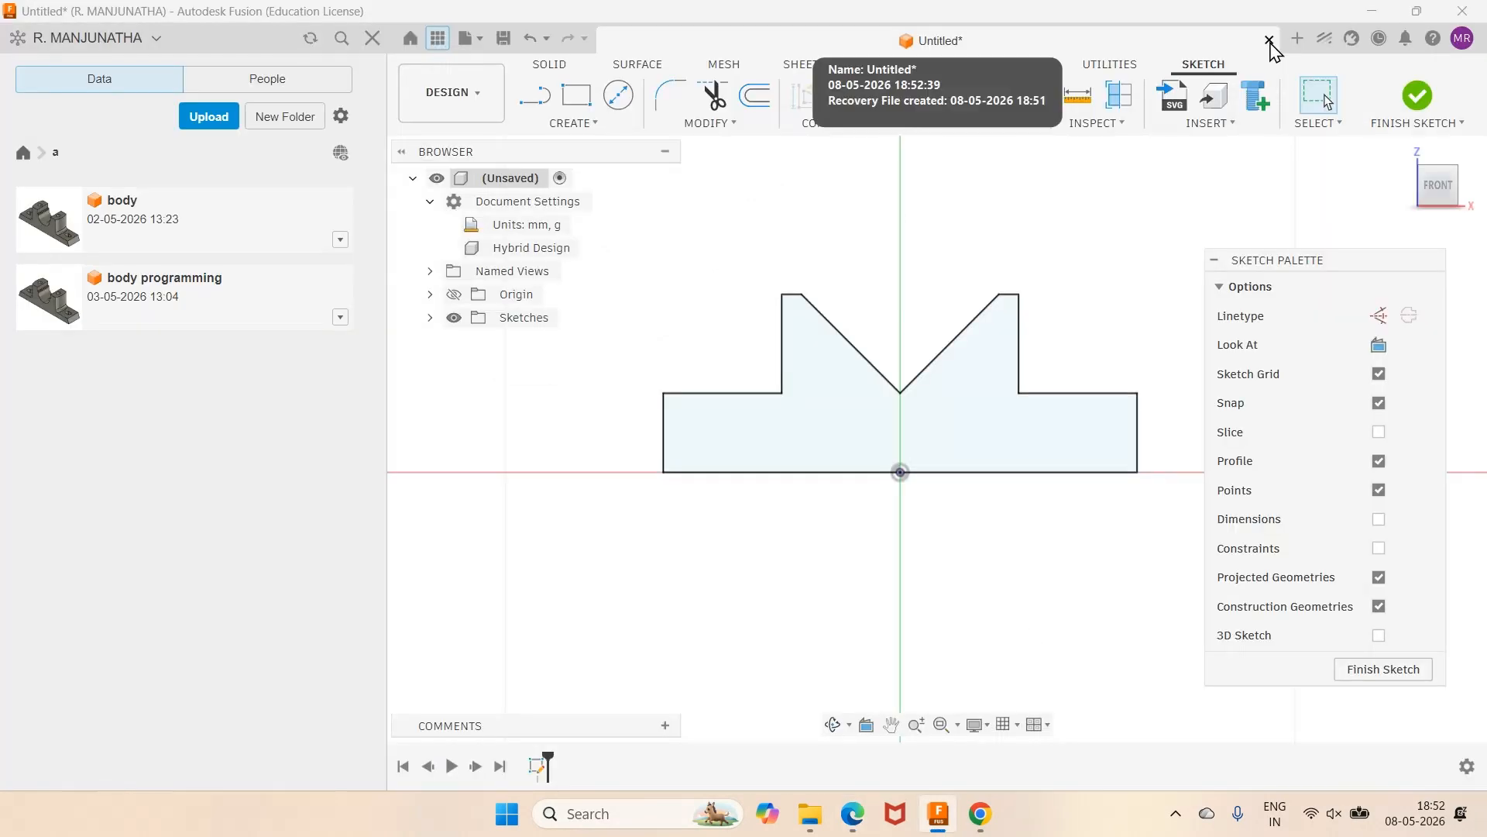
# Finish the V-notch sketch and delete it from the design history.
pyautogui.click(1416, 96)
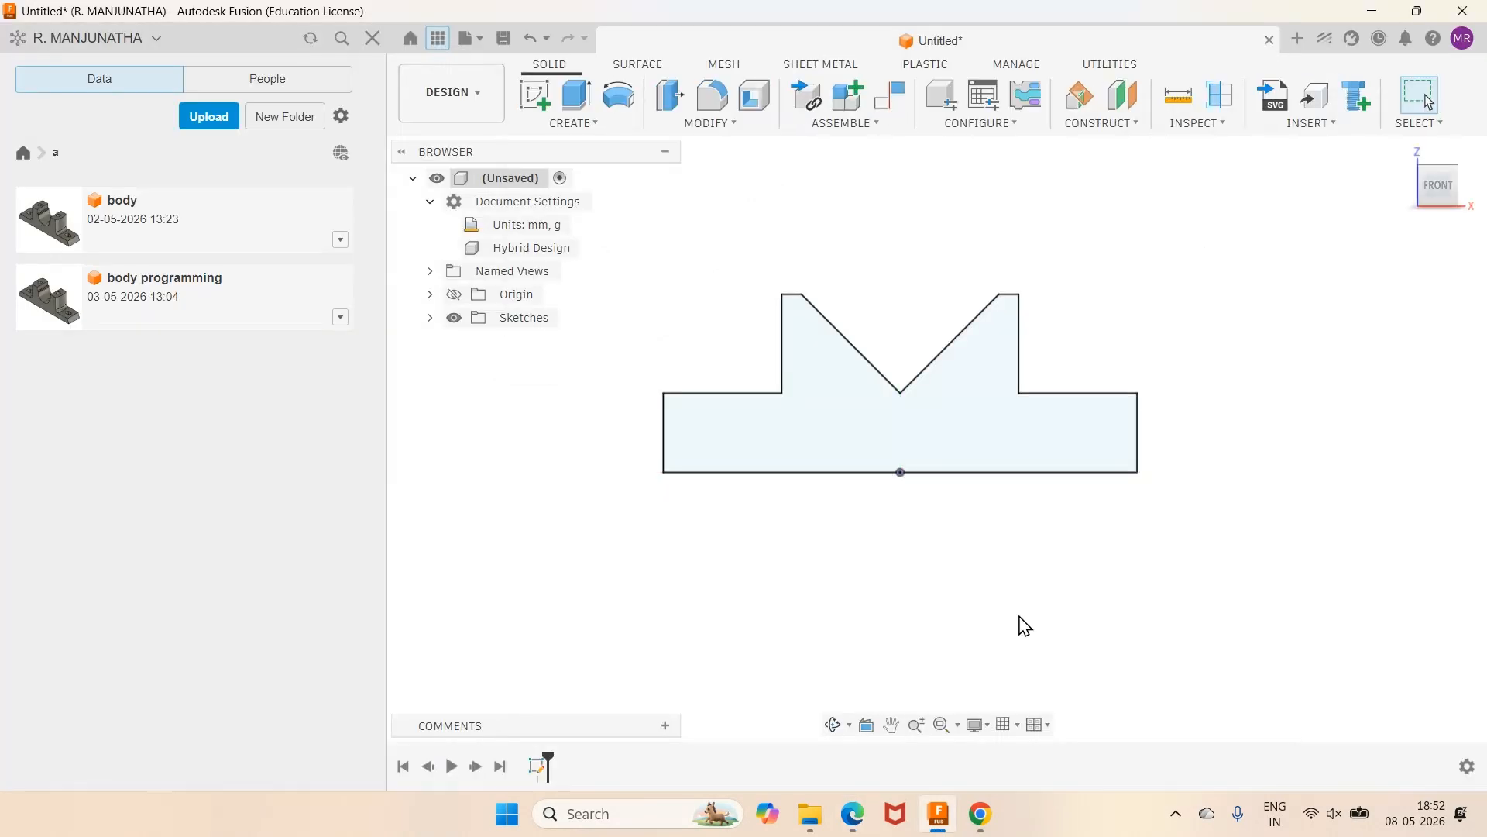
pyautogui.rightClick(540, 775)
pyautogui.click(591, 655)
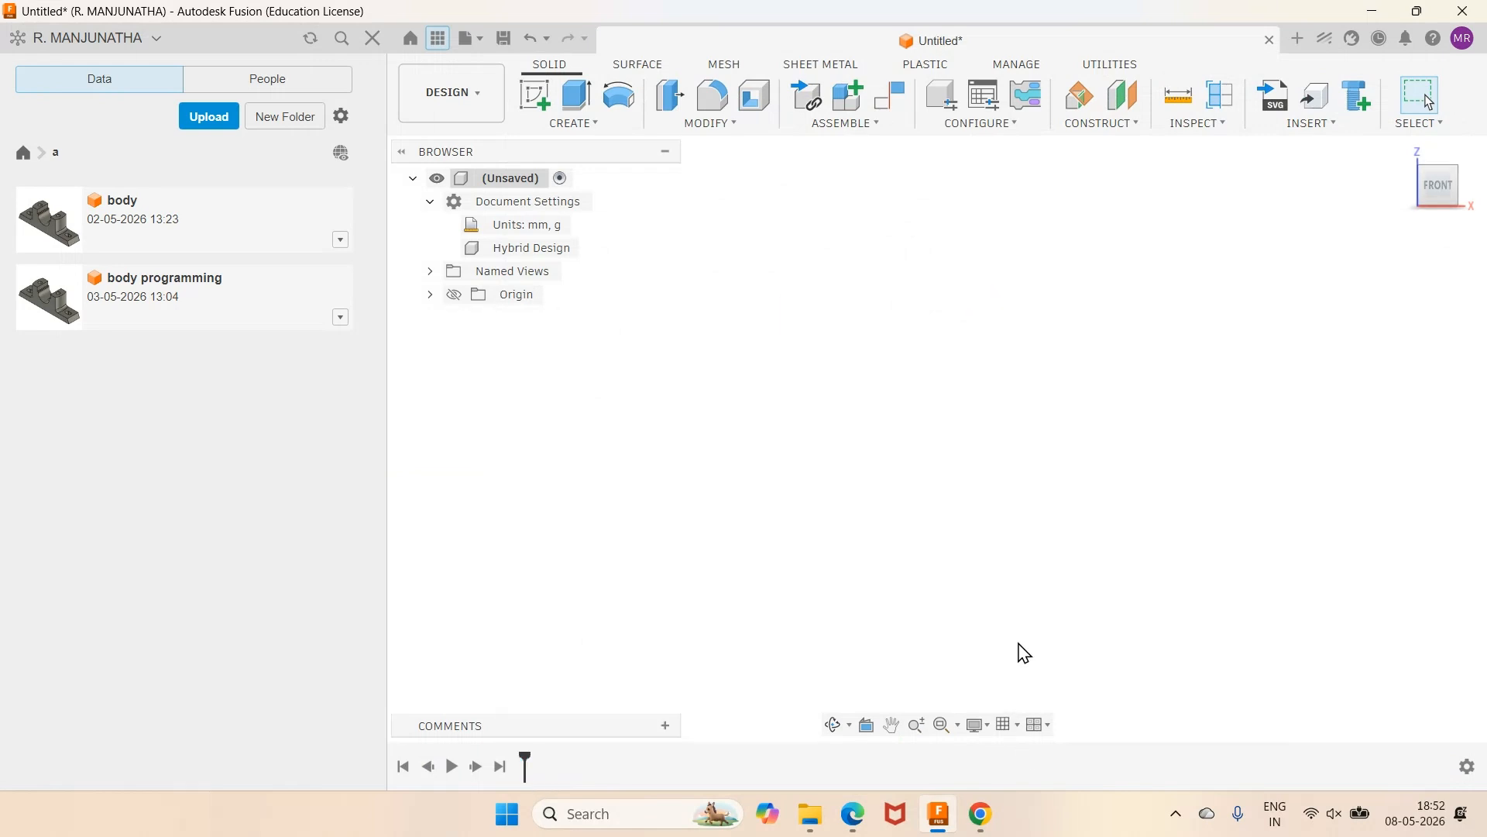
# Check the bracket drawing in 2D Sketch.pdf and start a new sketch on the front plane from the home view.
pyautogui.click(852, 820)
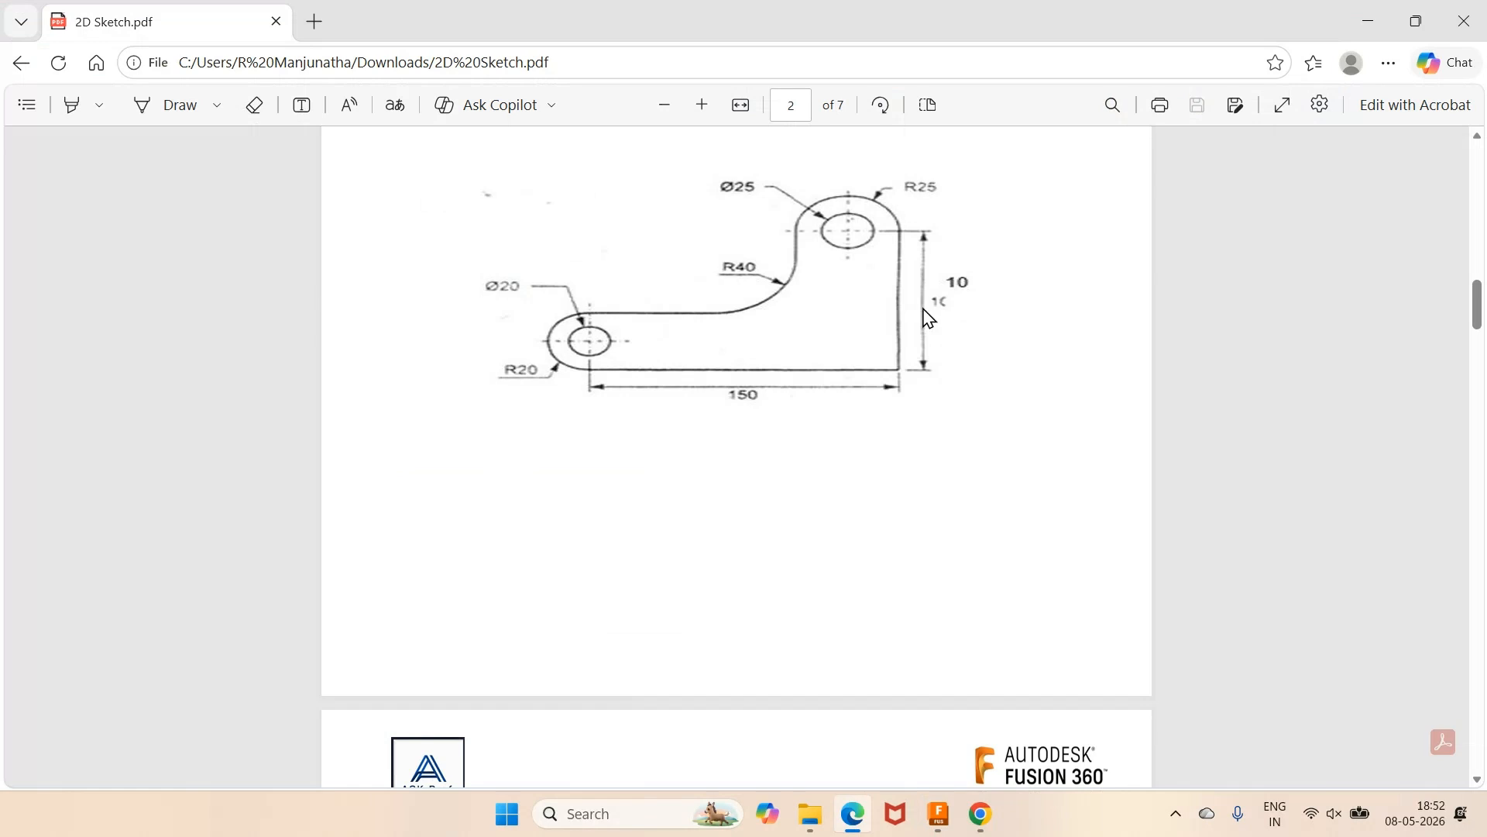
pyautogui.click(943, 826)
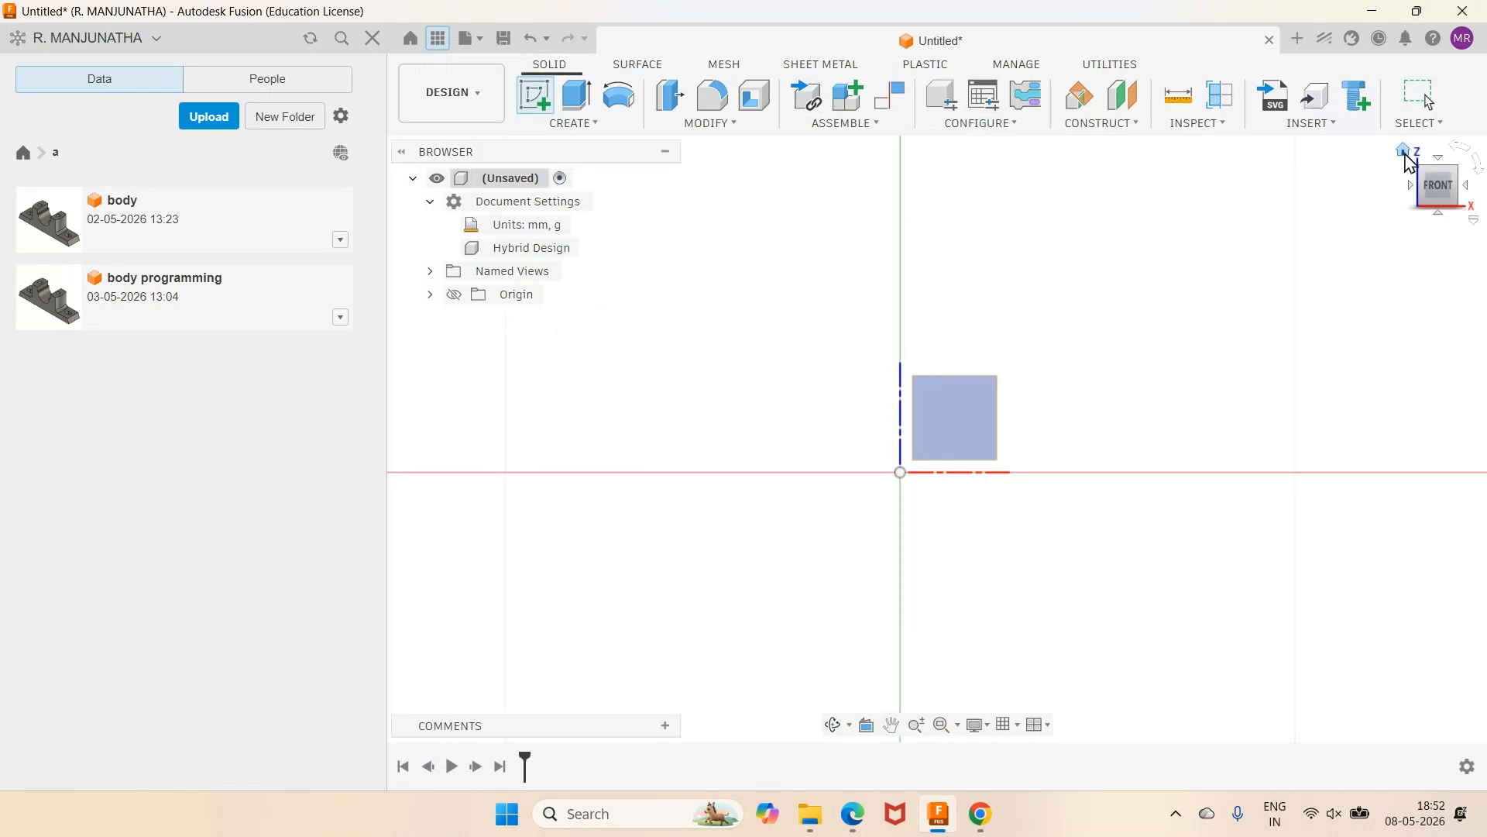
pyautogui.click(1405, 153)
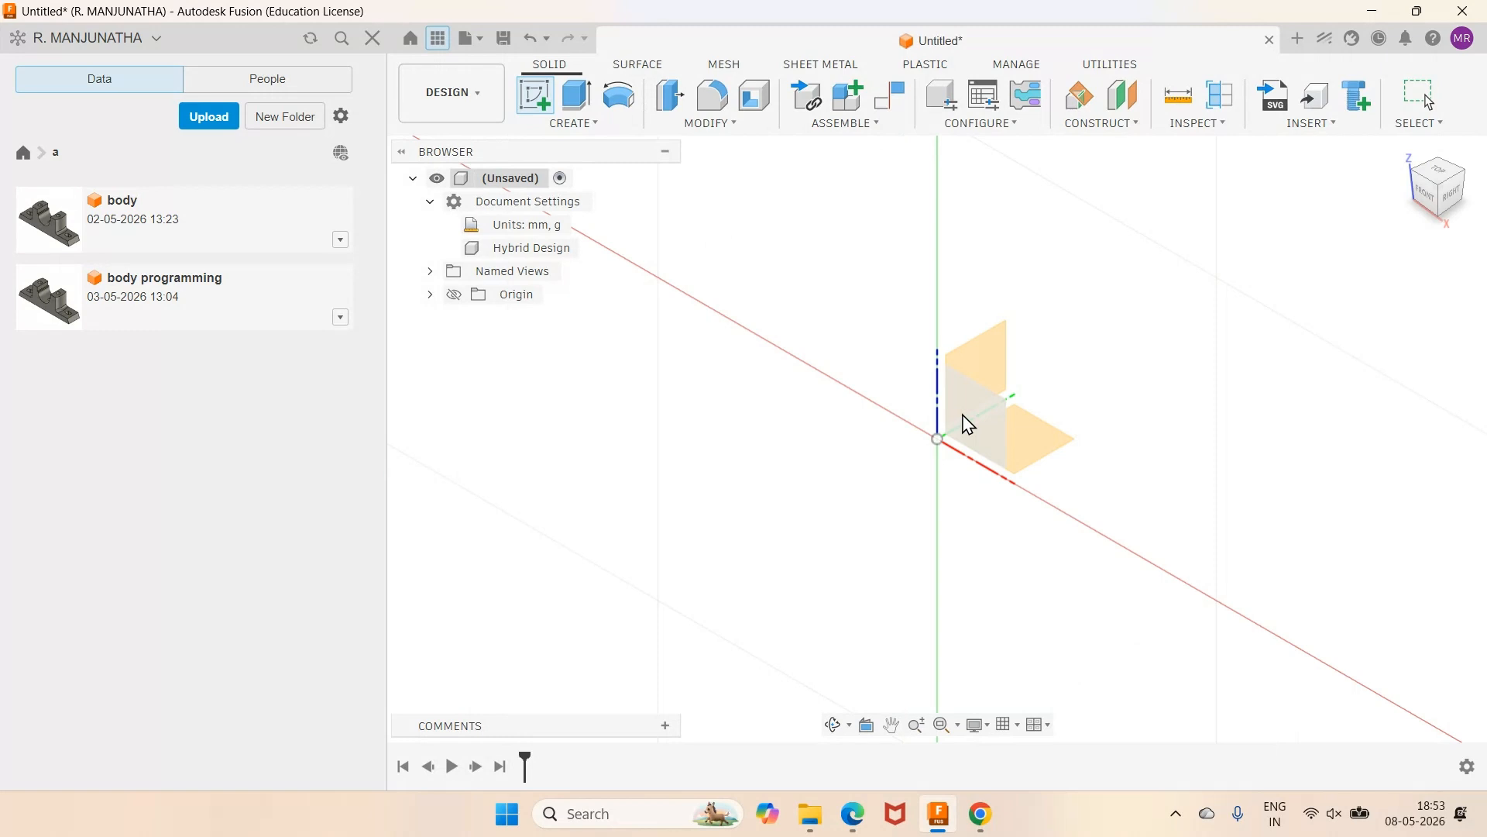
pyautogui.click(965, 423)
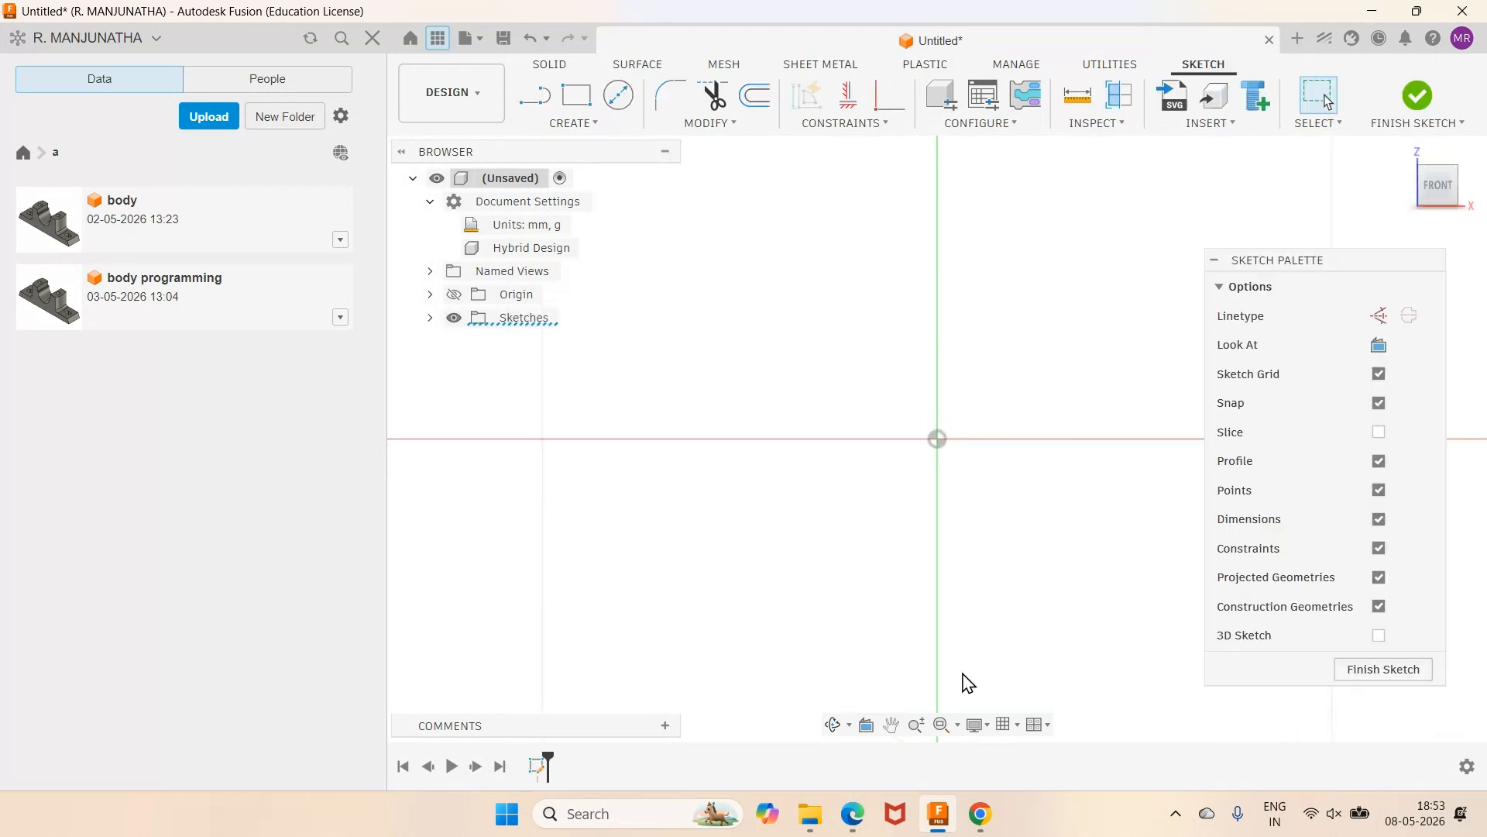
# Consult the bracket drawing in 2D Sketch.pdf and draw a circle left of the origin, slightly above the horizontal axis.
pyautogui.click(853, 813)
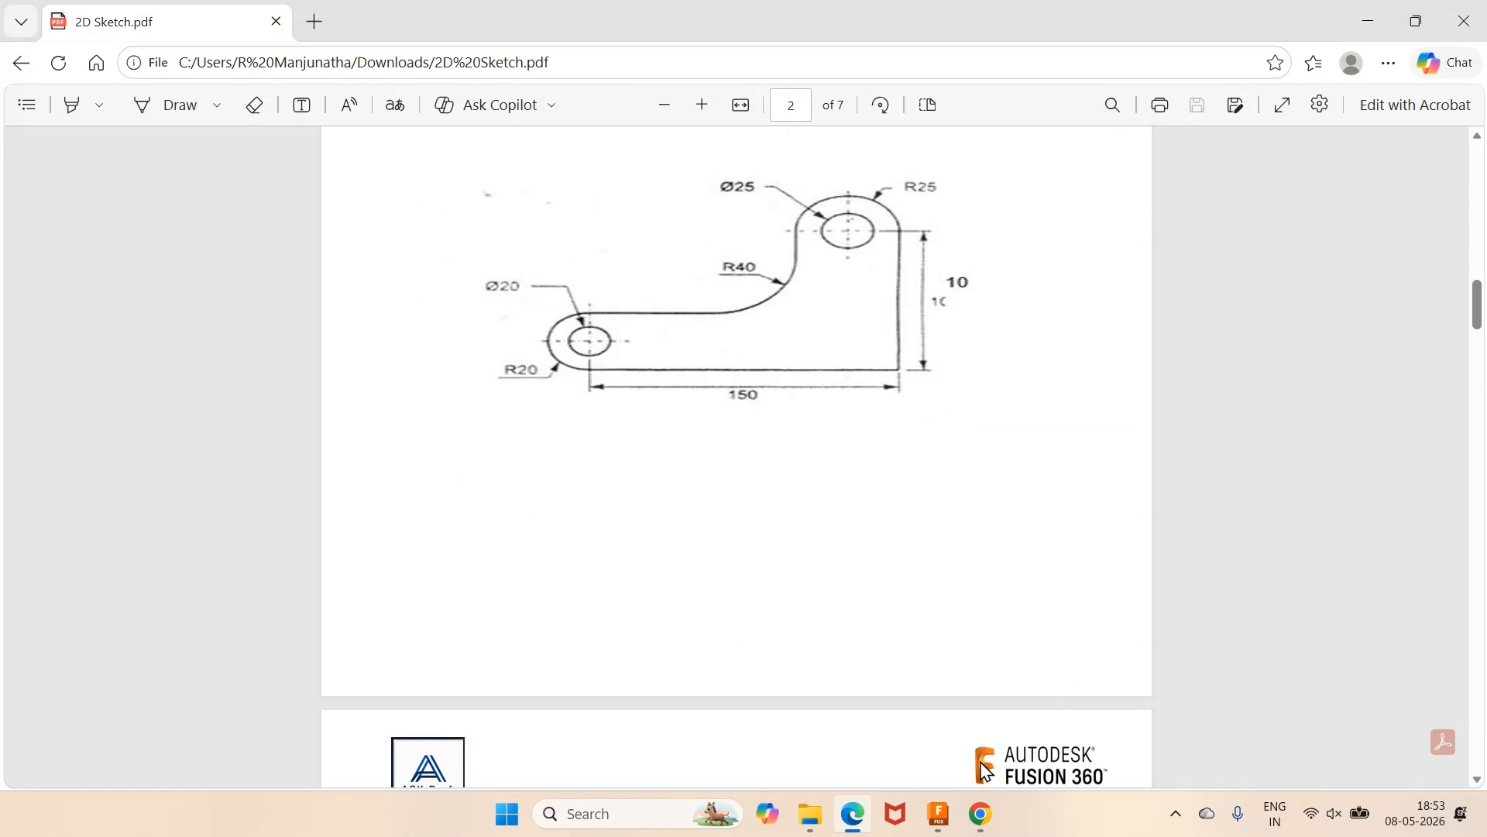
pyautogui.click(945, 821)
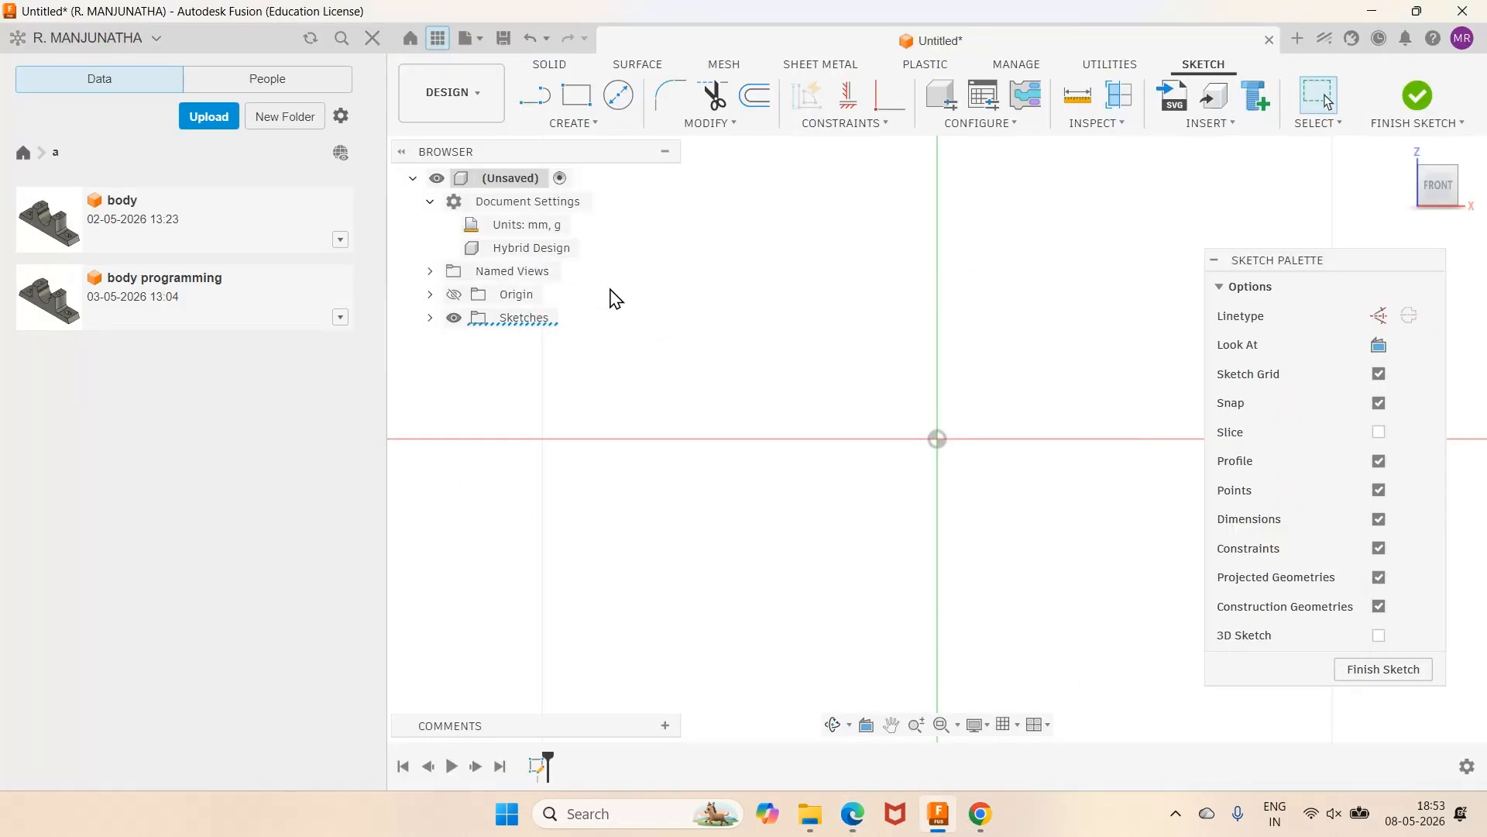
pyautogui.click(618, 95)
pyautogui.click(702, 385)
pyautogui.click(677, 504)
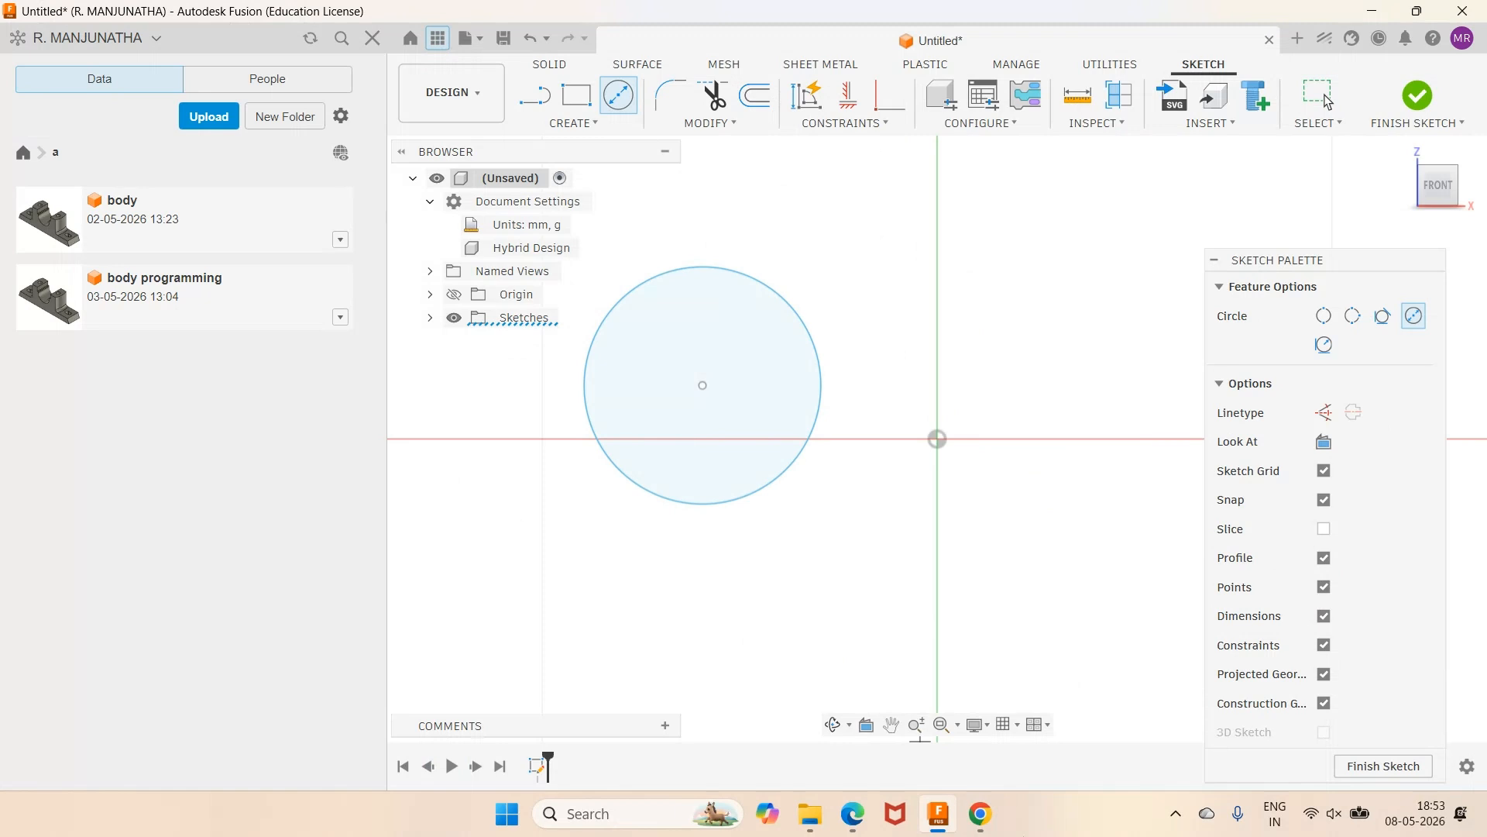
# Dimension the circle's diameter to 40 mm.
pyautogui.press('d')
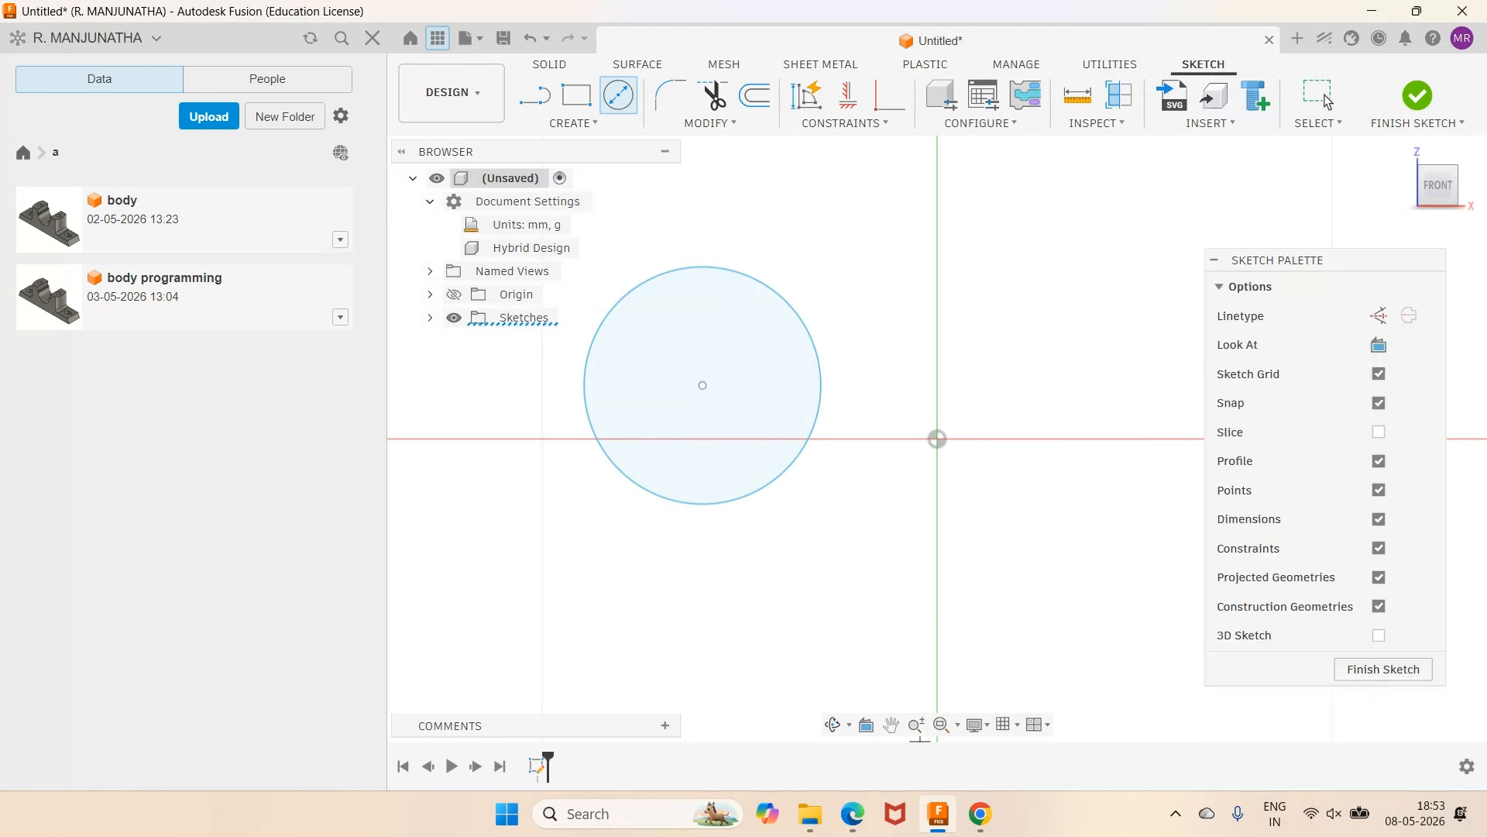
pyautogui.click(690, 505)
pyautogui.click(665, 571)
pyautogui.write('4')
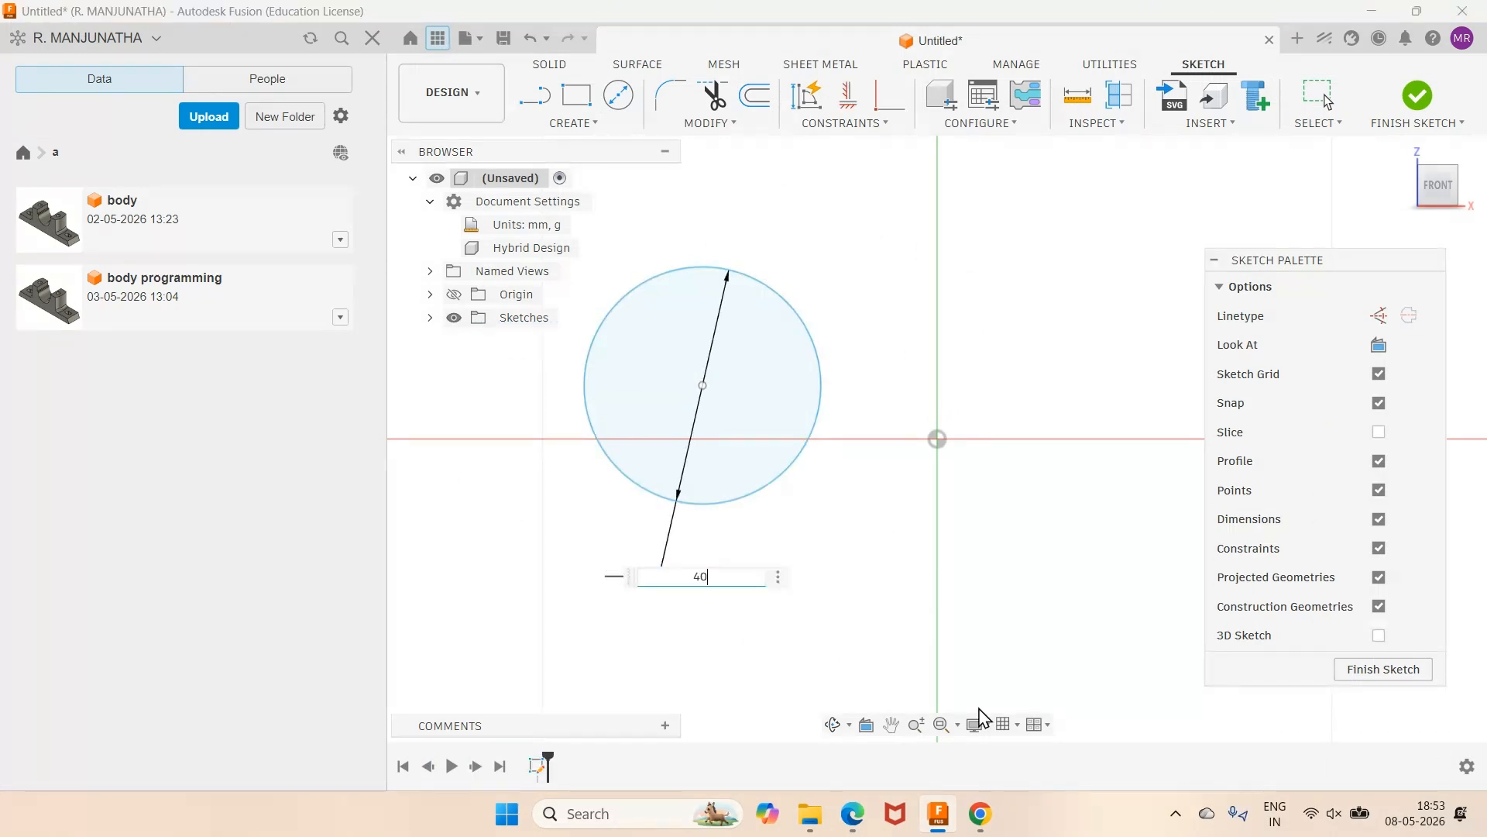
pyautogui.write('0')
pyautogui.press('Return')
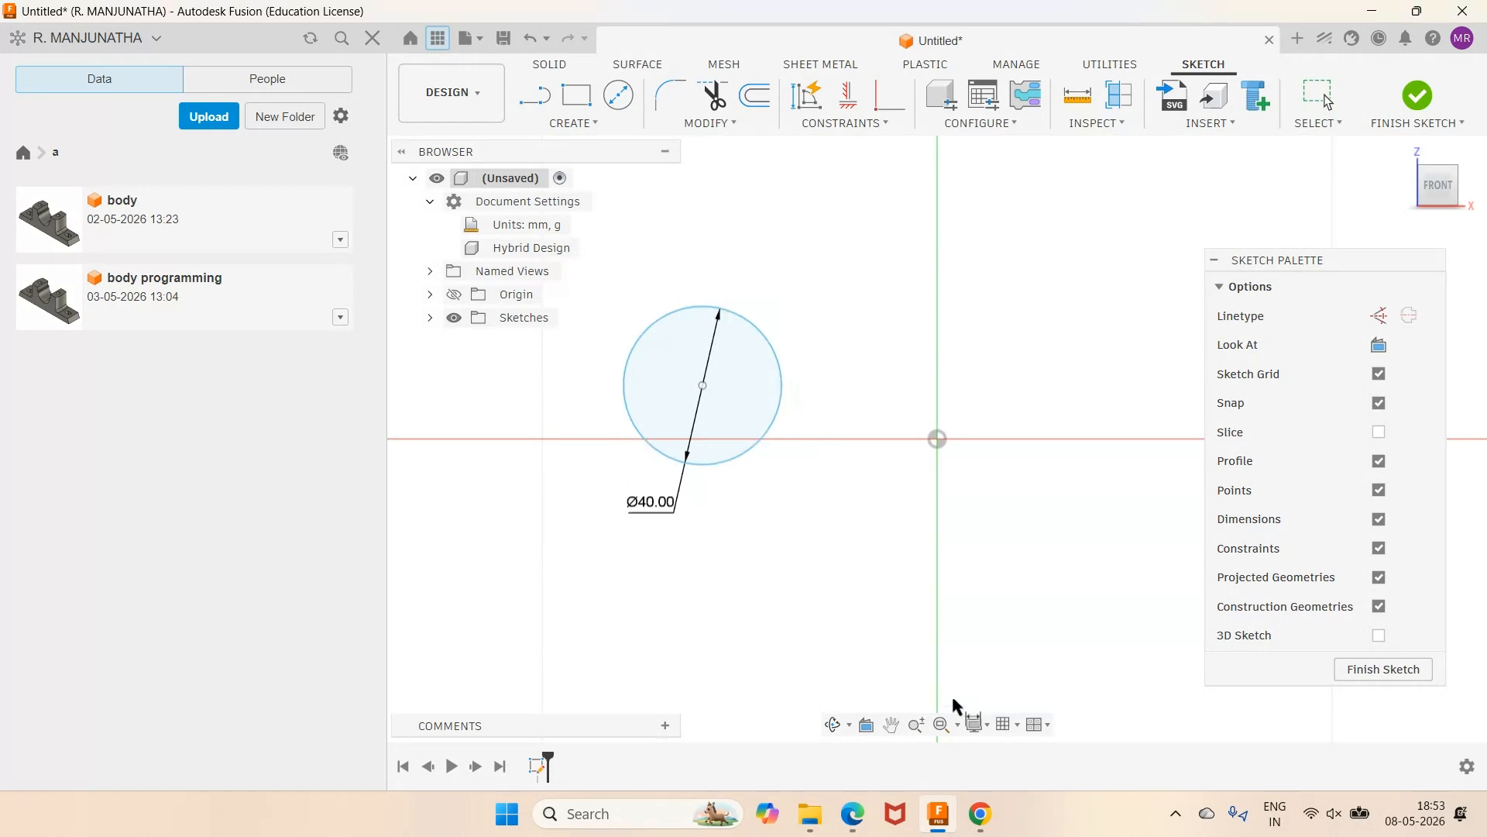
# Make the 40 mm circle's centre coincident with the origin and check the bracket drawing in 2D Sketch.pdf.
pyautogui.click(889, 94)
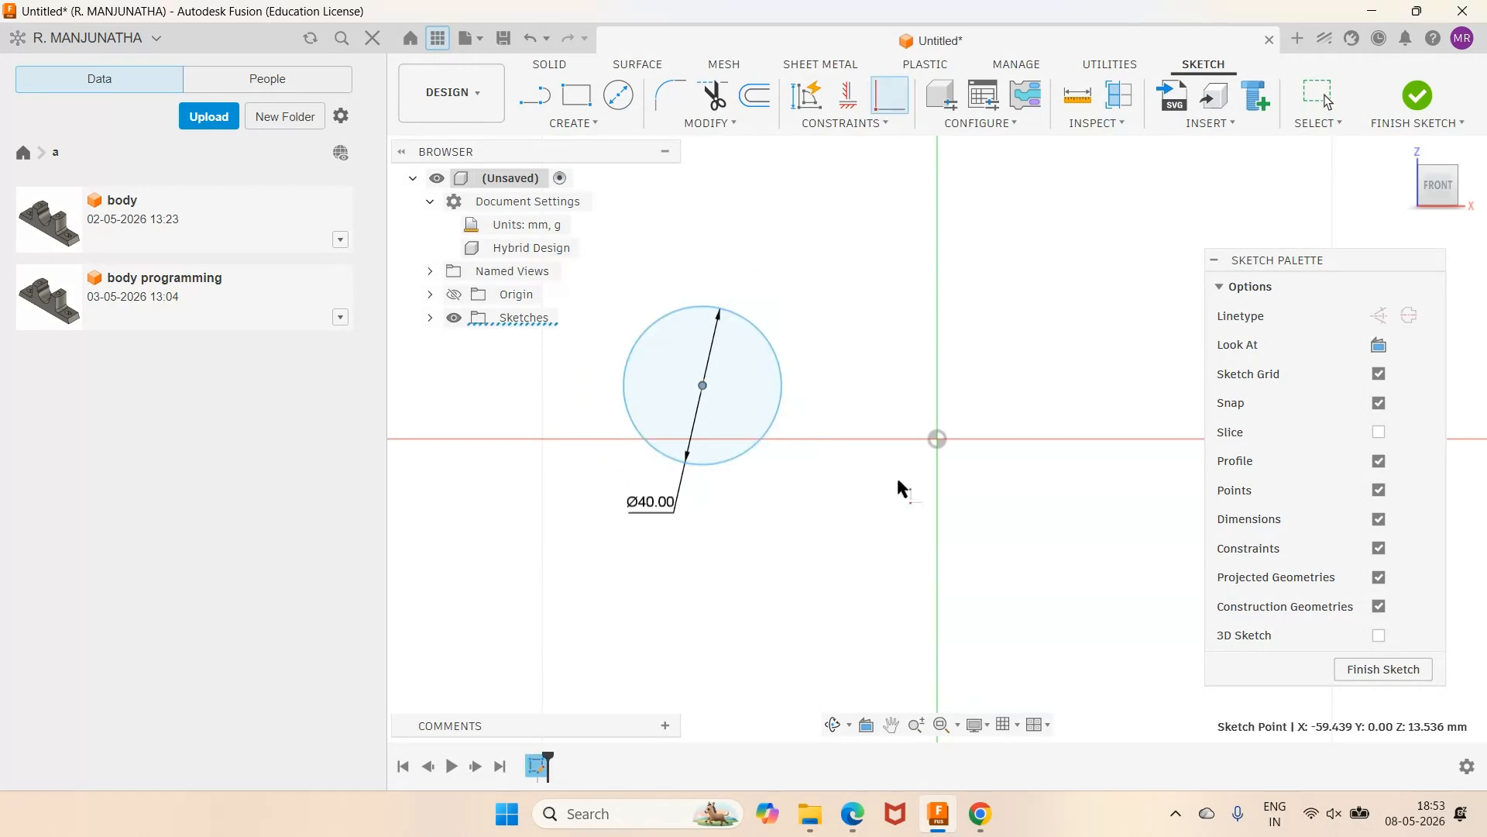
pyautogui.click(939, 439)
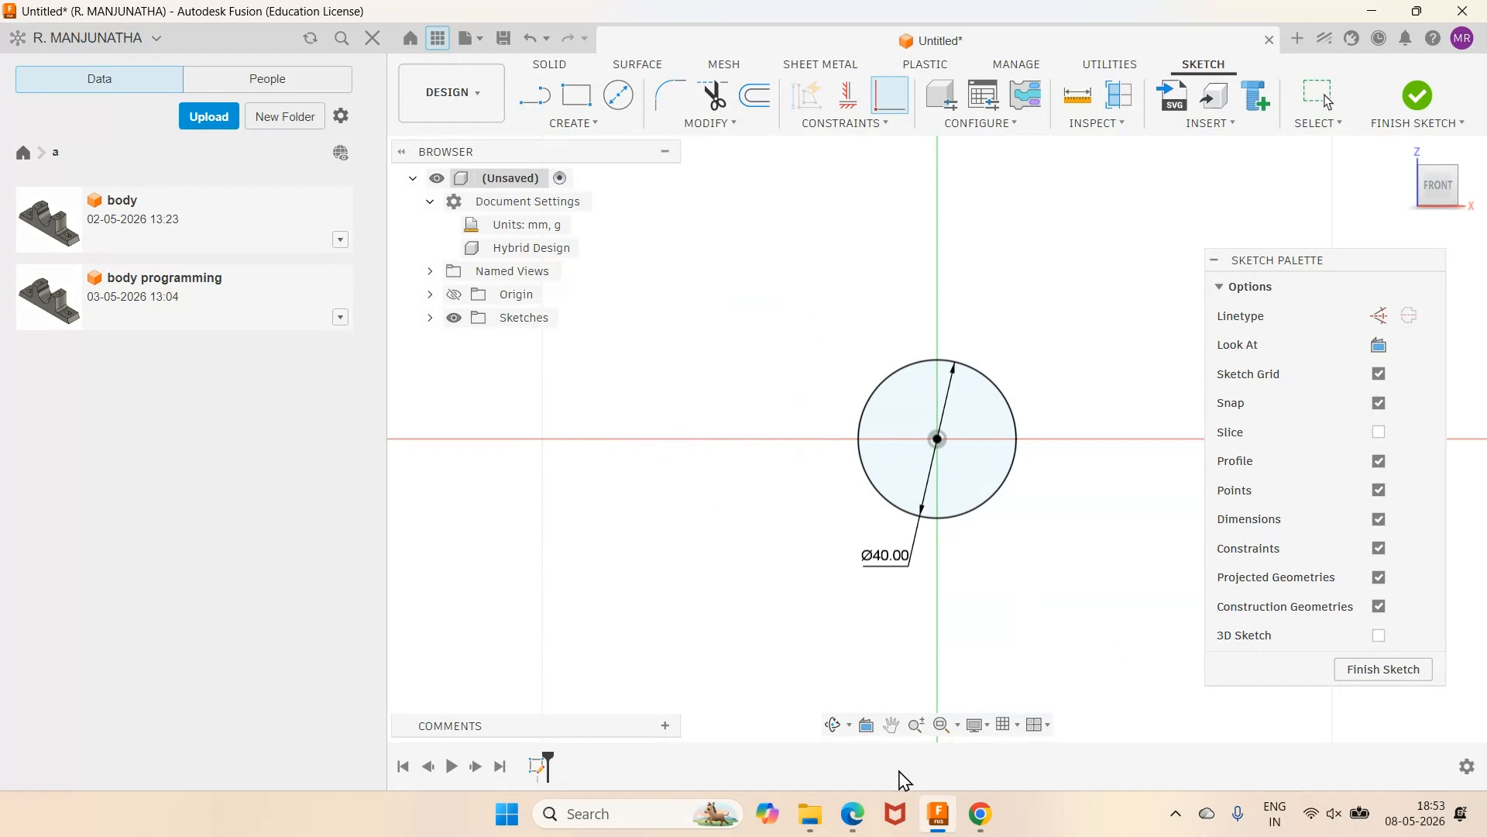
pyautogui.click(852, 814)
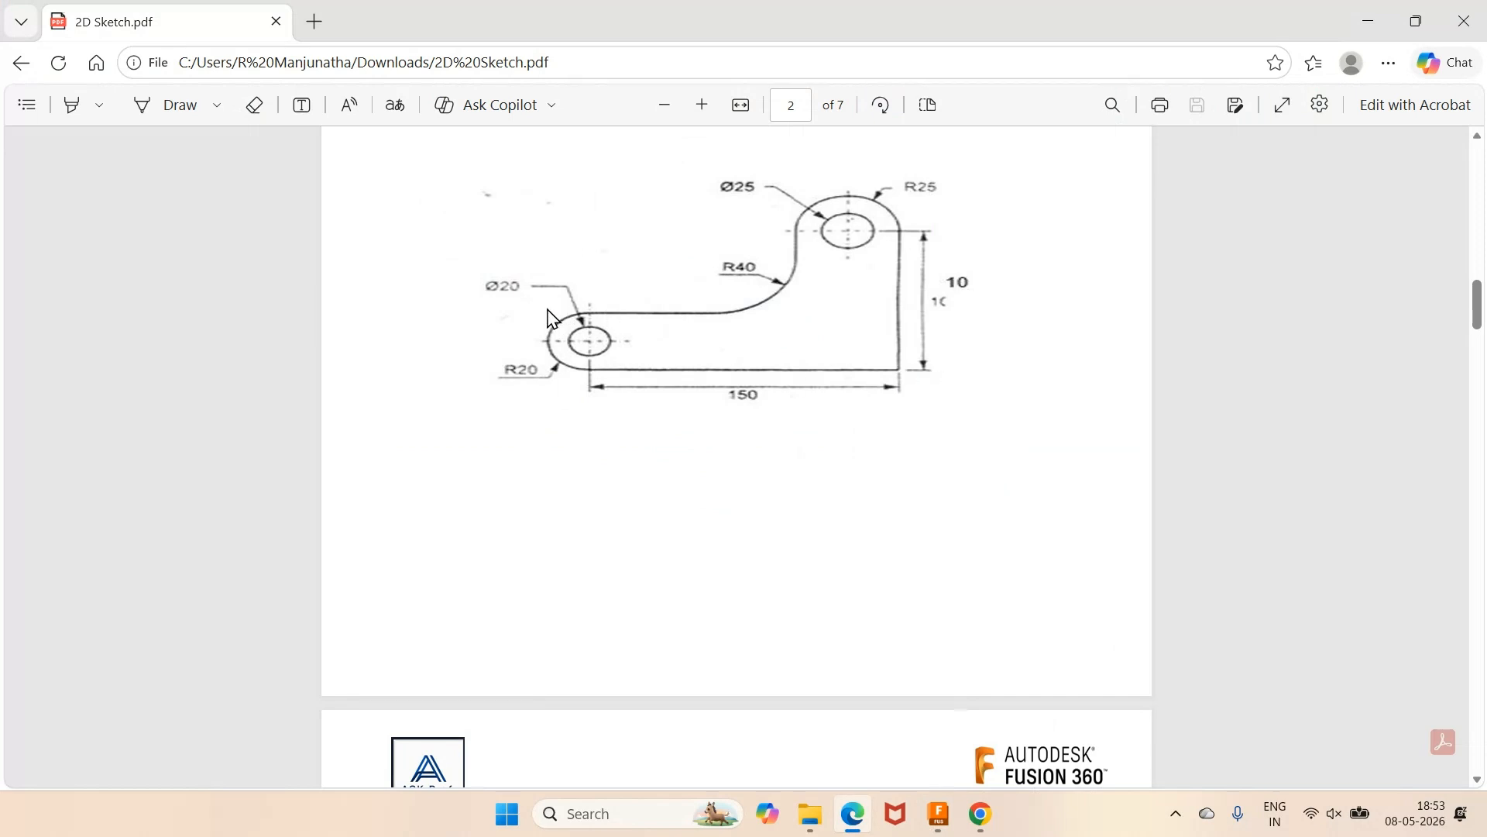
pyautogui.hotkey('alt', 'Tab')
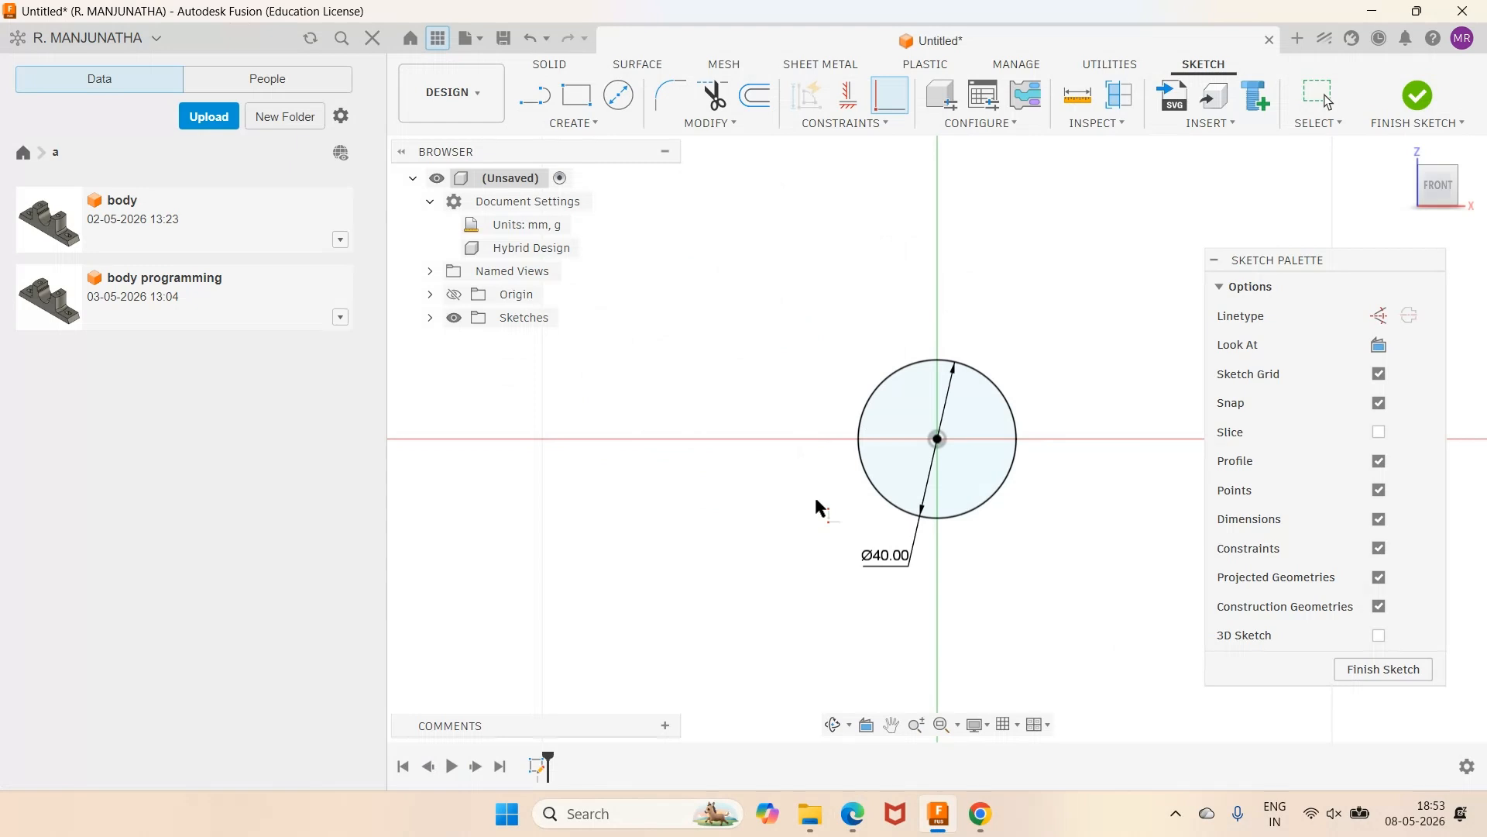
# Draw a horizontal line below the 40 mm circle, extending past it on both sides.
pyautogui.press('l')
pyautogui.click(765, 575)
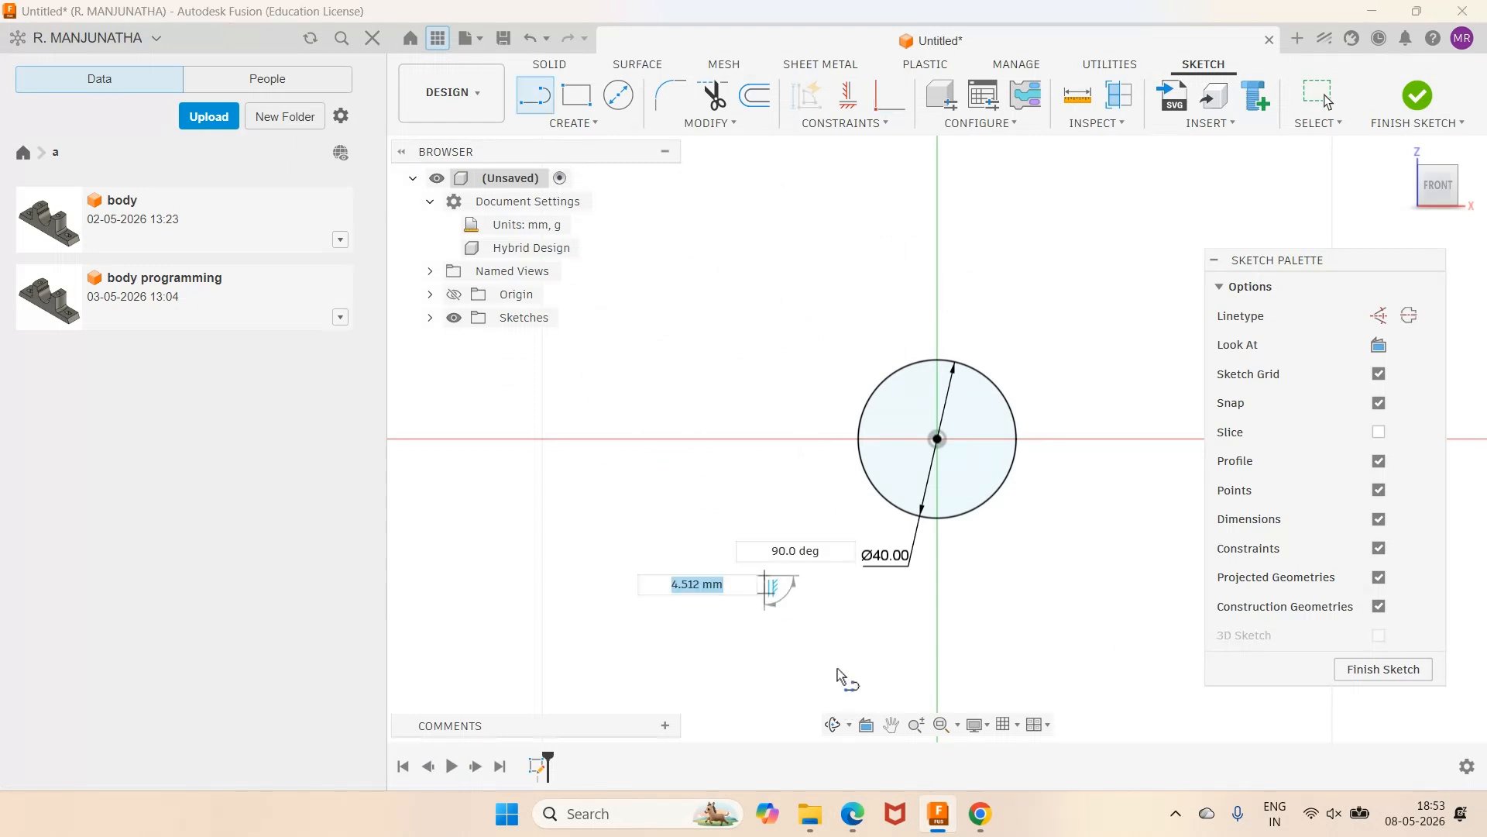
pyautogui.click(1185, 573)
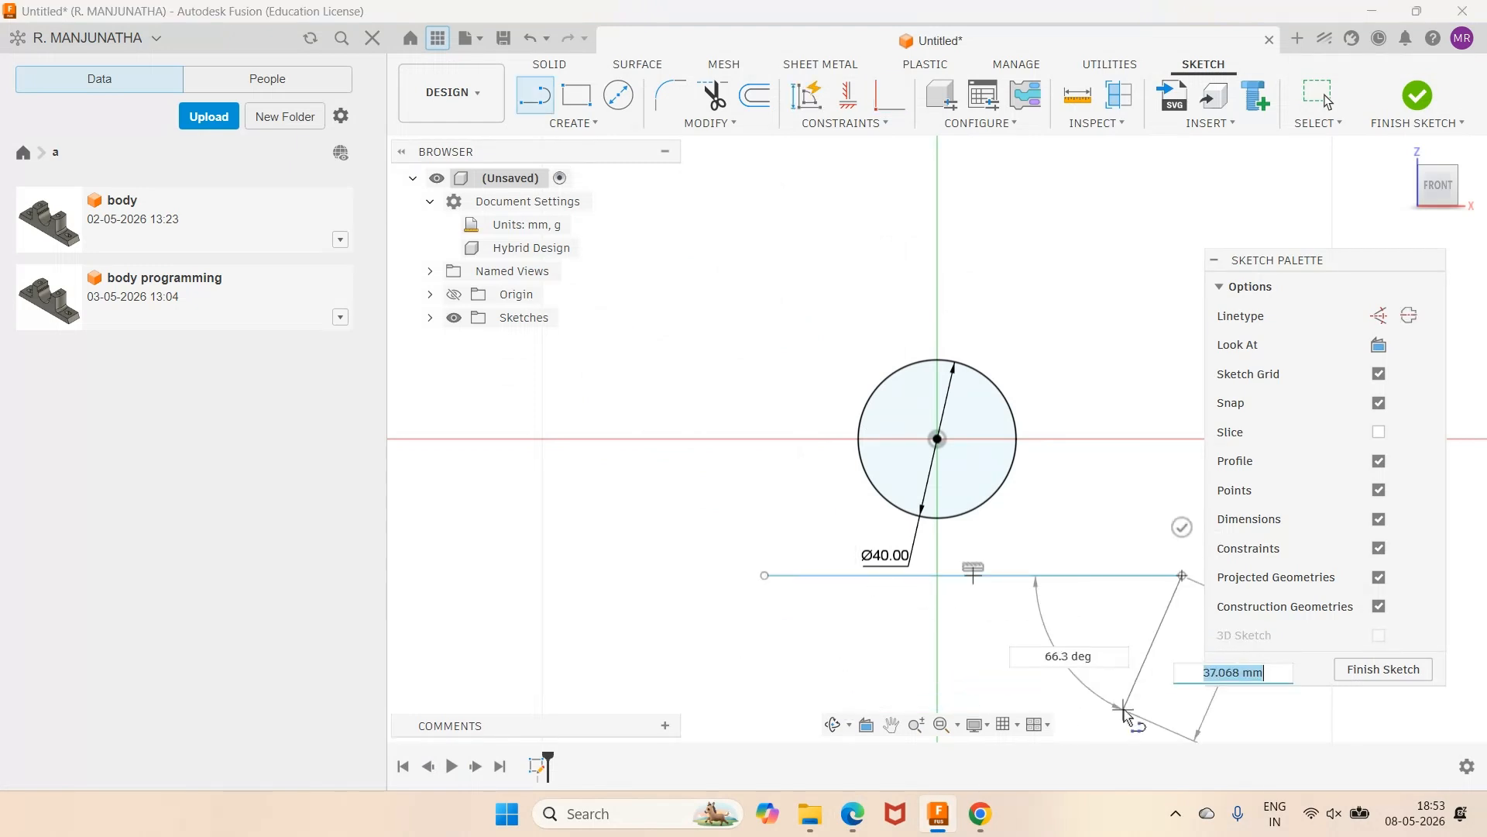
pyautogui.press('Escape')
pyautogui.scroll(-2, 1063, 540)
pyautogui.scroll(-1, 1063, 540)
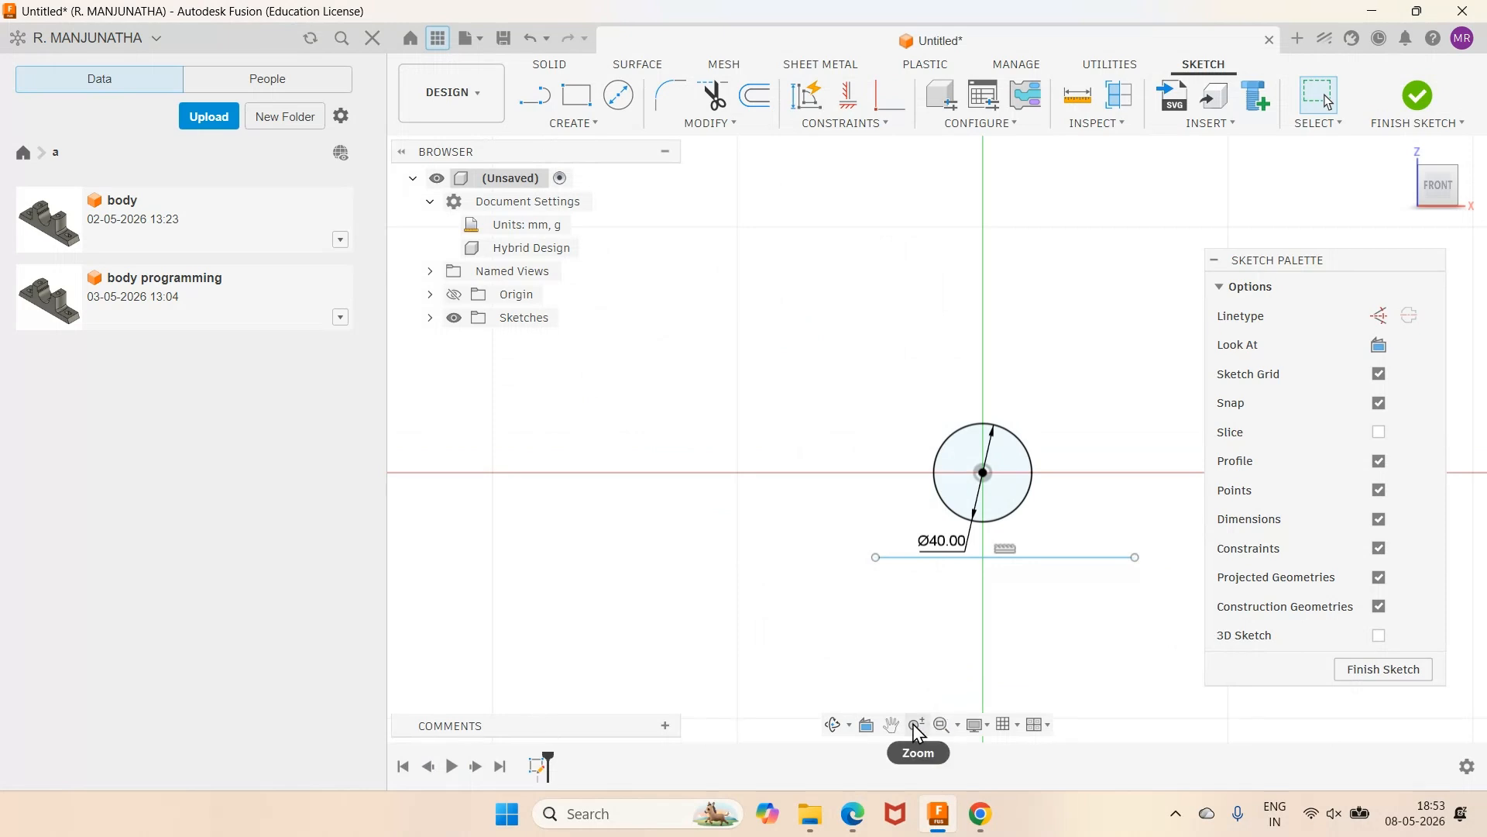
# Draw a horizontal line about 115 mm long above the circle, starting slightly left of its centre and running right.
pyautogui.click(892, 725)
pyautogui.moveTo(1072, 602); pyautogui.dragTo(780, 604)
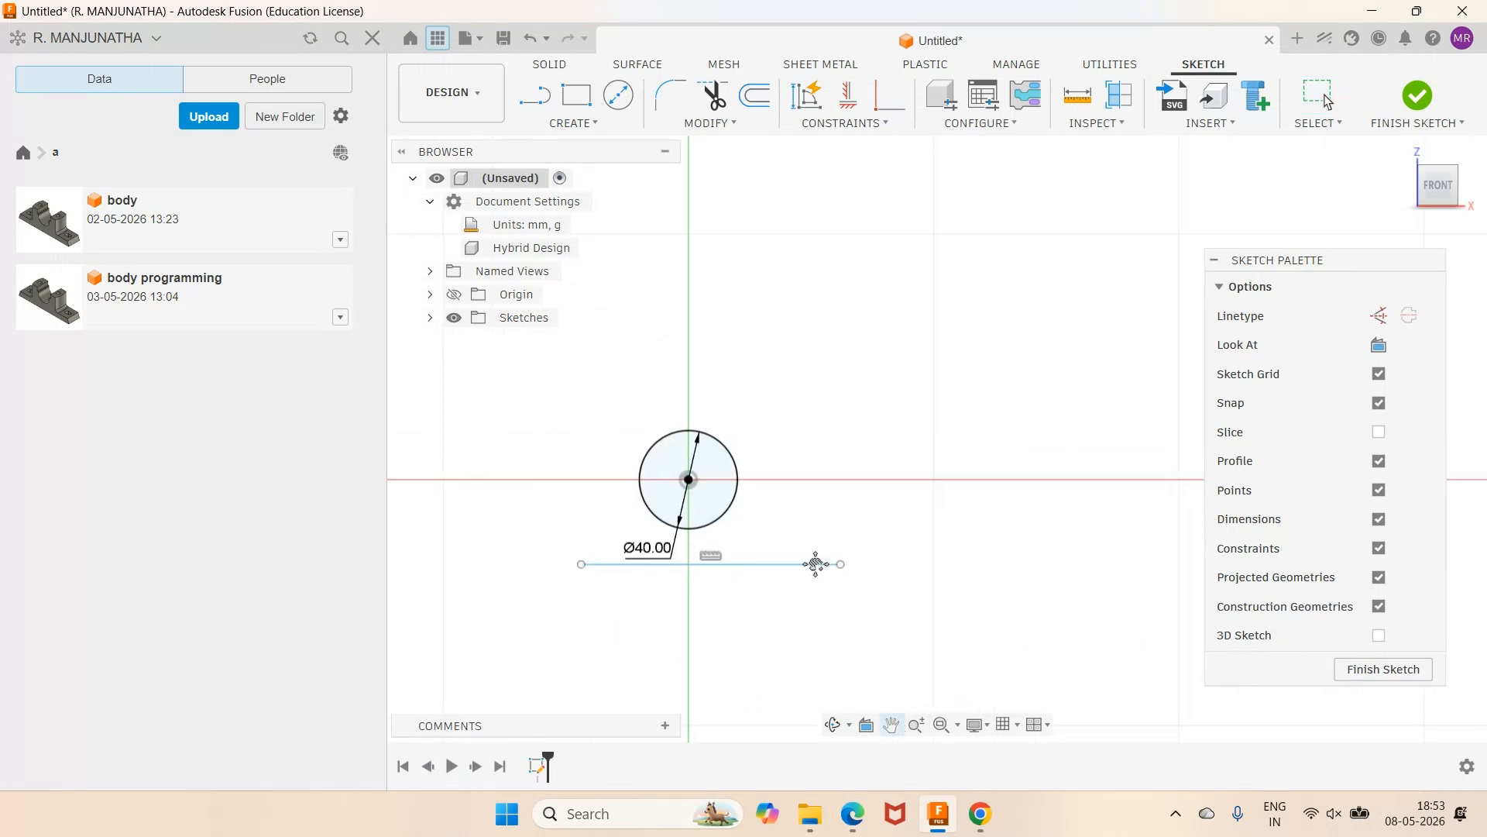
pyautogui.rightClick(876, 453)
pyautogui.click(873, 551)
pyautogui.click(535, 97)
pyautogui.click(648, 404)
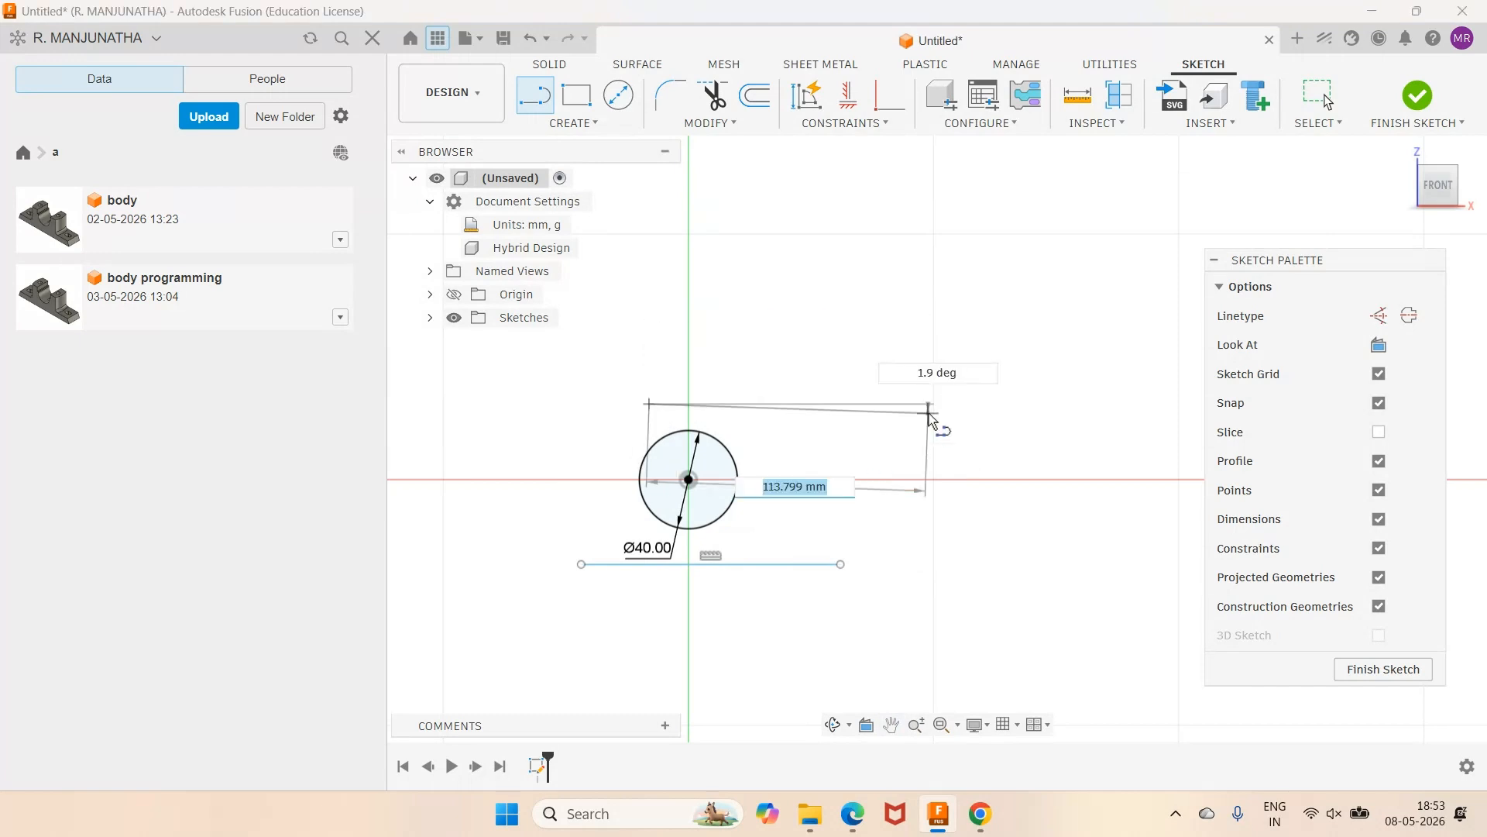
pyautogui.click(934, 404)
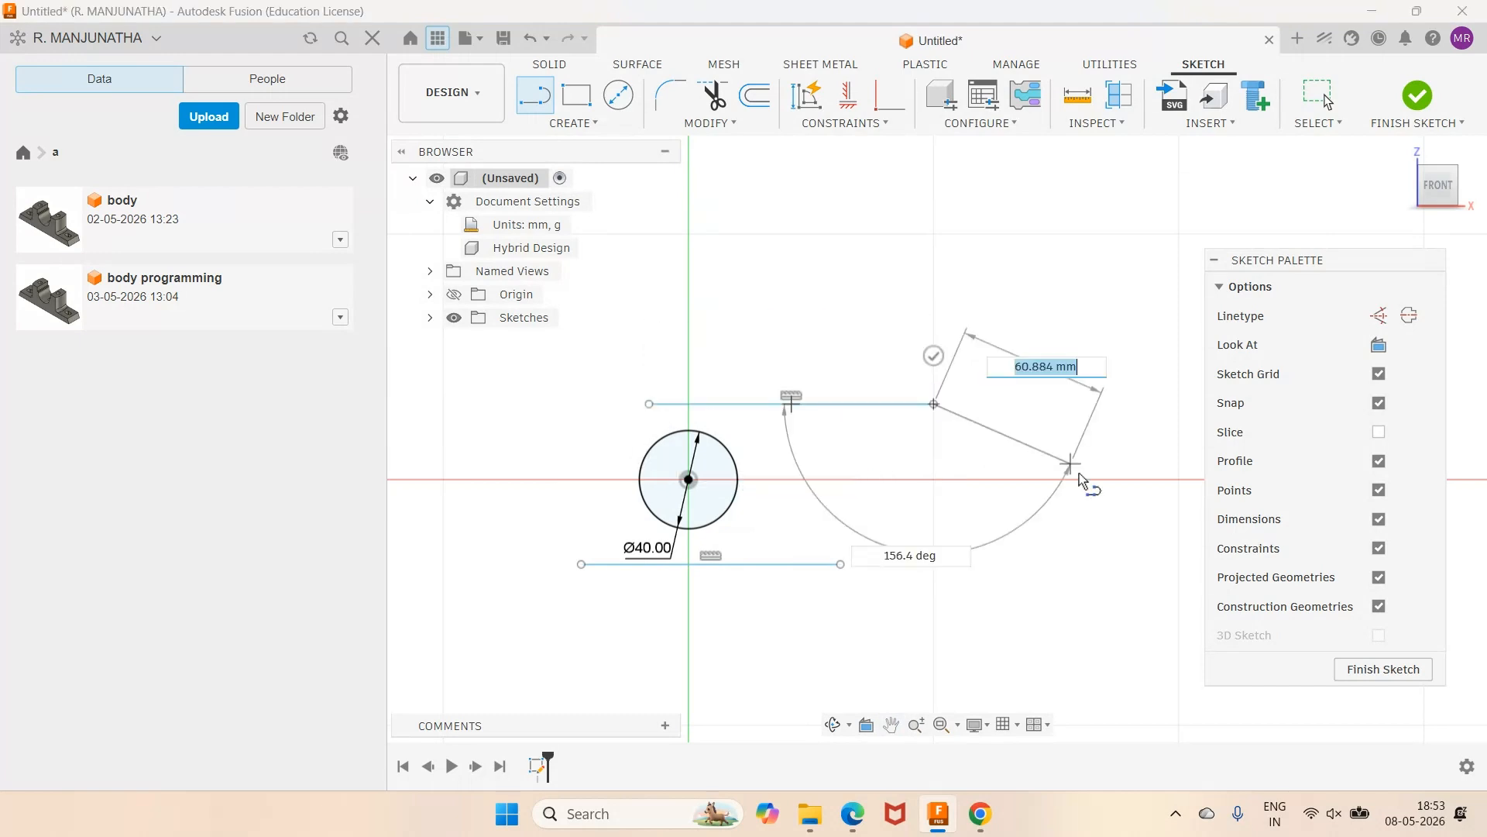
pyautogui.press('Escape')
# Apply Tangent constraints between the circle and both the lower and the upper horizontal line.
pyautogui.click(848, 124)
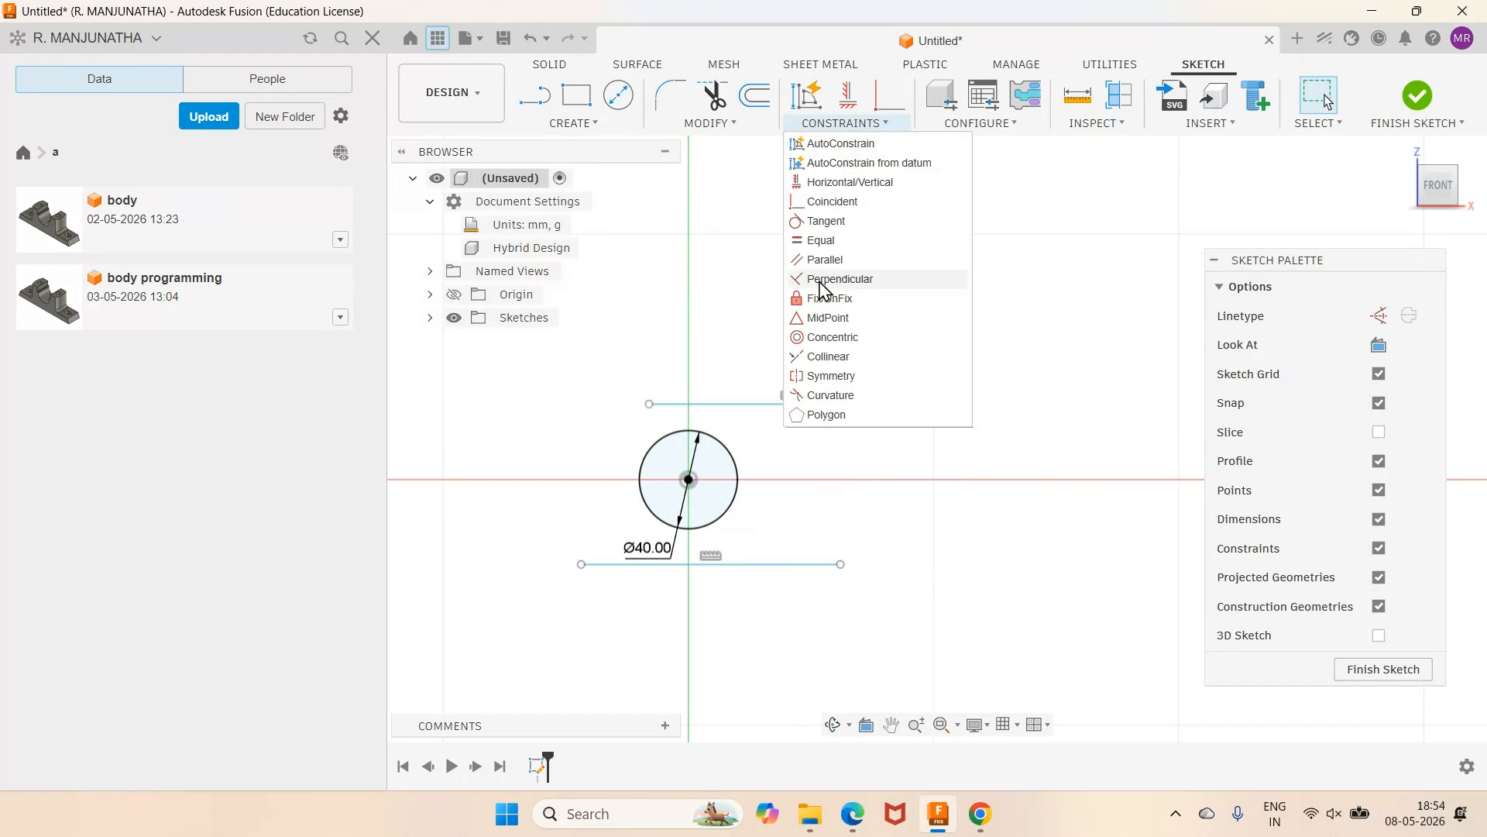
pyautogui.click(824, 220)
pyautogui.click(757, 564)
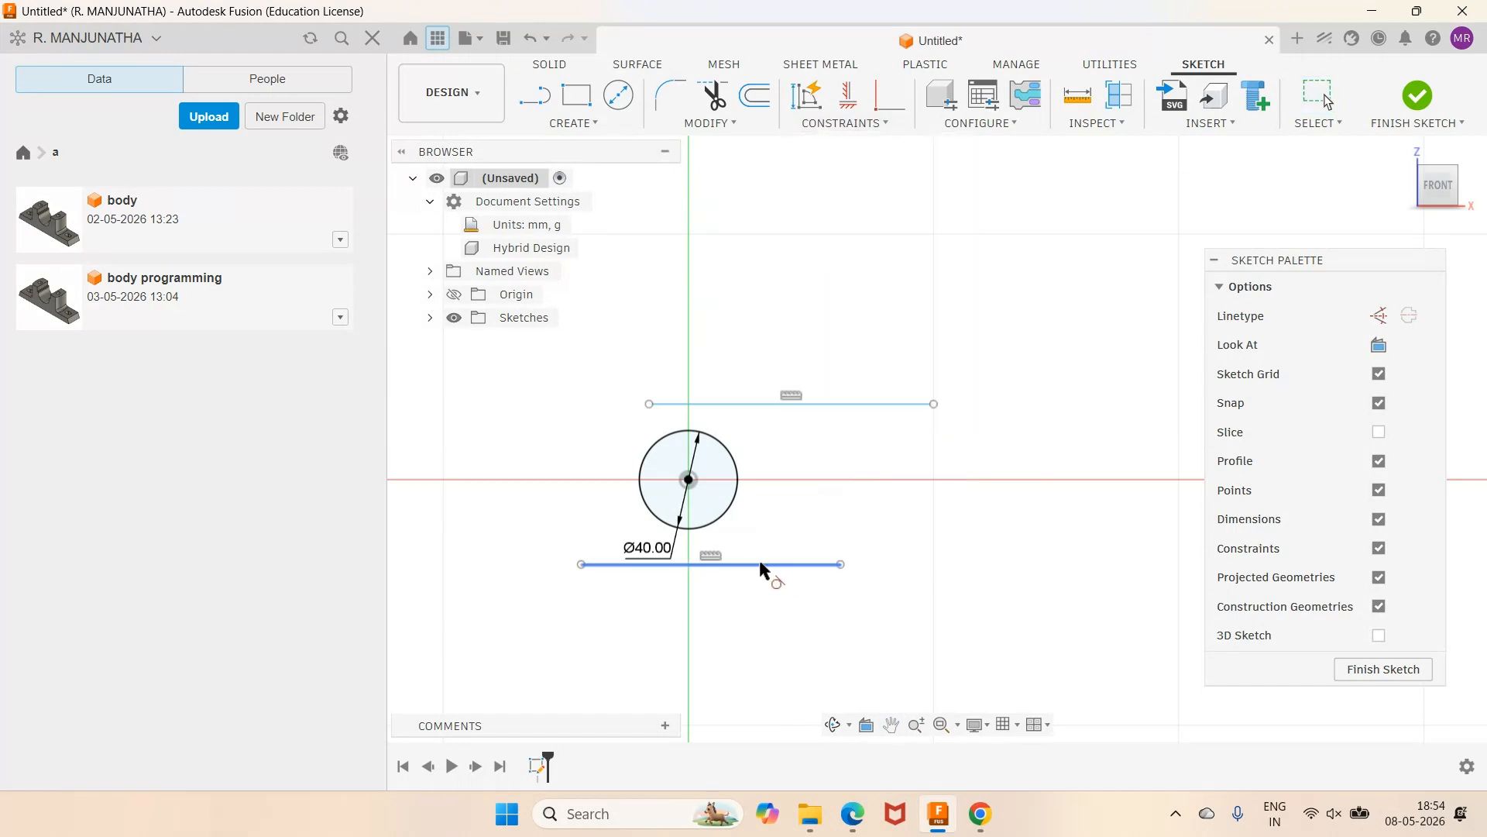
pyautogui.click(722, 523)
pyautogui.click(780, 404)
pyautogui.click(722, 444)
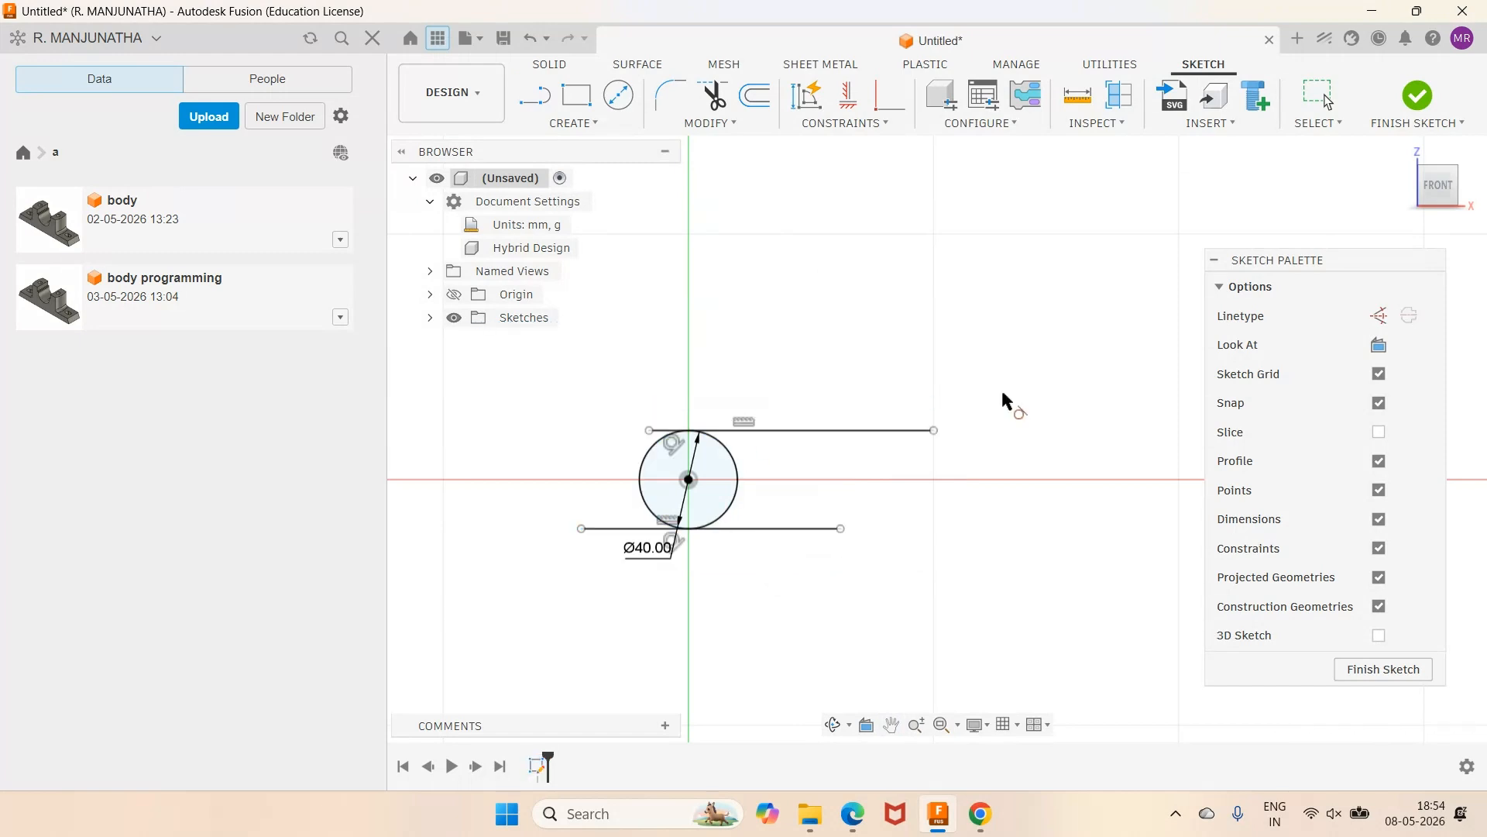
# Trim the ends of both tangent lines that extend left of their tangent points on the circle.
pyautogui.press('t')
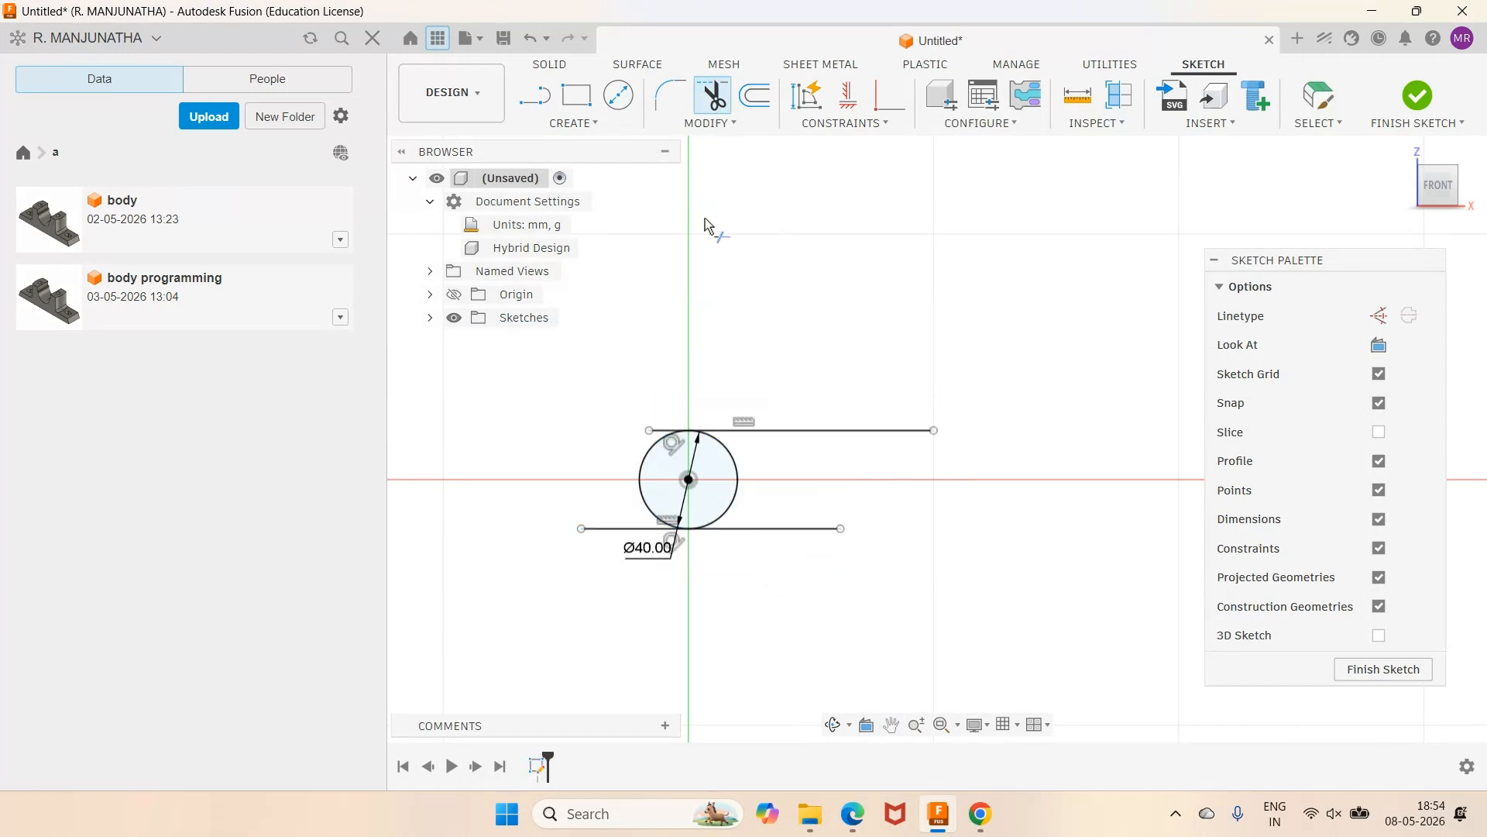
pyautogui.click(664, 434)
pyautogui.press('Escape')
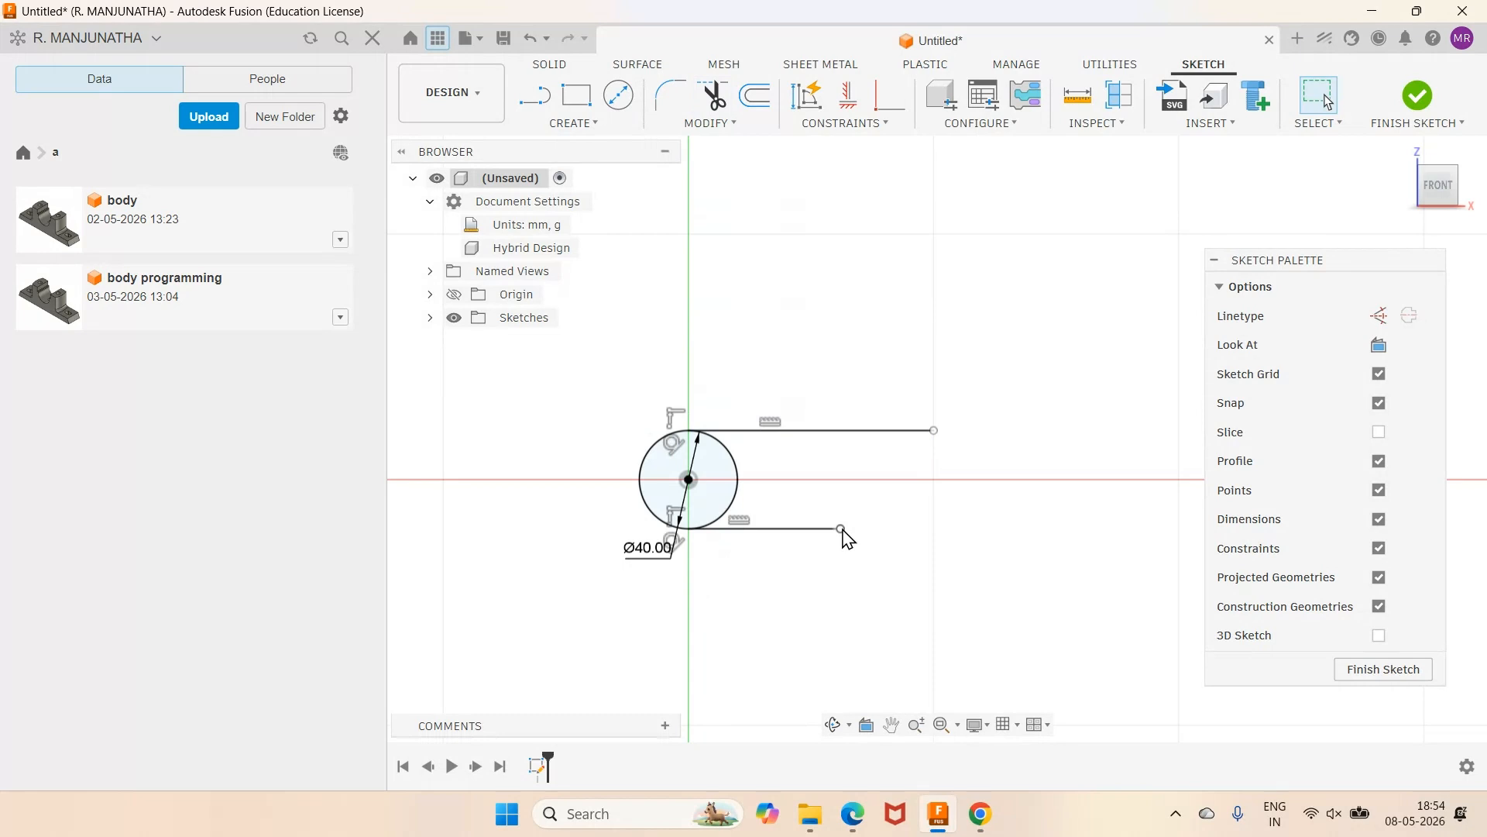
# Extend the lower tangent line to about 126 mm and shorten the upper one to roughly half that length.
pyautogui.moveTo(840, 532); pyautogui.dragTo(1100, 533)
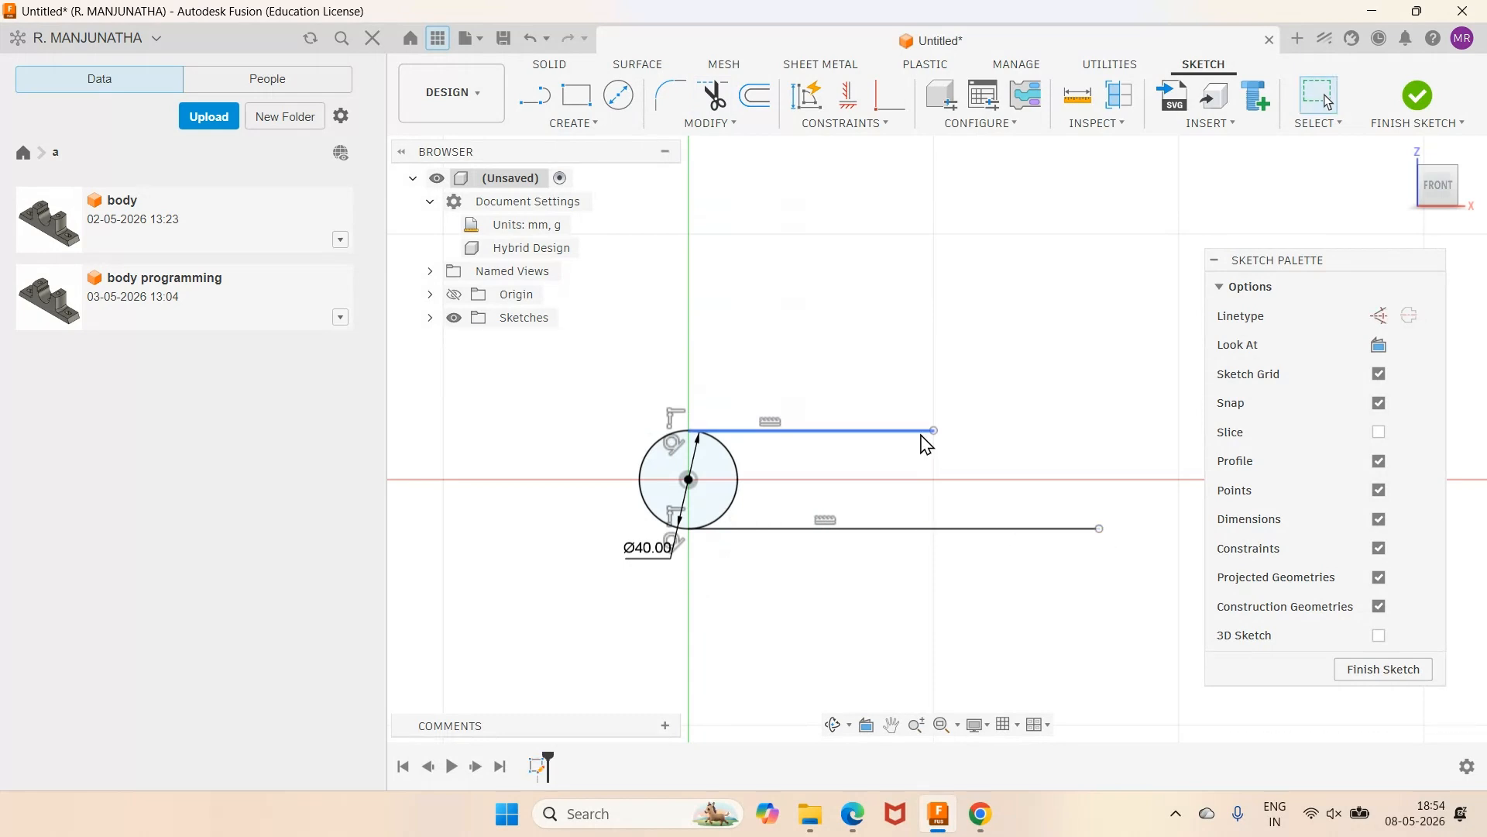
pyautogui.moveTo(934, 431); pyautogui.dragTo(844, 432)
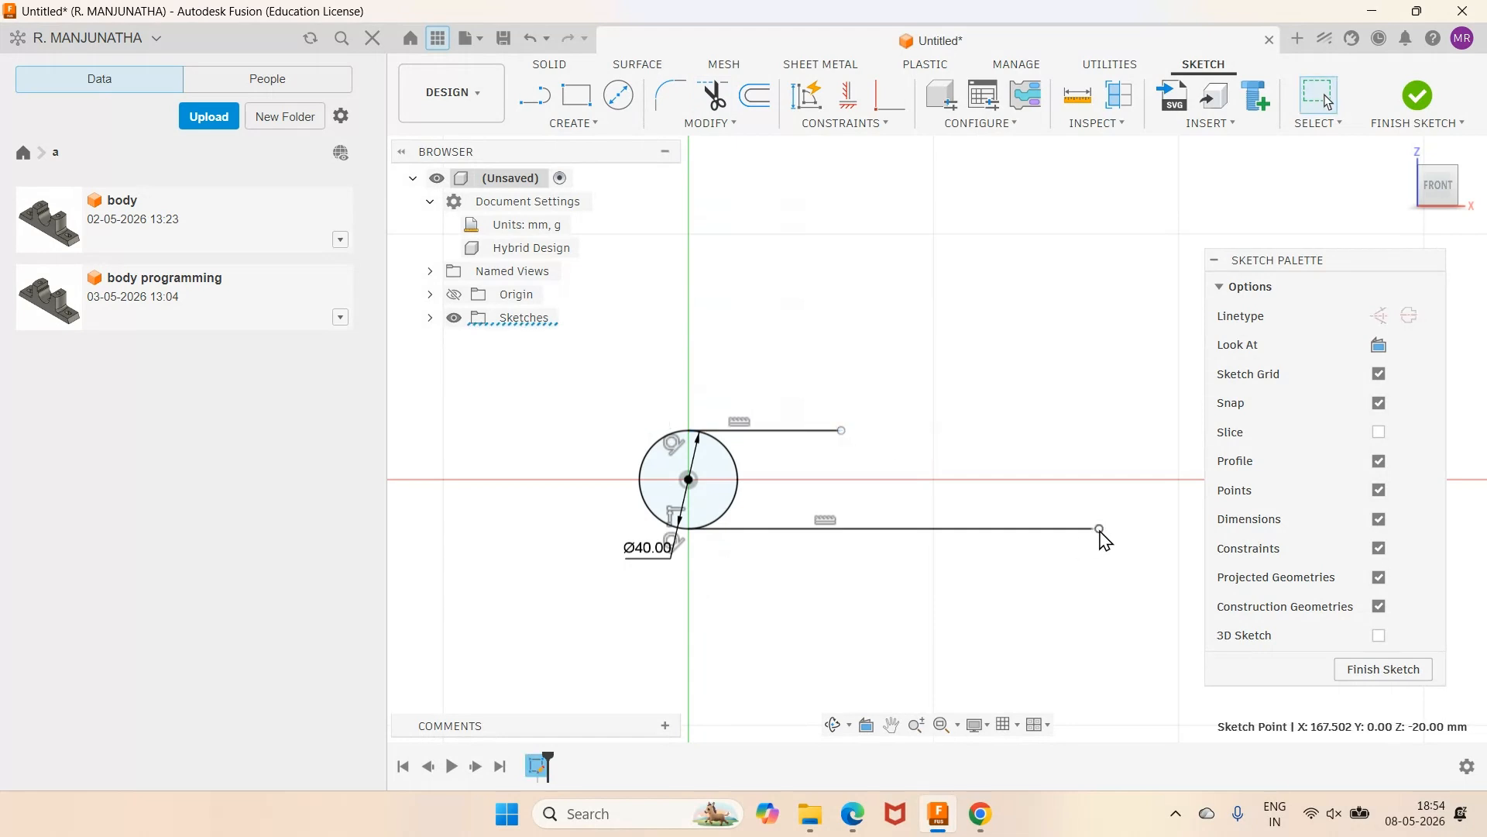
pyautogui.moveTo(1099, 530); pyautogui.dragTo(1000, 530)
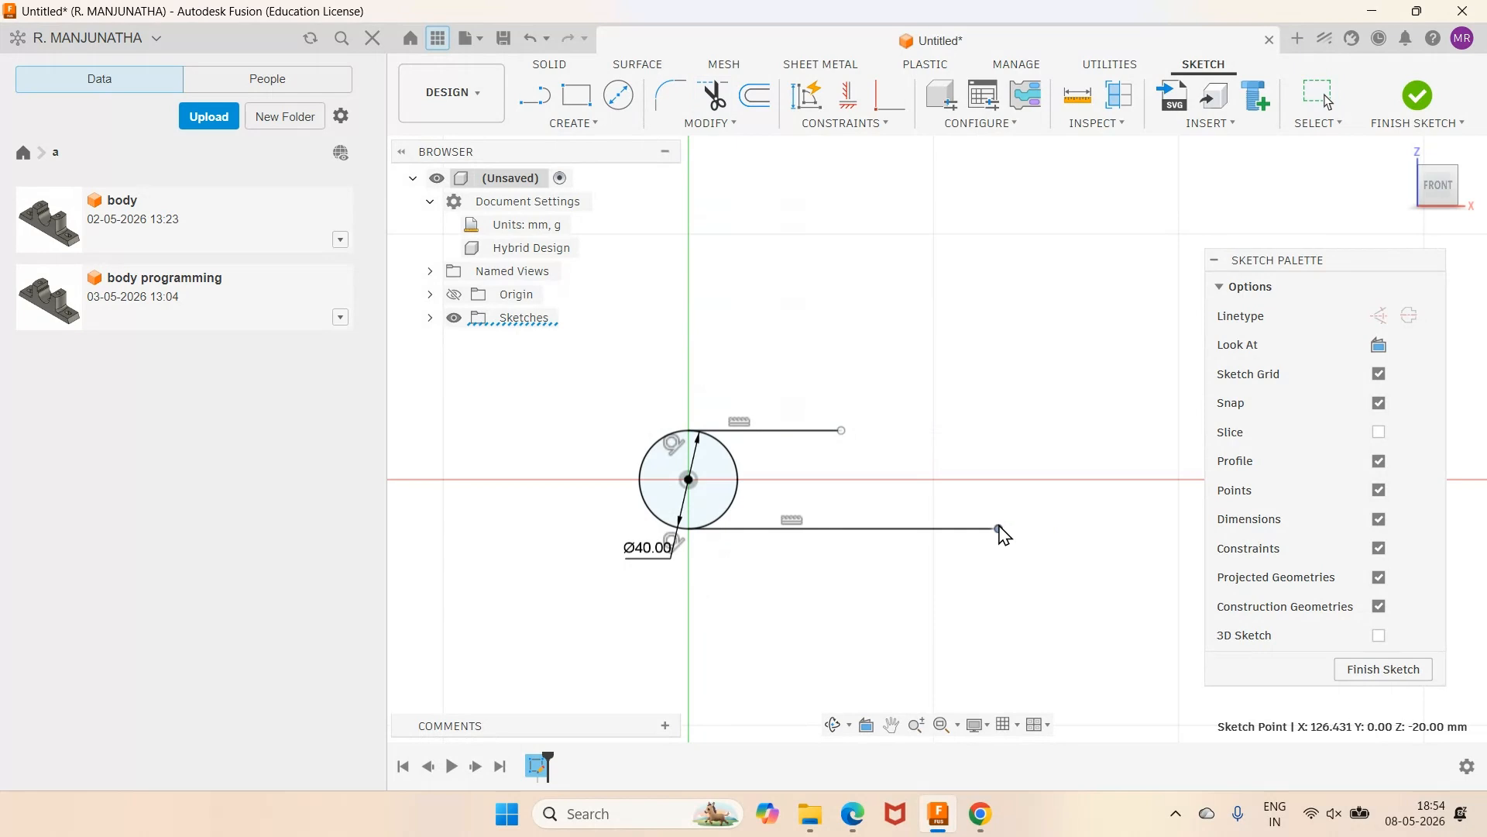
pyautogui.click(1019, 377)
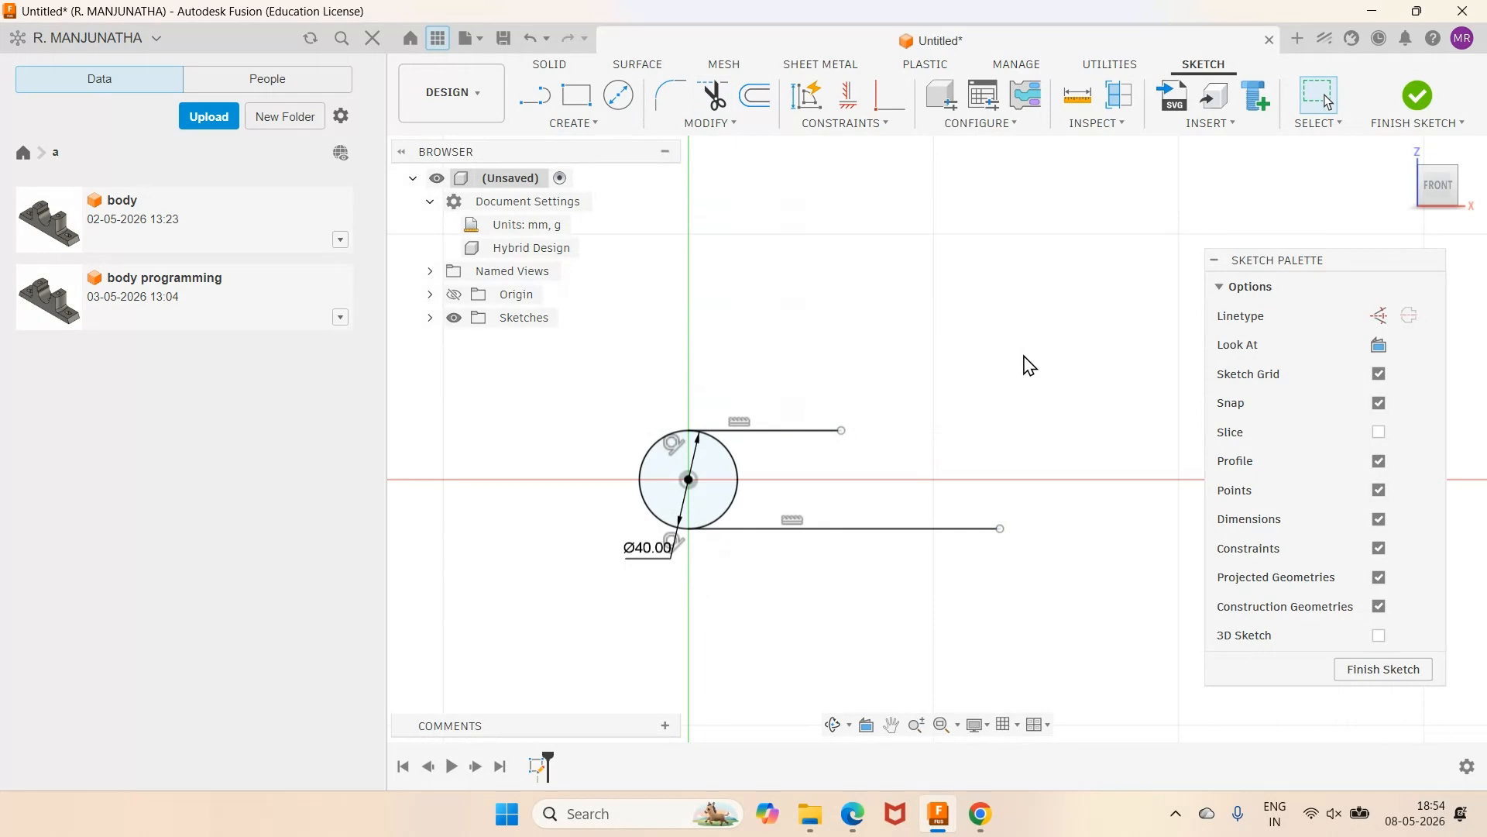
# Check the bracket drawing in 2D Sketch.pdf and draw a two-point circle well above the right end of the lower line.
pyautogui.click(851, 813)
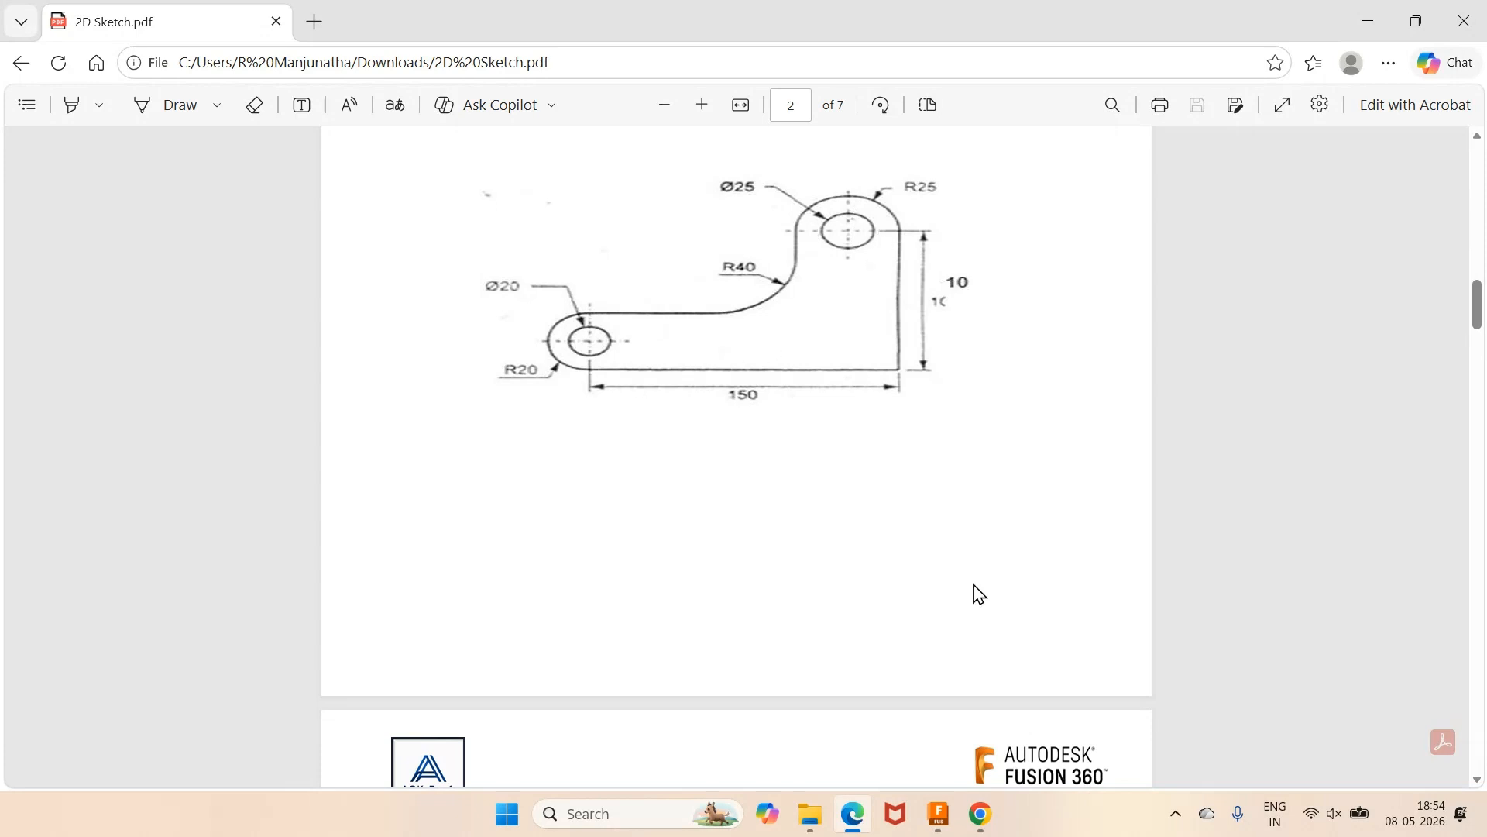
pyautogui.click(937, 827)
pyautogui.click(993, 198)
pyautogui.click(956, 282)
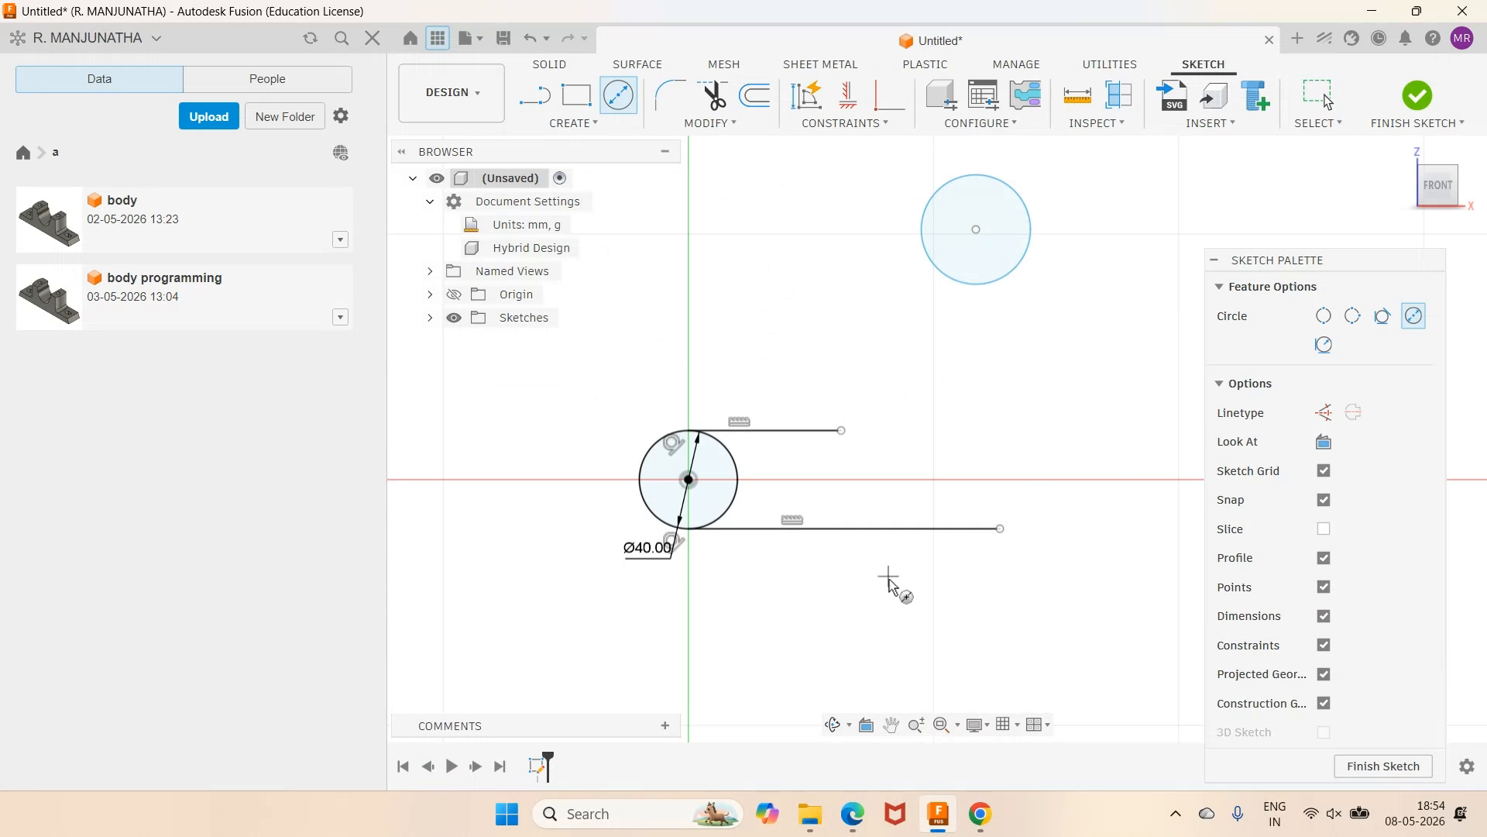
# Consult the bracket drawing in 2D Sketch.pdf and dimension the upper circle's diameter to 50 mm.
pyautogui.click(853, 814)
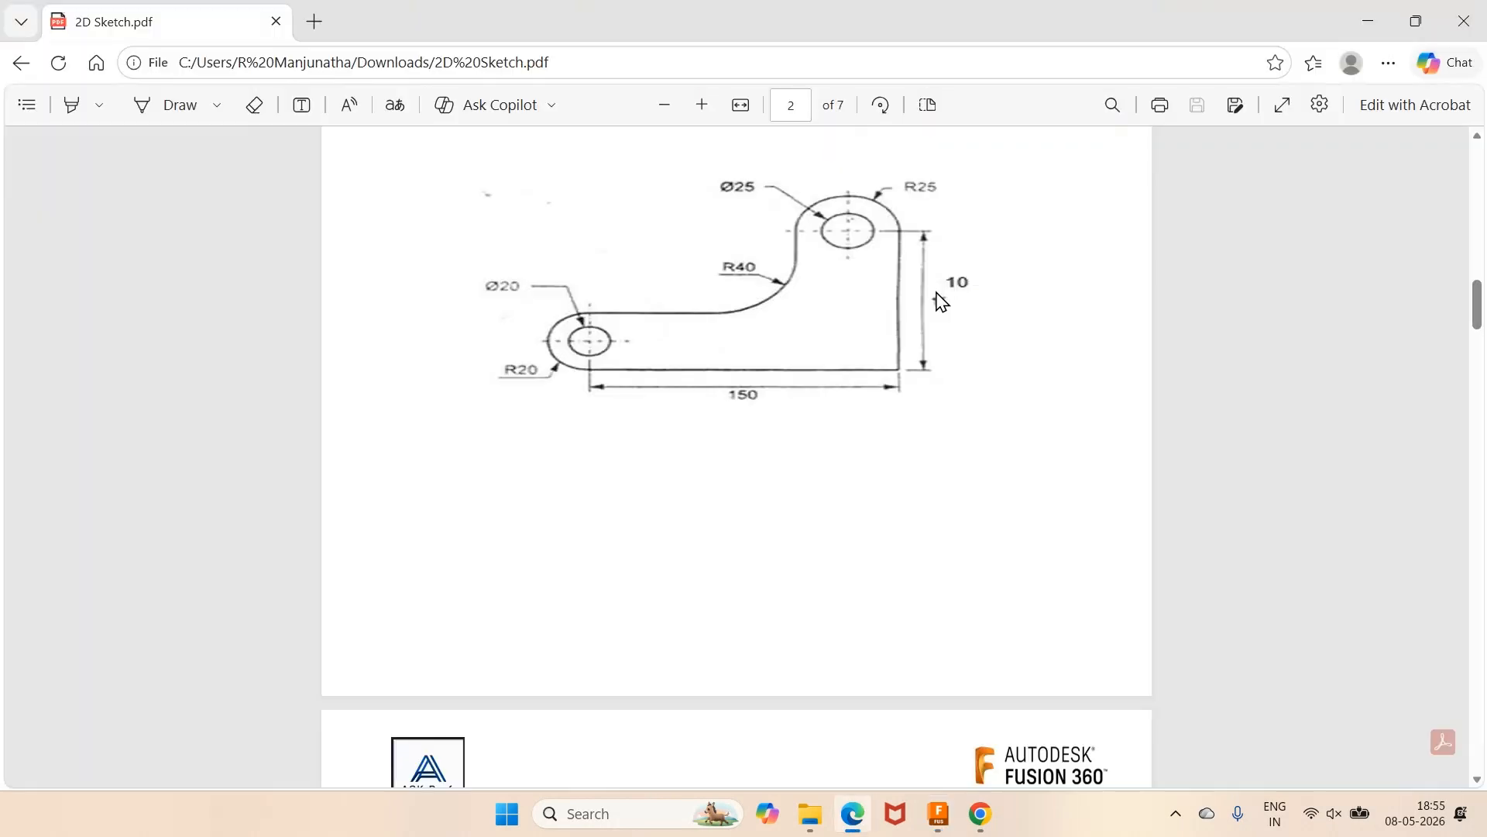
pyautogui.click(944, 810)
pyautogui.press('d')
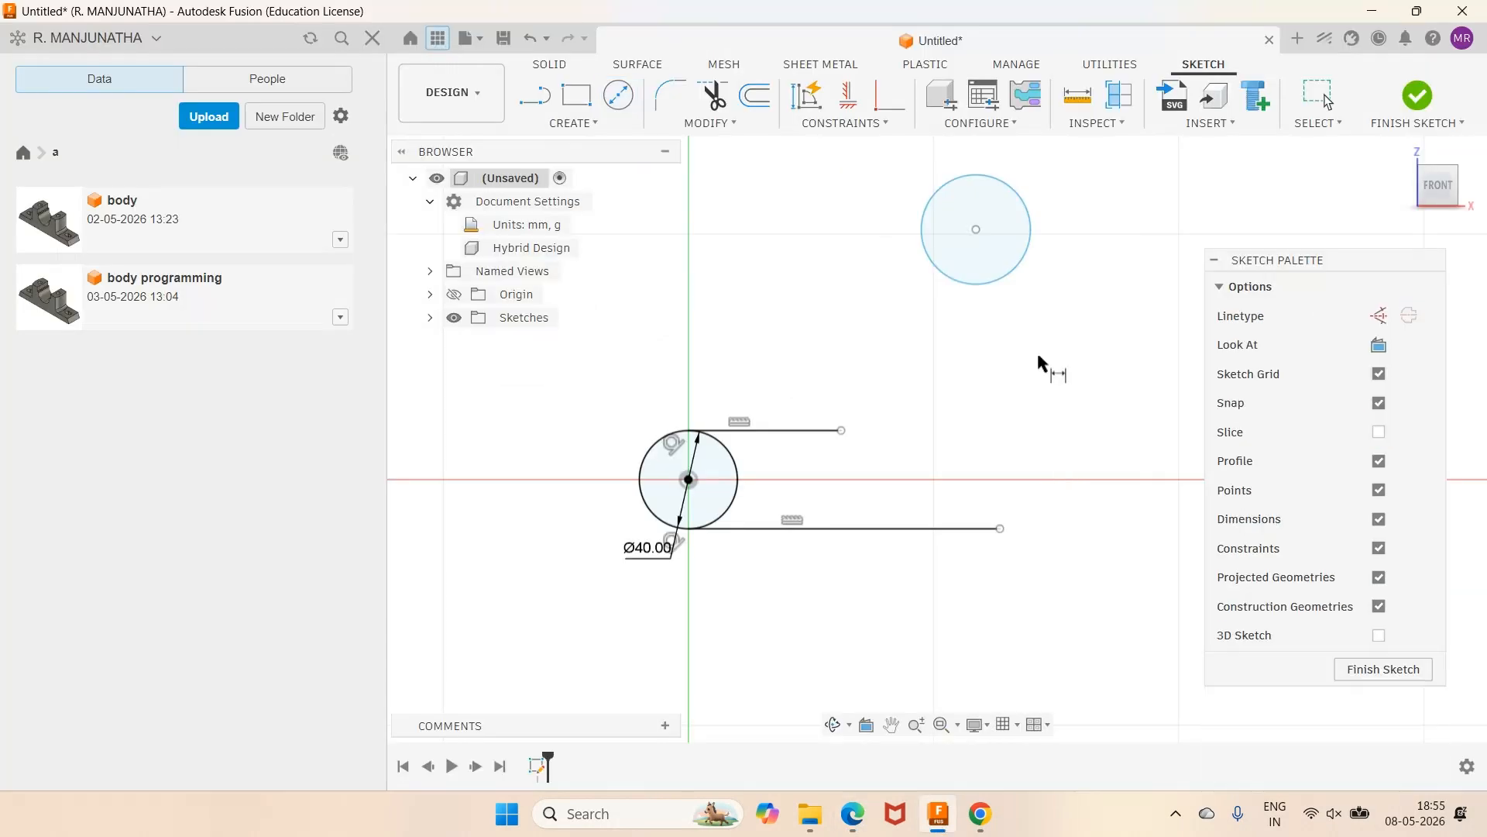
pyautogui.click(1019, 269)
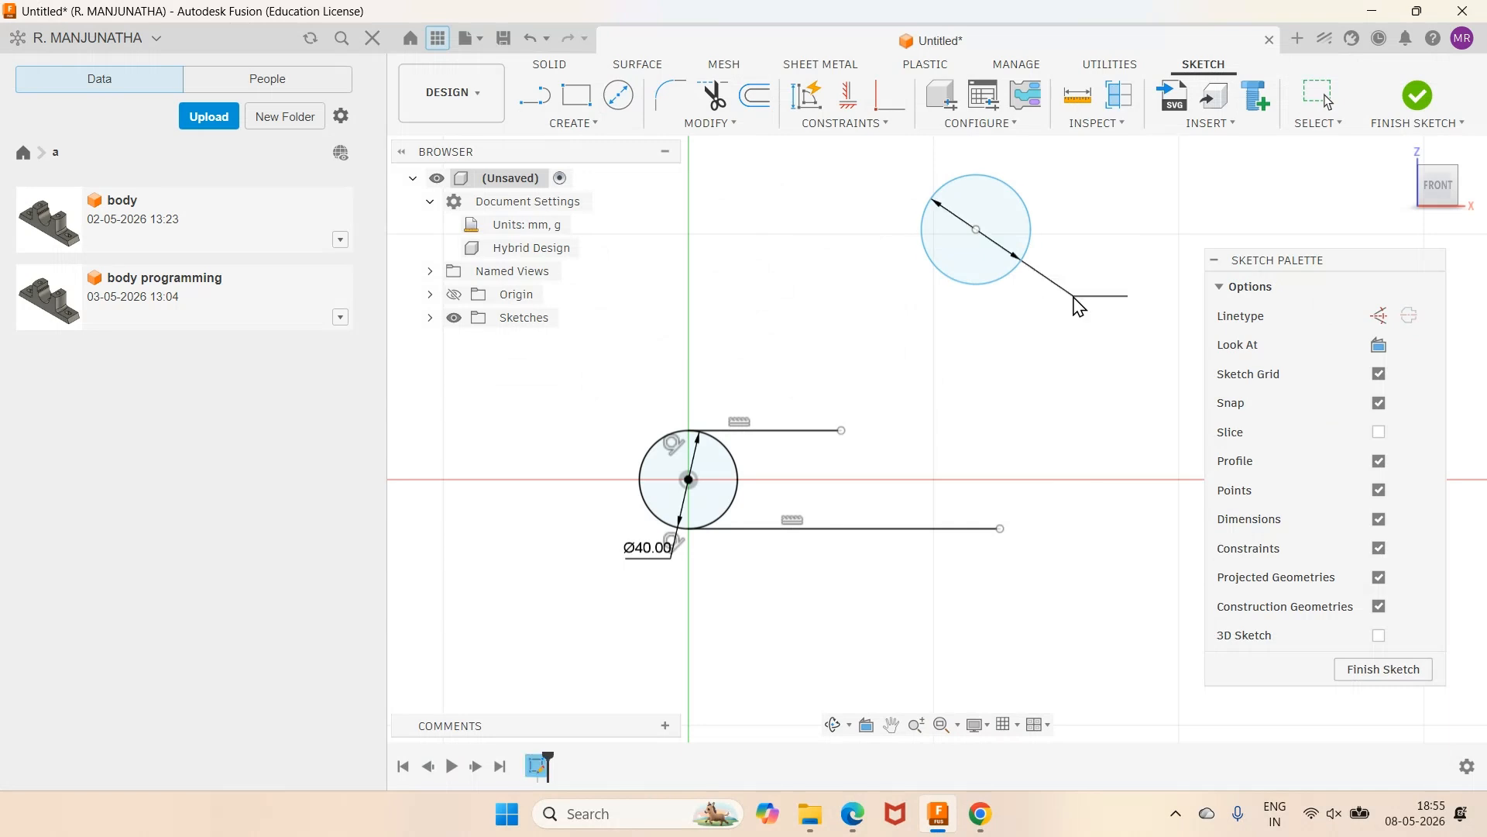
pyautogui.click(1074, 299)
pyautogui.write('5')
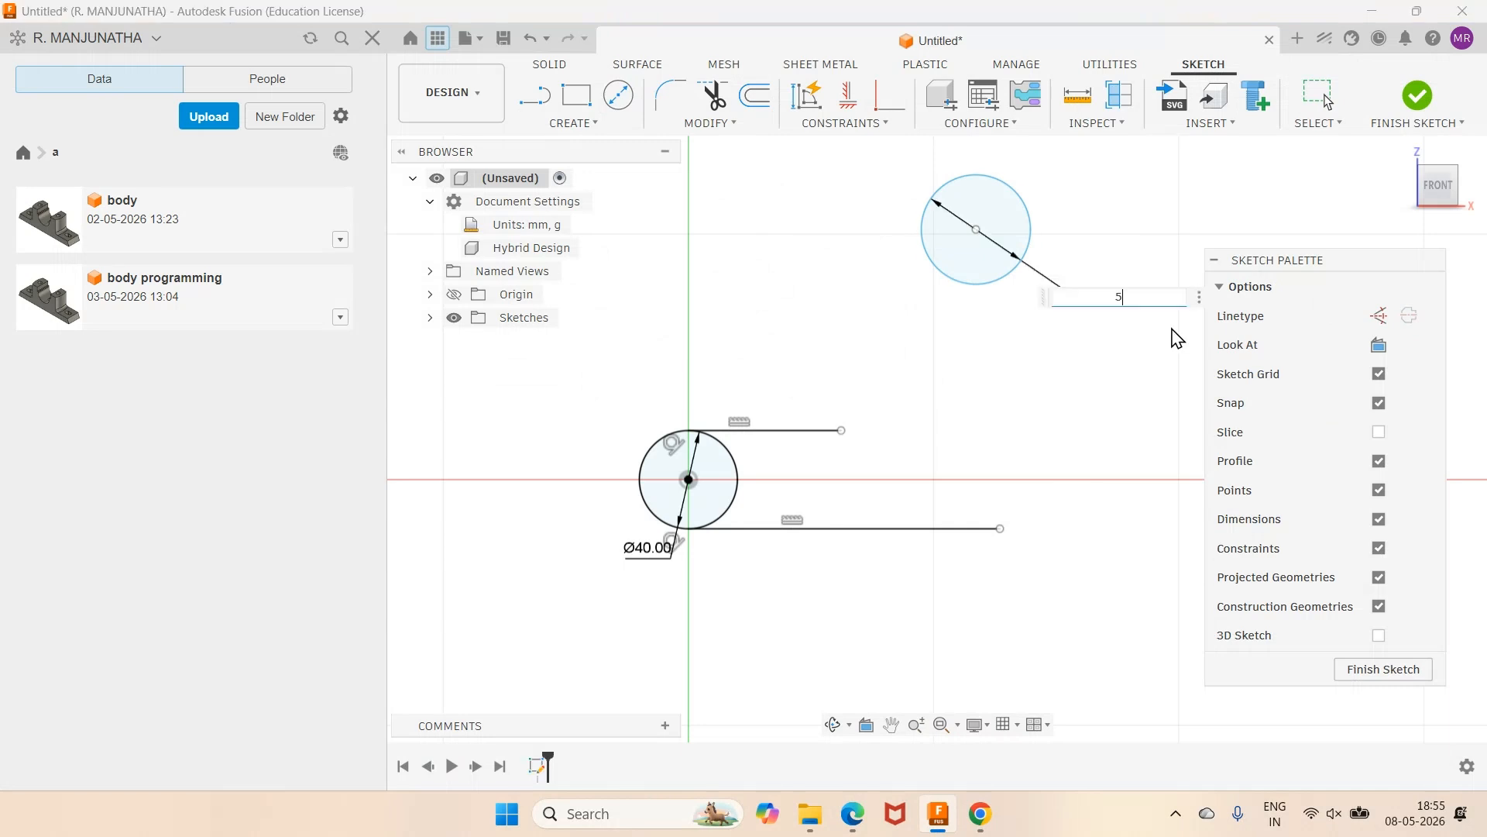
pyautogui.write('0')
pyautogui.press('Return')
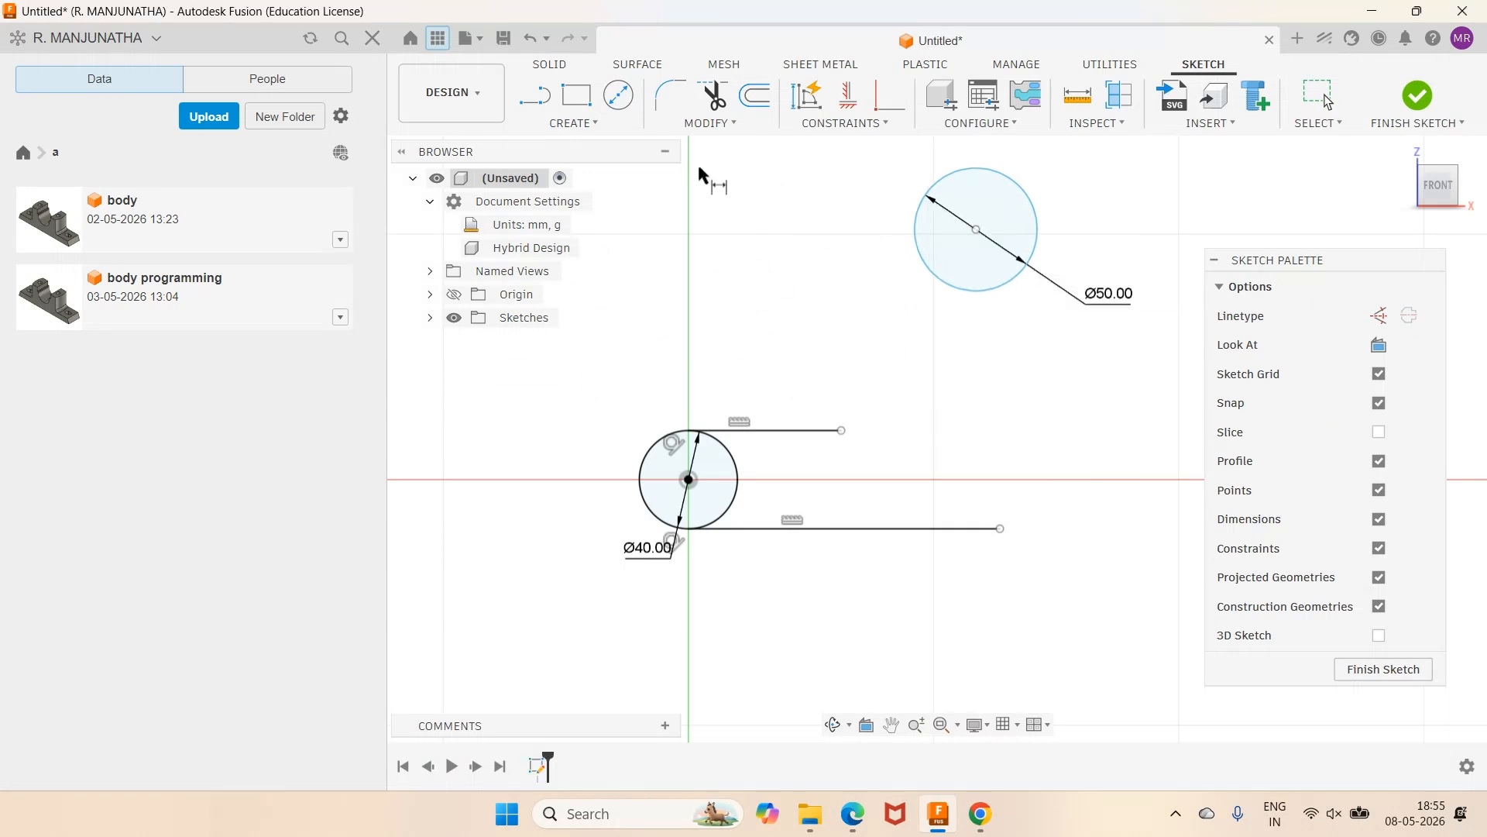
# Dimension the vertical distance from the upper circle's centre to the lower horizontal line to 100 mm.
pyautogui.click(977, 294)
pyautogui.click(959, 531)
pyautogui.click(1121, 449)
pyautogui.write('100')
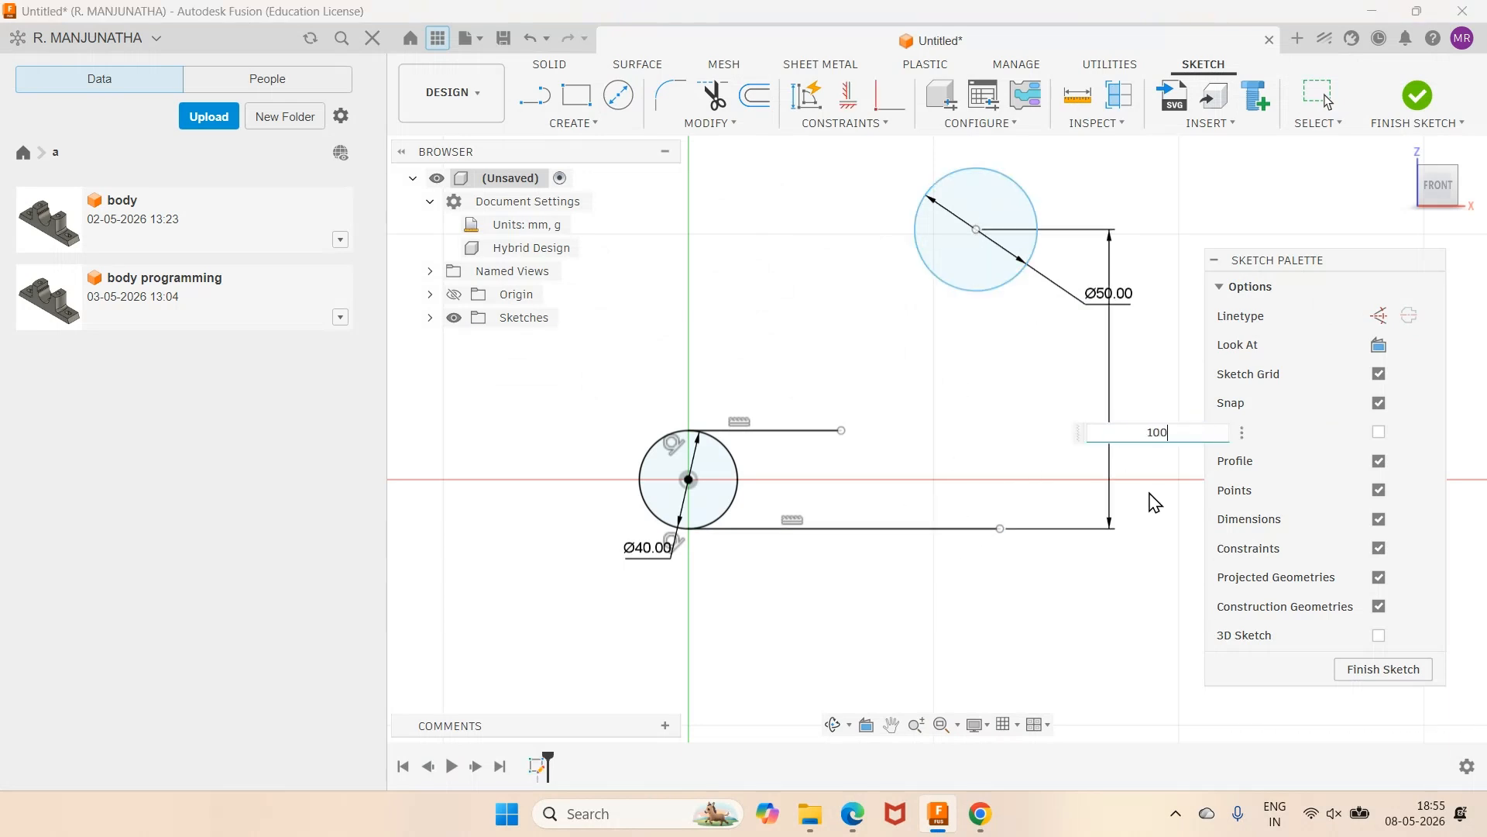
pyautogui.press('Return')
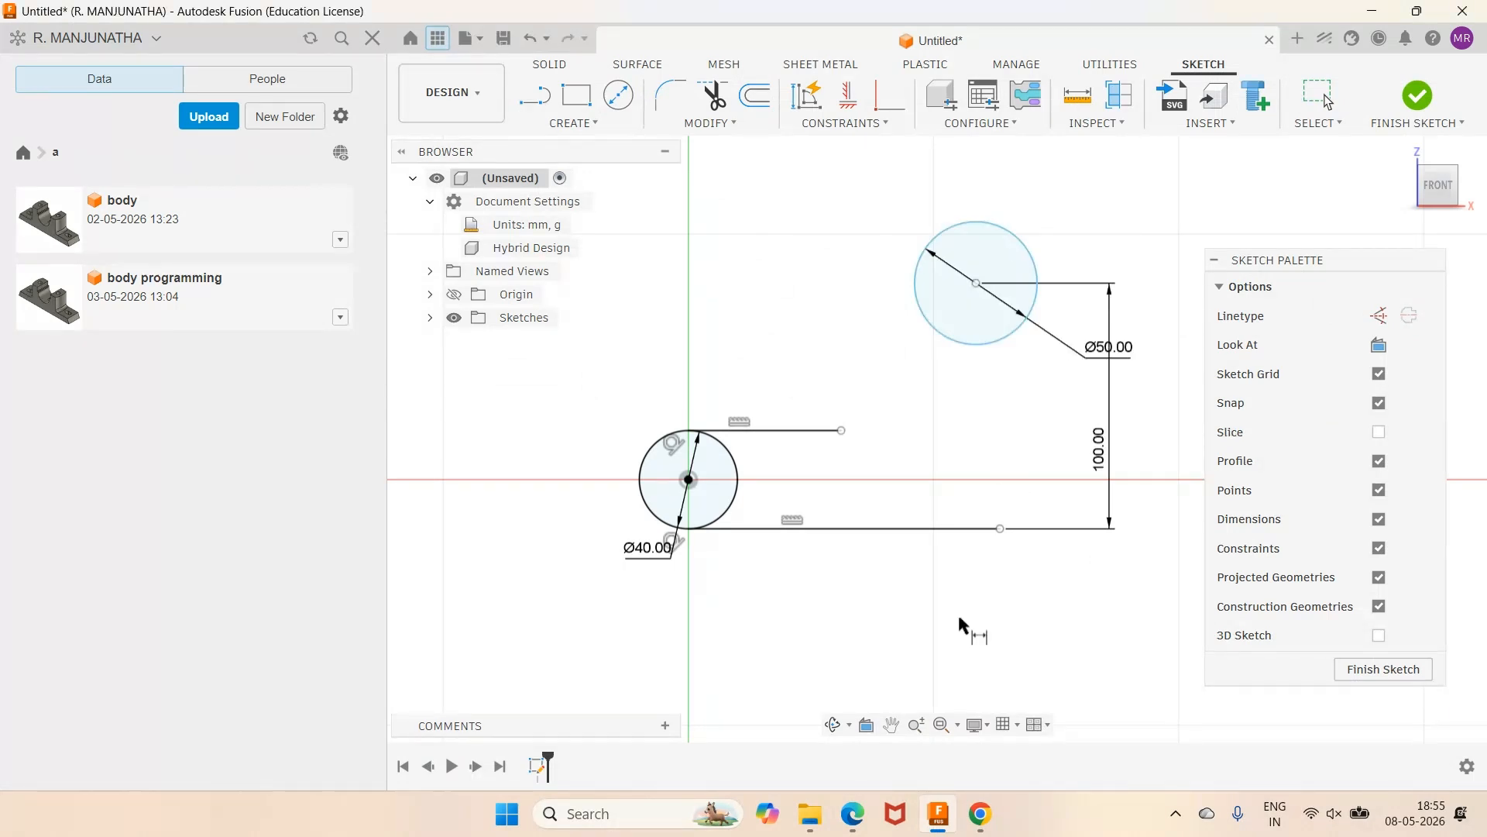
# Set the horizontal distance between the two circles' centres to 100 mm, checking the bracket drawing in 2D Sketch.pdf.
pyautogui.click(855, 813)
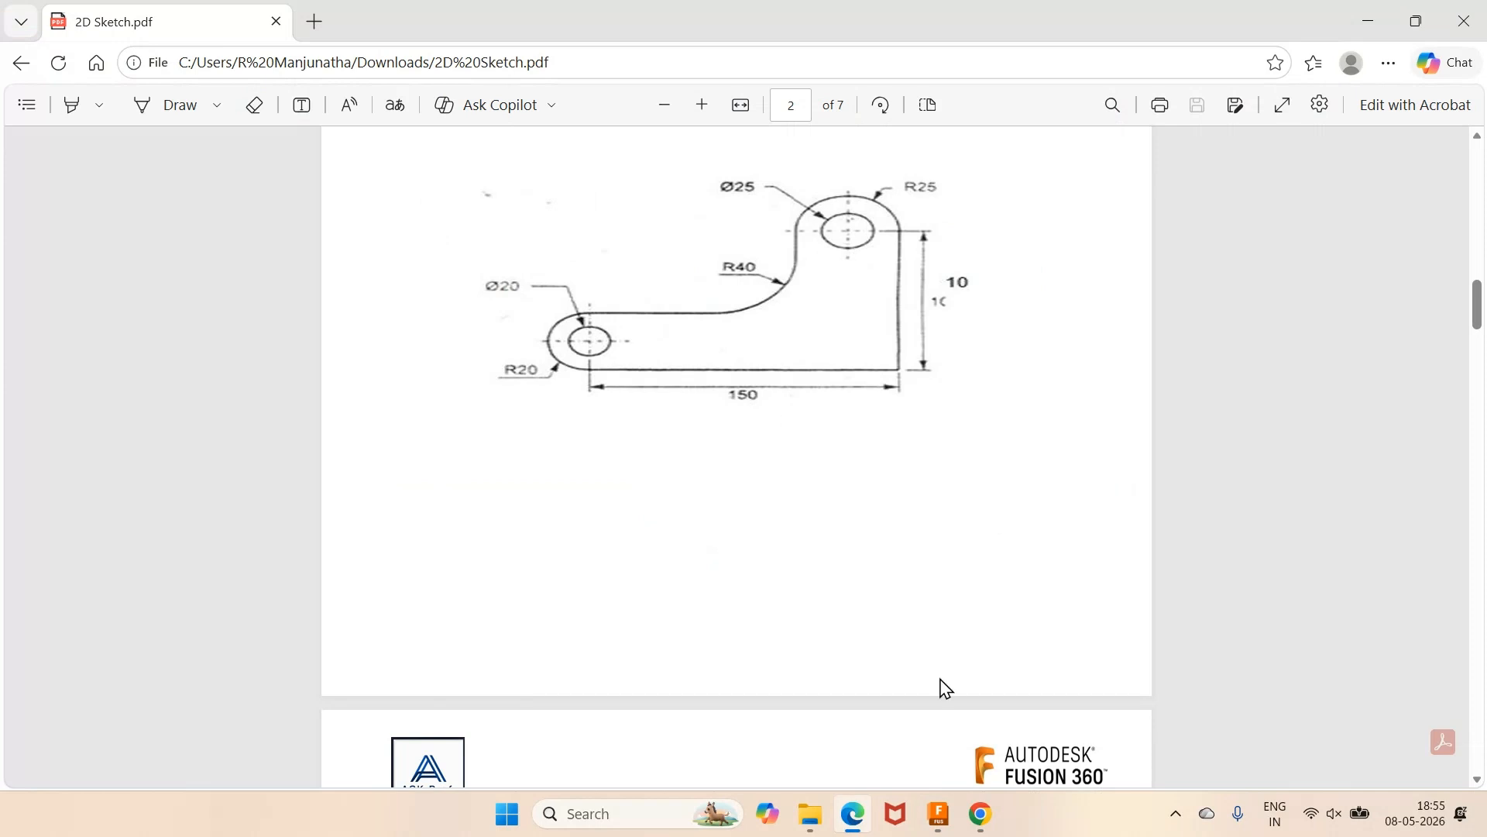
pyautogui.click(938, 814)
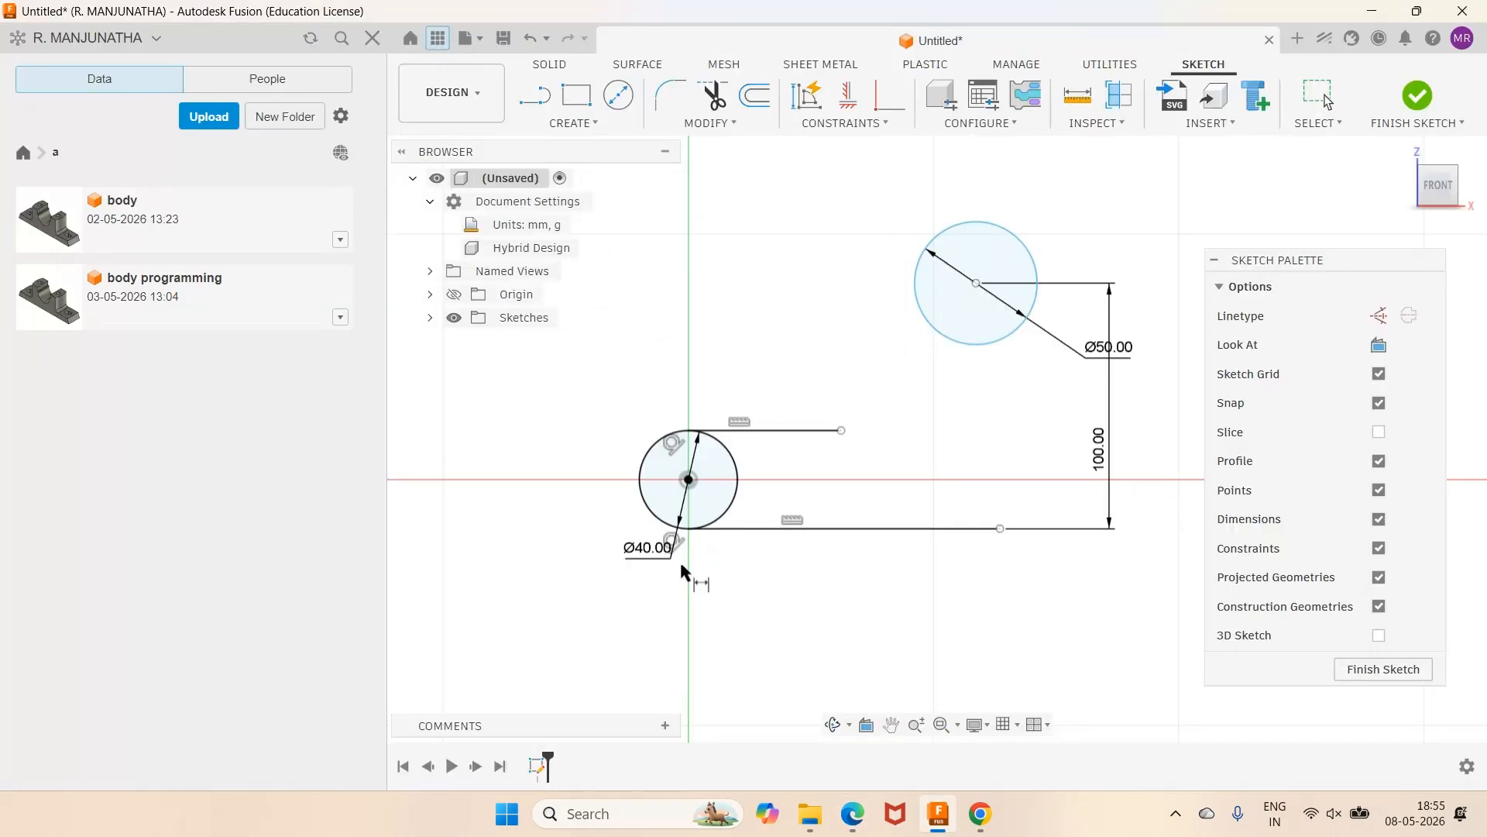
pyautogui.click(653, 515)
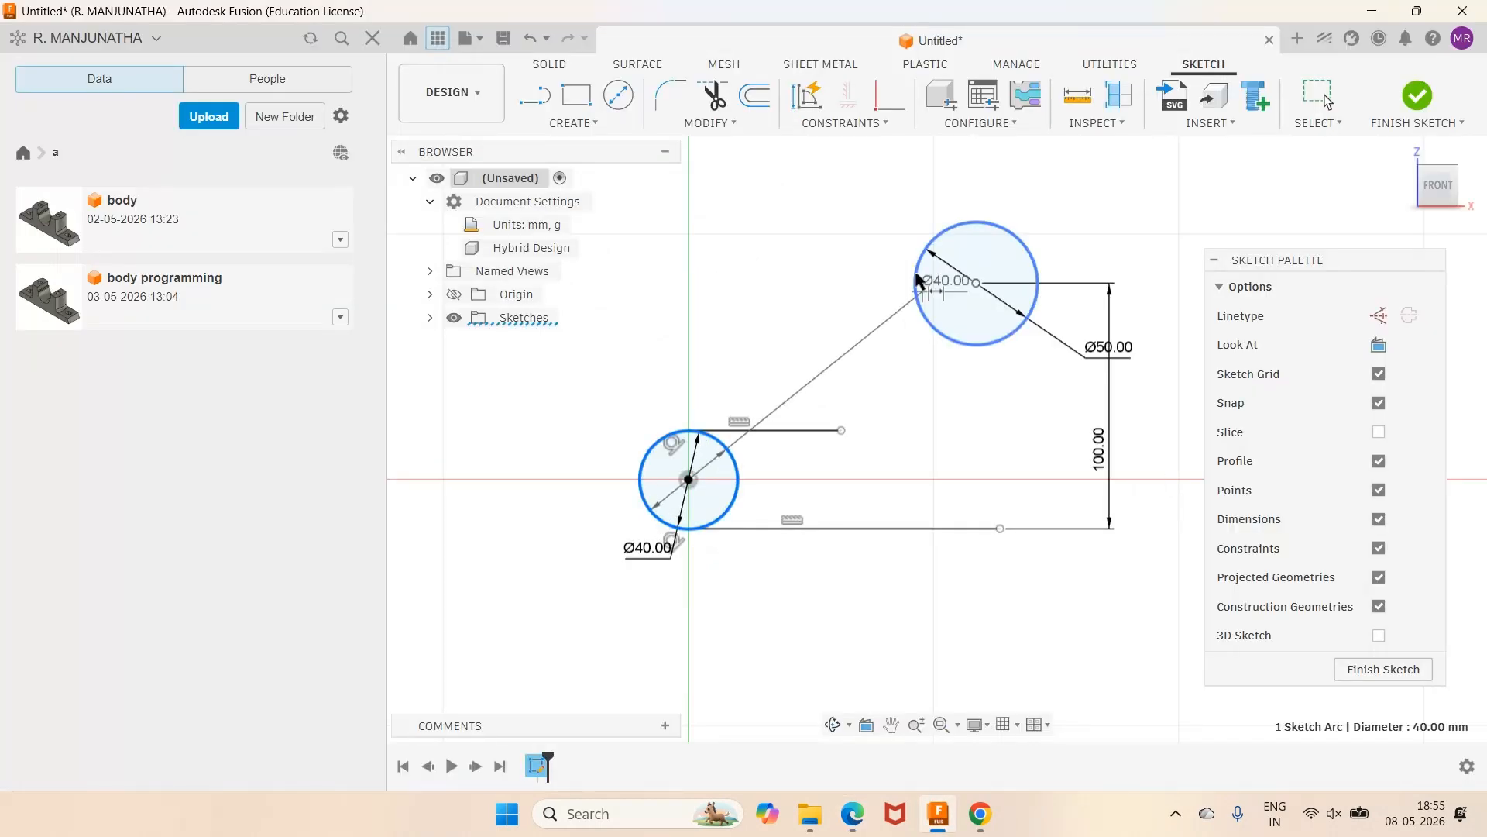
pyautogui.click(975, 283)
pyautogui.click(879, 192)
pyautogui.write('100')
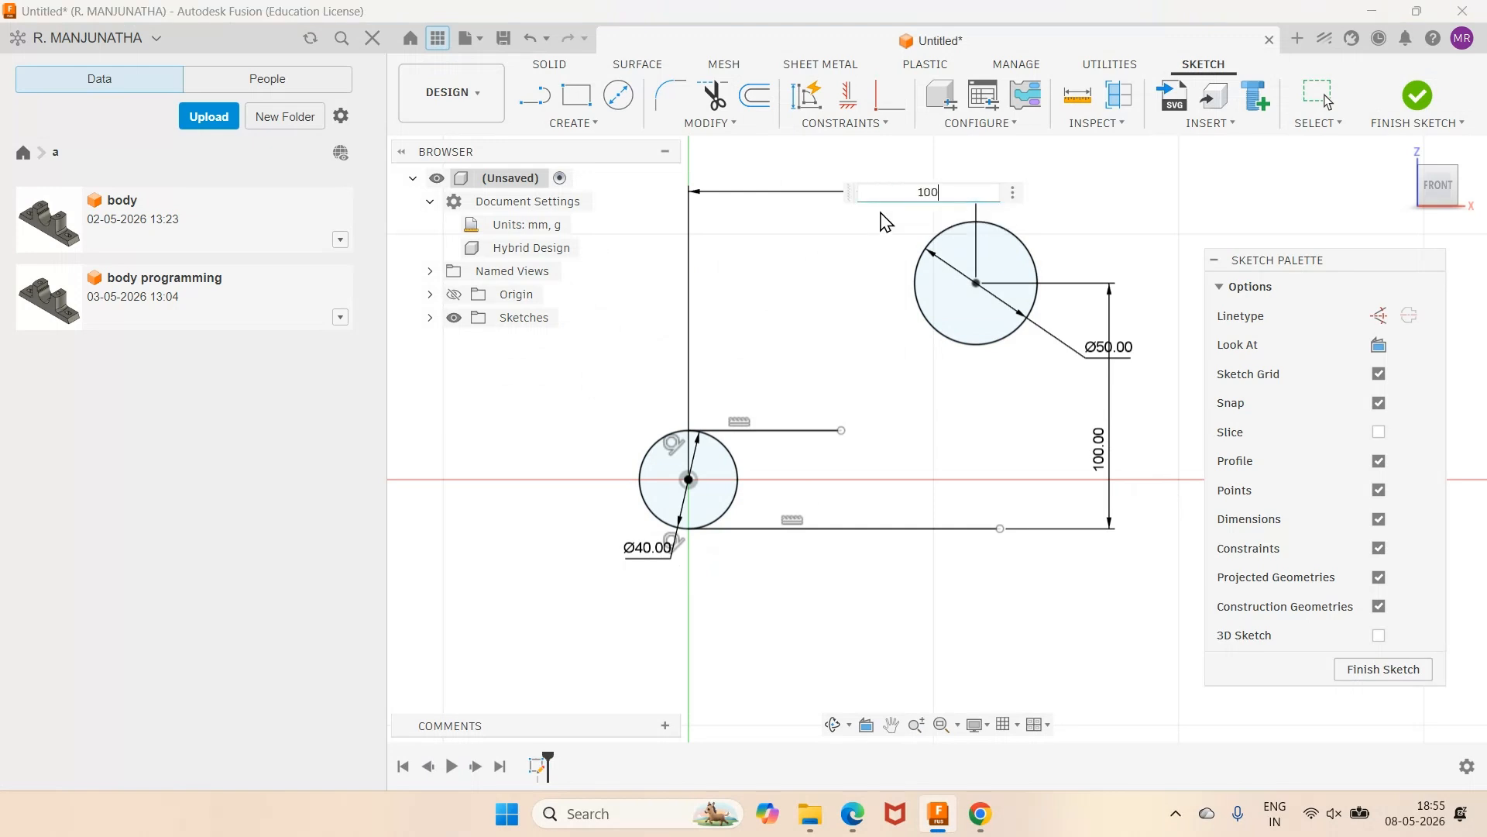
pyautogui.press('Return')
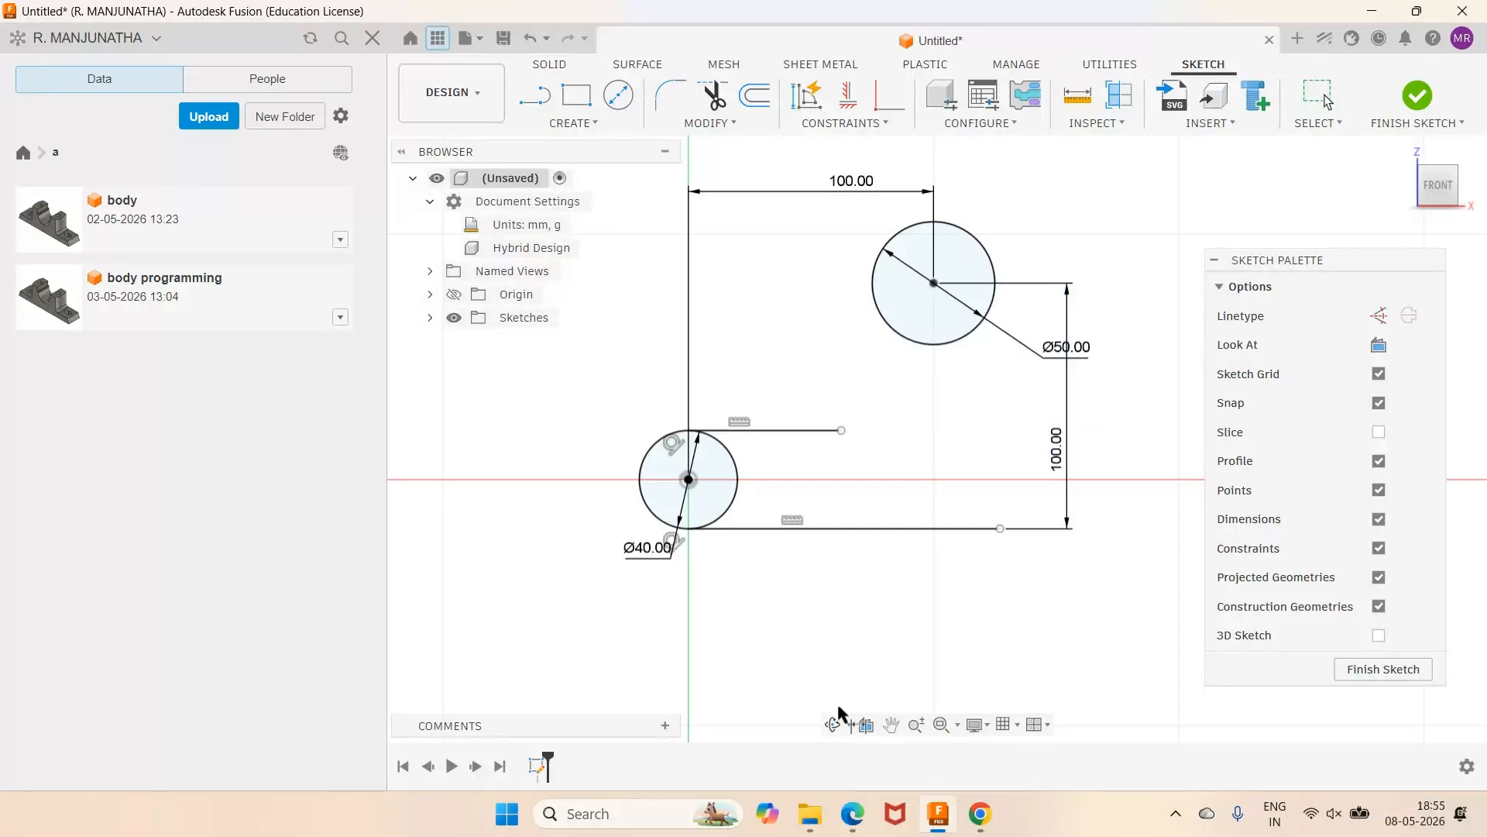
pyautogui.click(852, 814)
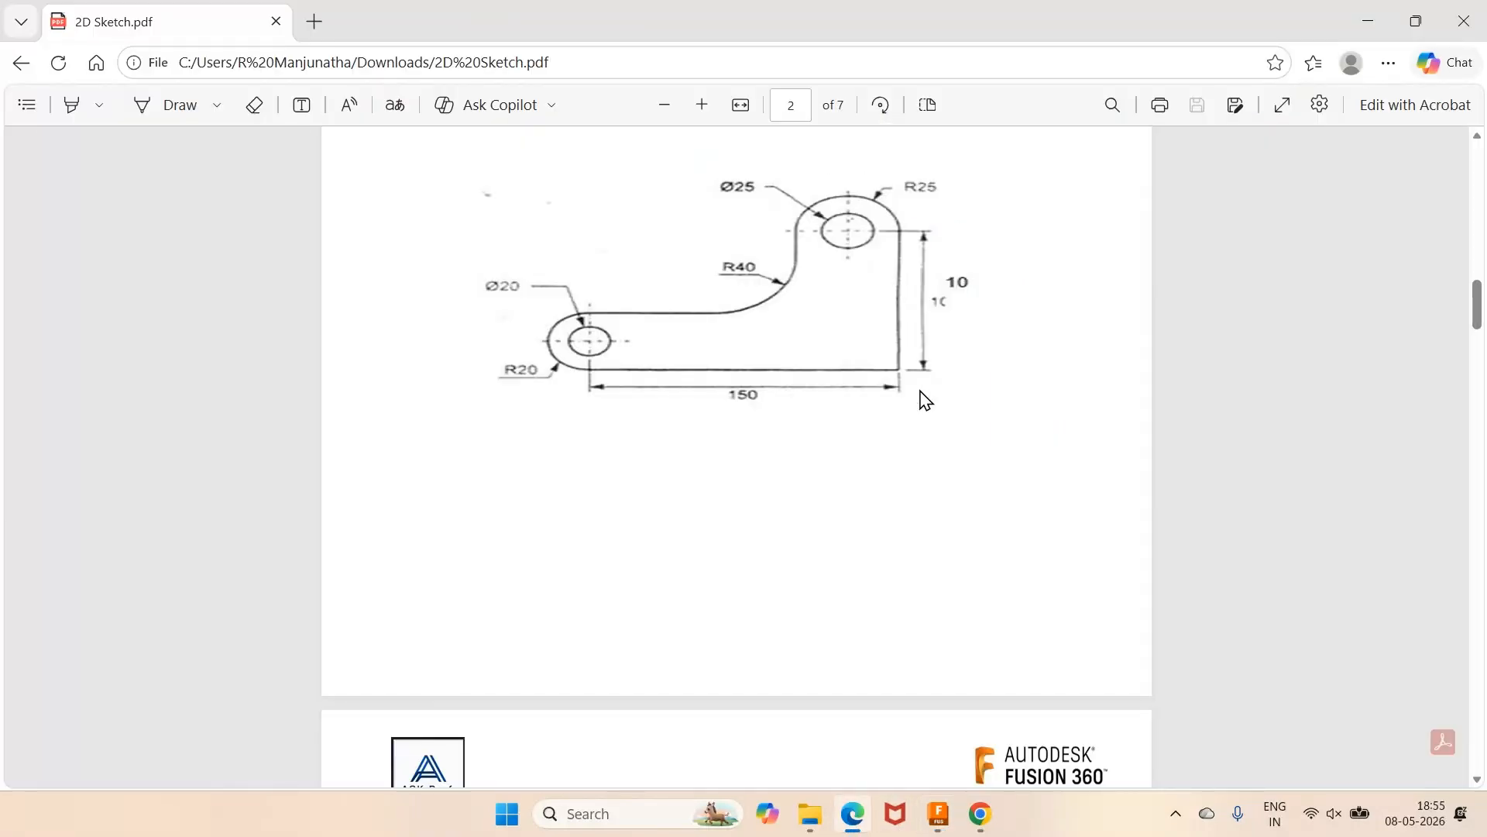
pyautogui.click(938, 813)
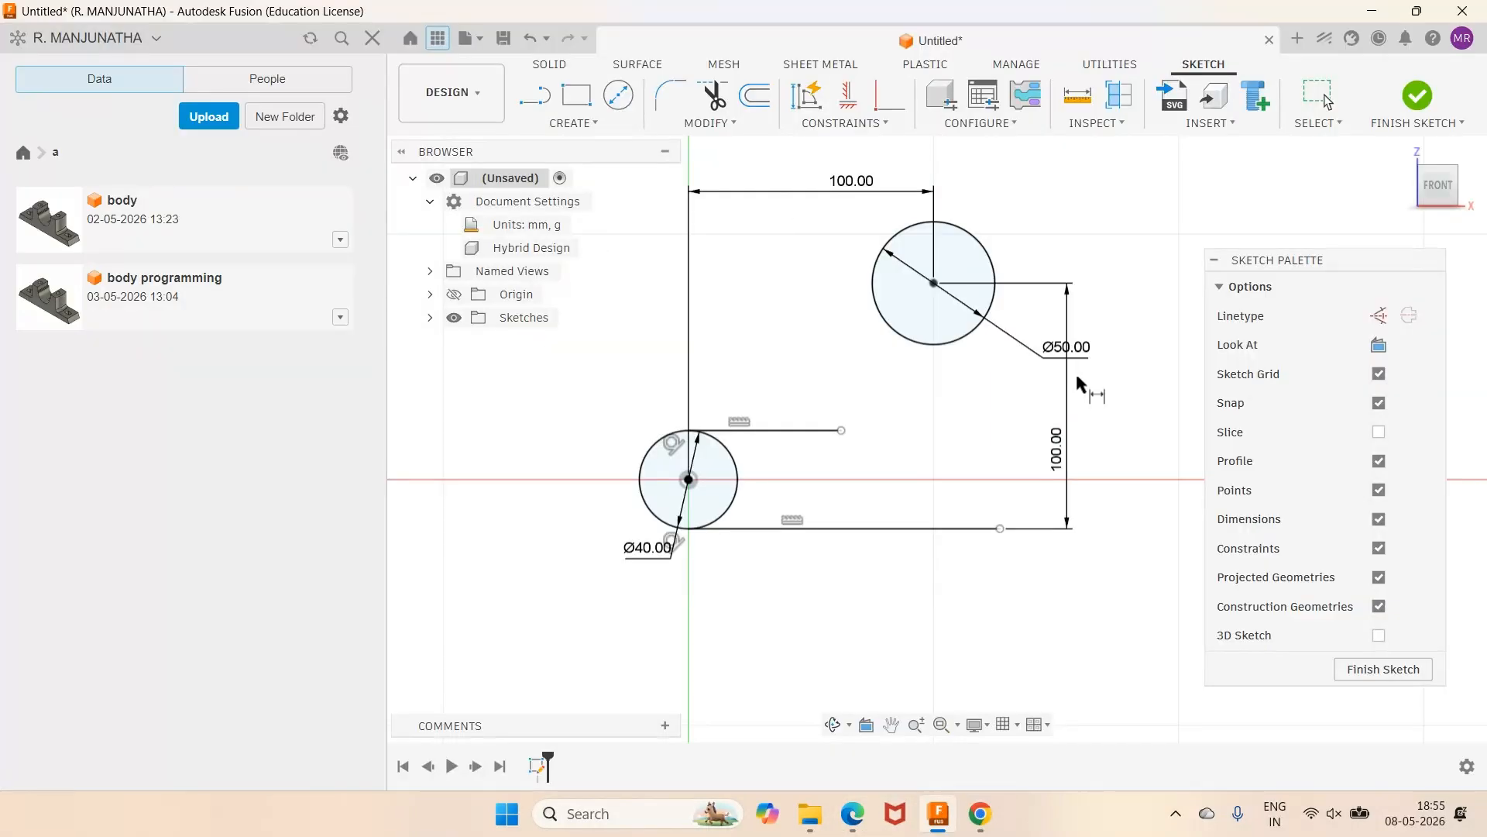
# Draw a vertical line about 186 mm long to the right of the upper circle and make it tangent to that circle.
pyautogui.press('l')
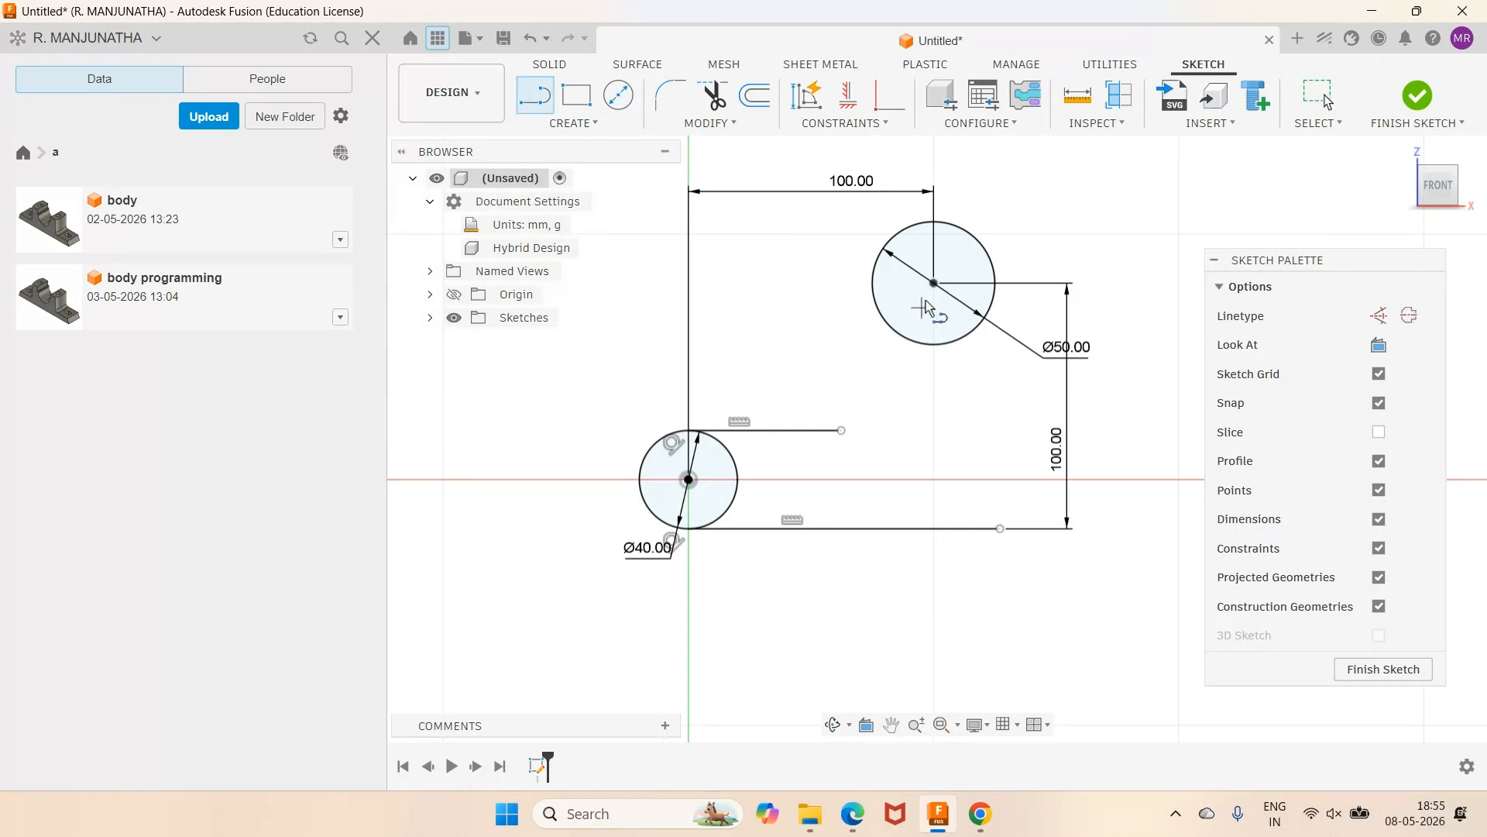
pyautogui.click(1021, 206)
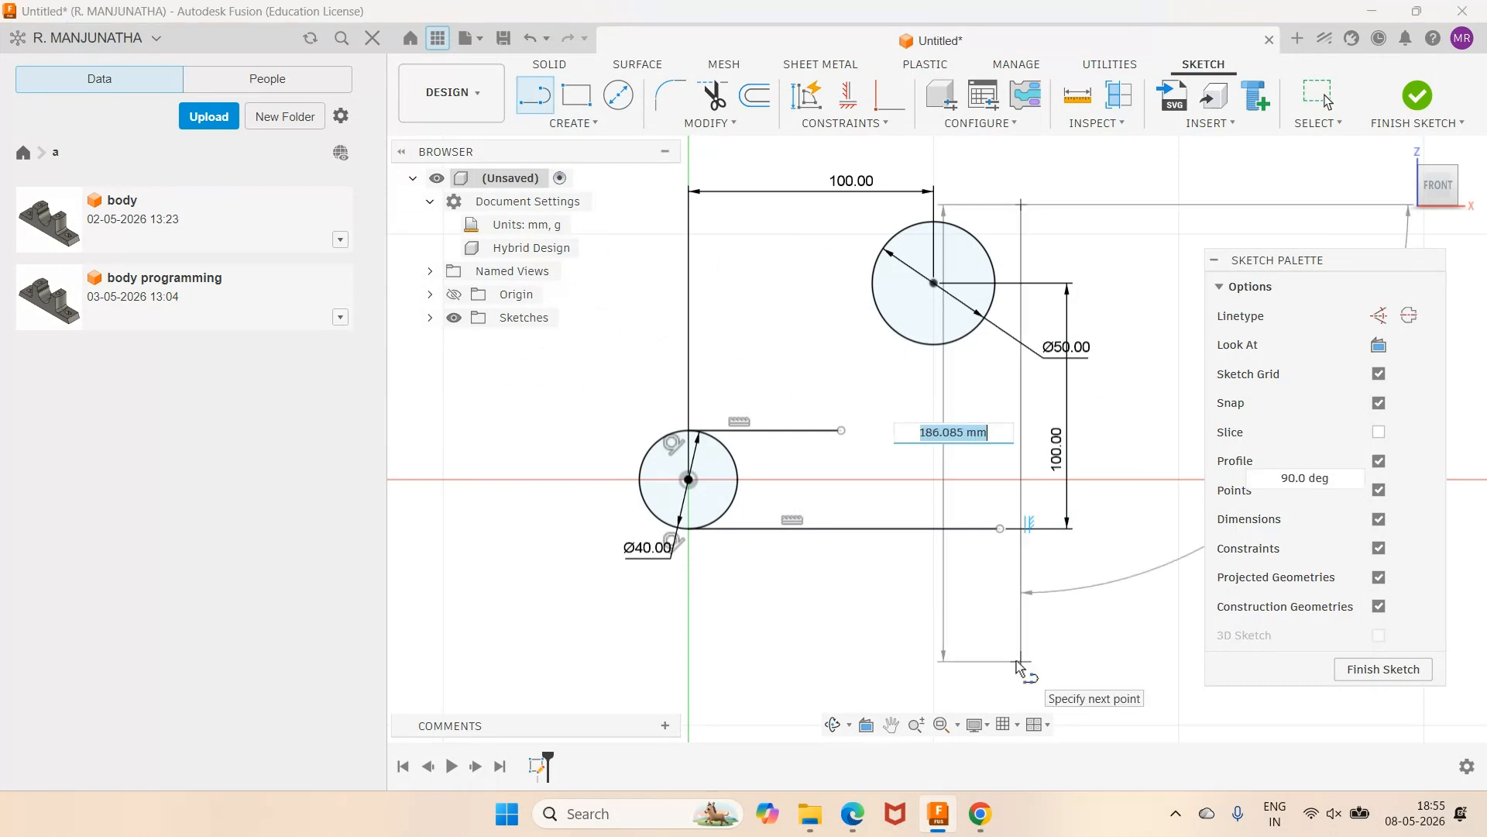
pyautogui.click(1019, 661)
pyautogui.press('Escape')
pyautogui.click(843, 123)
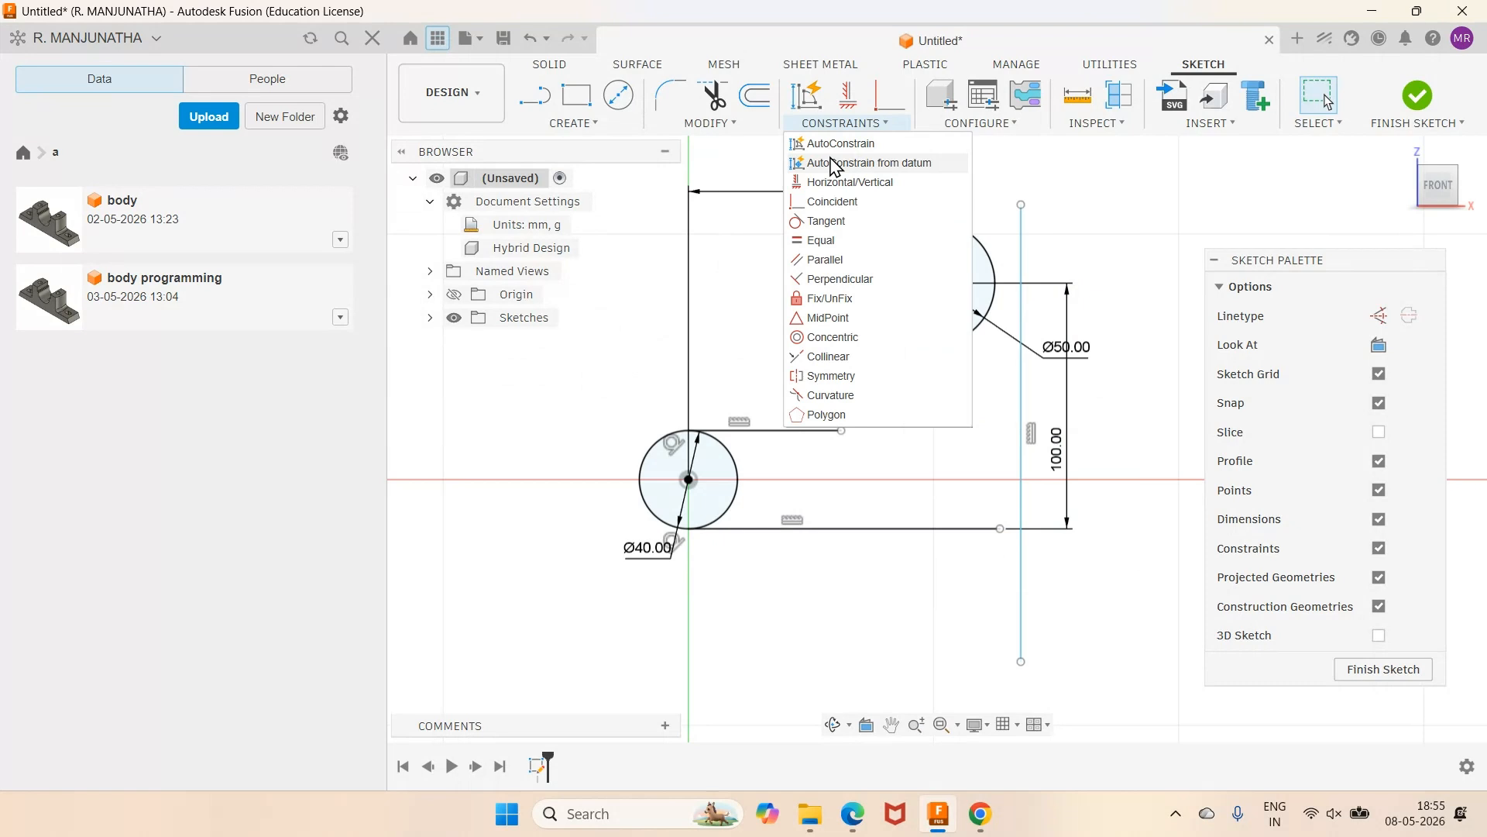
pyautogui.click(828, 201)
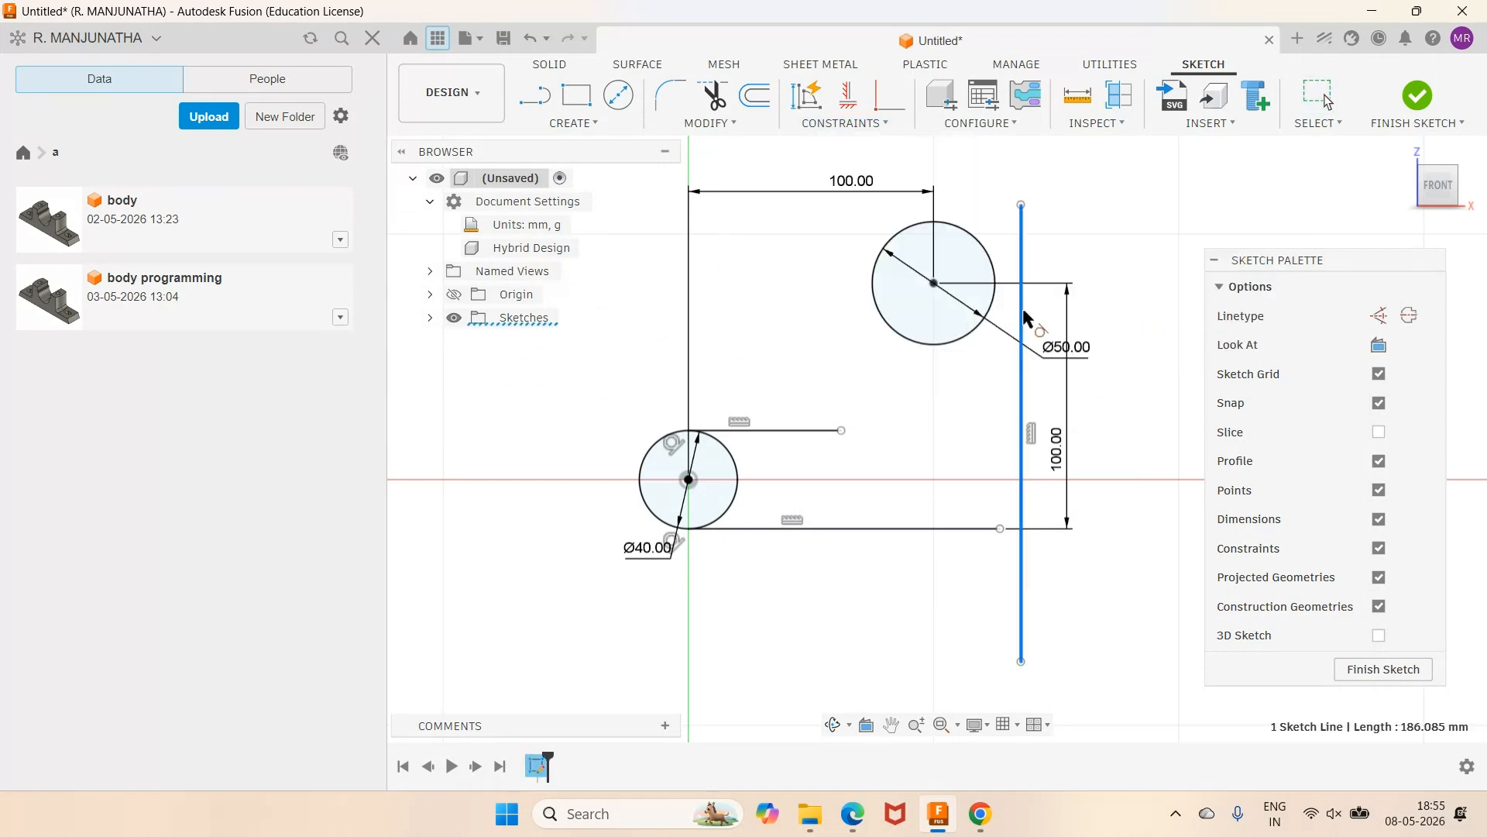
pyautogui.click(950, 344)
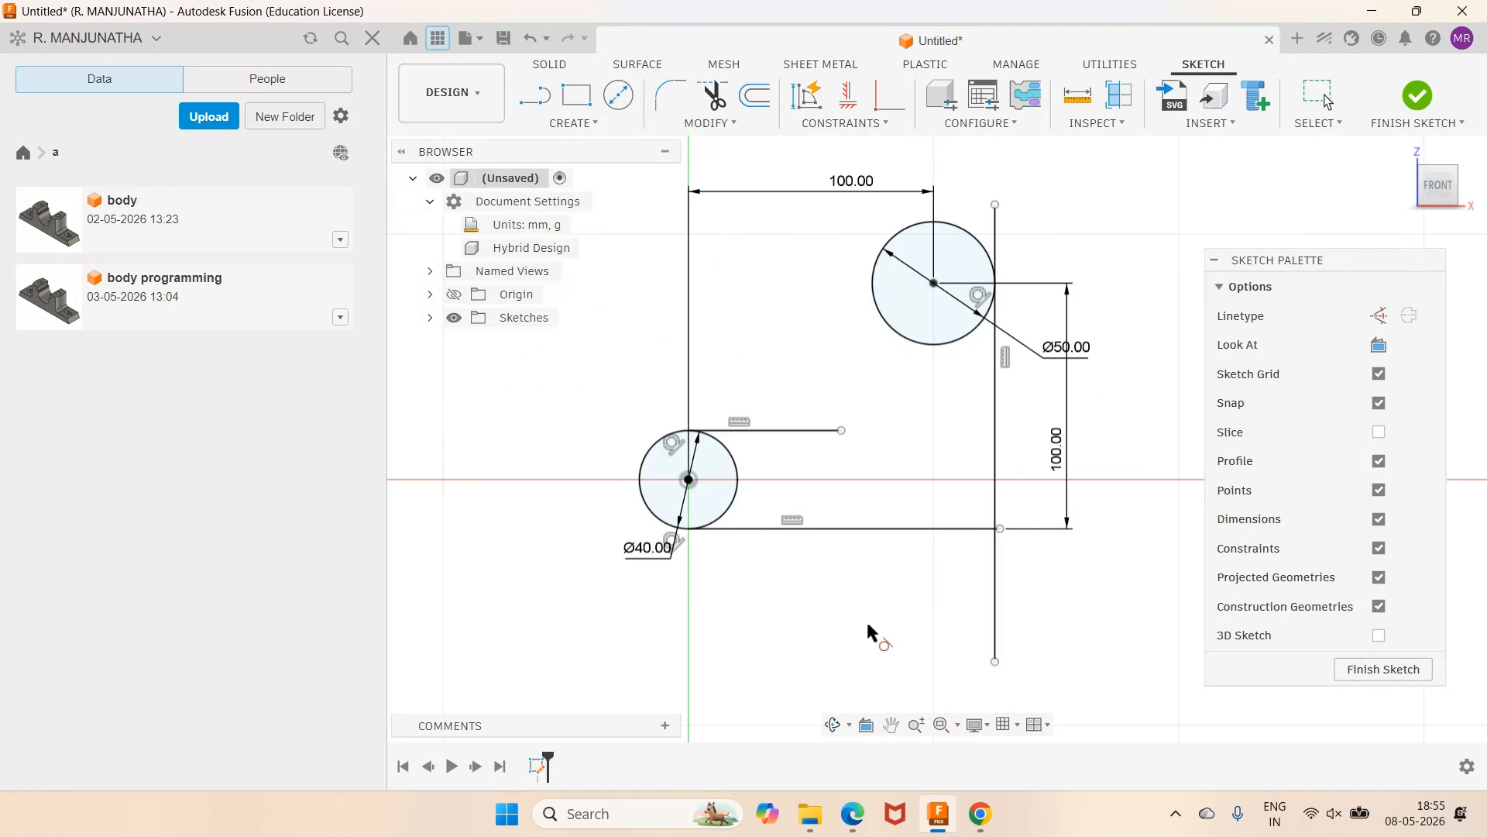
# Draw a vertical line to the left of the upper circle and make it tangent to that circle.
pyautogui.click(535, 96)
pyautogui.click(853, 215)
pyautogui.click(854, 471)
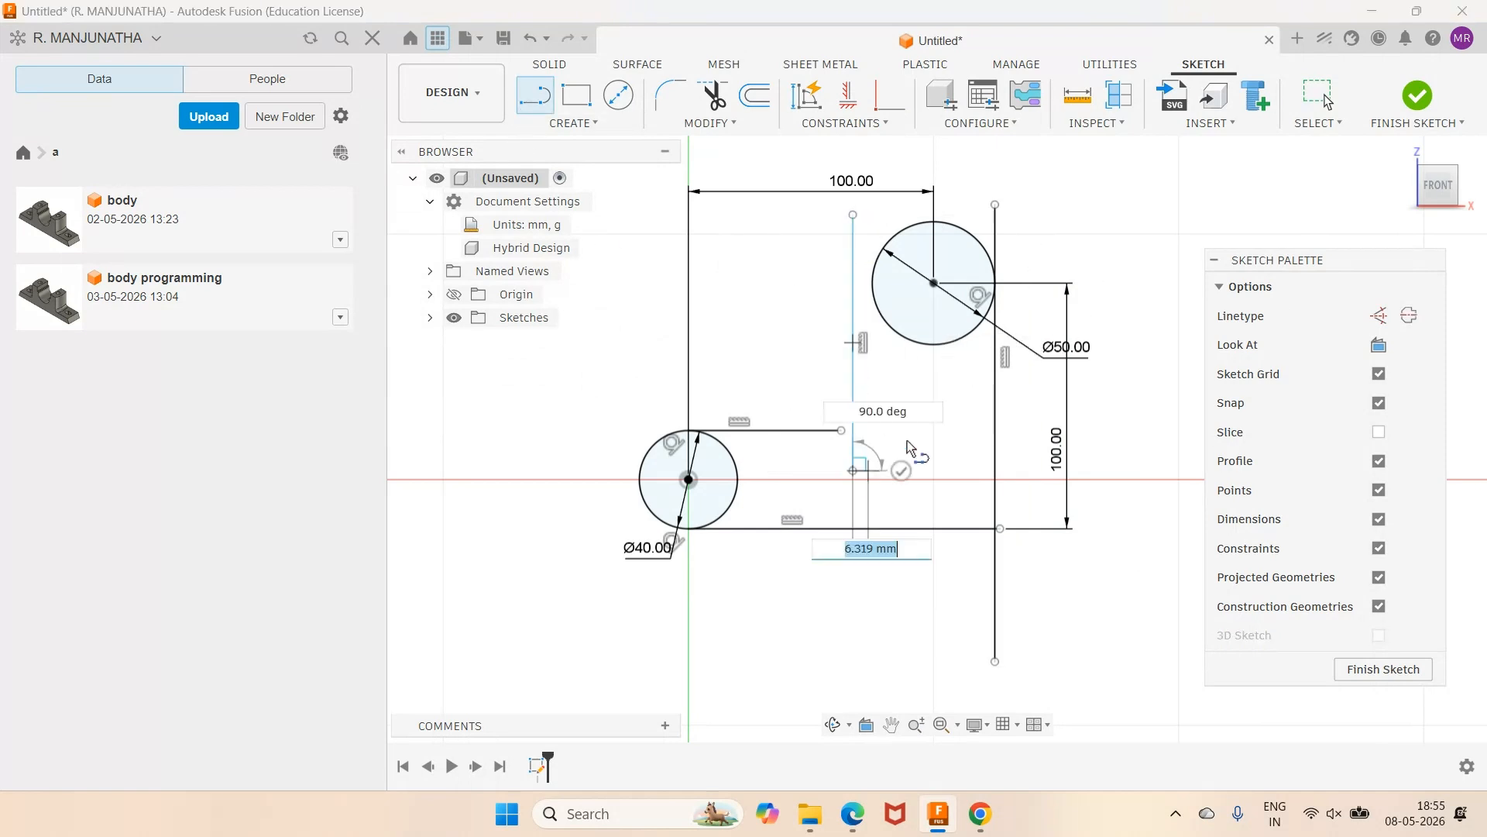
pyautogui.press('Escape')
pyautogui.click(746, 126)
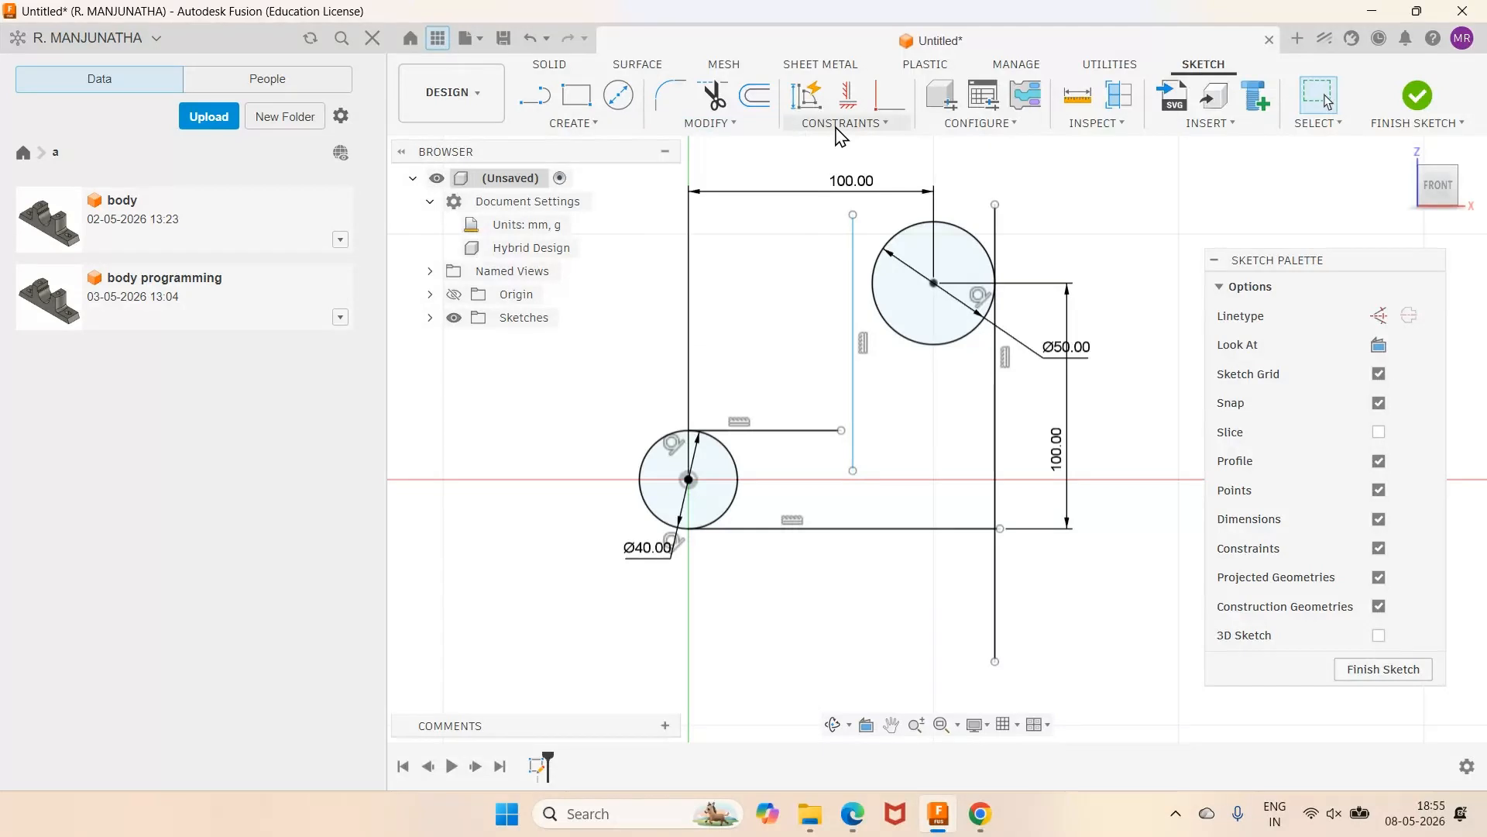
pyautogui.click(850, 319)
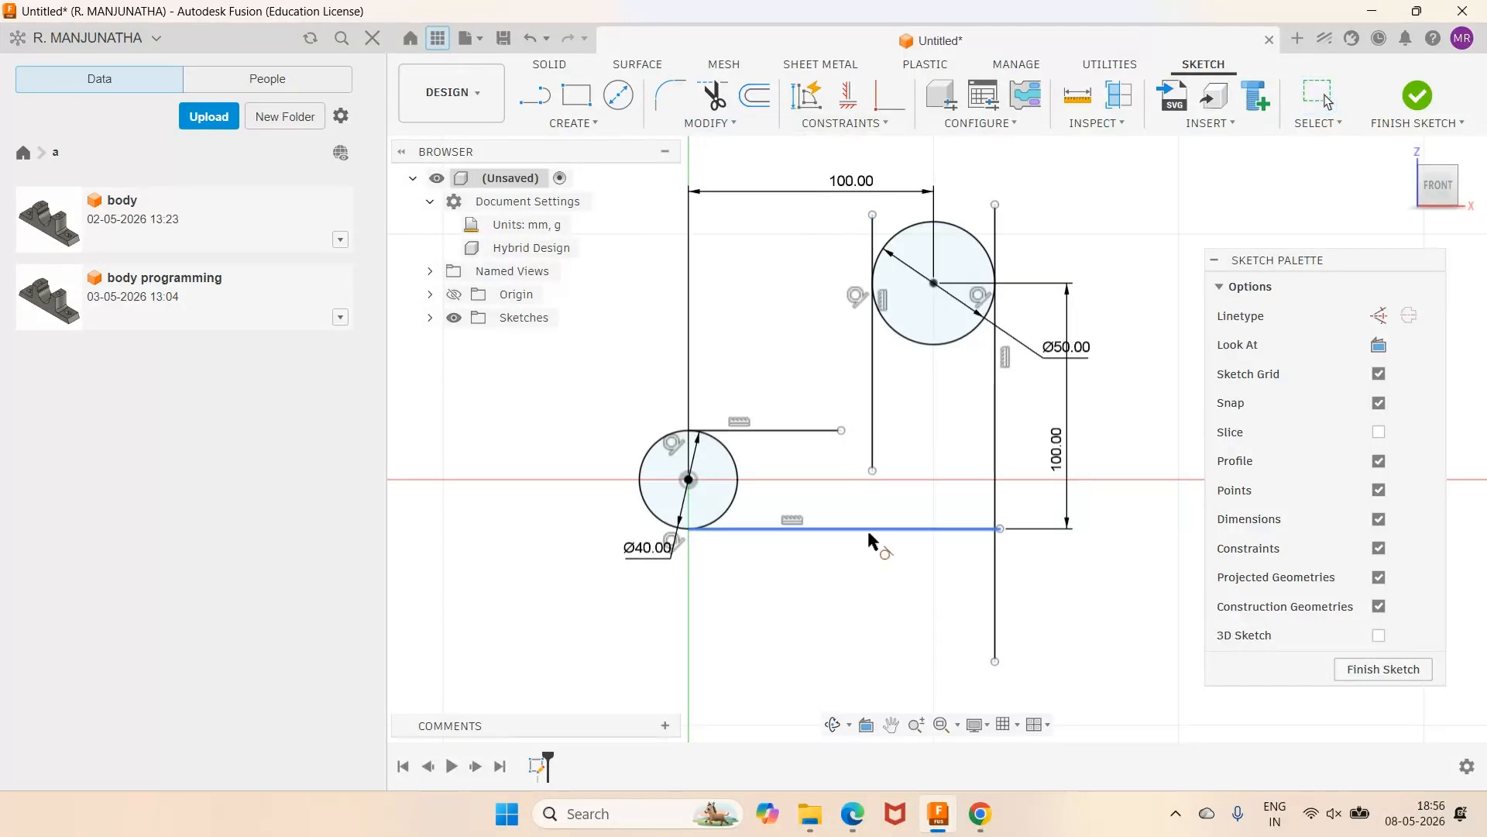
# Check the bracket drawing in 2D Sketch.pdf and trim the overhanging line ends at the outline's lower-right corner.
pyautogui.click(851, 826)
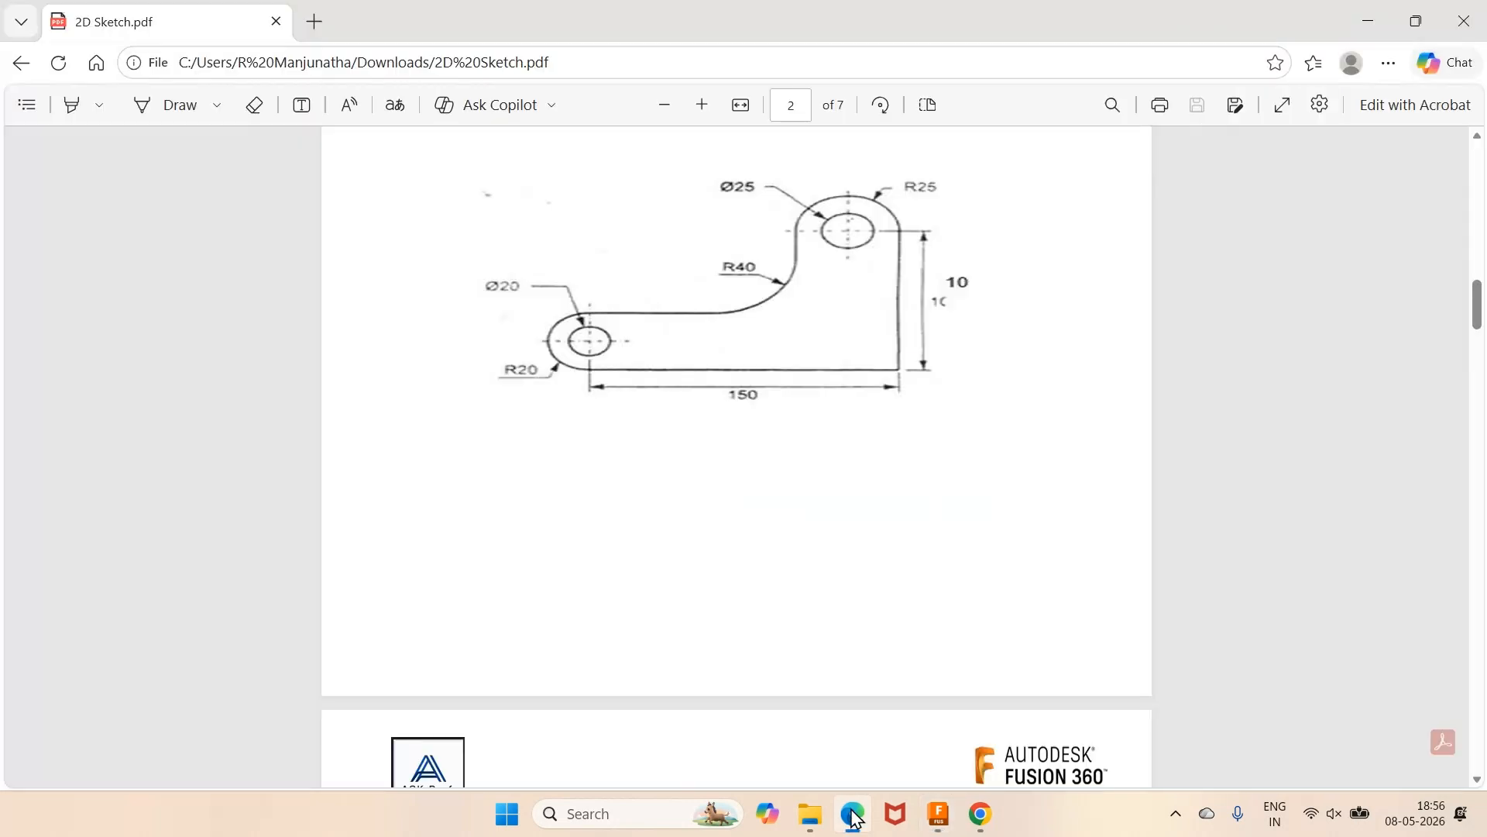
pyautogui.hotkey('alt', 'Tab')
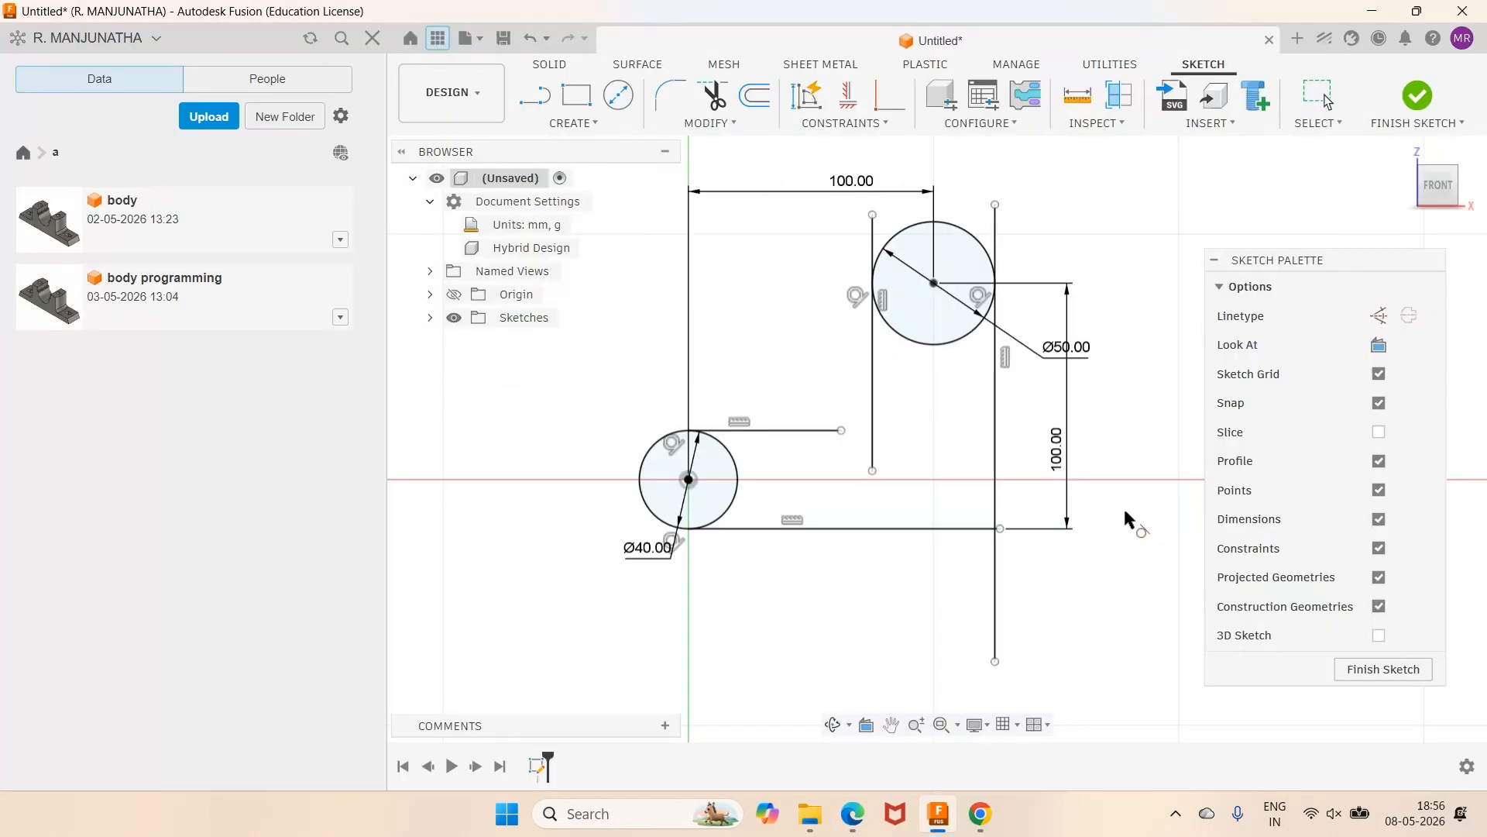
pyautogui.scroll(6, 1032, 541)
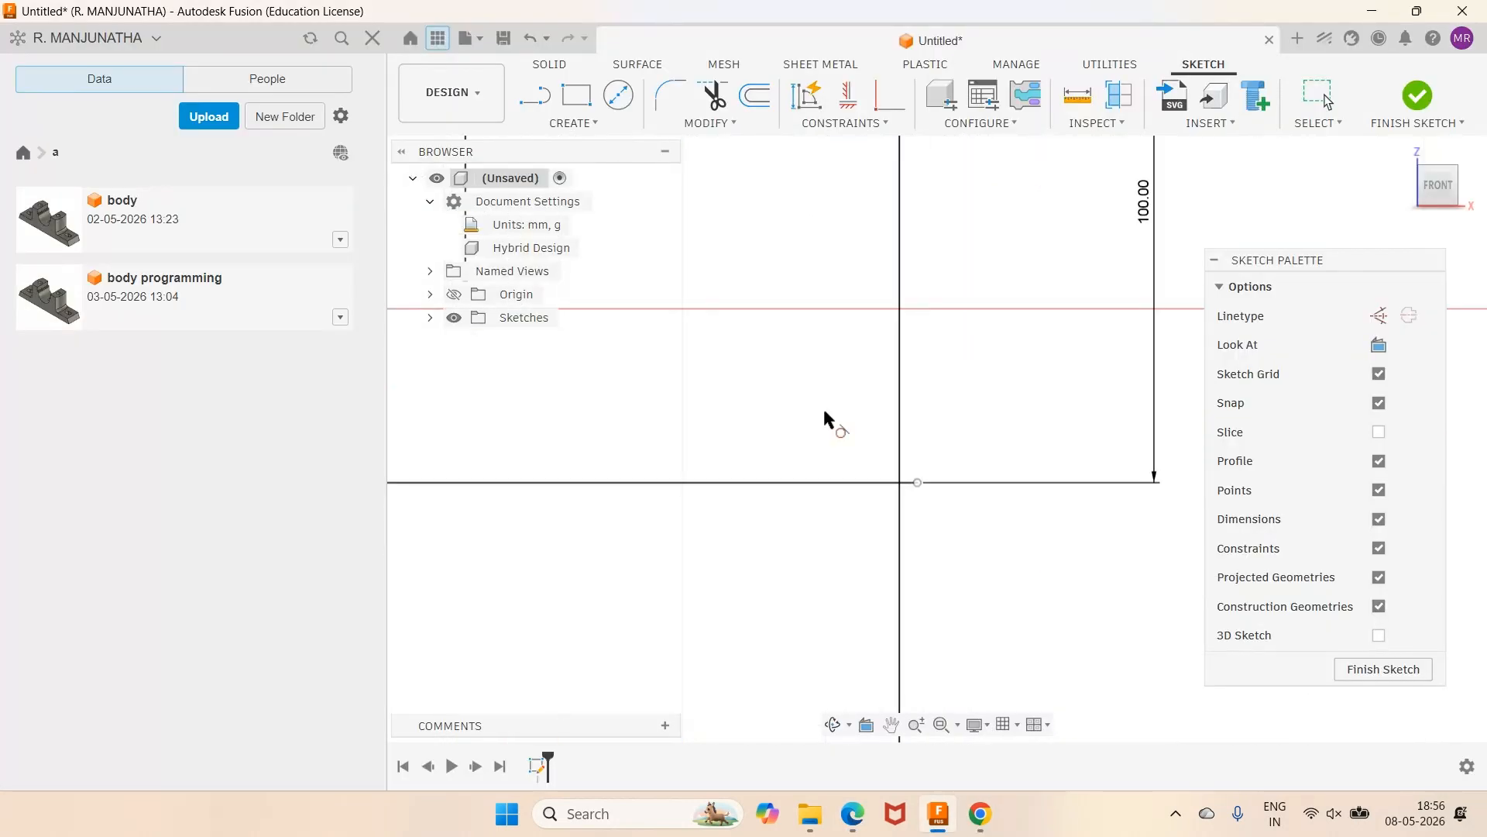
pyautogui.click(713, 94)
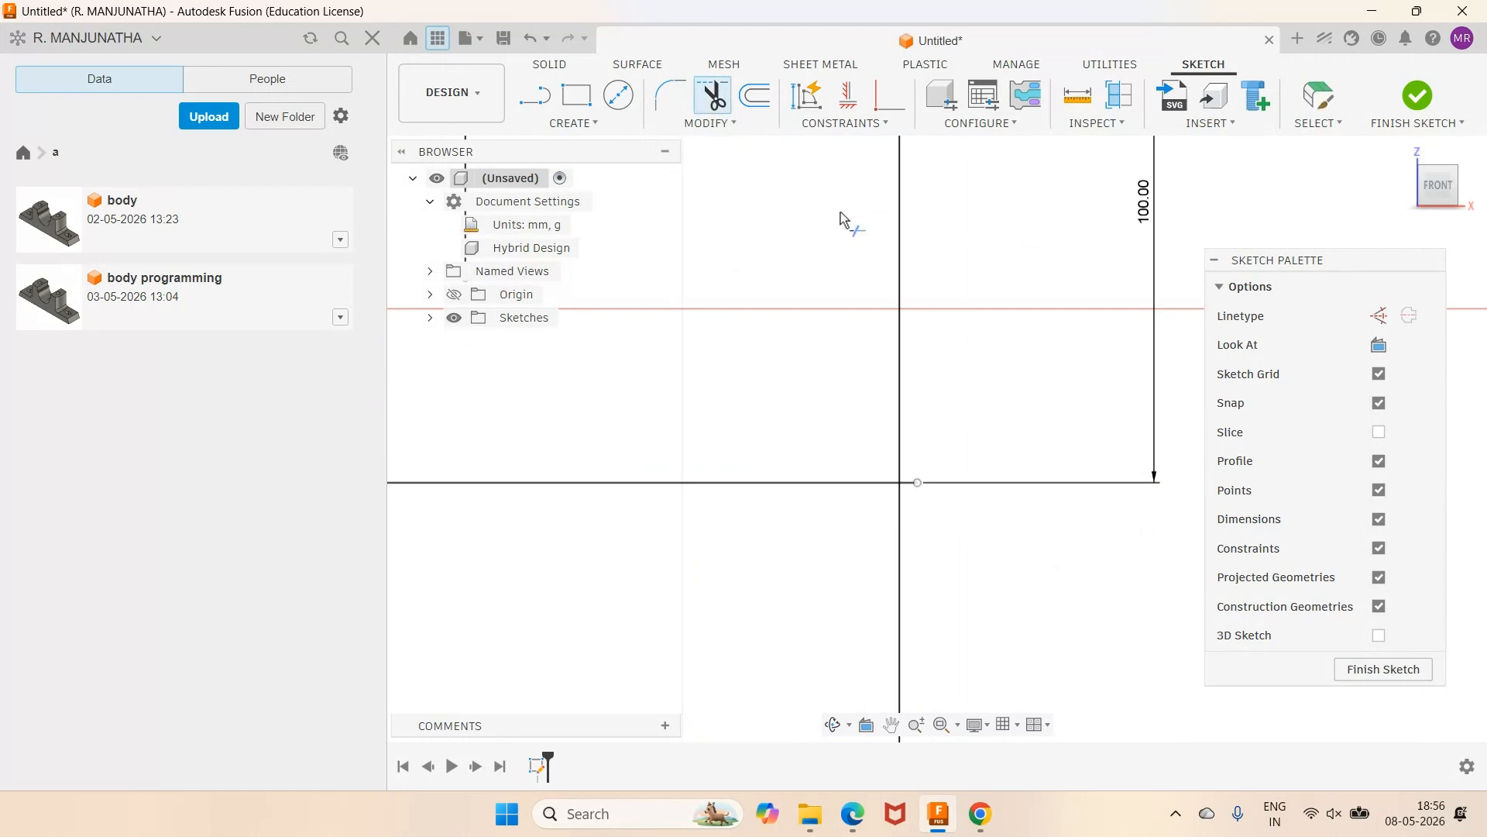
pyautogui.click(899, 522)
# Trim the lower half of the 50 mm circle and the ends of both vertical lines above their tangent points.
pyautogui.scroll(-3, 979, 545)
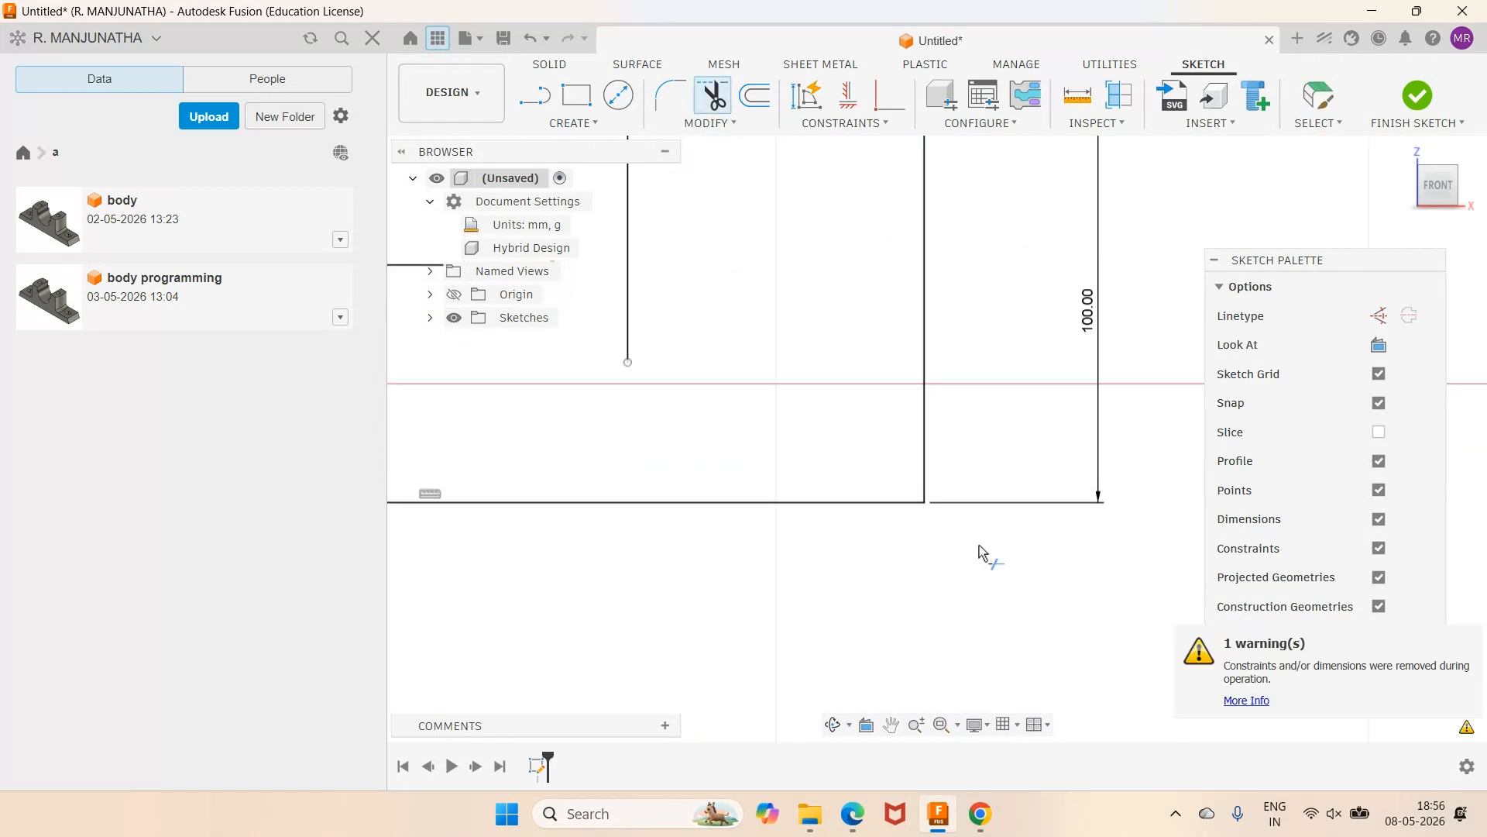
pyautogui.scroll(-3, 980, 545)
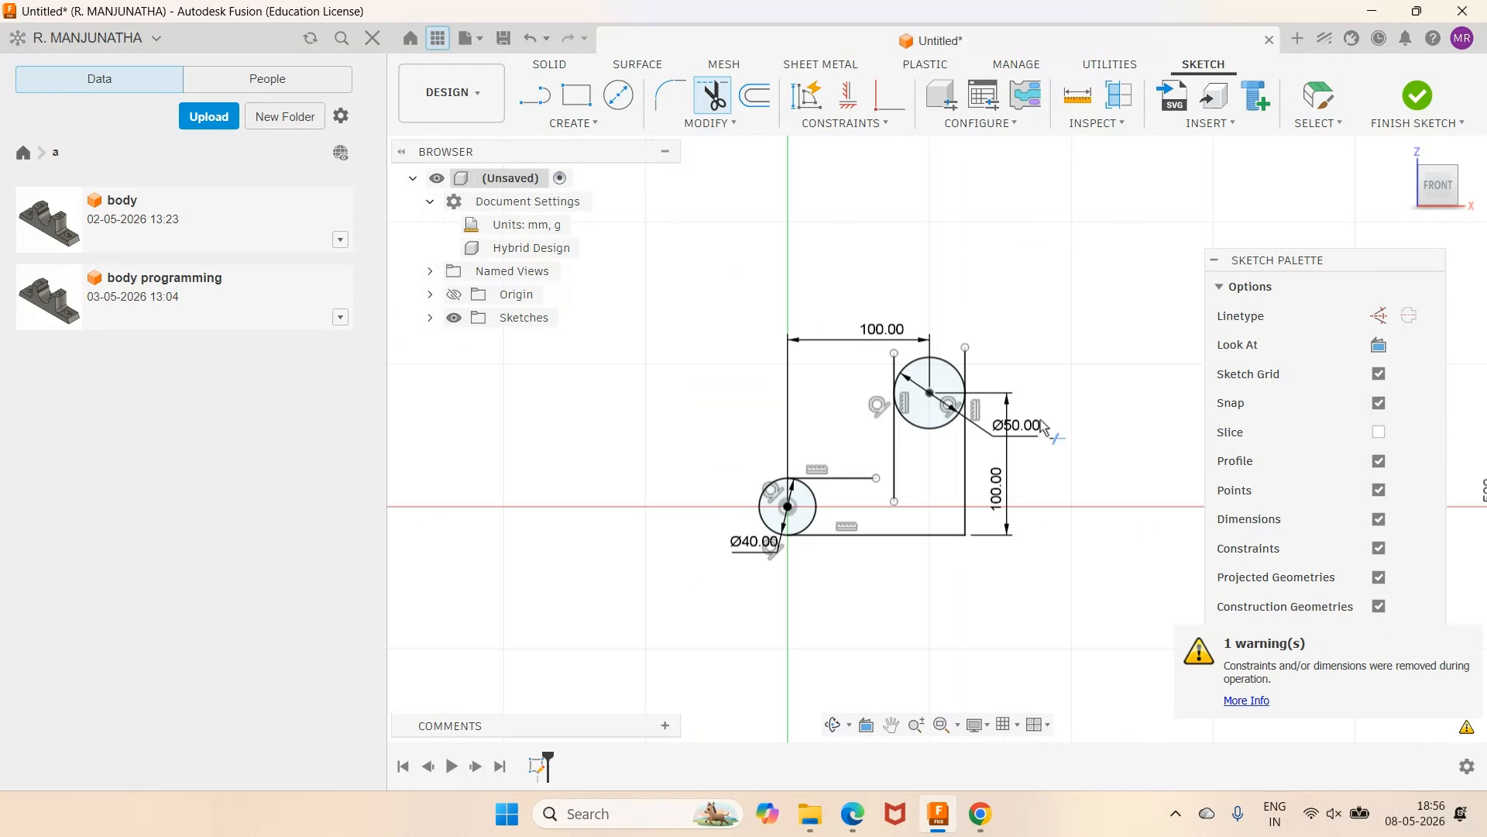
pyautogui.scroll(1, 1020, 333)
pyautogui.scroll(2, 1021, 333)
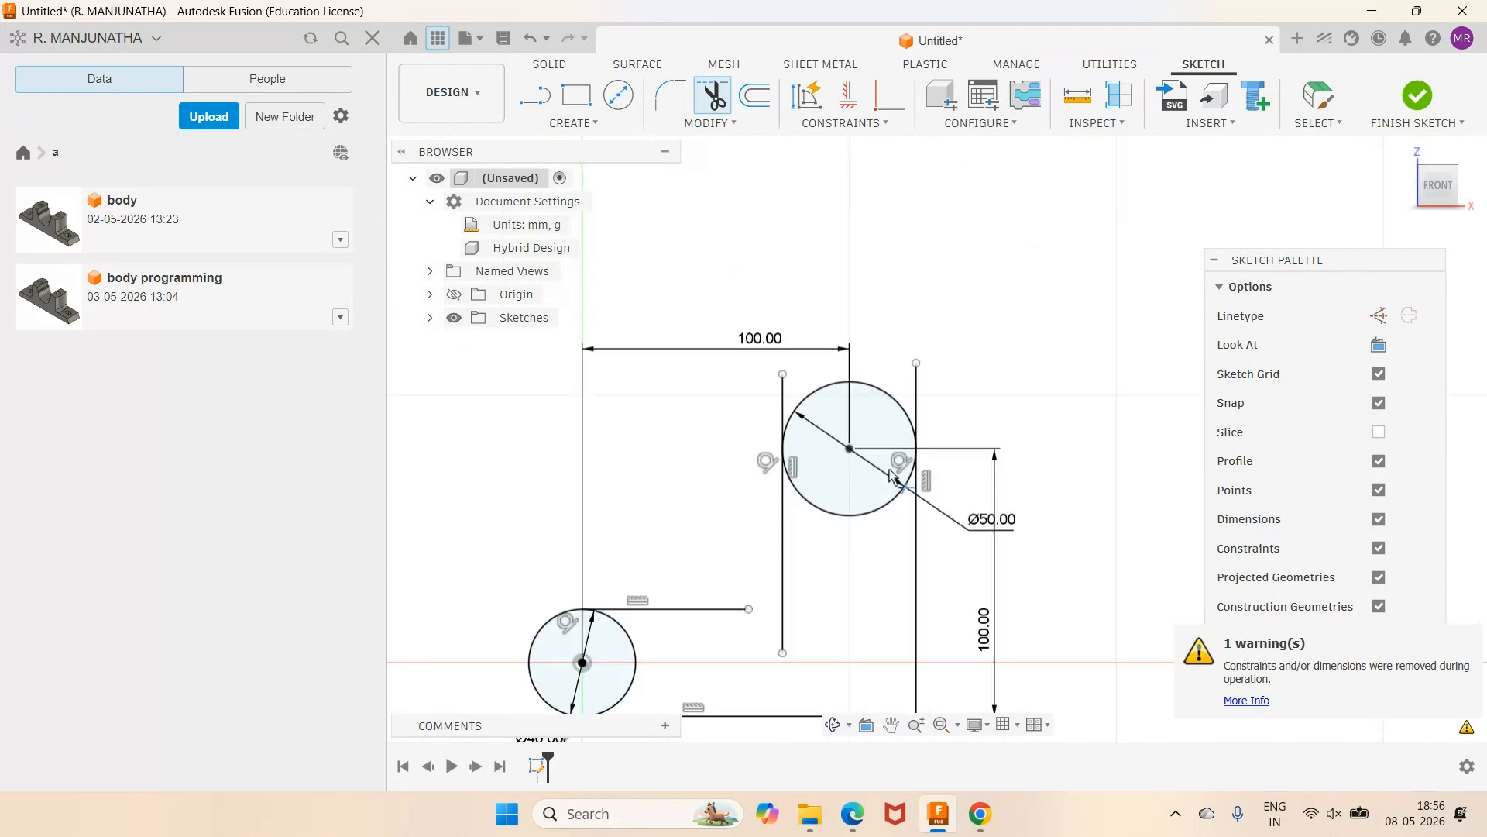
pyautogui.click(855, 515)
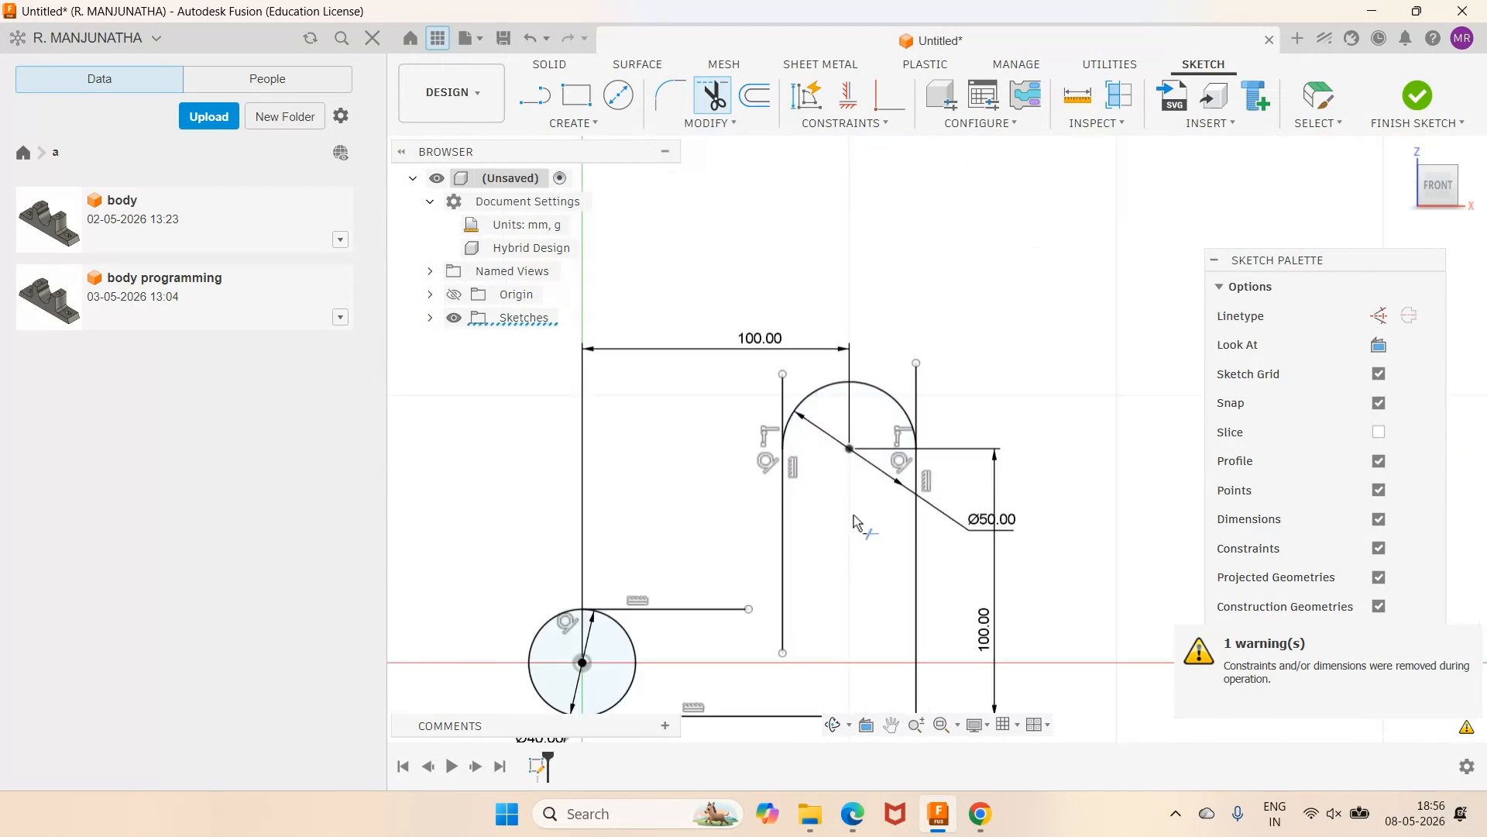
pyautogui.click(784, 391)
pyautogui.click(916, 391)
# Hide the sketch constraints and dimensions, and trim away the right half of the lower-left circle.
pyautogui.click(1378, 549)
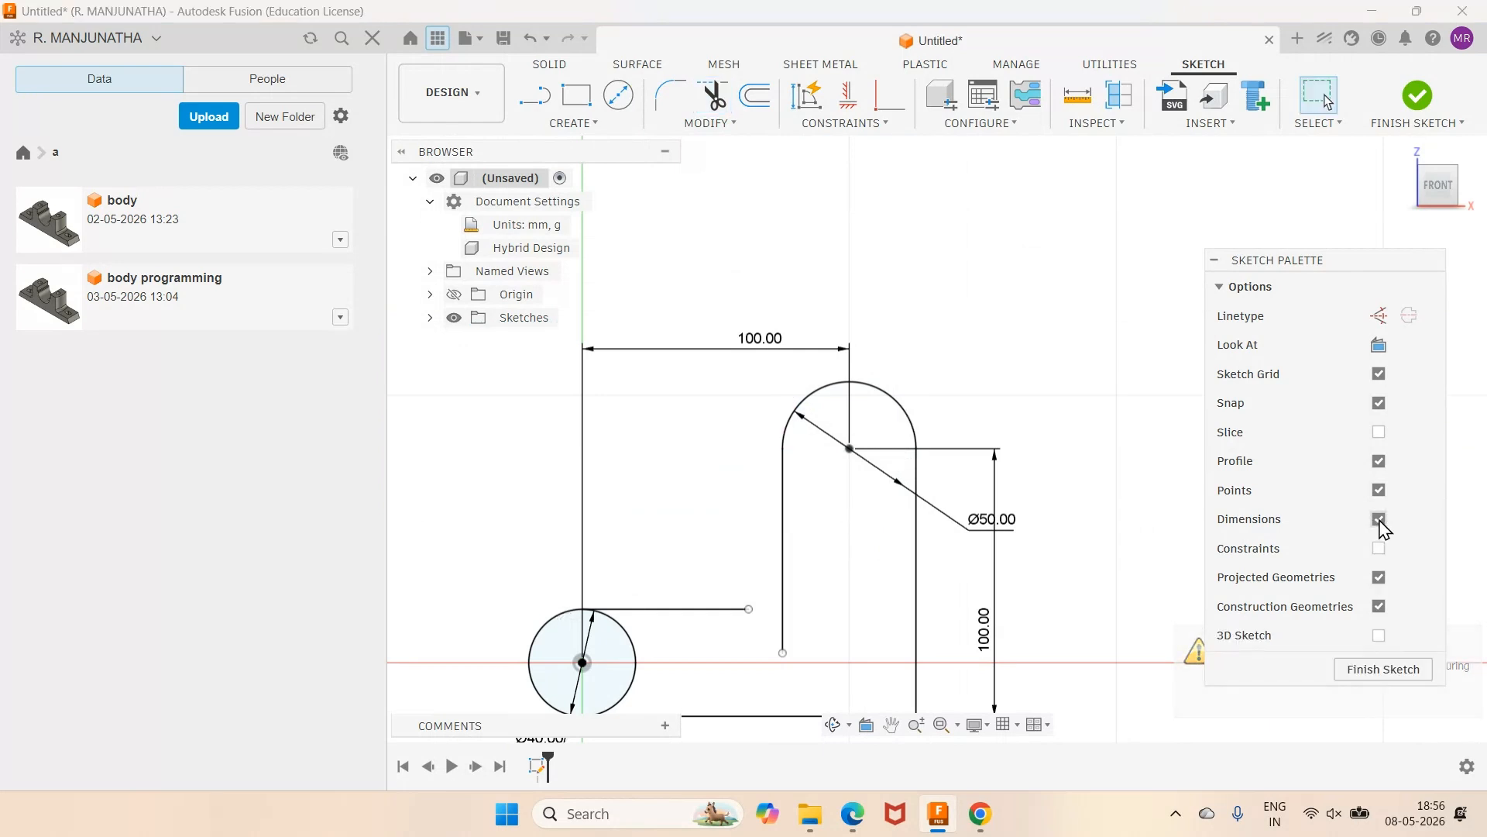
pyautogui.click(1378, 519)
pyautogui.scroll(-3, 1028, 572)
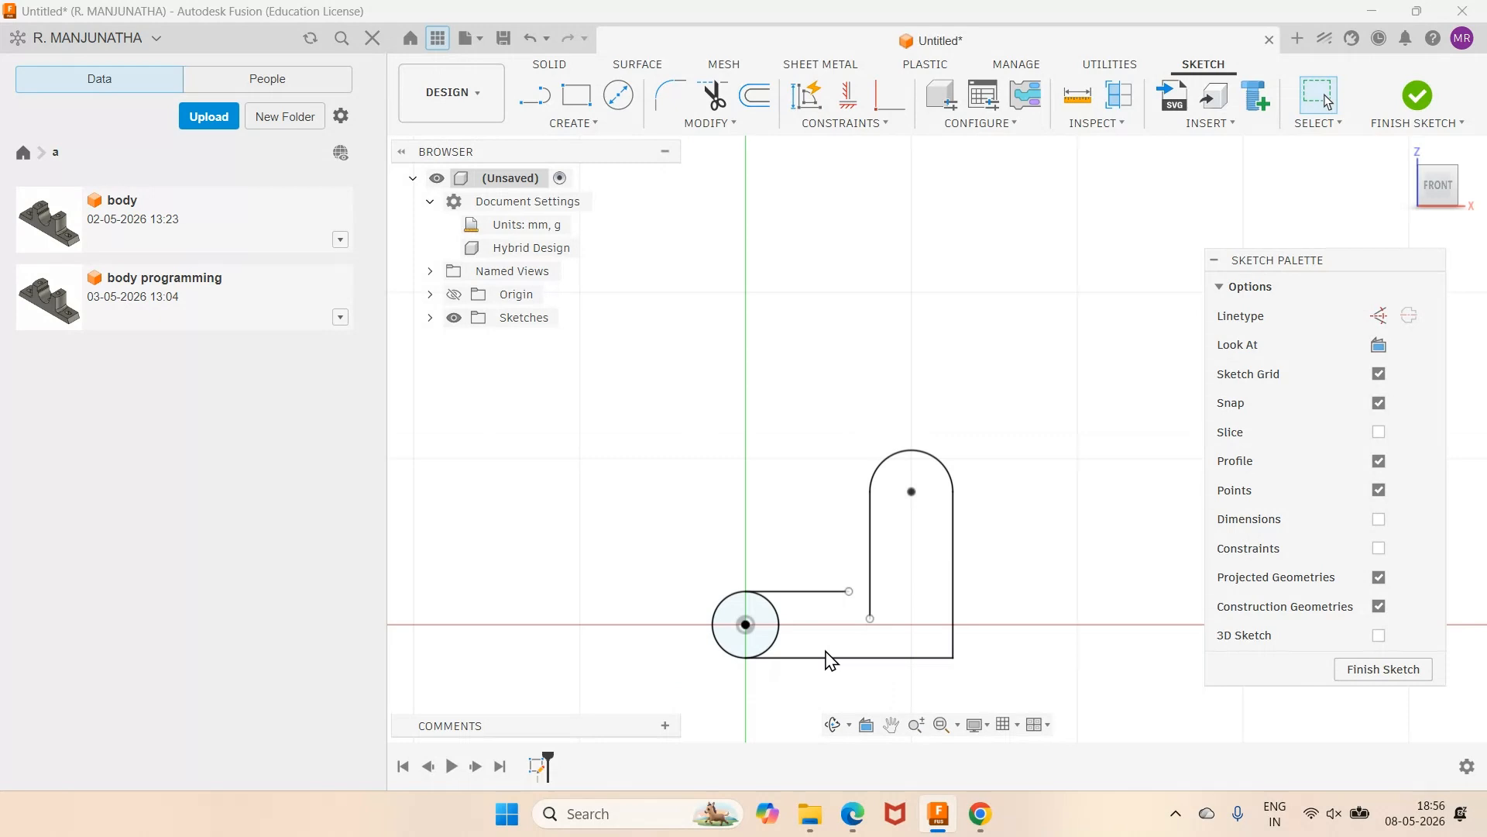
pyautogui.scroll(3, 813, 668)
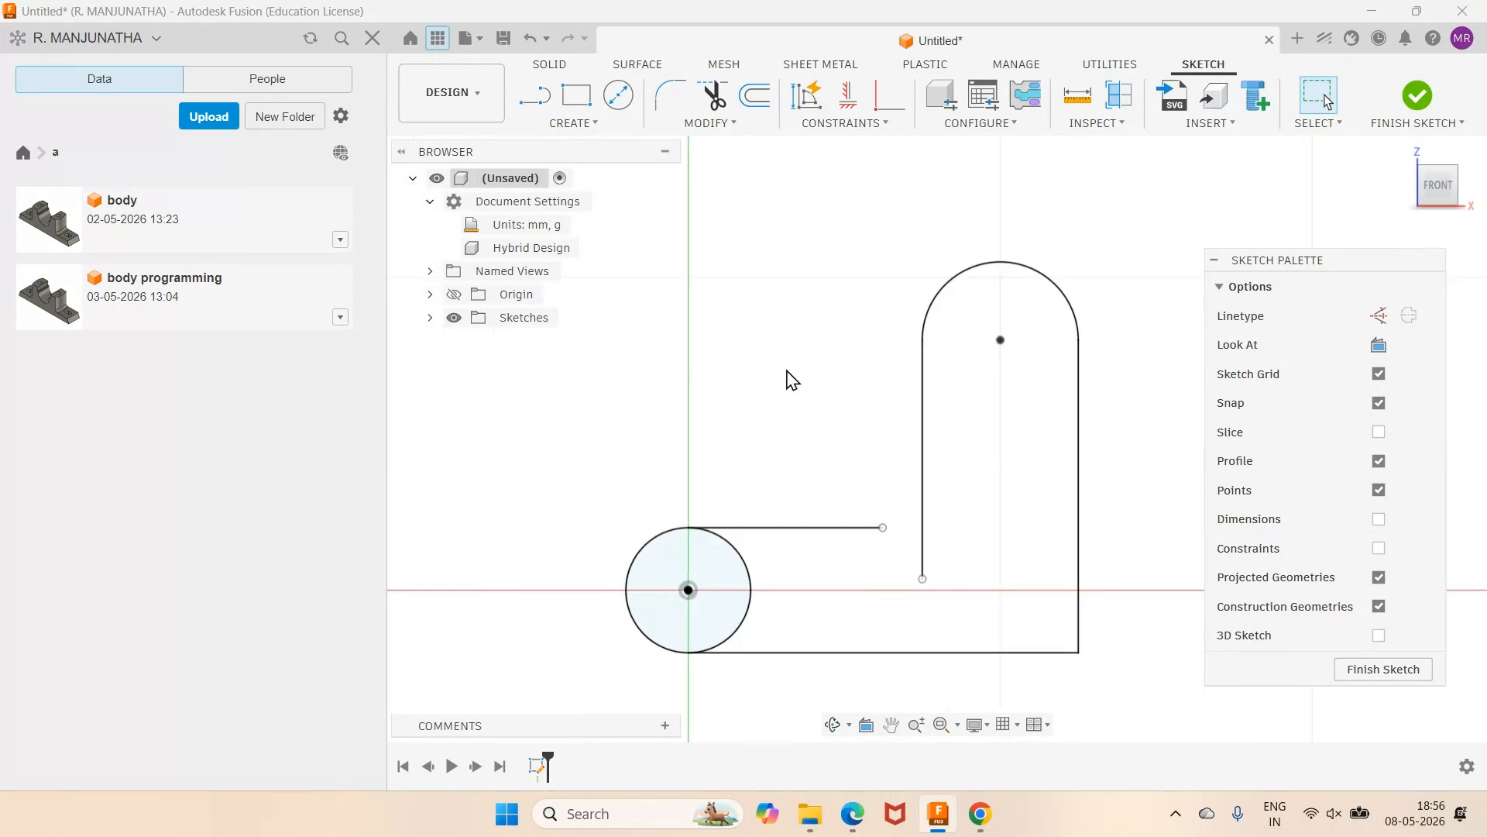
pyautogui.click(714, 95)
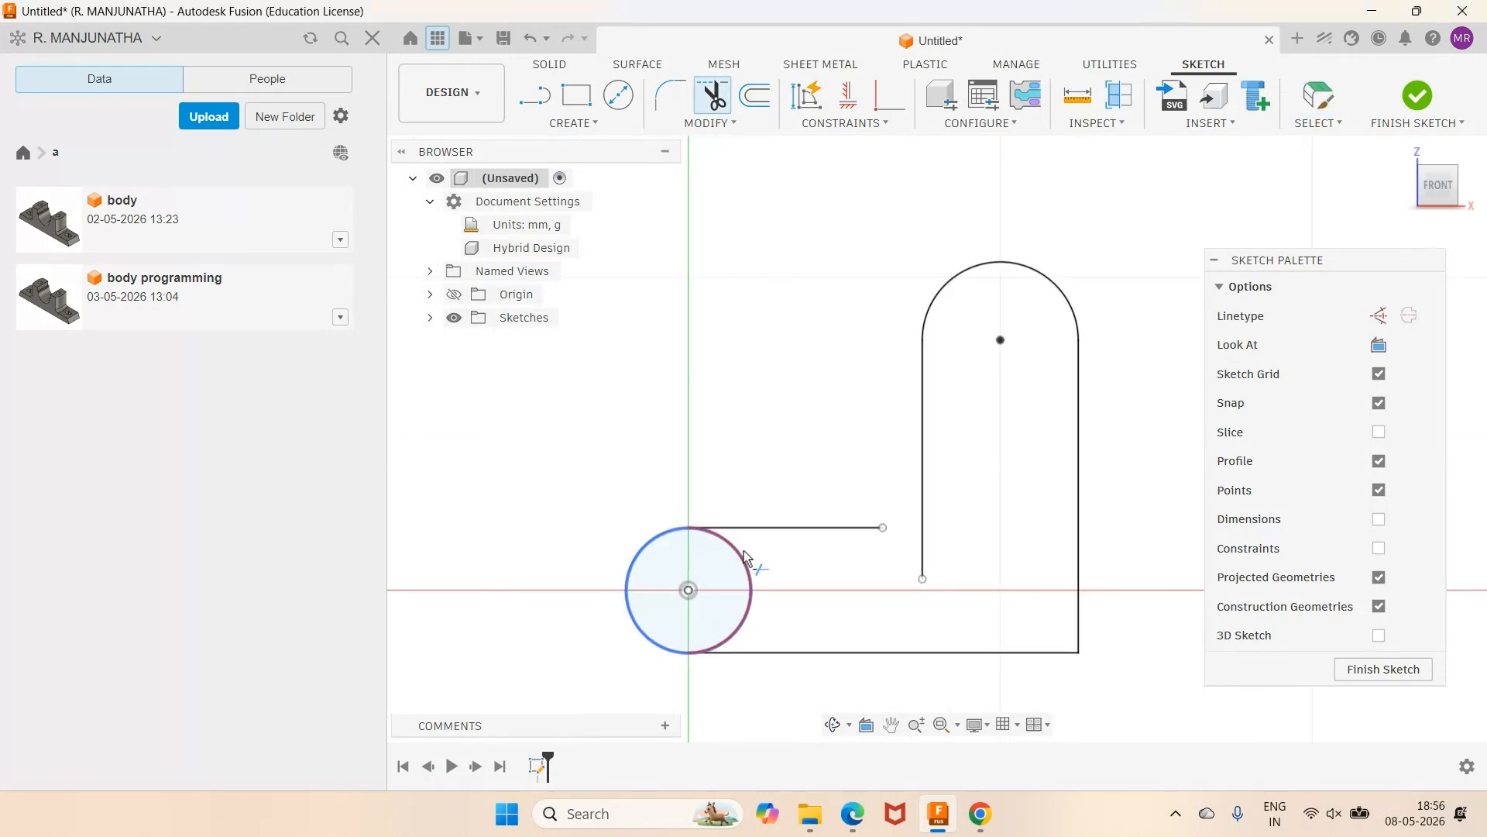
pyautogui.click(749, 595)
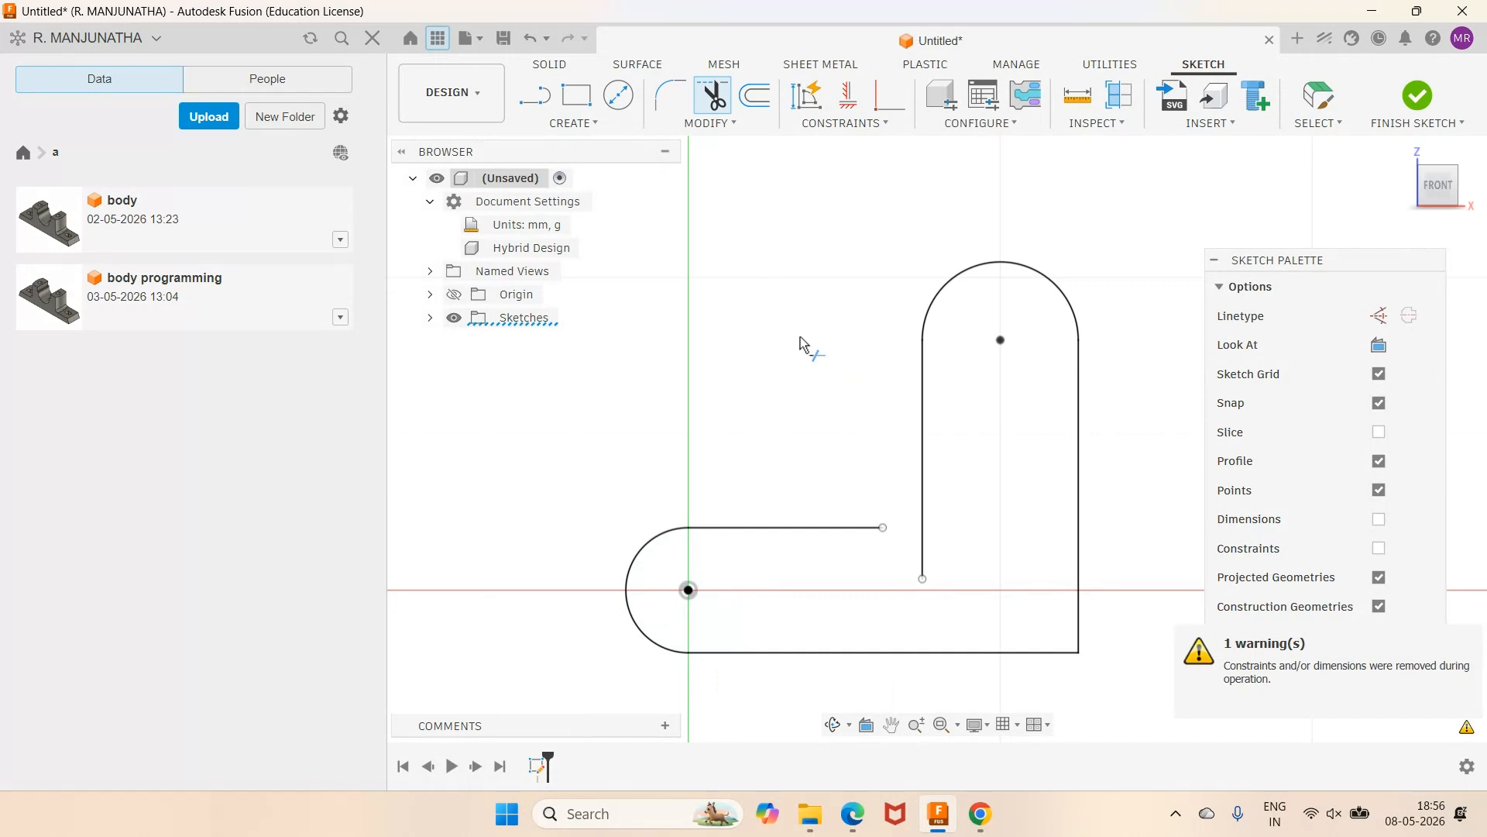
# Consult the bracket drawing in 2D Sketch.pdf, extend the upper horizontal line across the inner vertical line and trim both overhangs into a corner.
pyautogui.click(852, 821)
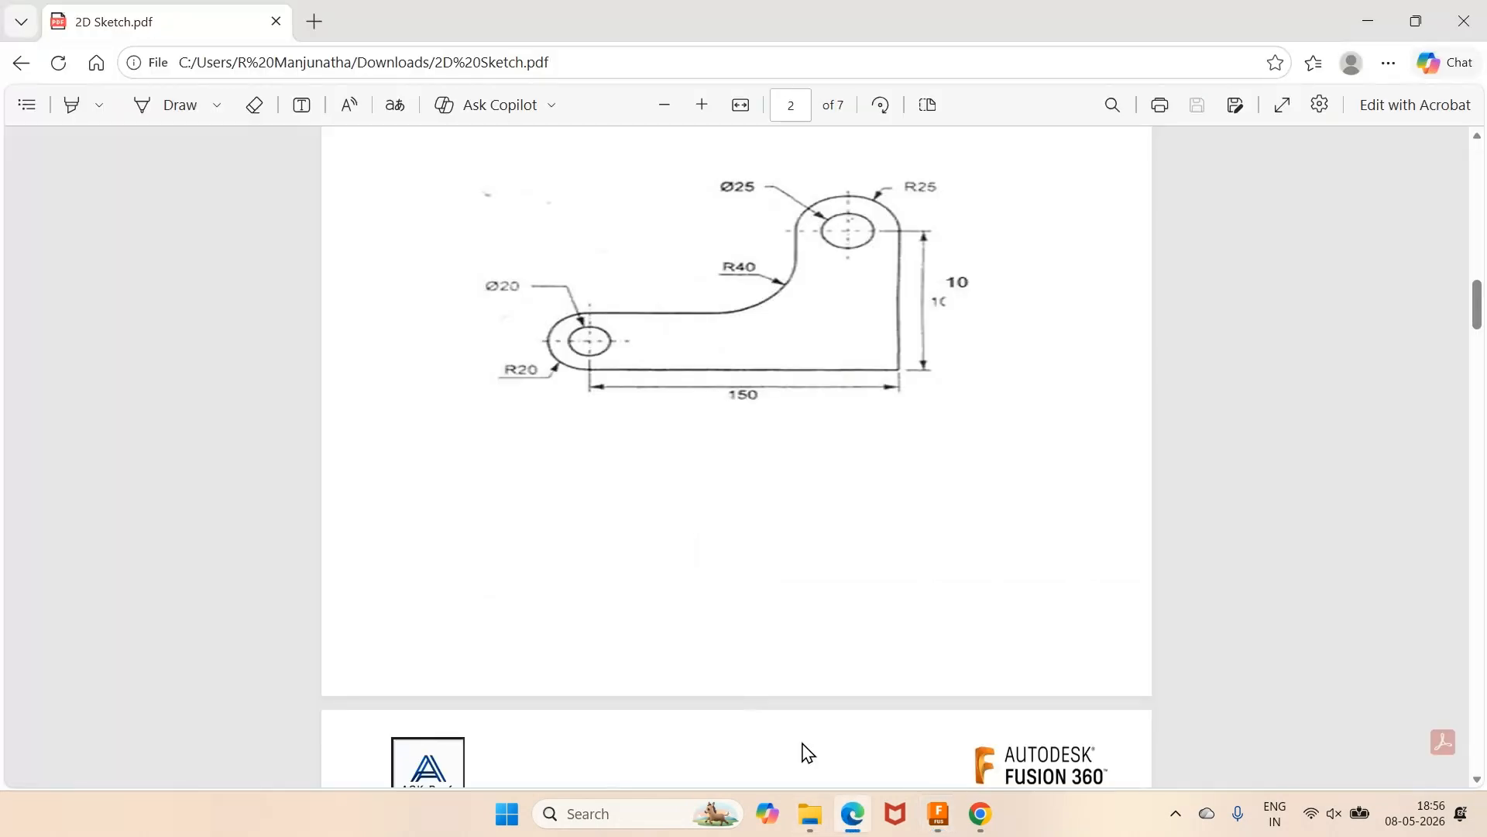
pyautogui.click(939, 818)
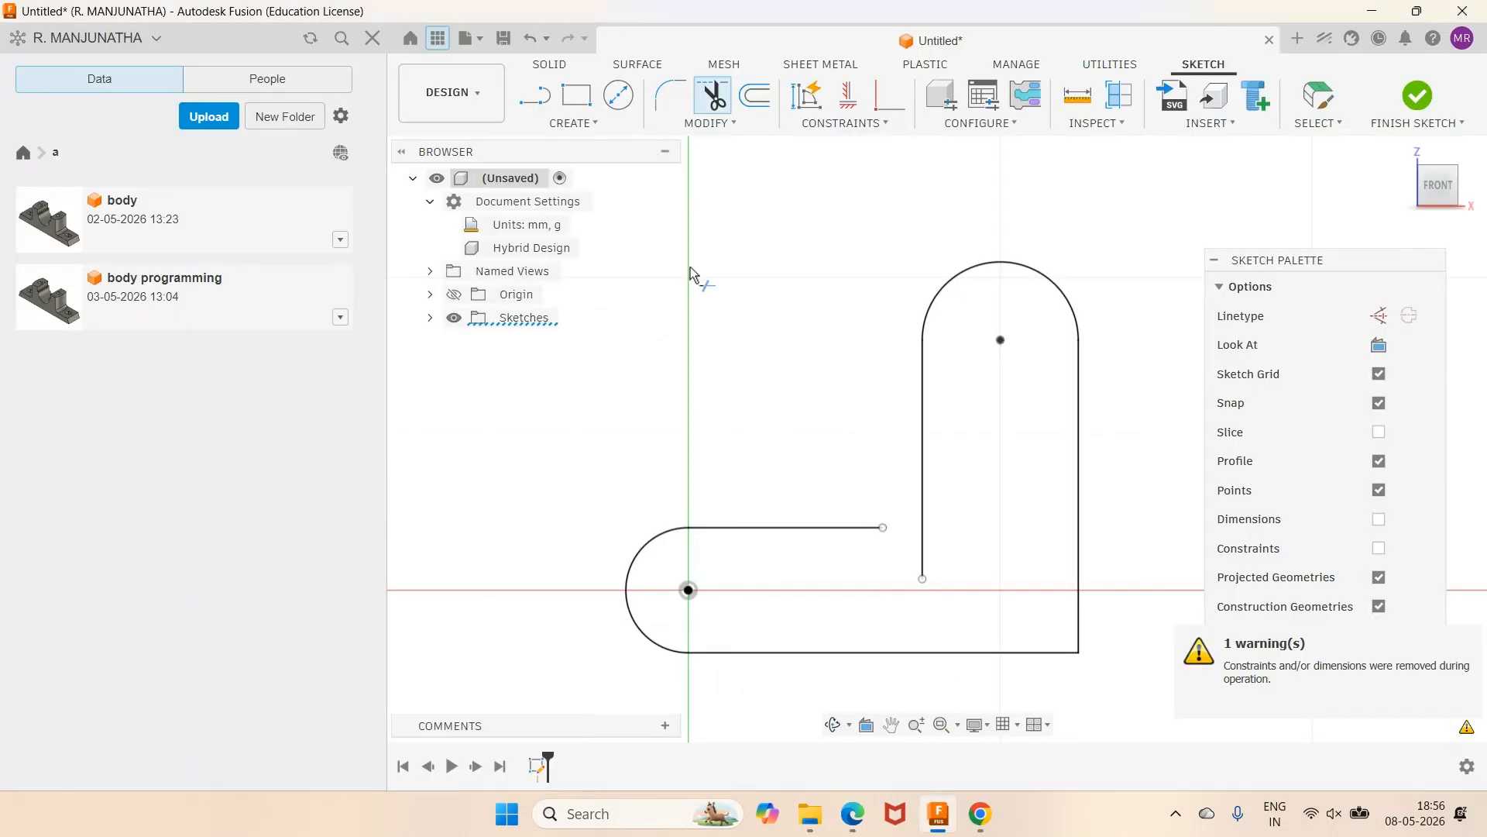
pyautogui.press('Escape')
pyautogui.moveTo(883, 528); pyautogui.dragTo(1016, 527)
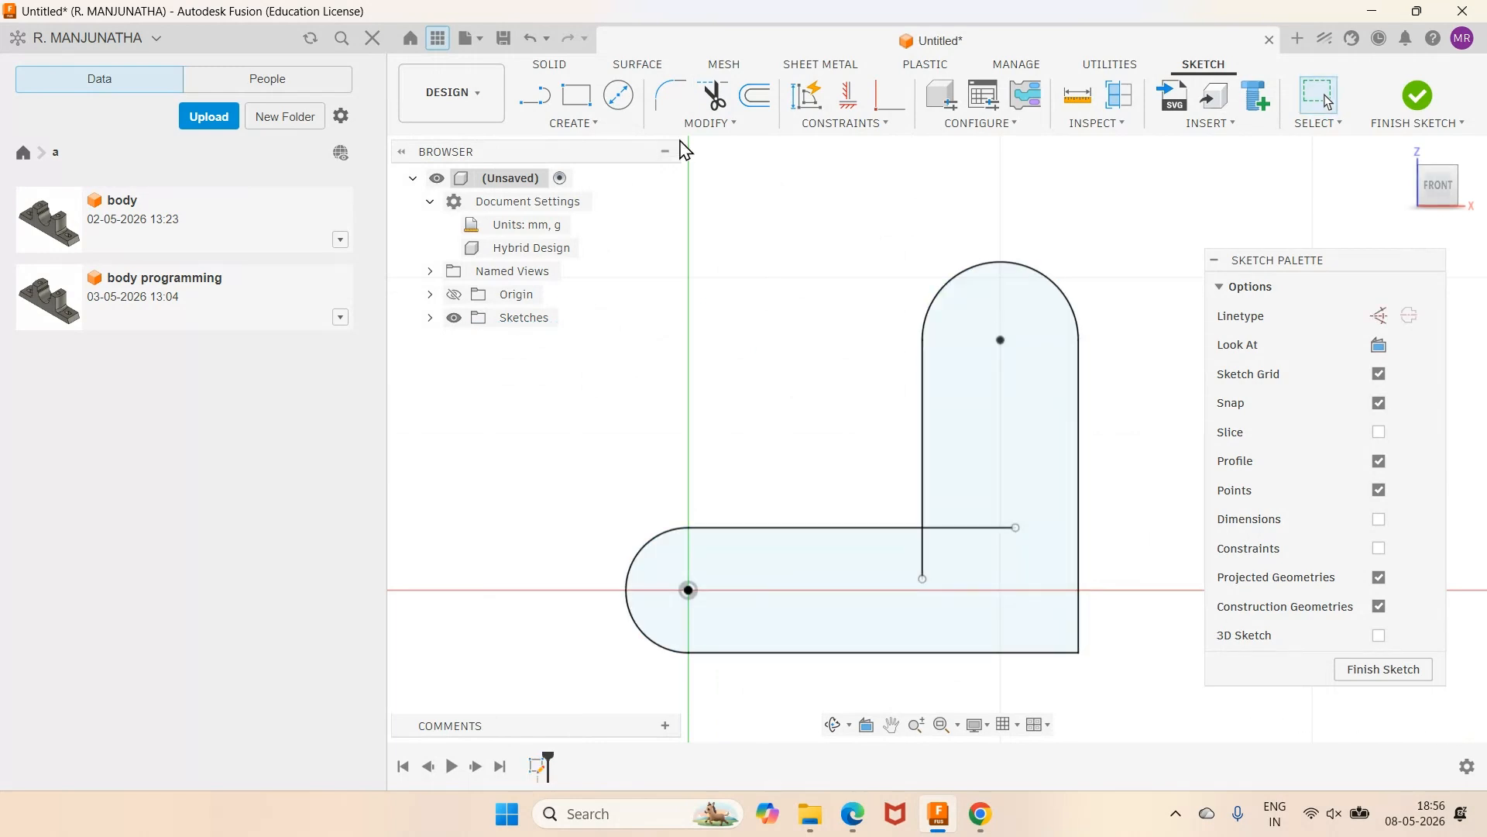
pyautogui.press('t')
pyautogui.click(965, 528)
pyautogui.click(928, 556)
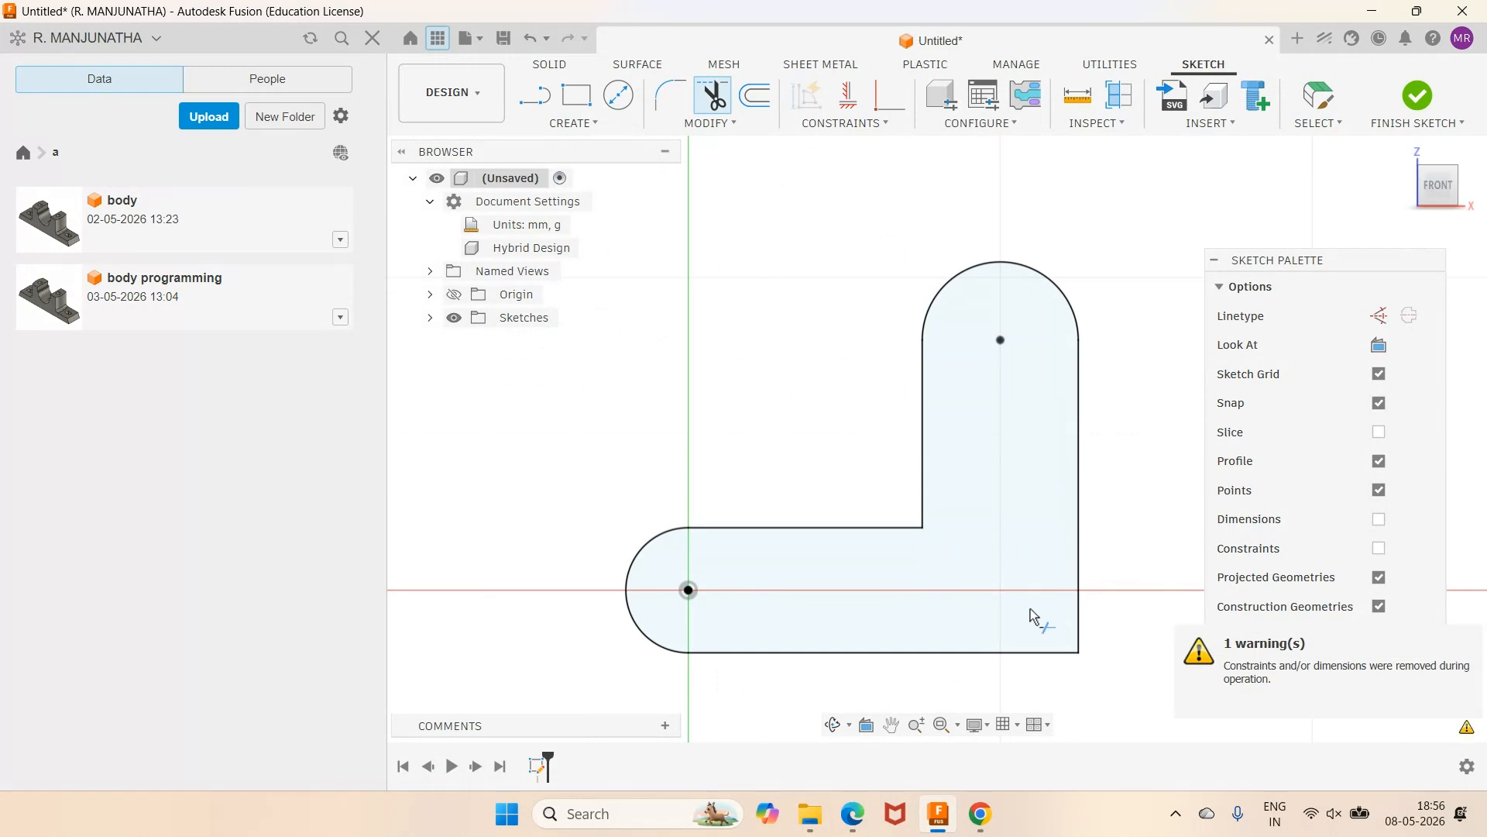
# Fillet the bracket's inner corner with a 40 mm radius, checking the drawing in 2D Sketch.pdf.
pyautogui.click(670, 97)
pyautogui.click(876, 527)
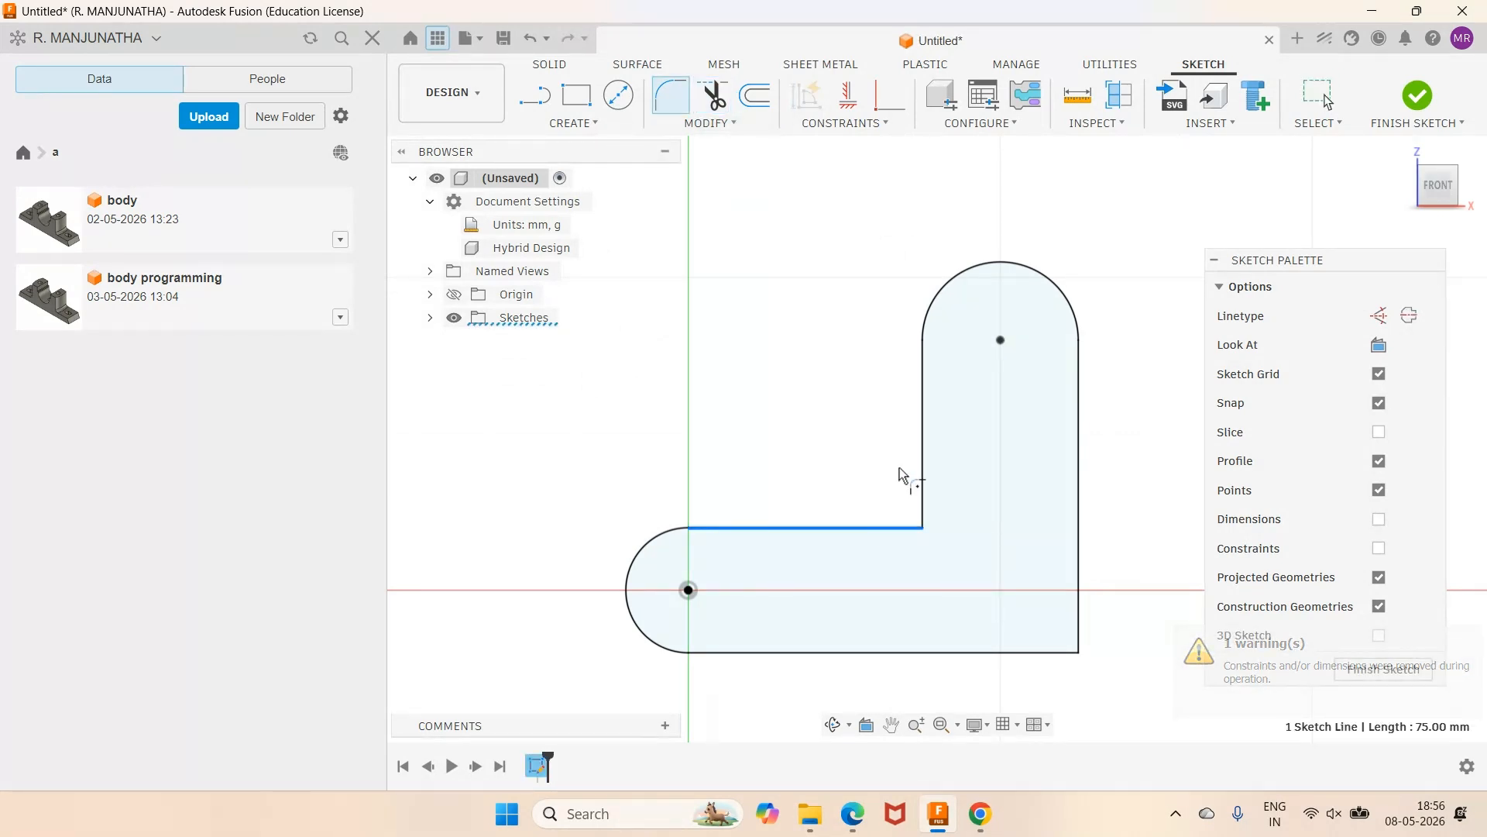
pyautogui.click(922, 453)
pyautogui.click(854, 817)
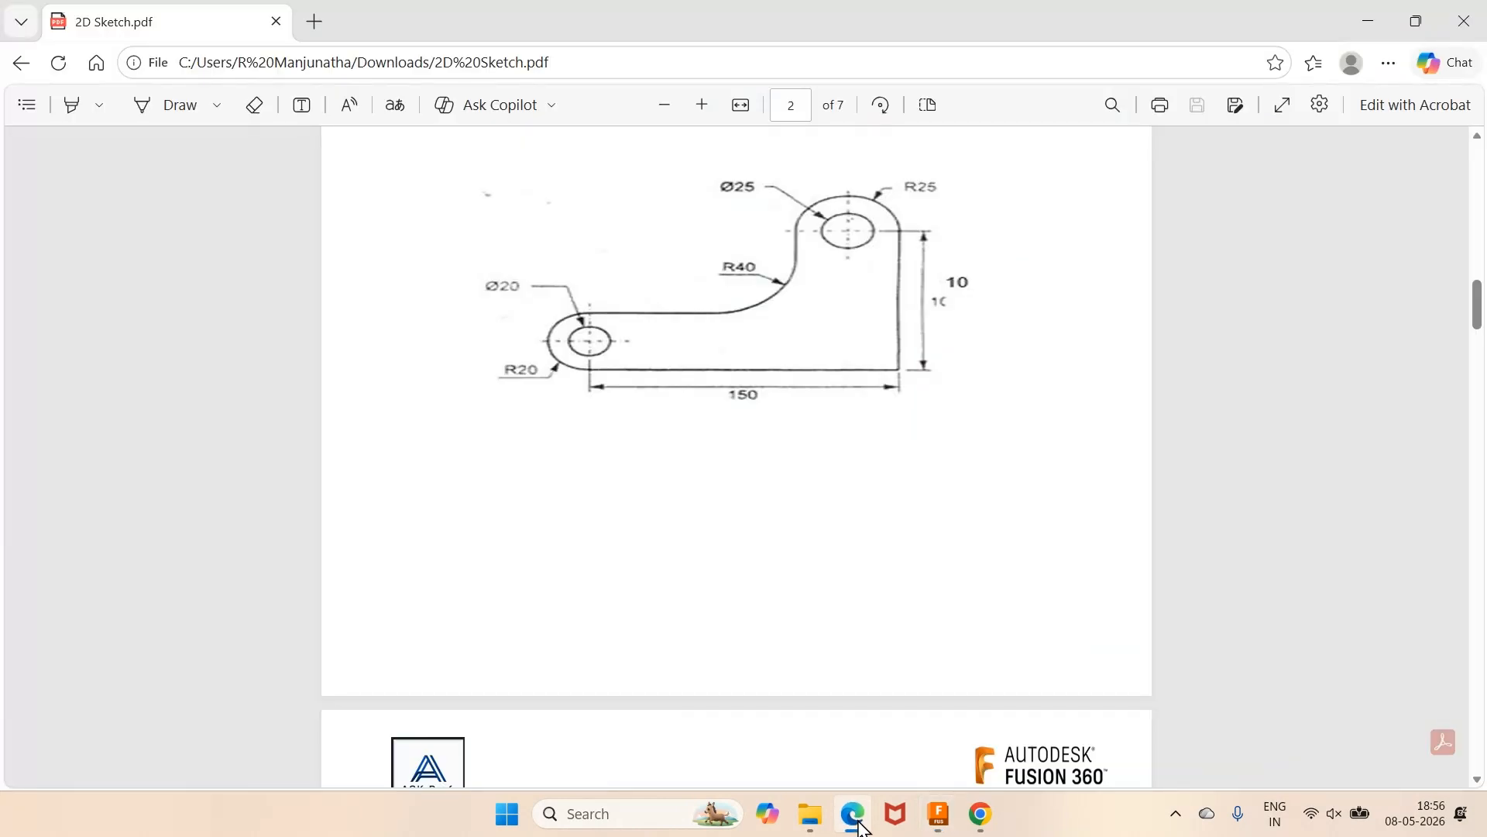
pyautogui.click(938, 813)
pyautogui.moveTo(1130, 559); pyautogui.dragTo(1036, 564)
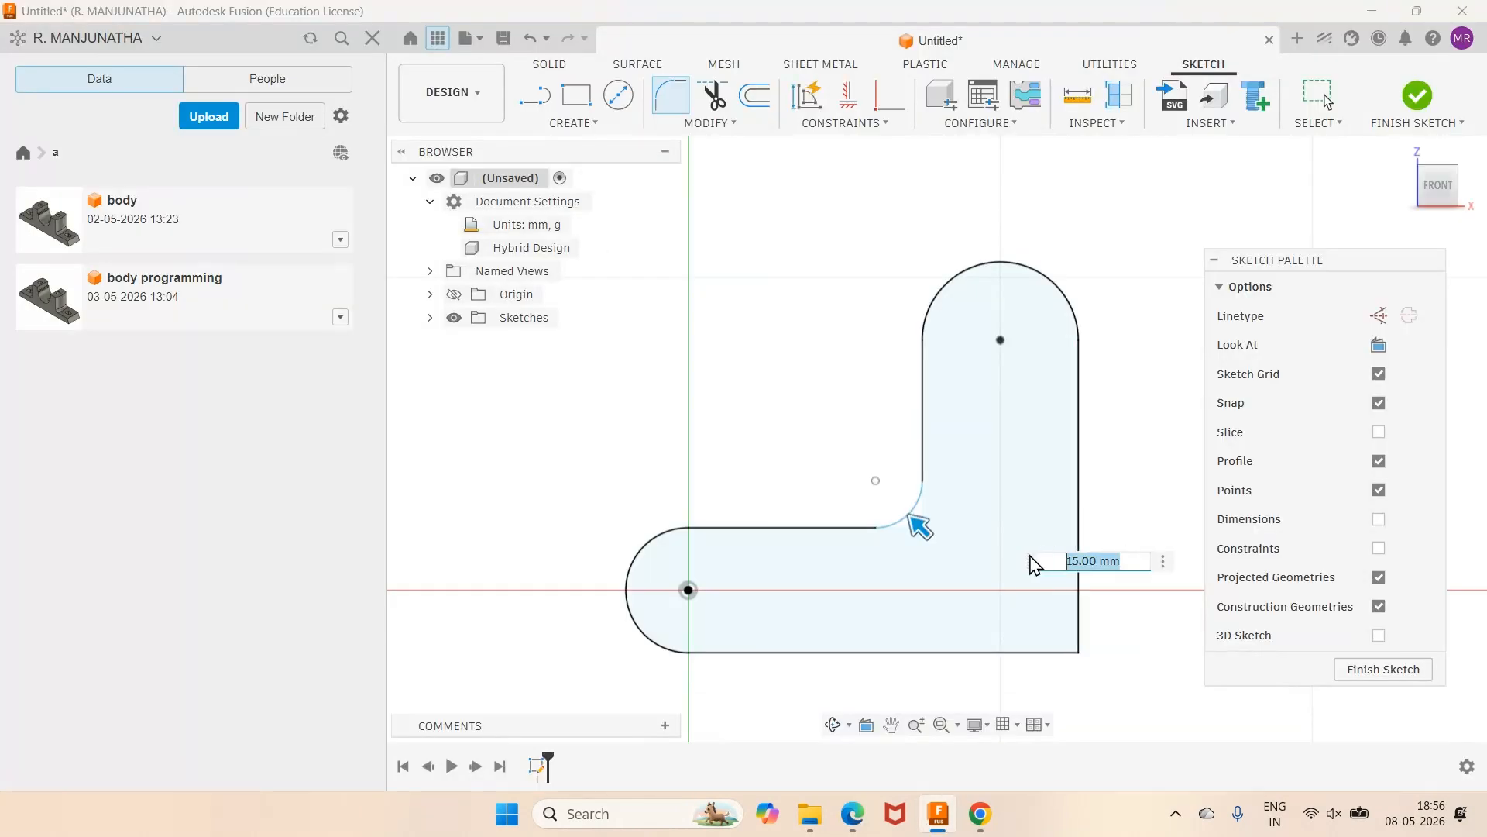
pyautogui.write('40')
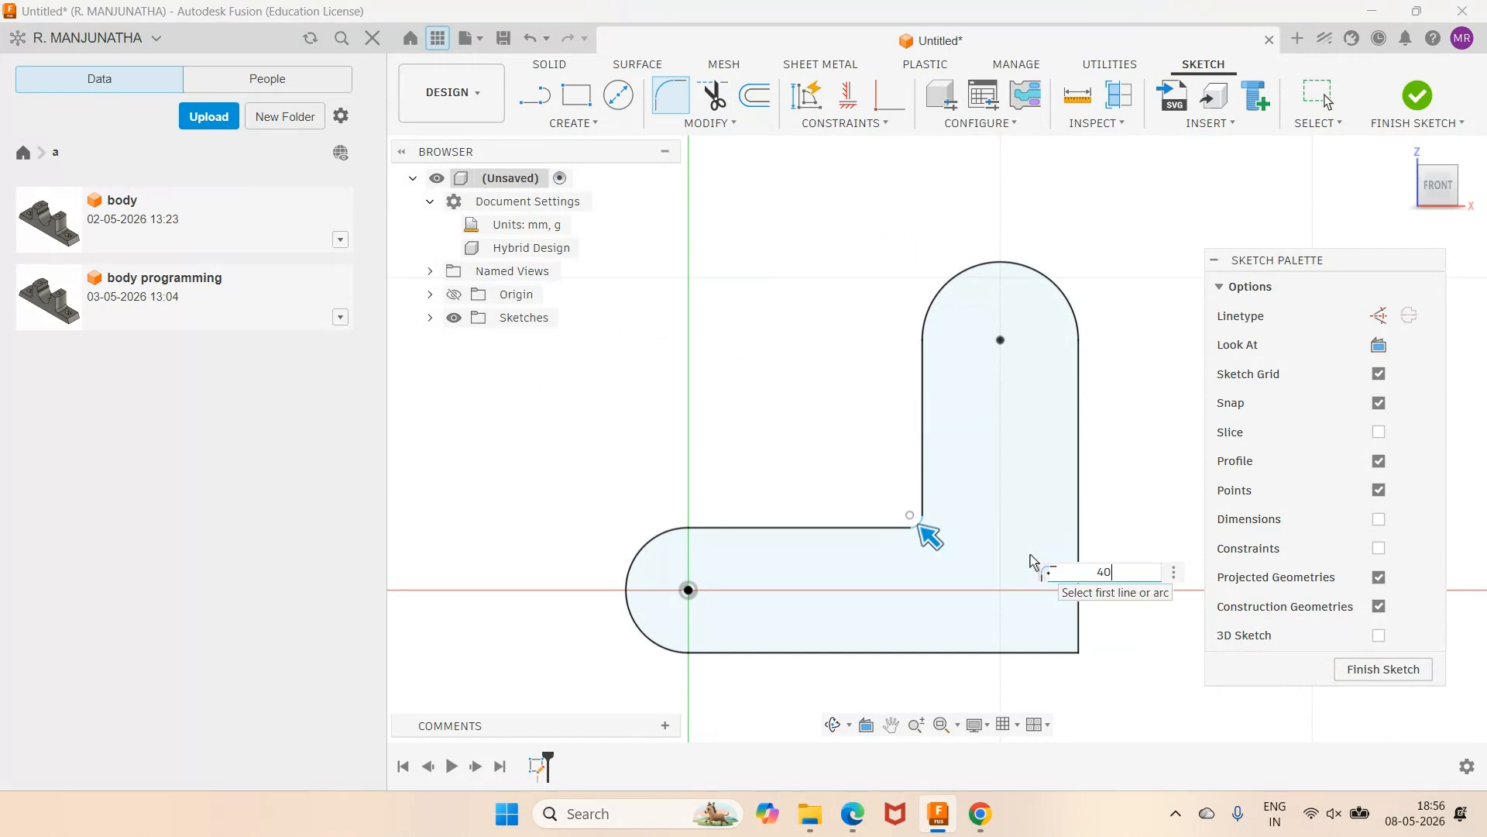
pyautogui.press('Return')
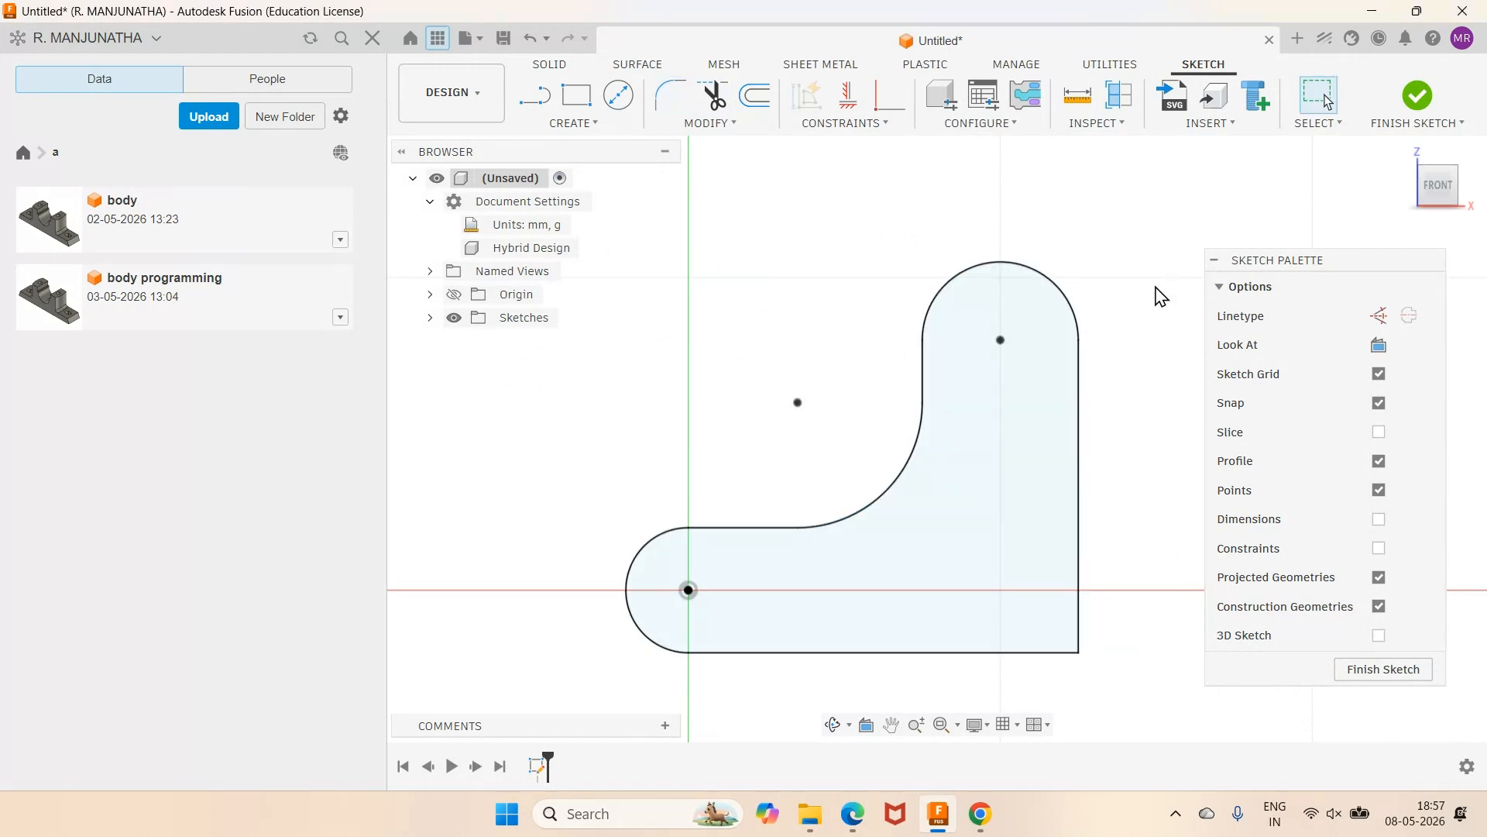
# Check the hole sizes in 2D Sketch.pdf, then sketch a circle outside the bracket, left of its upper arc, and dimension its diameter as 25 mm.
pyautogui.click(852, 817)
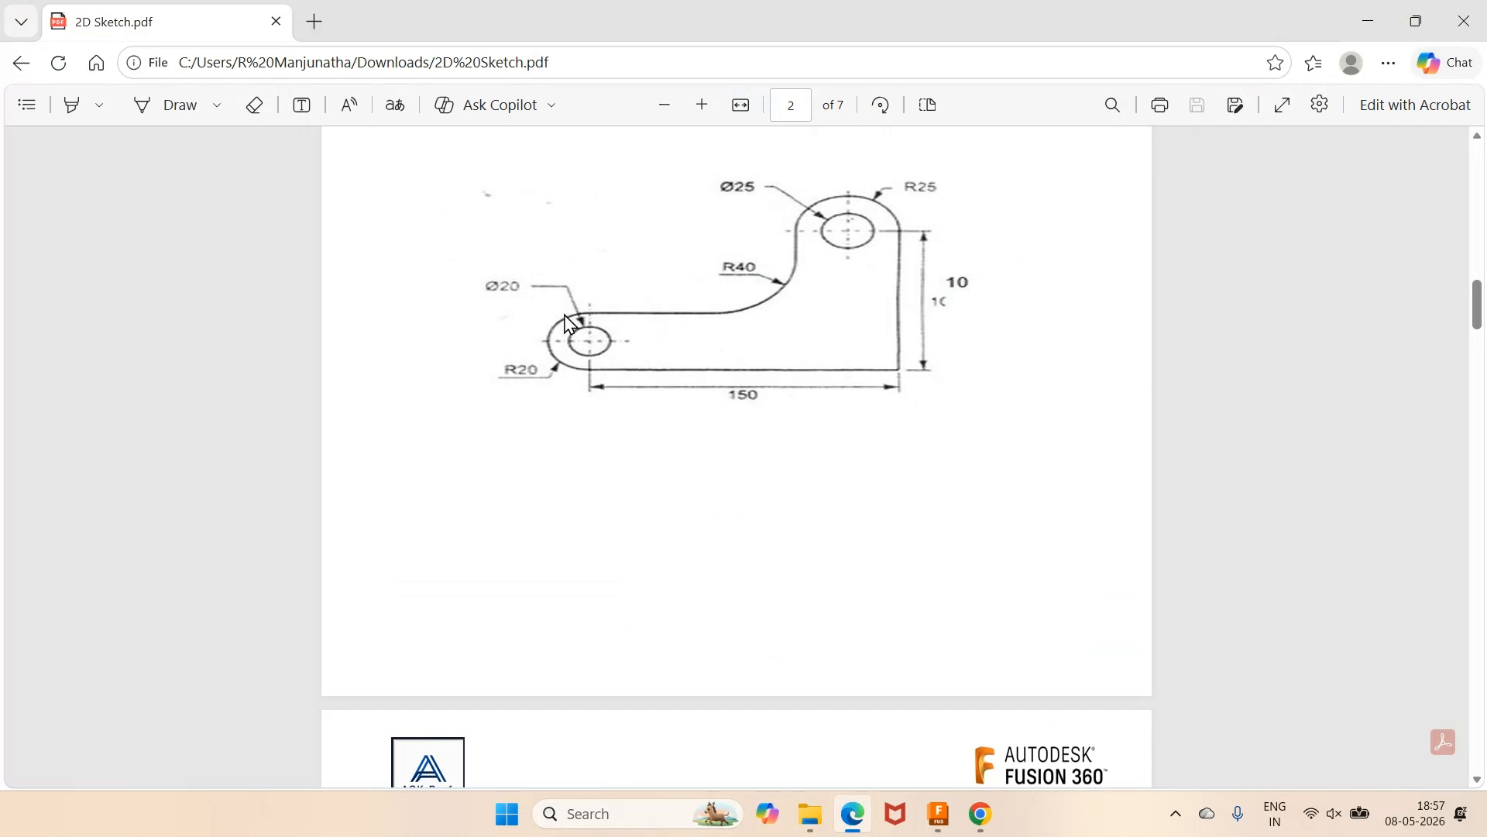
pyautogui.hotkey('alt', 'Tab')
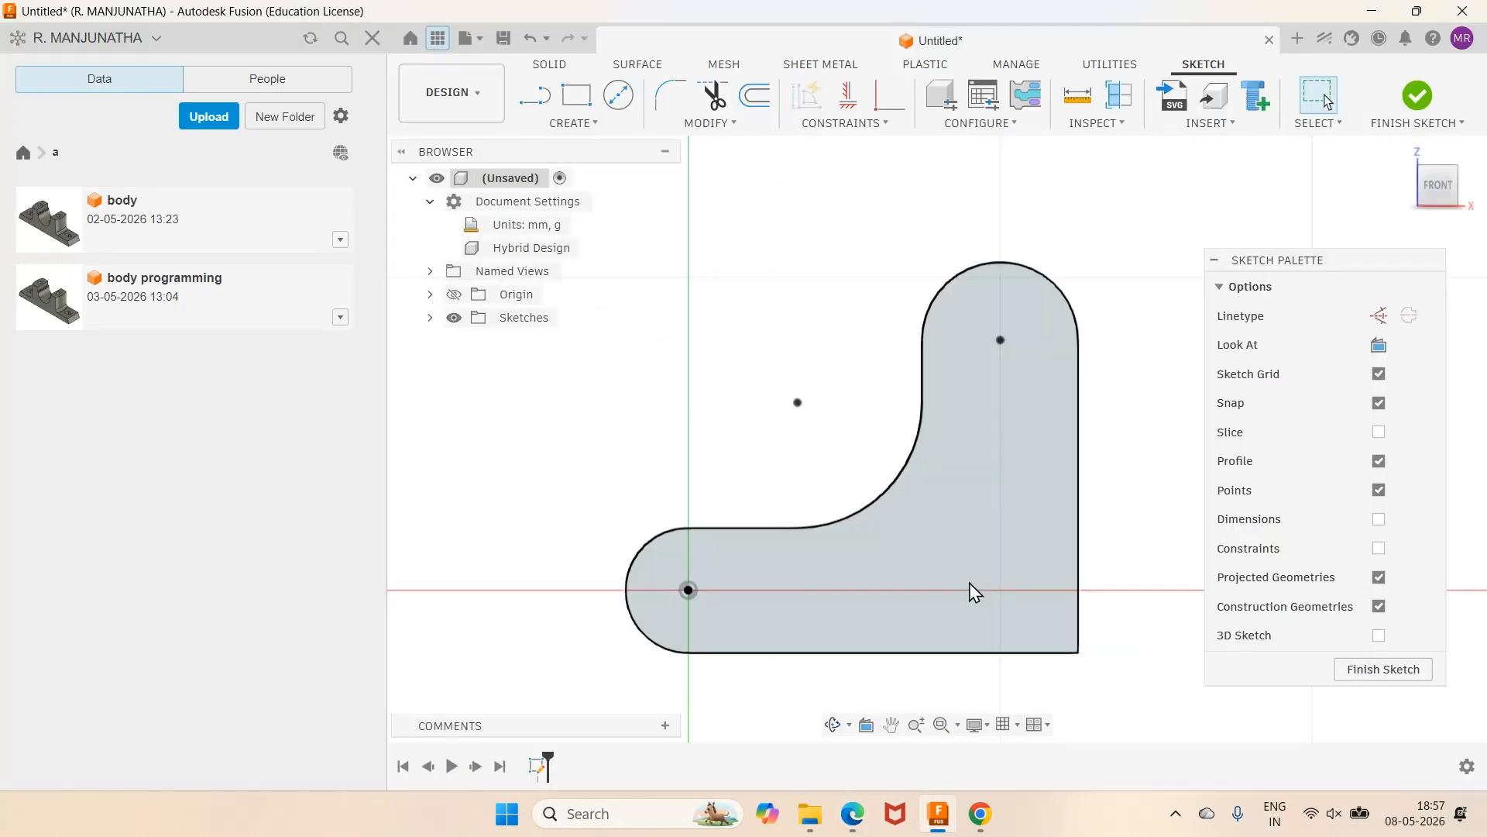
pyautogui.click(619, 95)
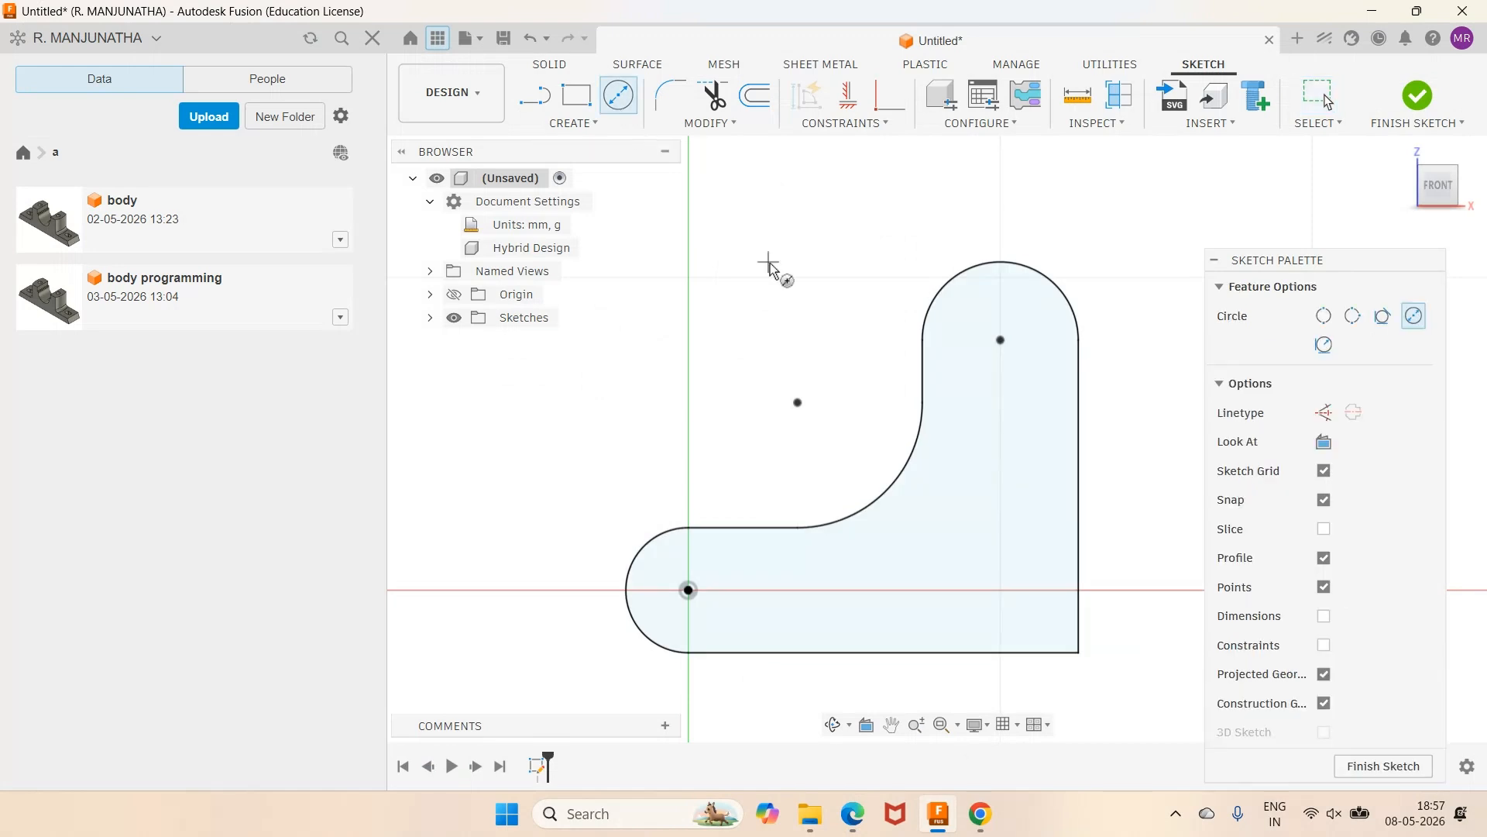
pyautogui.moveTo(836, 254); pyautogui.dragTo(781, 253)
pyautogui.press('d')
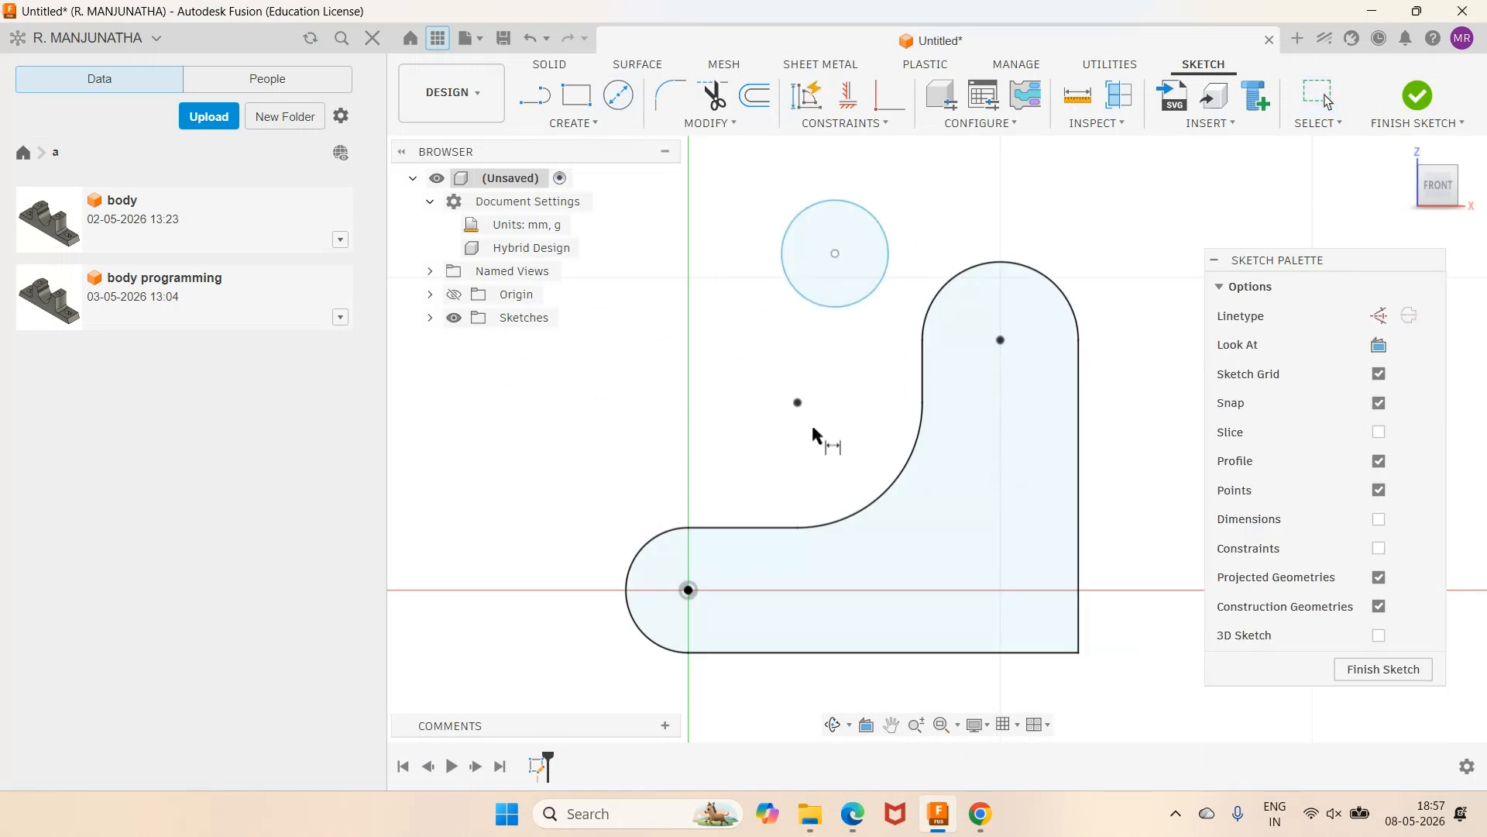
pyautogui.click(817, 305)
pyautogui.click(787, 370)
pyautogui.write('25')
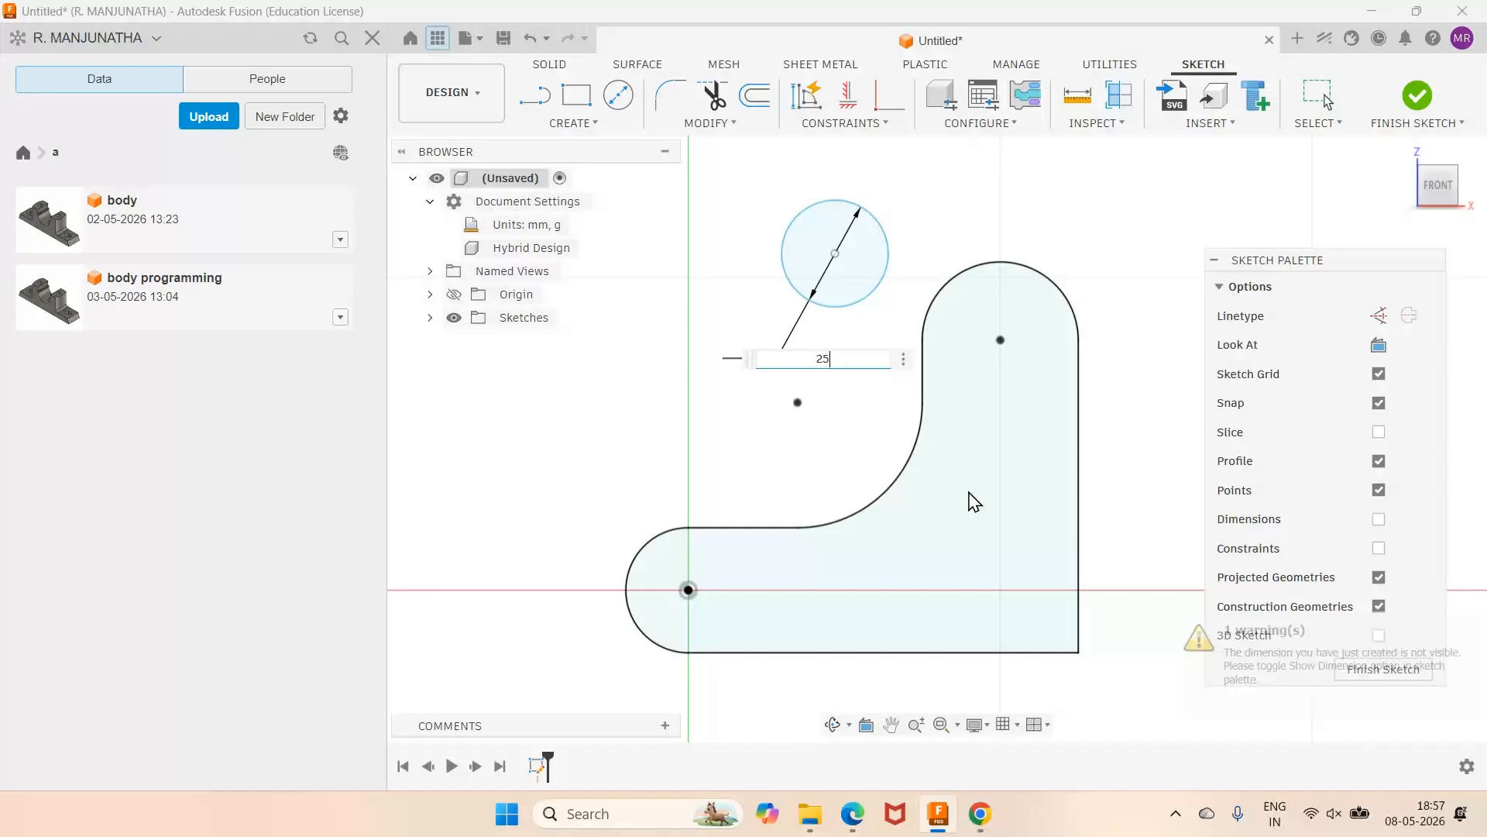
pyautogui.press('Return')
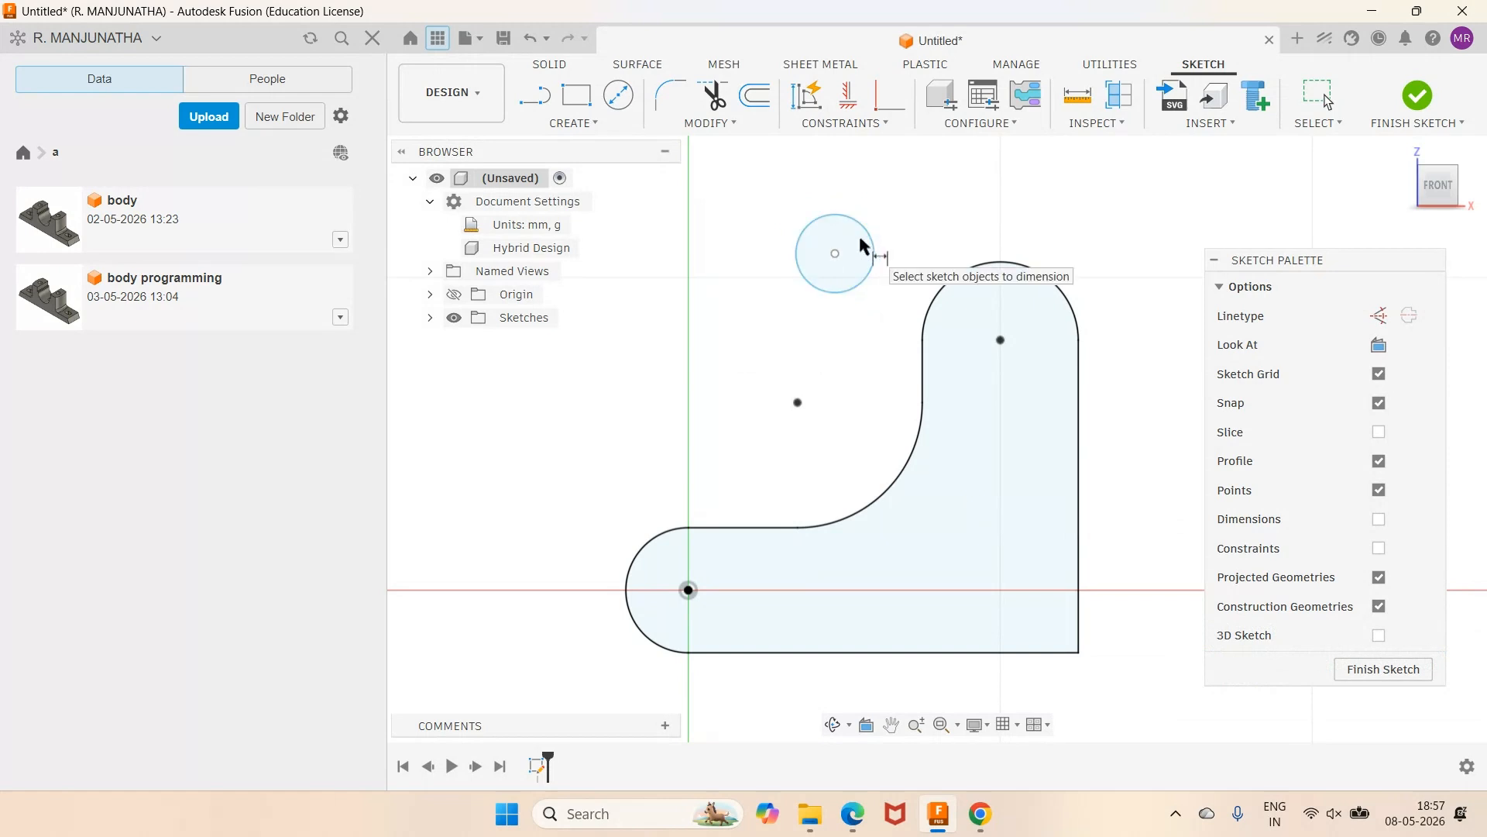
# Show the sketch dimensions and make the 25 mm circle concentric with the bracket's upper arc.
pyautogui.click(1379, 519)
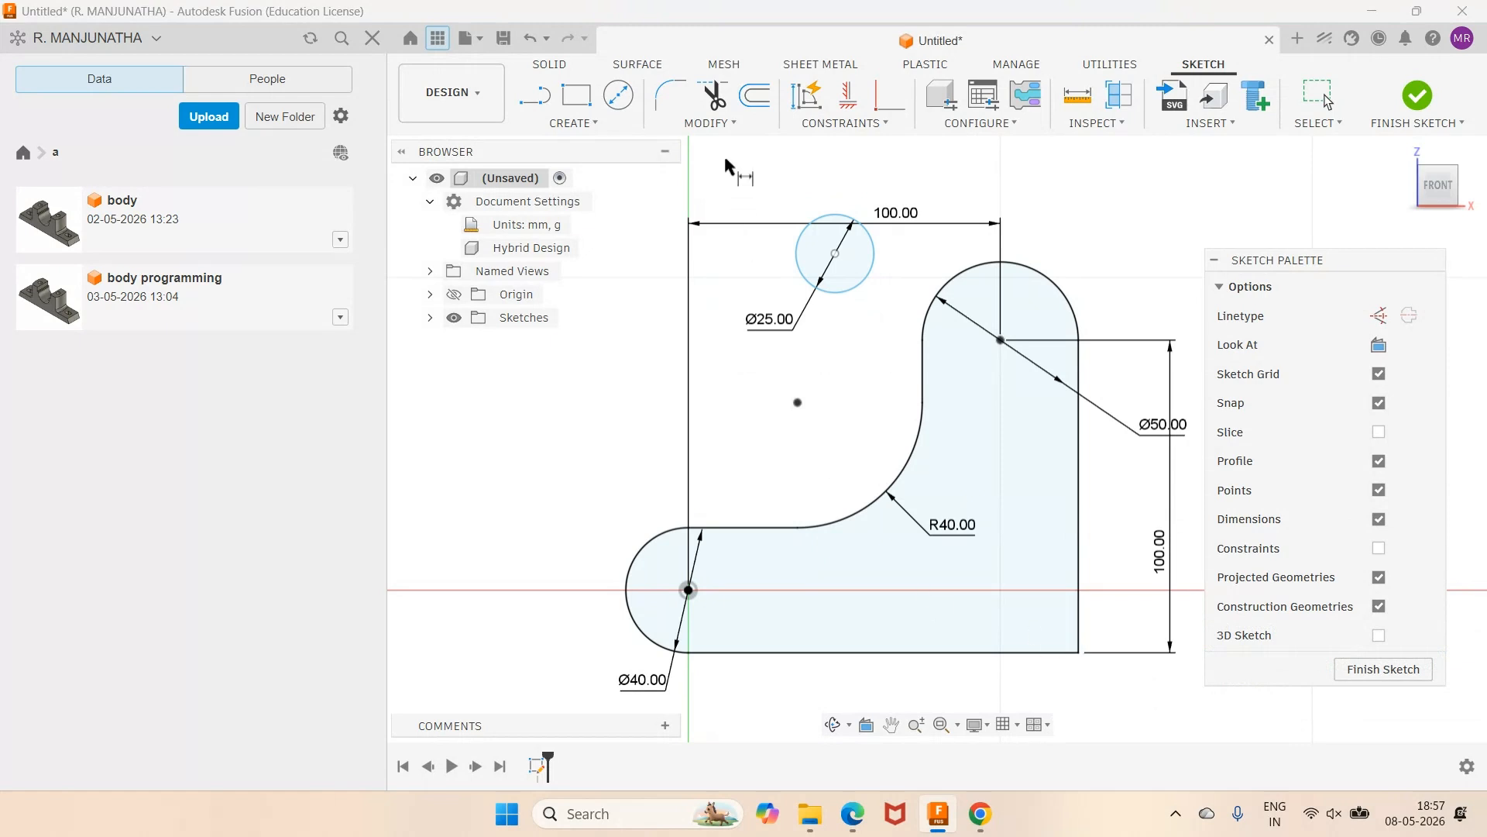
pyautogui.click(844, 123)
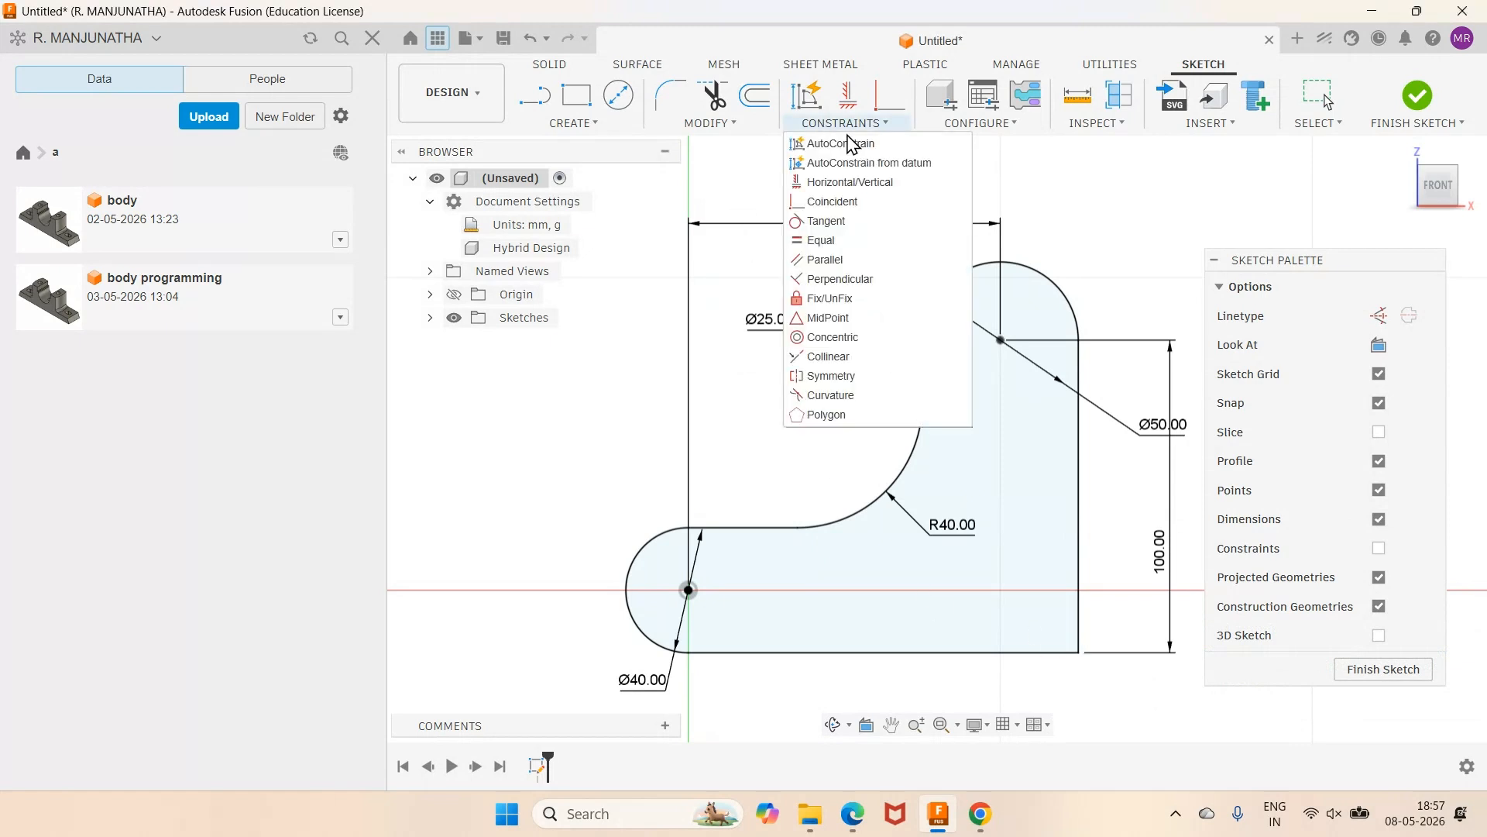
pyautogui.click(824, 339)
pyautogui.click(859, 285)
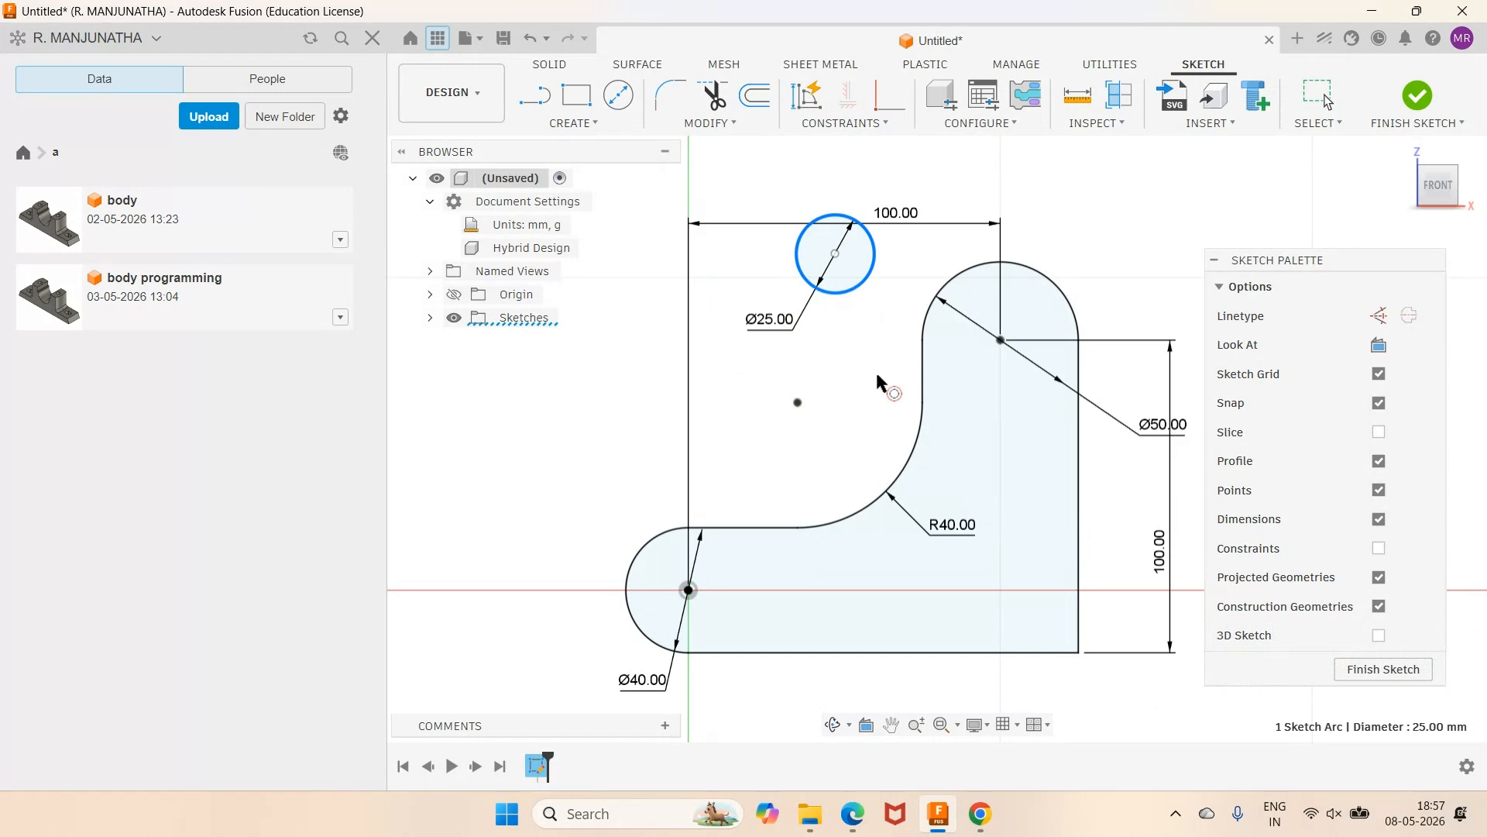
pyautogui.click(942, 307)
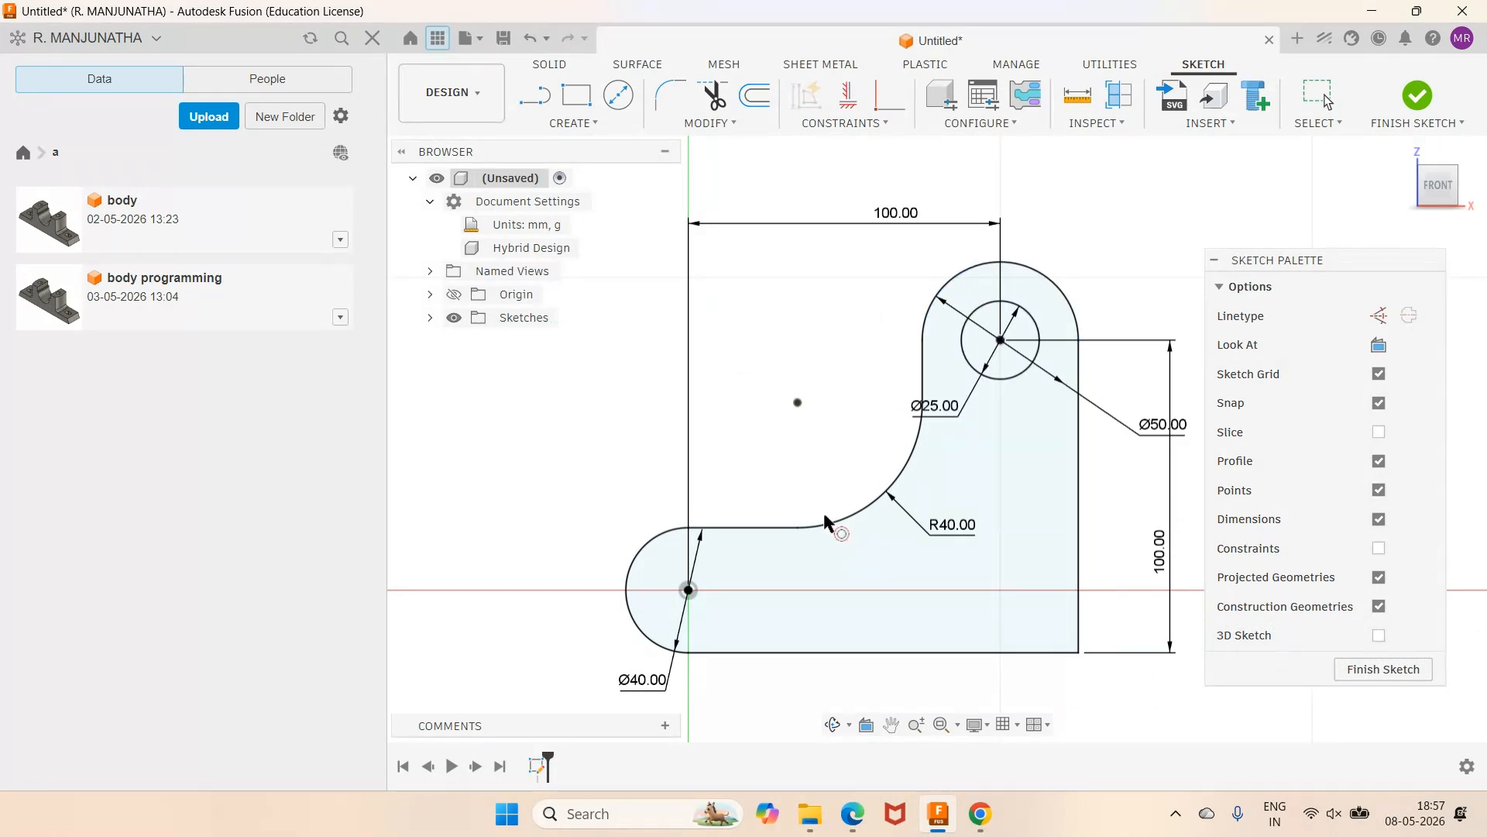
# Sketch a circle outside the bracket's lower-left end and dimension its diameter as 20 mm.
pyautogui.click(617, 94)
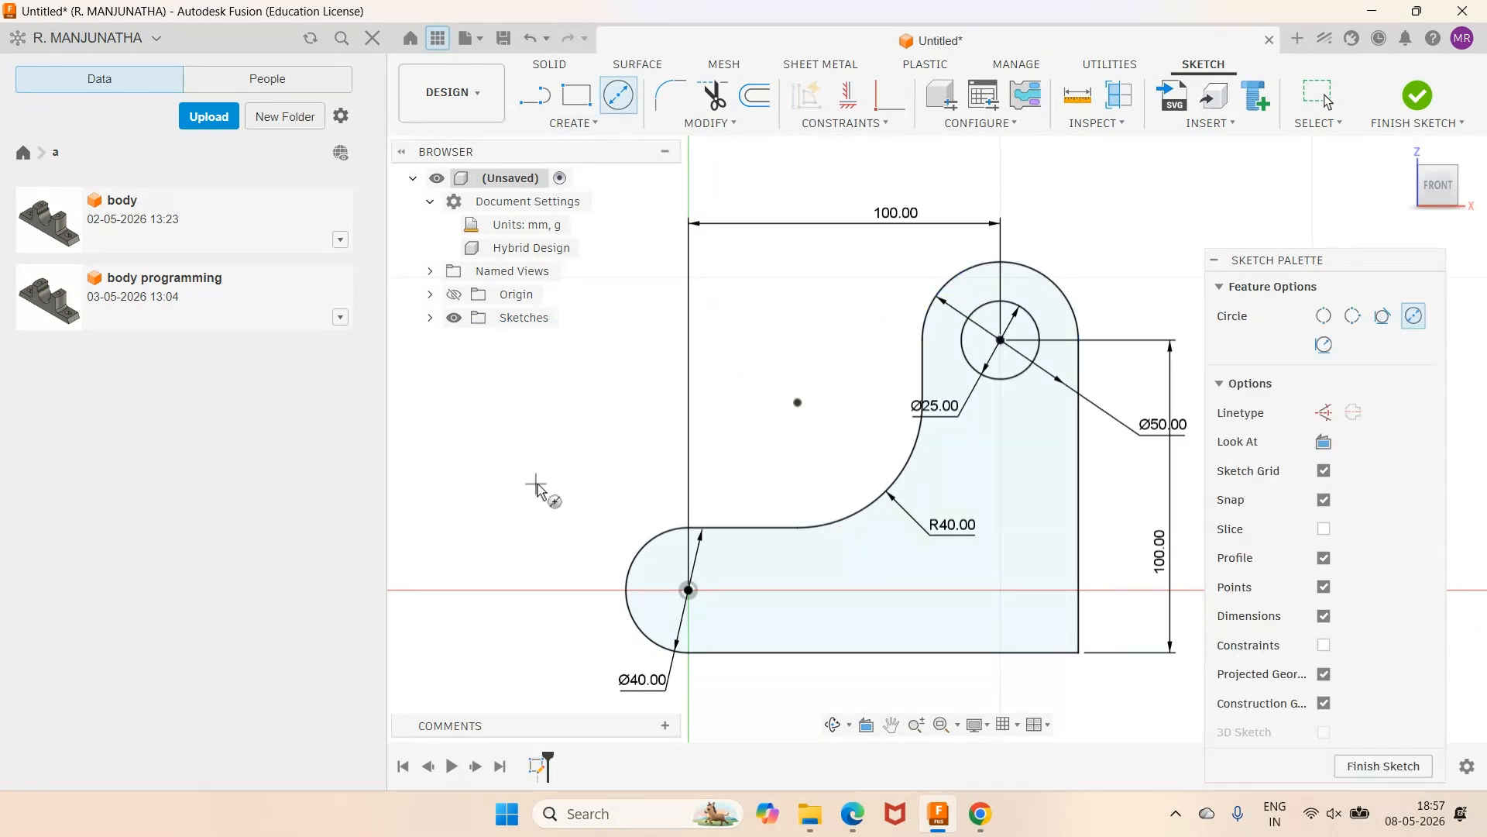
pyautogui.click(535, 483)
pyautogui.click(547, 540)
pyautogui.press('d')
pyautogui.click(517, 539)
pyautogui.click(486, 603)
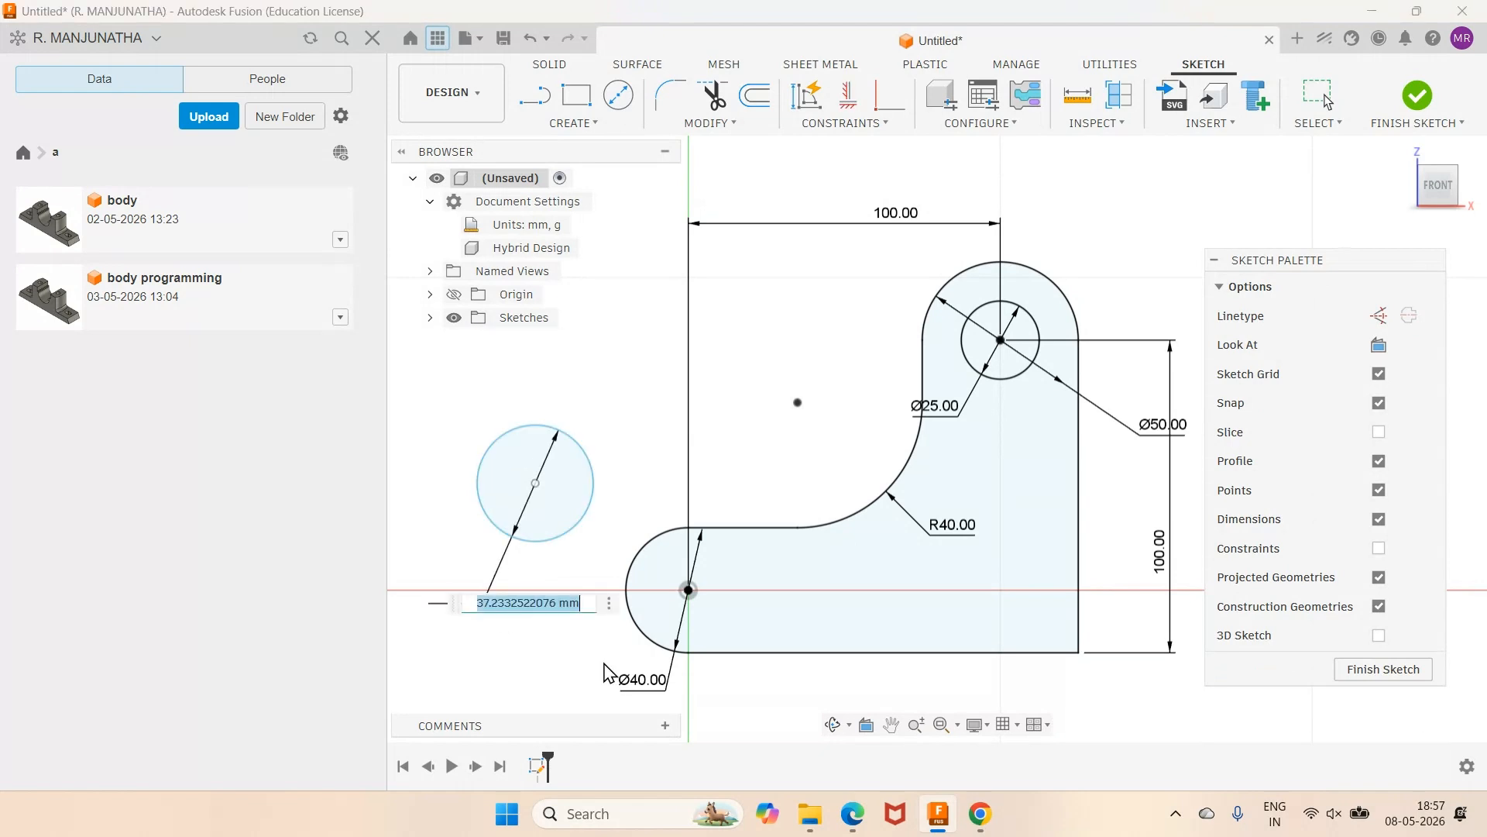
pyautogui.write('20')
pyautogui.press('Return')
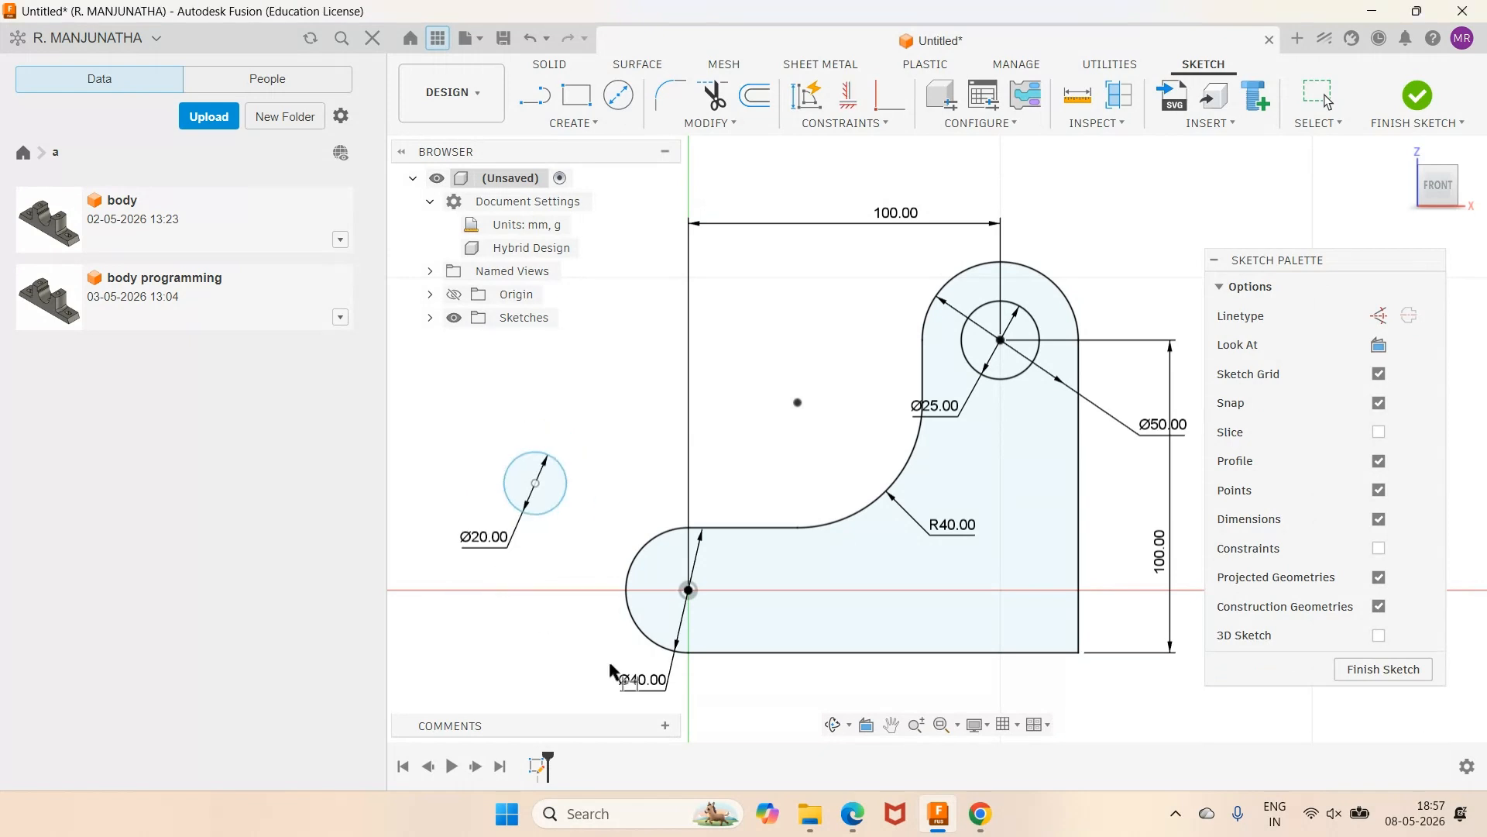
# Make the 20 mm circle concentric with the bracket's lower-left arc.
pyautogui.click(845, 123)
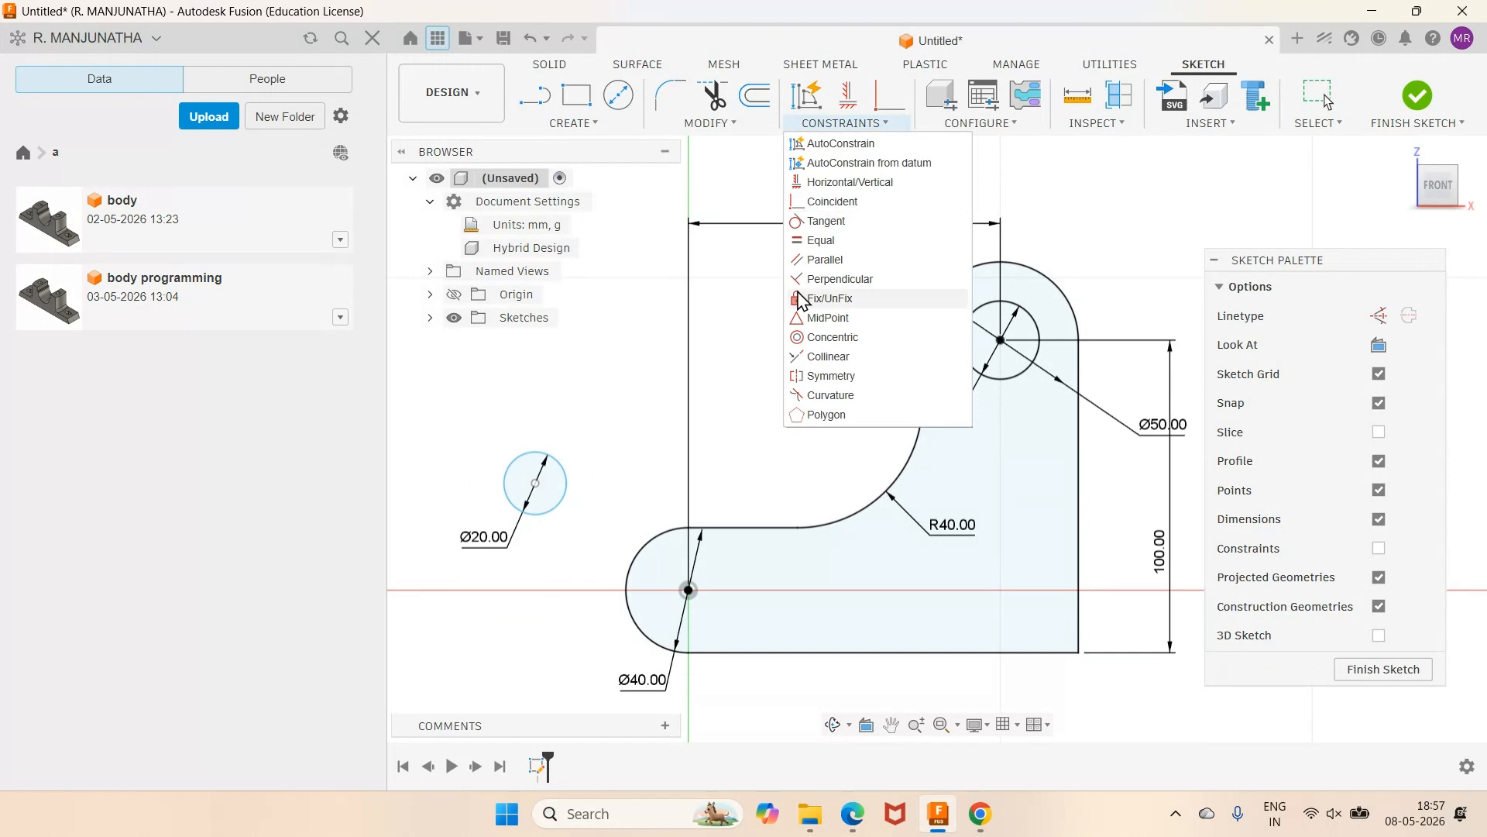
pyautogui.click(833, 337)
pyautogui.click(540, 510)
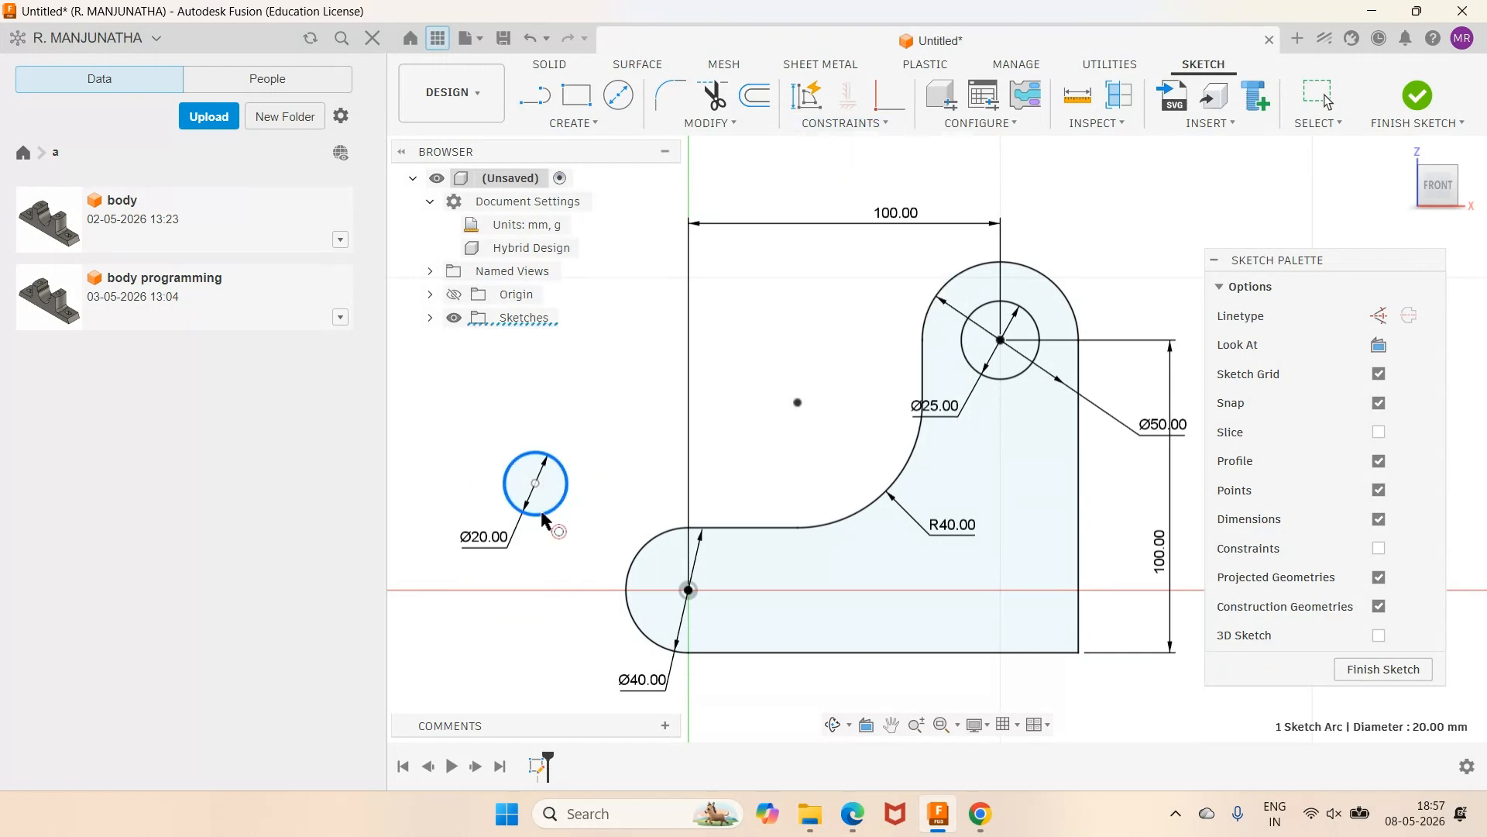
pyautogui.click(629, 612)
pyautogui.scroll(-3, 960, 700)
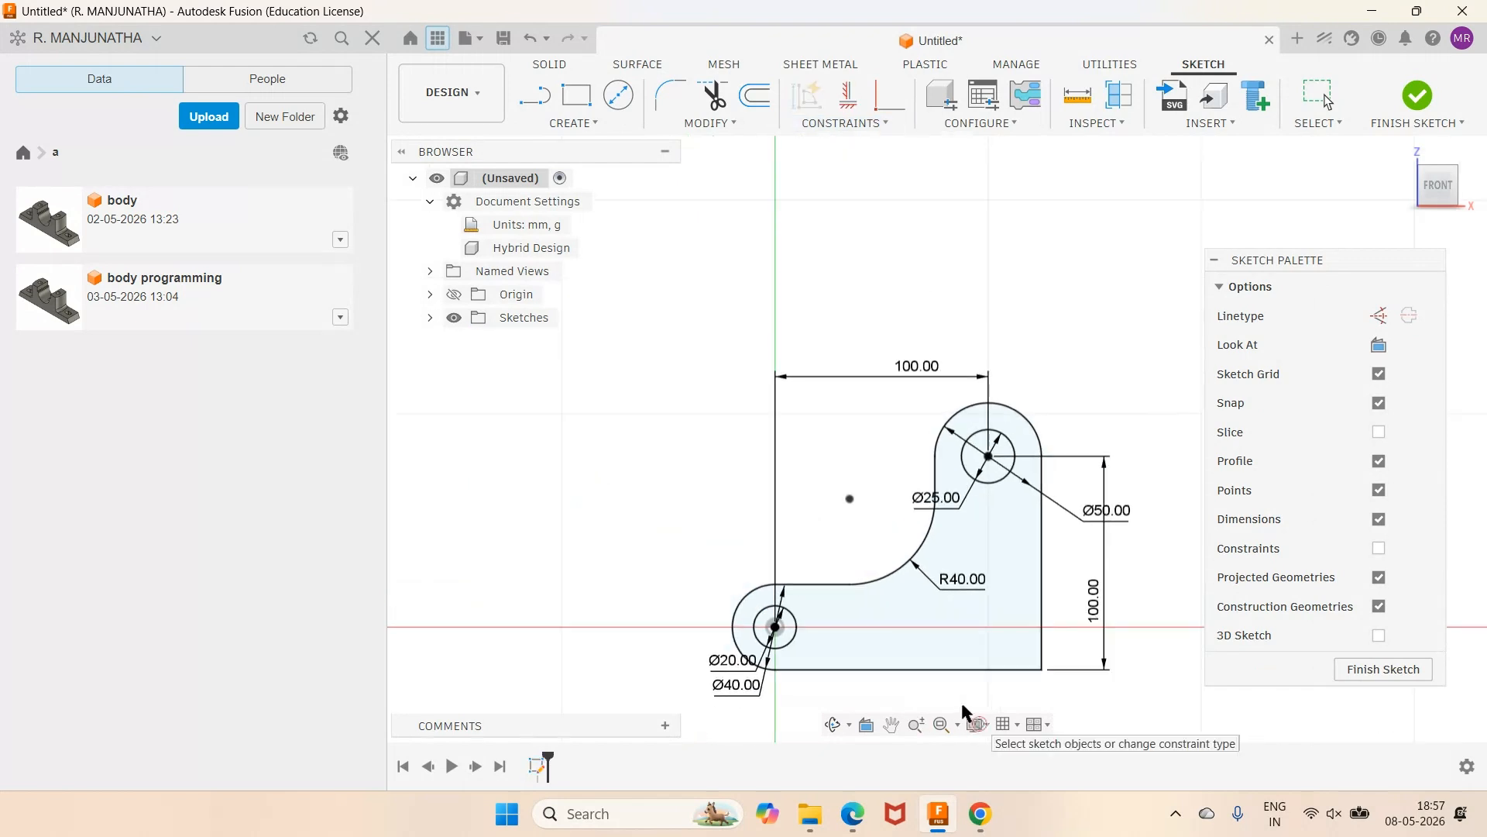
# Compare the finished bracket with the drawing in 2D Sketch.pdf and show the sketch constraints.
pyautogui.click(852, 815)
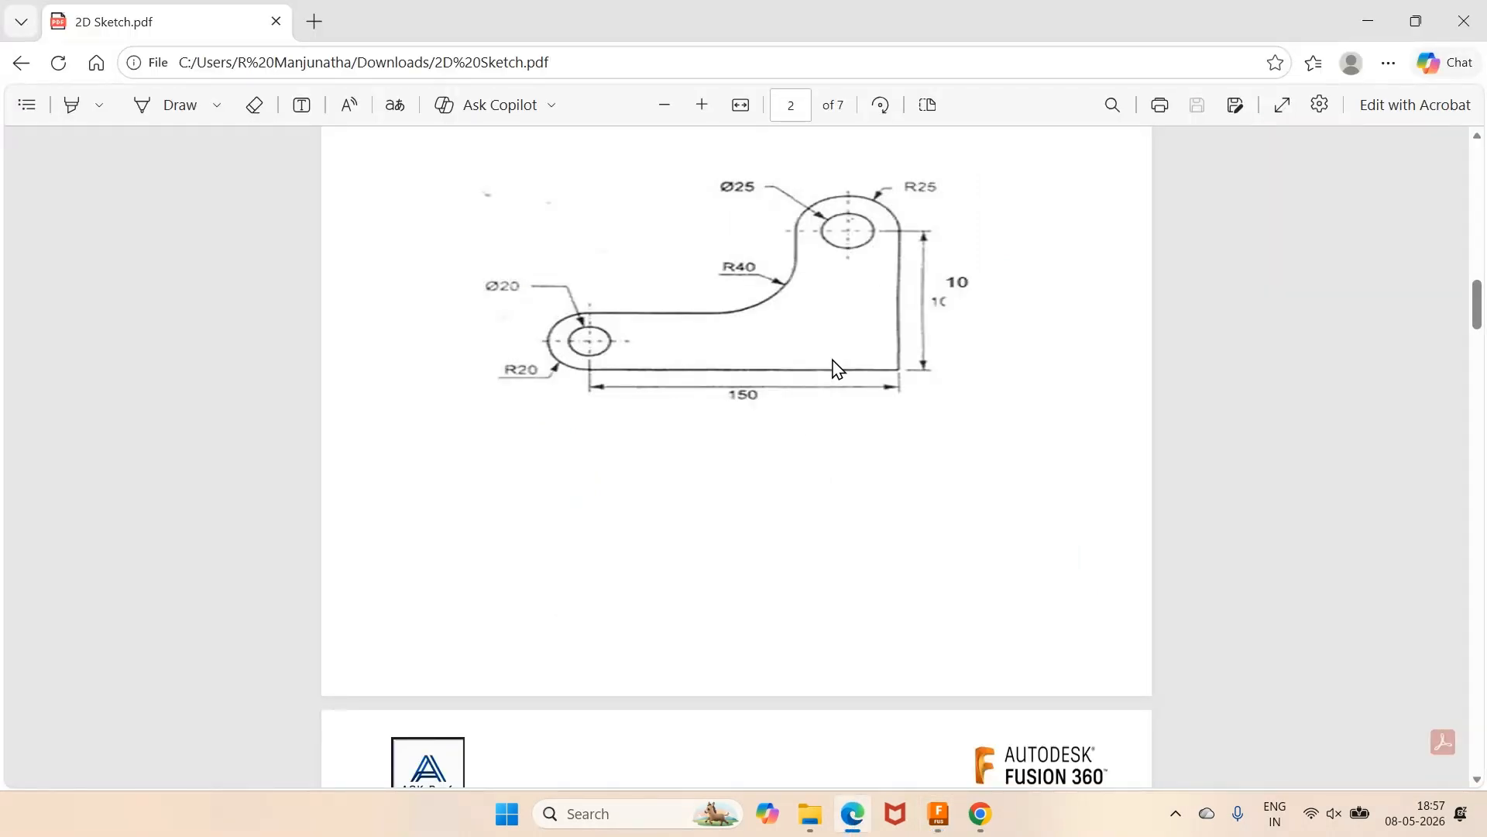
pyautogui.click(939, 815)
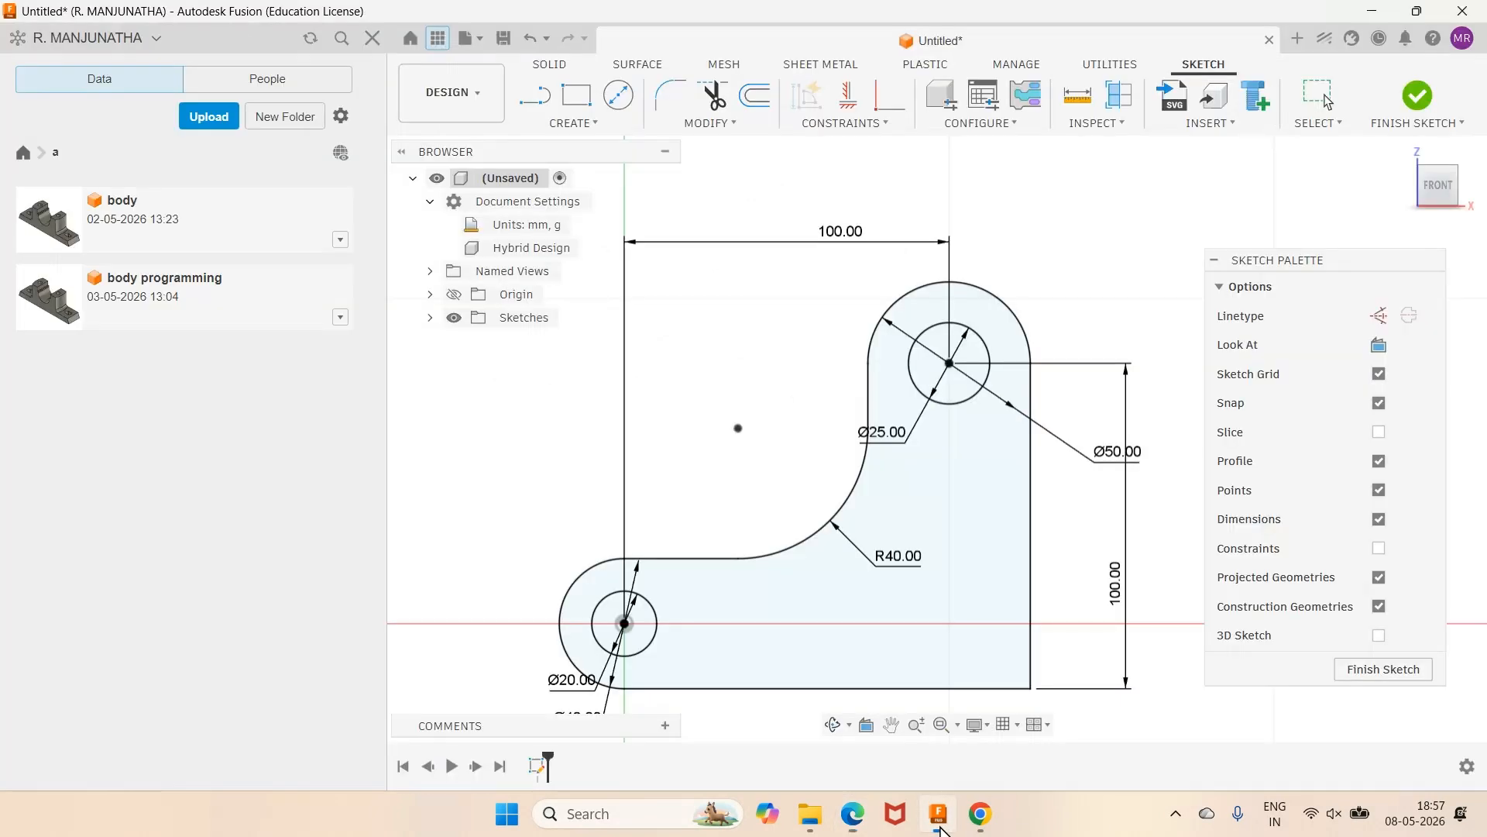
pyautogui.click(1378, 548)
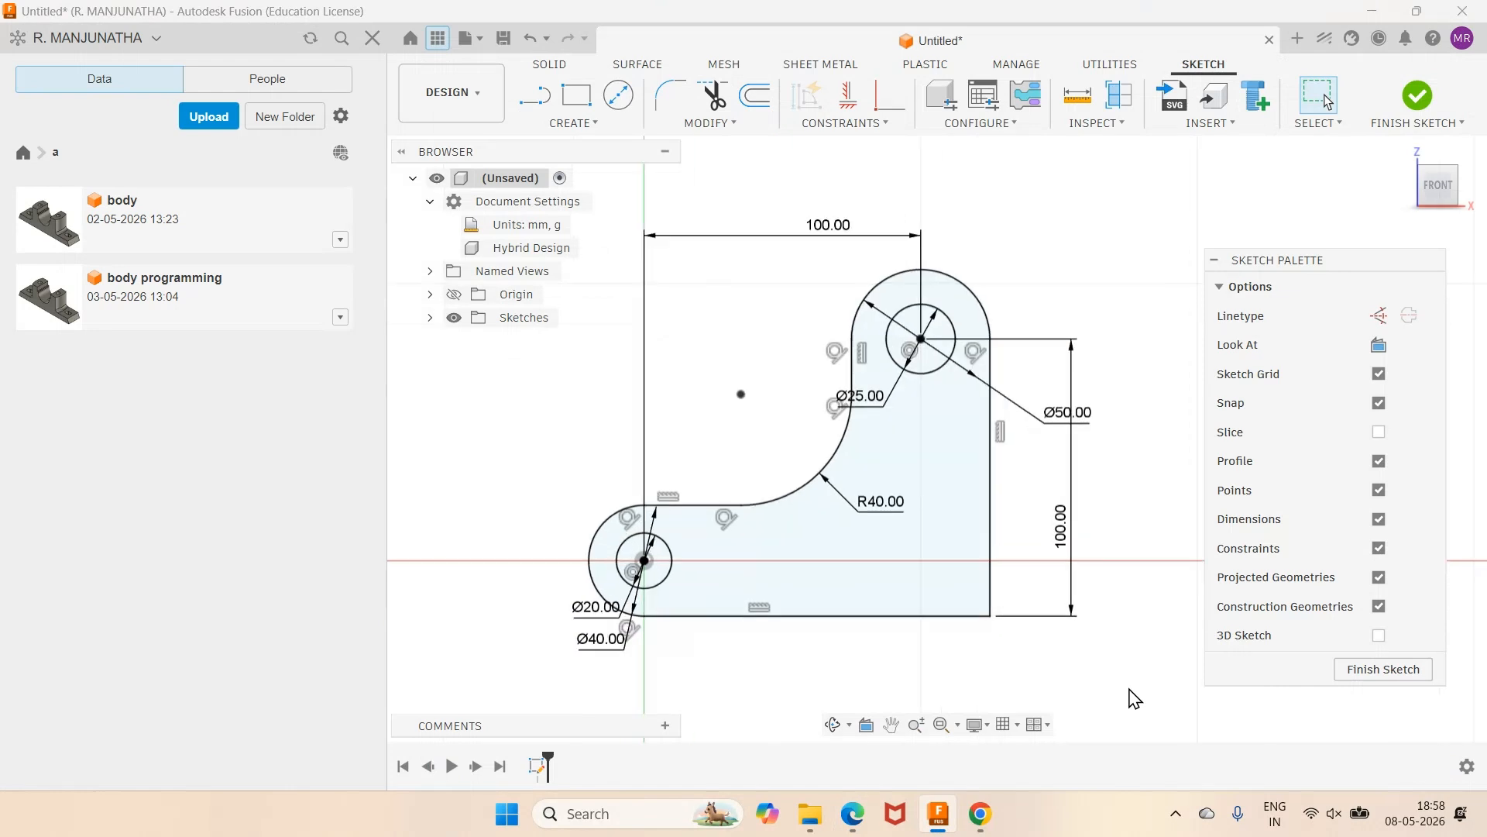
# Find the next exercise, the plate with four 10 mm holes, on page 3 of 2D Sketch.pdf.
pyautogui.click(862, 811)
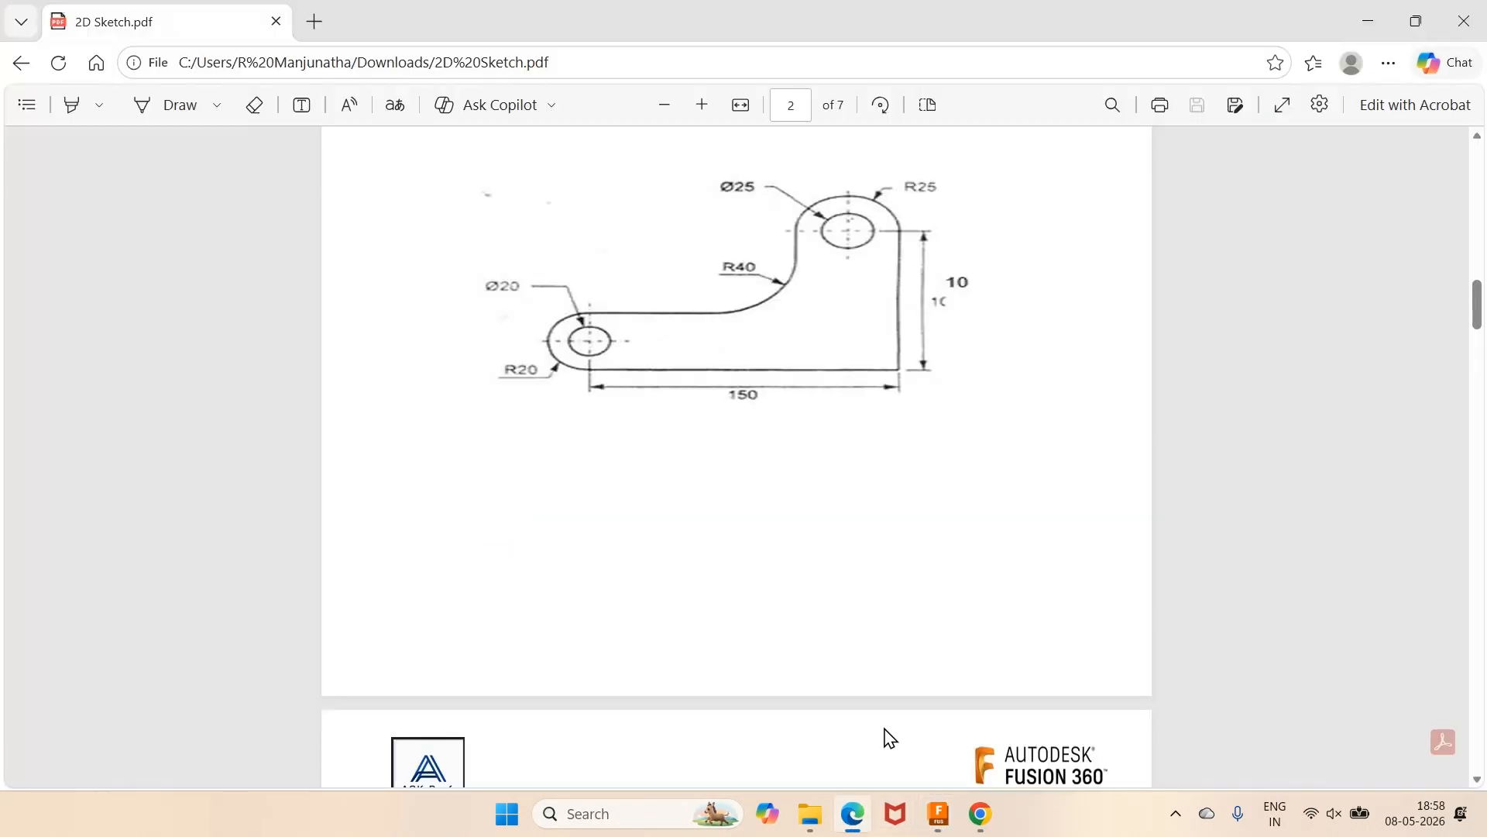
pyautogui.scroll(1, 870, 402)
pyautogui.scroll(-7, 870, 402)
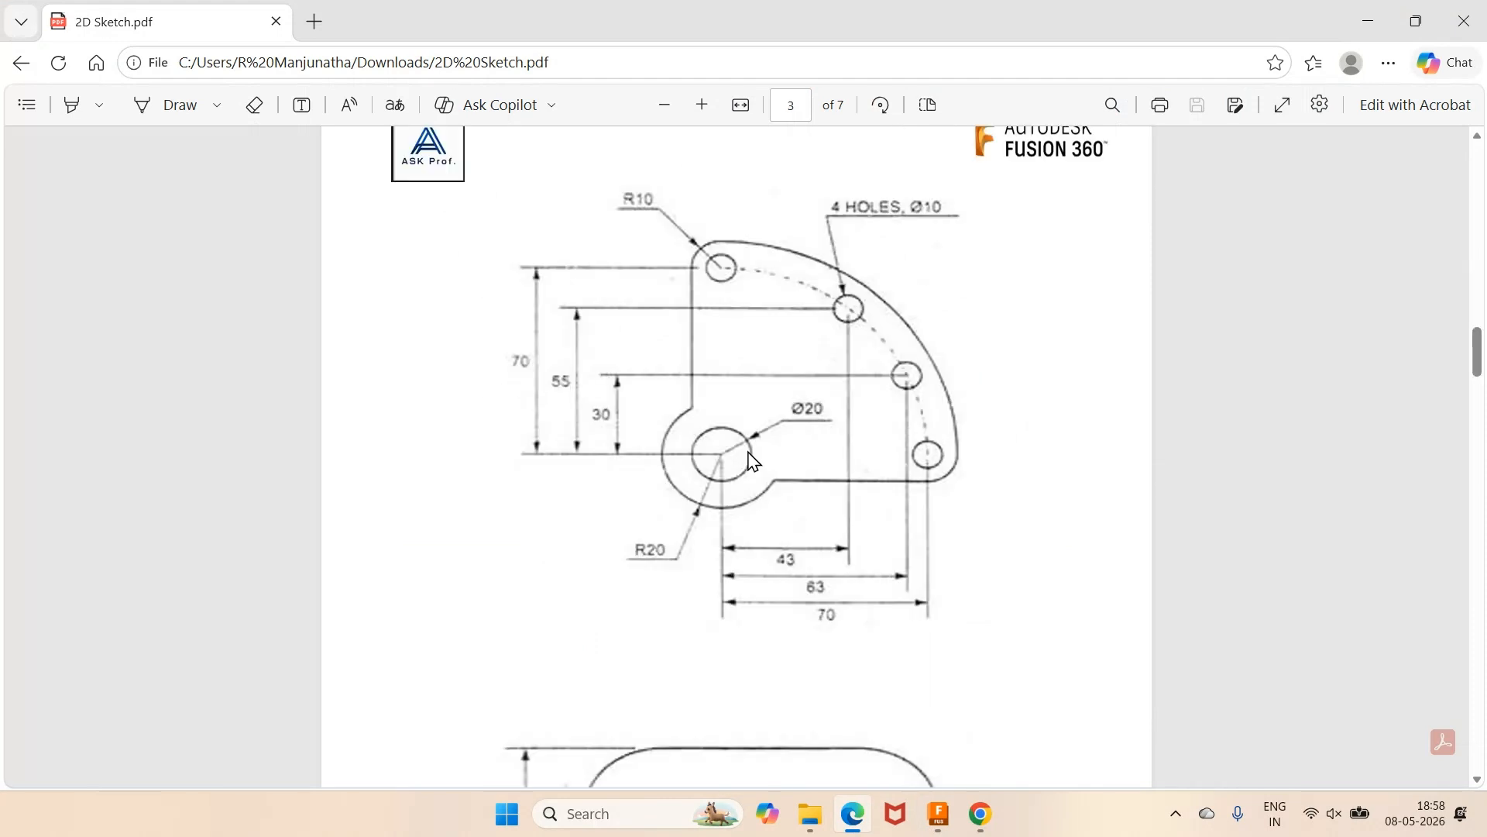
pyautogui.click(937, 815)
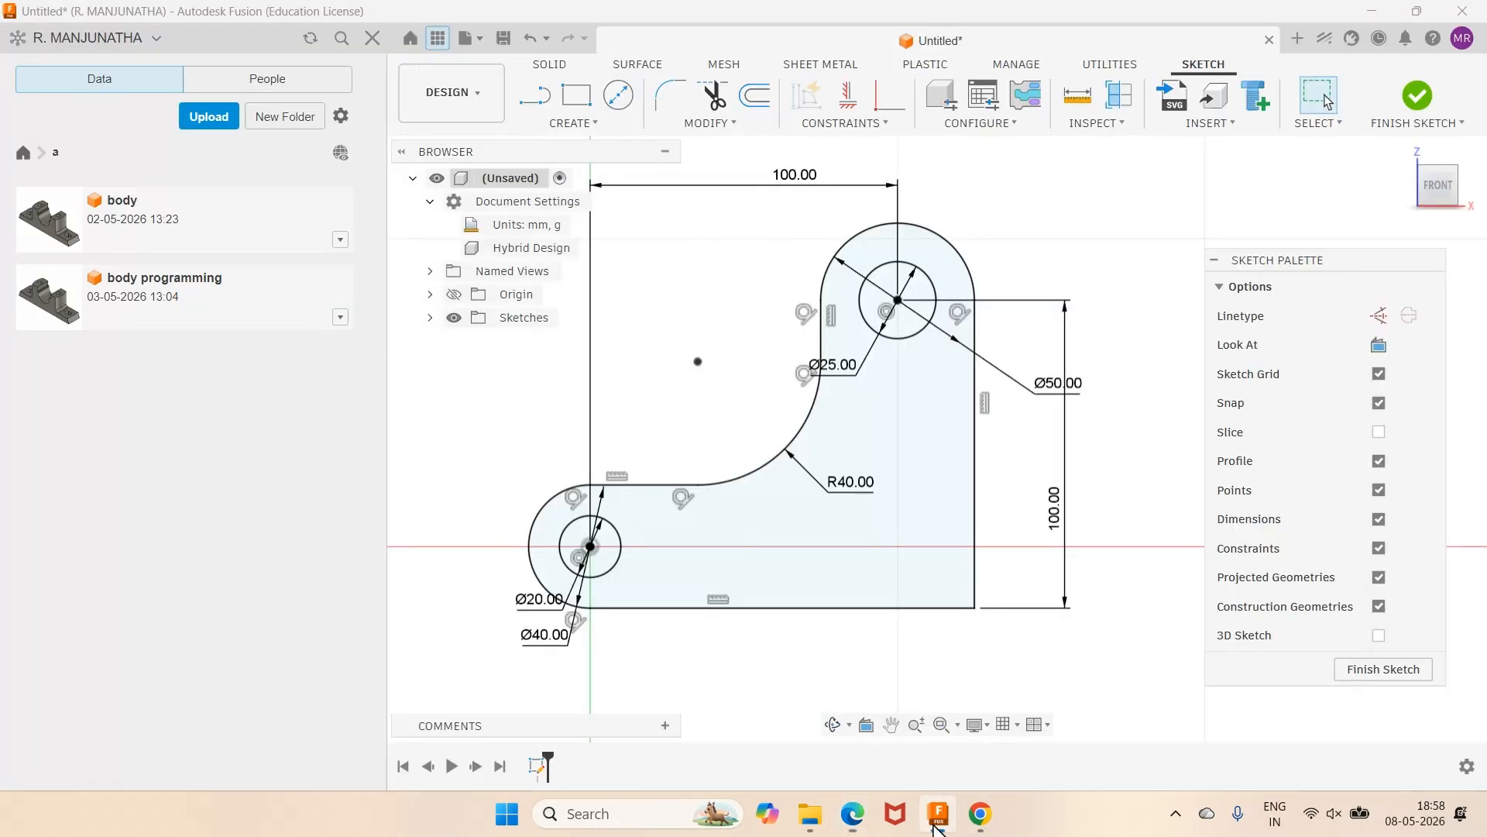
# Close the bracket design without saving it and create a new hybrid design.
pyautogui.hotkey('ctrl', 's')
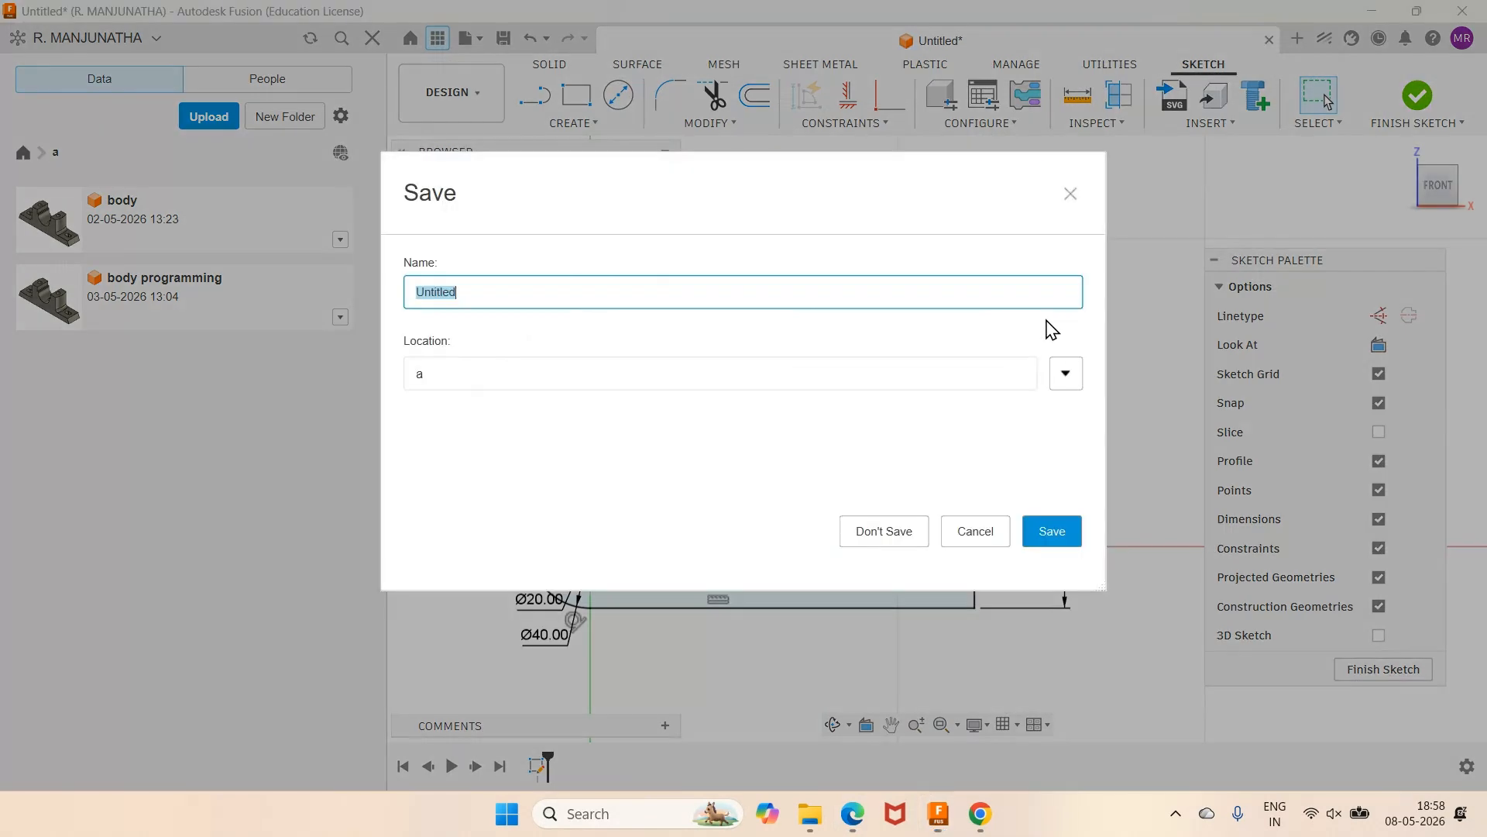
pyautogui.click(914, 532)
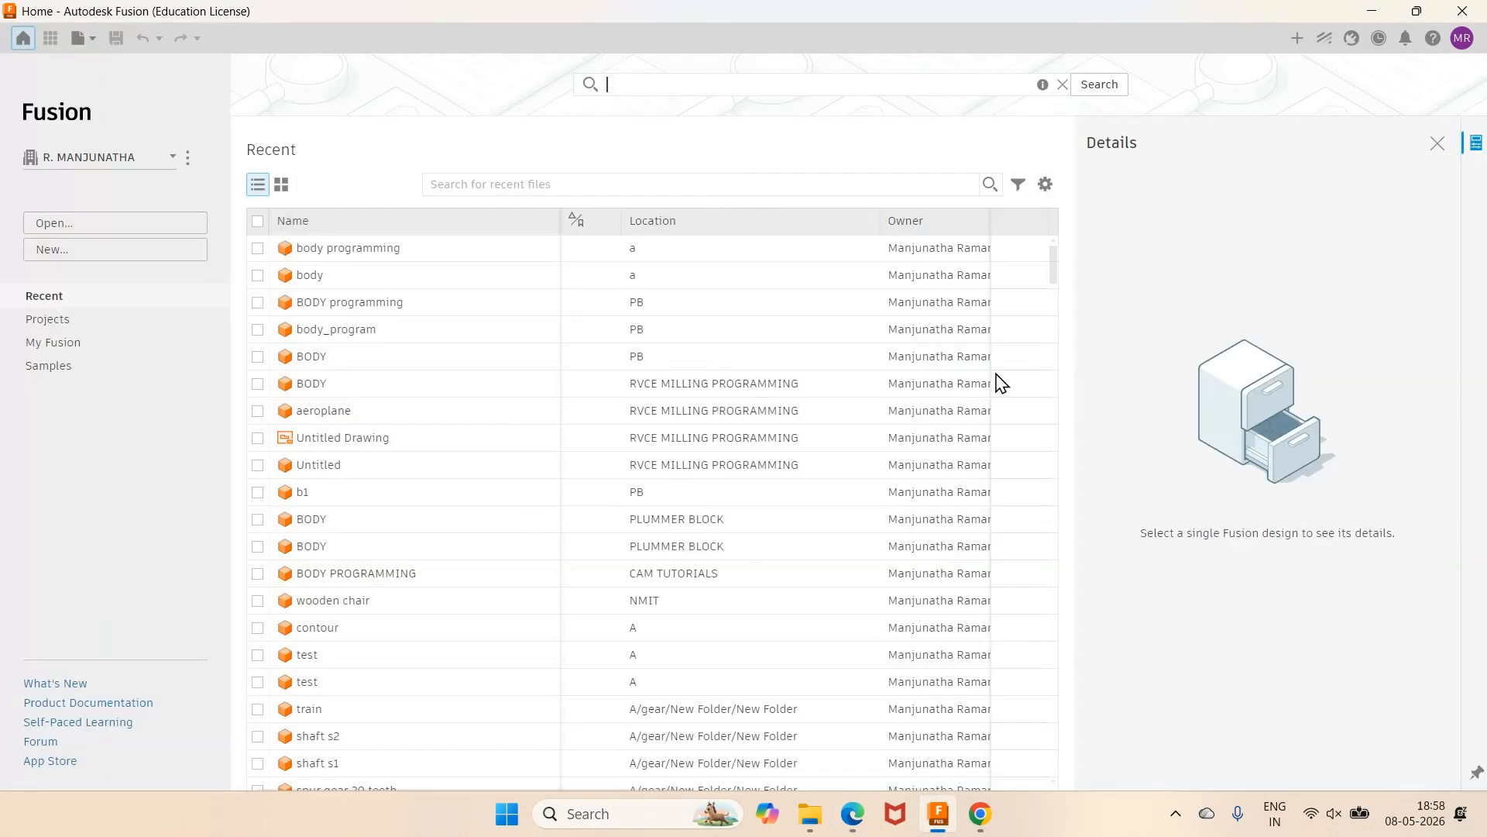
pyautogui.click(1296, 38)
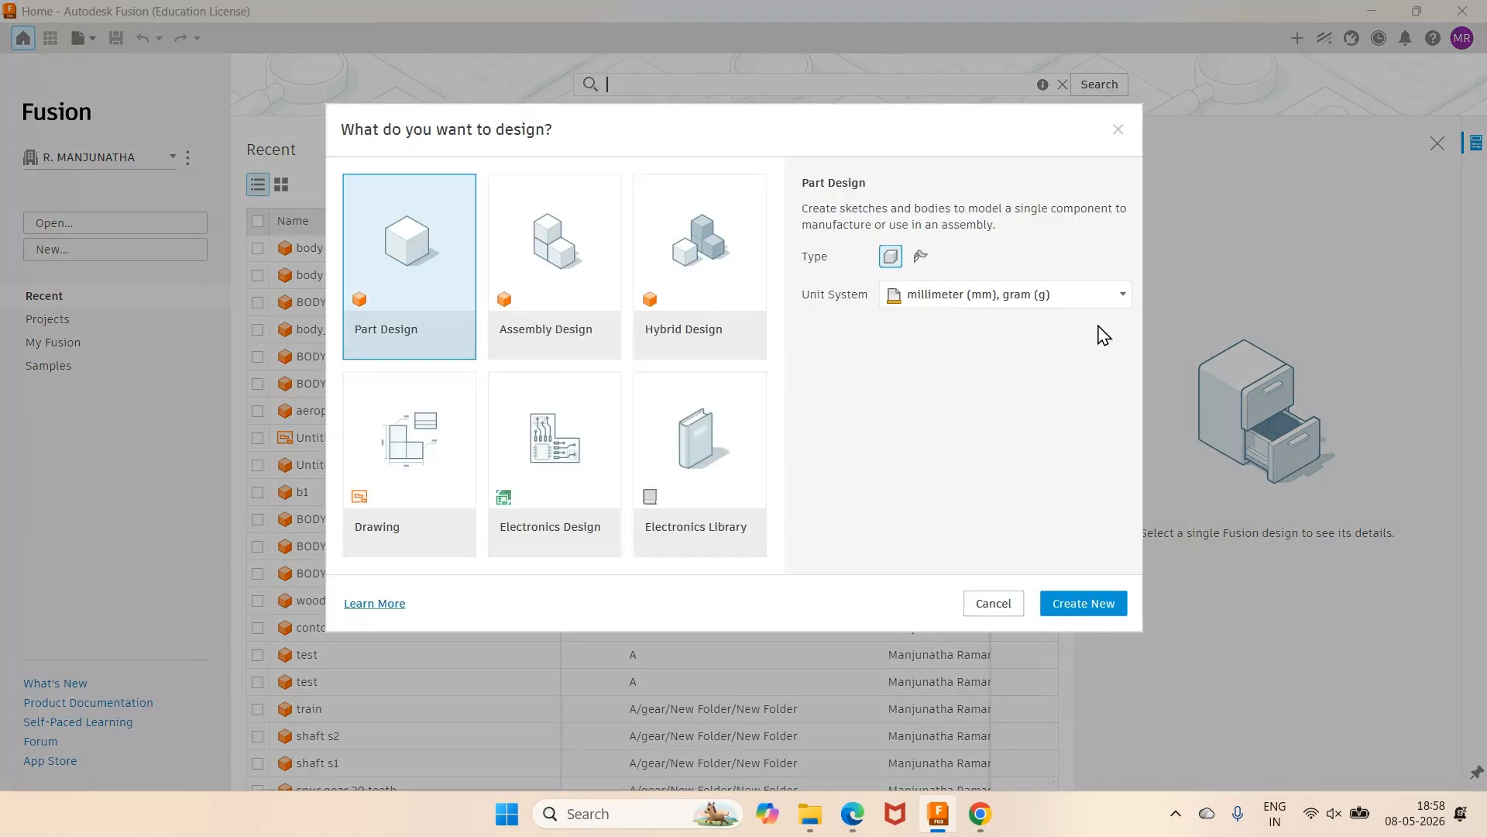
pyautogui.click(699, 263)
pyautogui.click(1081, 605)
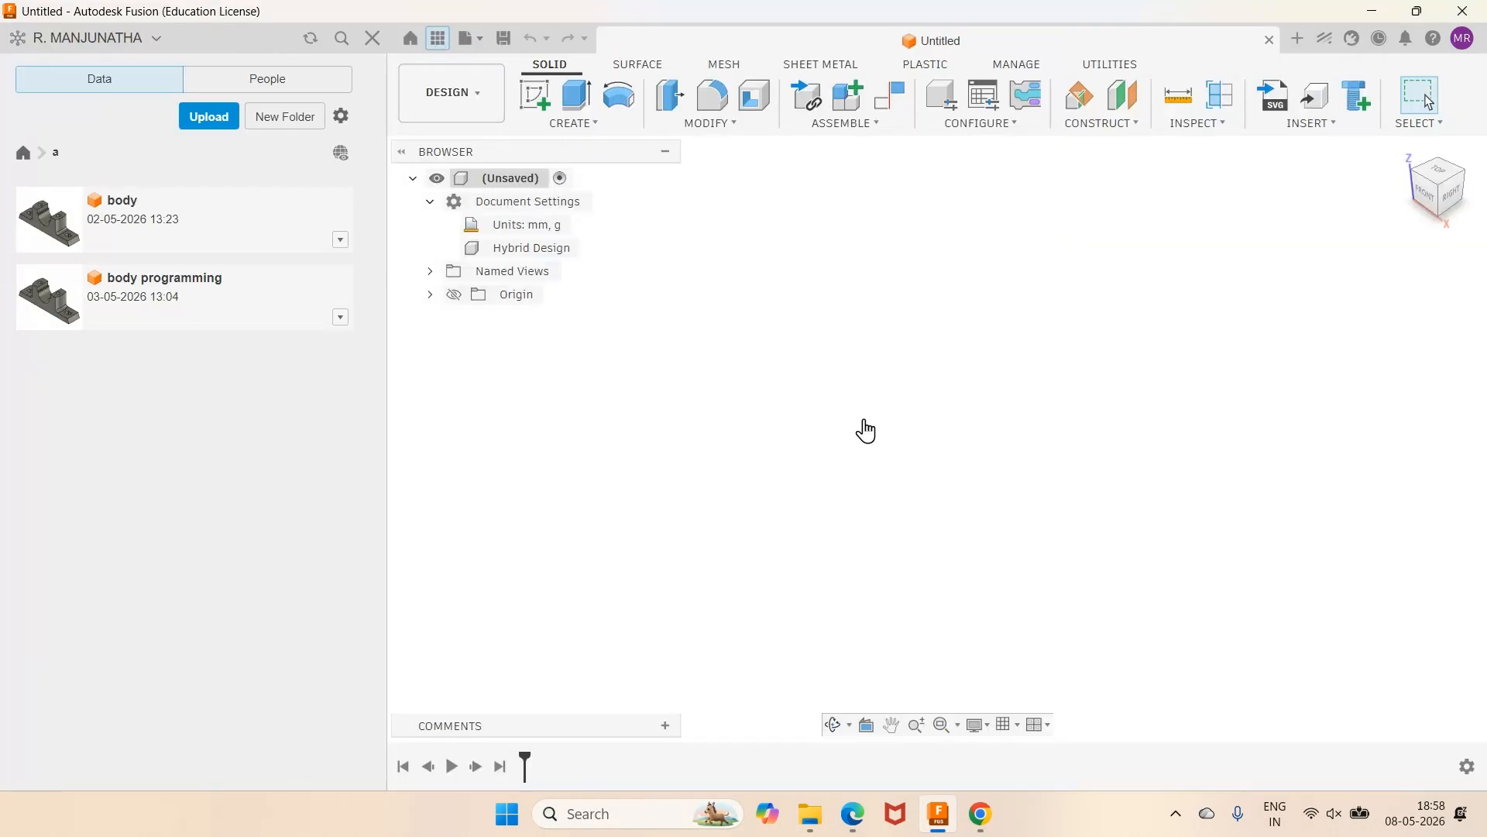
# Review the four-hole plate drawing in 2D Sketch.pdf before starting the sketch.
pyautogui.moveTo(834, 820)
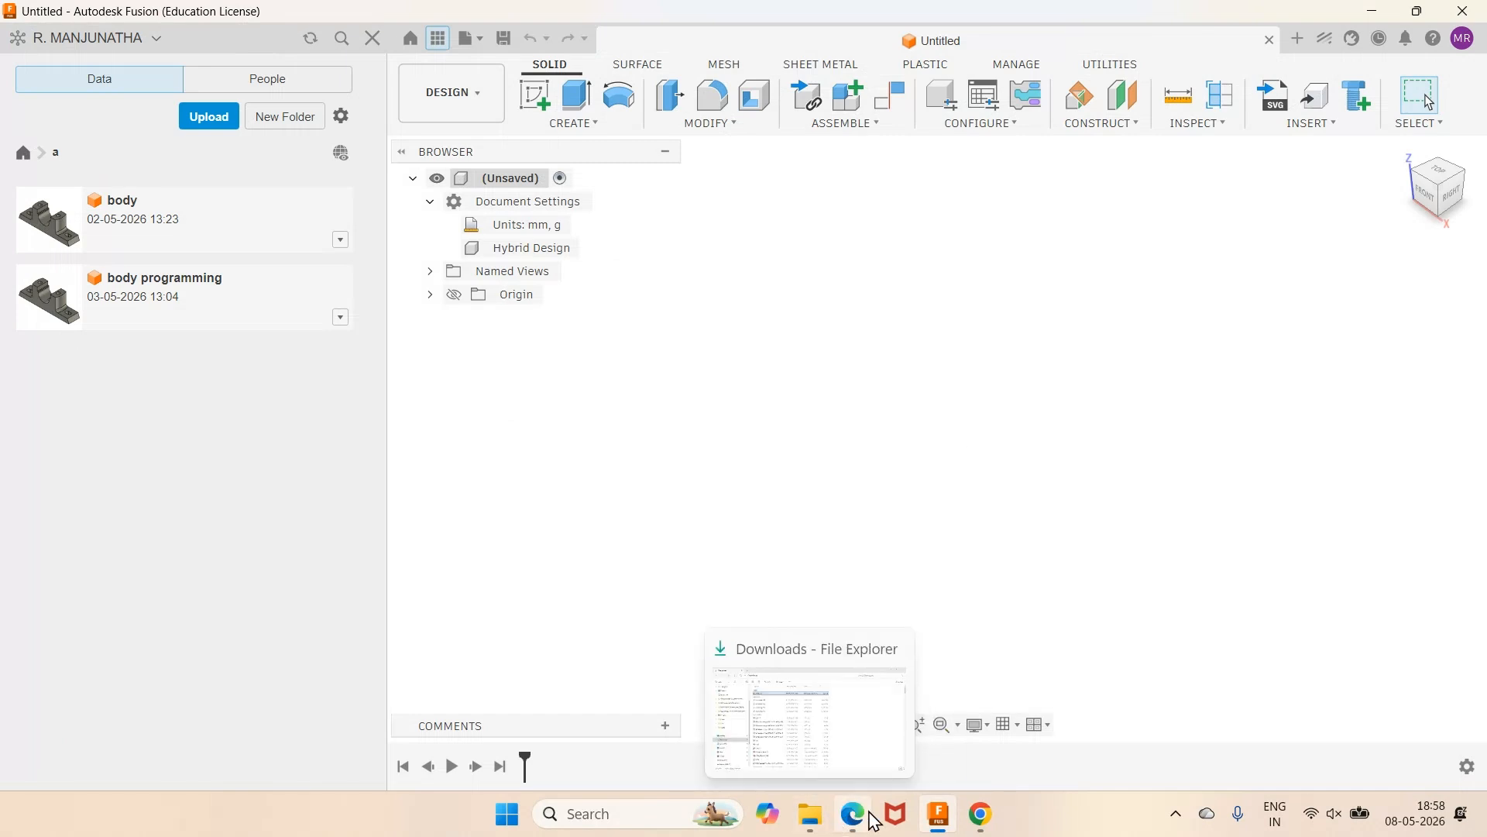
pyautogui.click(852, 815)
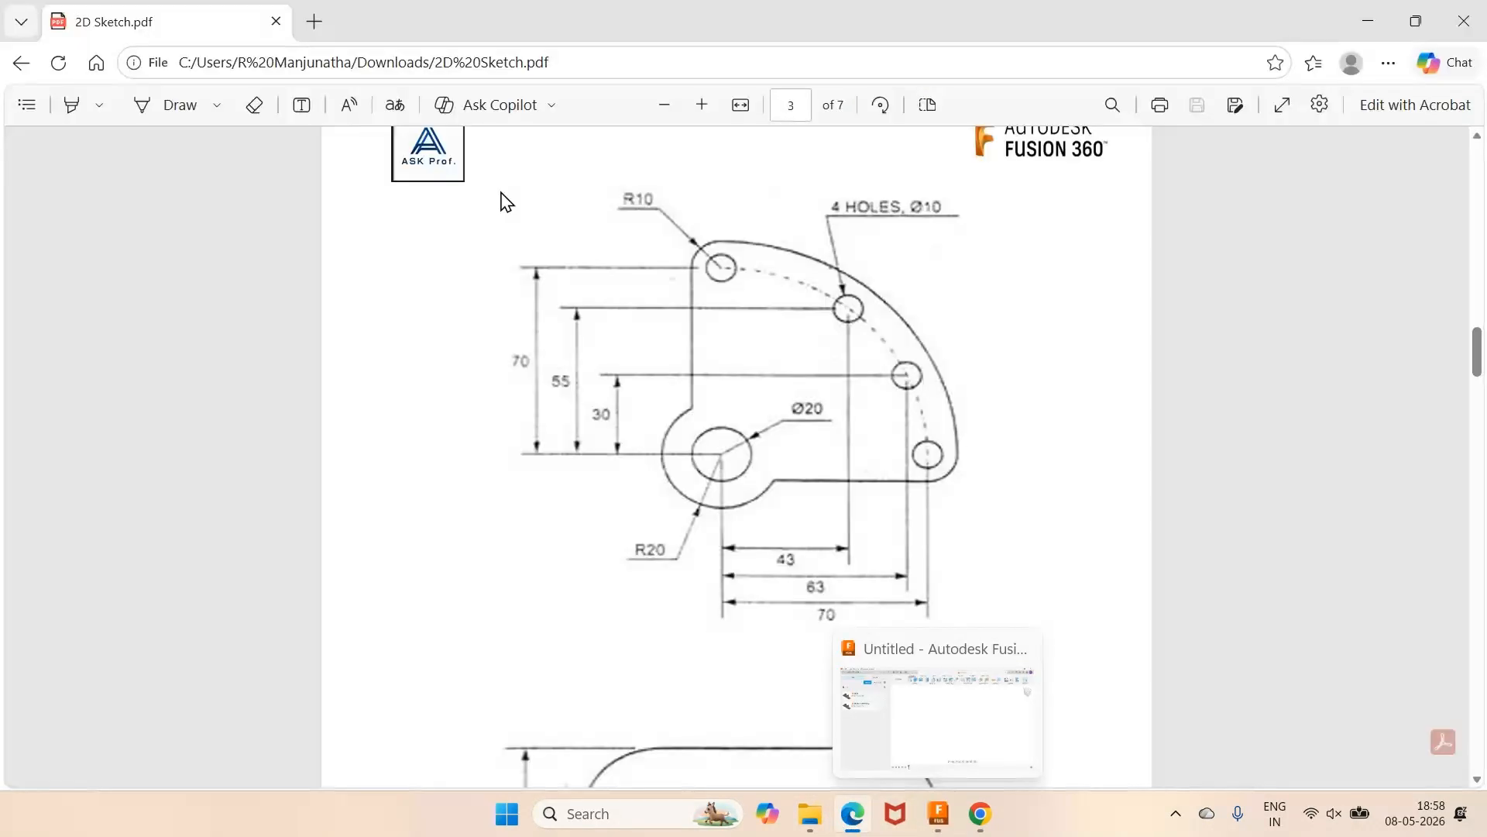
pyautogui.click(922, 825)
pyautogui.click(535, 94)
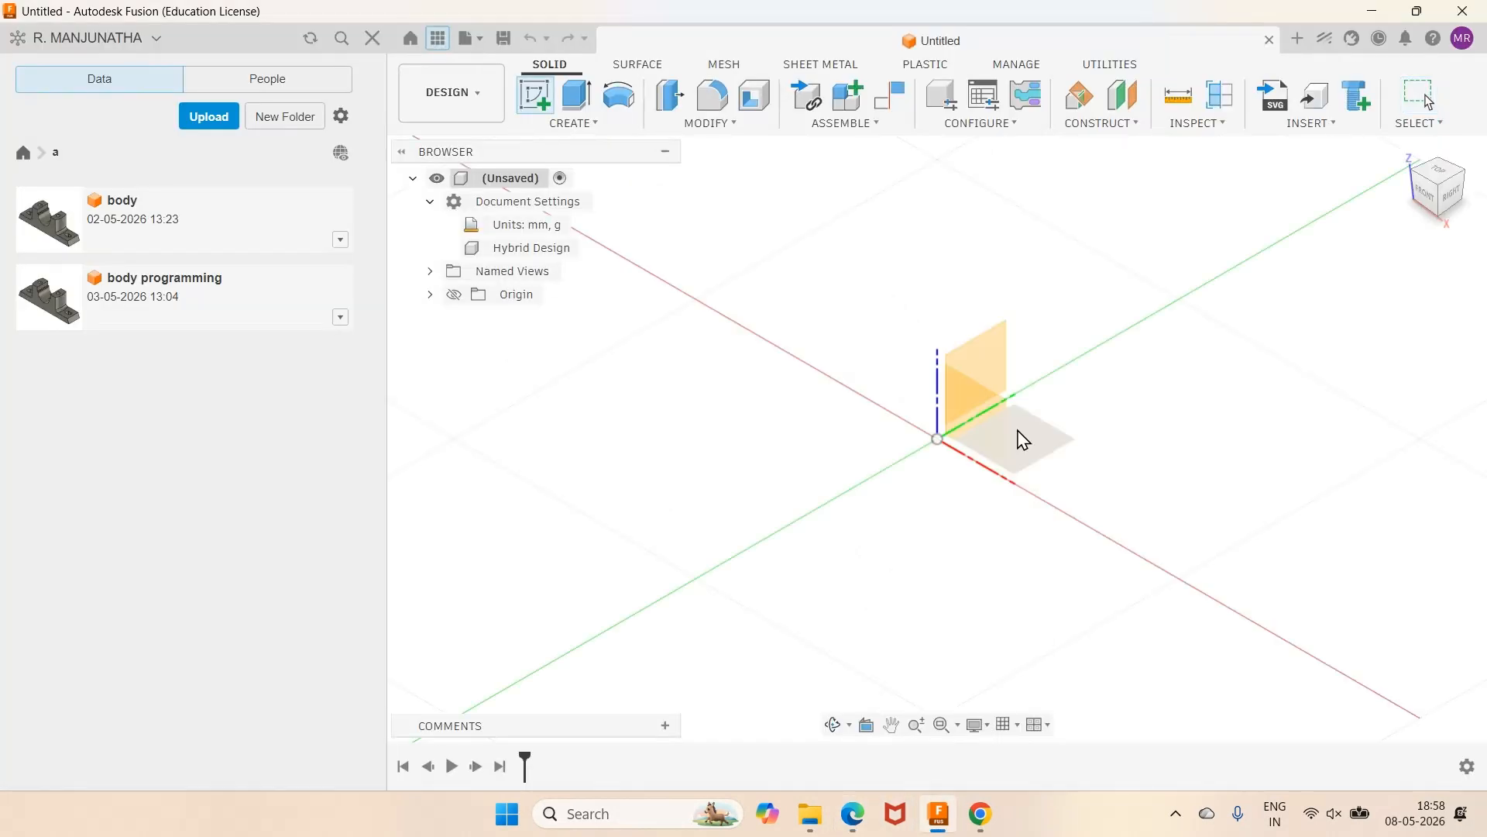
pyautogui.click(1019, 435)
pyautogui.click(1420, 96)
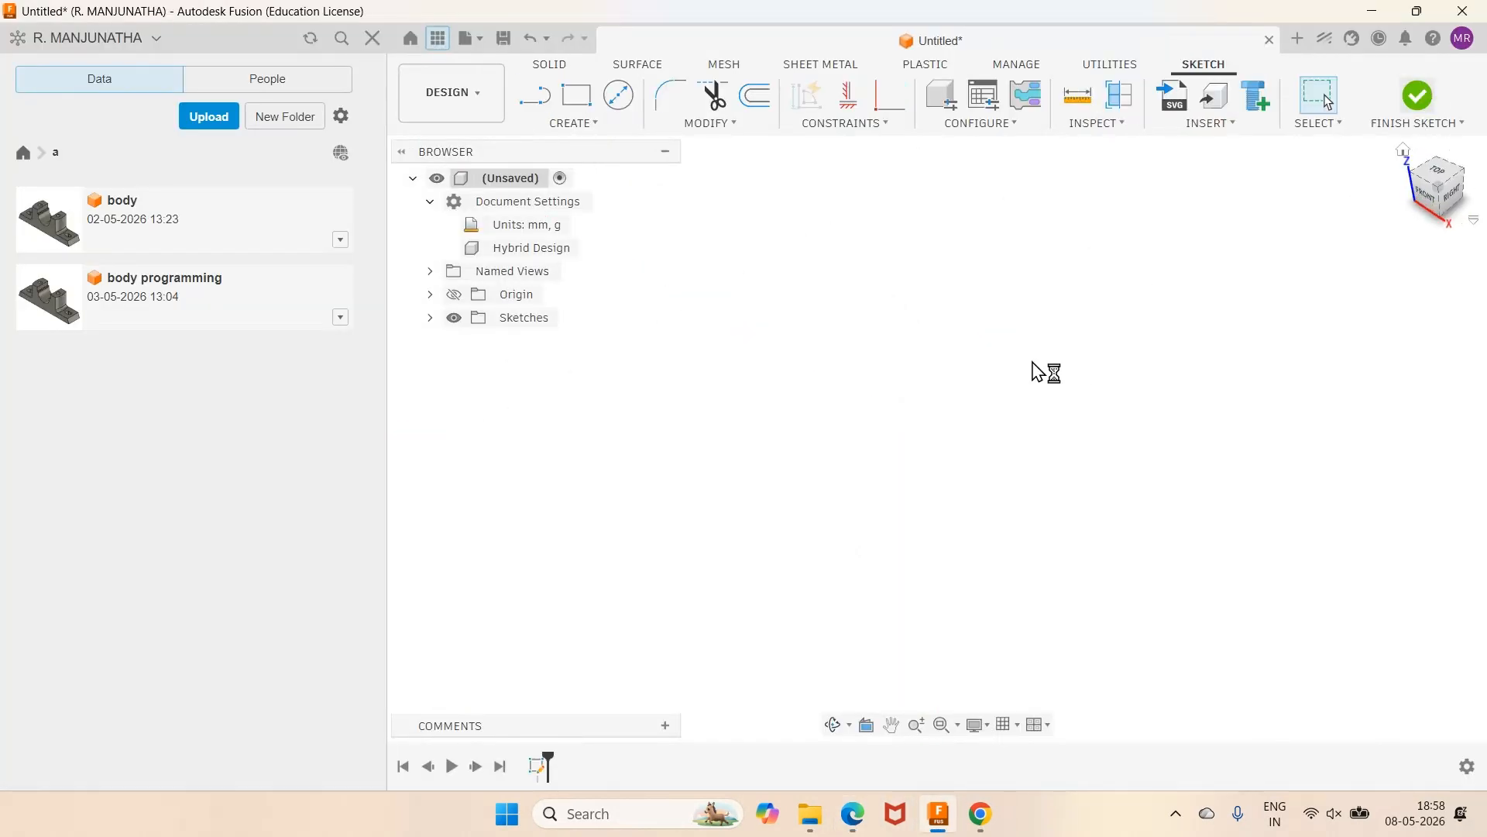
pyautogui.rightClick(538, 765)
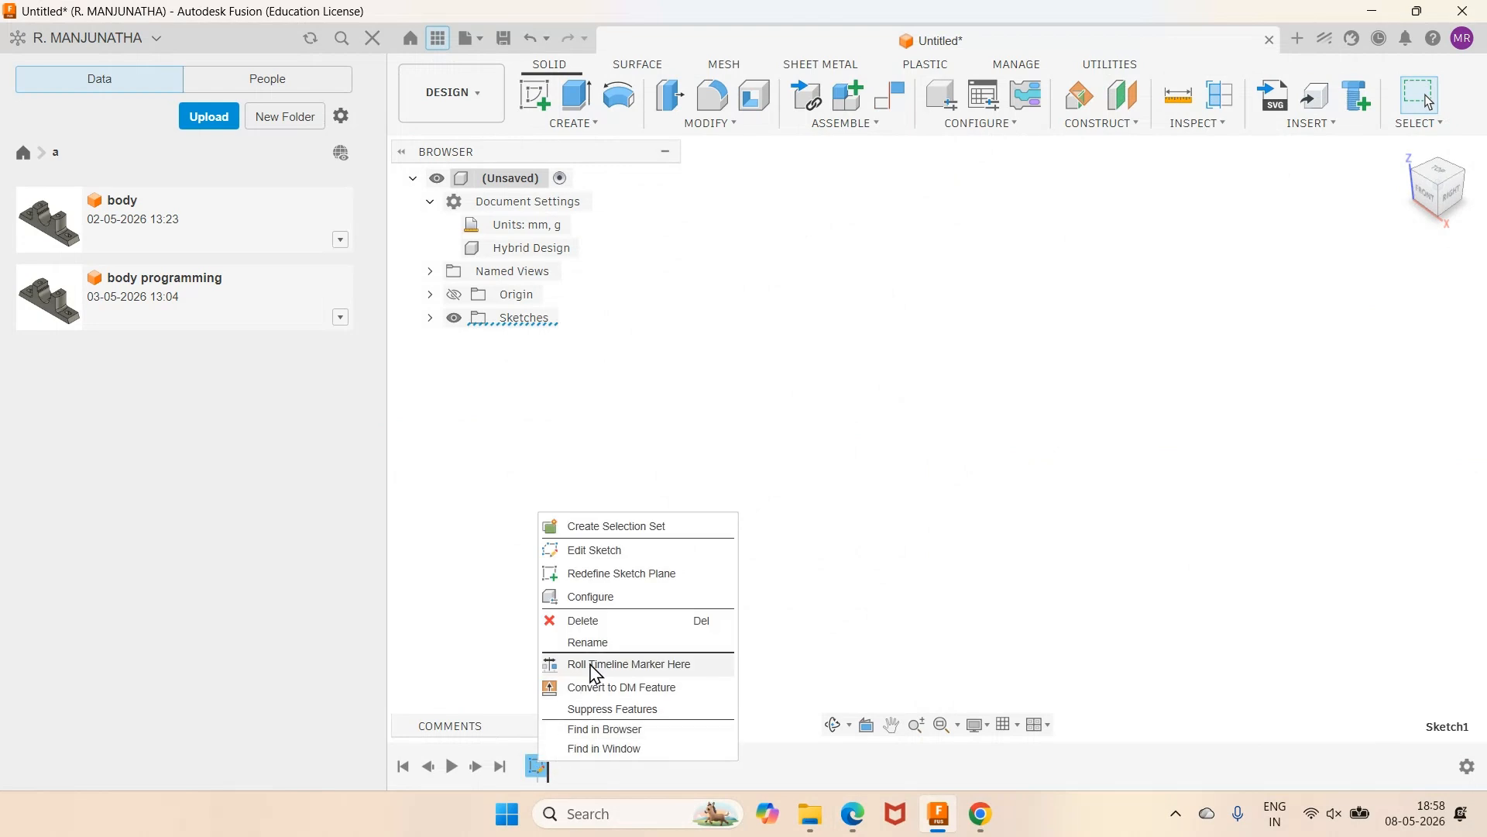
pyautogui.click(607, 623)
# Start a sketch on the front plane and consult the four-hole plate's dimensions in 2D Sketch.pdf.
pyautogui.click(549, 97)
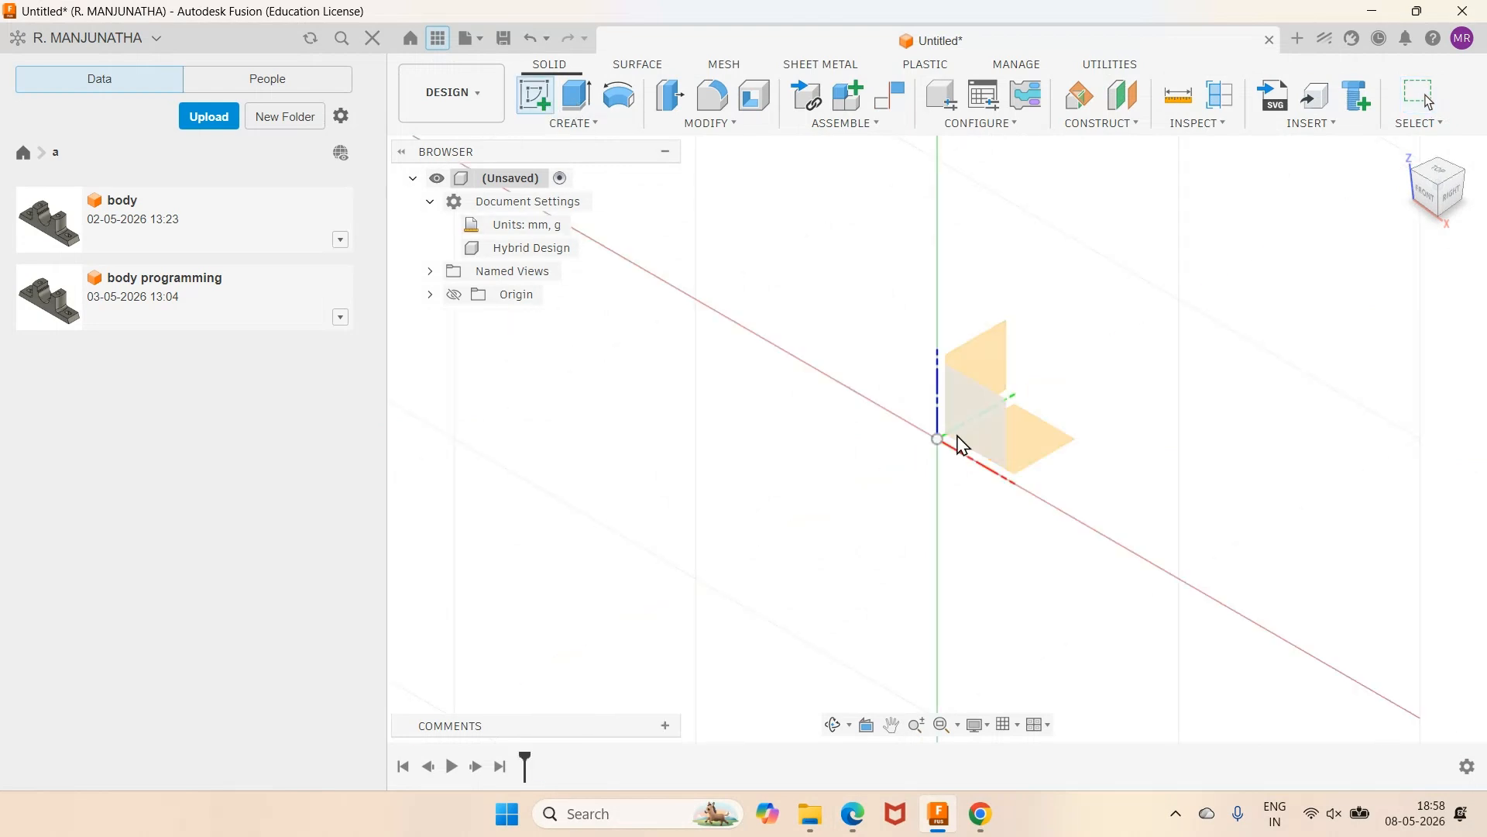
pyautogui.click(990, 441)
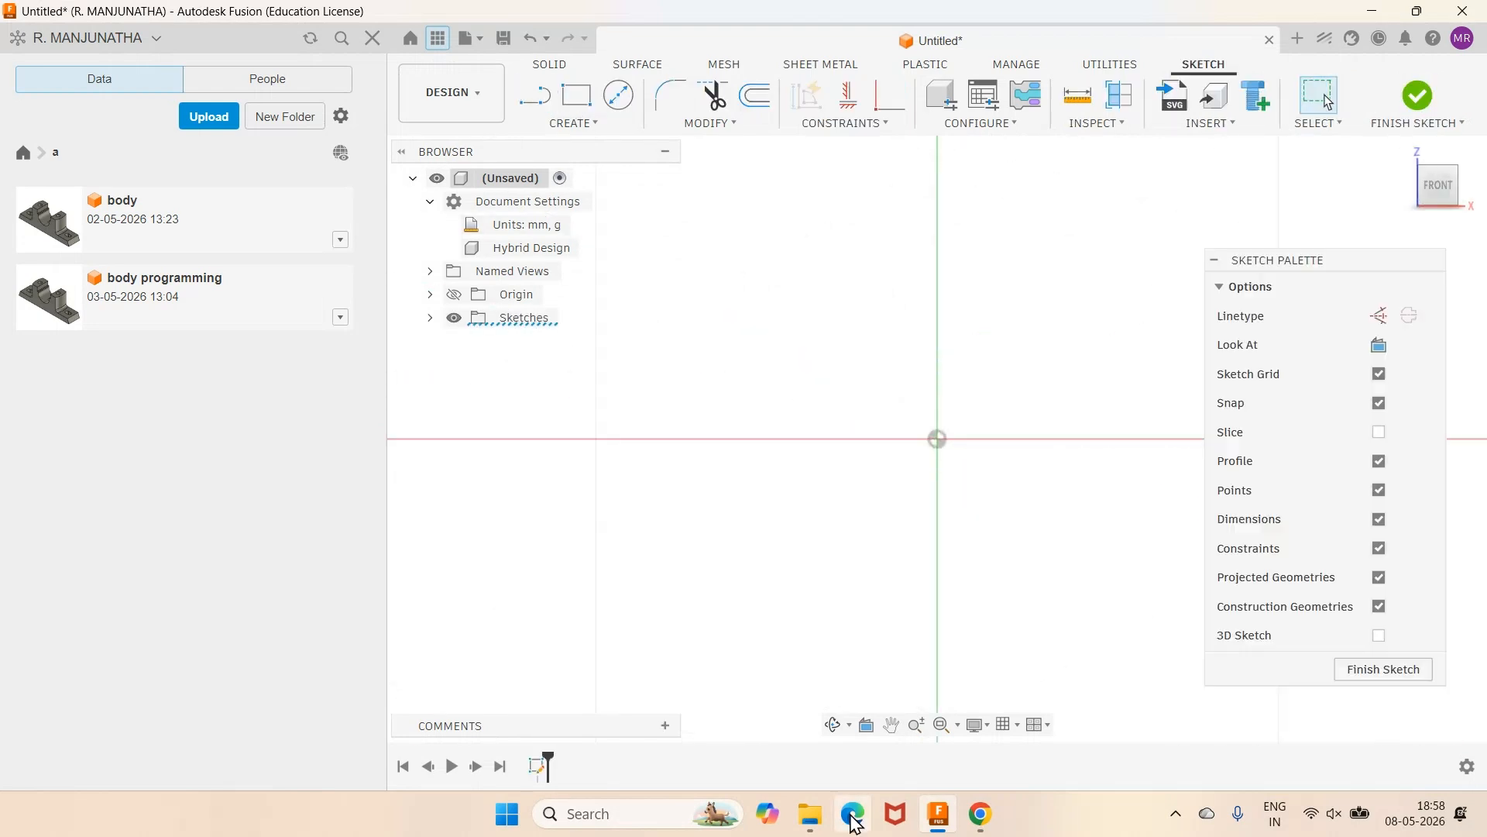
pyautogui.click(853, 815)
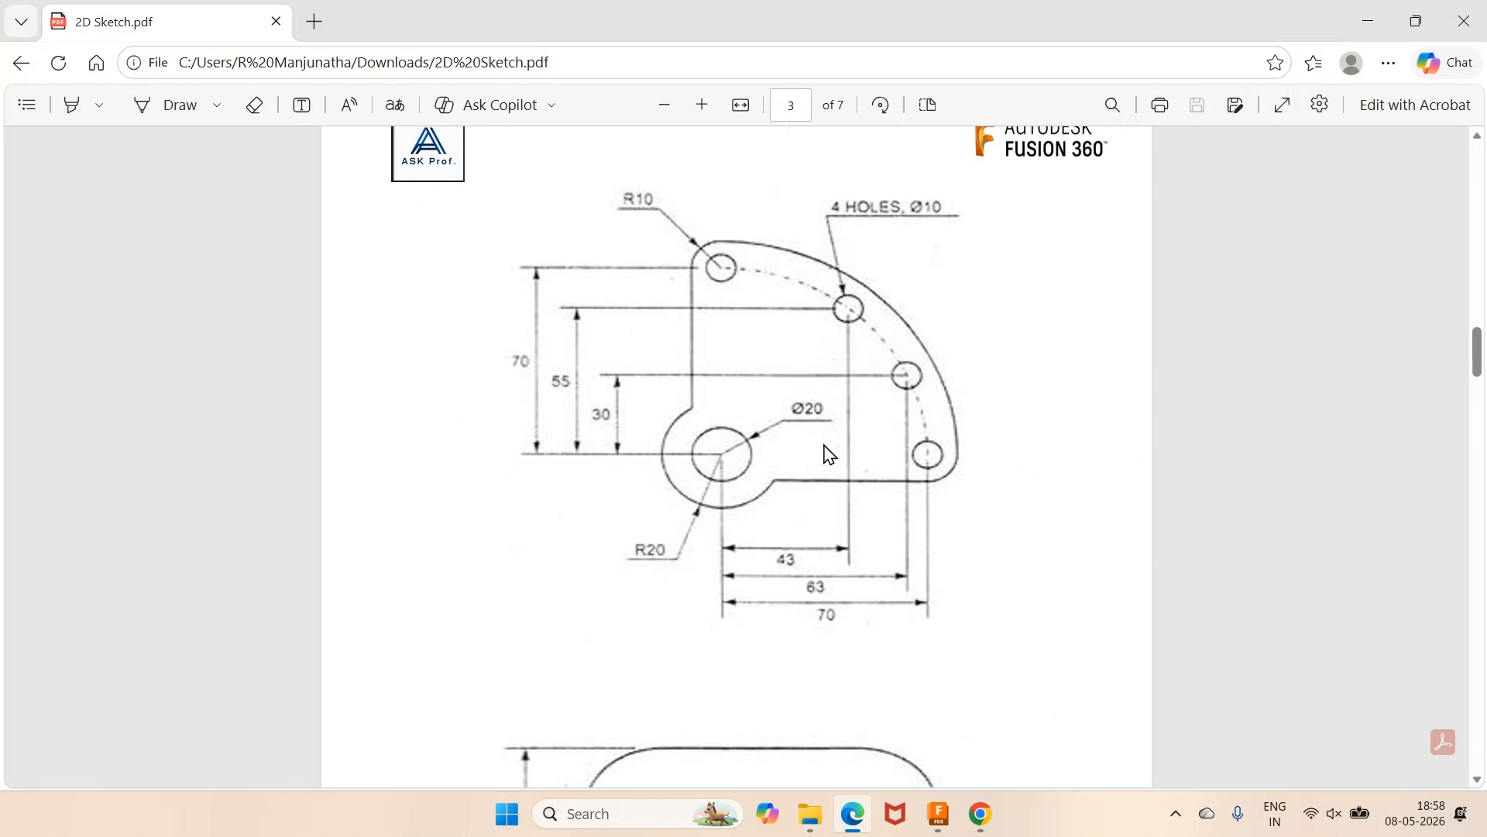
pyautogui.click(938, 814)
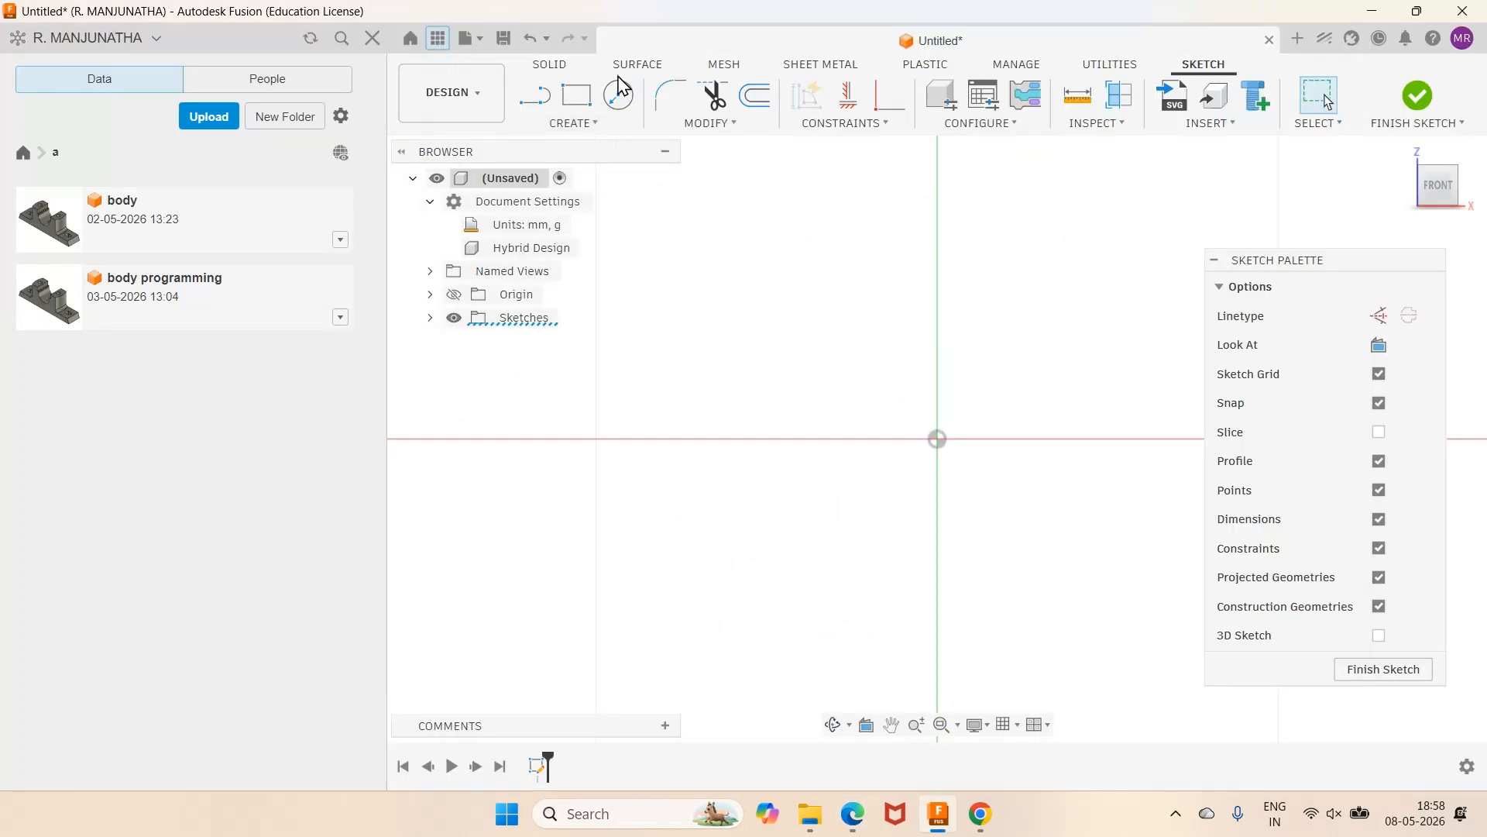
# Sketch a circle above and left of the origin and set its diameter to 20 mm.
pyautogui.click(620, 94)
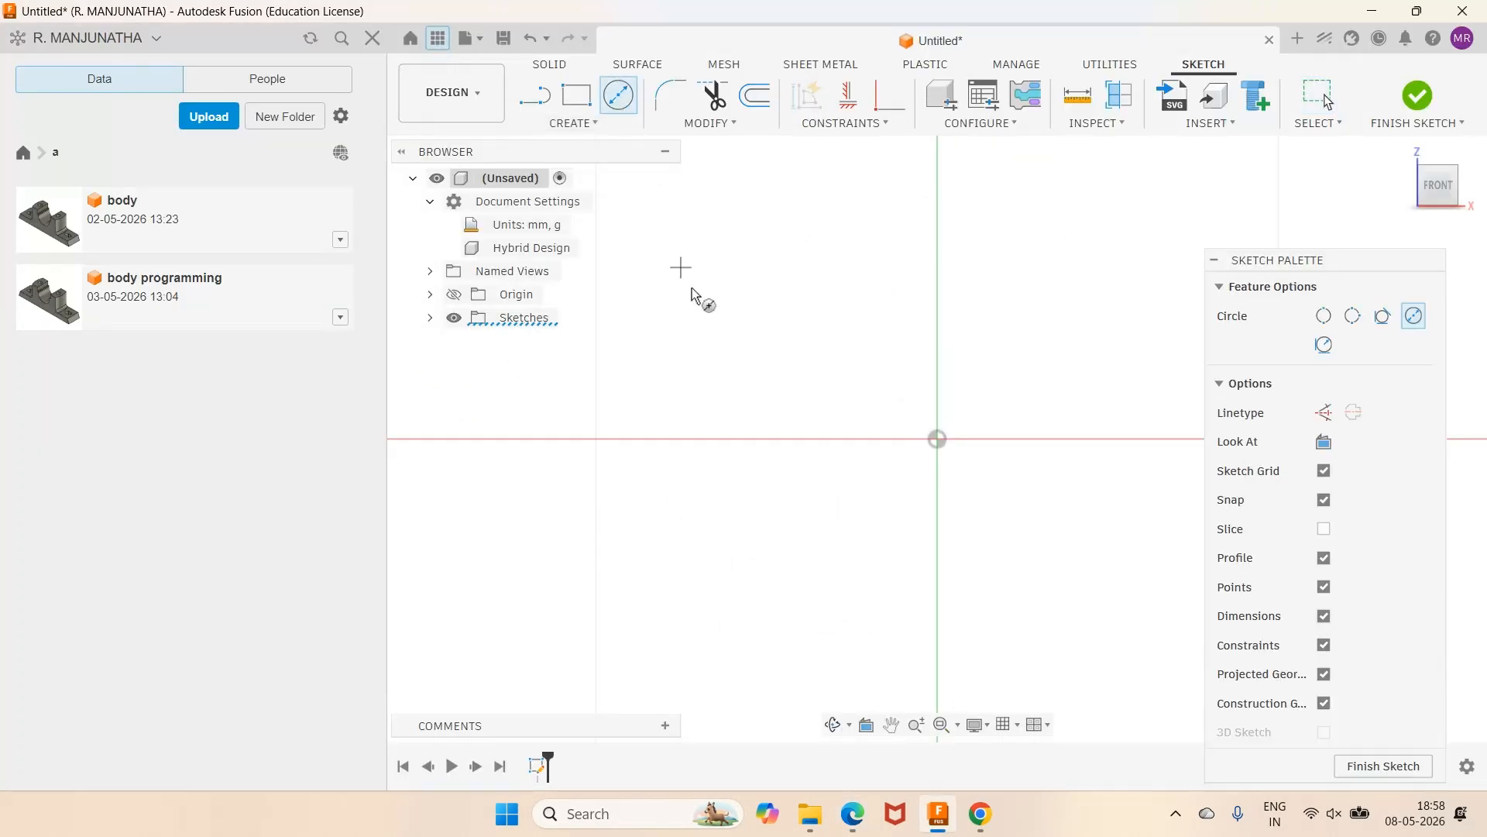
pyautogui.click(738, 380)
pyautogui.click(786, 423)
pyautogui.press('d')
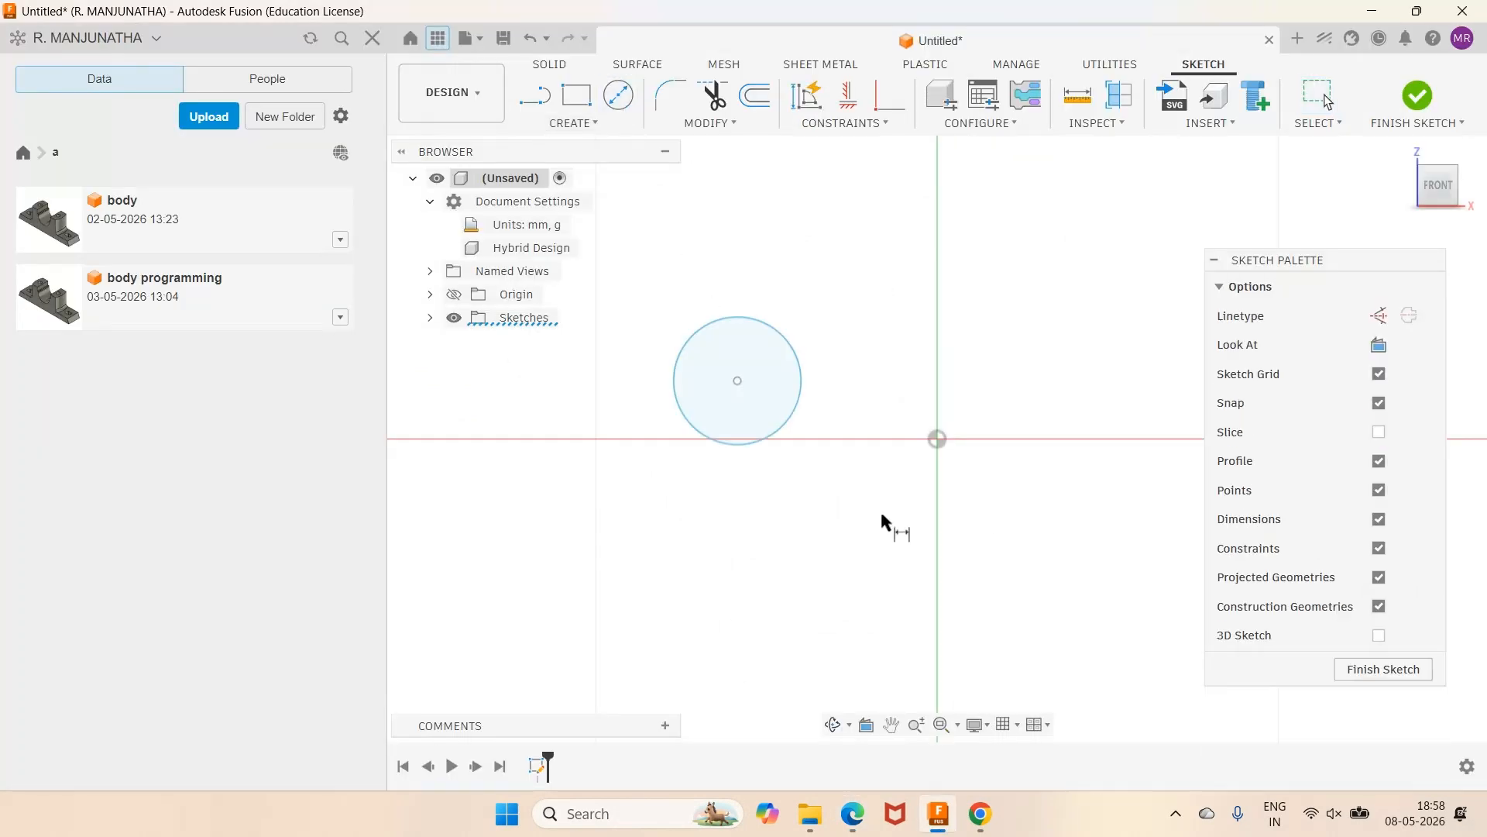
pyautogui.click(778, 431)
pyautogui.click(845, 486)
pyautogui.write('20')
pyautogui.press('Return')
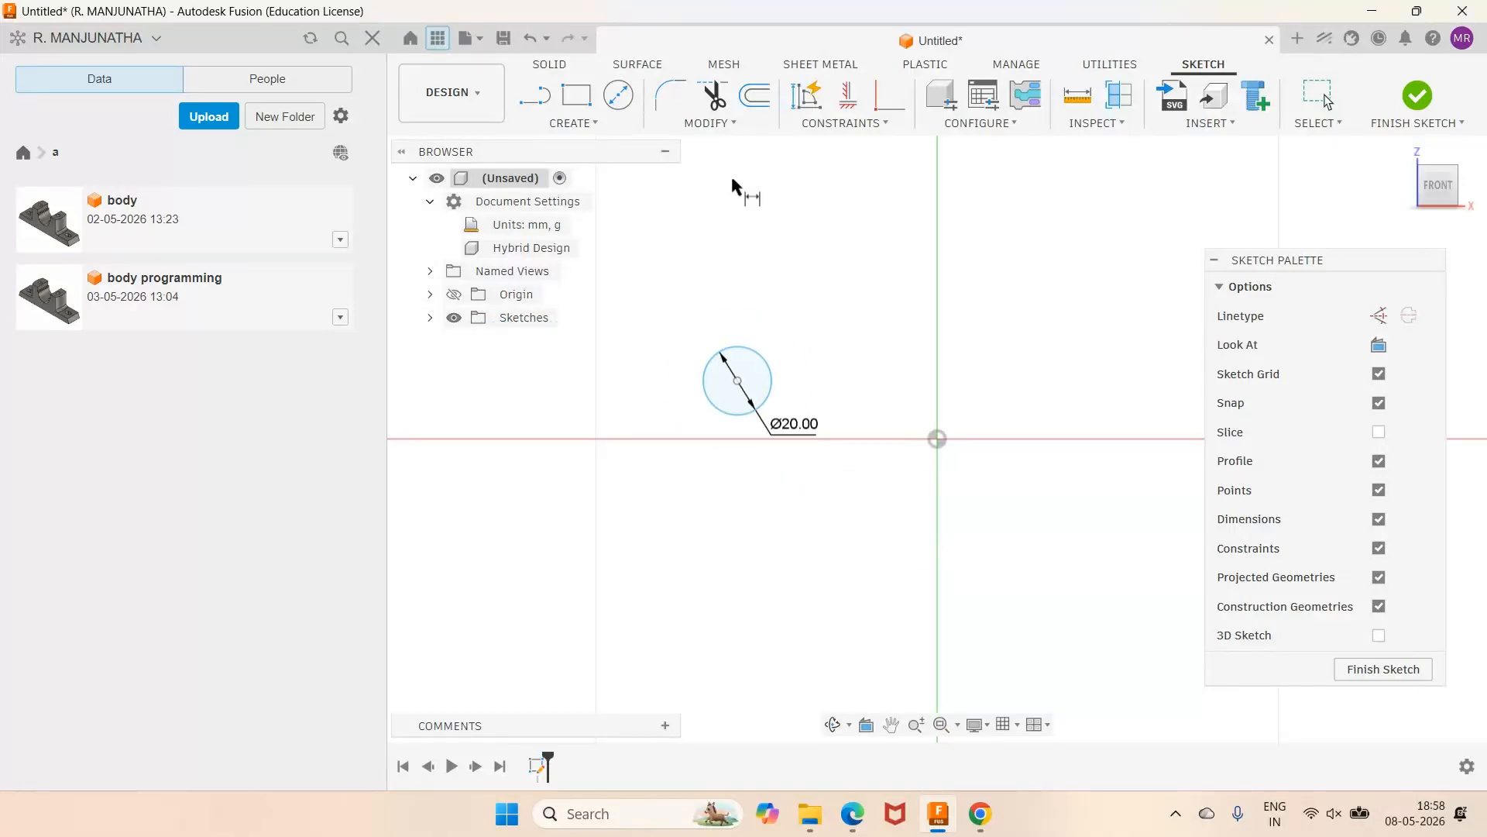
# Make the 20 mm circle's center coincident with the sketch origin.
pyautogui.click(890, 94)
pyautogui.click(738, 380)
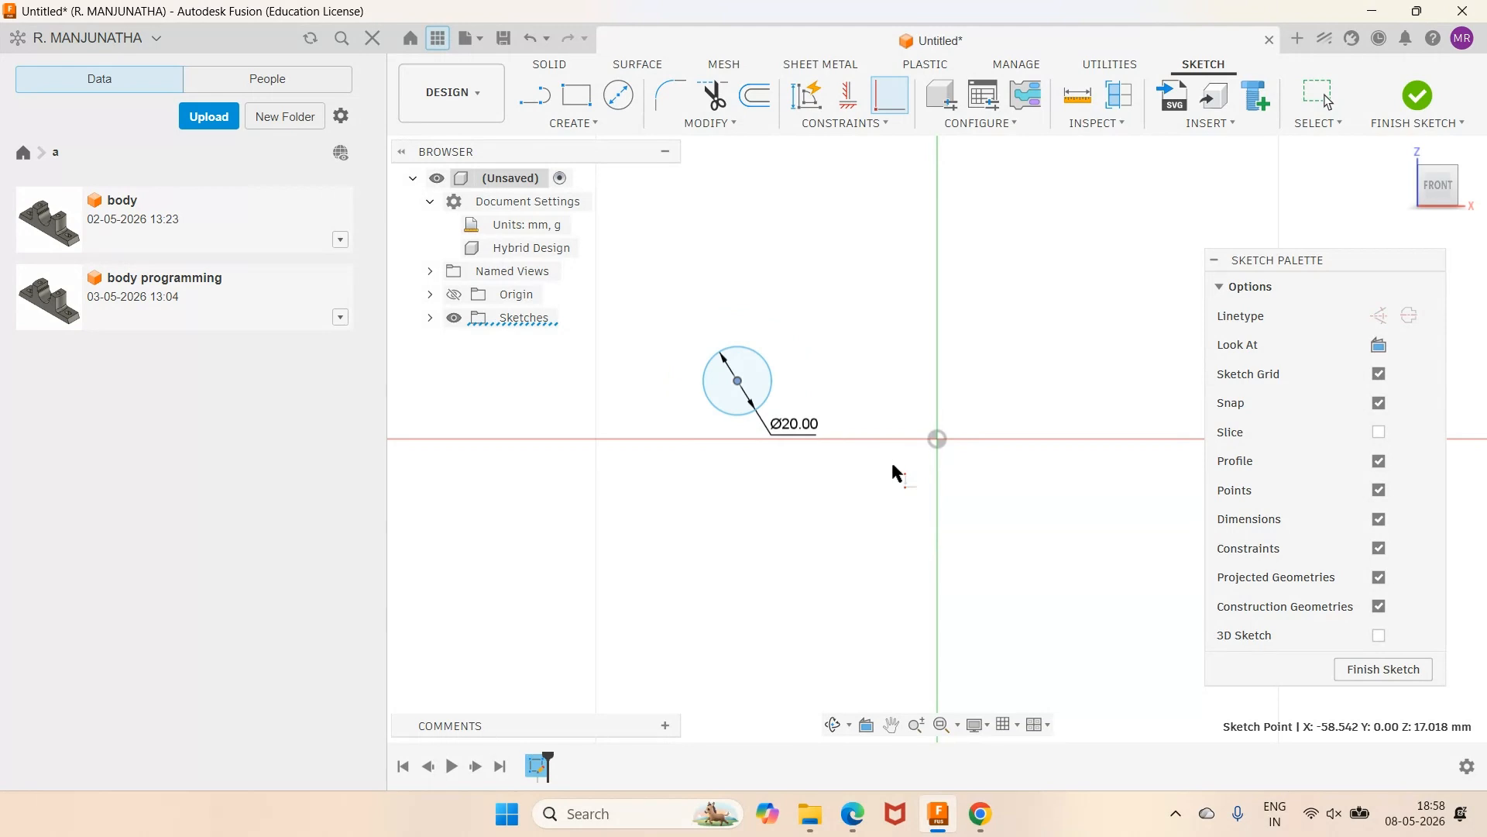
pyautogui.click(937, 438)
# Draw a second circle centered on the origin around the first and set its diameter to 40 mm, per 2D Sketch.pdf.
pyautogui.click(618, 96)
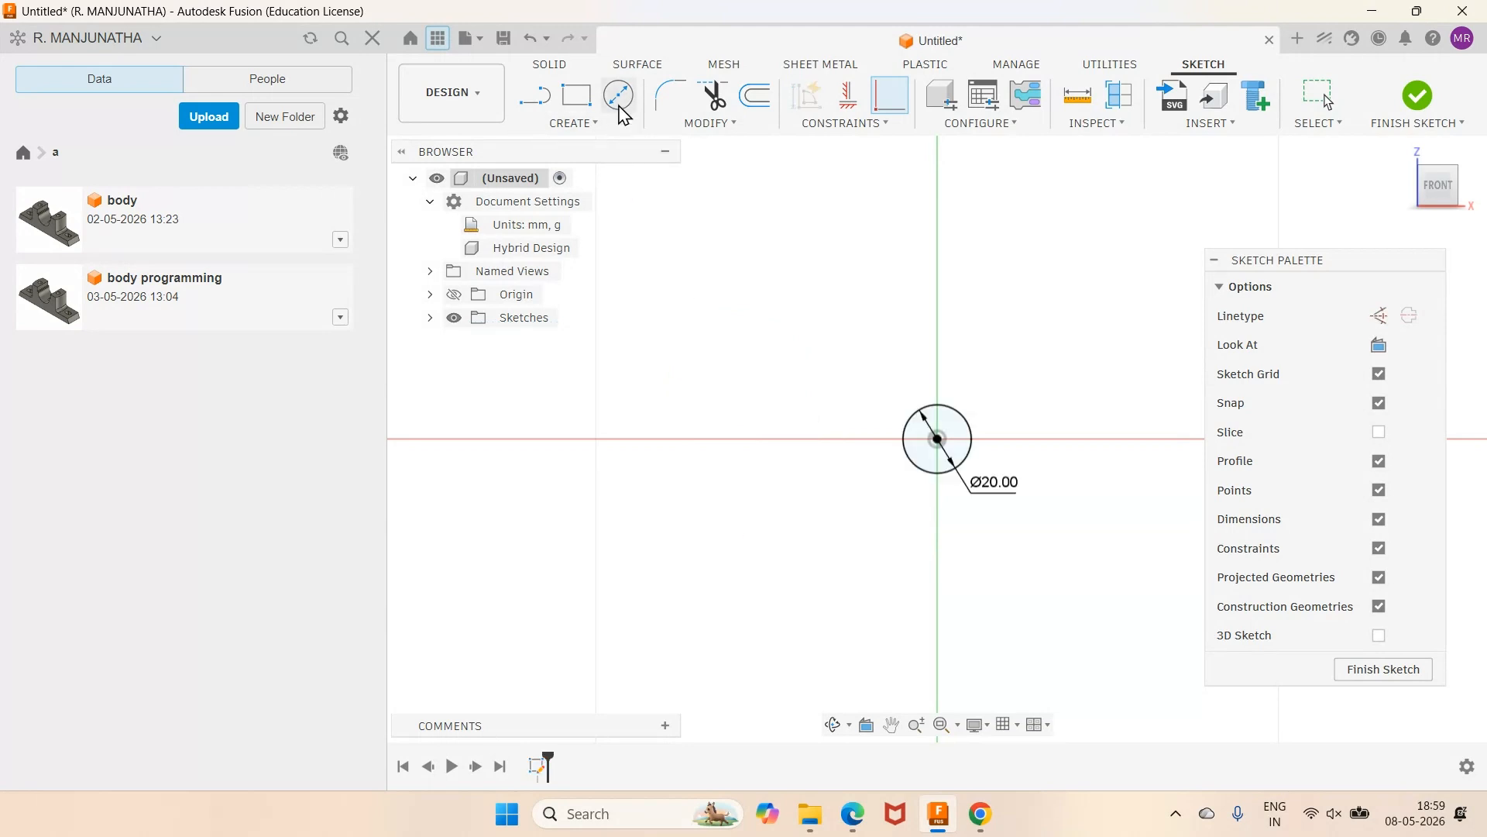
pyautogui.click(938, 439)
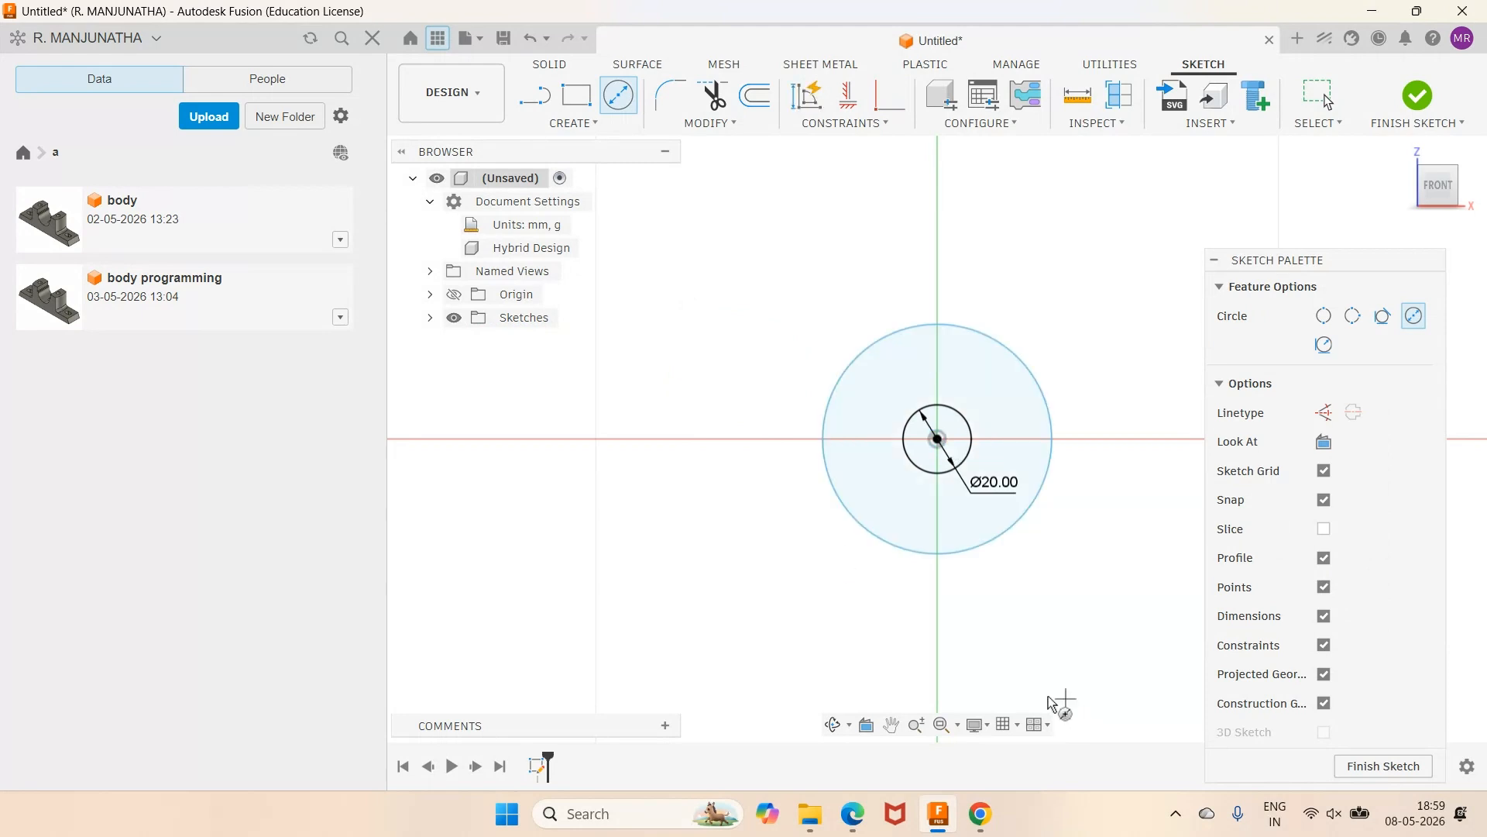
pyautogui.click(853, 814)
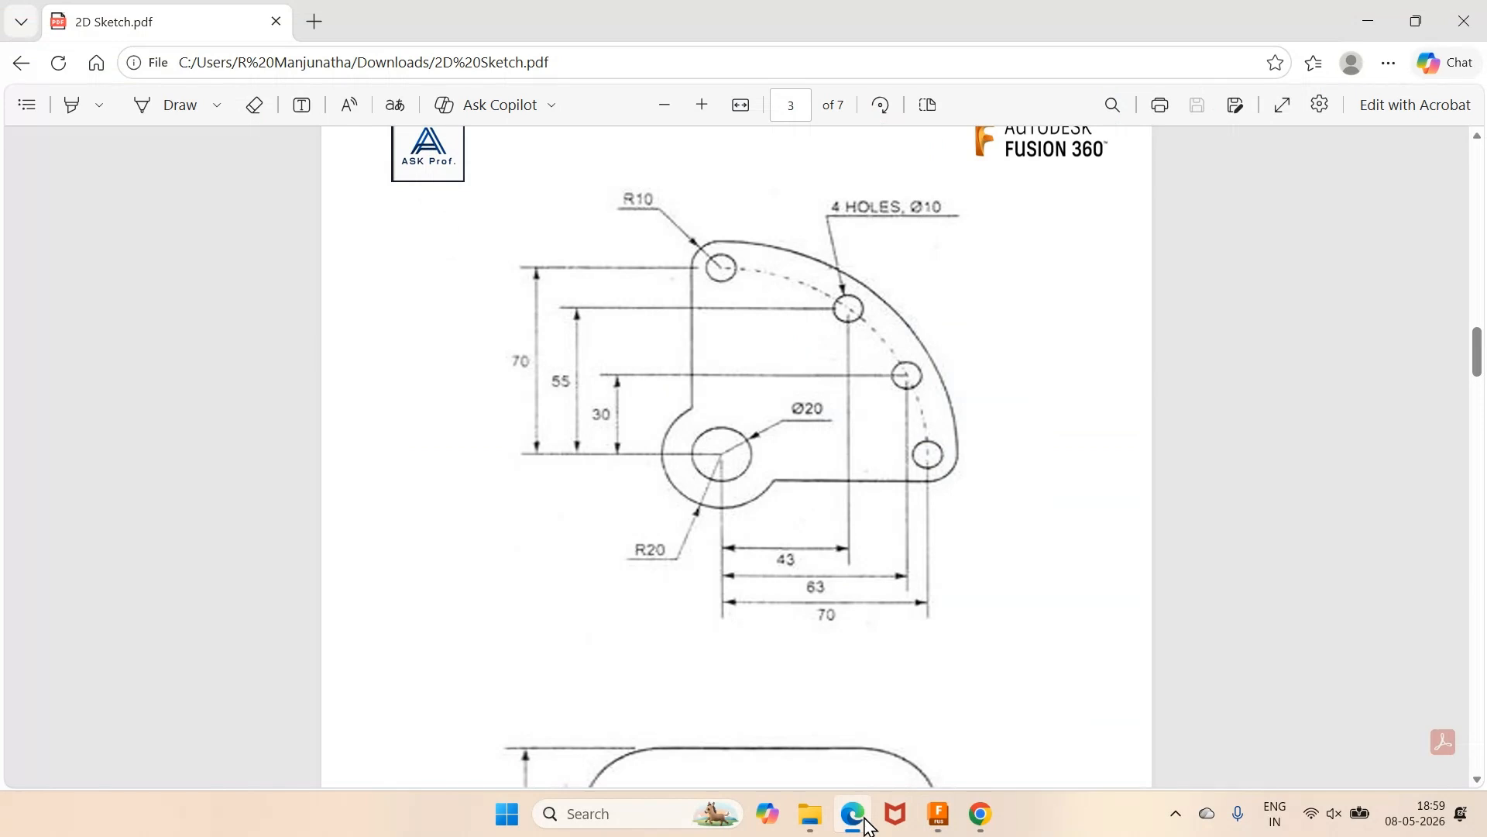
pyautogui.click(939, 814)
pyautogui.press('d')
pyautogui.click(829, 406)
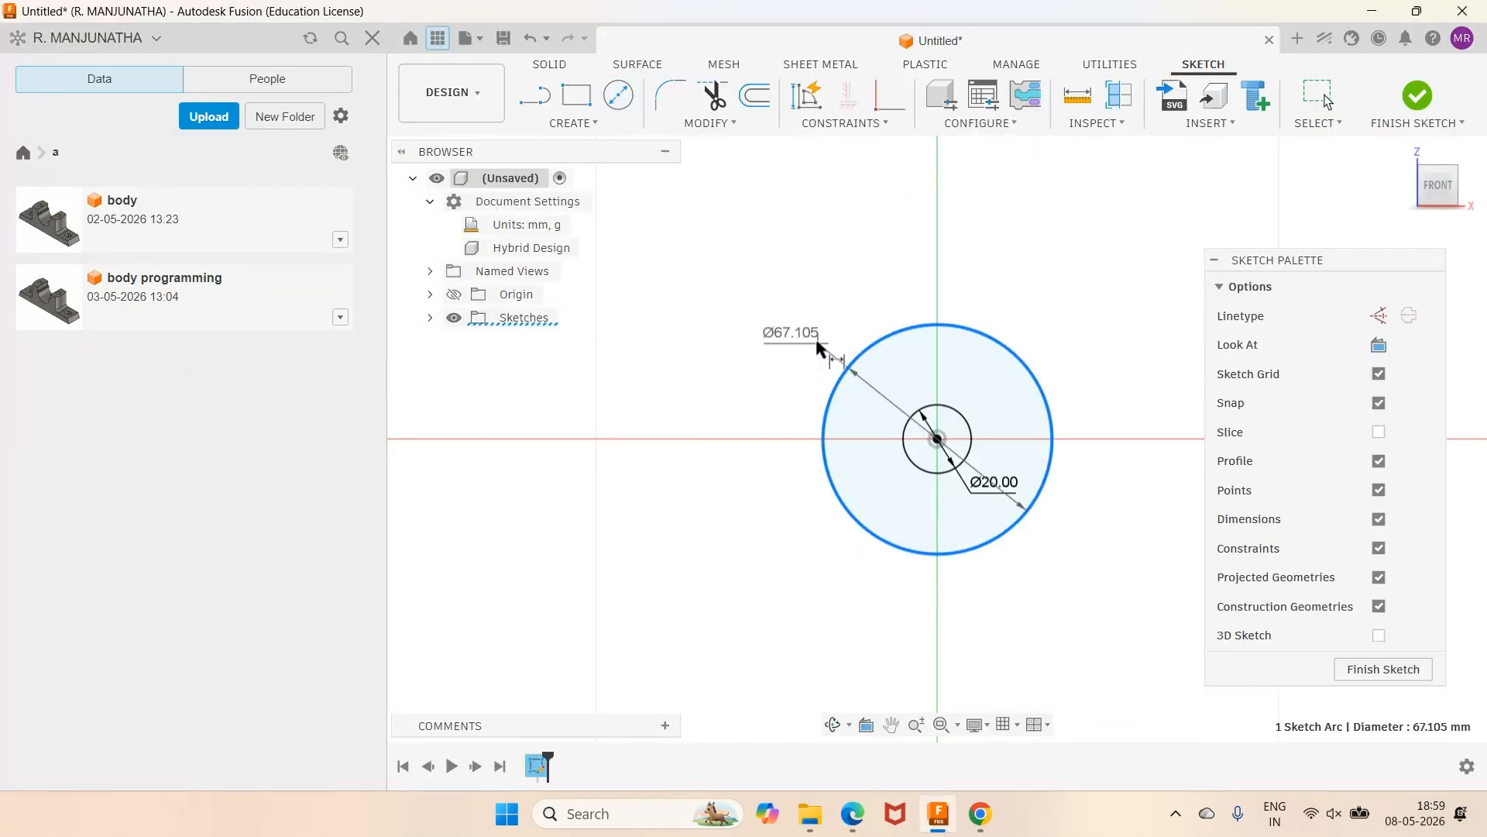
pyautogui.click(817, 346)
pyautogui.write('40')
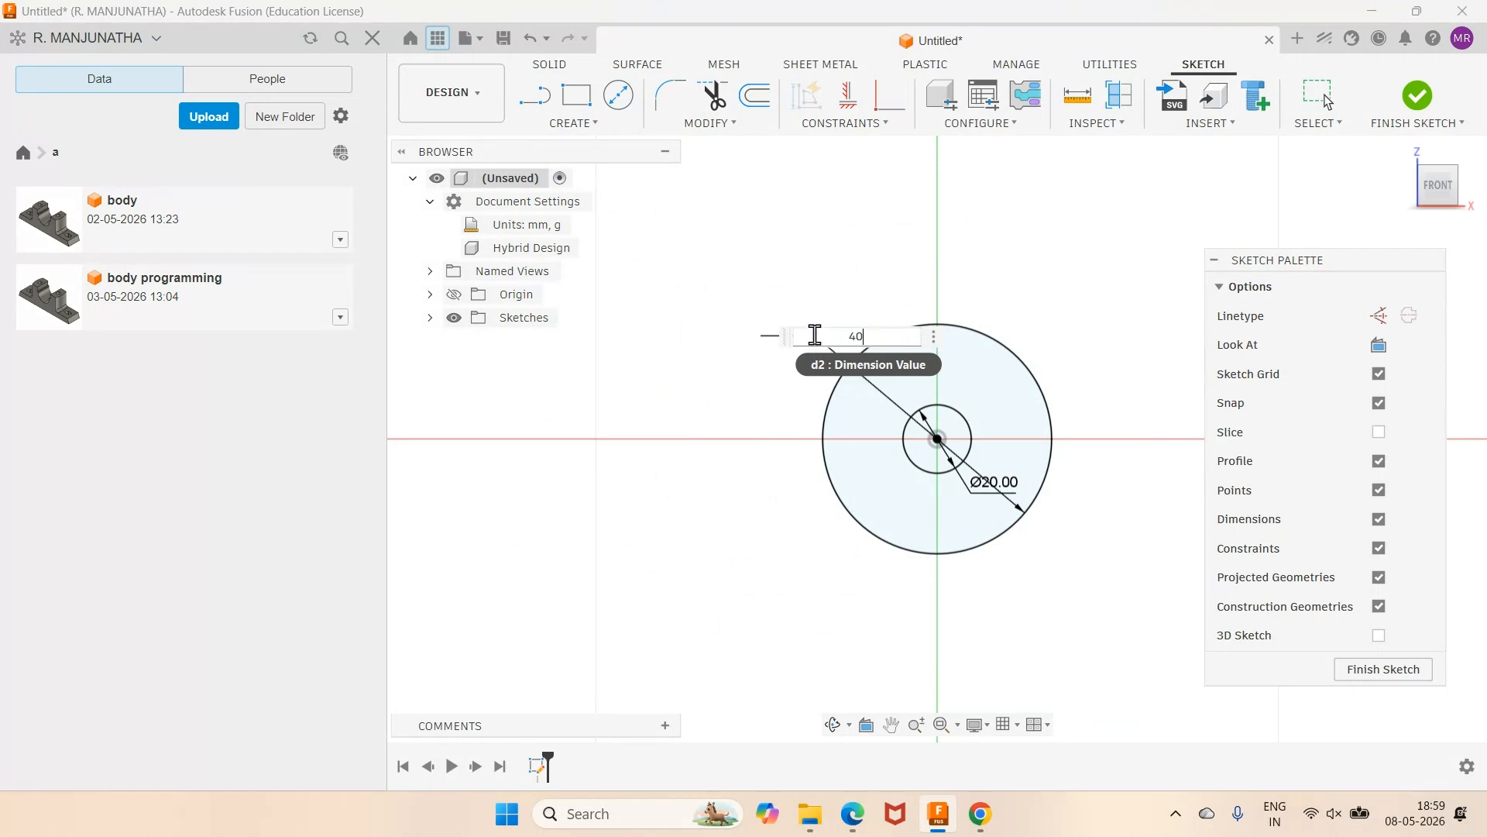
pyautogui.press('Return')
# Check the hole arc in 2D Sketch.pdf and sketch a construction circle about 153 mm in diameter, centered above and left of the origin.
pyautogui.scroll(-2, 1159, 471)
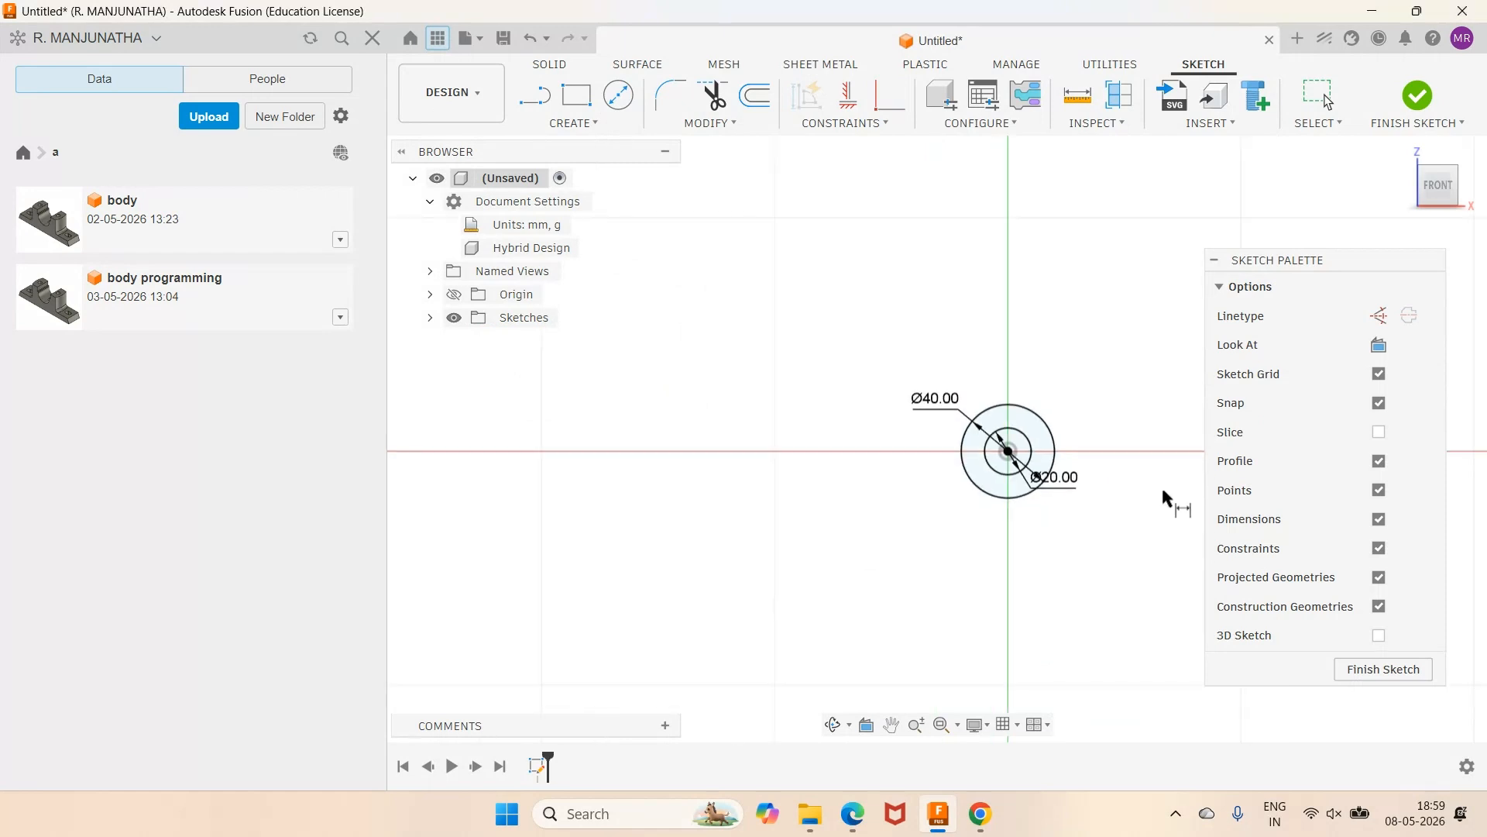
pyautogui.scroll(1, 1166, 484)
pyautogui.scroll(-1, 1153, 442)
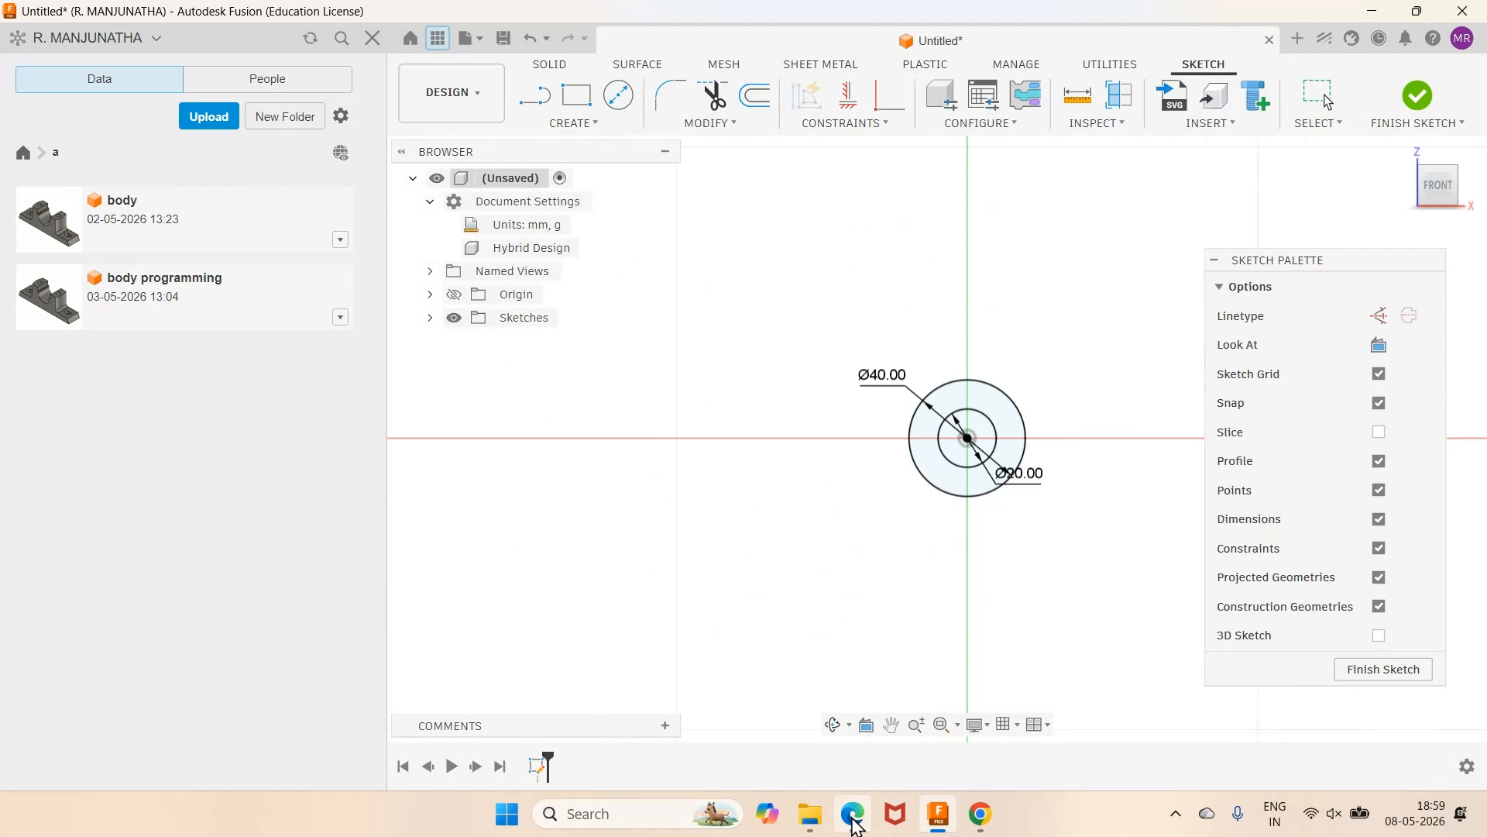
pyautogui.click(855, 823)
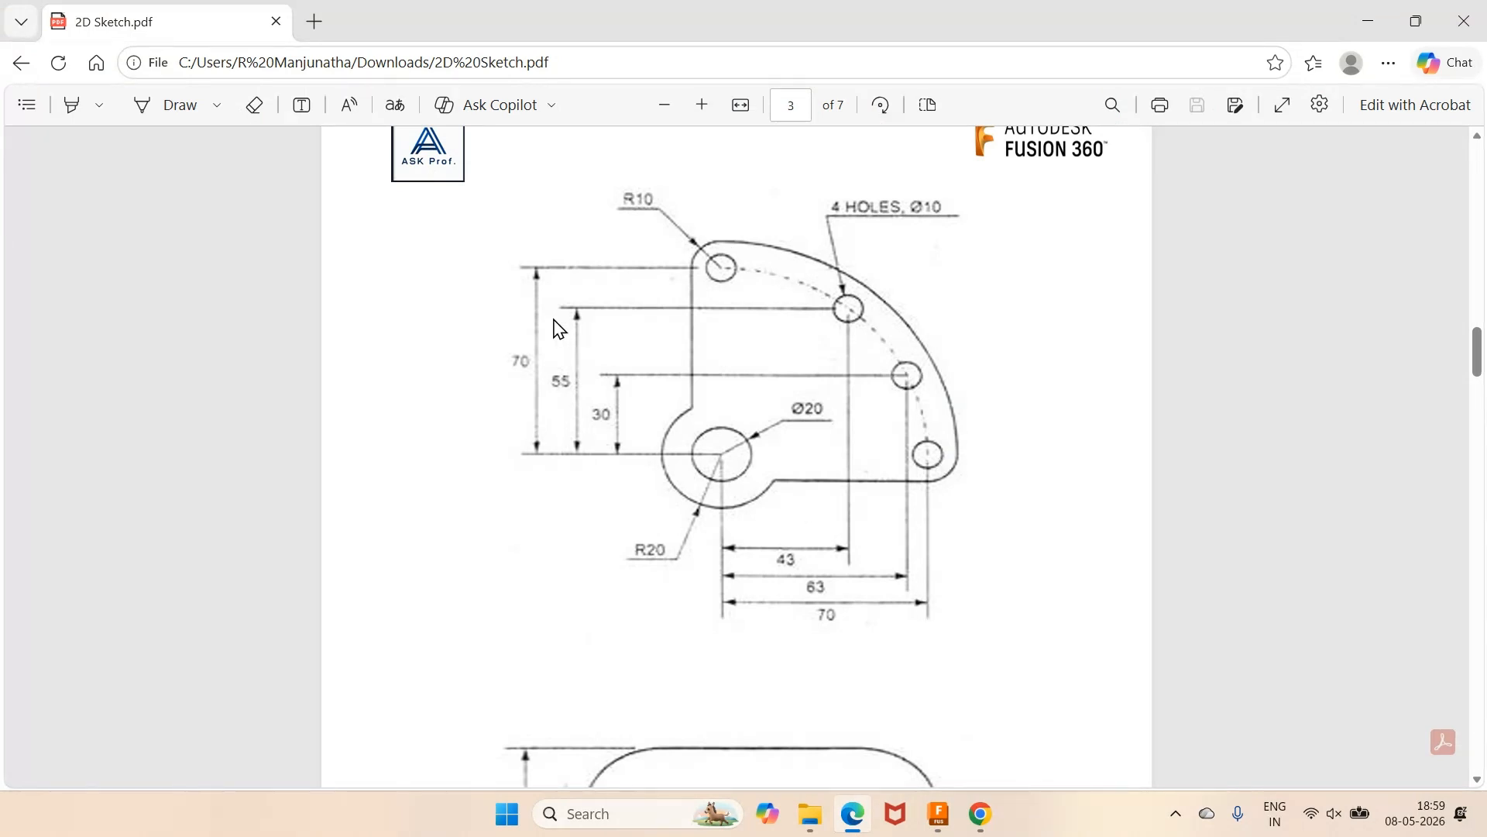
pyautogui.click(939, 813)
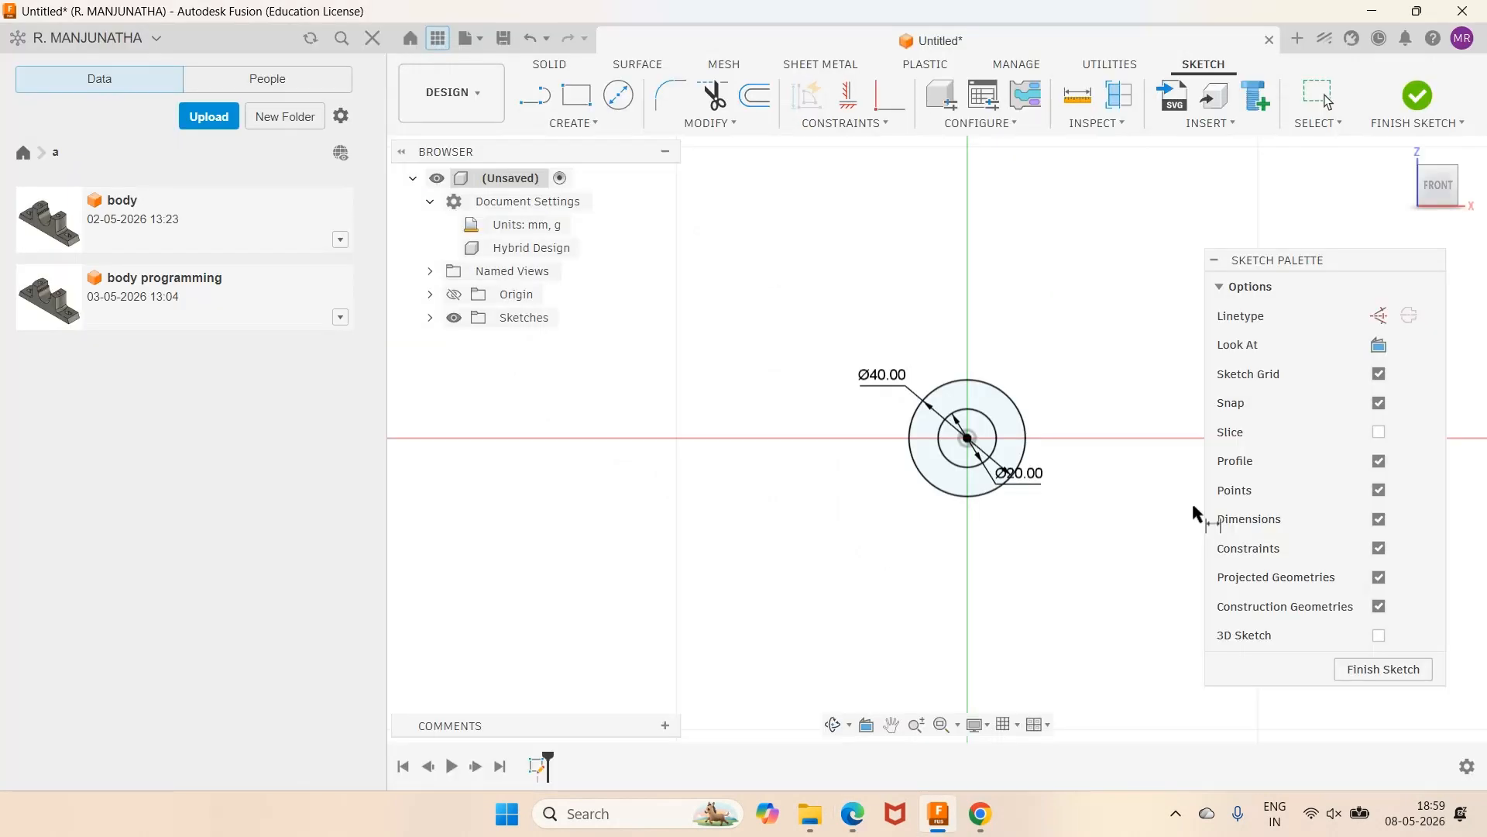
pyautogui.press('c')
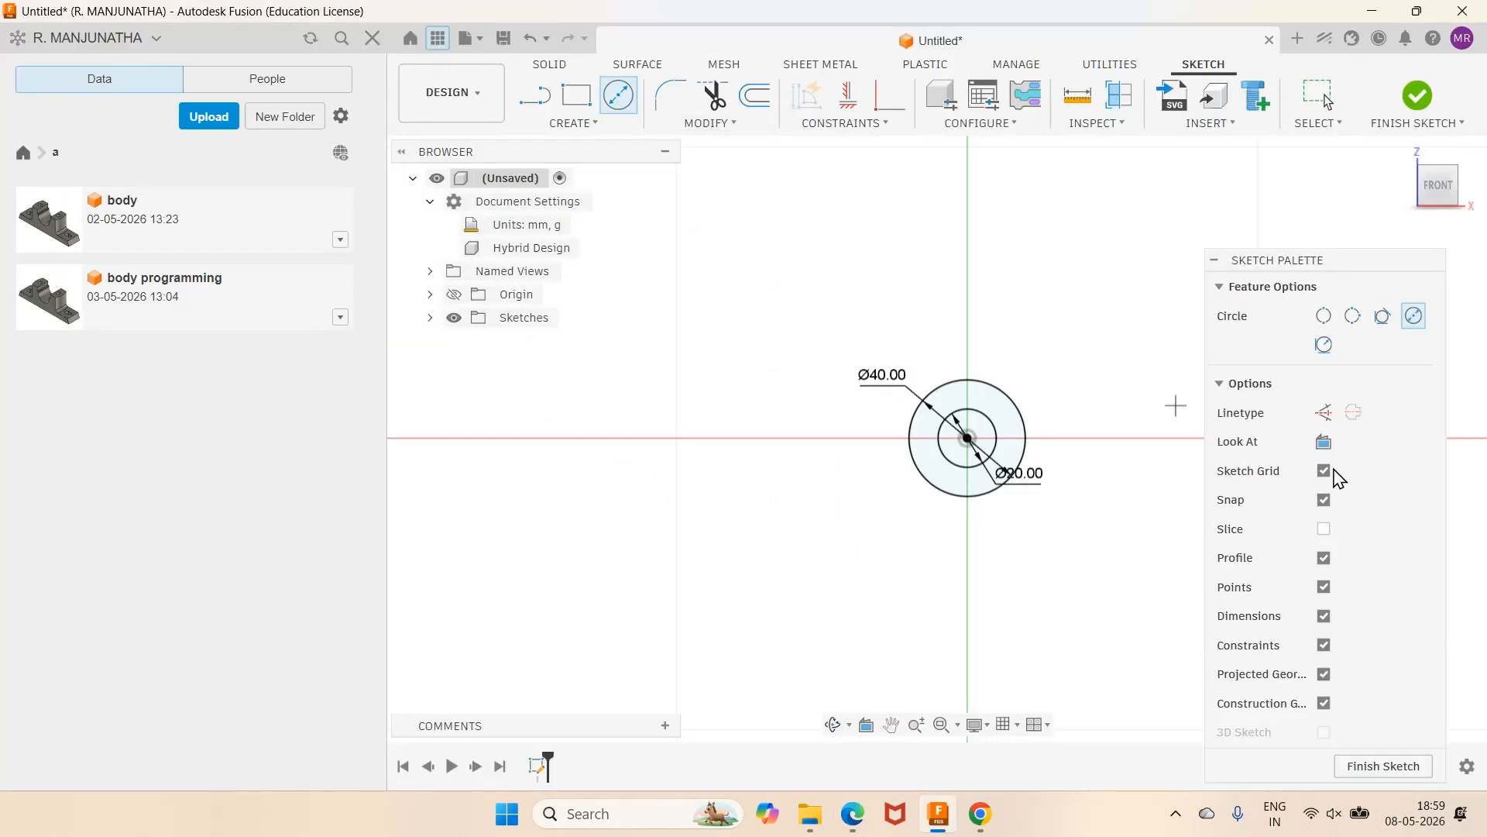
pyautogui.click(1325, 413)
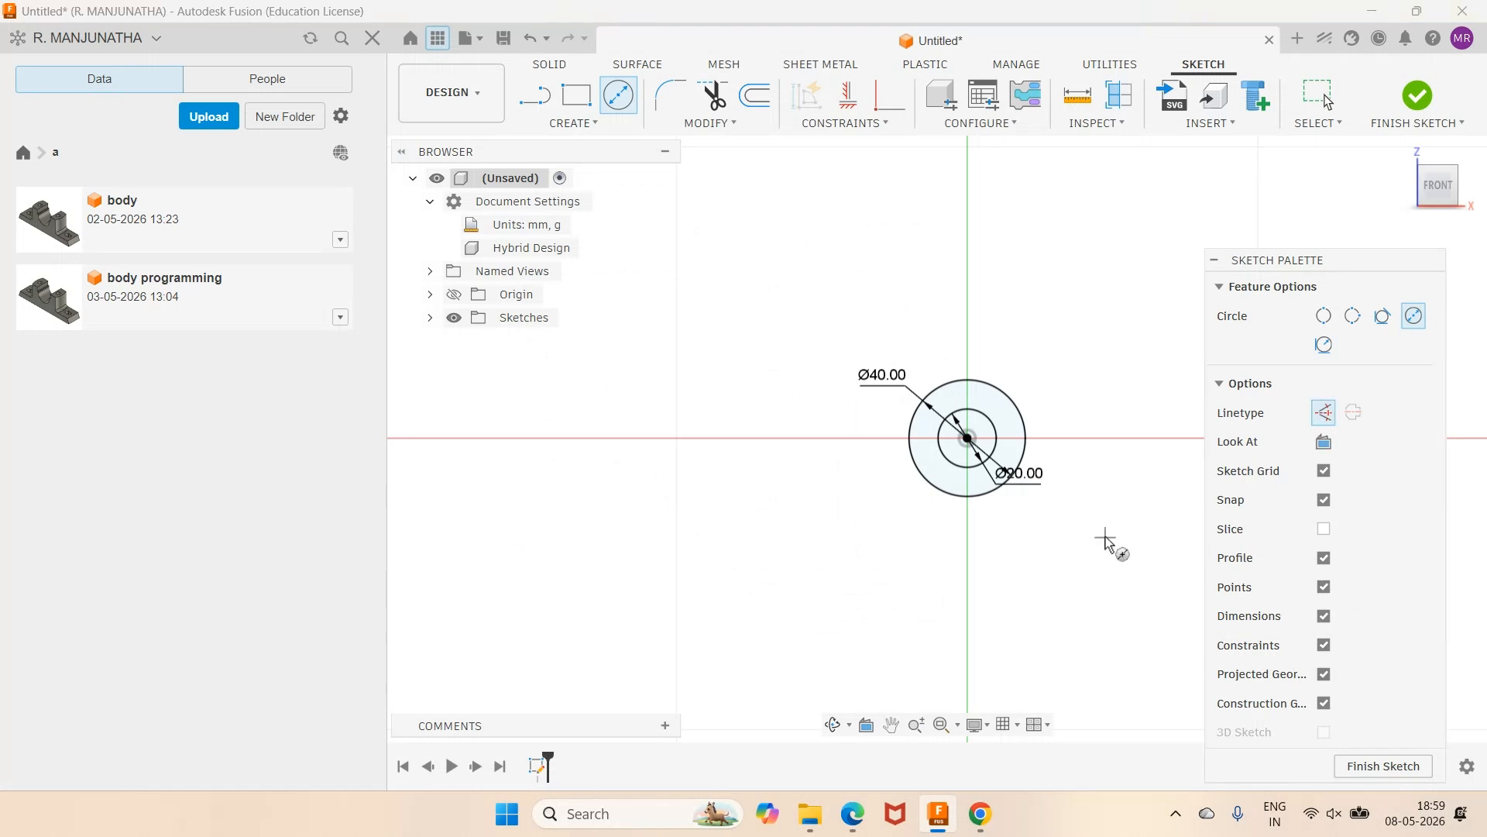
pyautogui.click(771, 315)
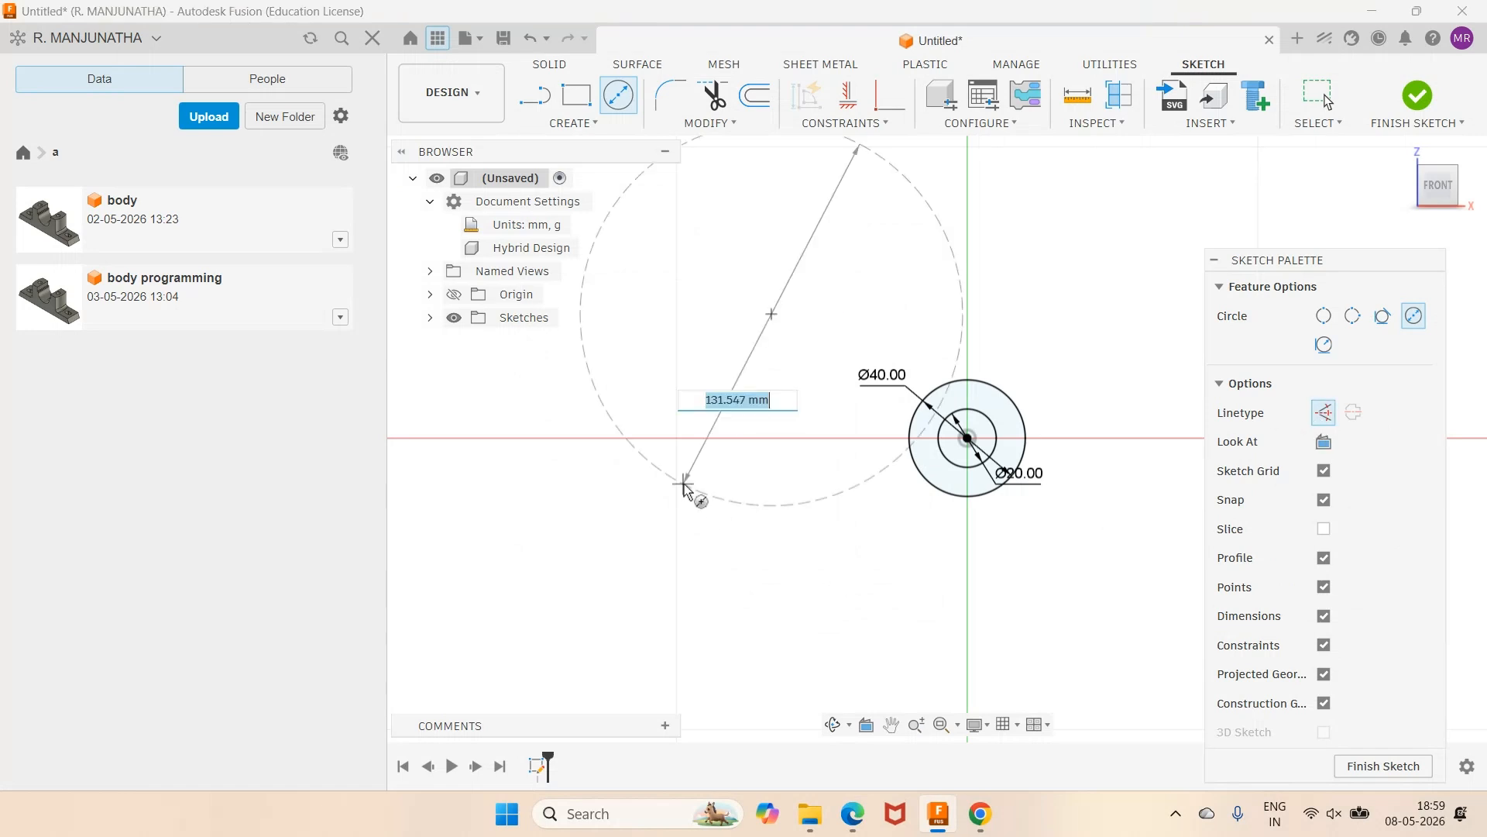
pyautogui.click(745, 536)
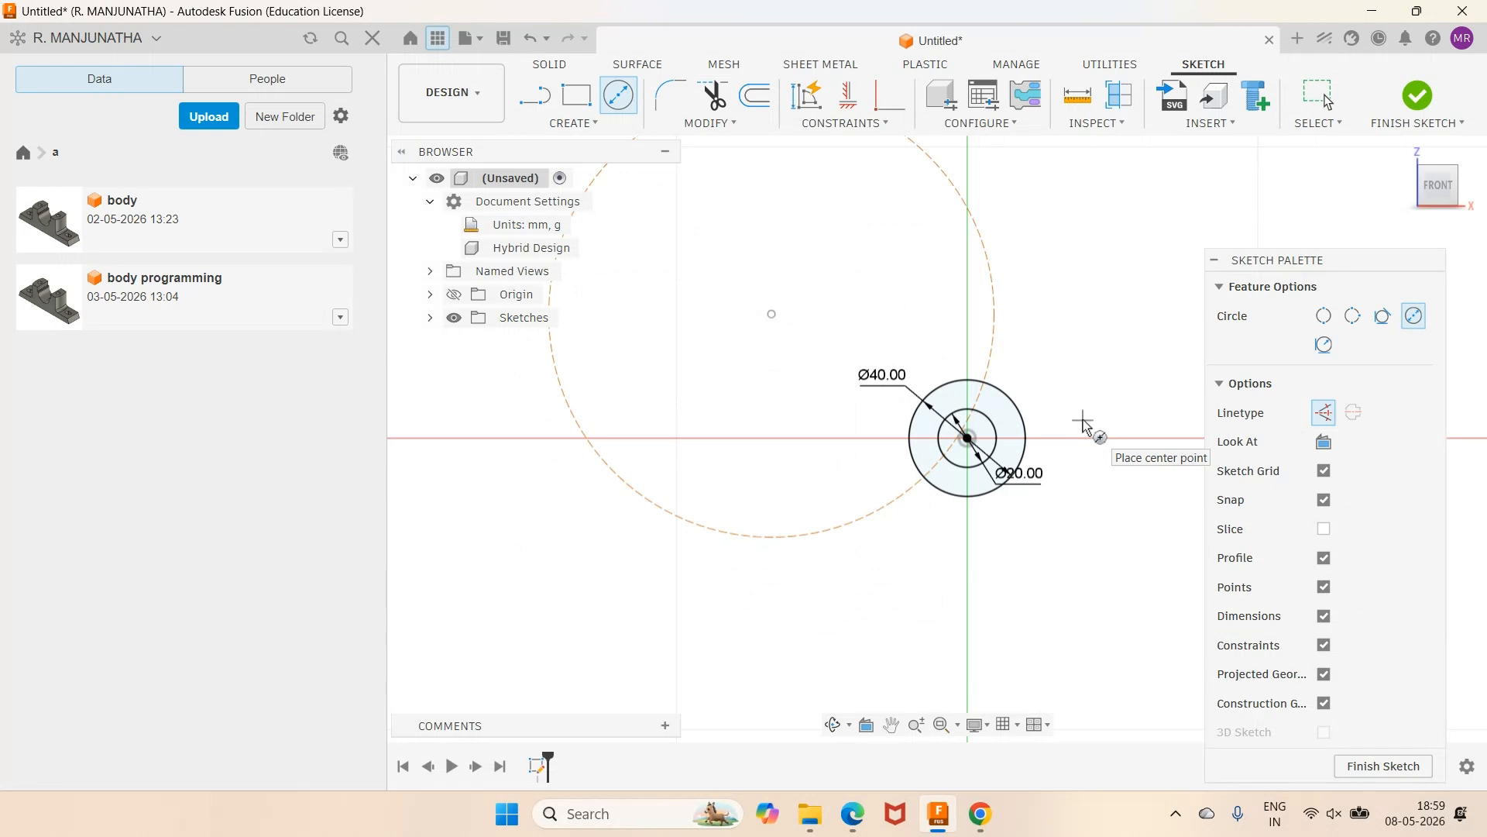
# Set the construction circle's diameter to 140 mm.
pyautogui.press('d')
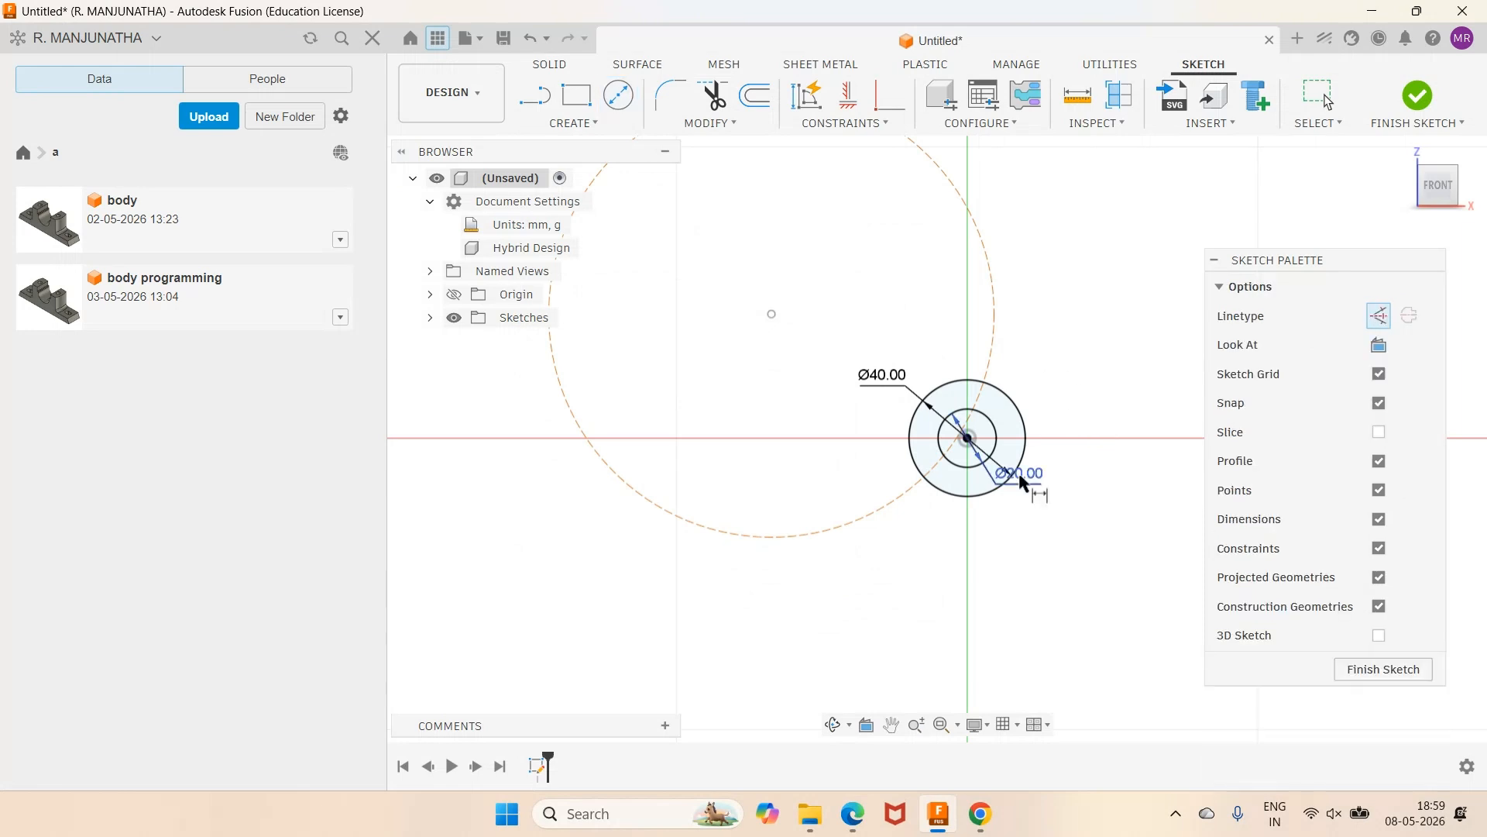
pyautogui.click(991, 282)
pyautogui.click(1092, 297)
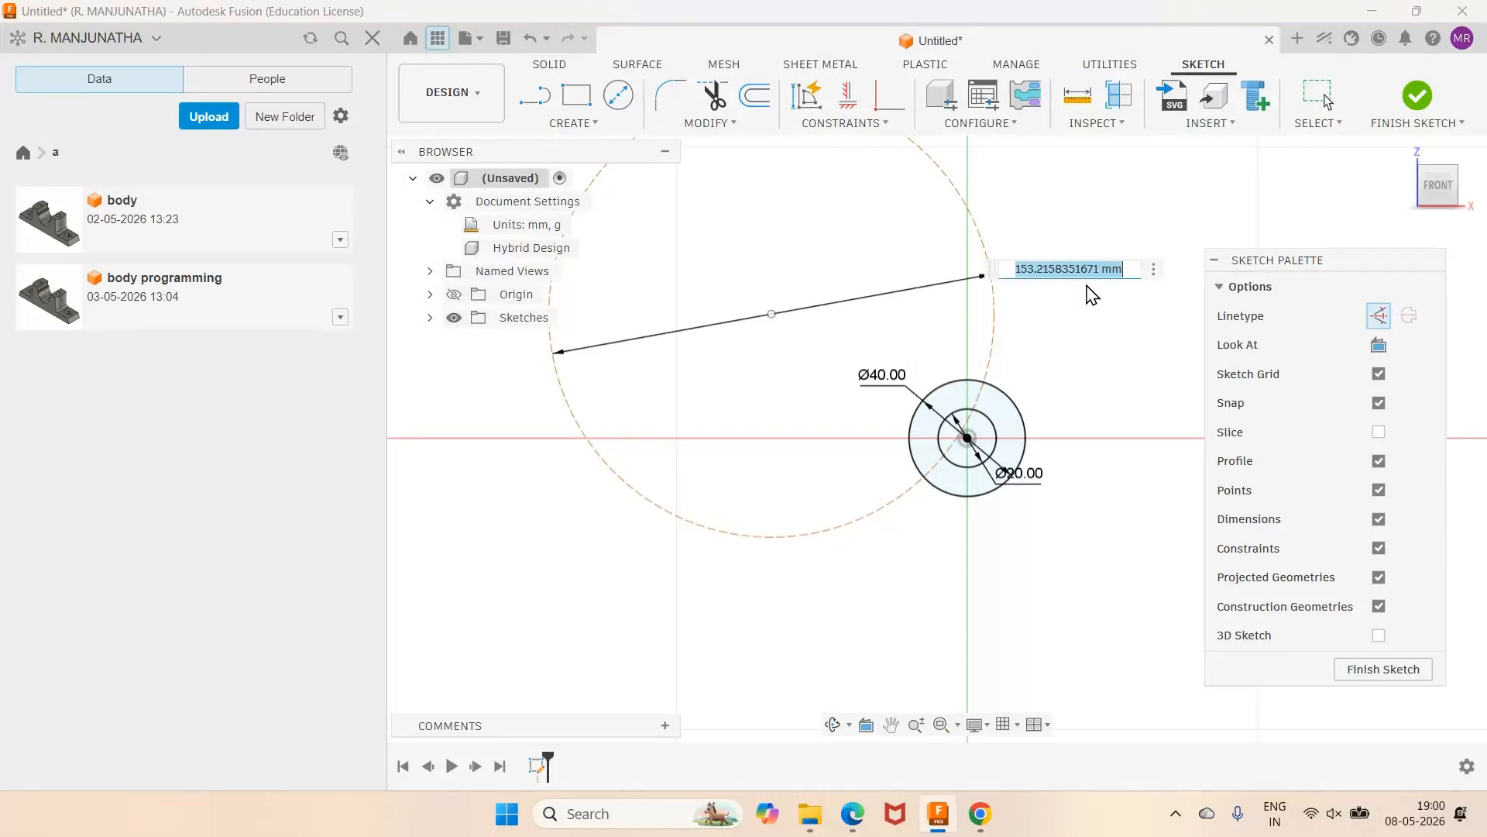
pyautogui.write('140')
pyautogui.press('Return')
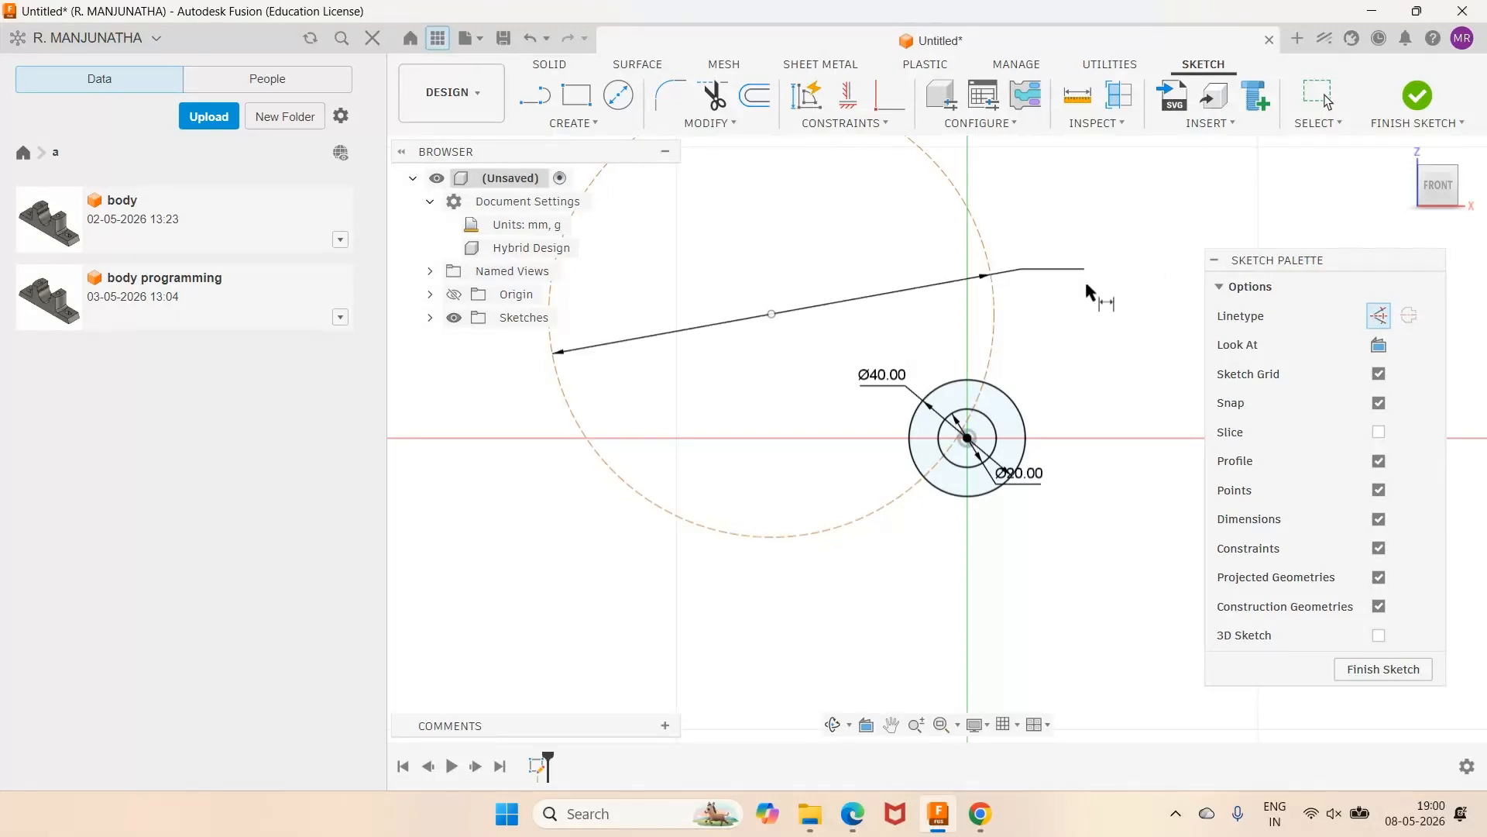
# Make the 140 mm construction circle concentric with the 40 mm circle.
pyautogui.click(841, 127)
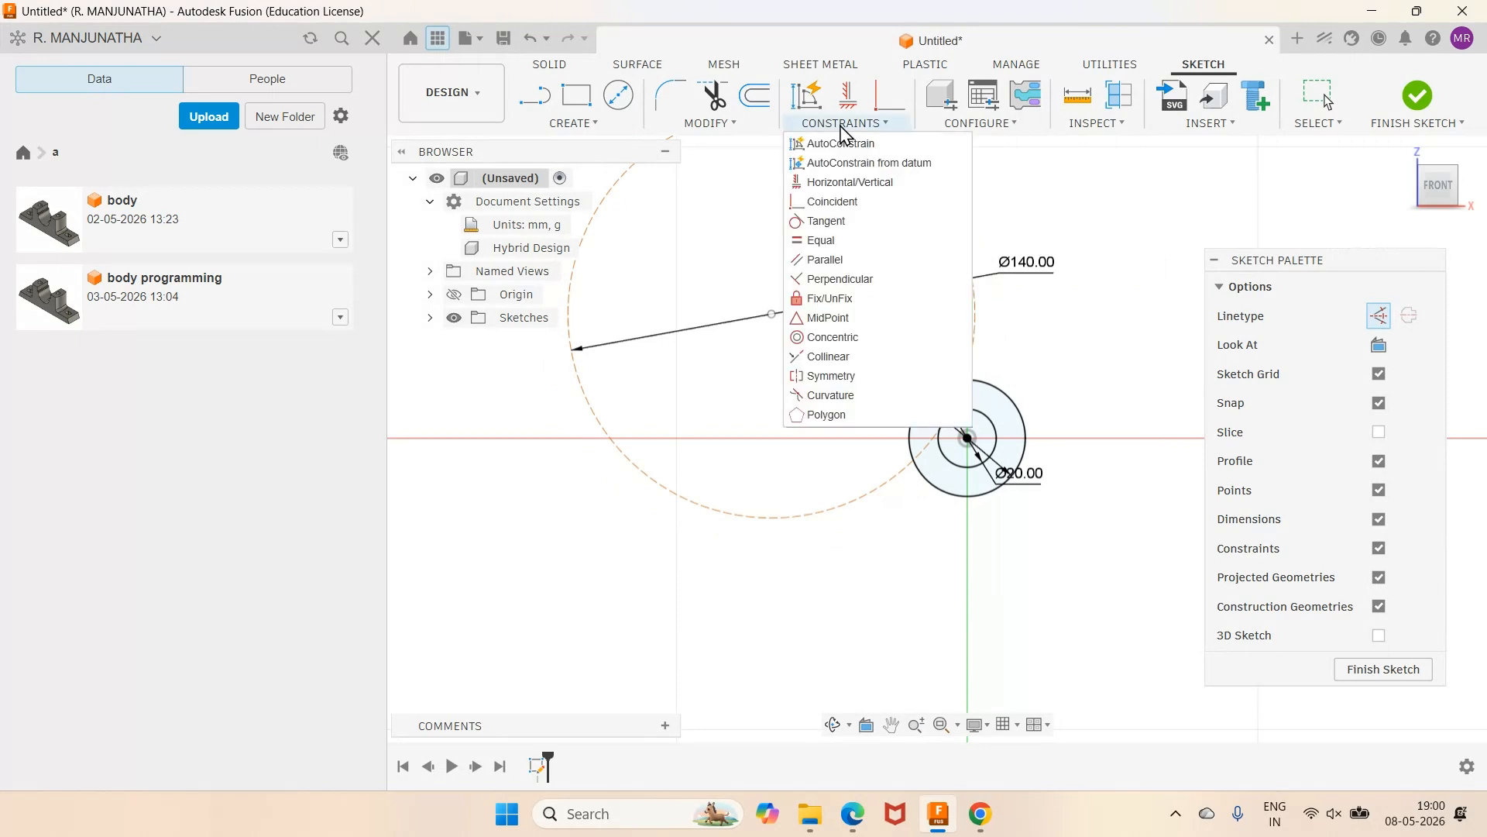
pyautogui.click(827, 338)
pyautogui.click(800, 502)
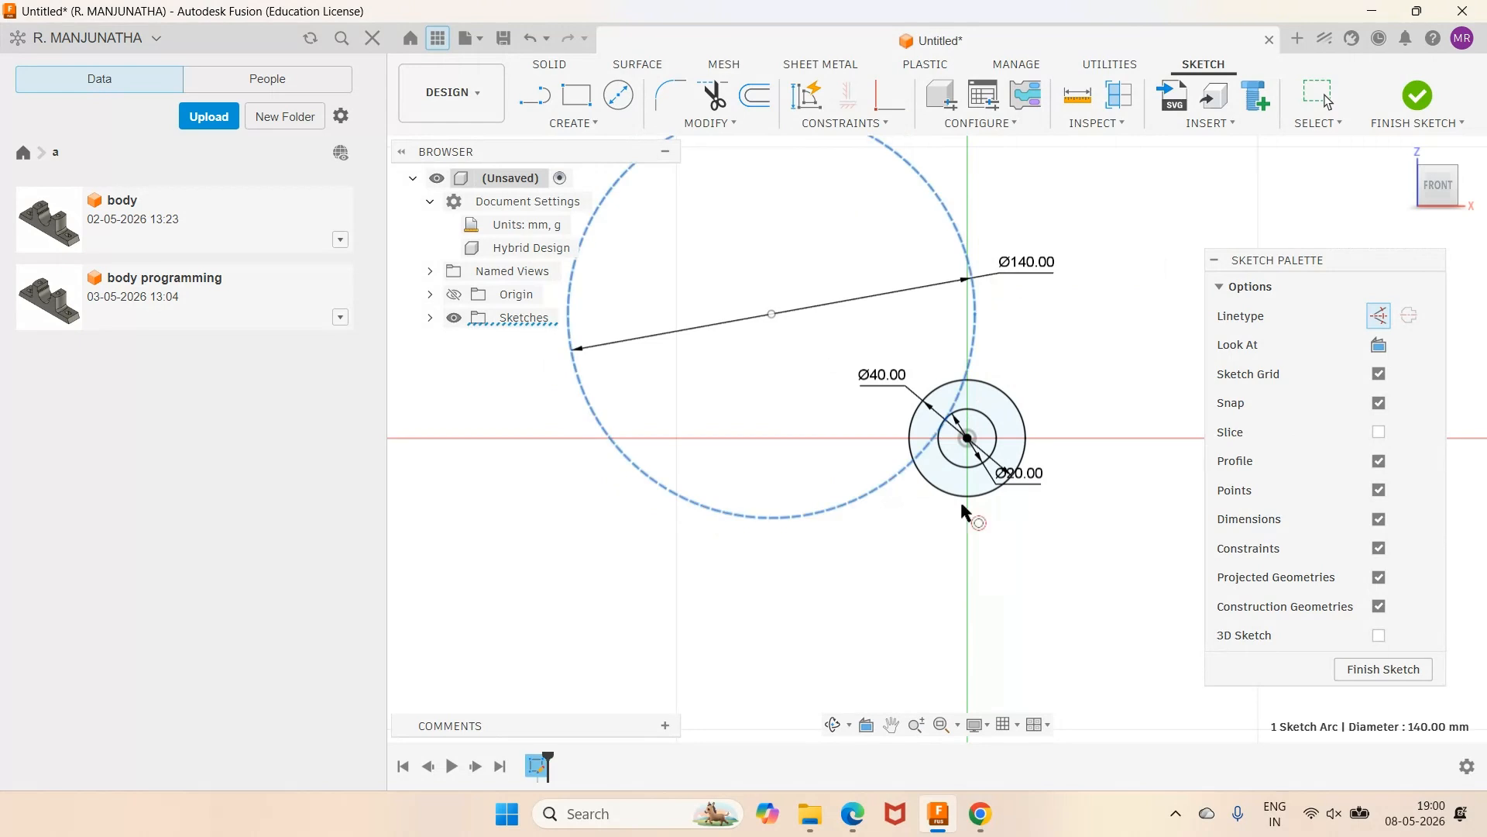
pyautogui.click(960, 497)
pyautogui.scroll(-3, 1111, 625)
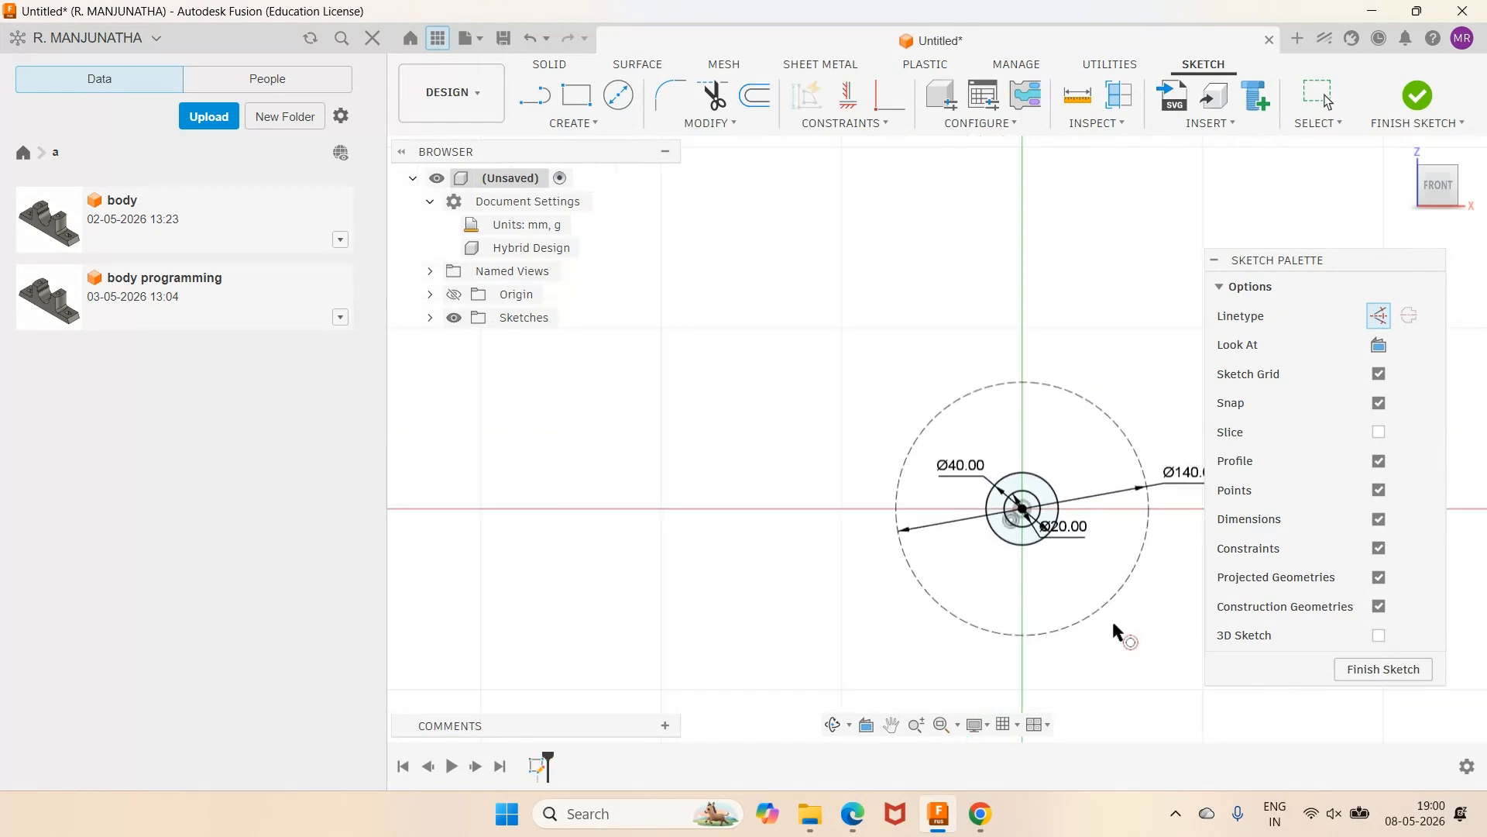
pyautogui.scroll(2, 1113, 627)
# Consult 2D Sketch.pdf and draw vertical and horizontal construction lines from the origin, up and to the right, past the 140 mm circle.
pyautogui.moveTo(849, 823)
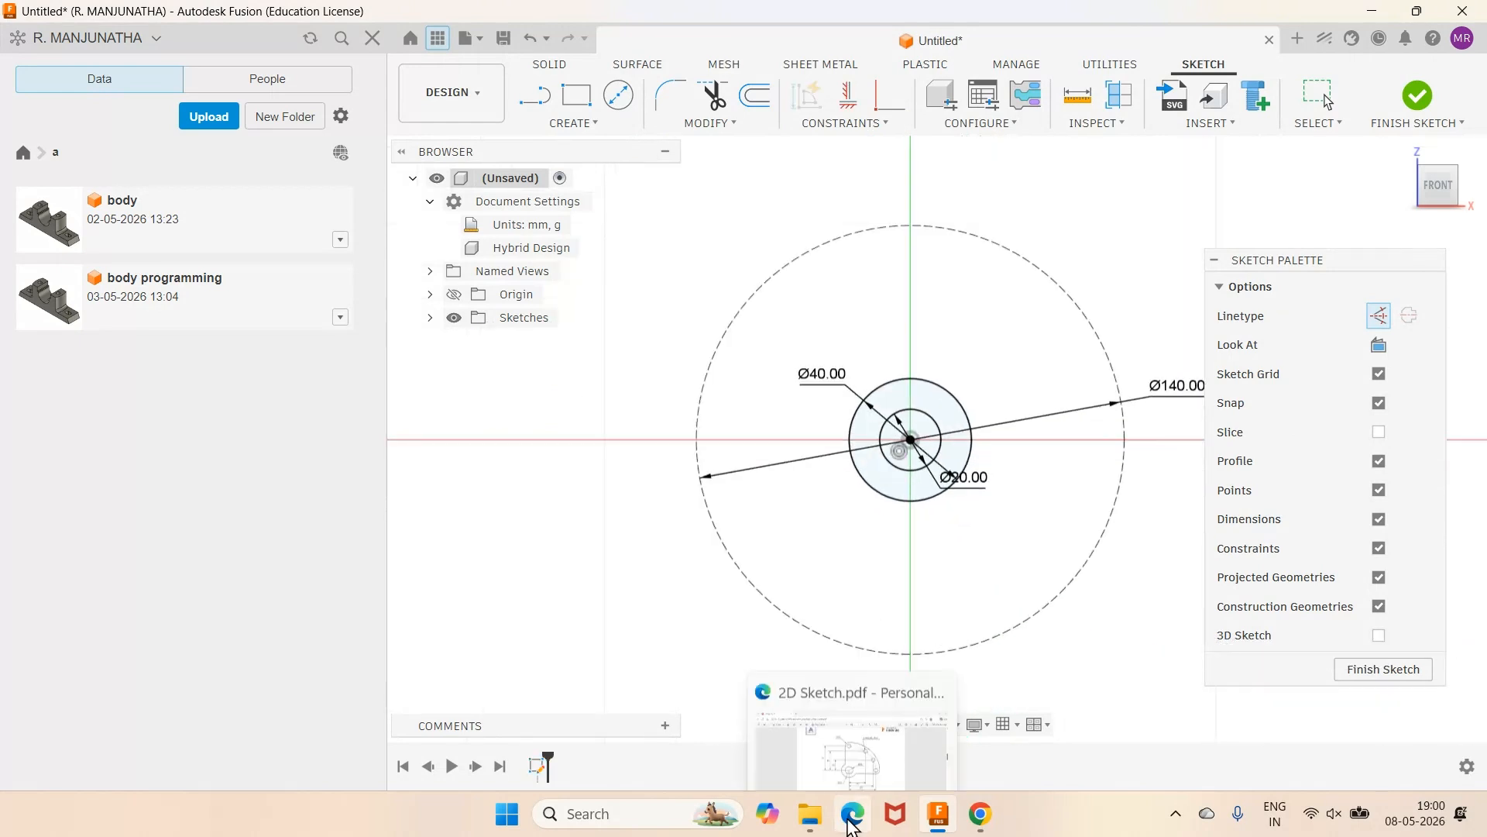
pyautogui.click(831, 691)
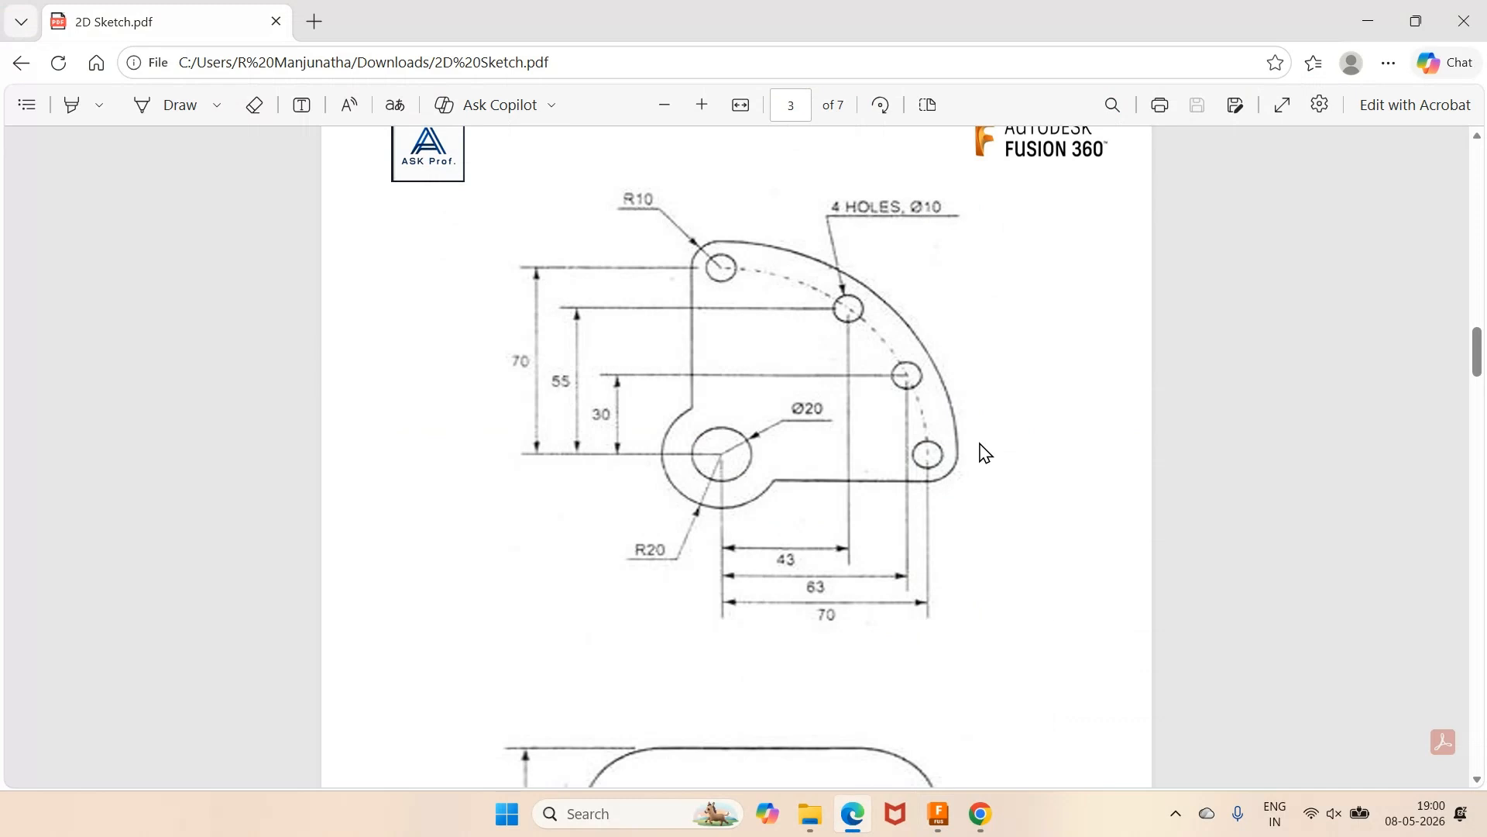
pyautogui.click(939, 813)
pyautogui.press('l')
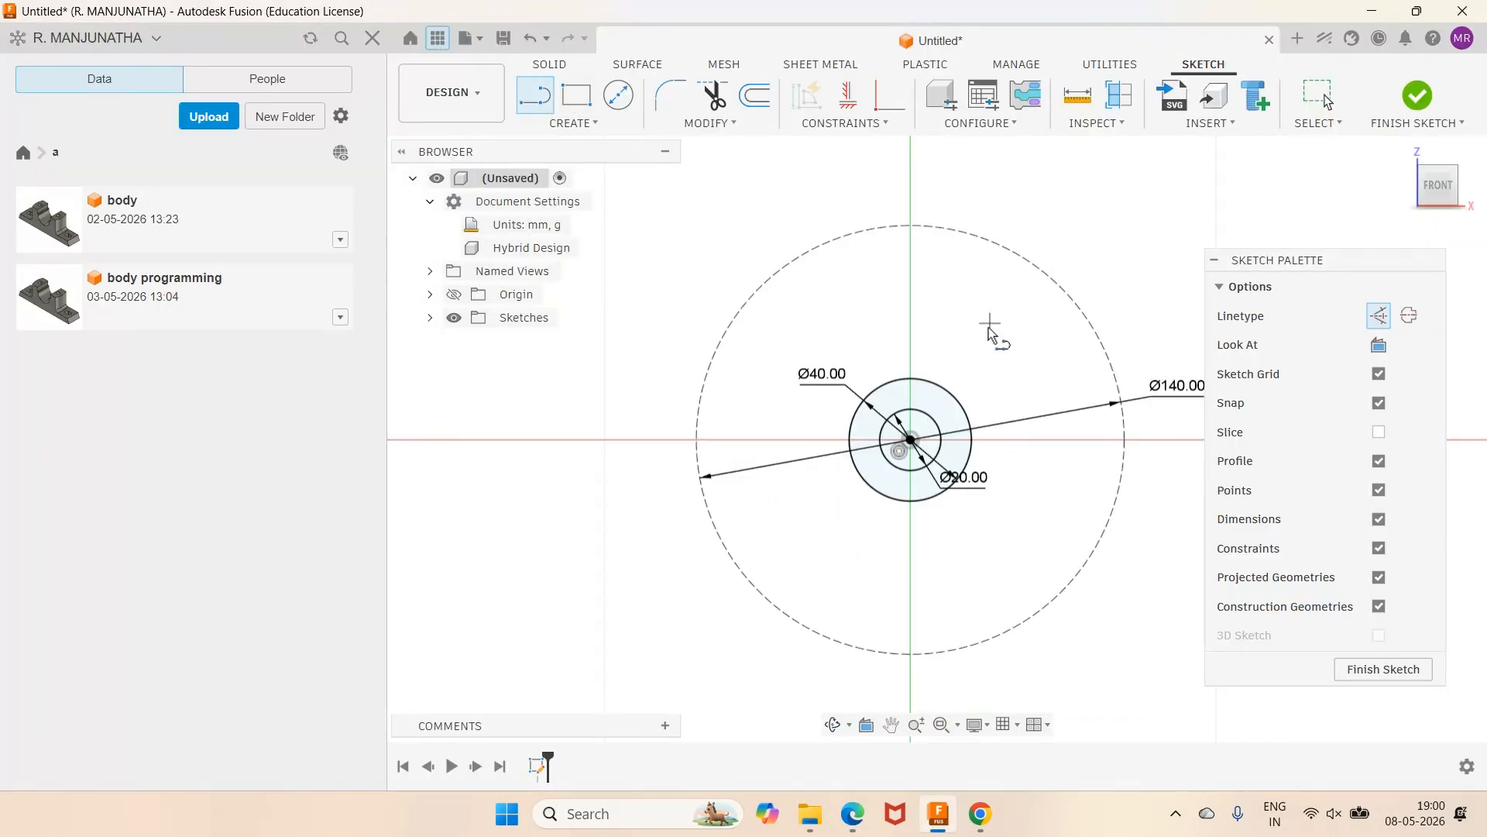
pyautogui.click(911, 298)
pyautogui.click(912, 164)
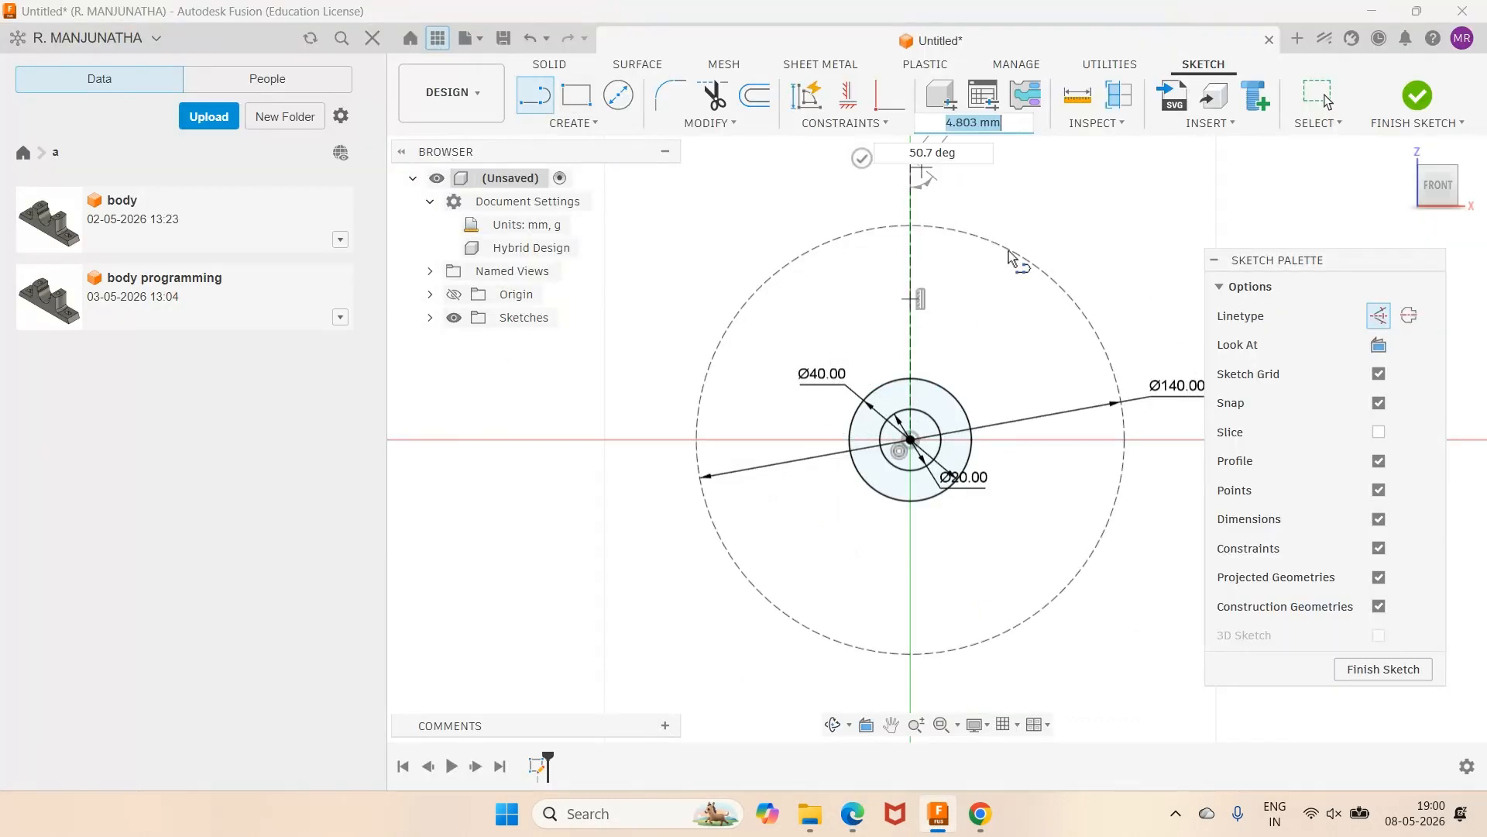
pyautogui.press('Escape')
pyautogui.click(538, 108)
pyautogui.click(911, 440)
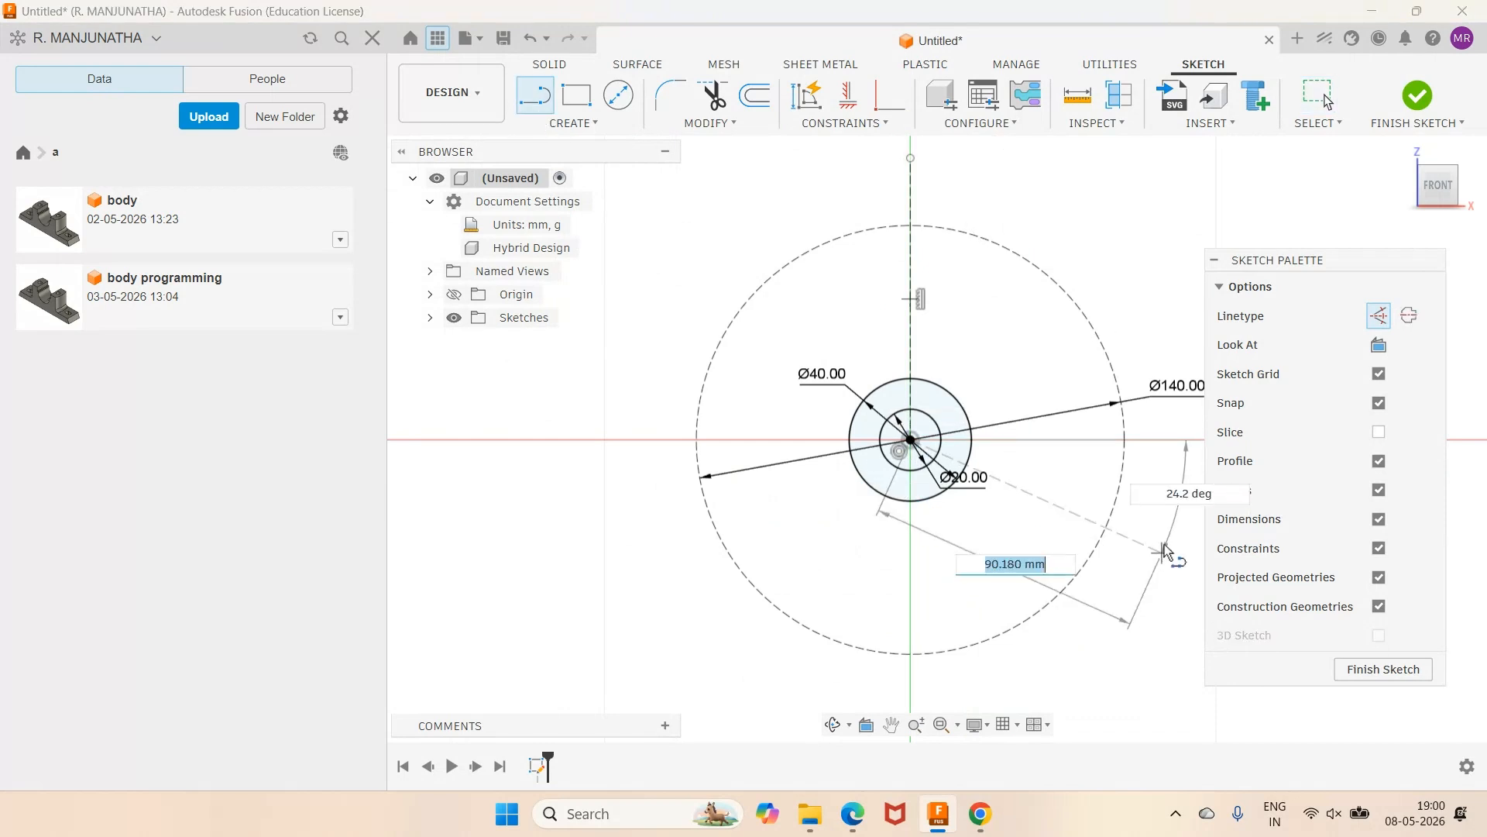
pyautogui.click(1178, 442)
pyautogui.press('Escape')
# Trim the 140 mm construction circle to its upper-right quarter arc and remove the line ends beyond it.
pyautogui.click(713, 95)
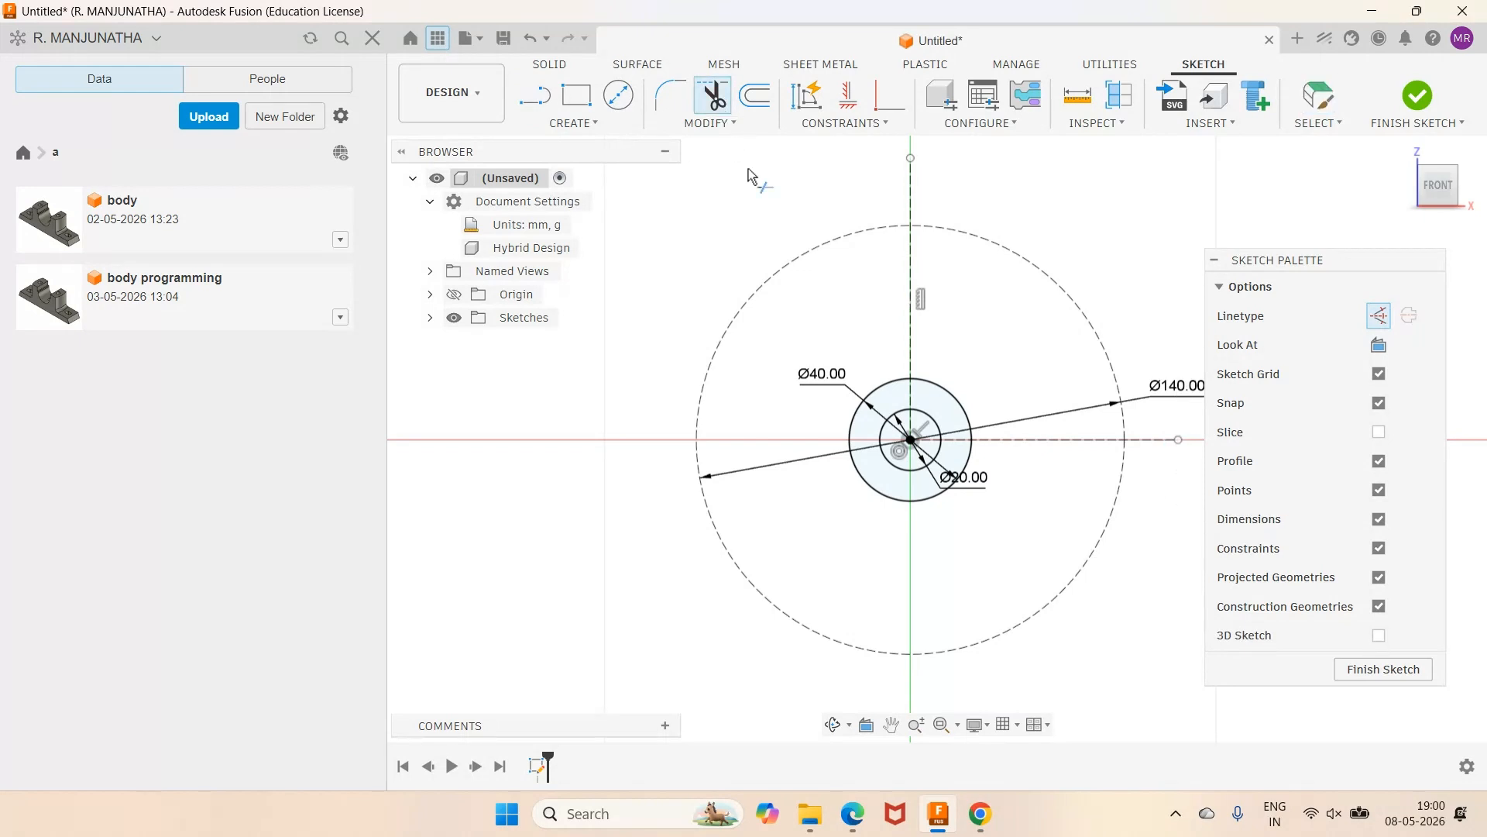
pyautogui.click(825, 249)
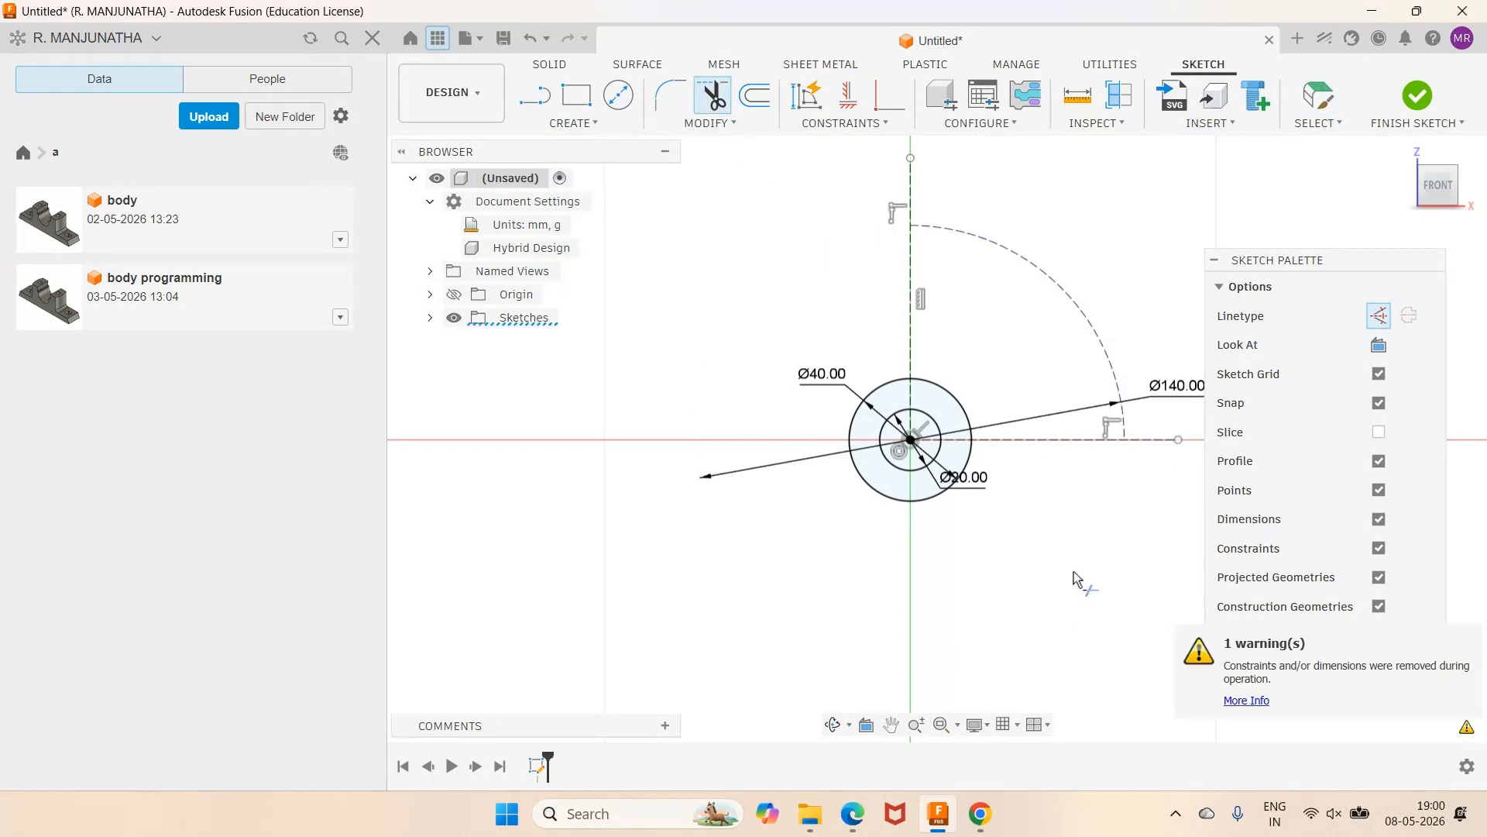
pyautogui.click(913, 188)
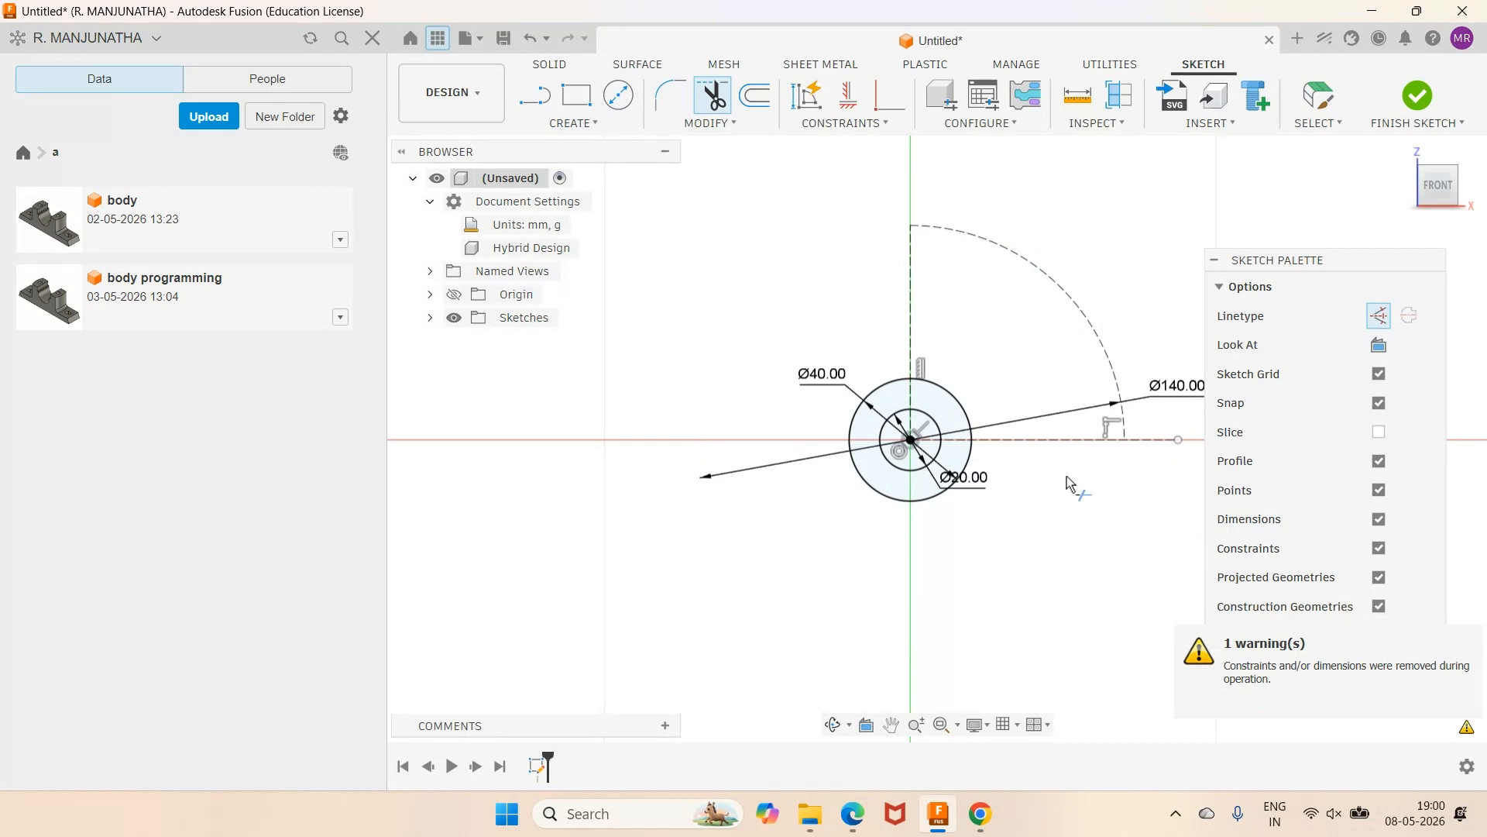
pyautogui.click(1151, 440)
# Check the hole positions in 2D Sketch.pdf and draw solid circles centered on both ends of the construction arc.
pyautogui.click(862, 823)
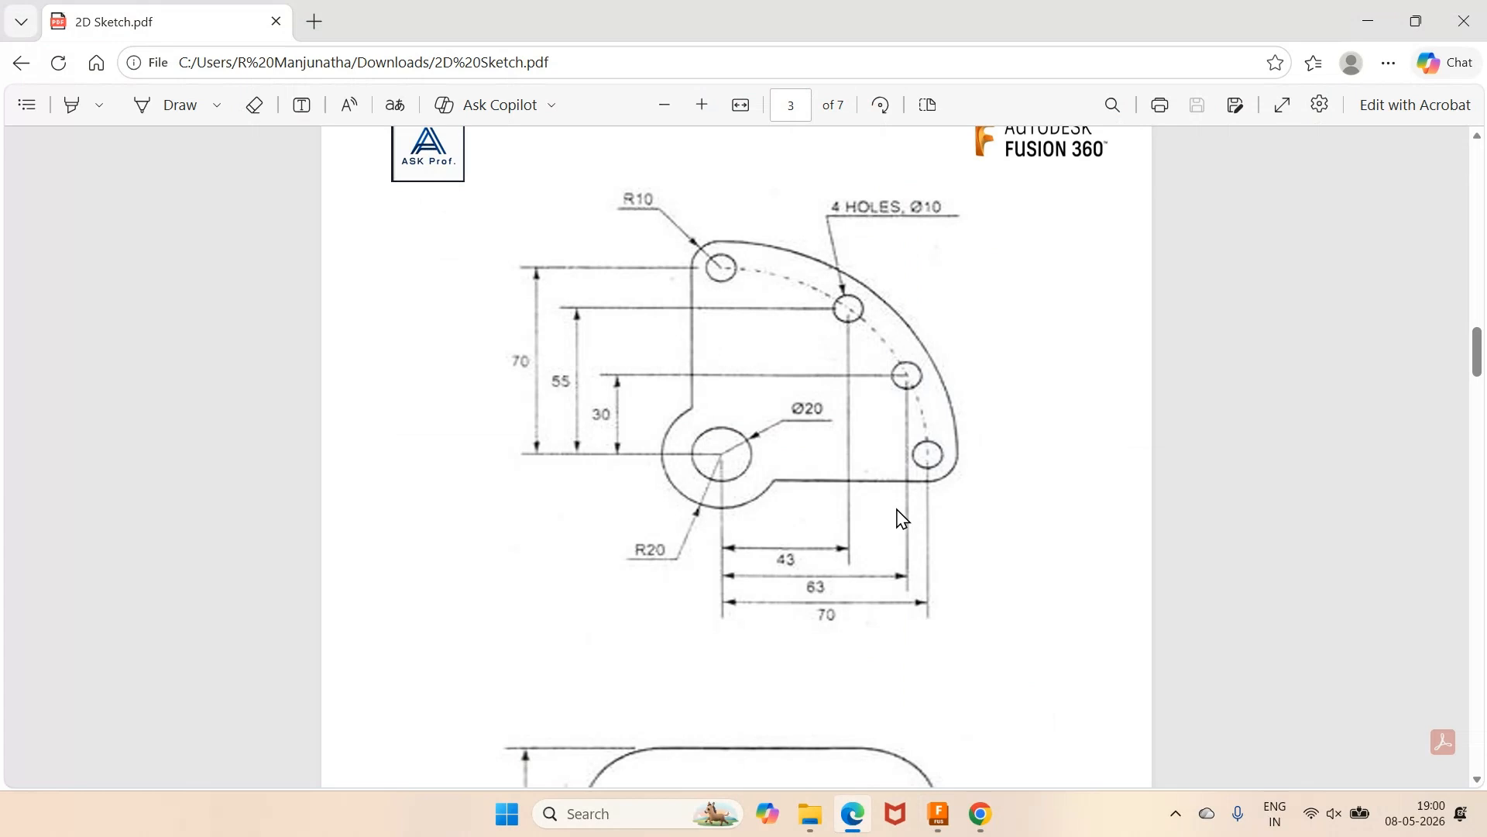
pyautogui.click(939, 813)
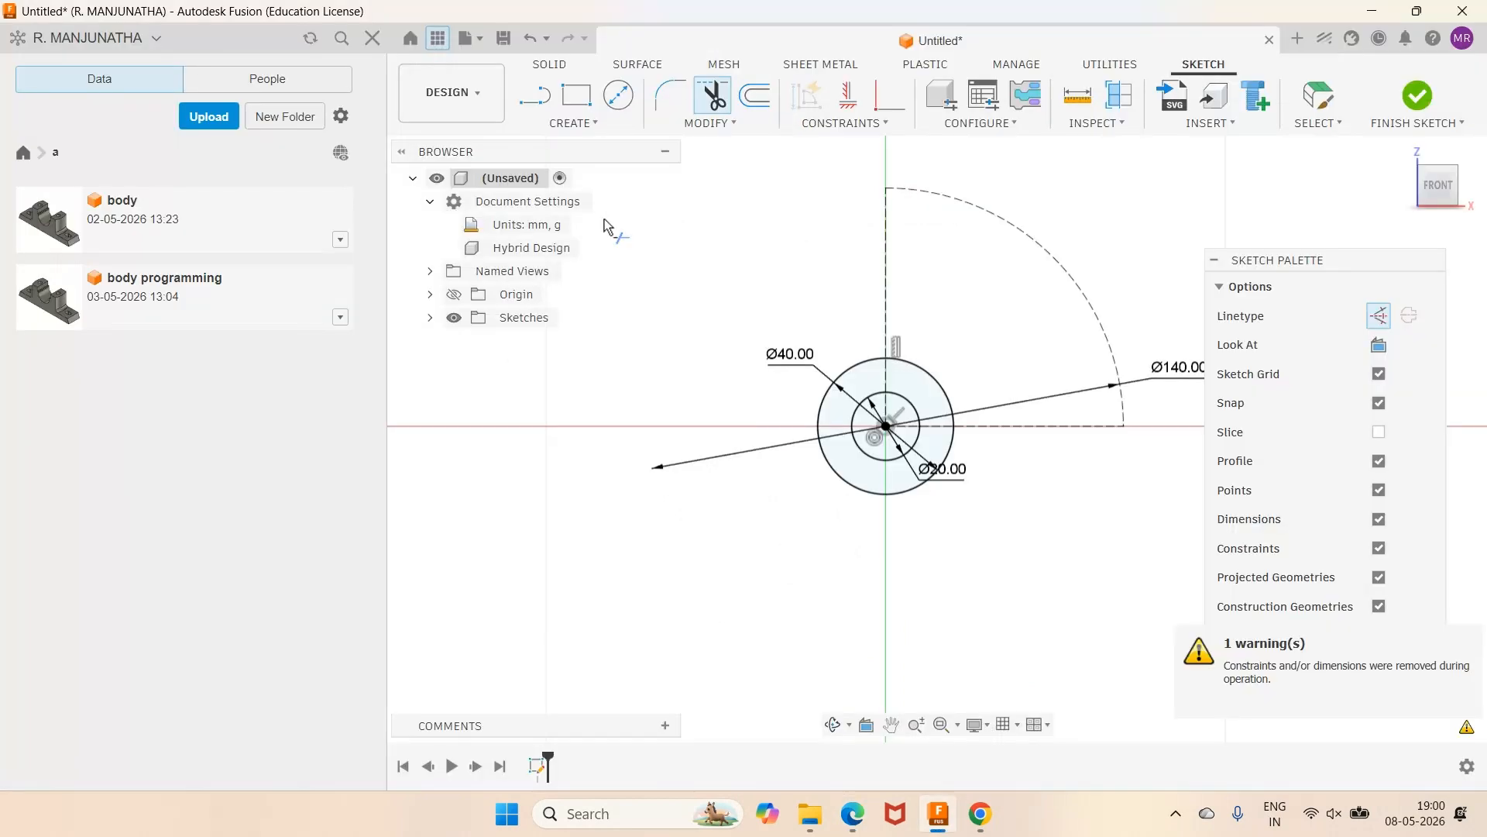
pyautogui.click(618, 95)
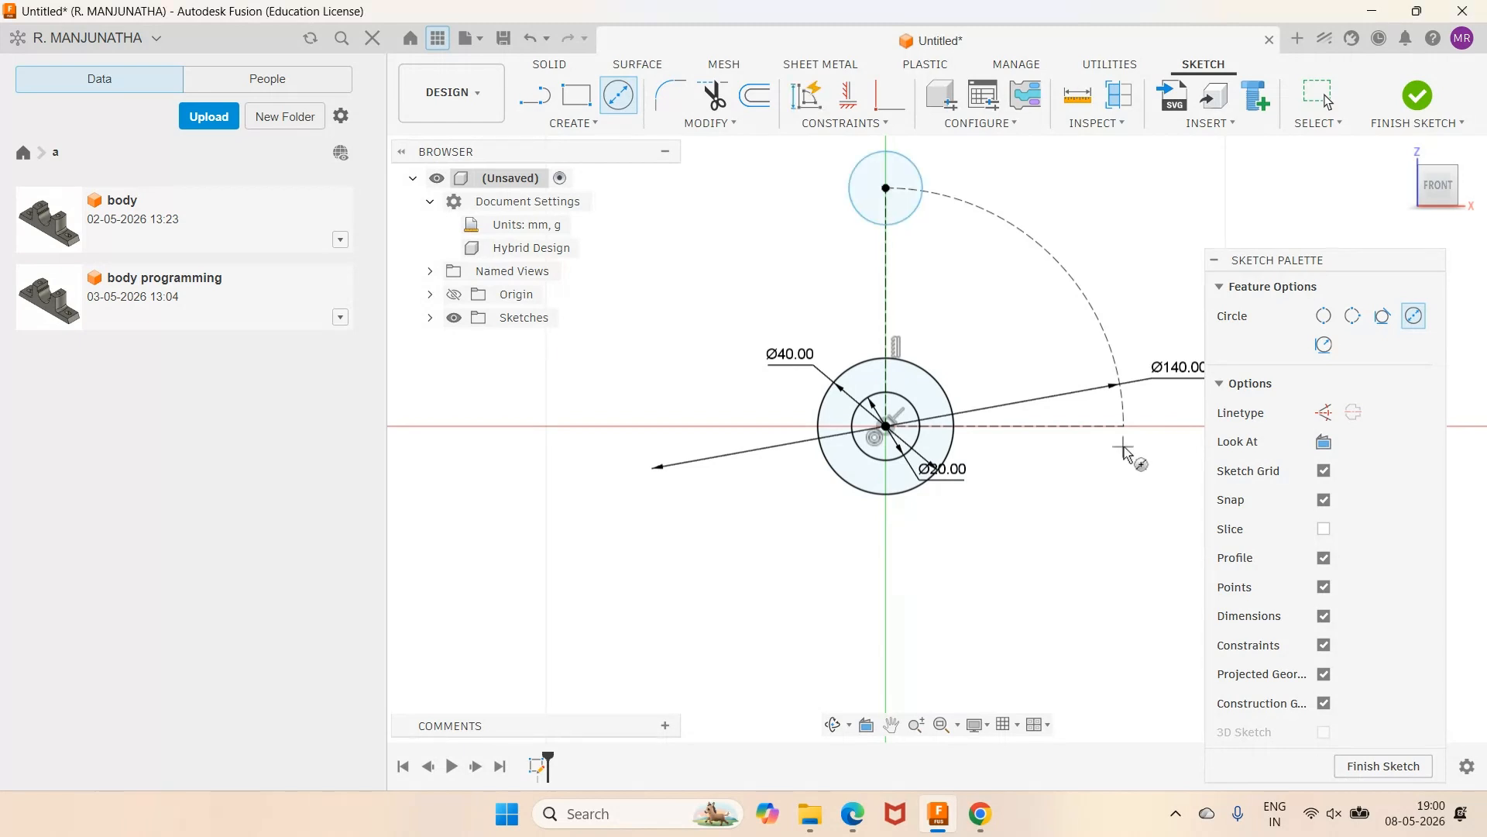
pyautogui.click(1124, 425)
pyautogui.click(1152, 456)
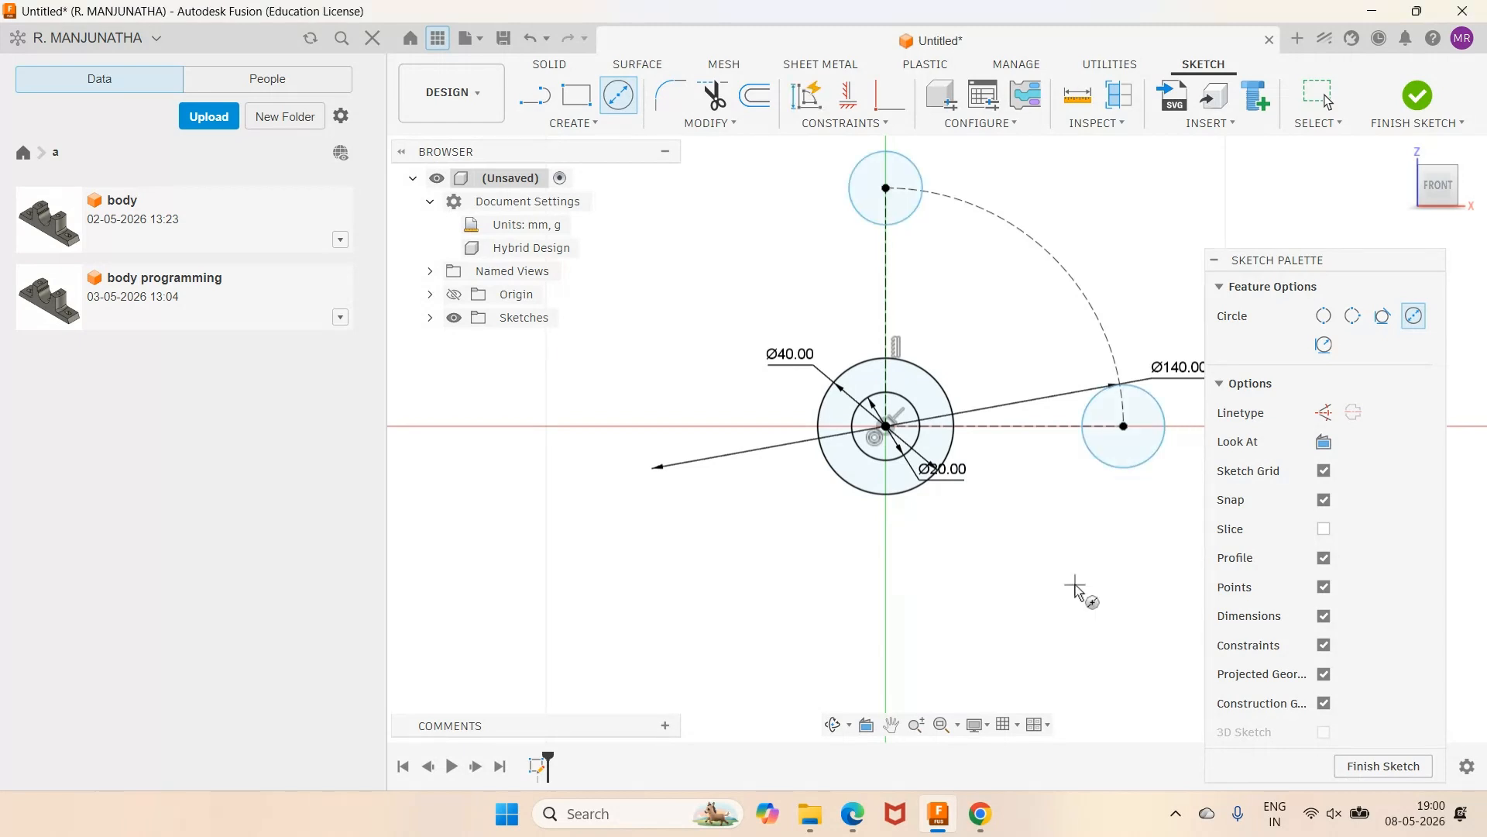
# Check the hole callout in 2D Sketch.pdf and make the circles at both ends of the construction arc equal.
pyautogui.click(857, 826)
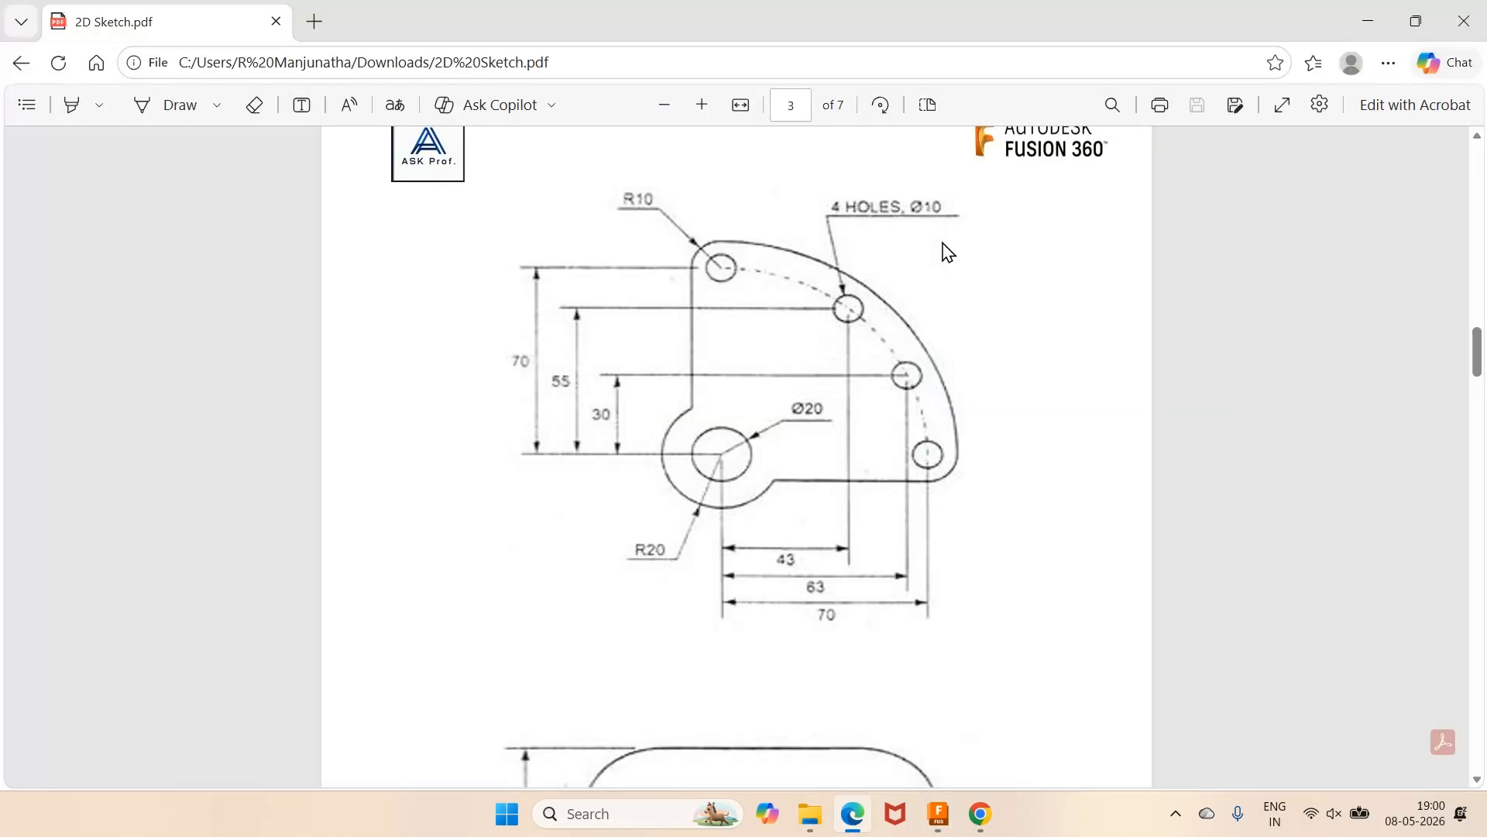
pyautogui.hotkey('alt', 'Tab')
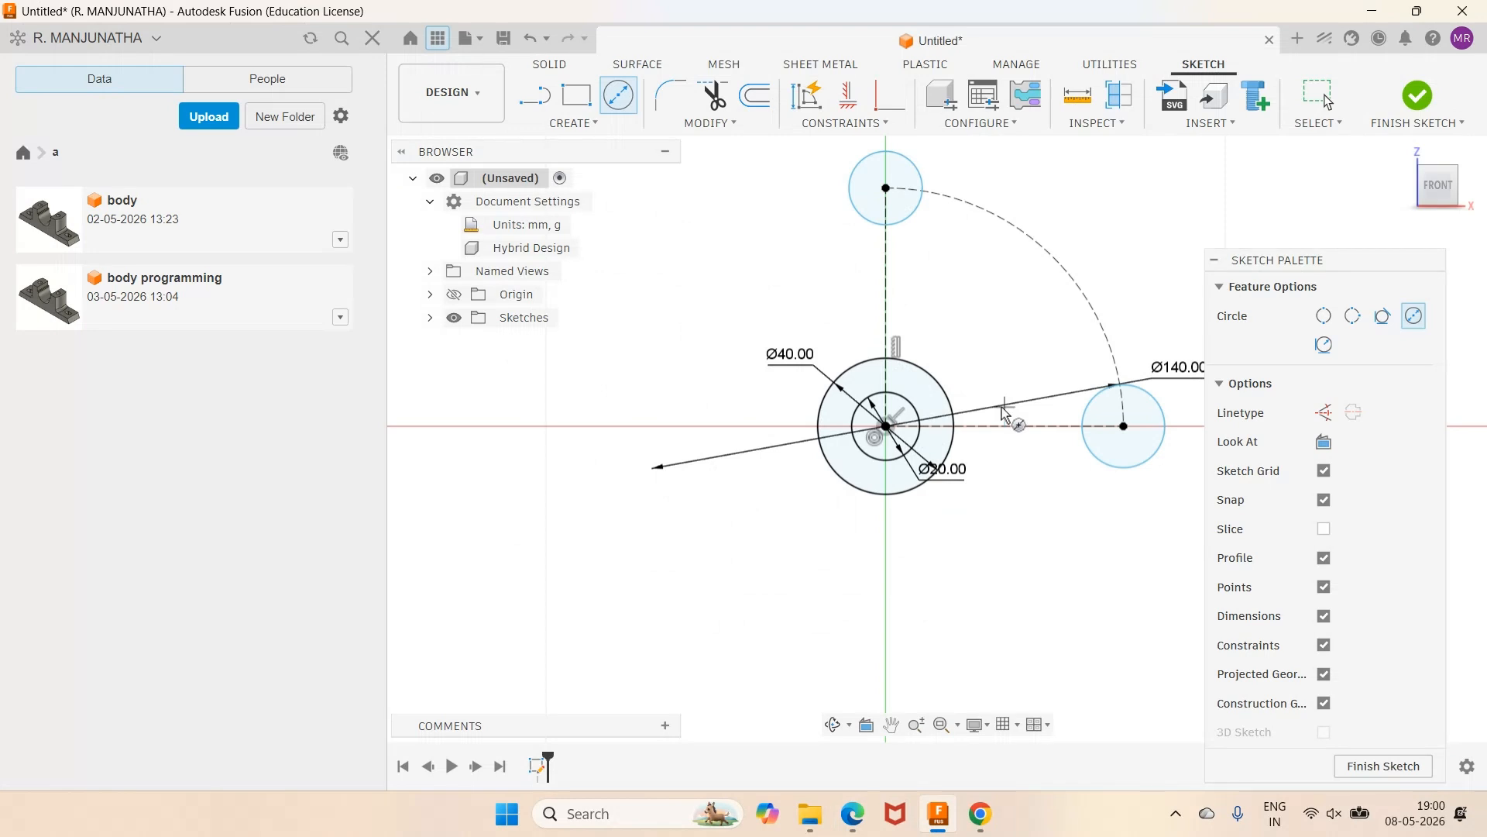
pyautogui.click(869, 124)
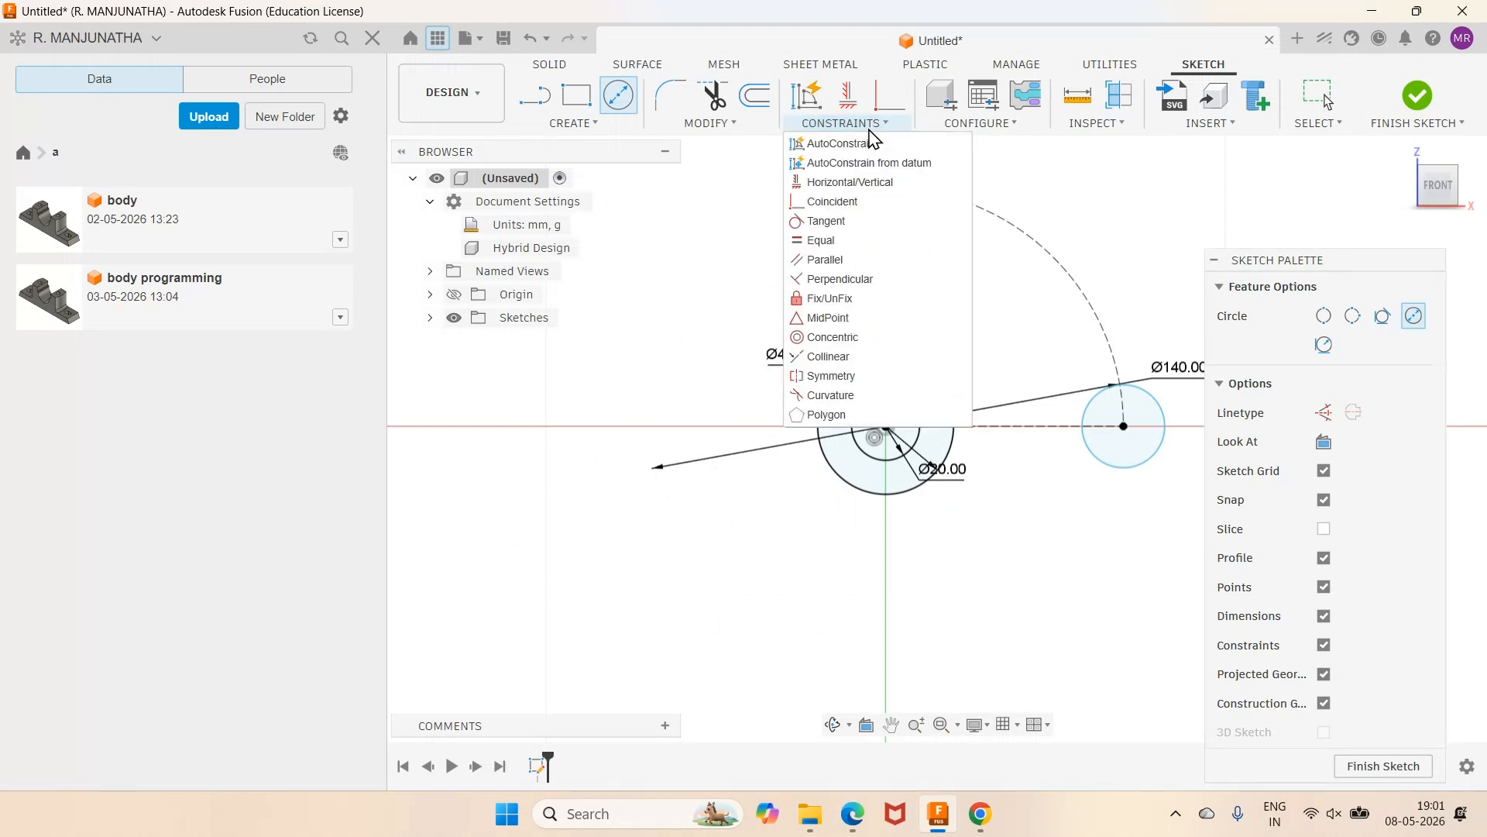
pyautogui.click(824, 240)
pyautogui.click(913, 220)
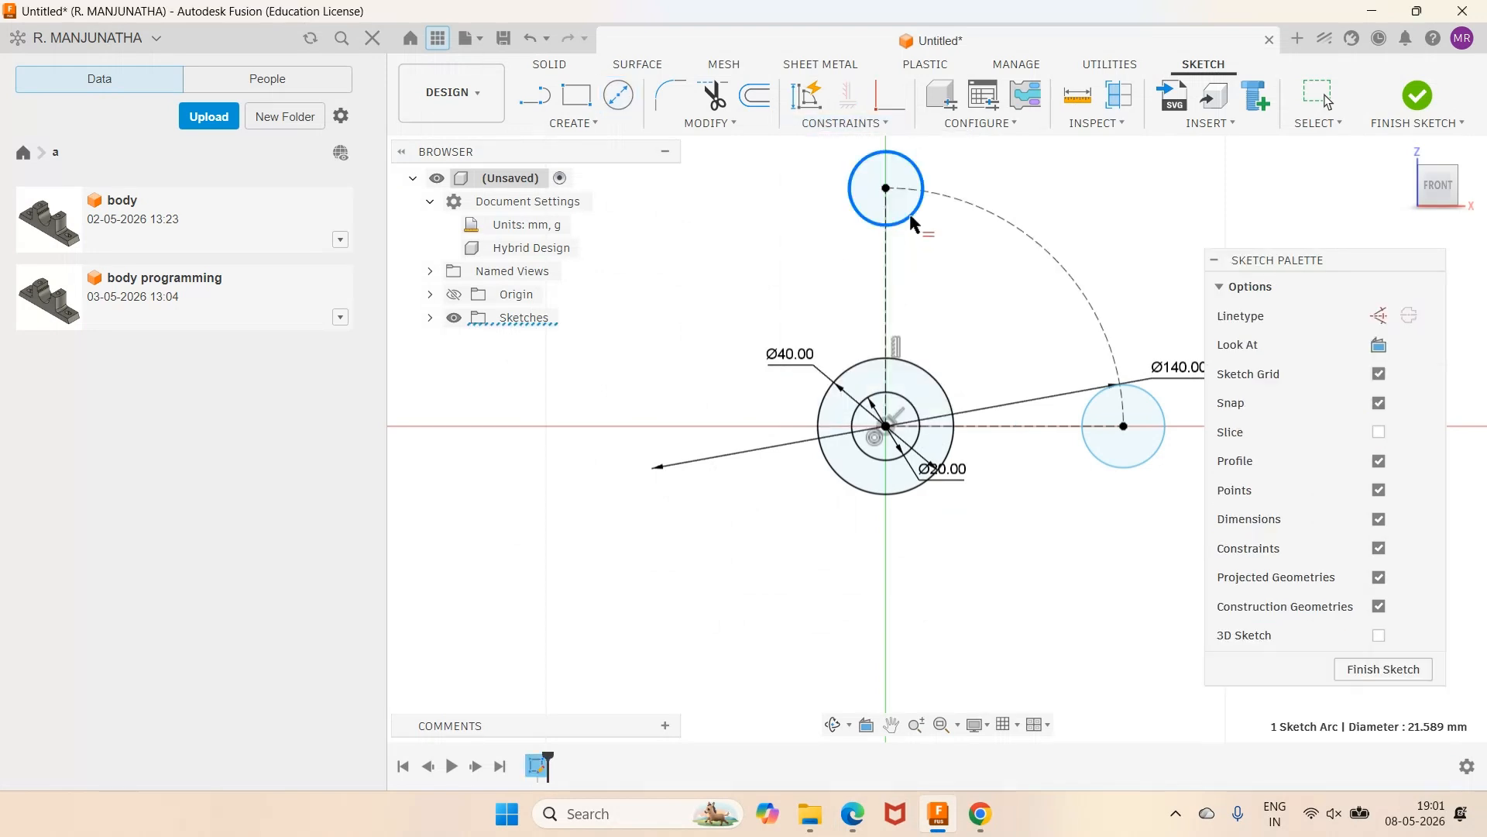
pyautogui.click(1092, 457)
# Dimension the circle at the upper end of the construction arc to a 10 mm diameter.
pyautogui.press('d')
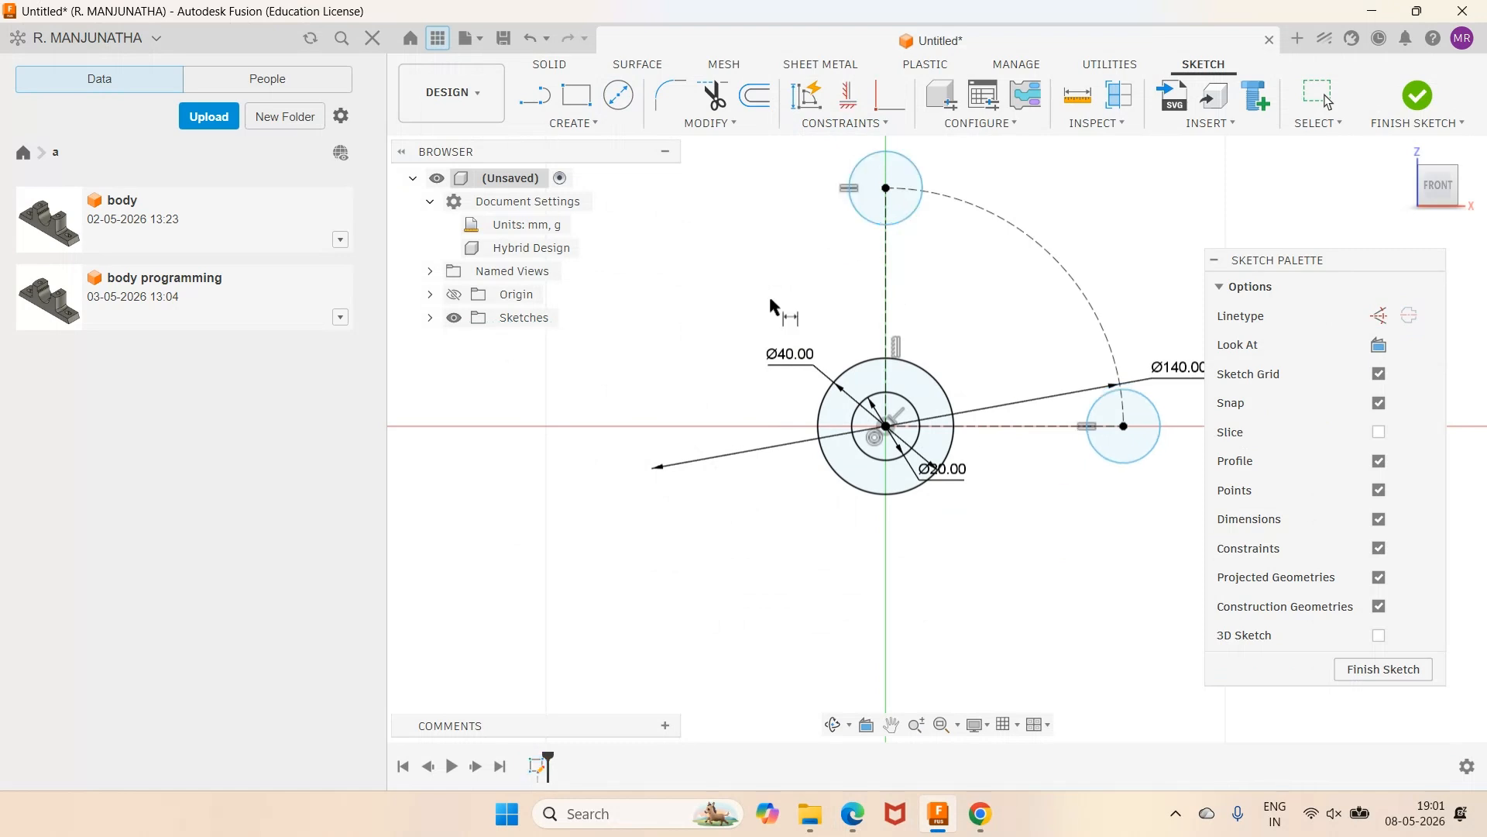
pyautogui.click(852, 218)
pyautogui.click(819, 255)
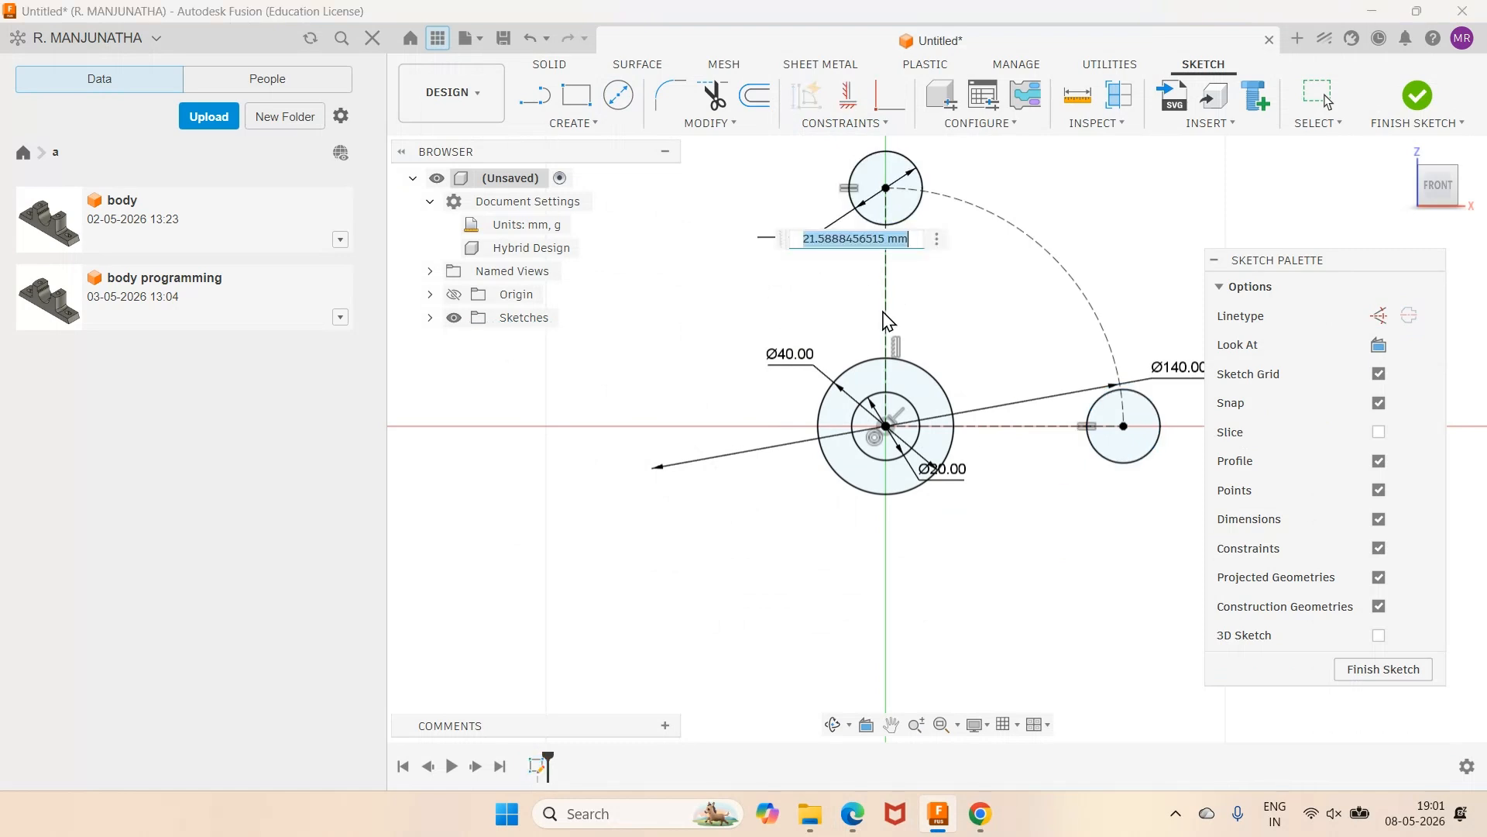
pyautogui.write('10')
pyautogui.press('Return')
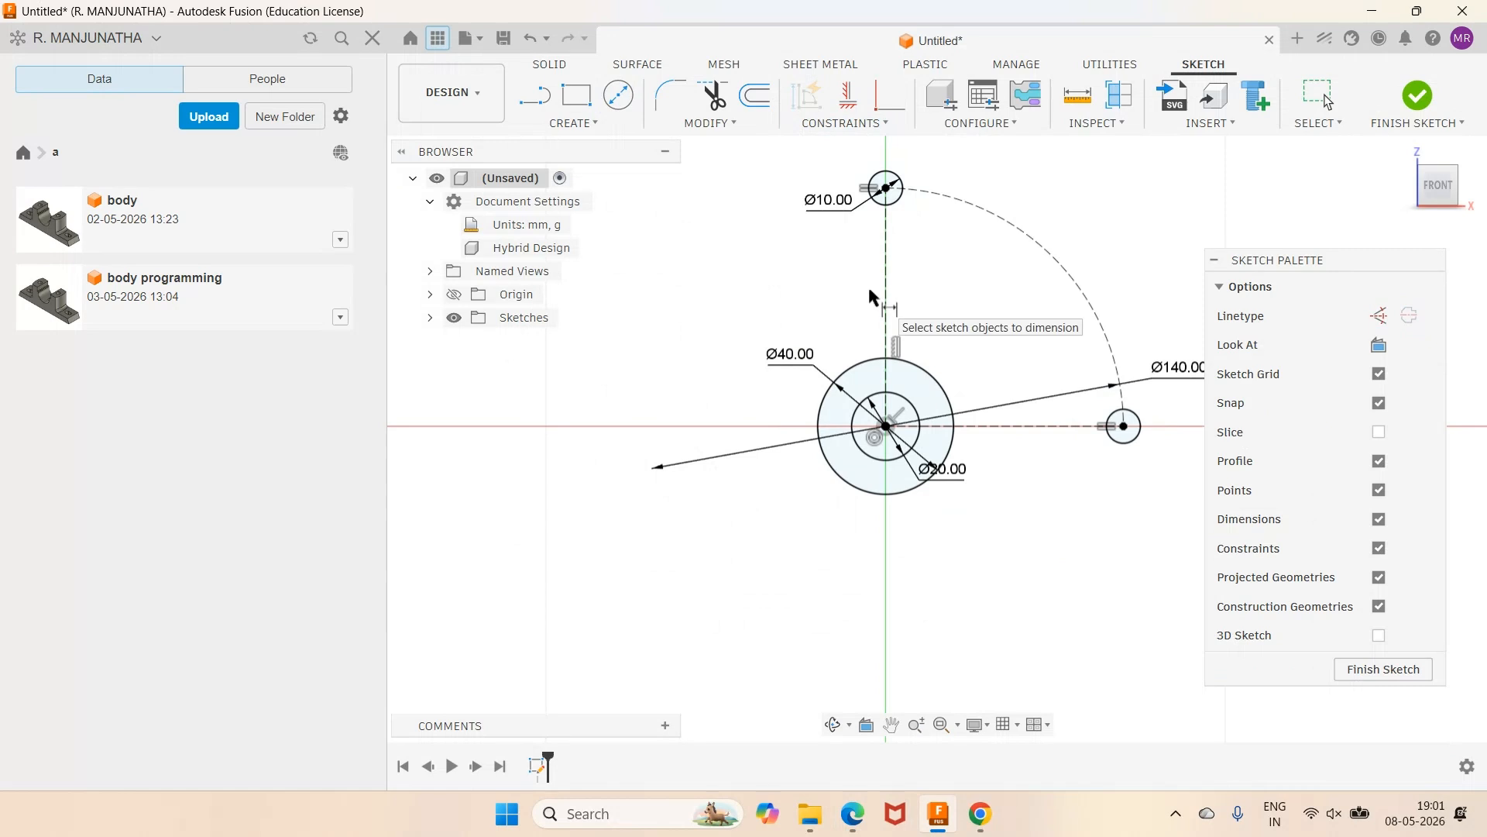
# Consult 2D Sketch.pdf, draw a third hole circle just inside the construction arc, and make it equal to the circle at the arc's lower end.
pyautogui.click(852, 828)
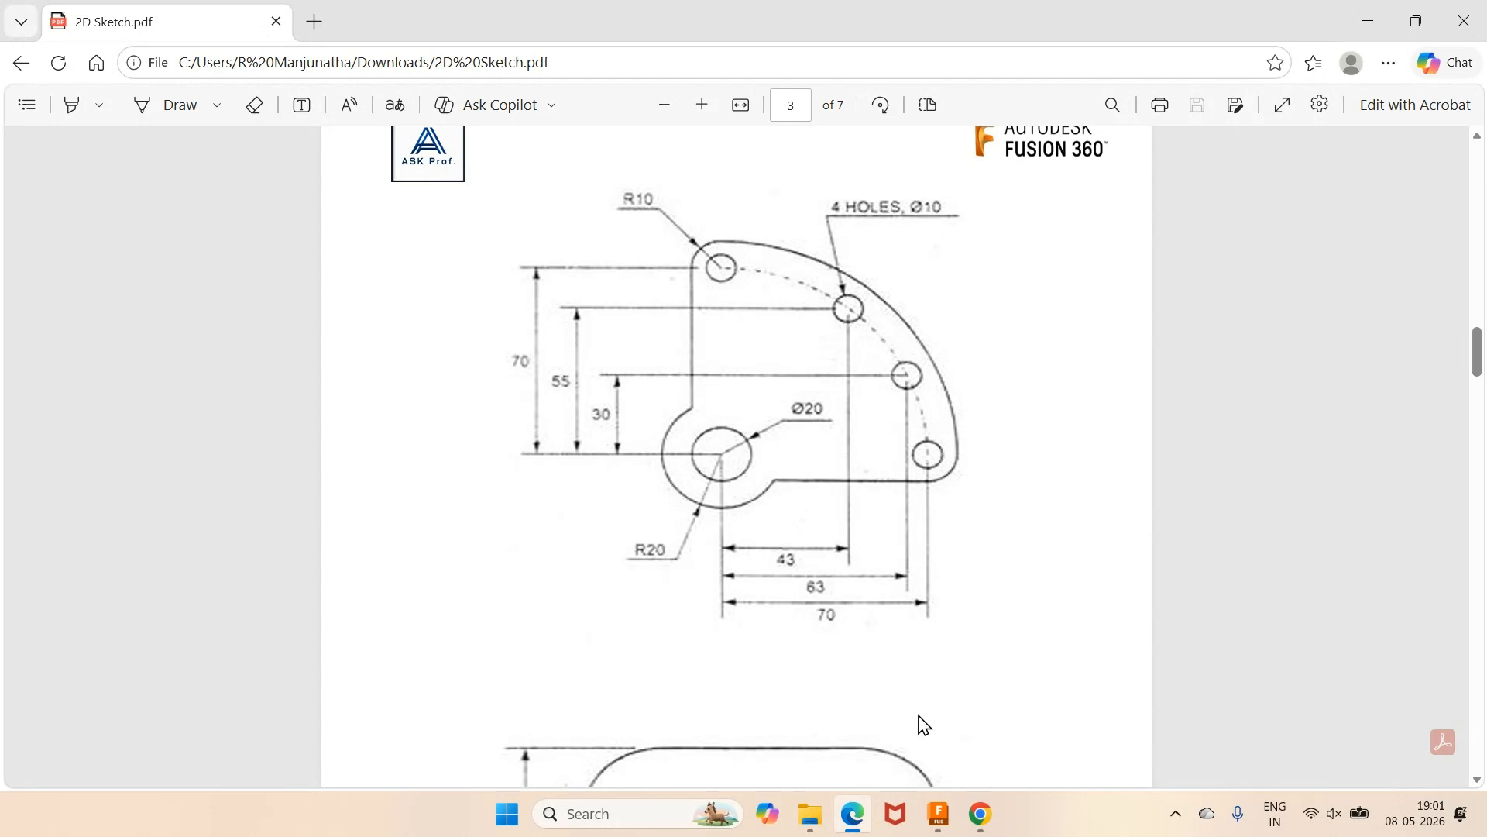
pyautogui.click(939, 813)
pyautogui.press('c')
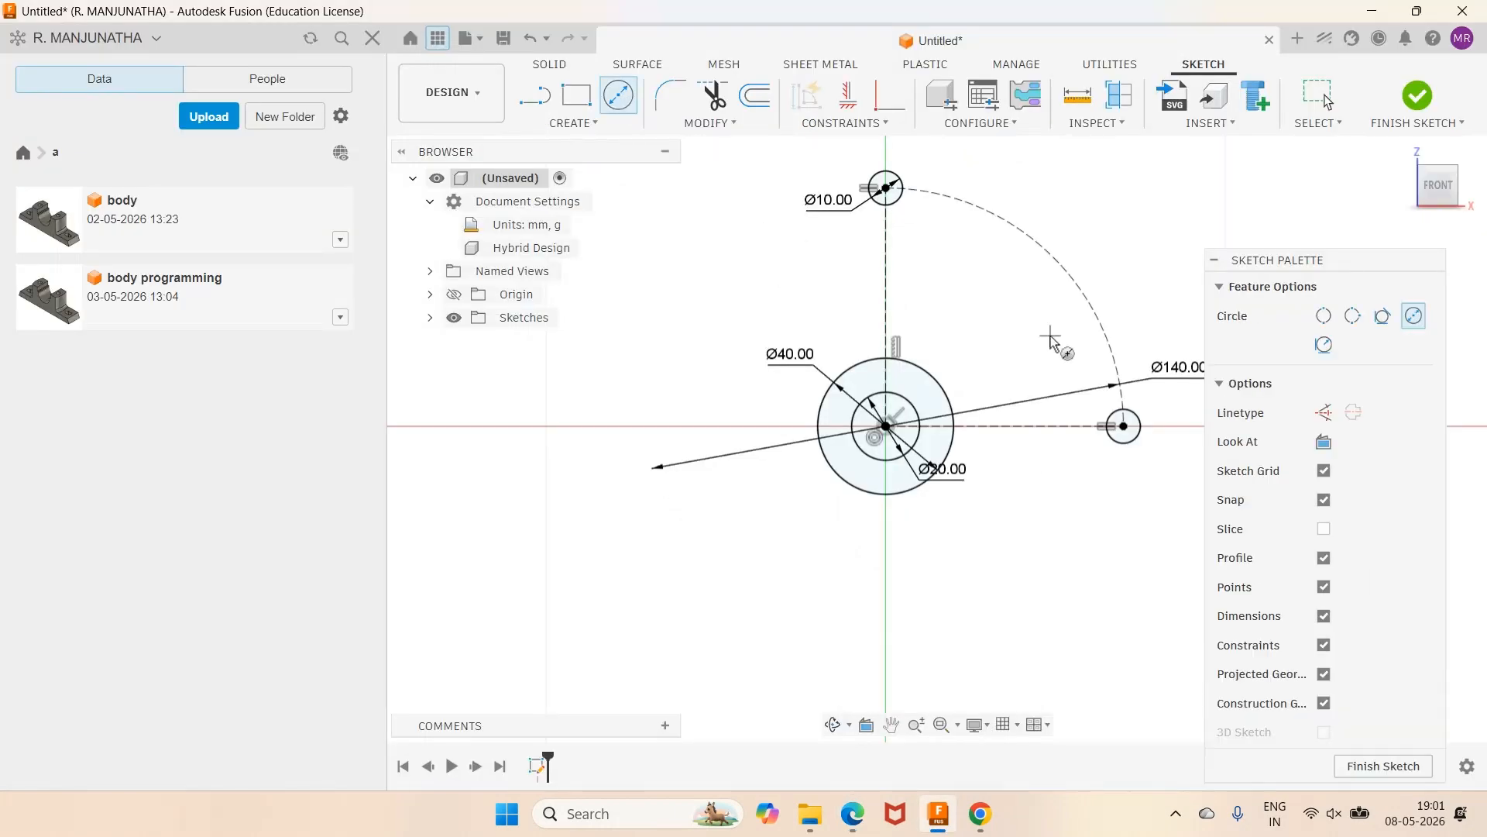
pyautogui.click(1048, 338)
pyautogui.click(1077, 335)
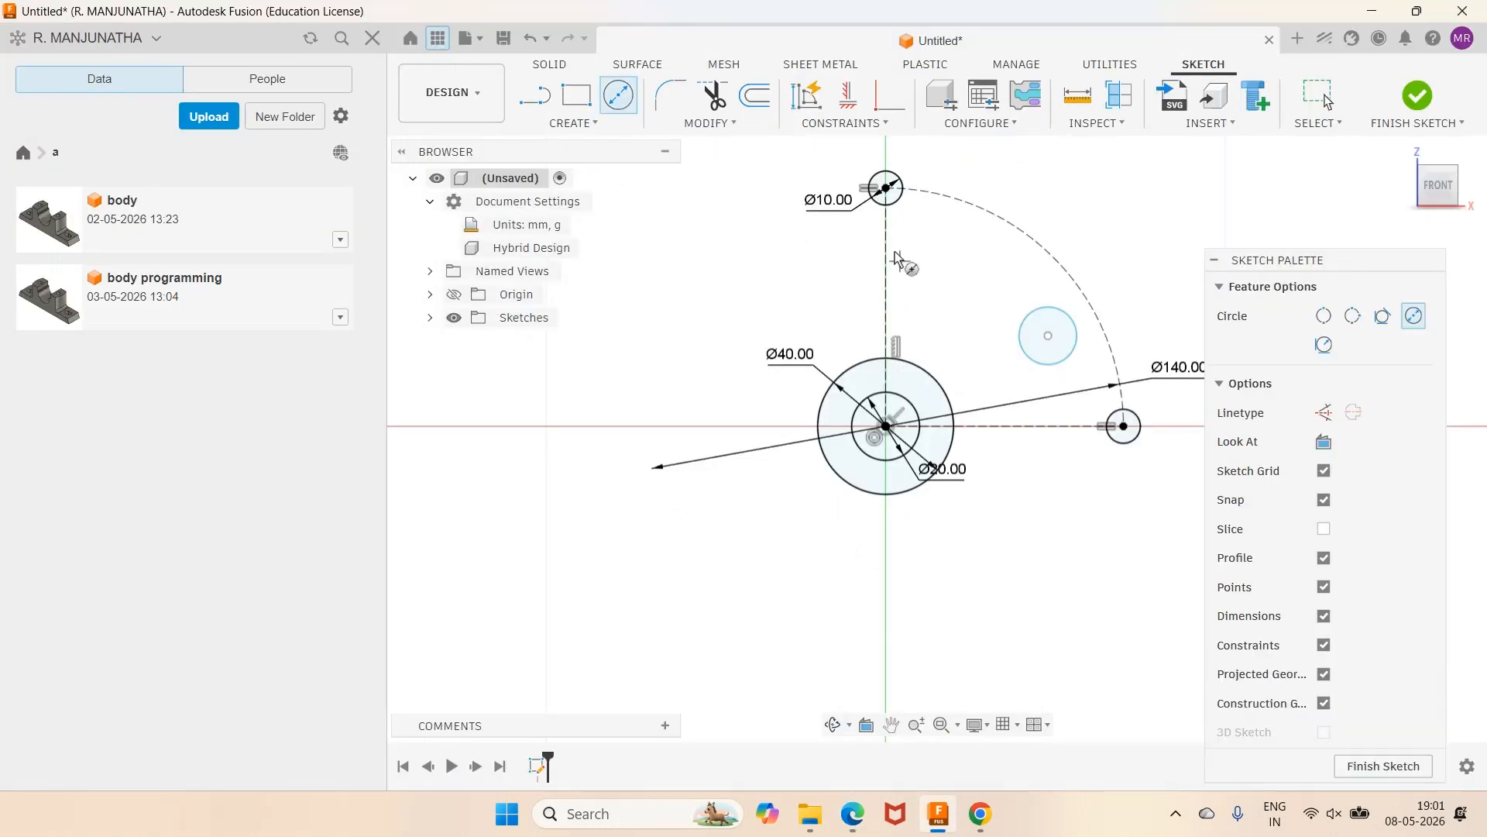
pyautogui.click(861, 131)
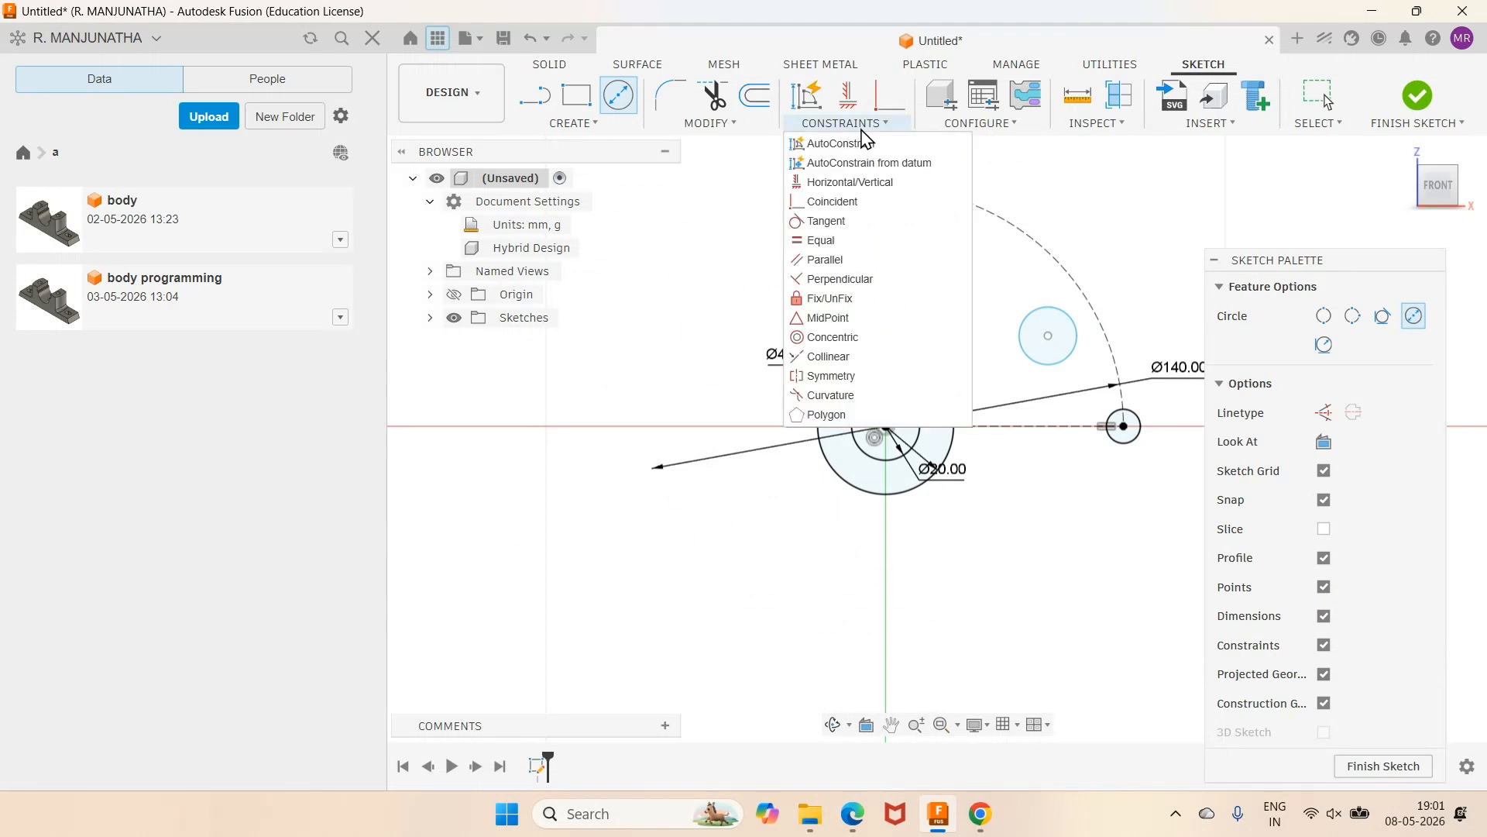
pyautogui.click(823, 240)
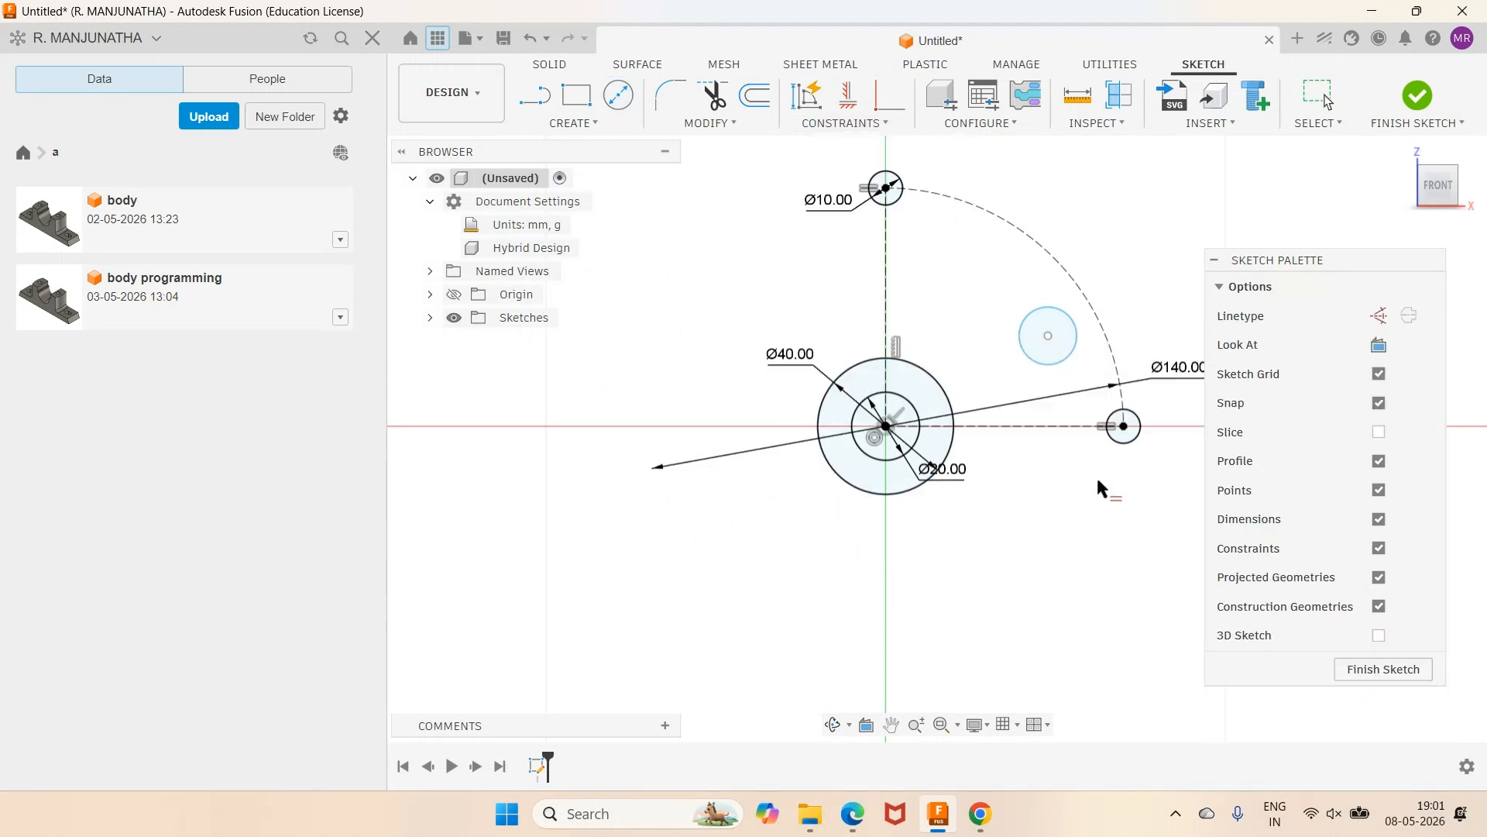
pyautogui.click(1137, 443)
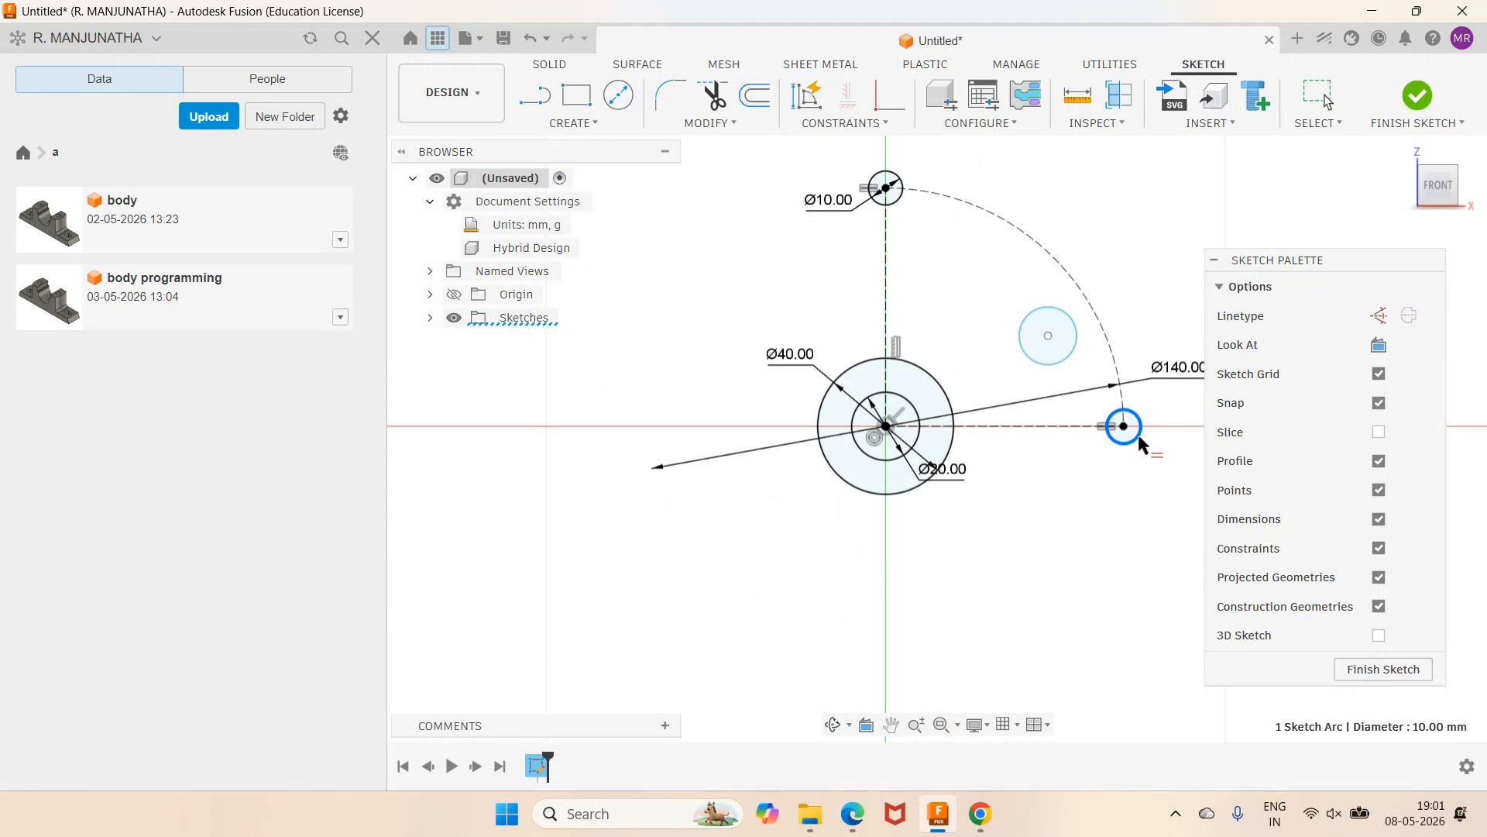
pyautogui.click(1037, 363)
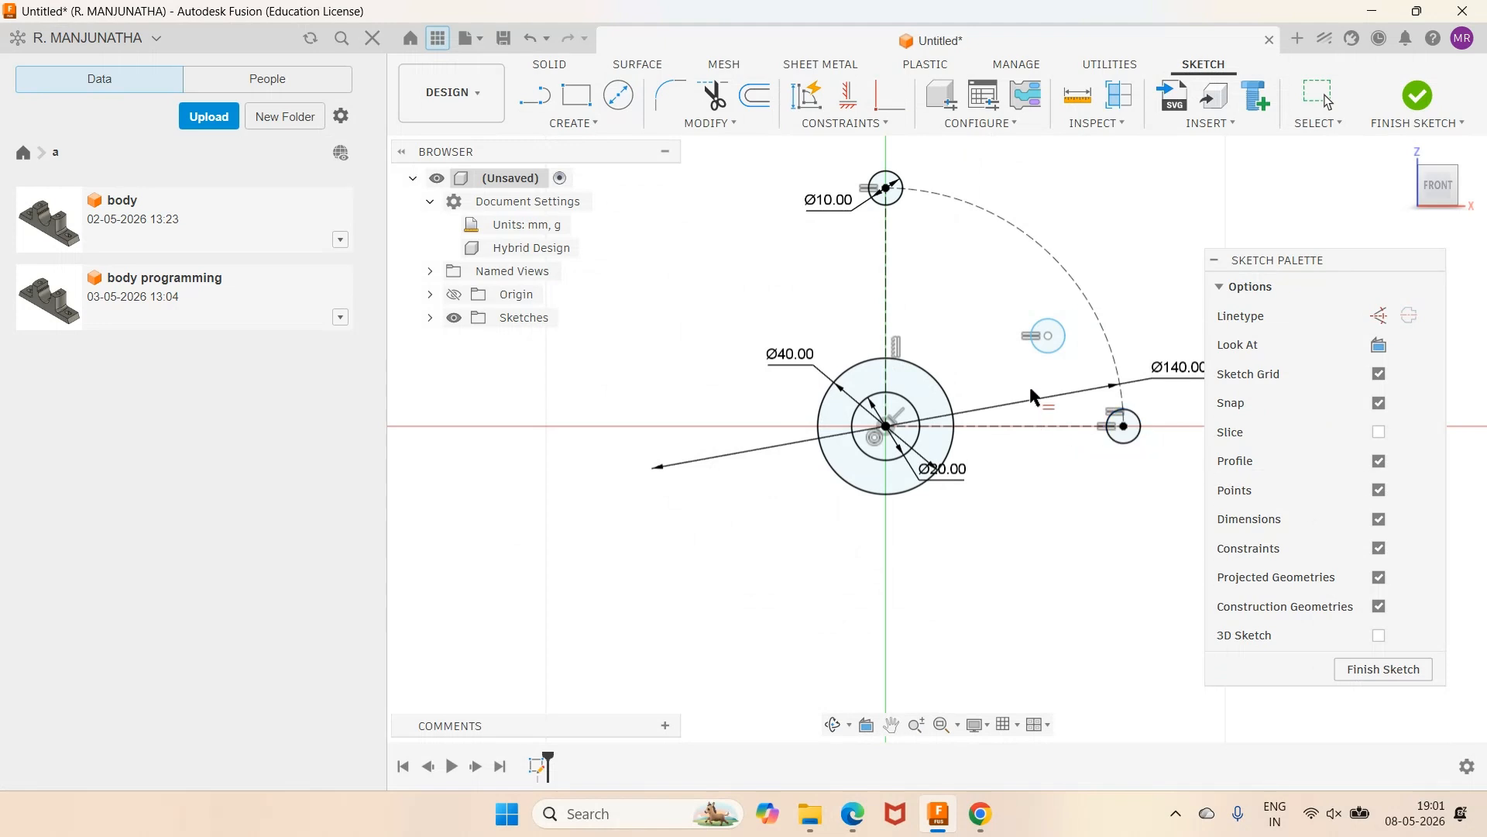
# Check 2D Sketch.pdf and set the horizontal distance from the 40 mm hub circle to the third hole circle to 63 mm.
pyautogui.hotkey('alt', 'Tab')
pyautogui.hotkey('alt', 'Tab')
pyautogui.click(1054, 354)
pyautogui.click(905, 492)
pyautogui.click(944, 551)
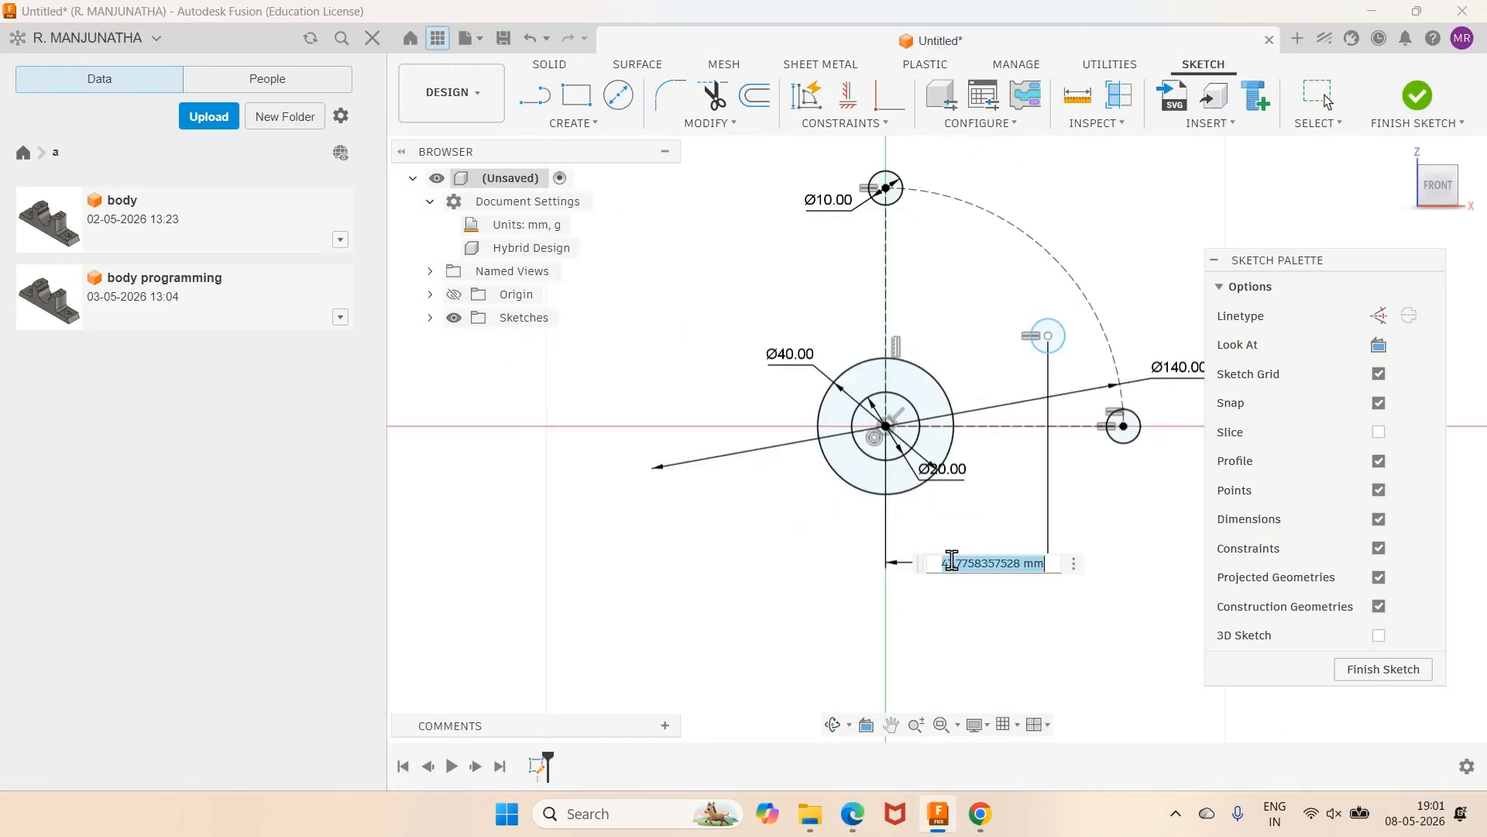
pyautogui.write('63')
pyautogui.press('Return')
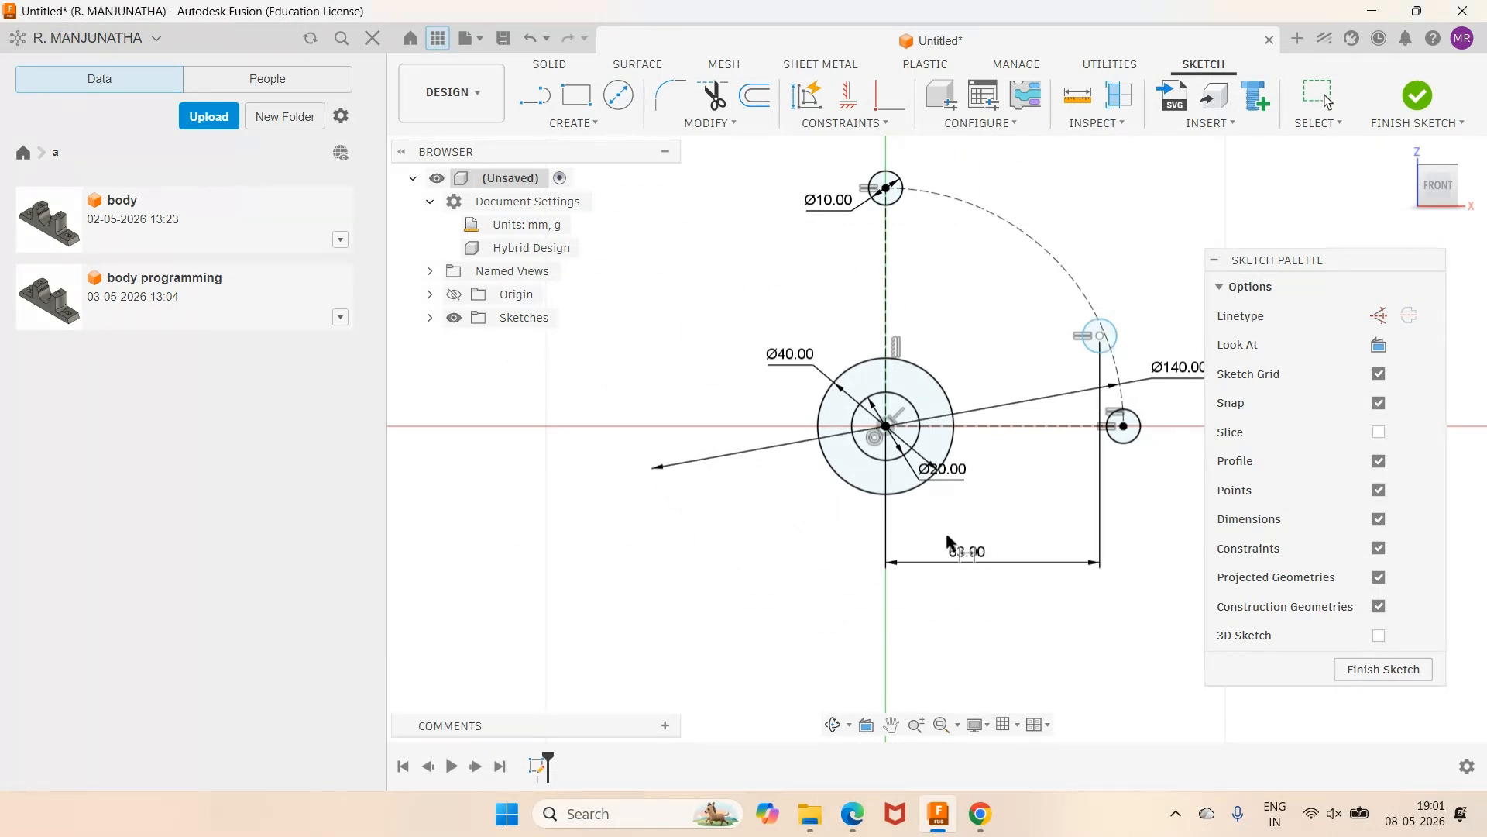
# Check 2D Sketch.pdf and set the vertical distance from the hub center to the third hole circle to 30 mm.
pyautogui.hotkey('alt', 'Tab')
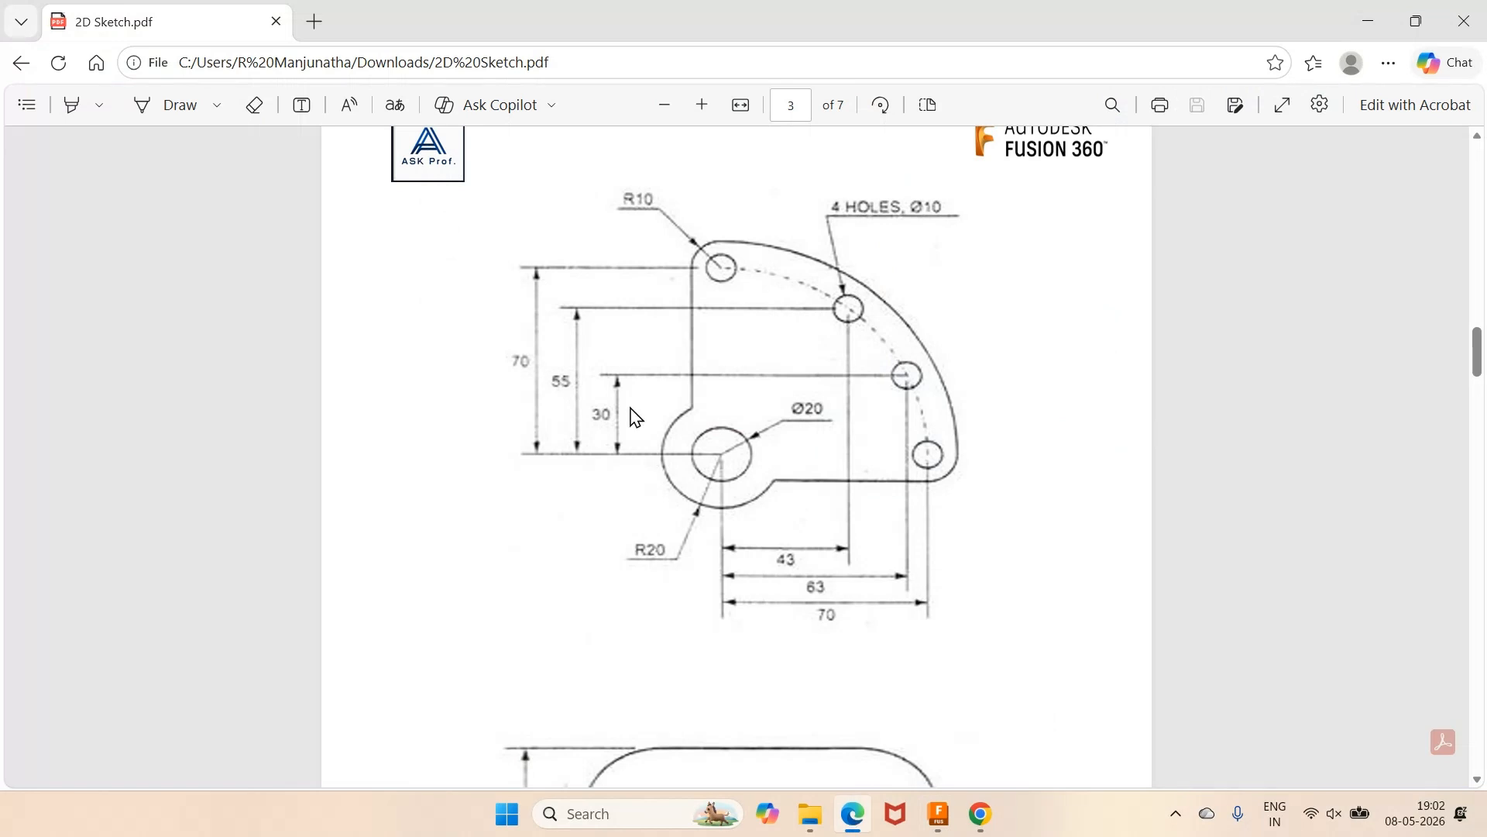
pyautogui.hotkey('alt', 'Tab')
pyautogui.click(885, 425)
pyautogui.click(732, 379)
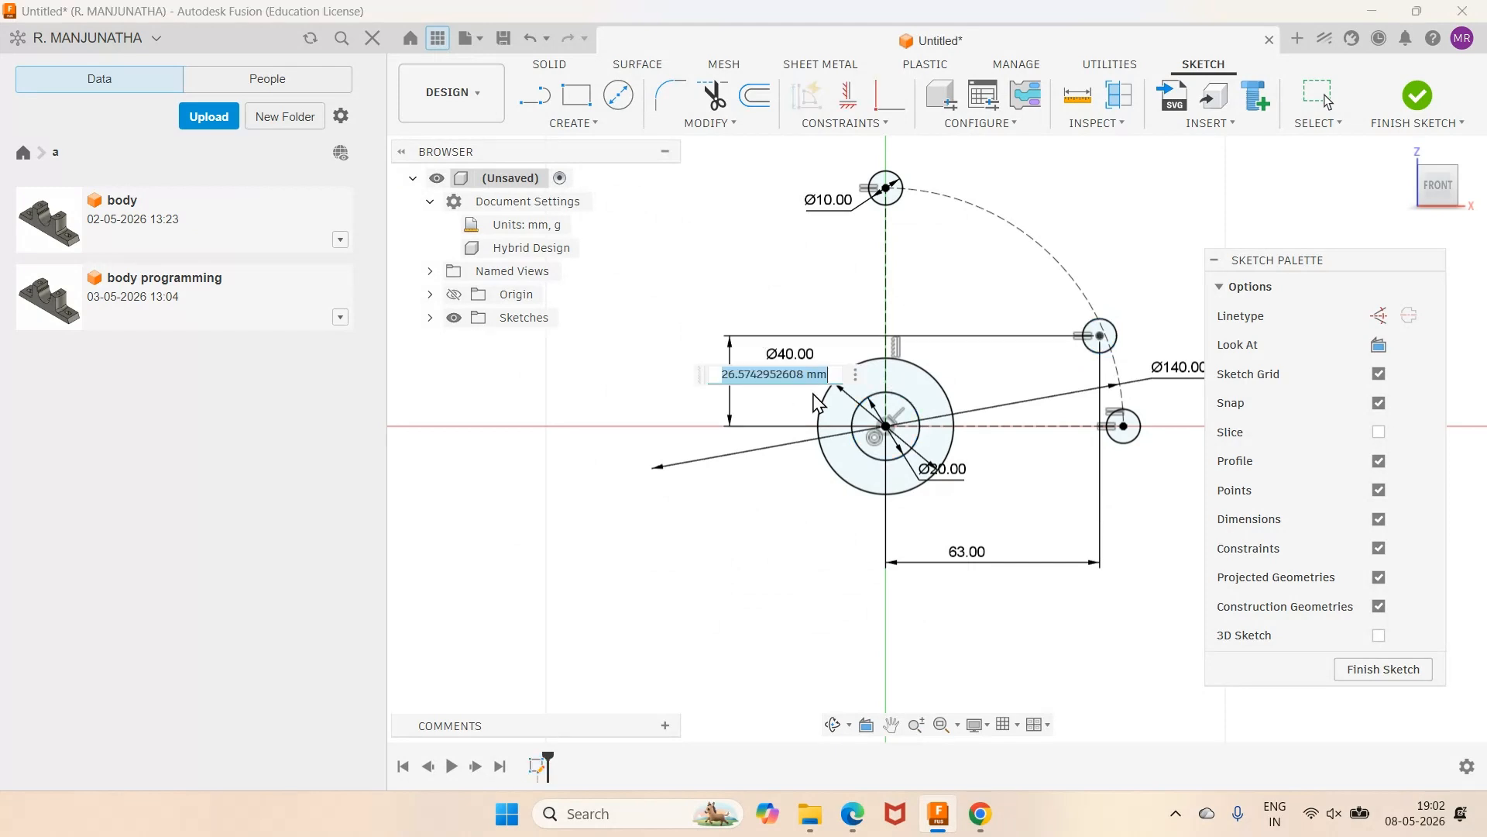
pyautogui.write('30')
pyautogui.press('Return')
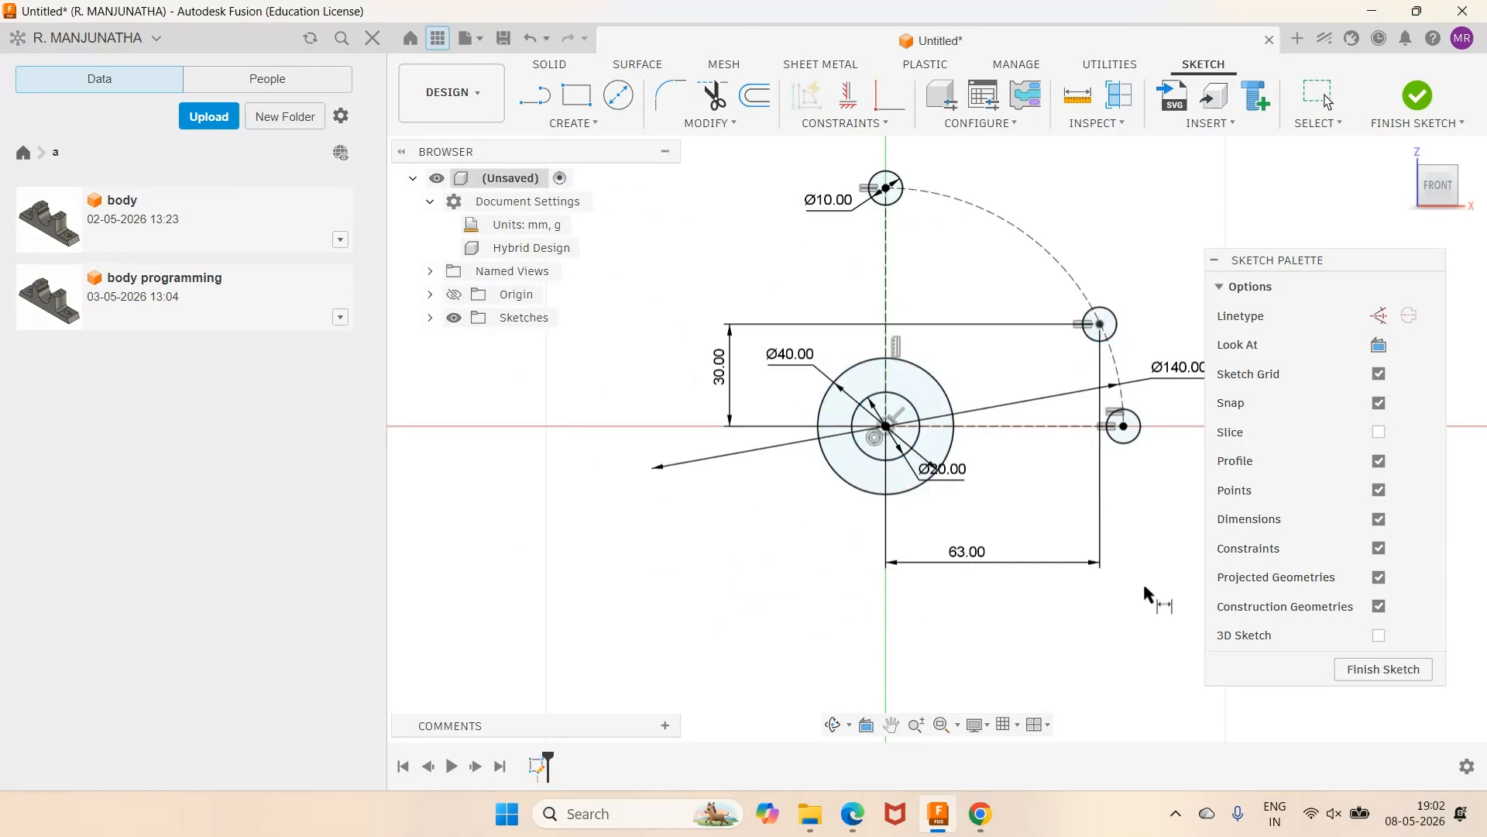
# Draw a fourth hole circle inside the arc, between the upper and third holes, and make it equal to the third hole circle.
pyautogui.press('c')
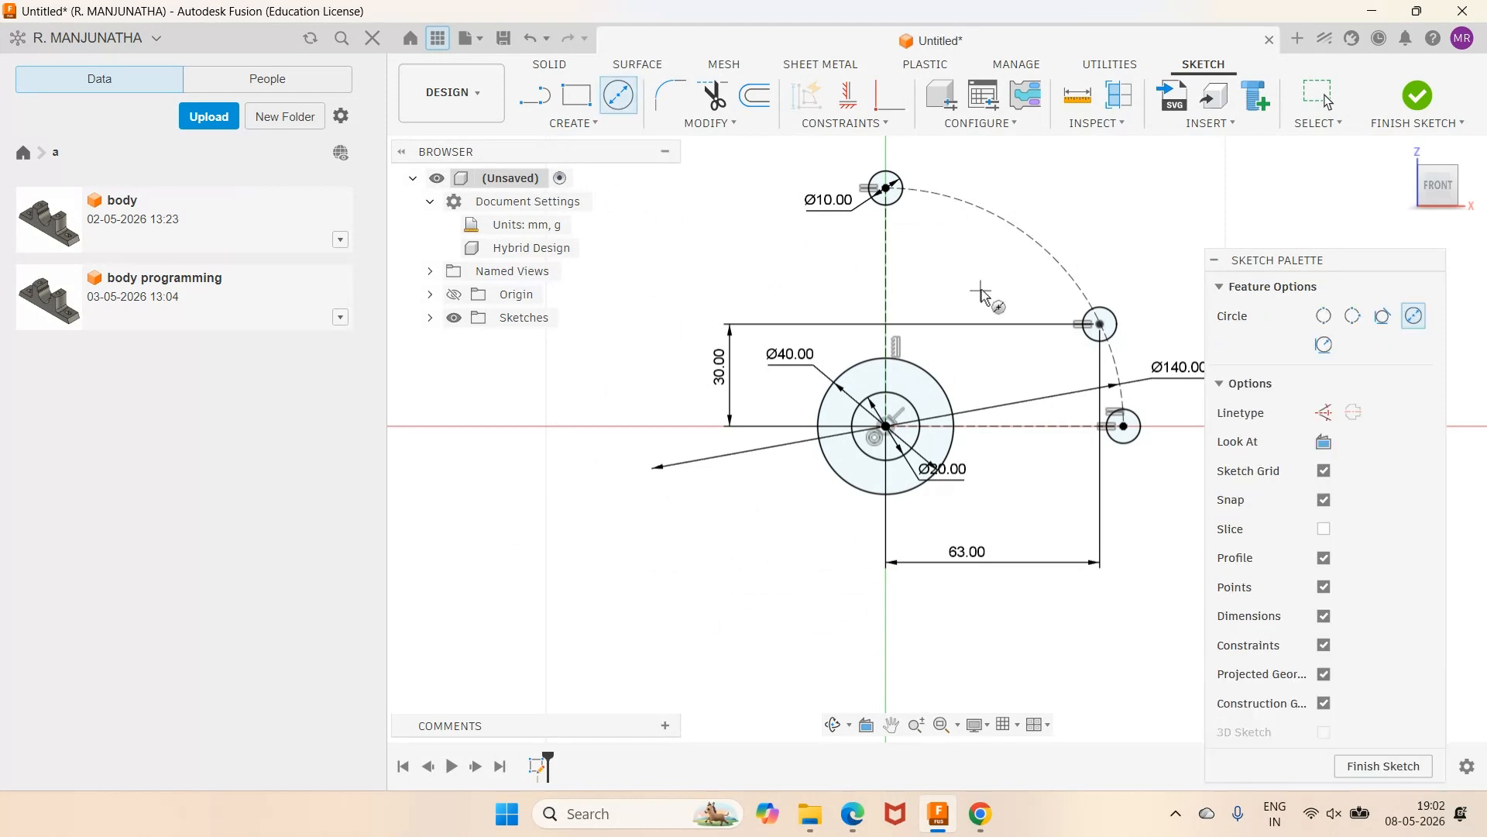
pyautogui.click(1001, 273)
pyautogui.click(999, 304)
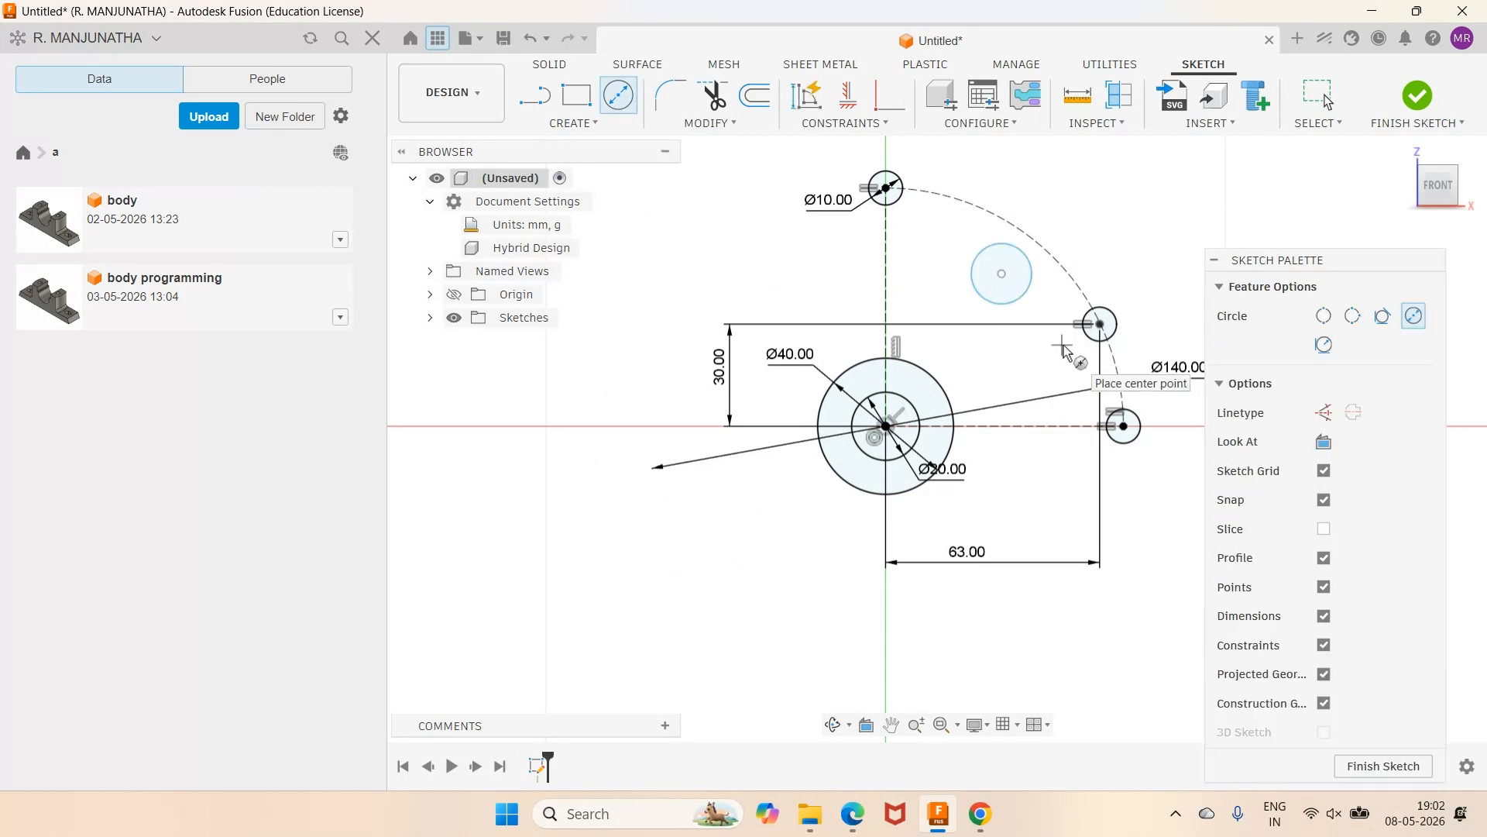
pyautogui.click(879, 124)
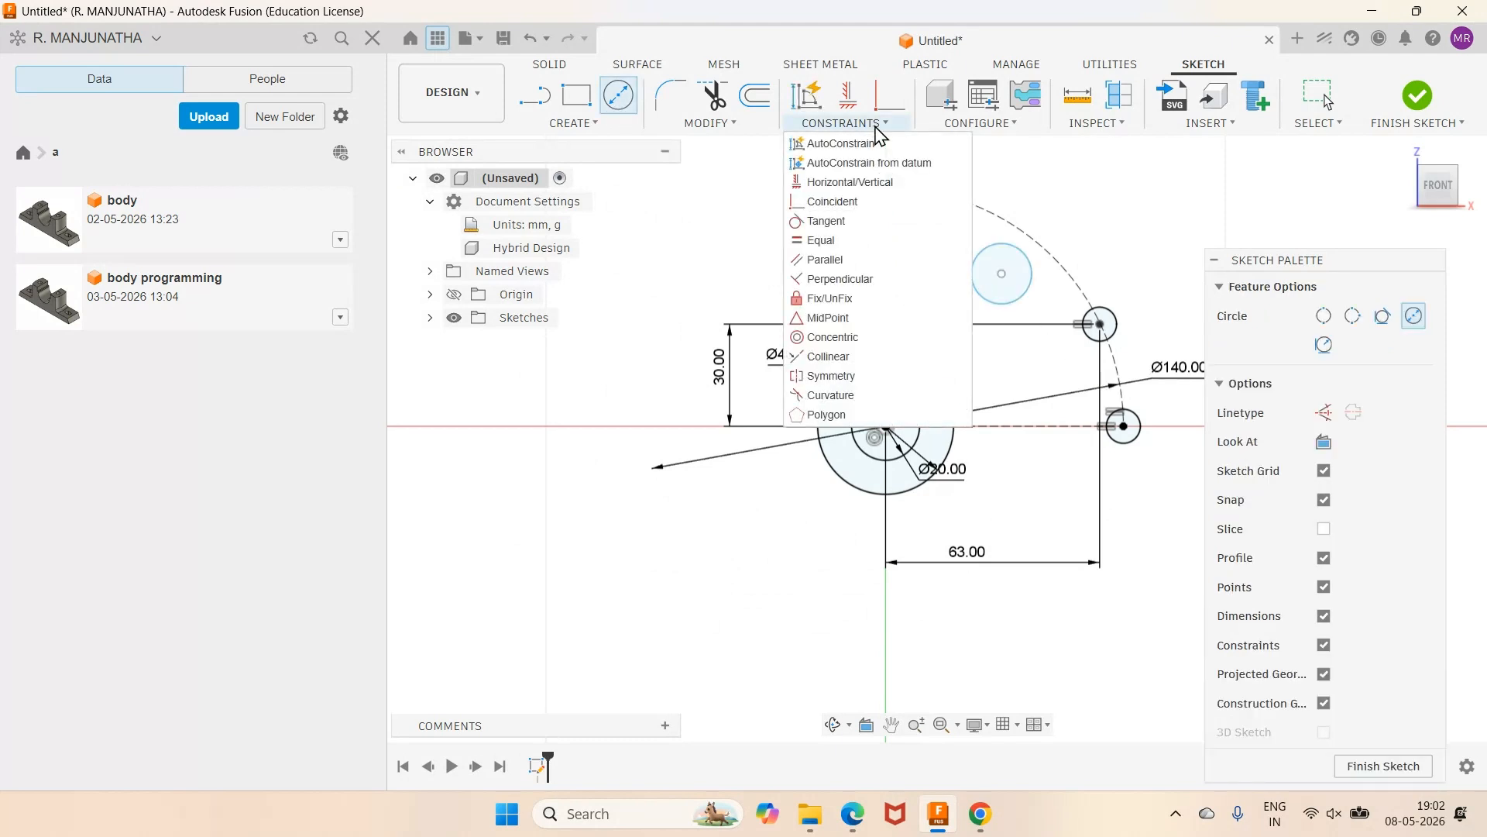
pyautogui.click(852, 246)
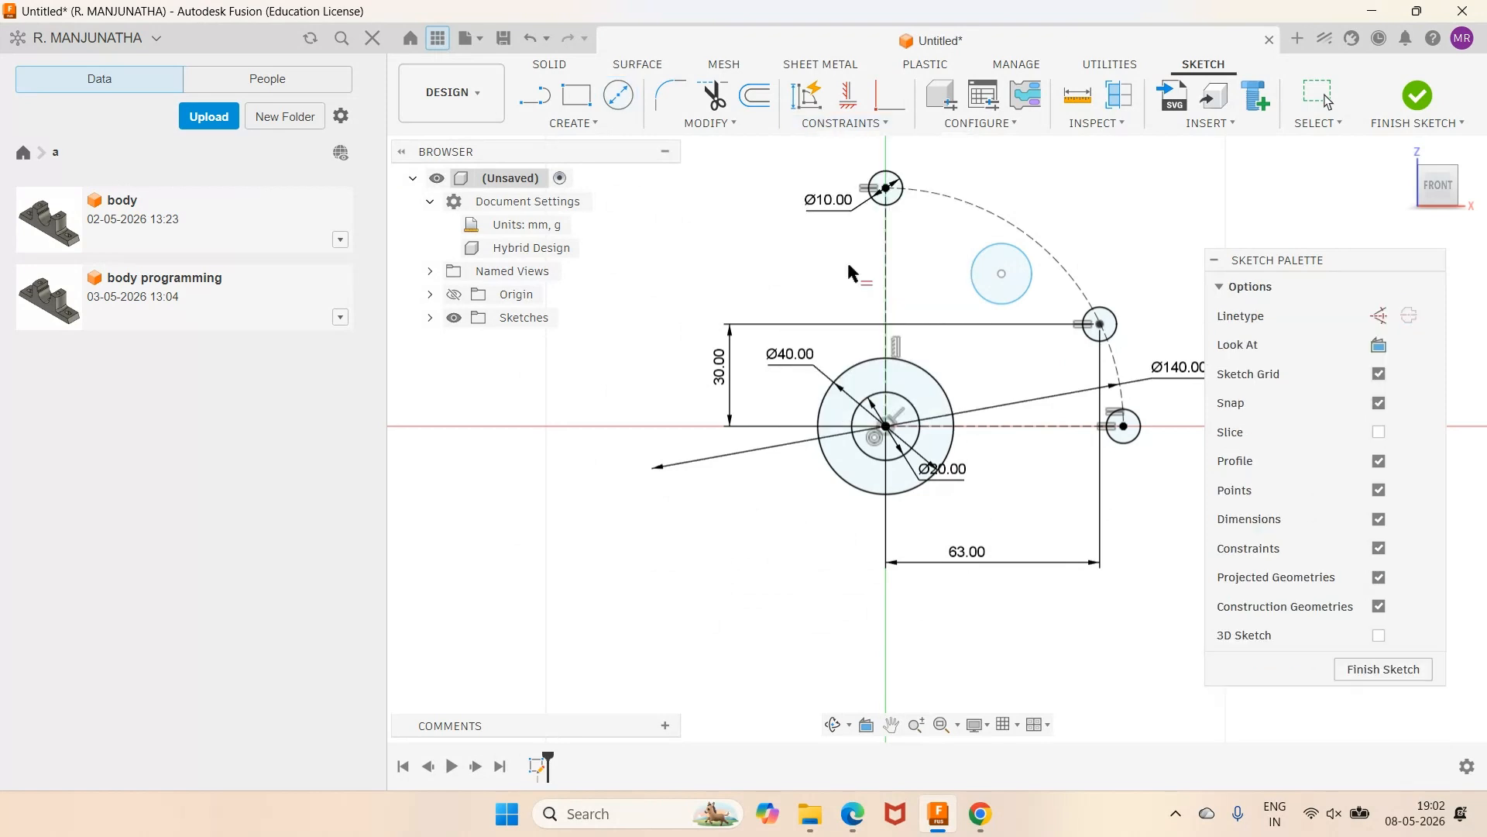
pyautogui.click(1115, 325)
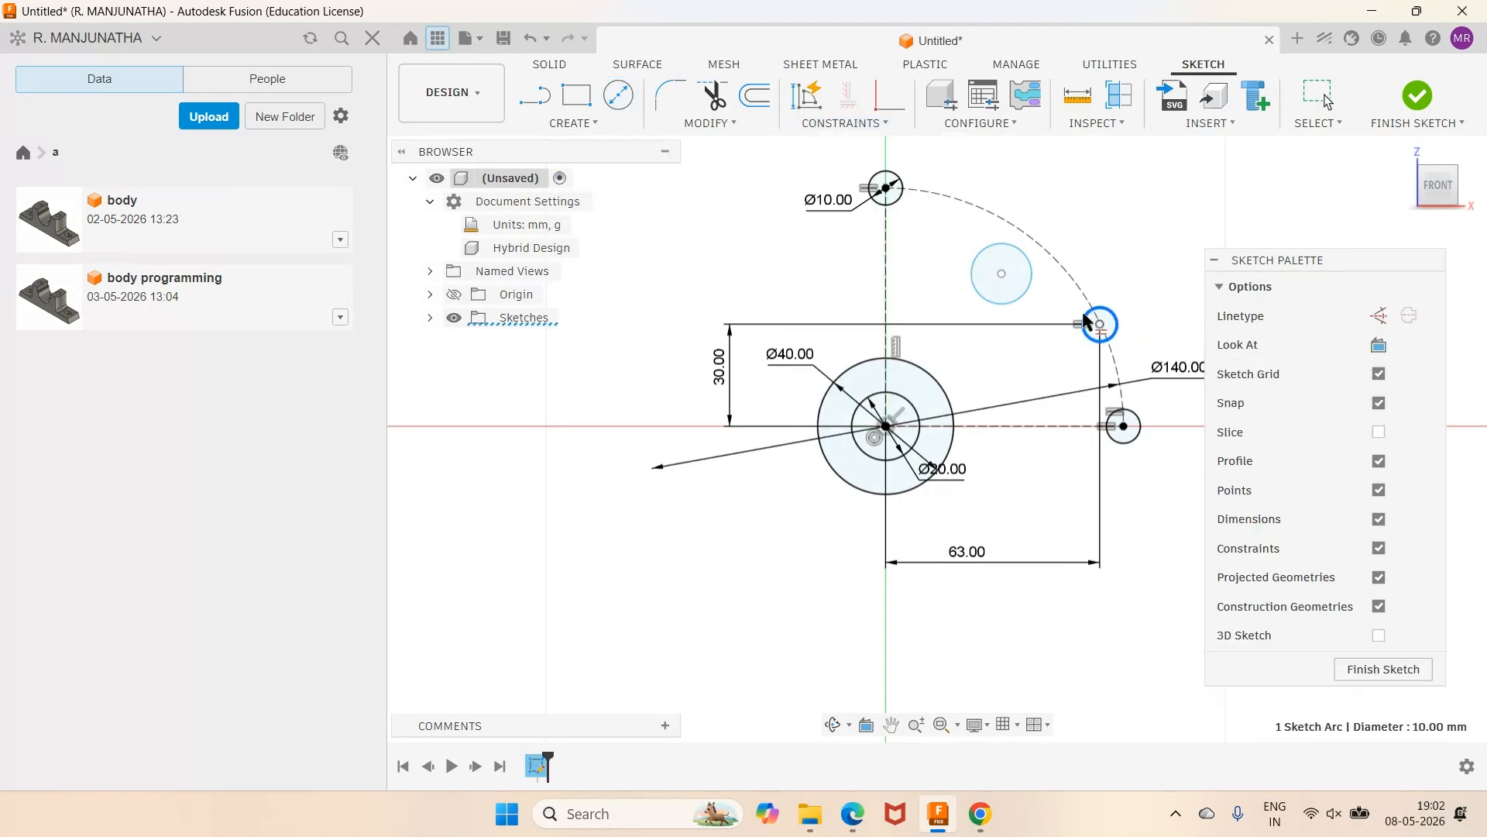
pyautogui.click(1021, 295)
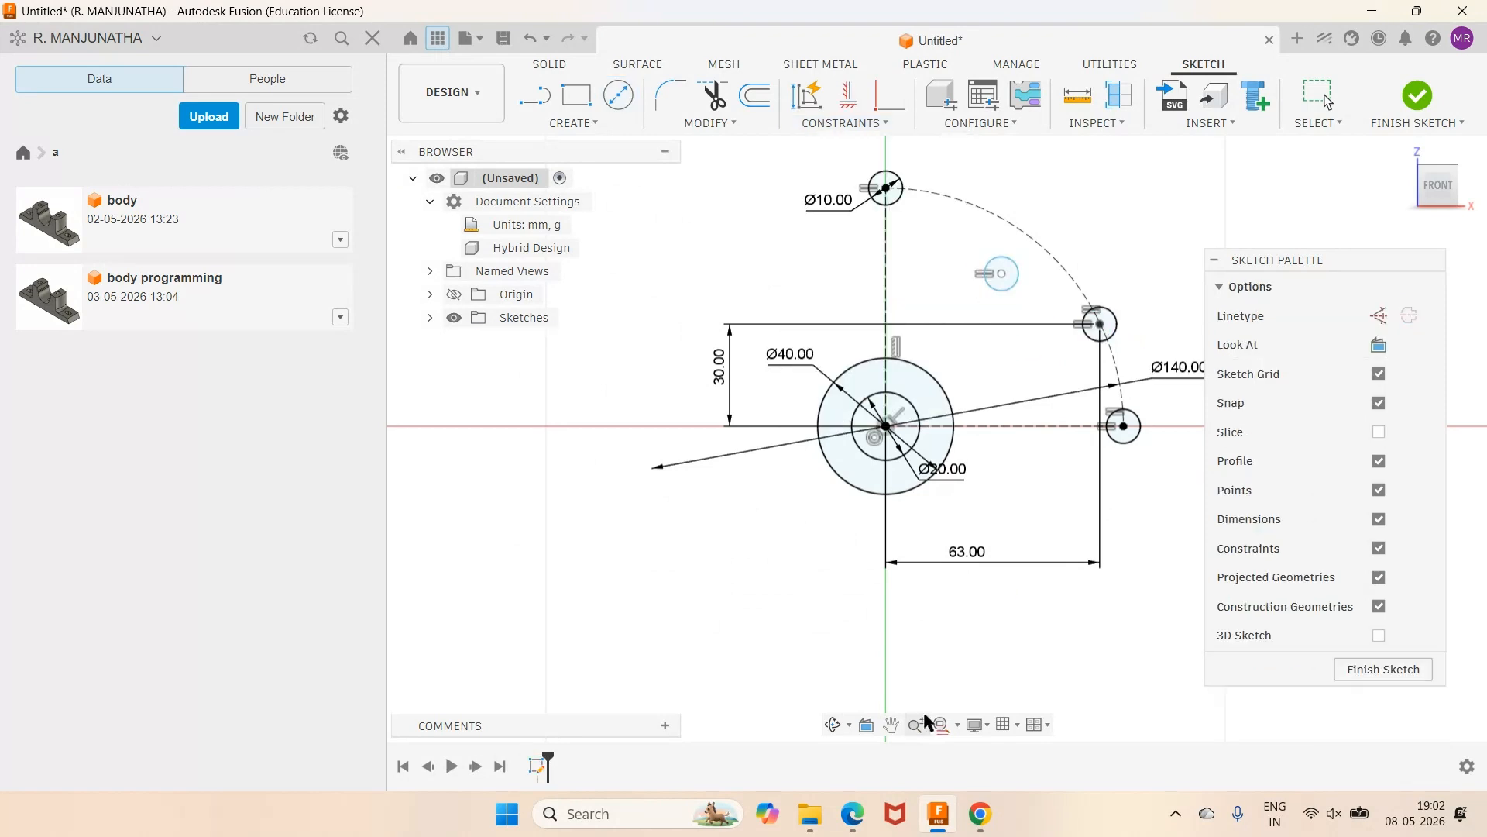
# Check 2D Sketch.pdf and set the horizontal distance from the 40 mm hub circle to the fourth hole circle to 43 mm.
pyautogui.click(852, 814)
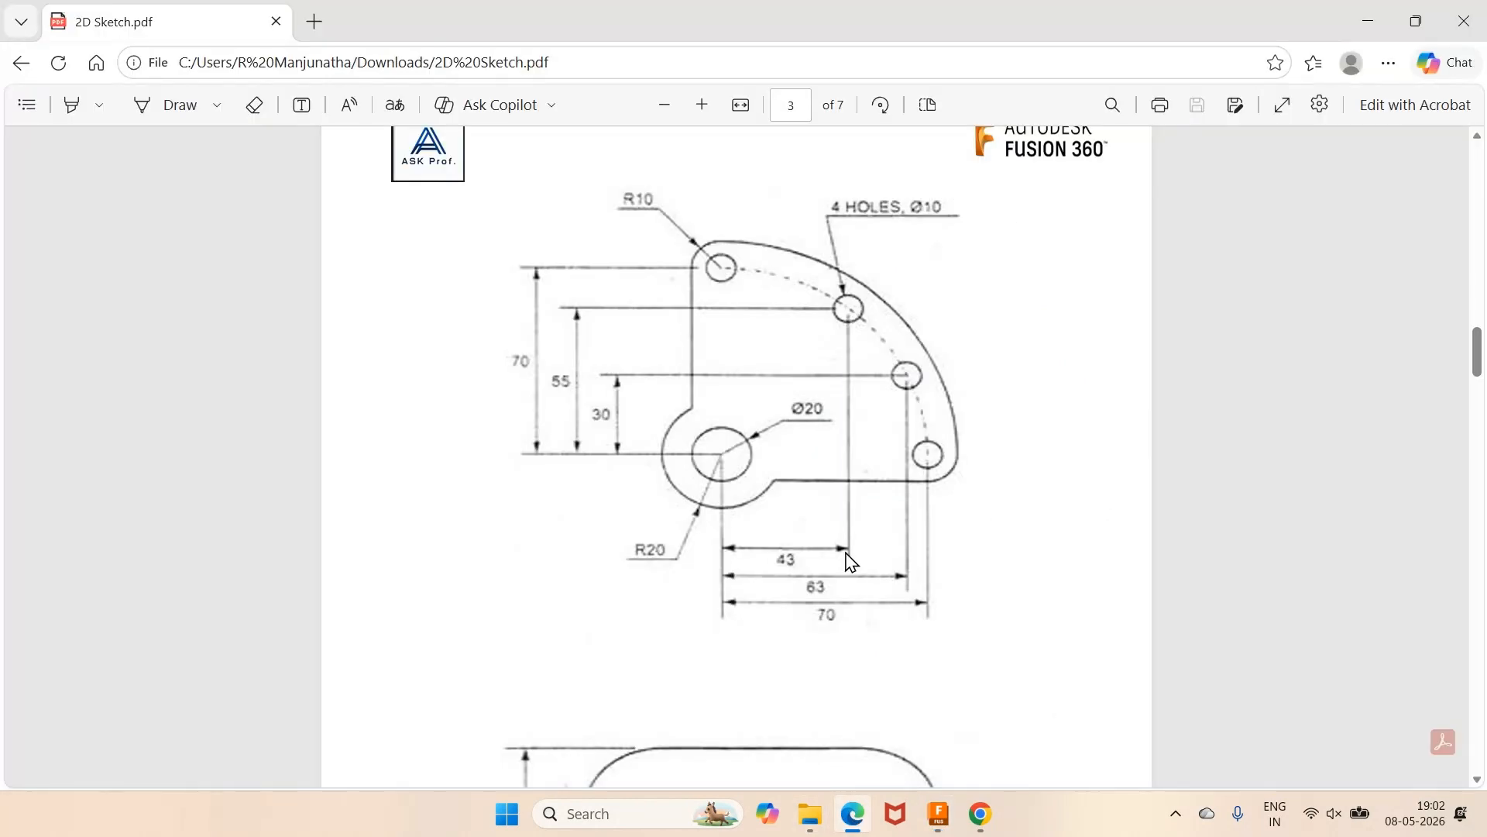
pyautogui.click(938, 815)
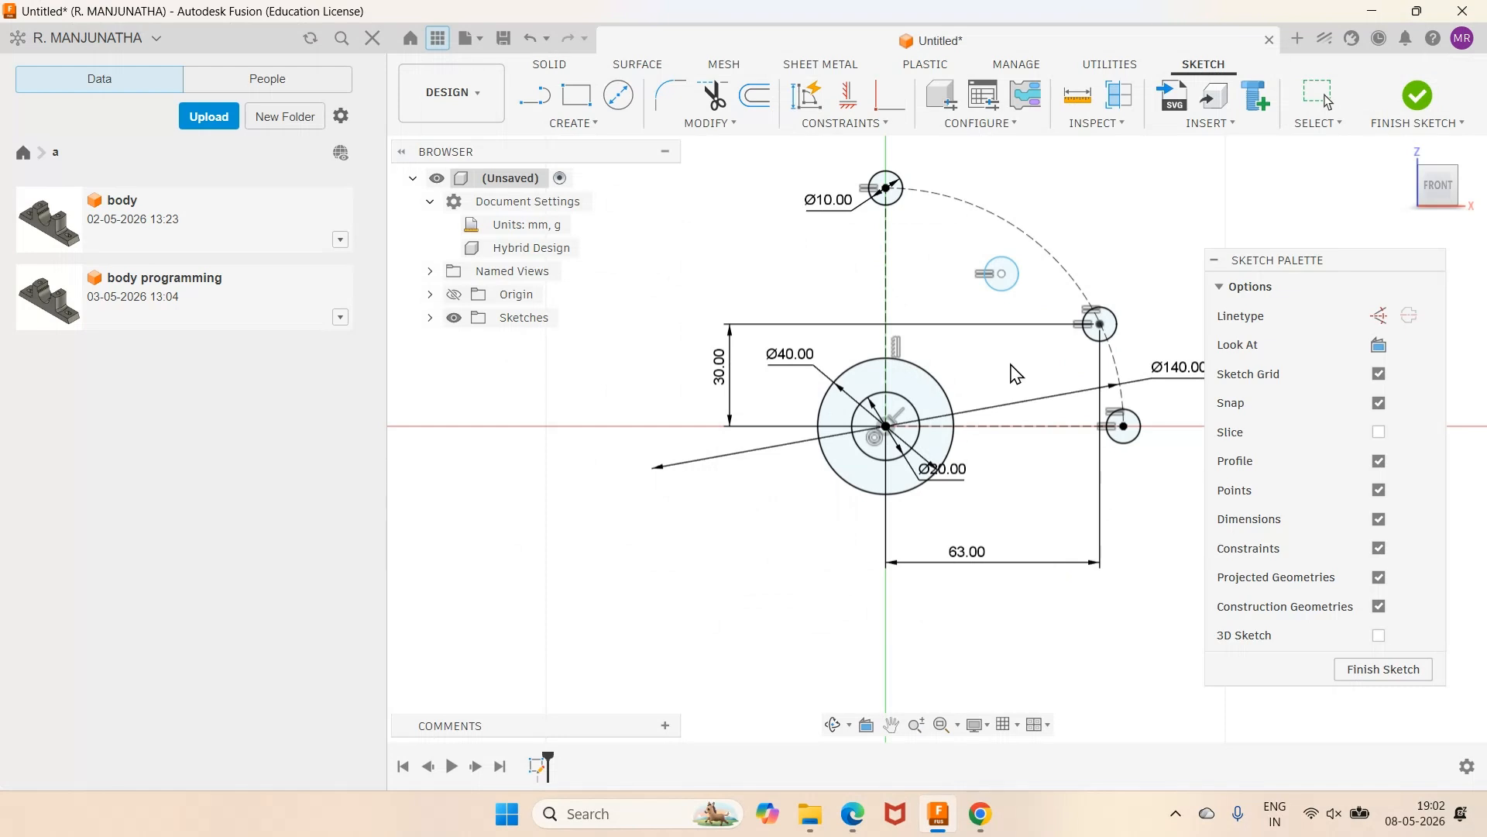
pyautogui.click(1007, 288)
pyautogui.click(932, 371)
pyautogui.press('d')
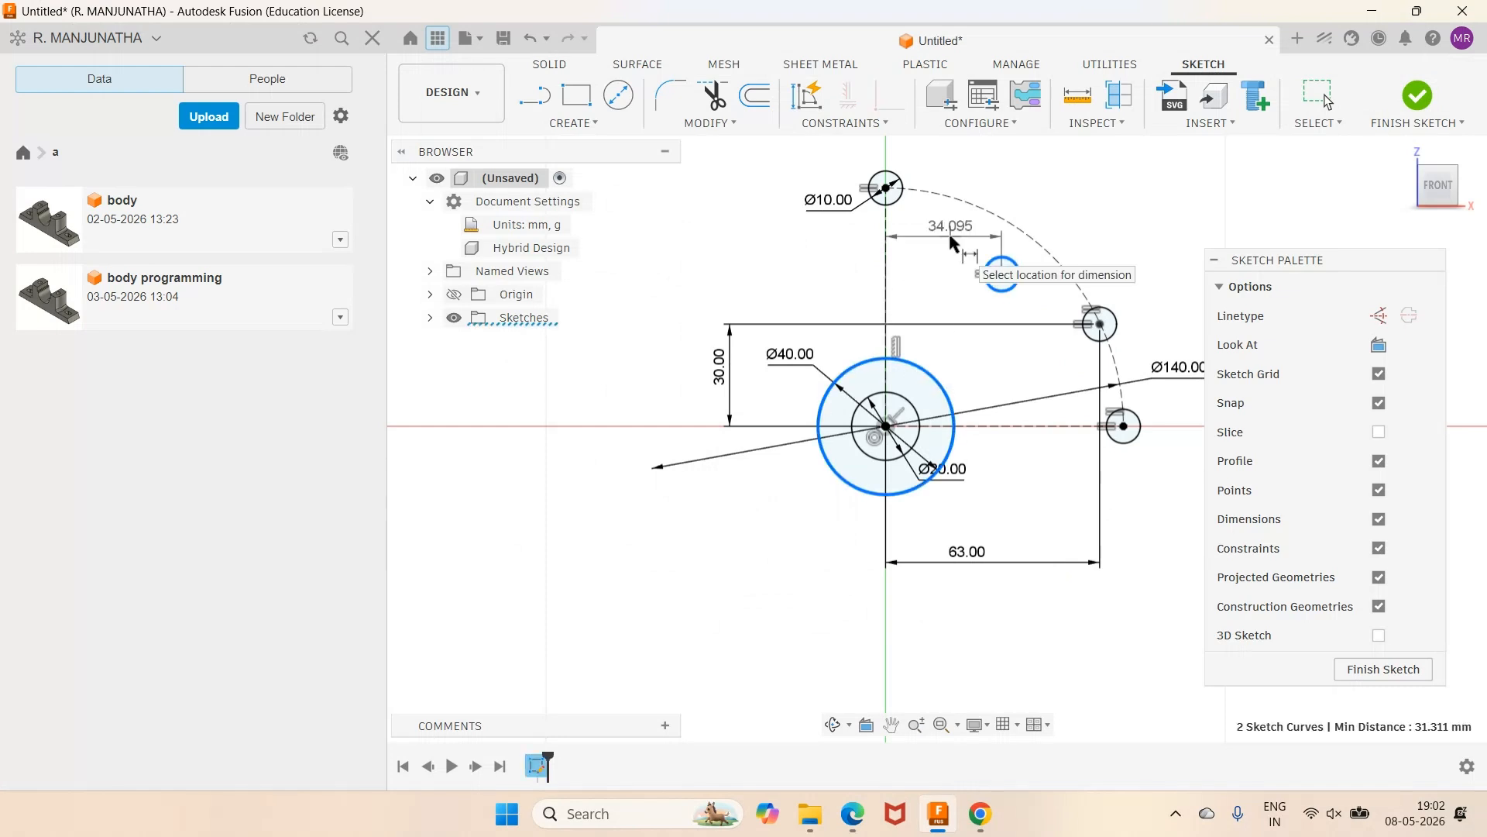
pyautogui.click(1007, 236)
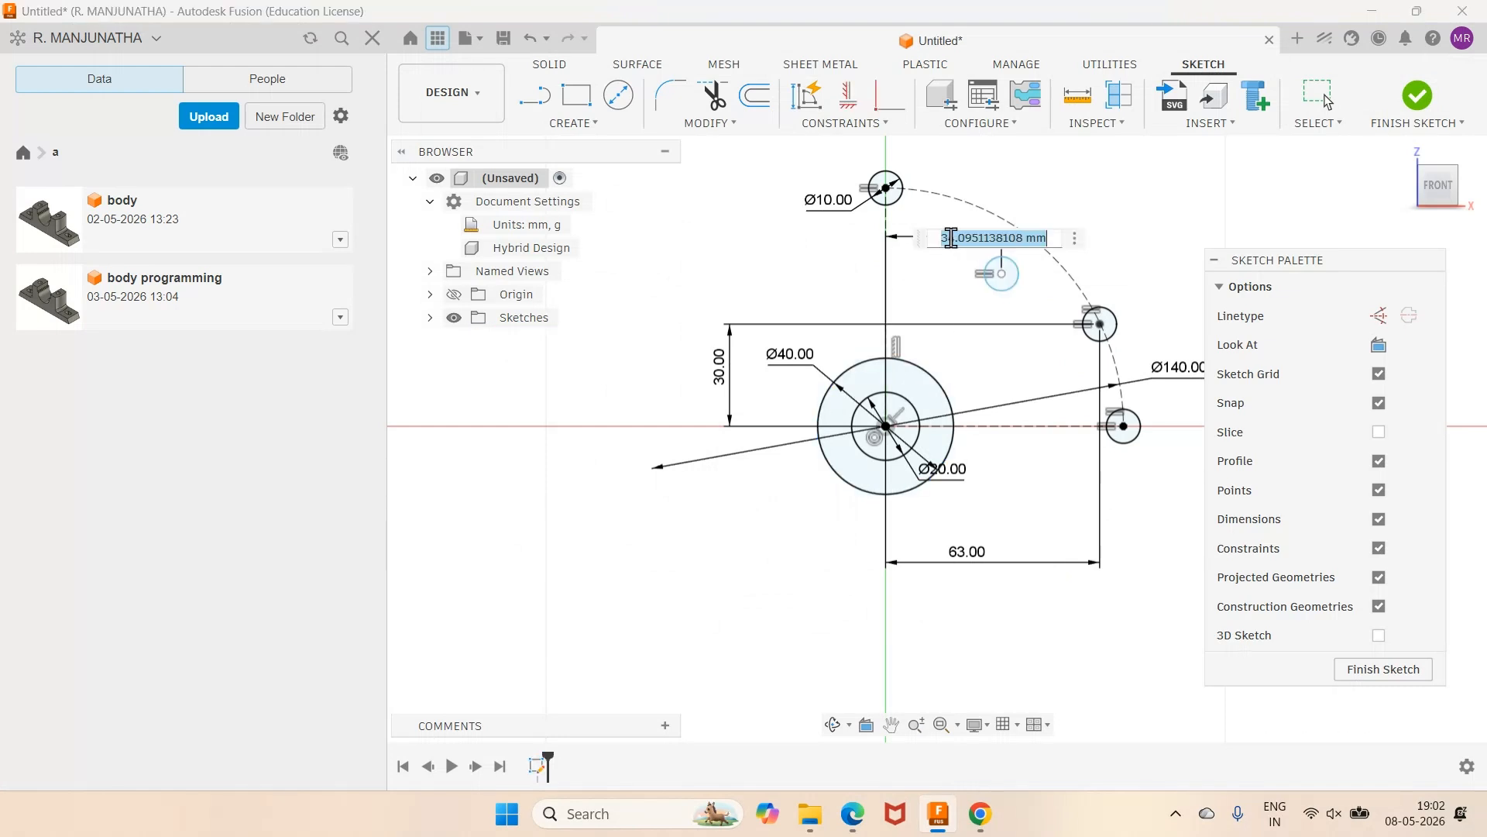
pyautogui.click(859, 821)
pyautogui.click(859, 817)
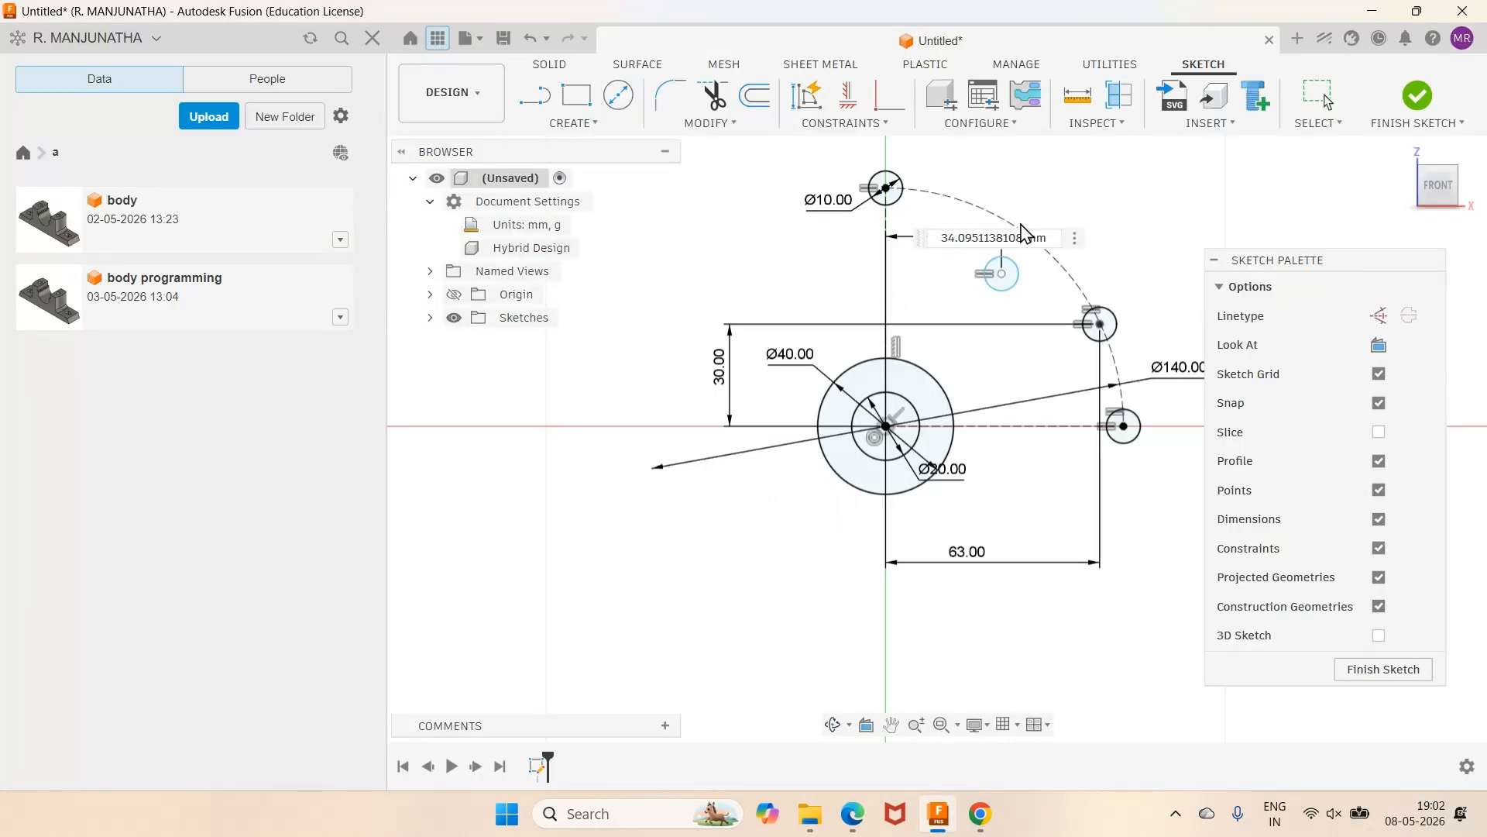
pyautogui.moveTo(1039, 238); pyautogui.dragTo(899, 232)
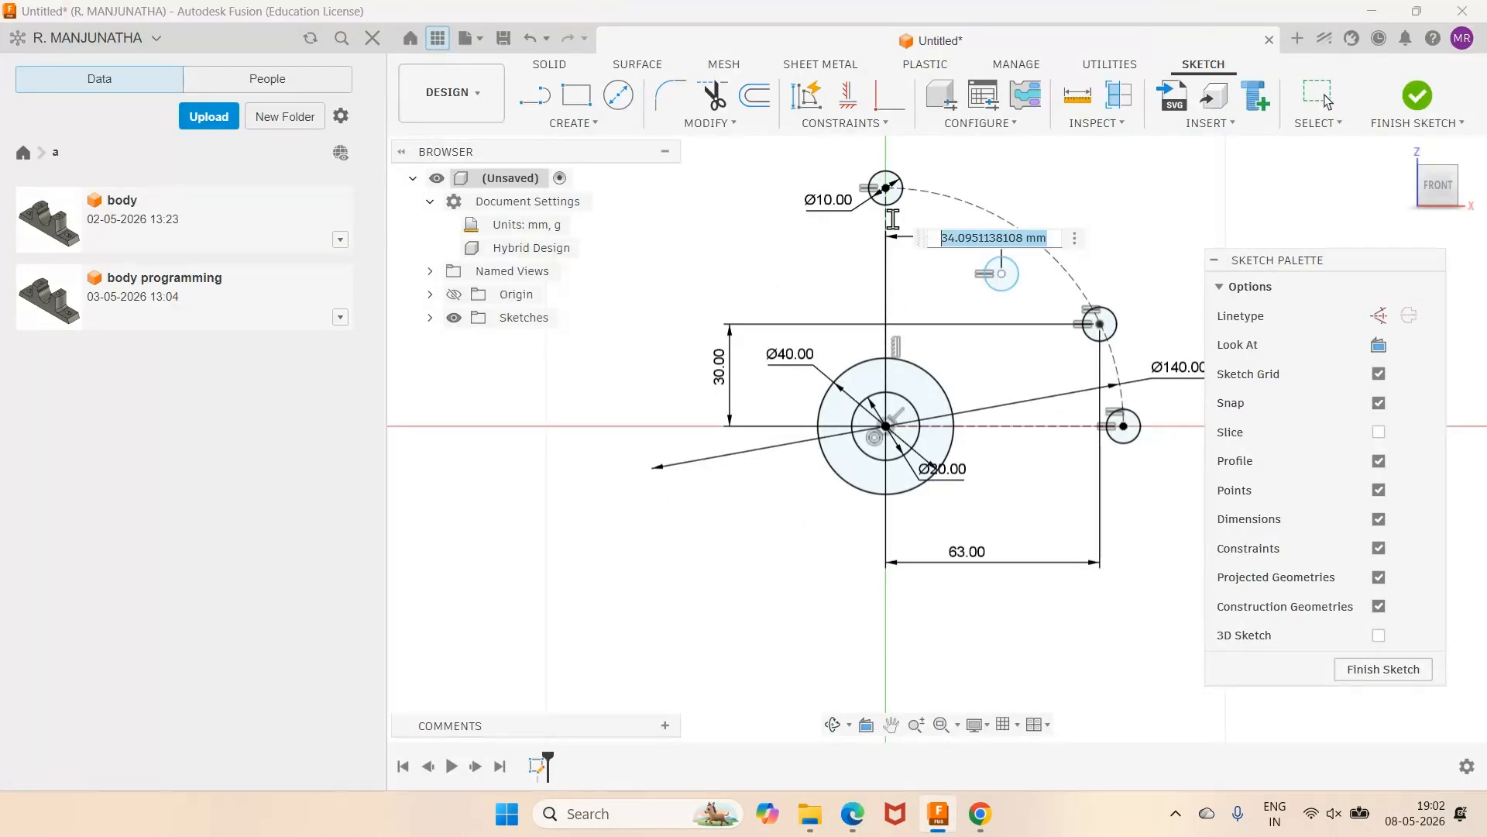
pyautogui.write('43')
pyautogui.press('Return')
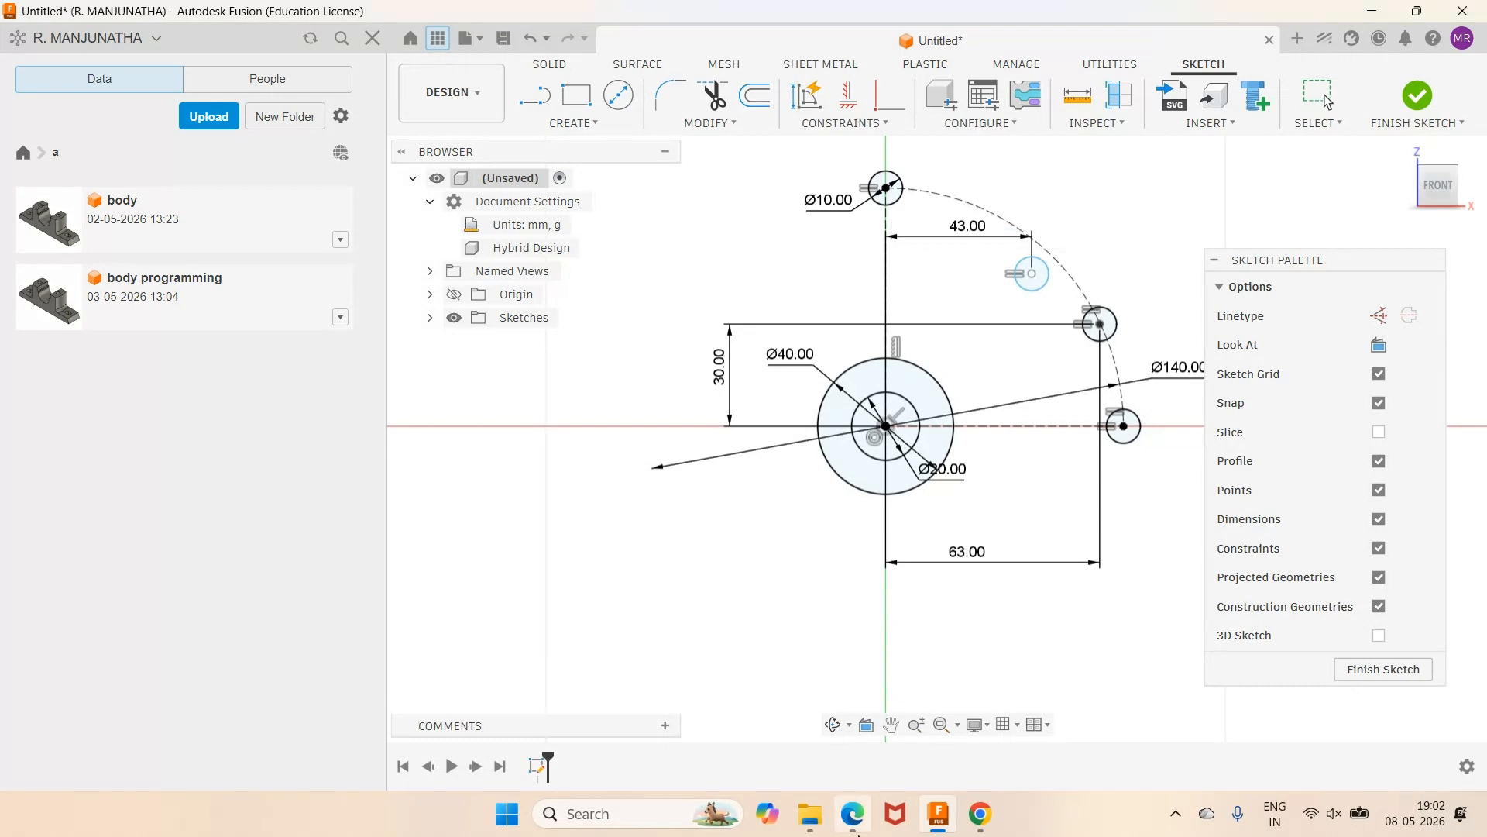
# Check 2D Sketch.pdf and set the vertical distance from the 40 mm hub circle to the fourth hole circle to 55 mm.
pyautogui.click(852, 814)
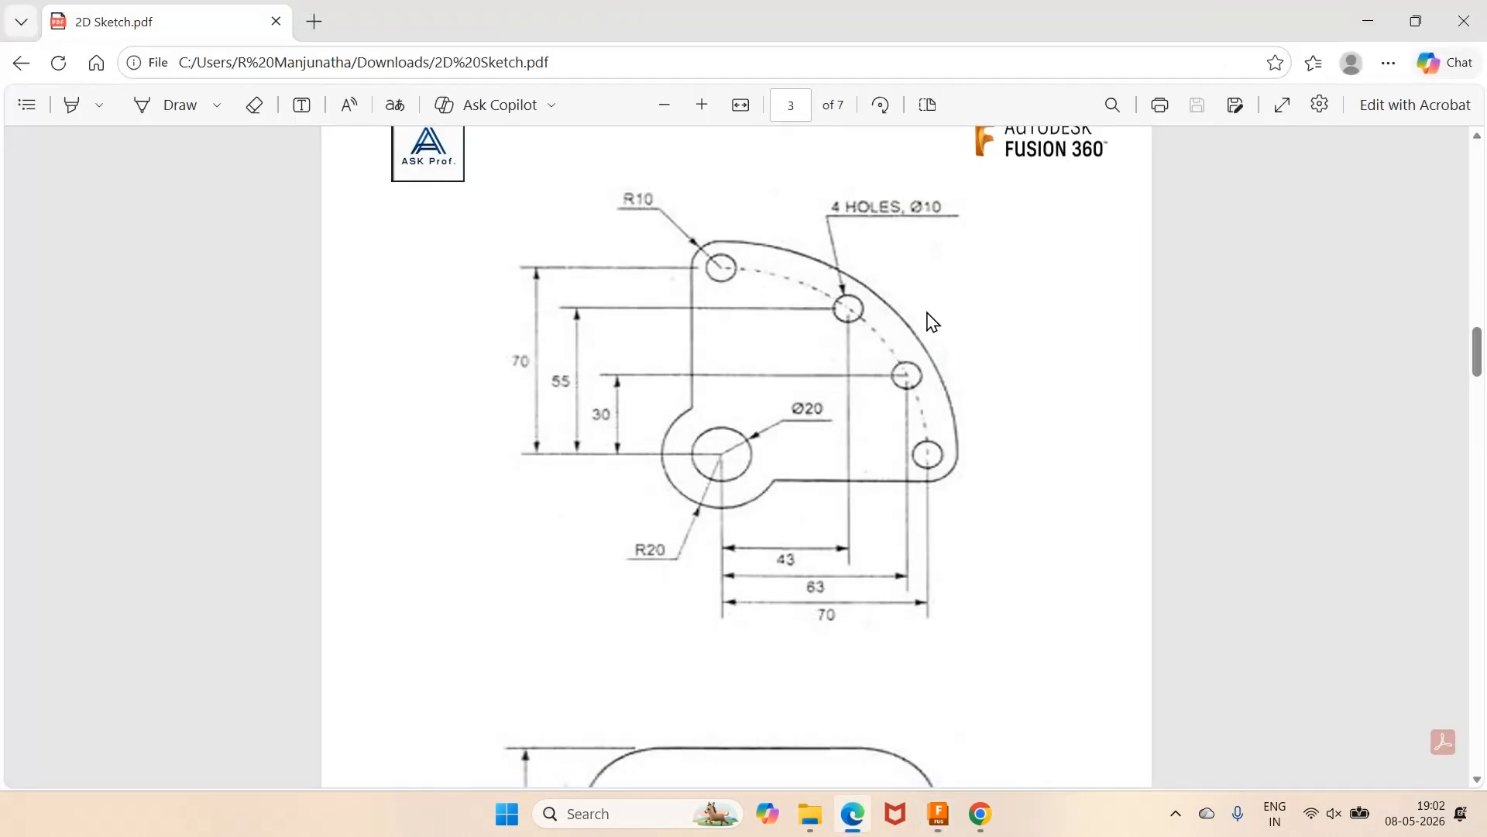
pyautogui.hotkey('alt', 'Tab')
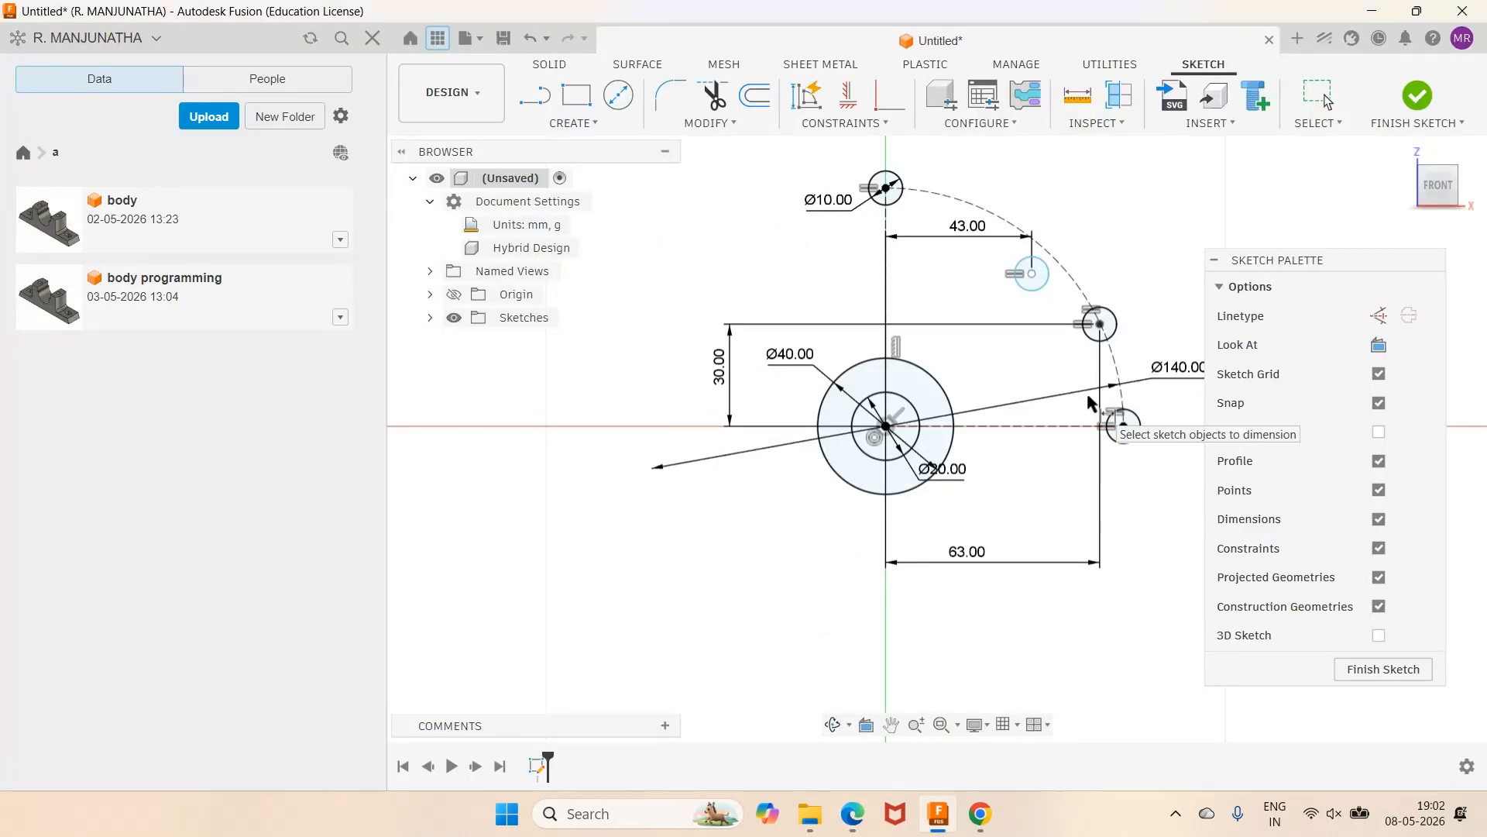
pyautogui.click(953, 439)
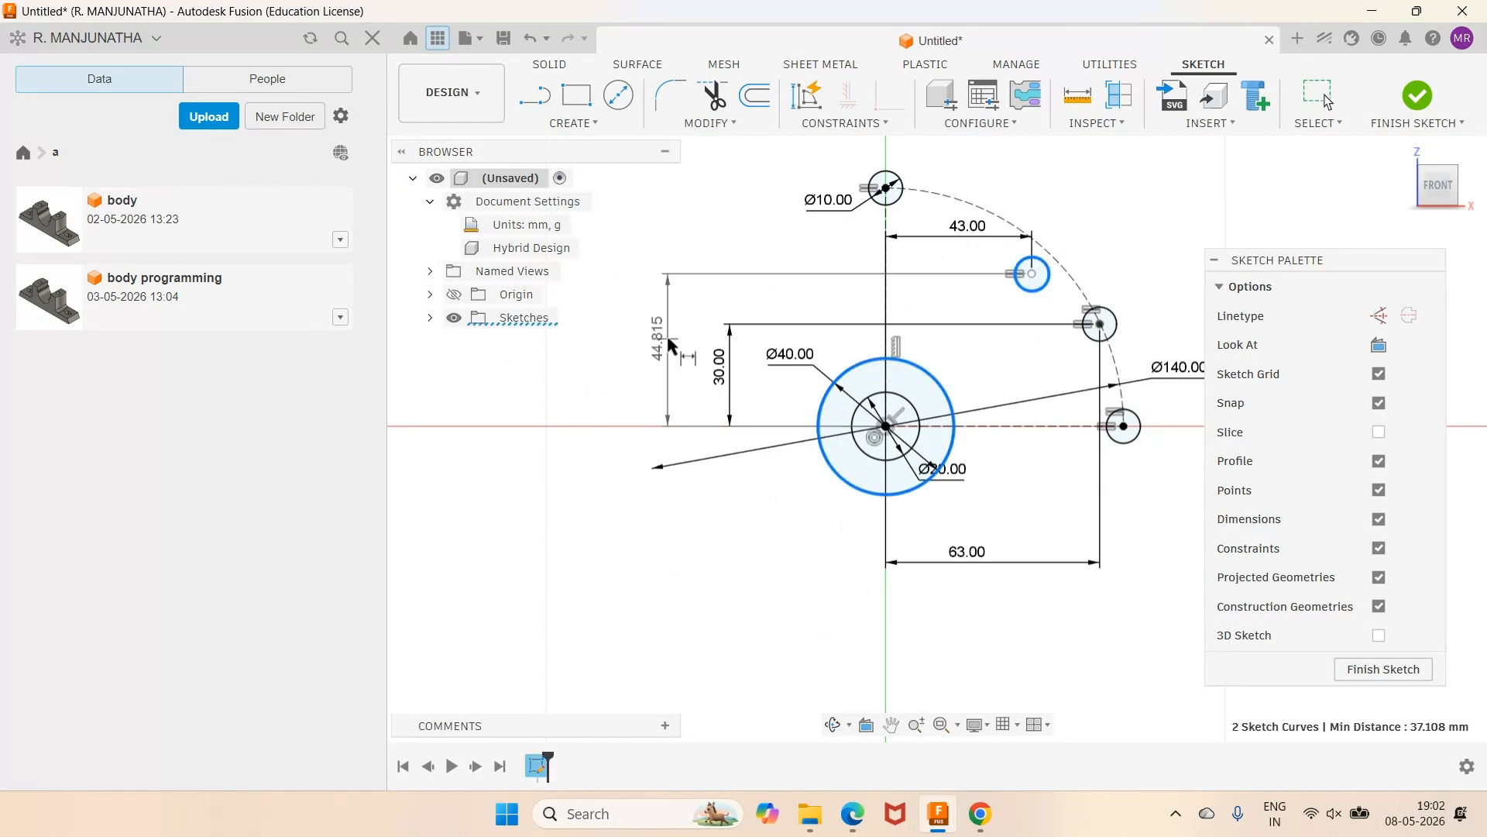
pyautogui.click(671, 346)
pyautogui.press('Return')
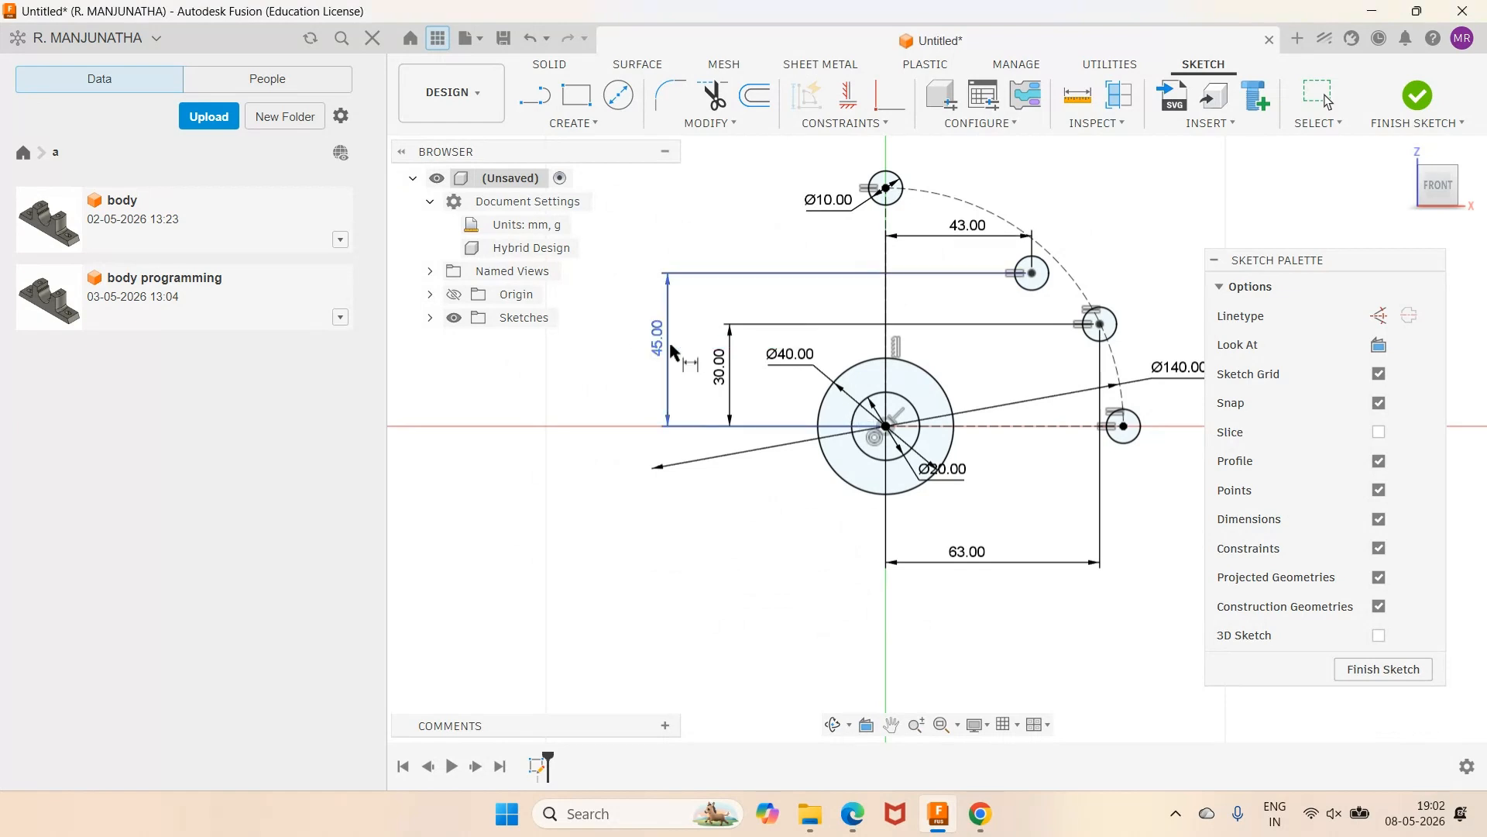
pyautogui.click(866, 824)
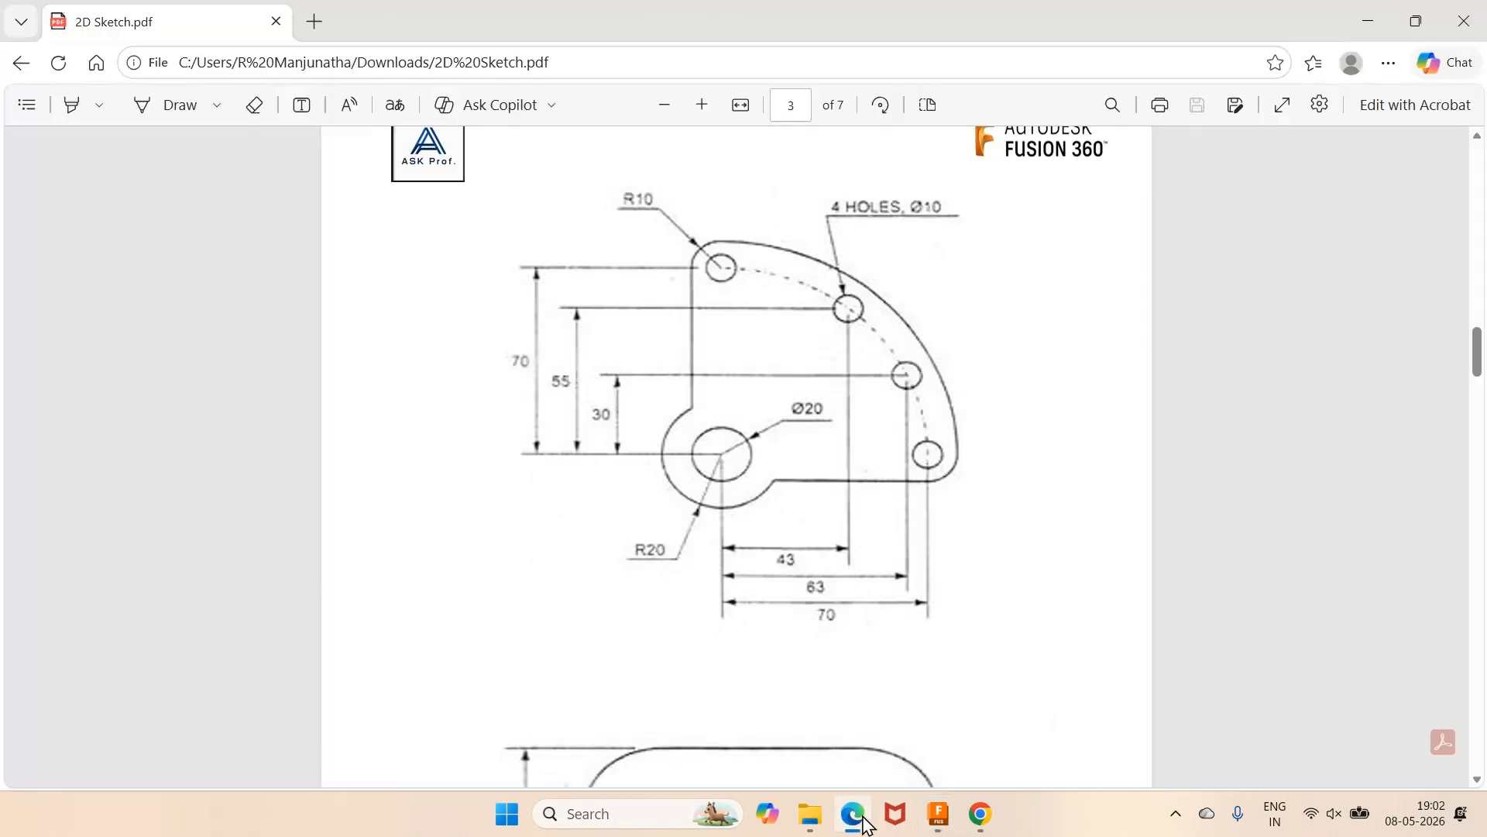
pyautogui.click(866, 823)
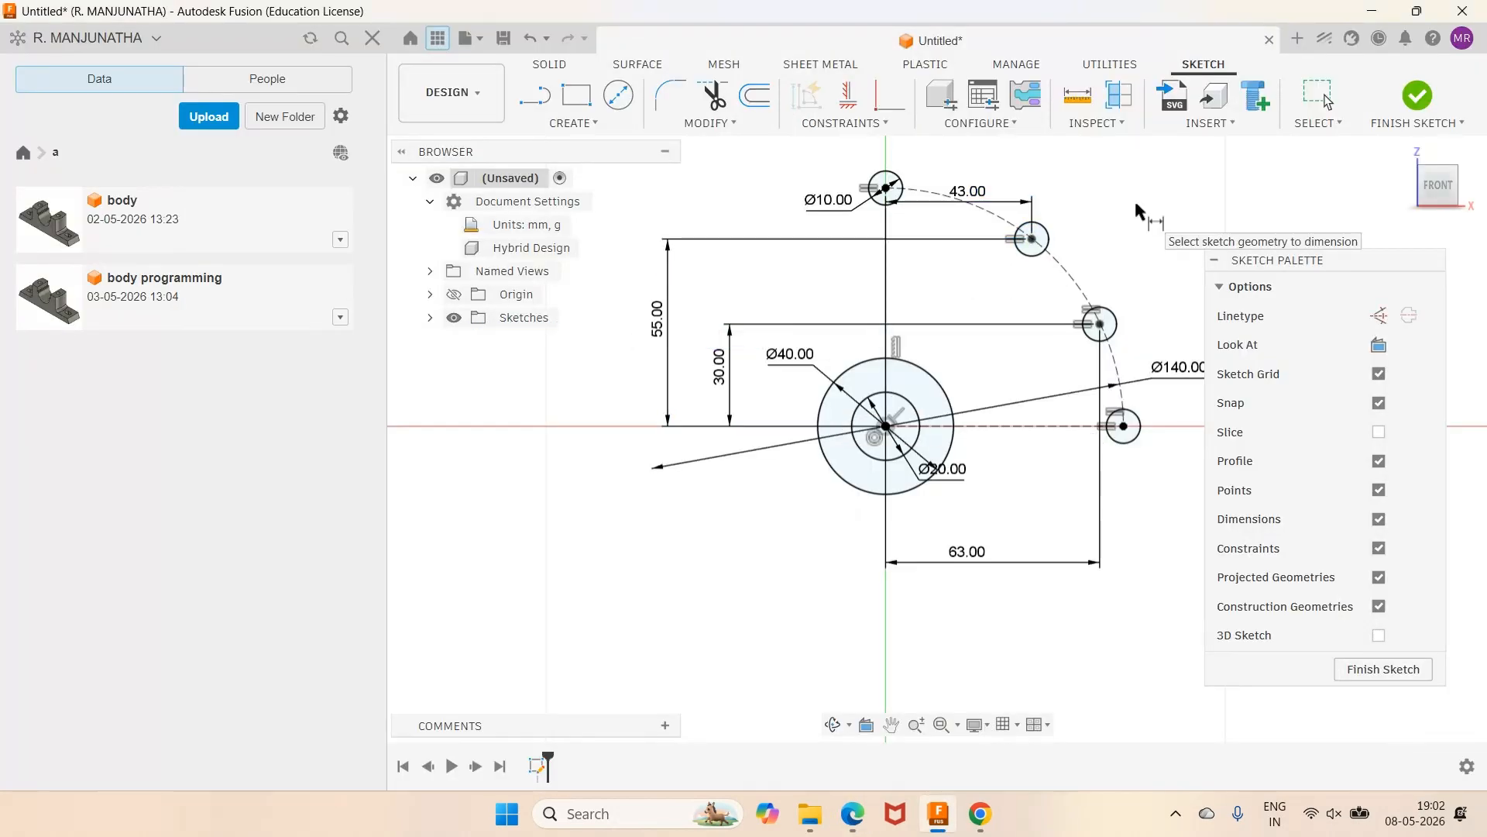
pyautogui.press('Escape')
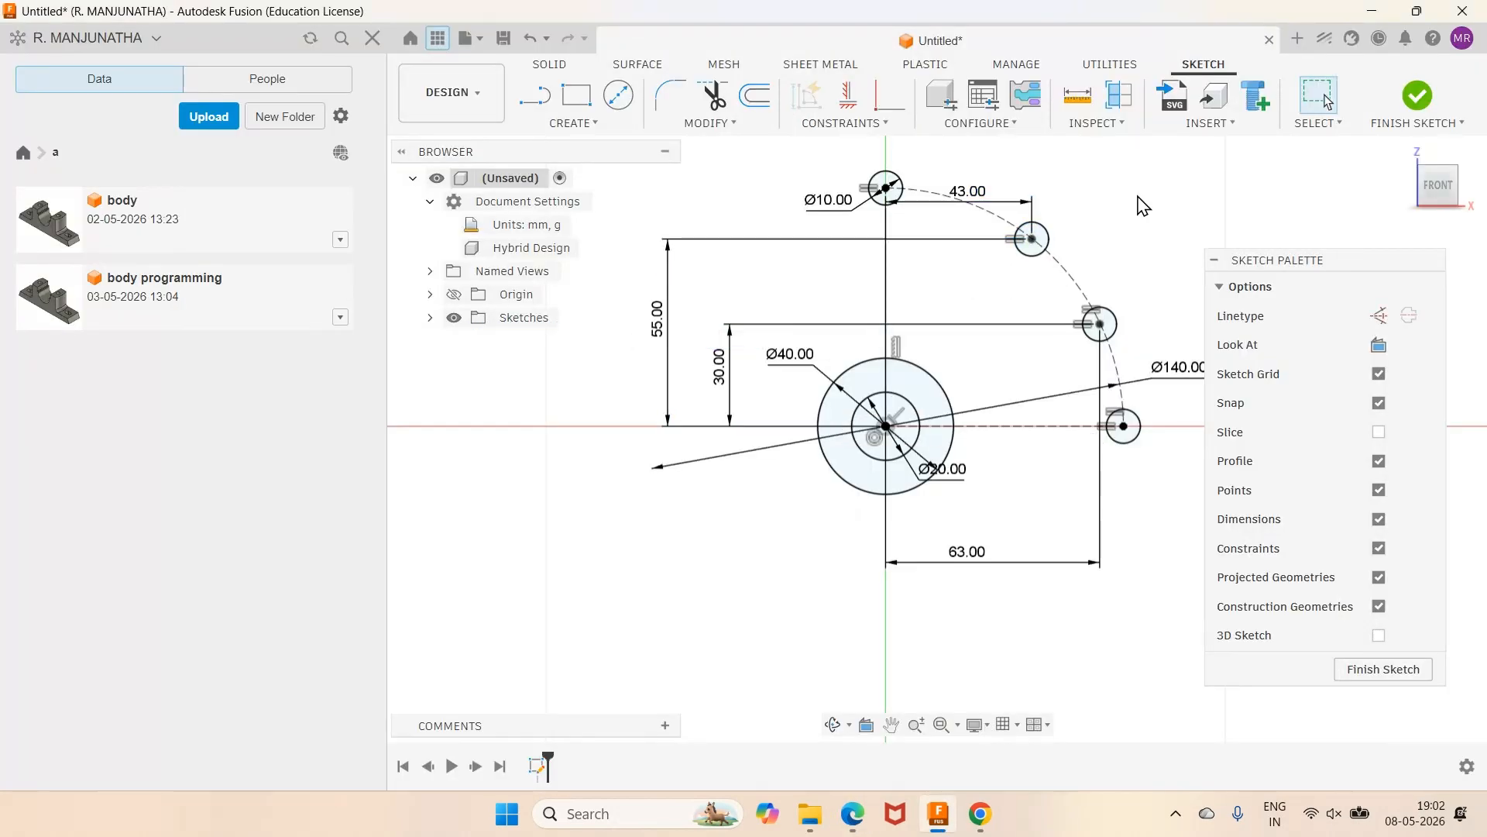
# Hide the sketch's constraints and dimensions.
pyautogui.click(1379, 548)
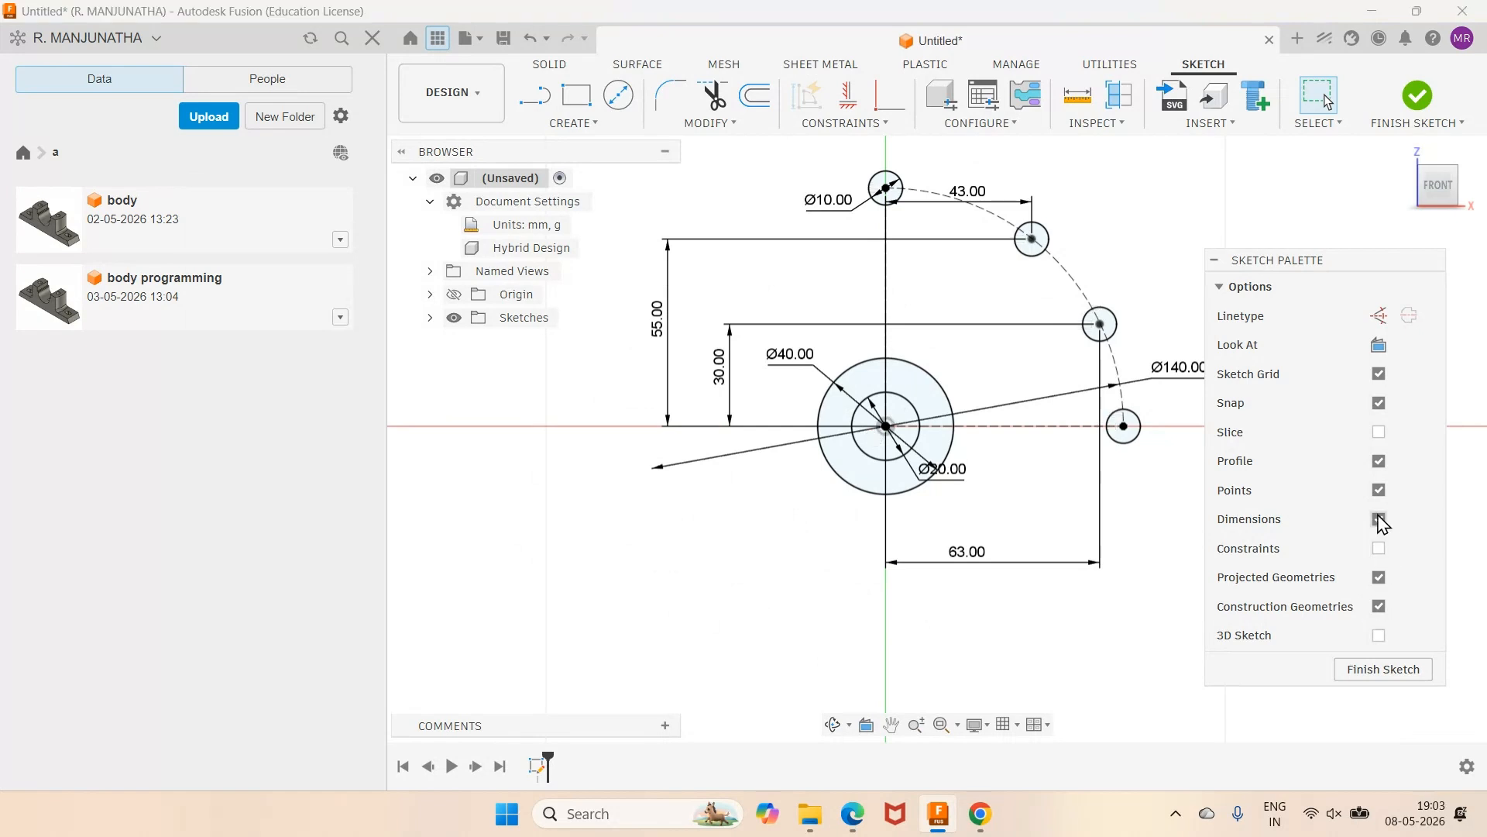
pyautogui.click(1379, 519)
pyautogui.scroll(4, 1038, 174)
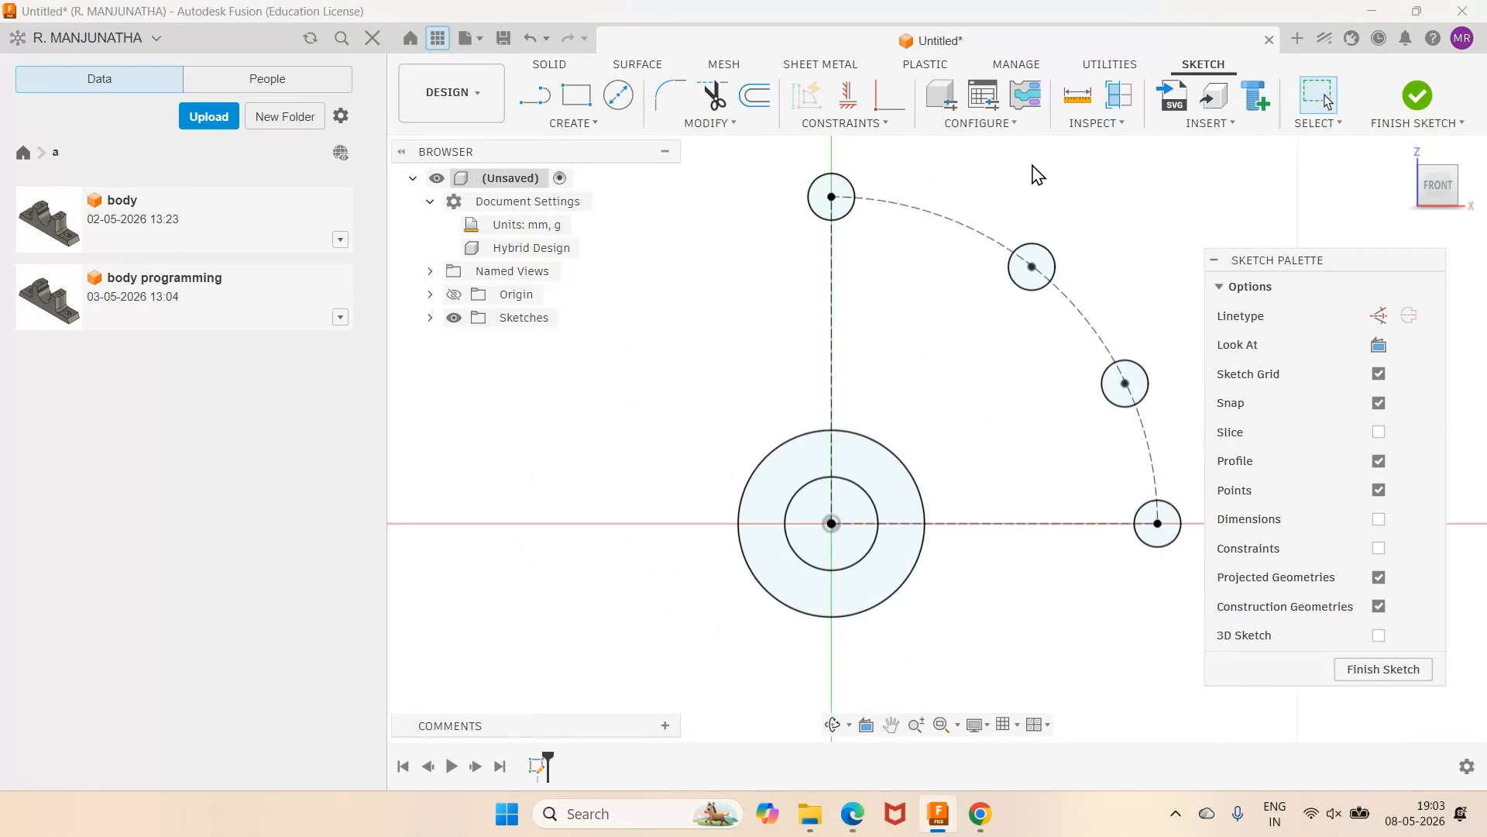
# Check 2D Sketch.pdf, draw a circle beside the uppermost hole outside the arc, and set its diameter to 20 mm.
pyautogui.click(857, 827)
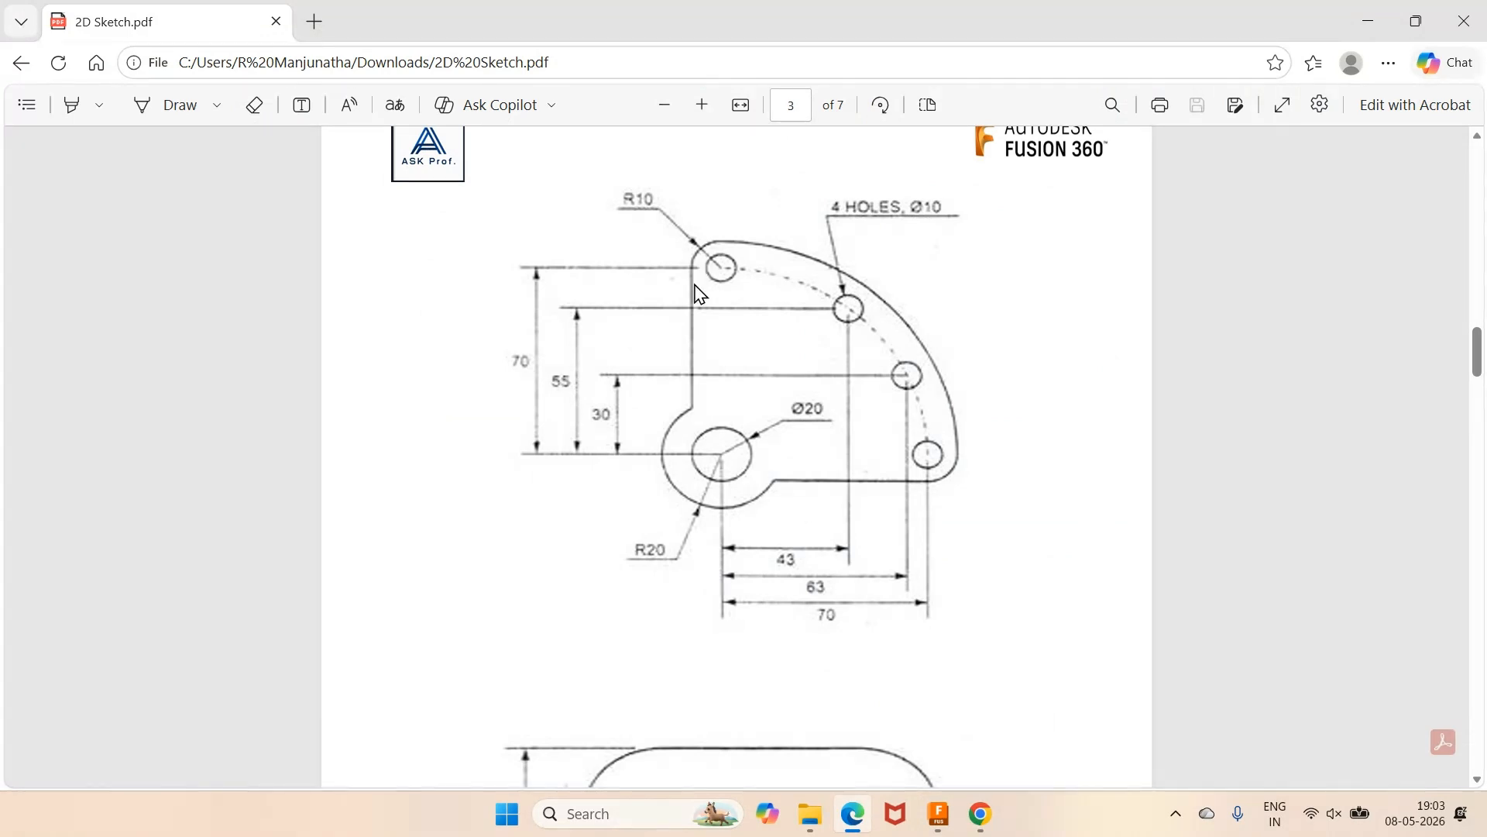
pyautogui.click(941, 827)
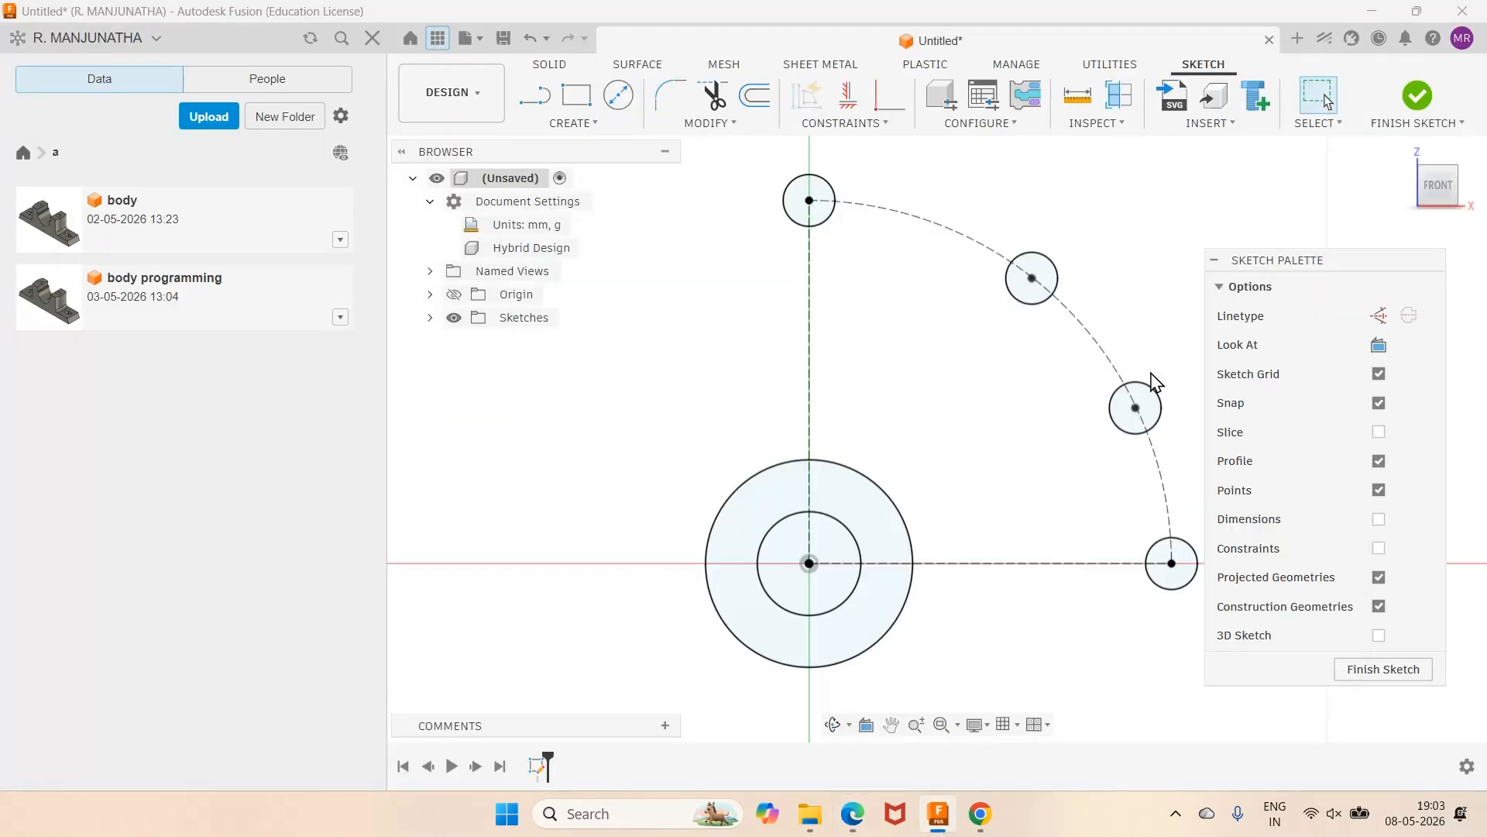
pyautogui.press('c')
pyautogui.moveTo(703, 267); pyautogui.dragTo(773, 267)
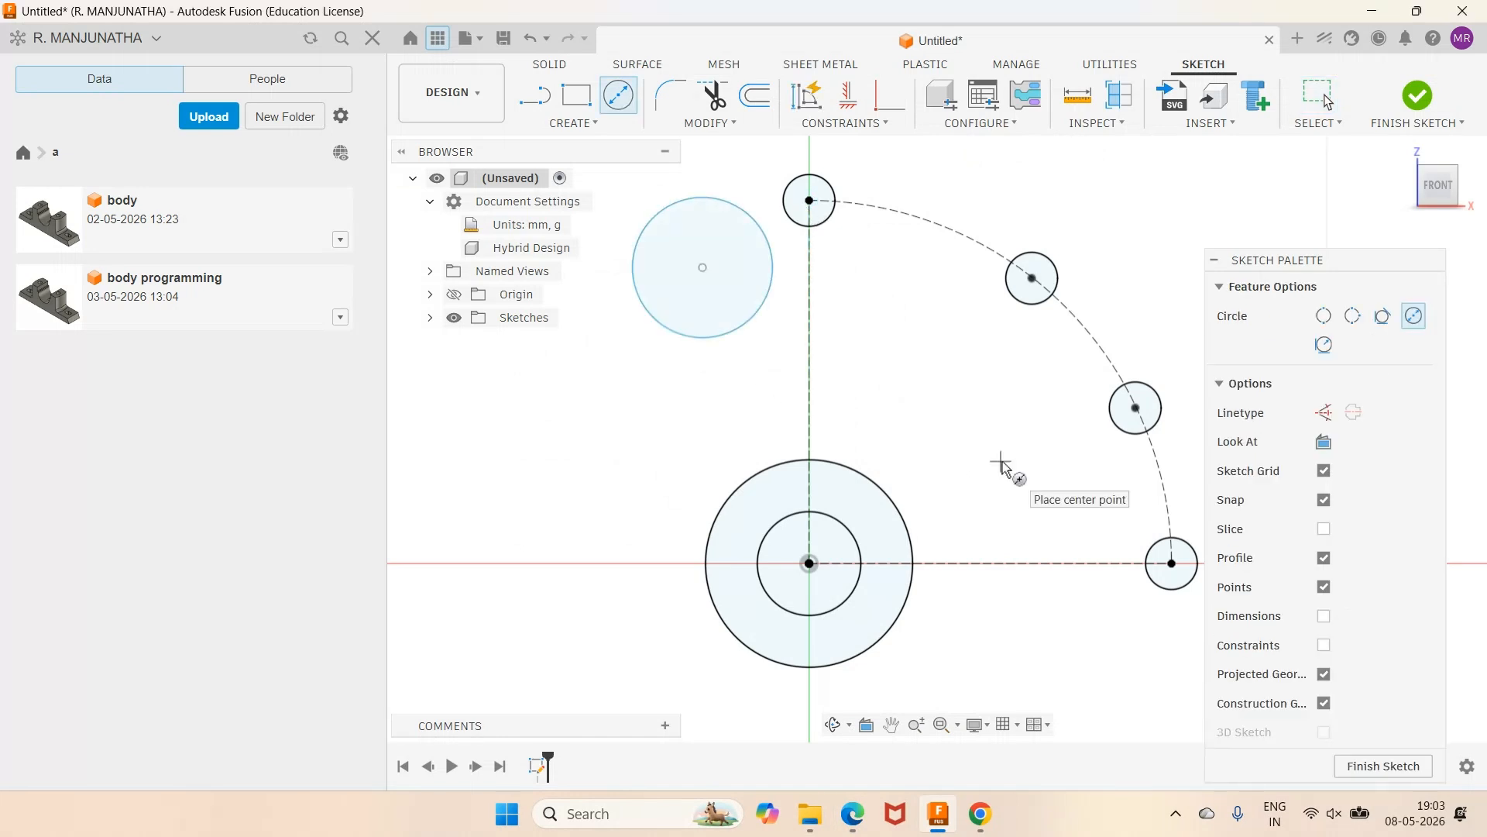
pyautogui.press('d')
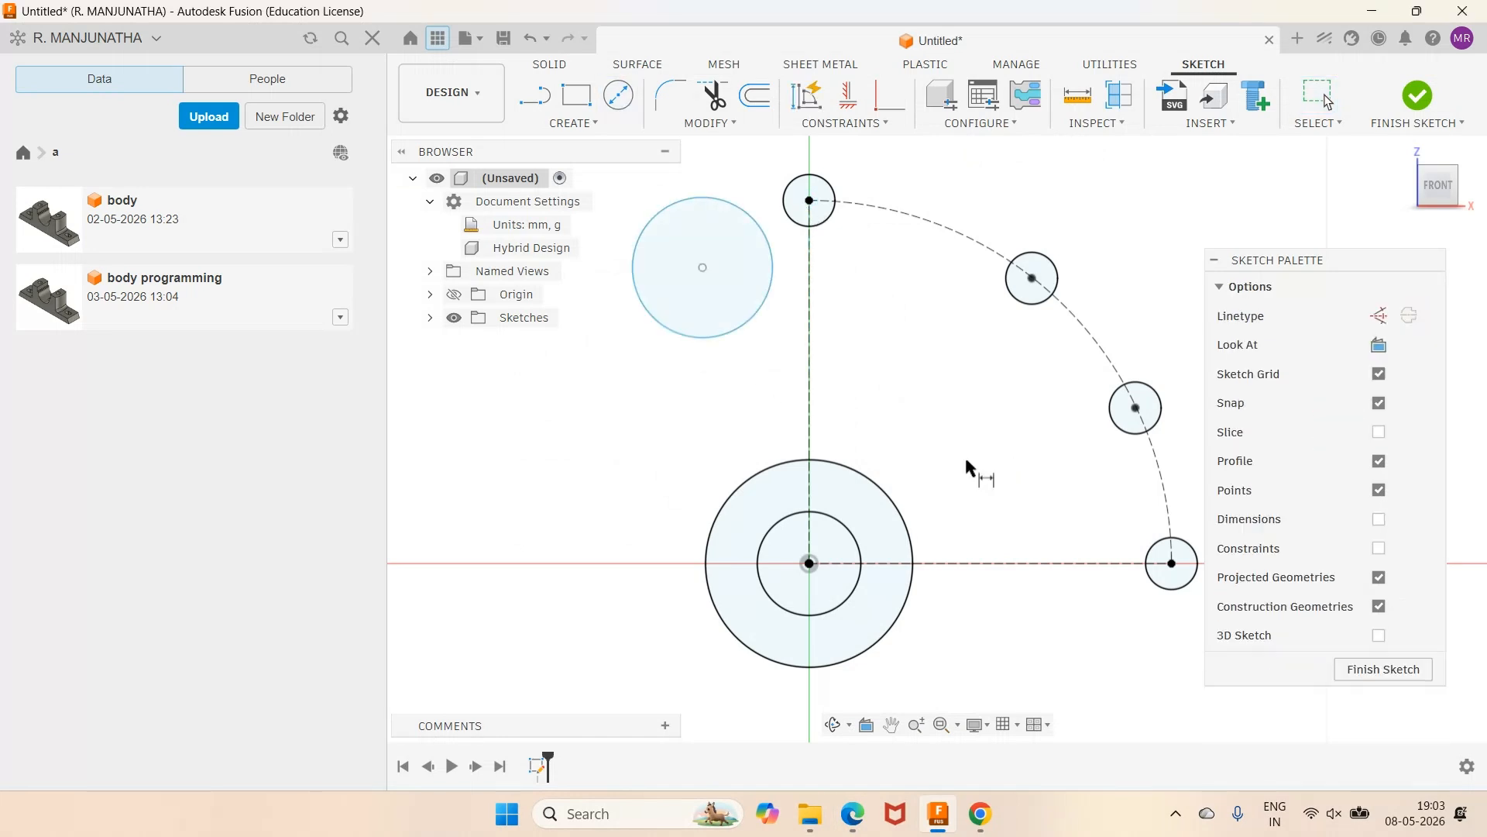
pyautogui.click(756, 319)
pyautogui.click(774, 351)
pyautogui.write('2')
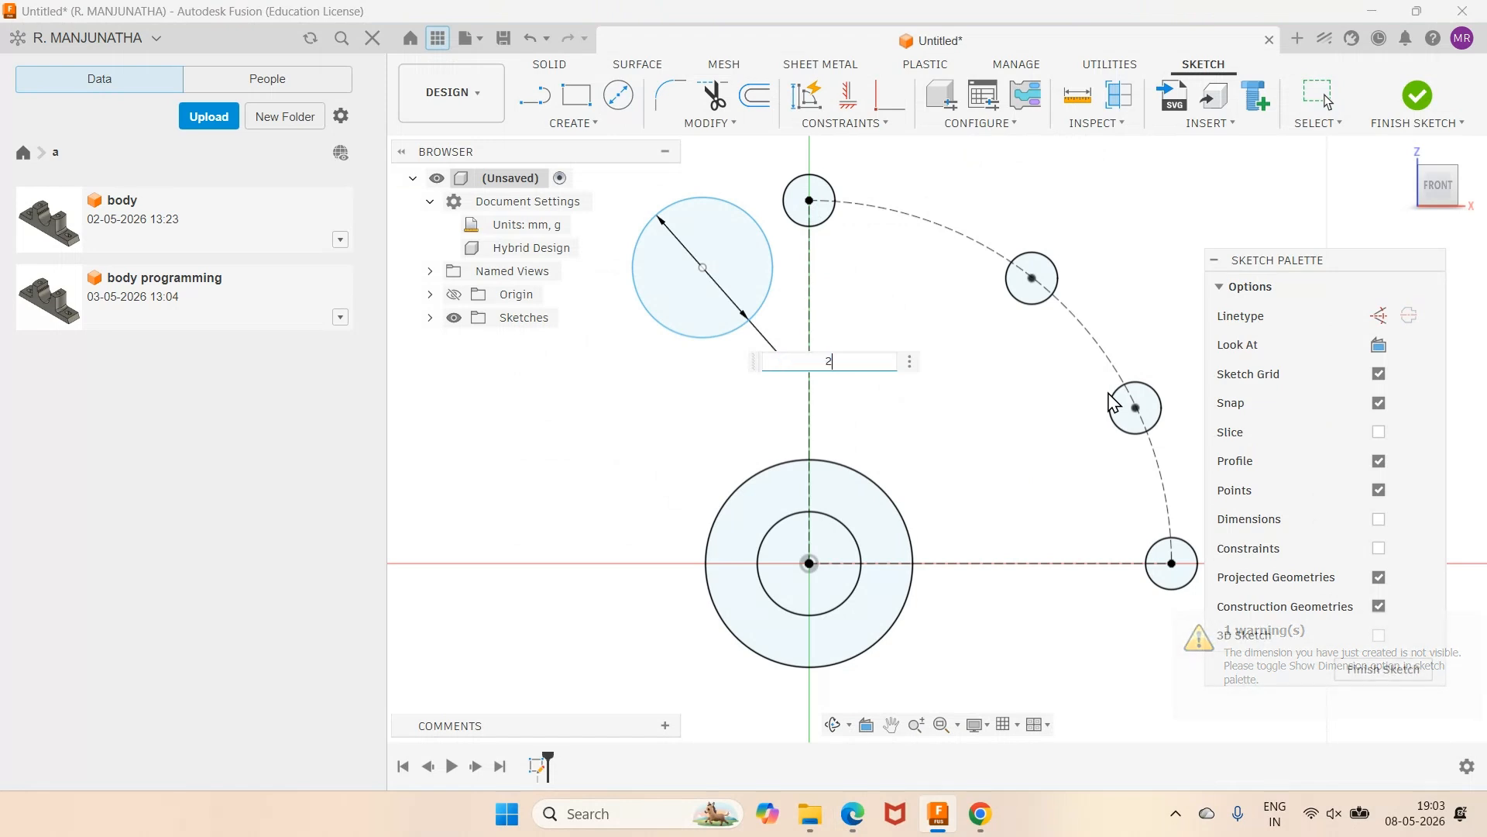
pyautogui.write('0')
pyautogui.press('Return')
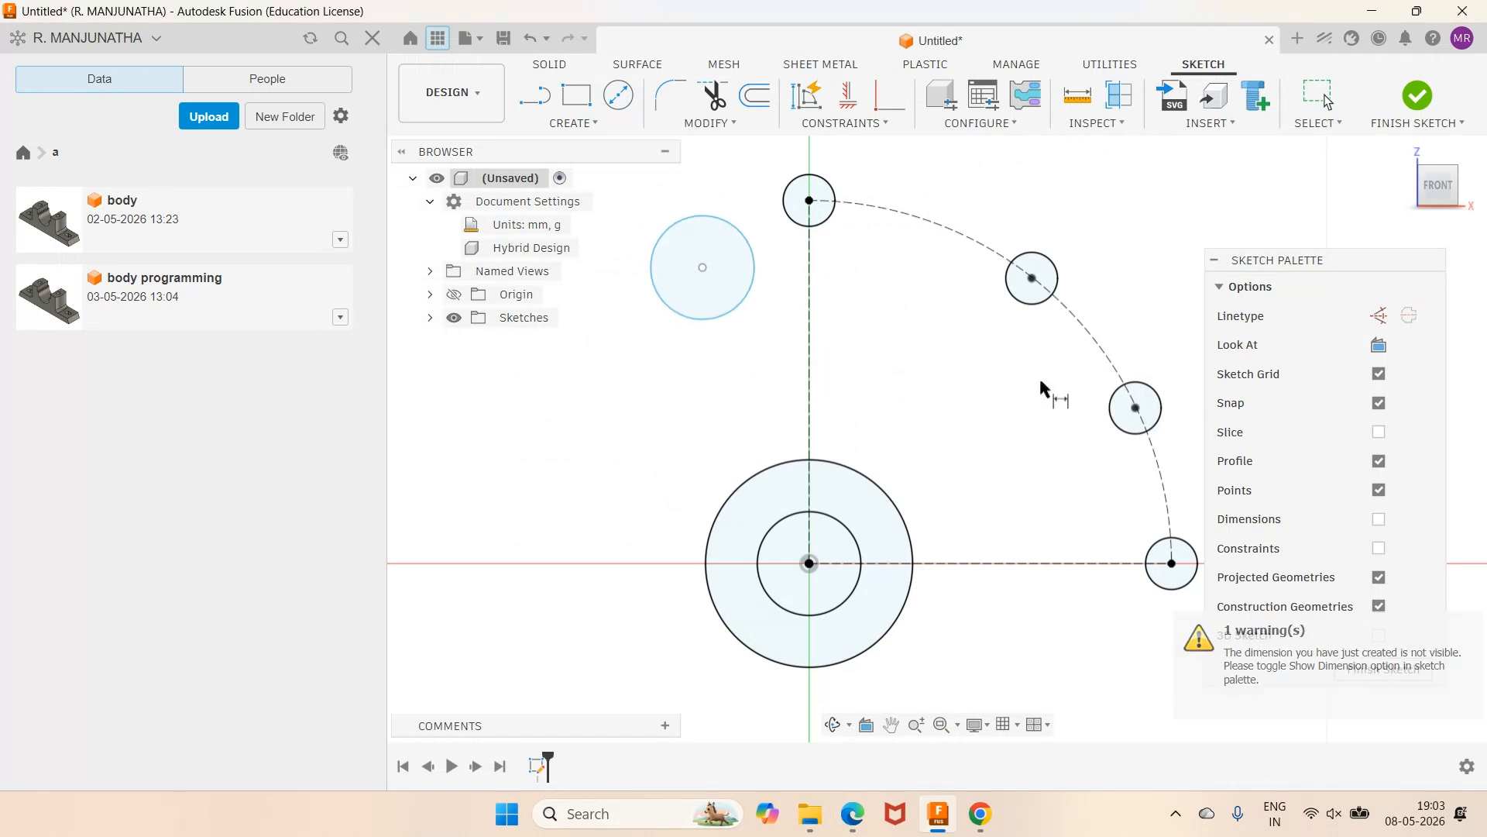
# Draw another circle inside the construction arc and make it equal to the new 20 mm circle beside the uppermost hole.
pyautogui.click(618, 94)
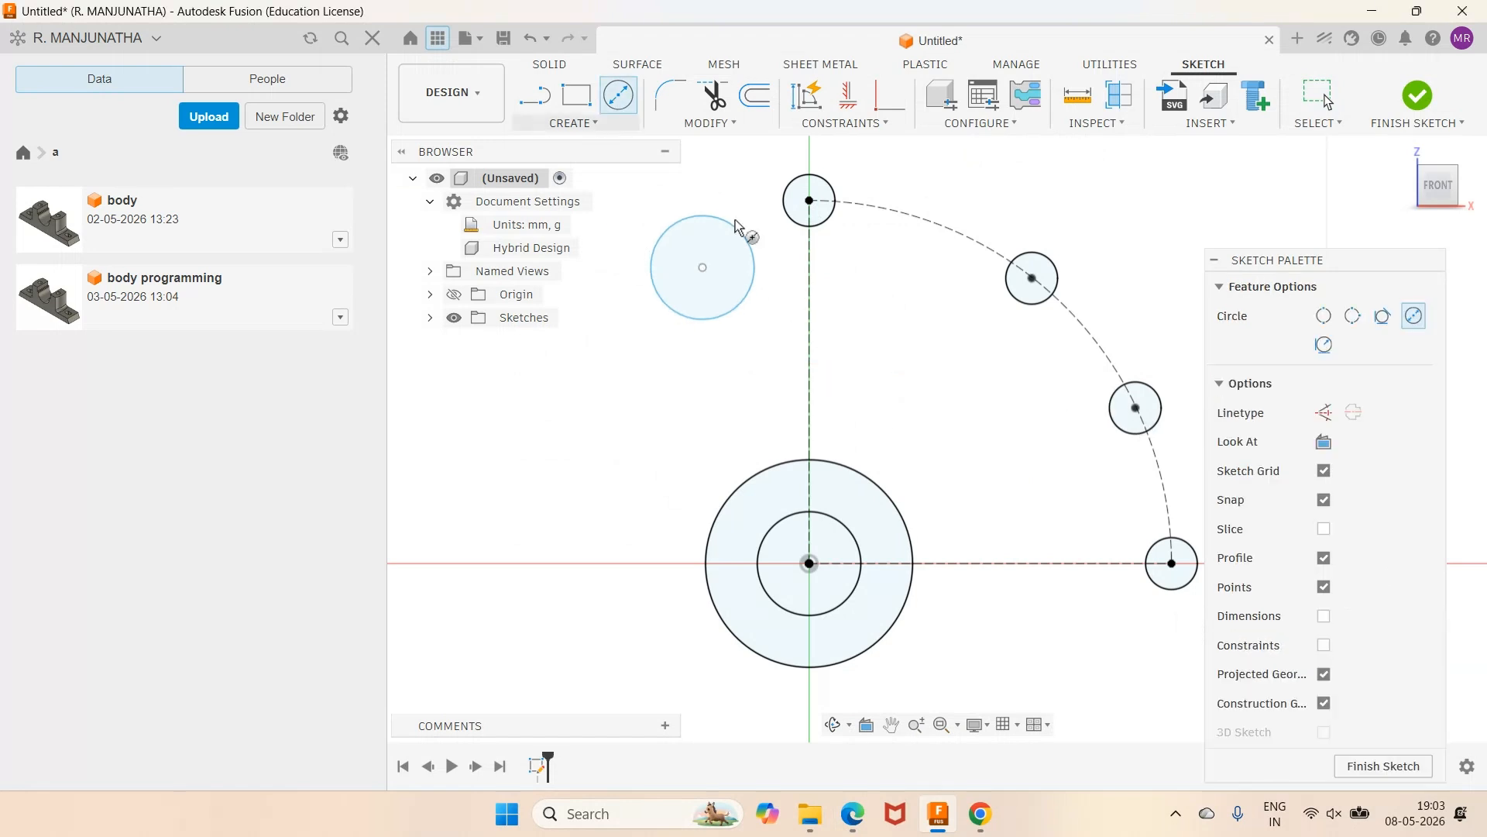
pyautogui.click(994, 408)
pyautogui.click(1000, 456)
pyautogui.click(895, 136)
pyautogui.click(843, 241)
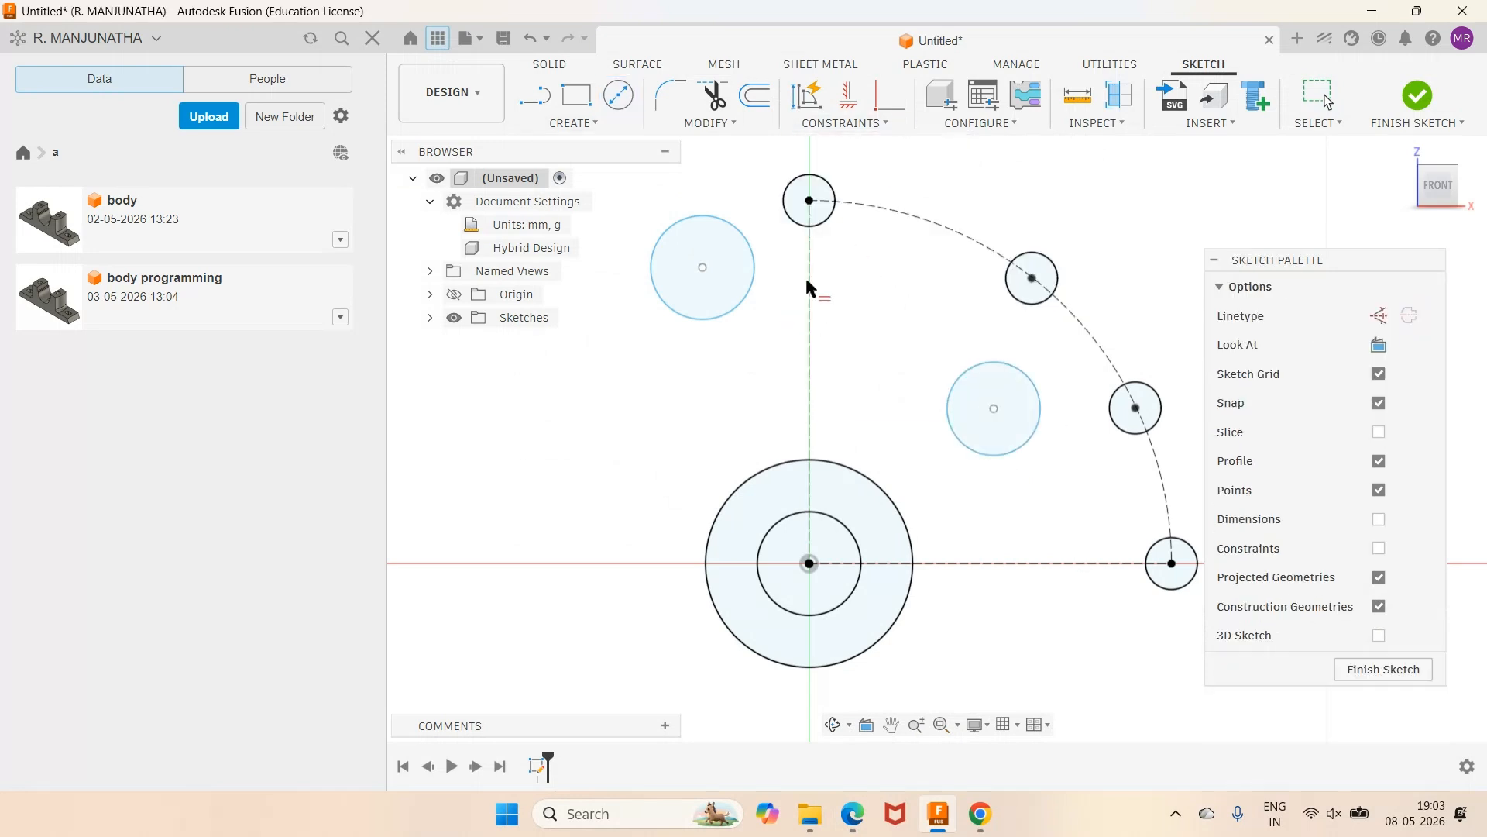
pyautogui.click(749, 295)
pyautogui.click(970, 445)
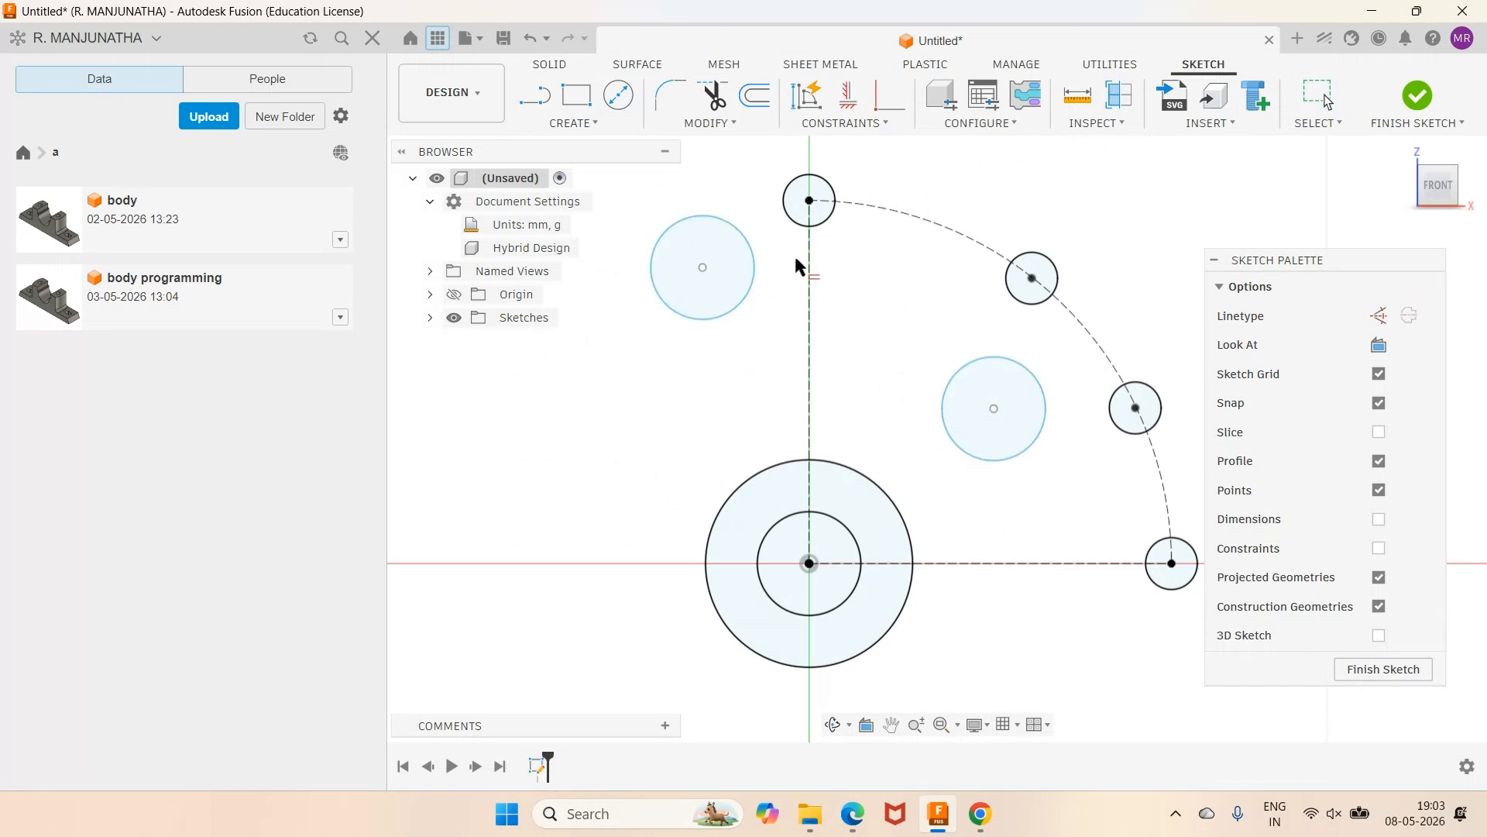
# Make the two loose 20 mm circles concentric with the uppermost hole and the hole at the arc's lower end.
pyautogui.click(866, 127)
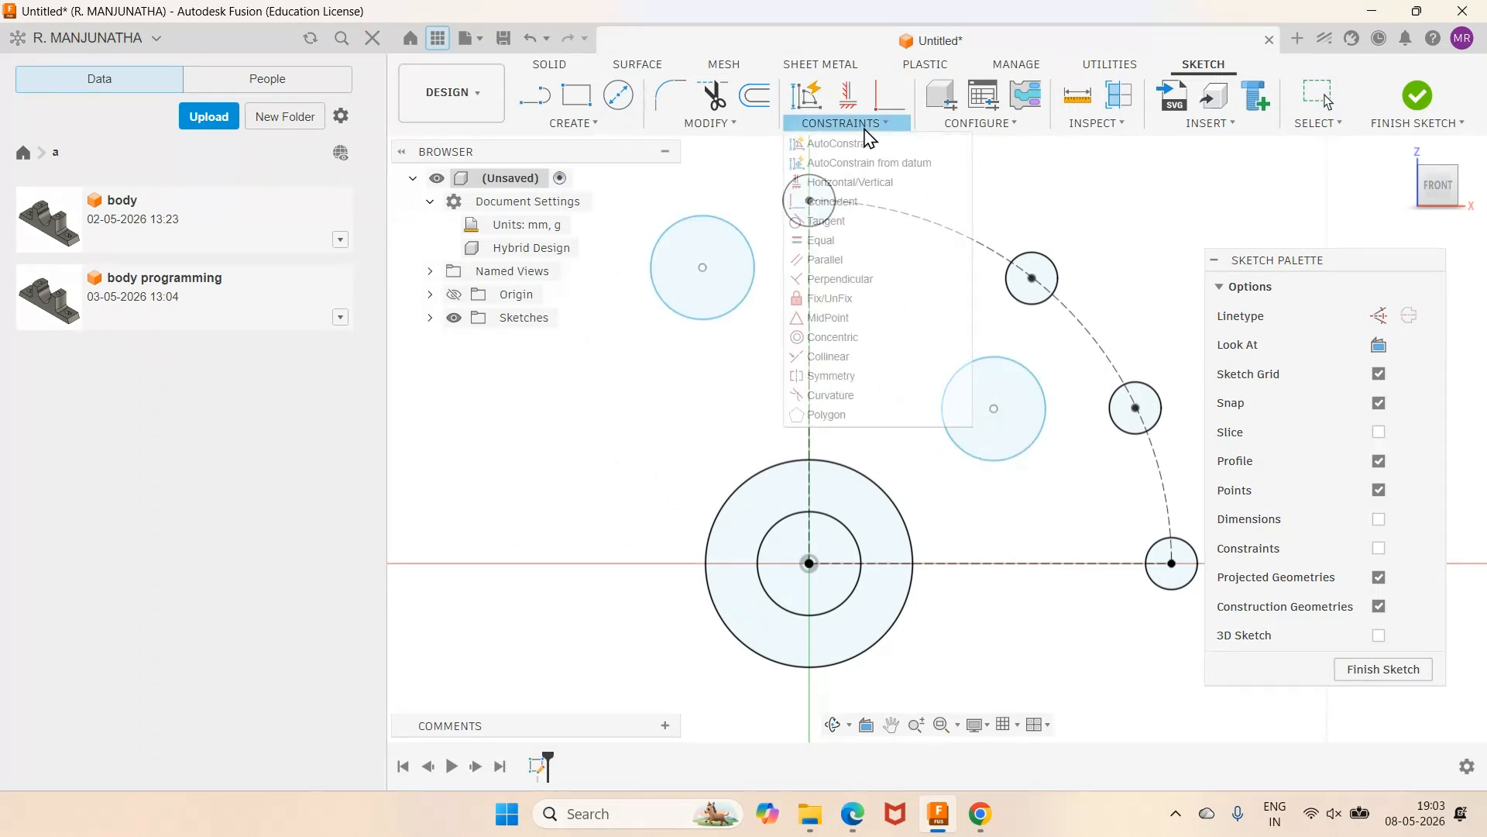
pyautogui.click(833, 337)
pyautogui.click(722, 313)
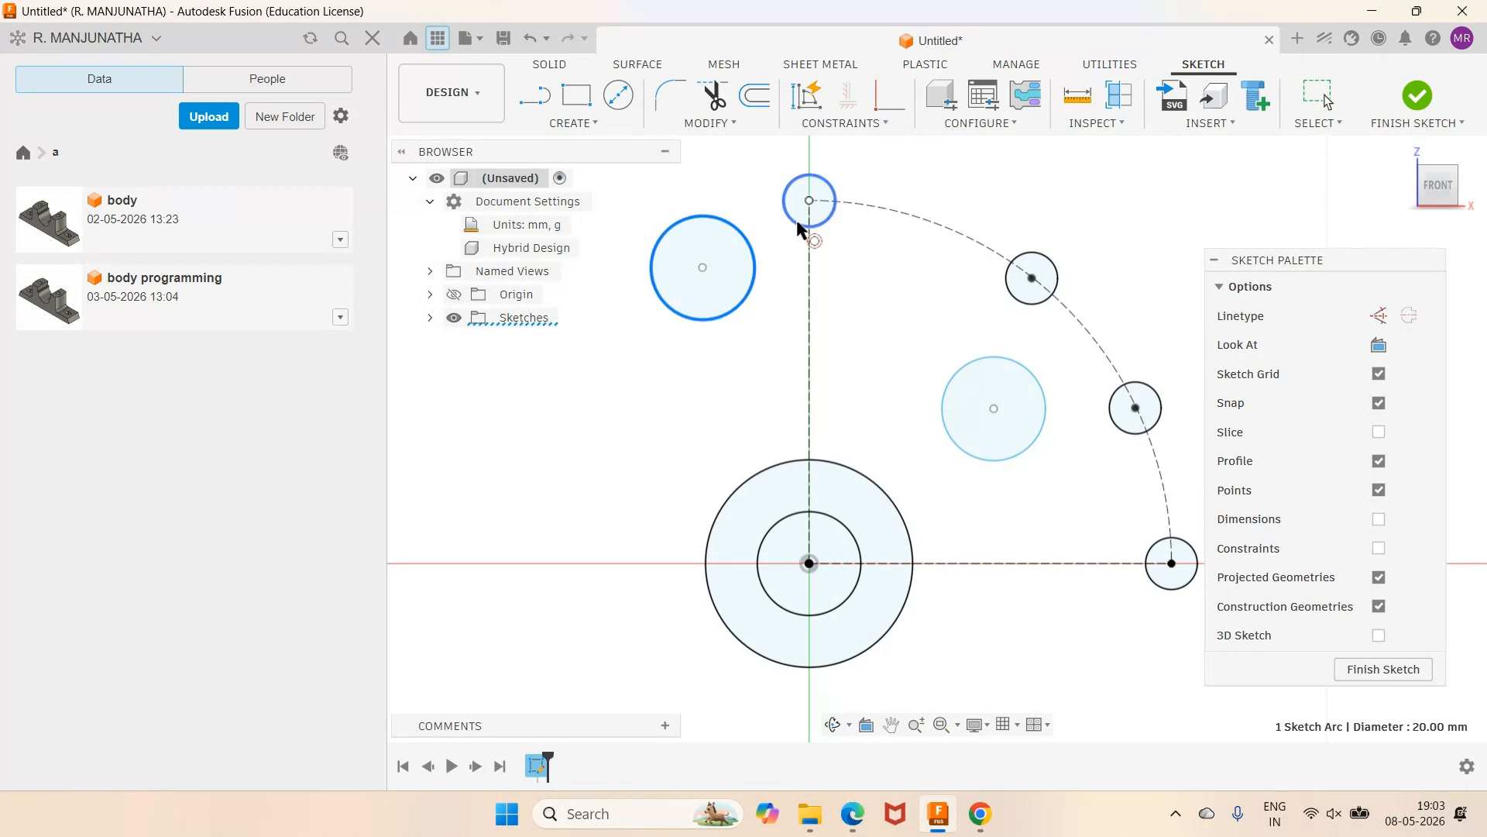
pyautogui.click(797, 220)
pyautogui.click(992, 480)
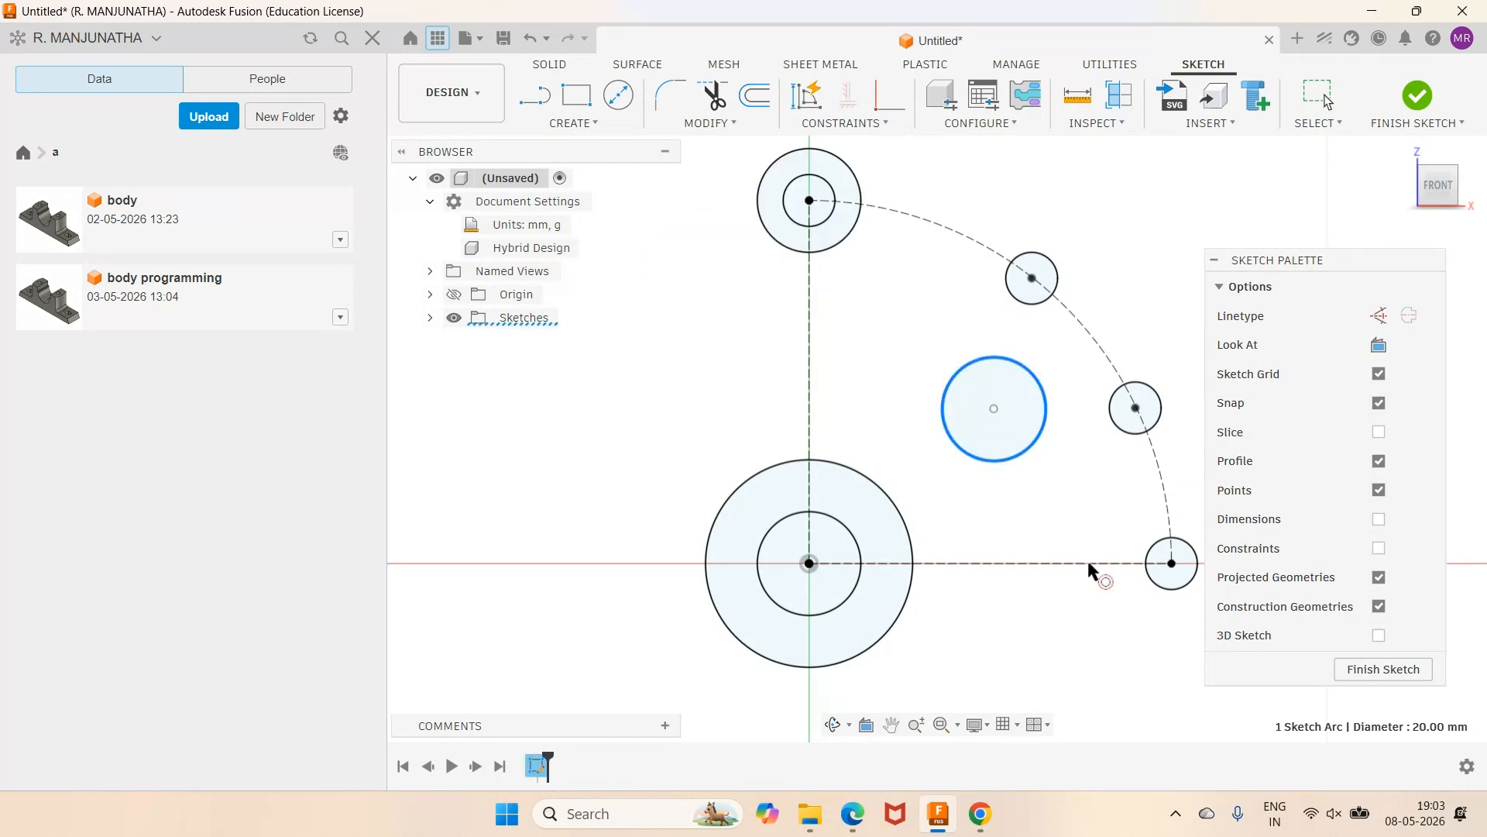
pyautogui.click(1140, 572)
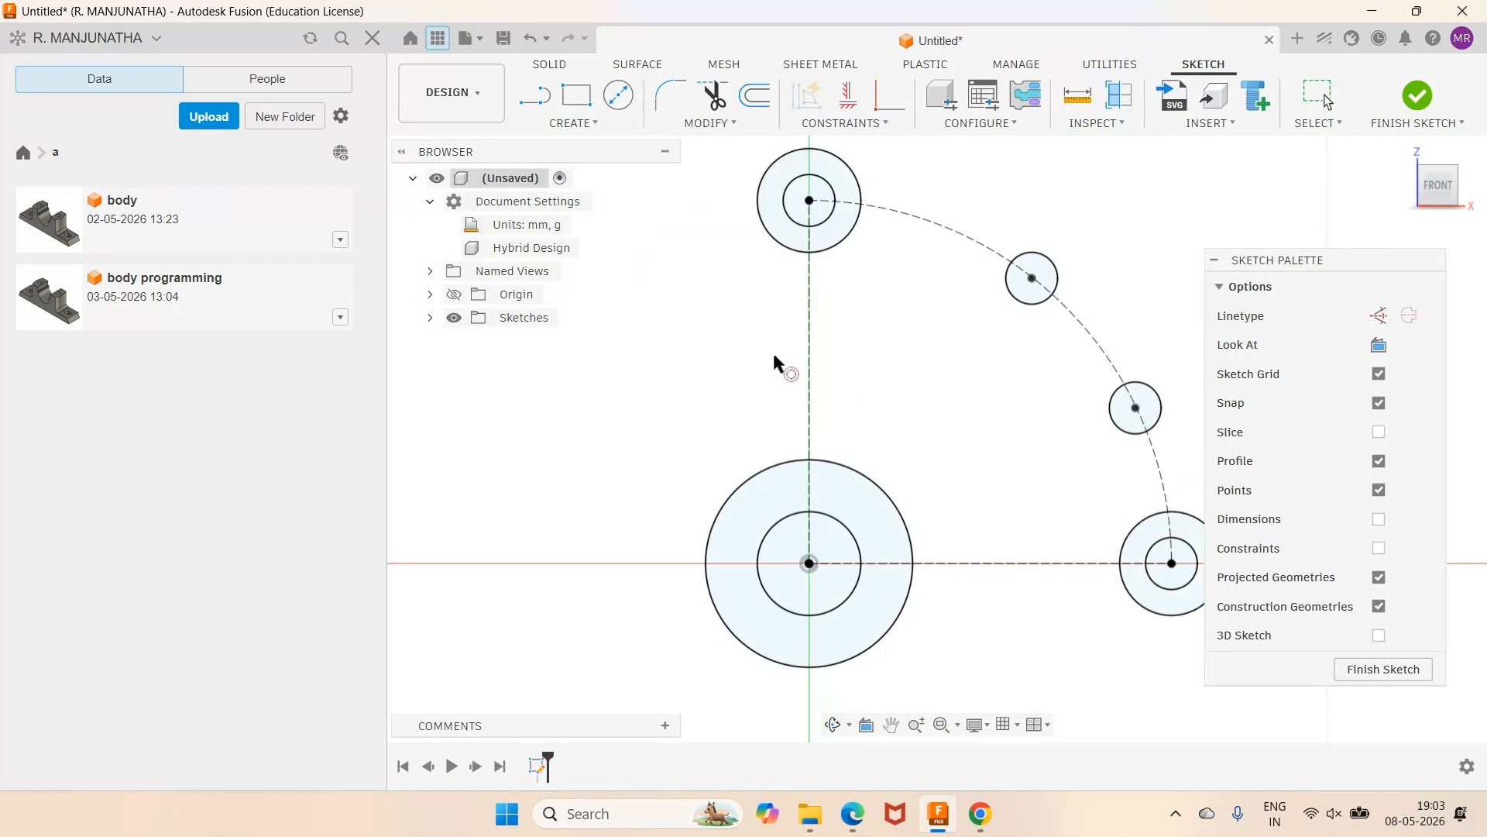
# Draw a vertical line left of the upper 20 mm circle and, after checking 2D Sketch.pdf, a horizontal line below the horizontal construction line.
pyautogui.click(534, 96)
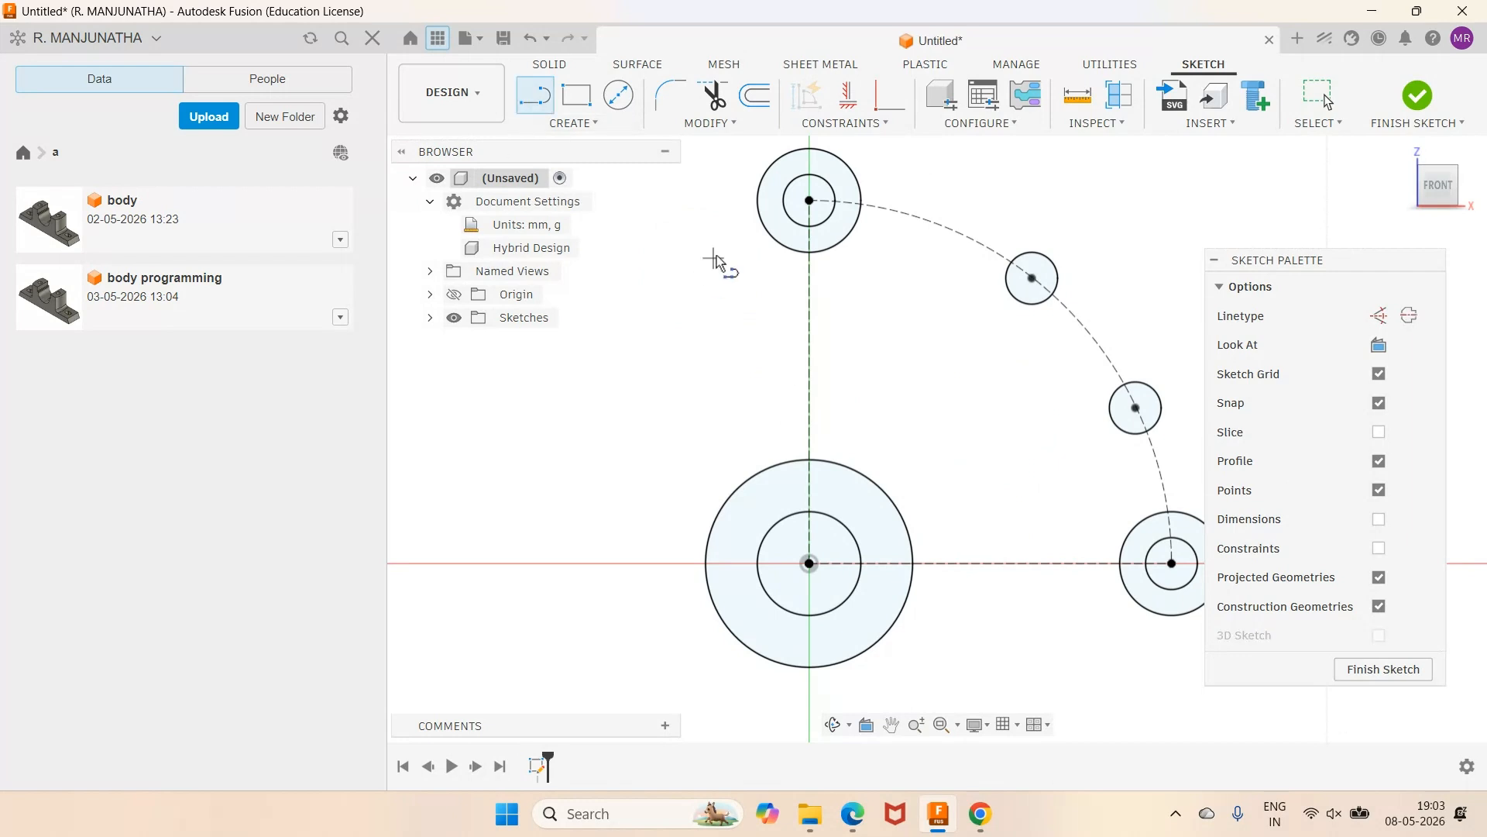
pyautogui.click(734, 152)
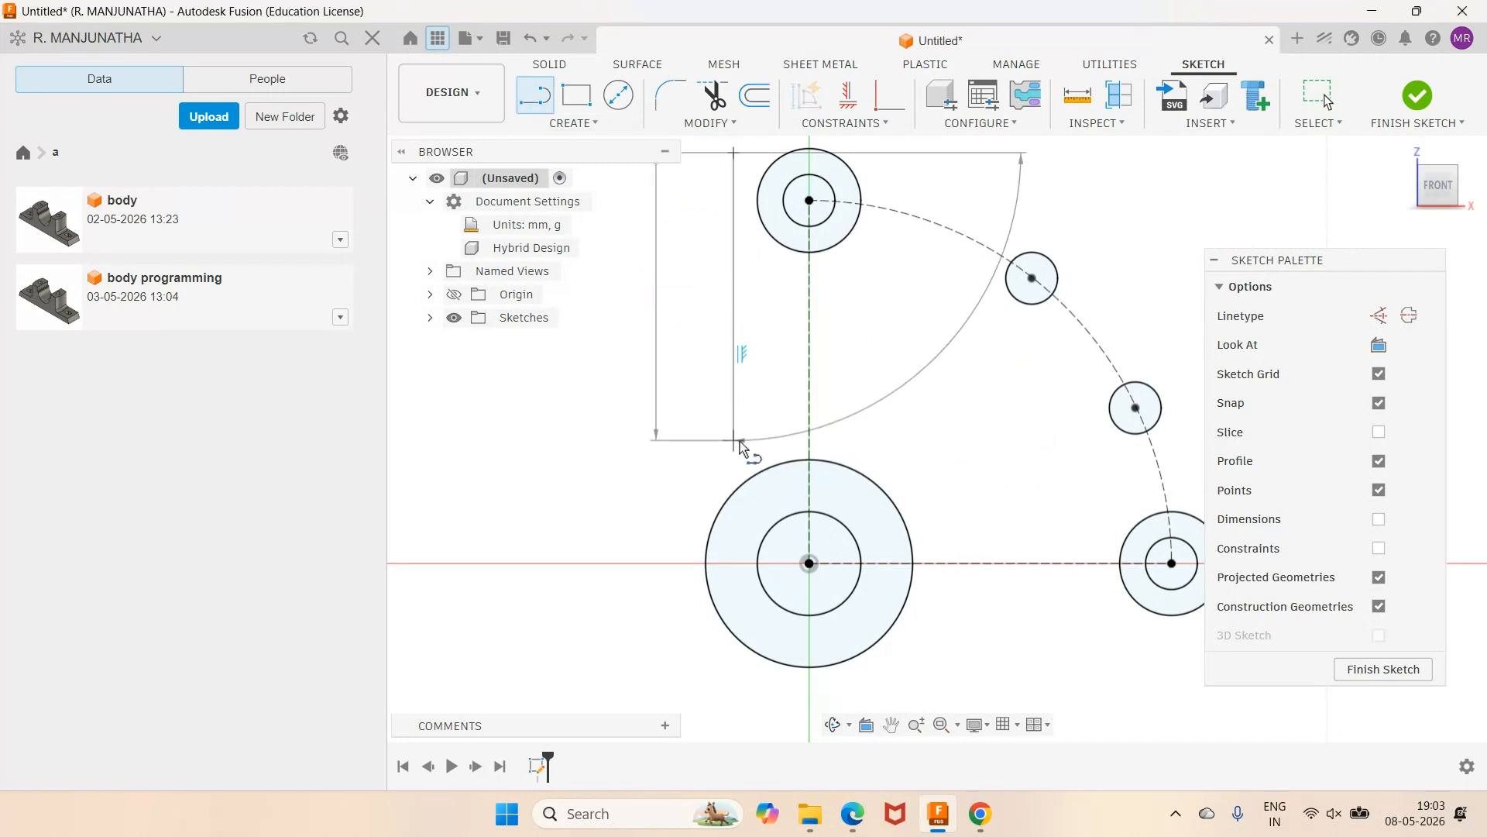
pyautogui.click(740, 440)
pyautogui.press('Escape')
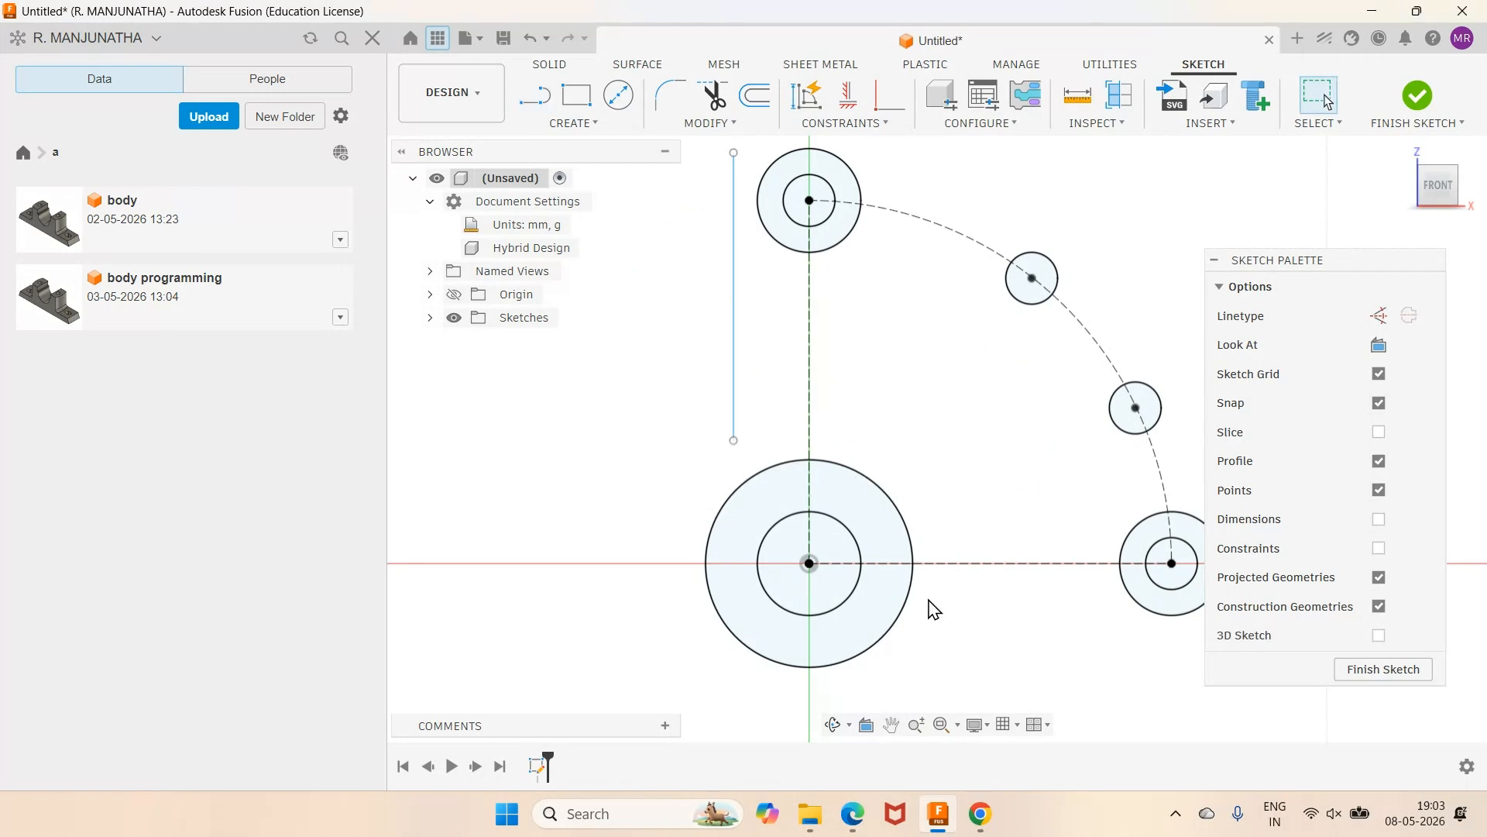
pyautogui.click(857, 825)
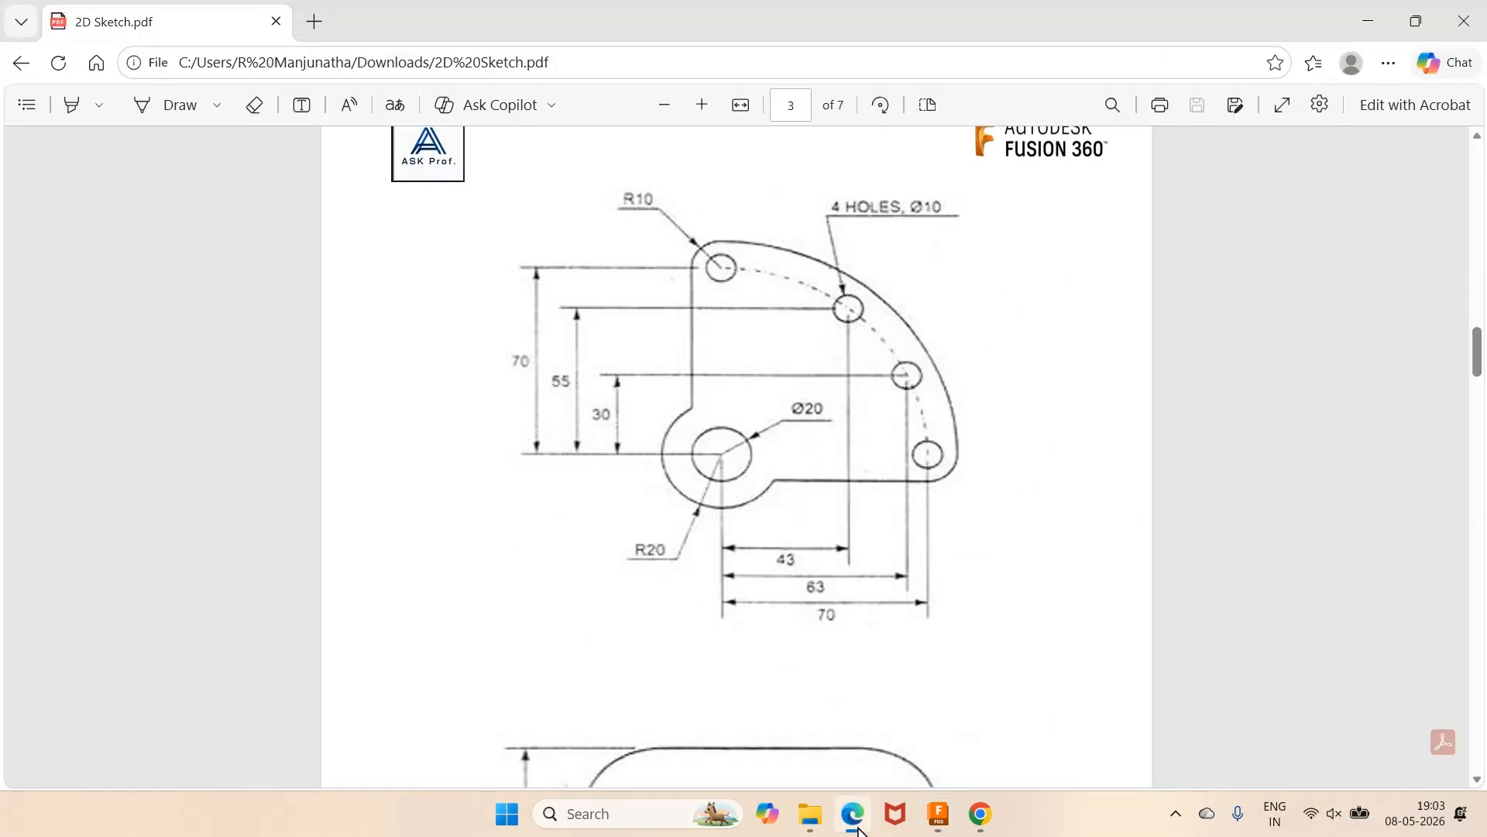
pyautogui.click(941, 814)
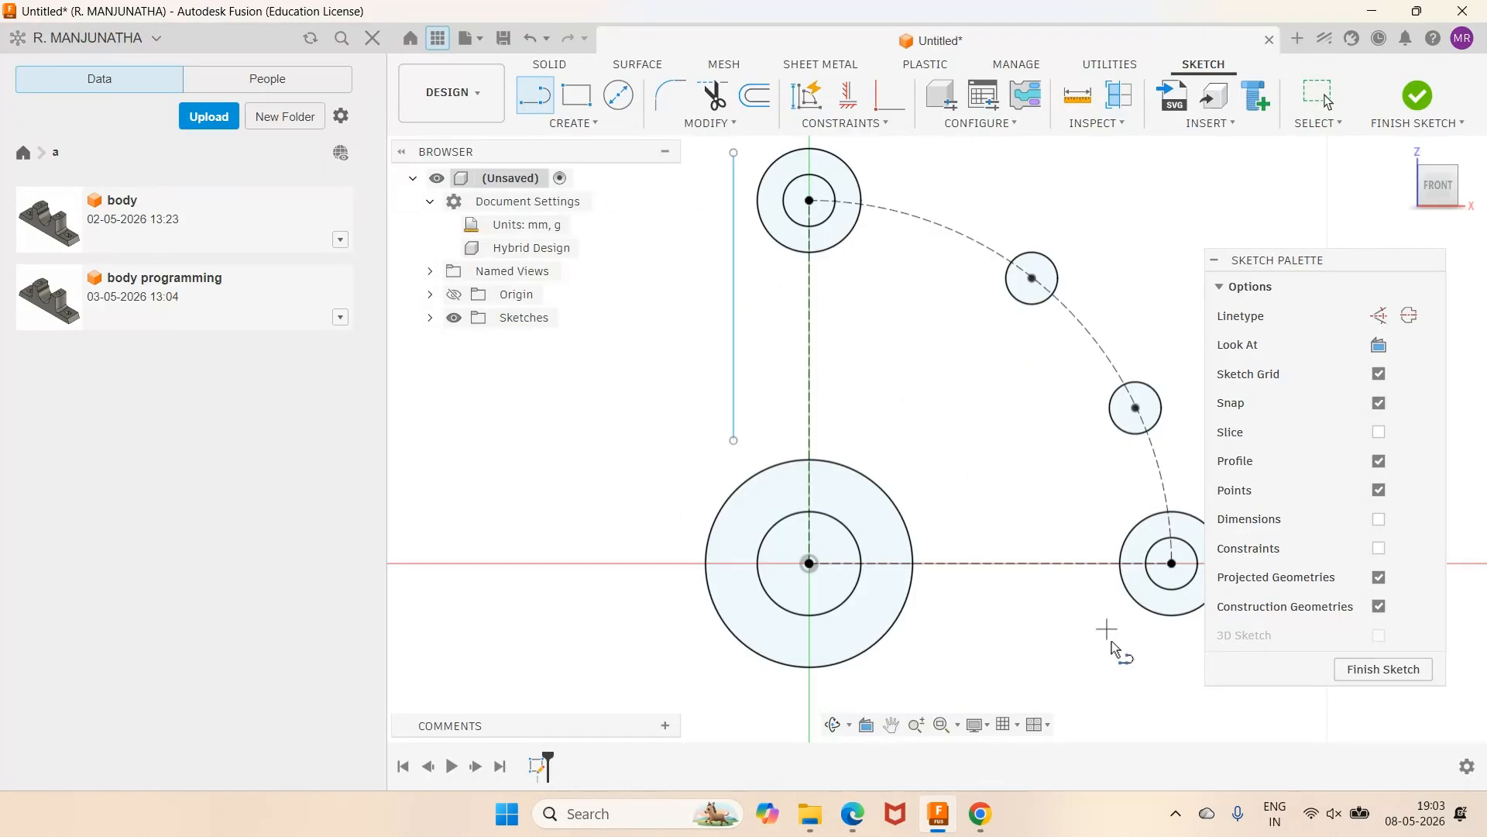
# Make the vertical line tangent to the upper 20 mm circle and the horizontal line tangent to the lower-right 20 mm circle.
pyautogui.click(851, 127)
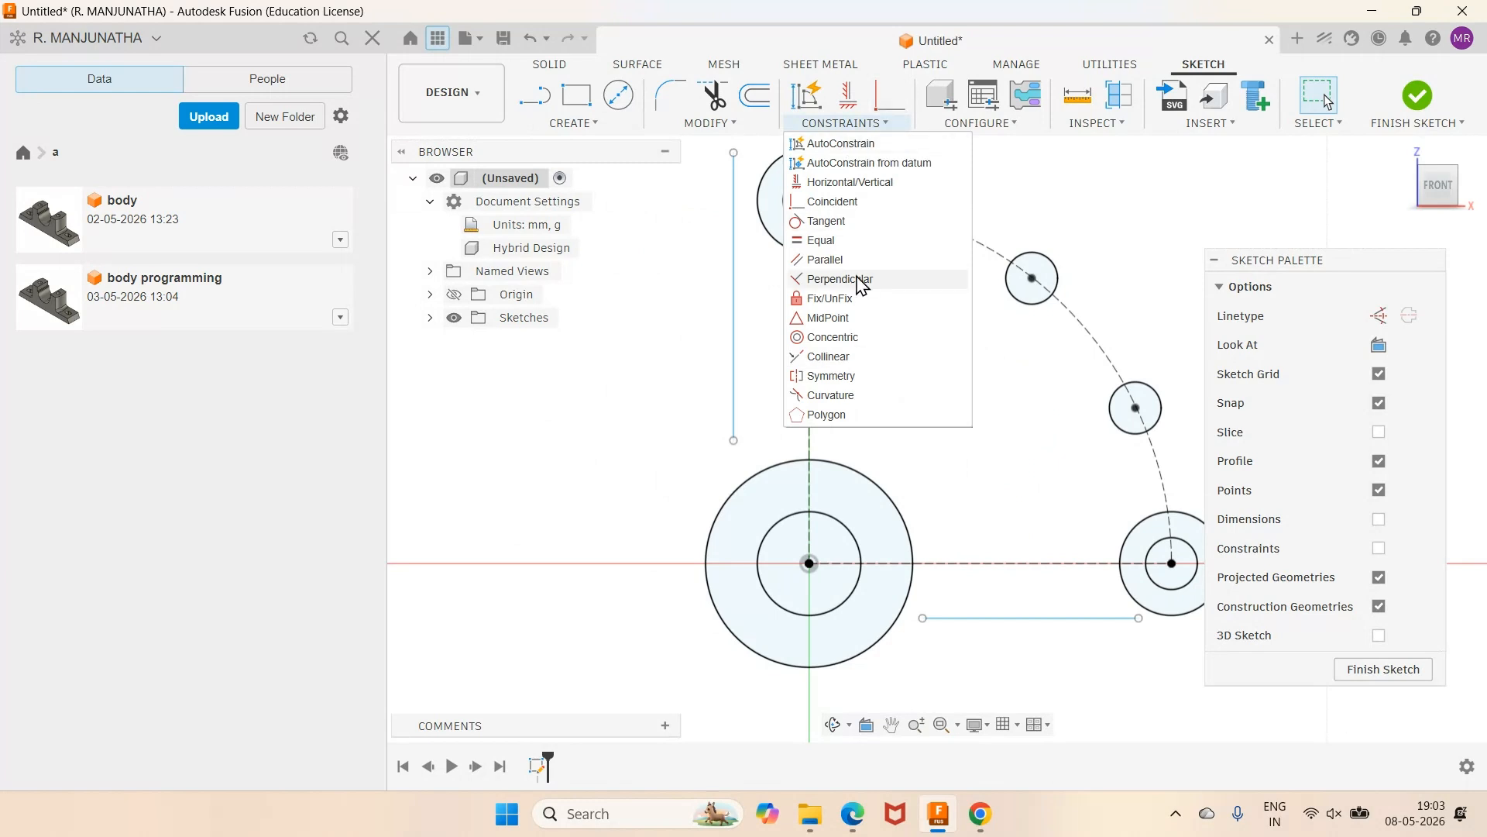
pyautogui.click(829, 319)
pyautogui.click(732, 301)
pyautogui.click(778, 240)
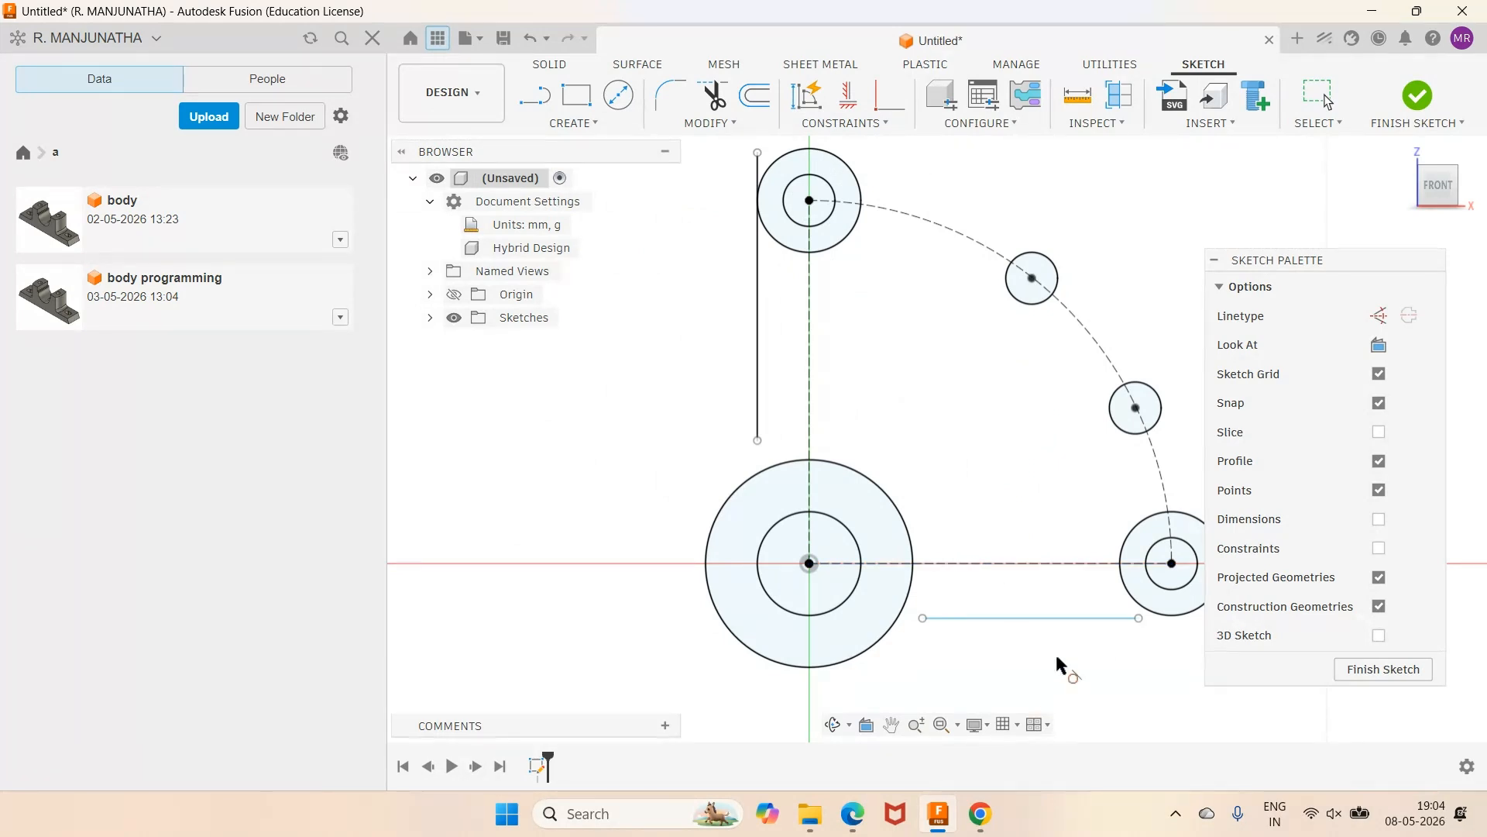
pyautogui.click(1084, 617)
pyautogui.click(1123, 581)
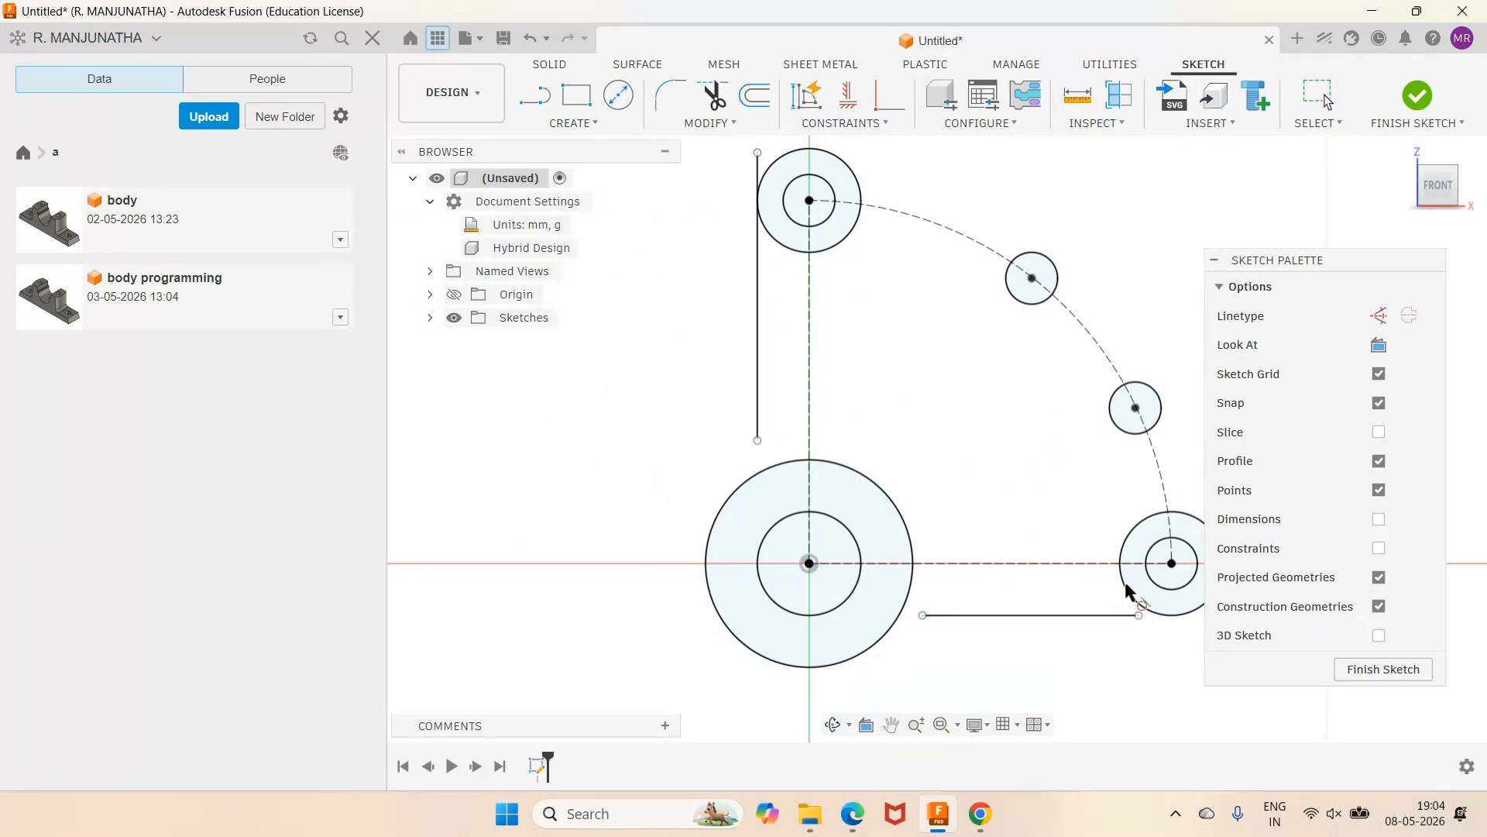
# Extend the horizontal line to the lower-right circle and the hub circle, and the vertical line down to the hub circle.
pyautogui.click(710, 123)
pyautogui.click(696, 247)
pyautogui.click(1123, 617)
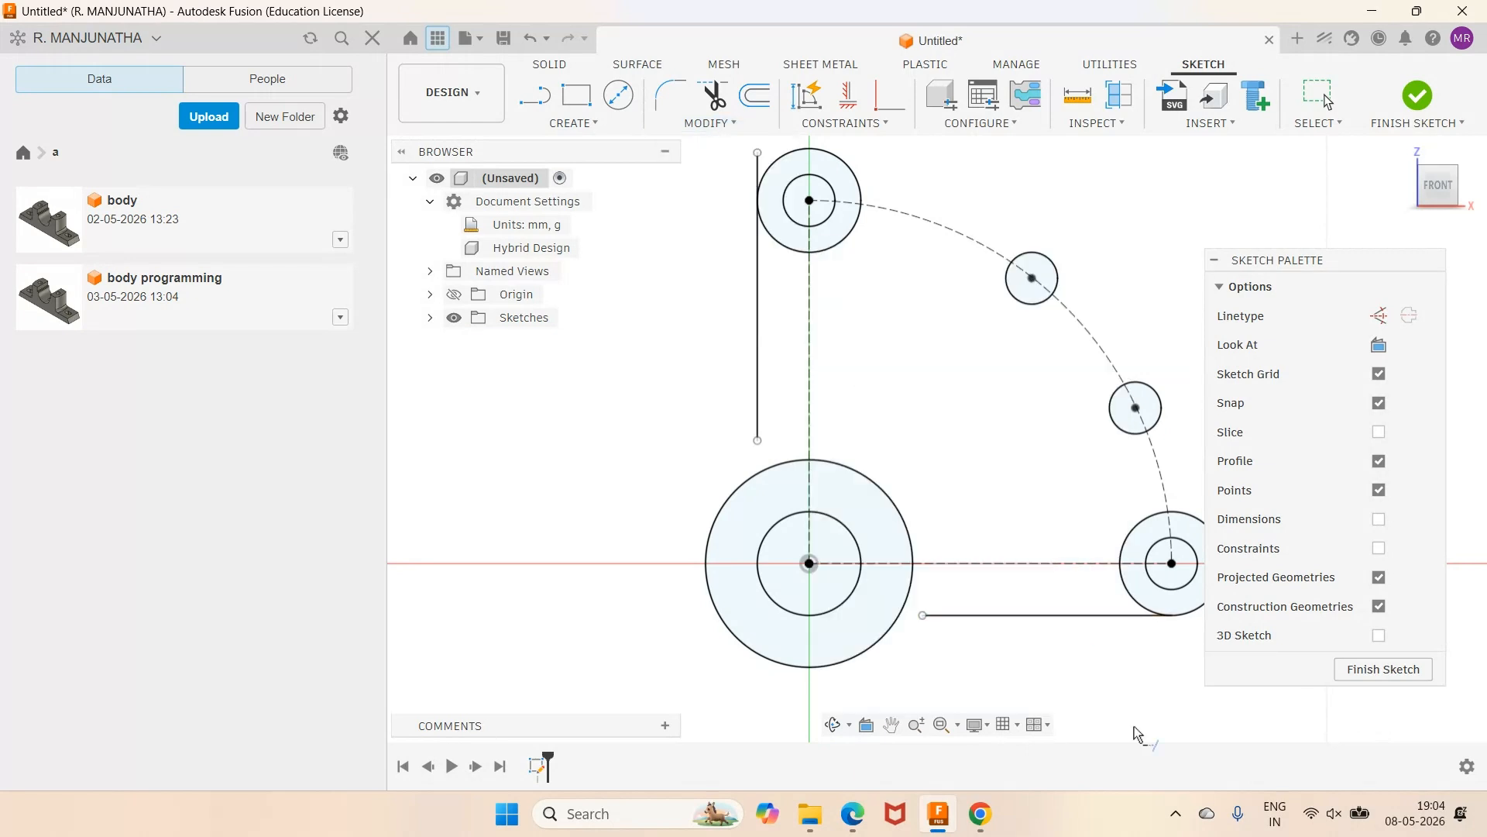
pyautogui.click(941, 616)
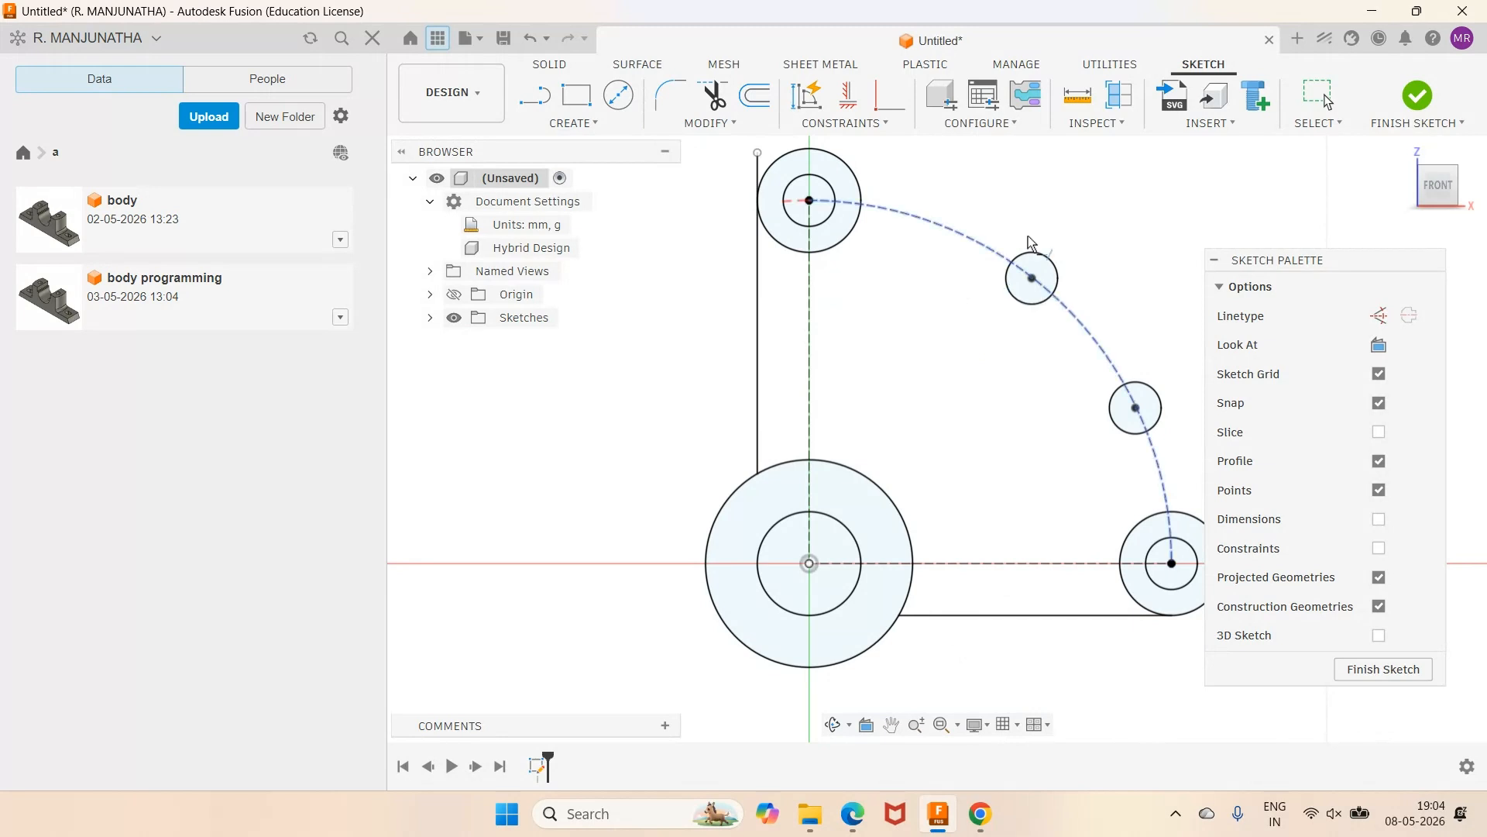
pyautogui.press('Escape')
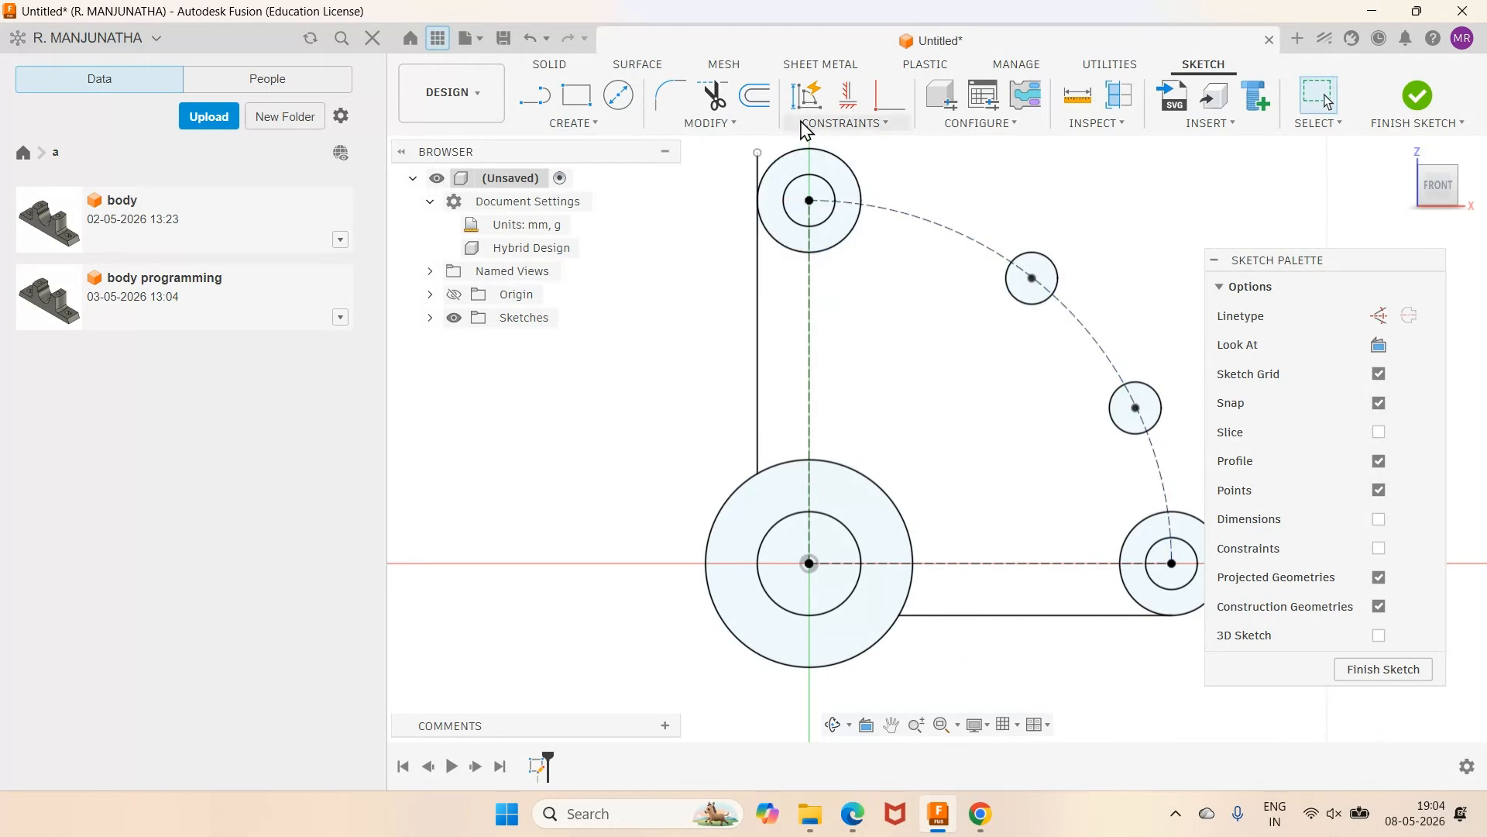
# Trim the vertical line's excess above the upper 20 mm circle and the hub circle's arcs lying inside the plate outline.
pyautogui.click(713, 95)
pyautogui.click(757, 167)
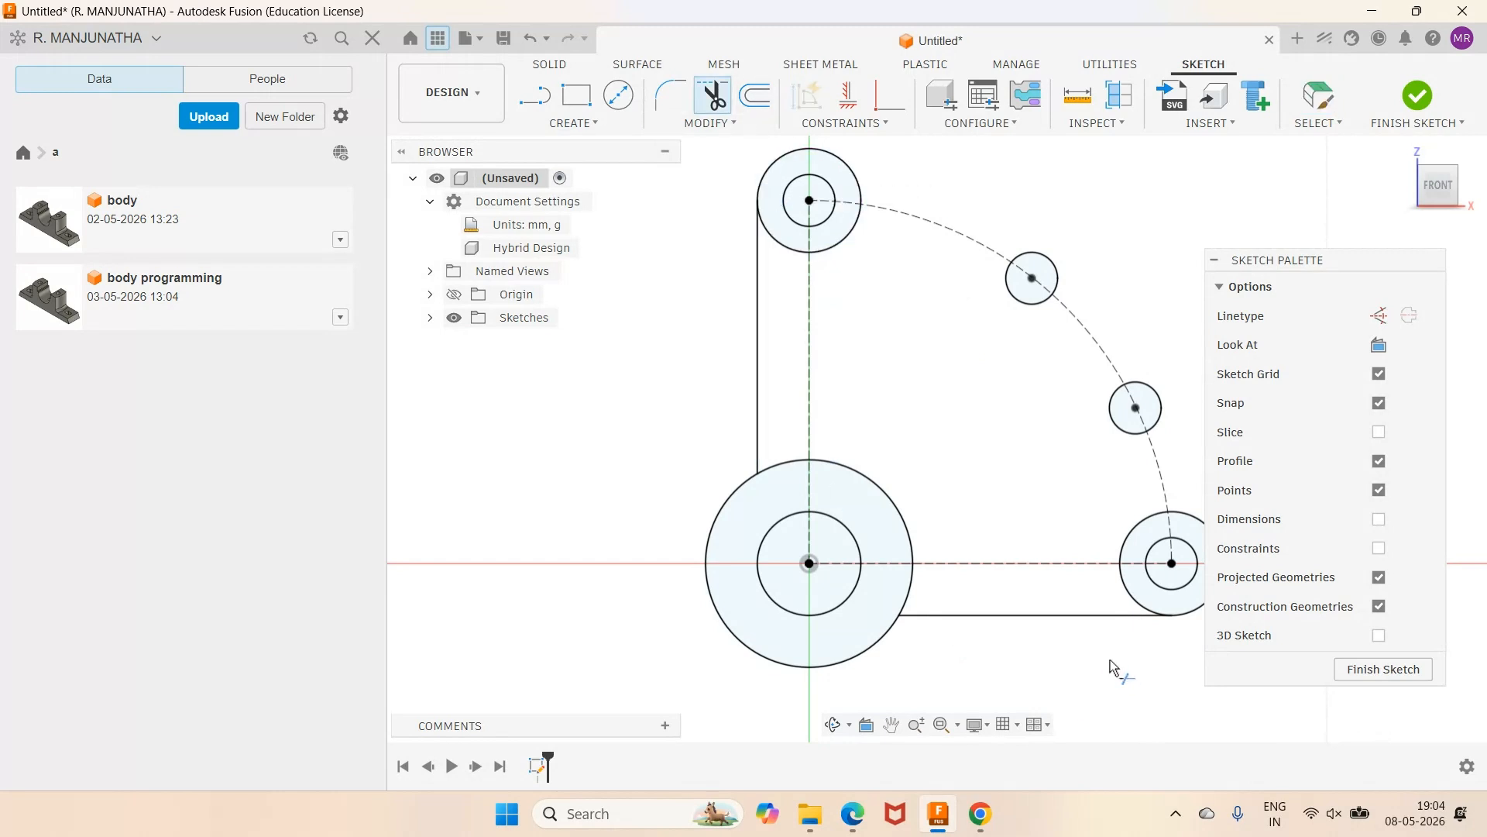
pyautogui.click(834, 463)
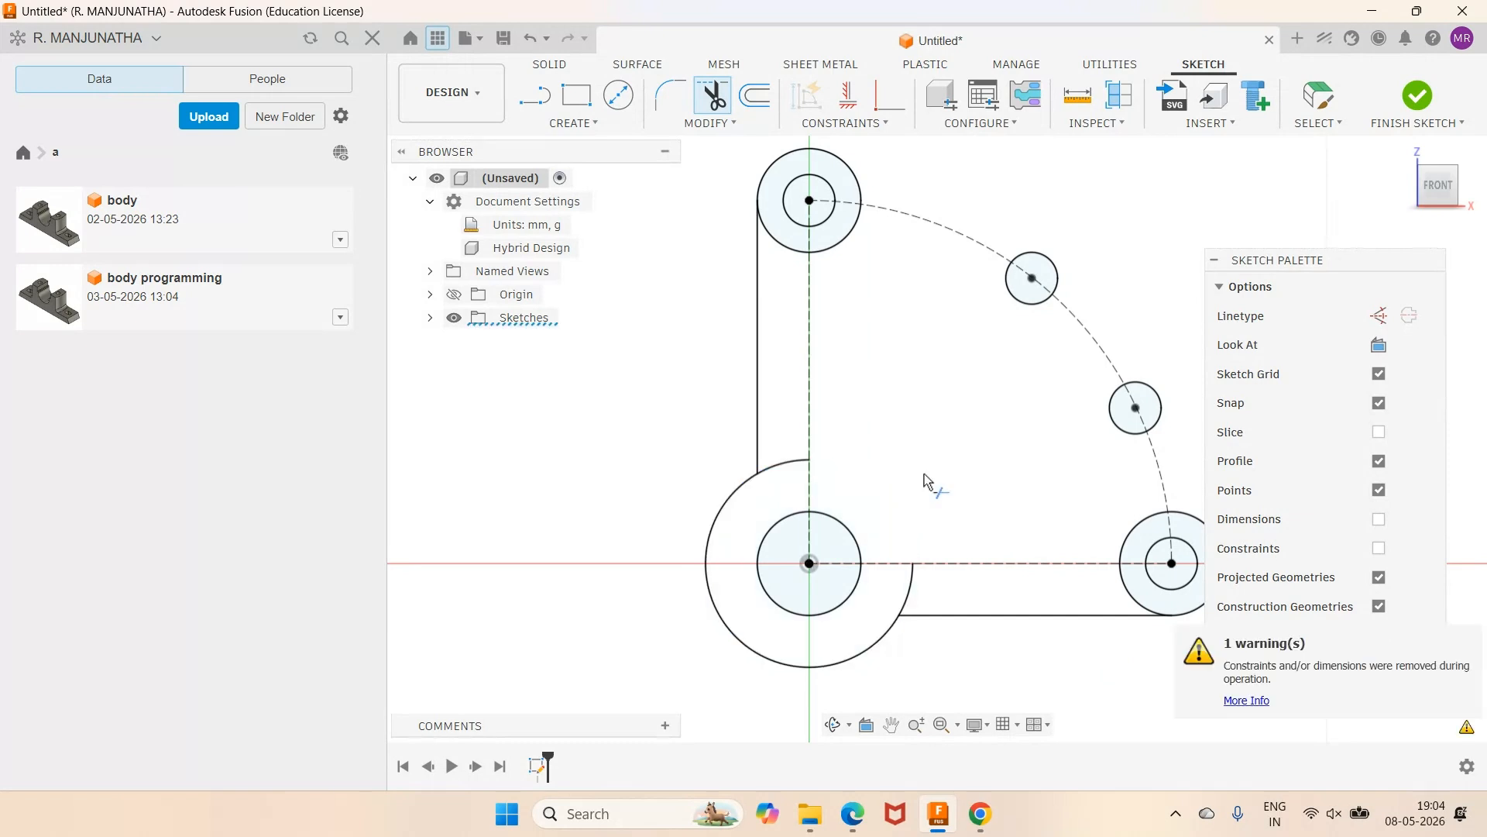
pyautogui.click(797, 462)
pyautogui.click(914, 585)
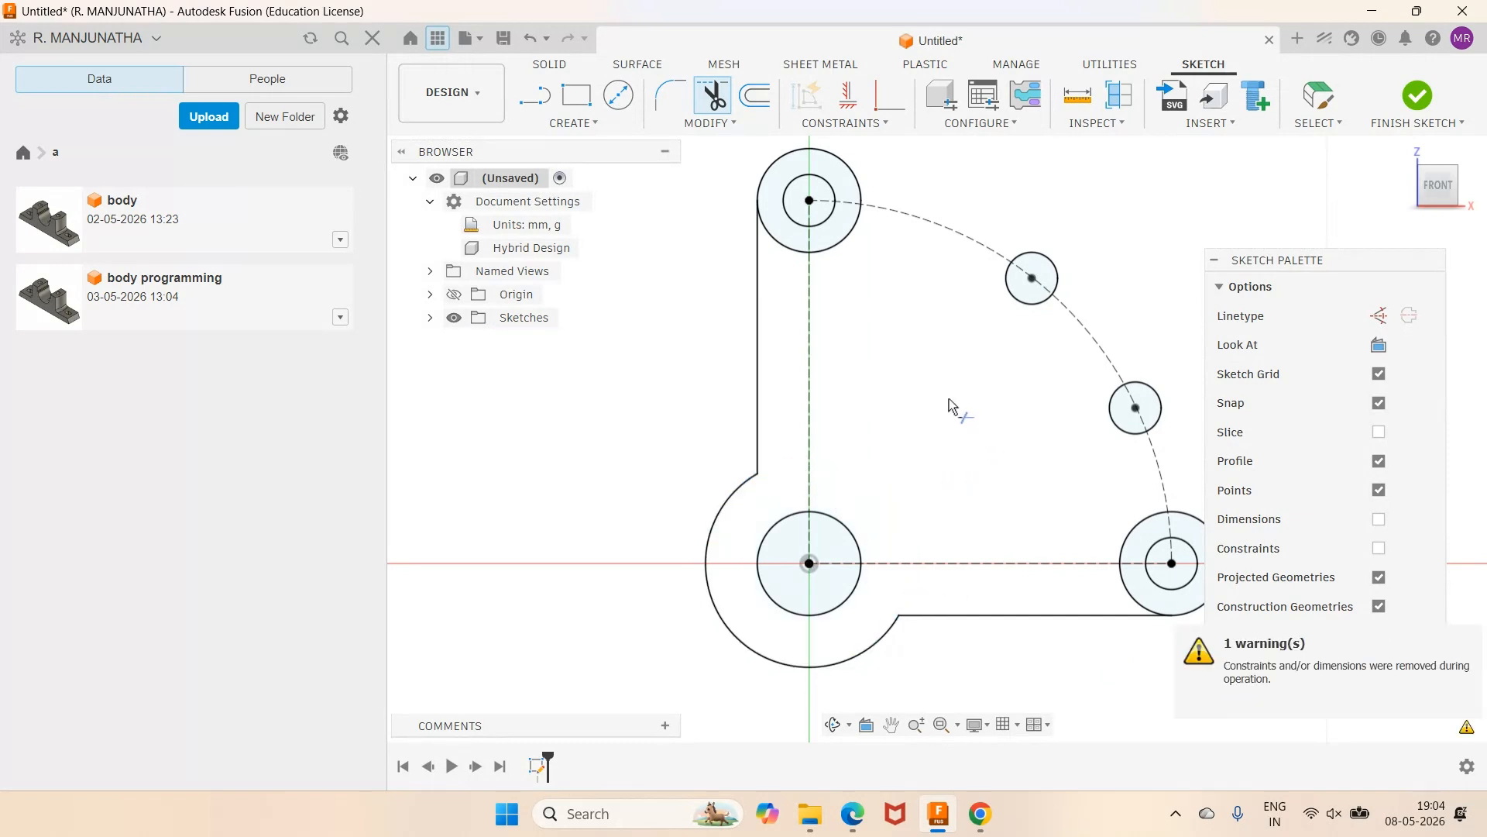
pyautogui.scroll(-3, 949, 399)
pyautogui.scroll(2, 1084, 282)
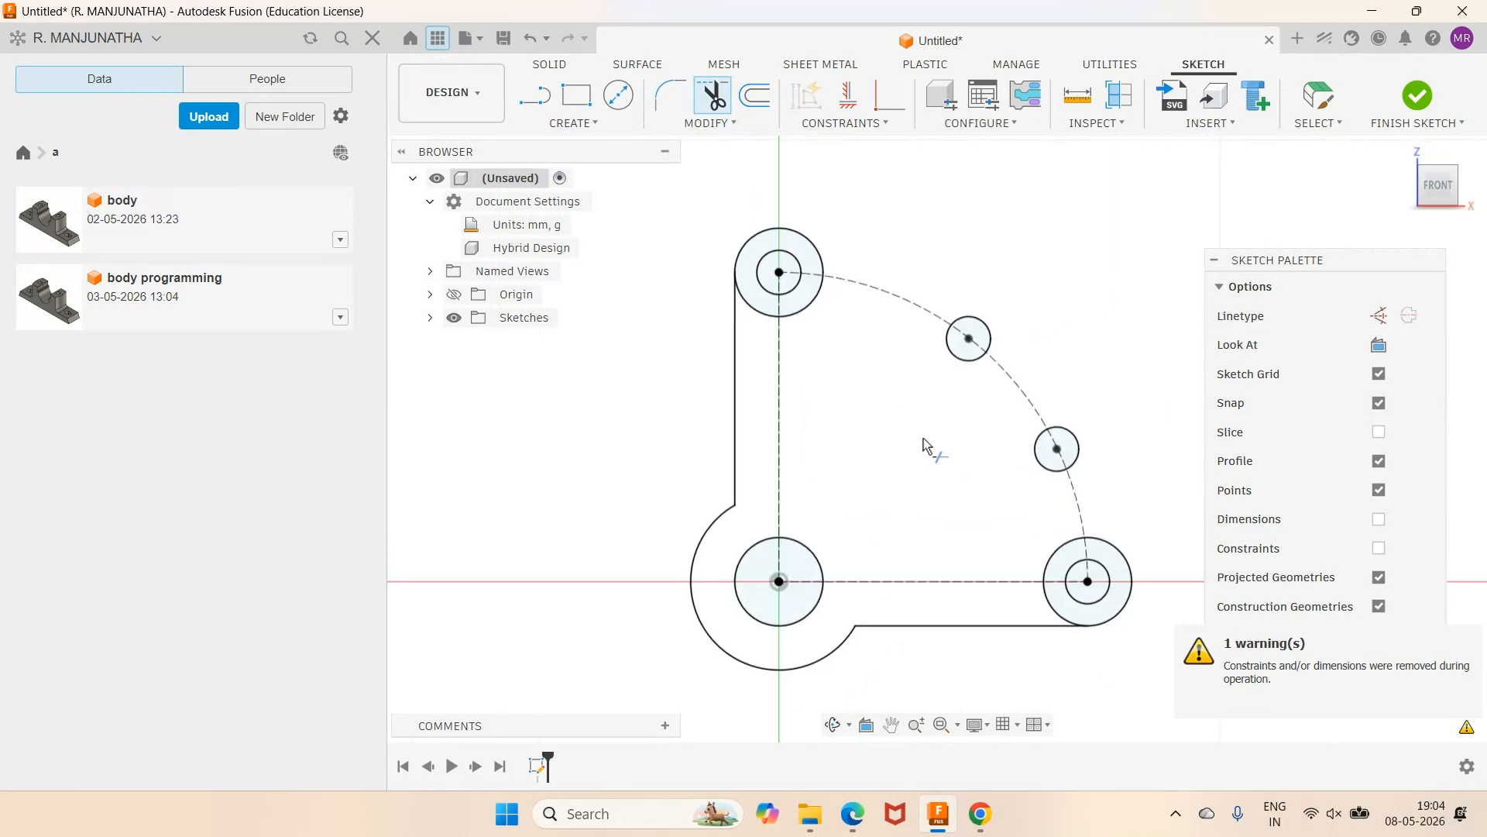
# After checking 2D Sketch.pdf, draw a large circle centred on the hub that encloses both 20 mm corner circles.
pyautogui.click(852, 814)
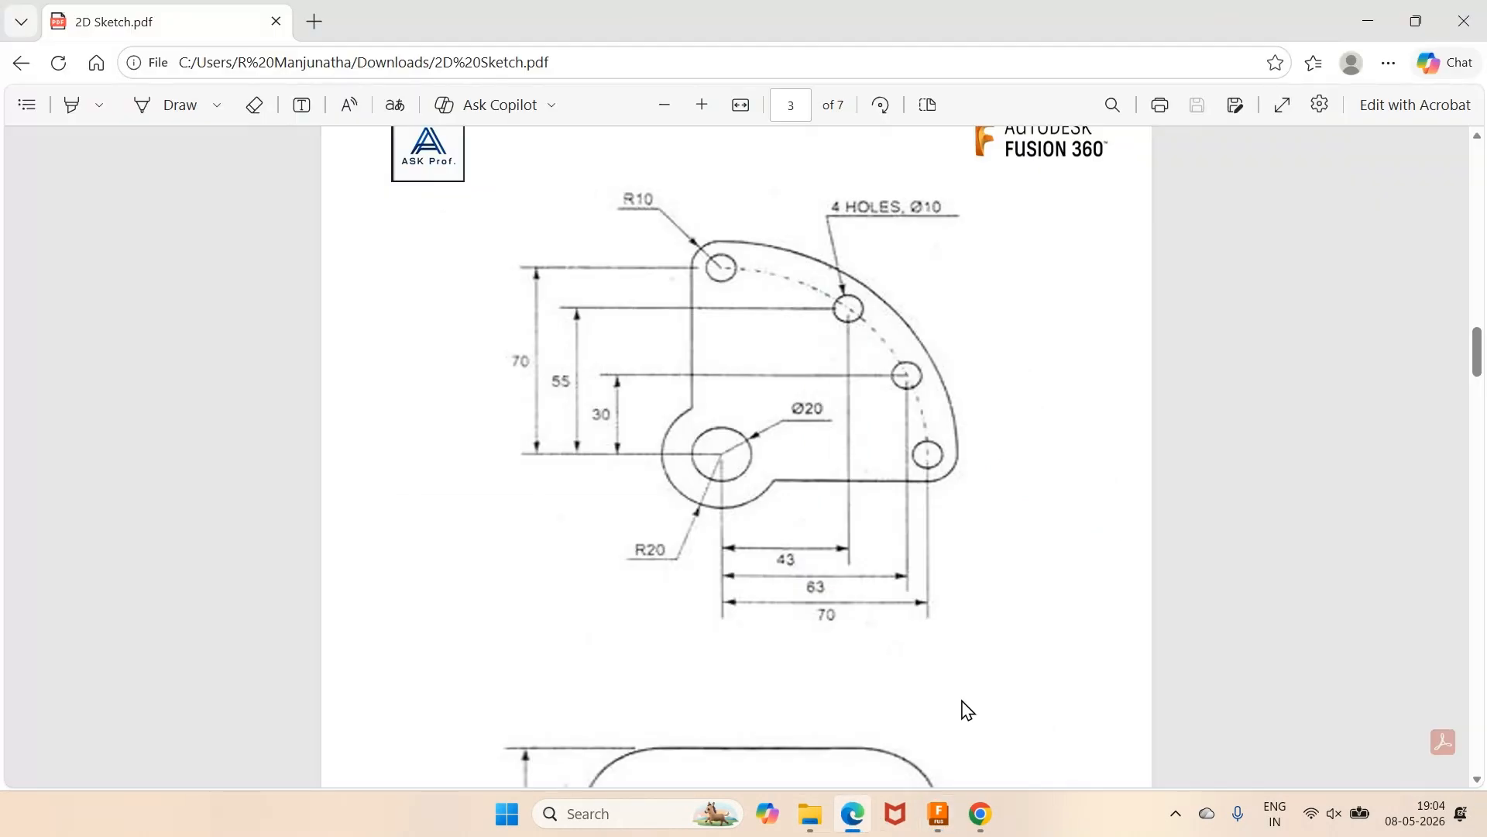
pyautogui.click(938, 814)
pyautogui.click(618, 94)
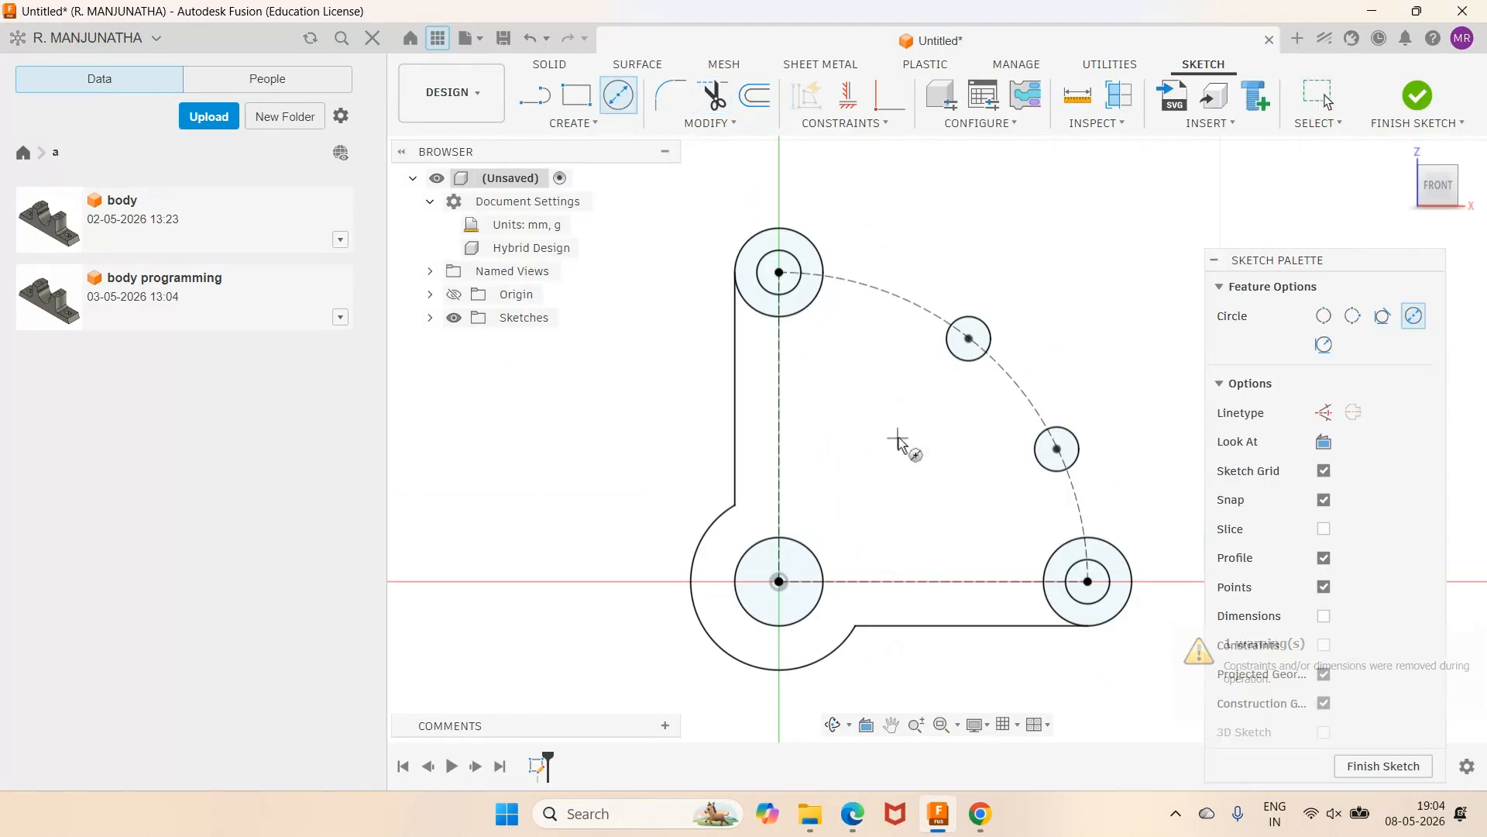
pyautogui.click(778, 581)
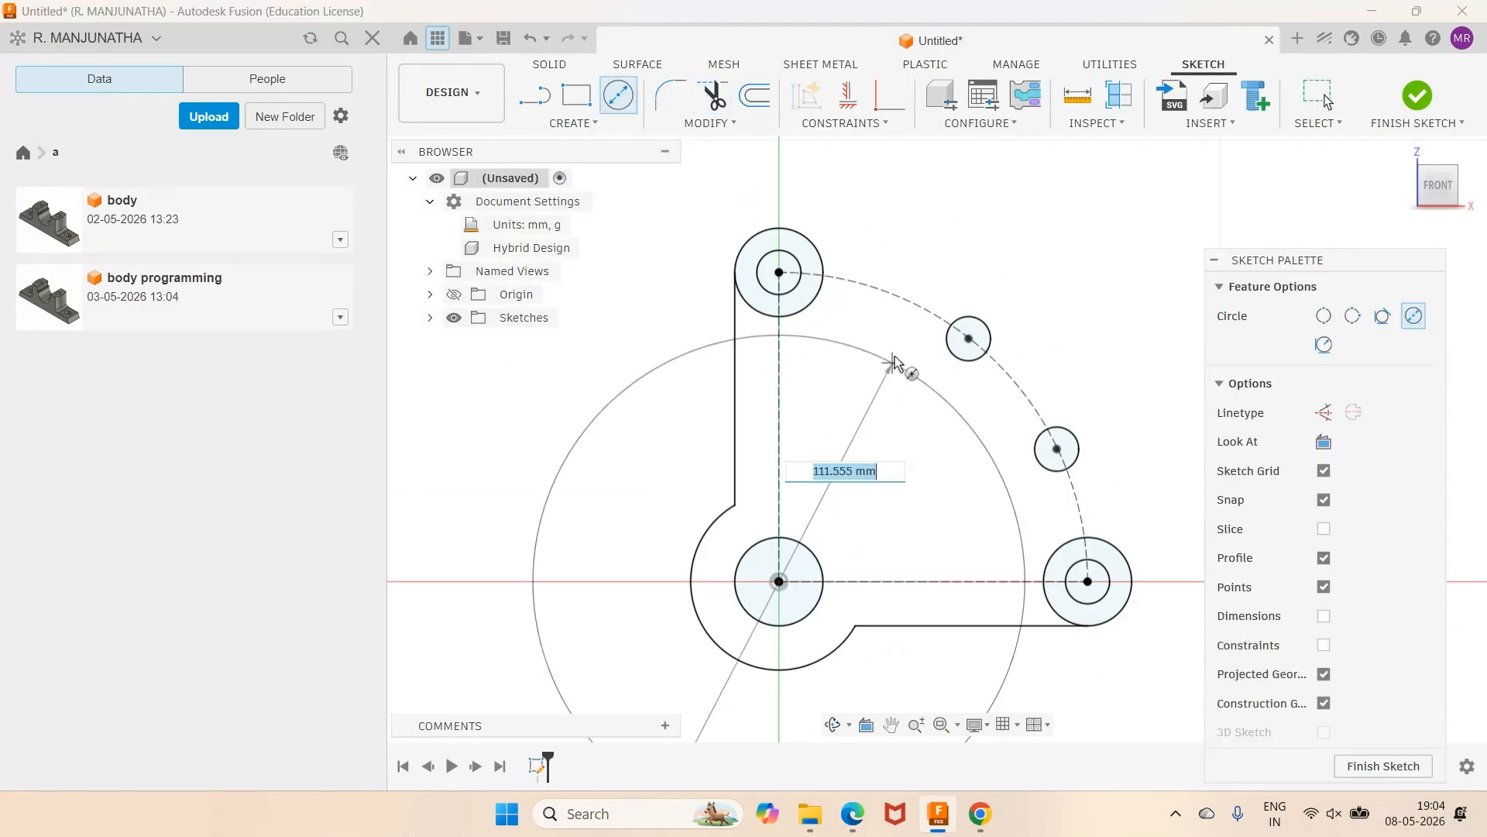
pyautogui.click(934, 230)
pyautogui.press('Escape')
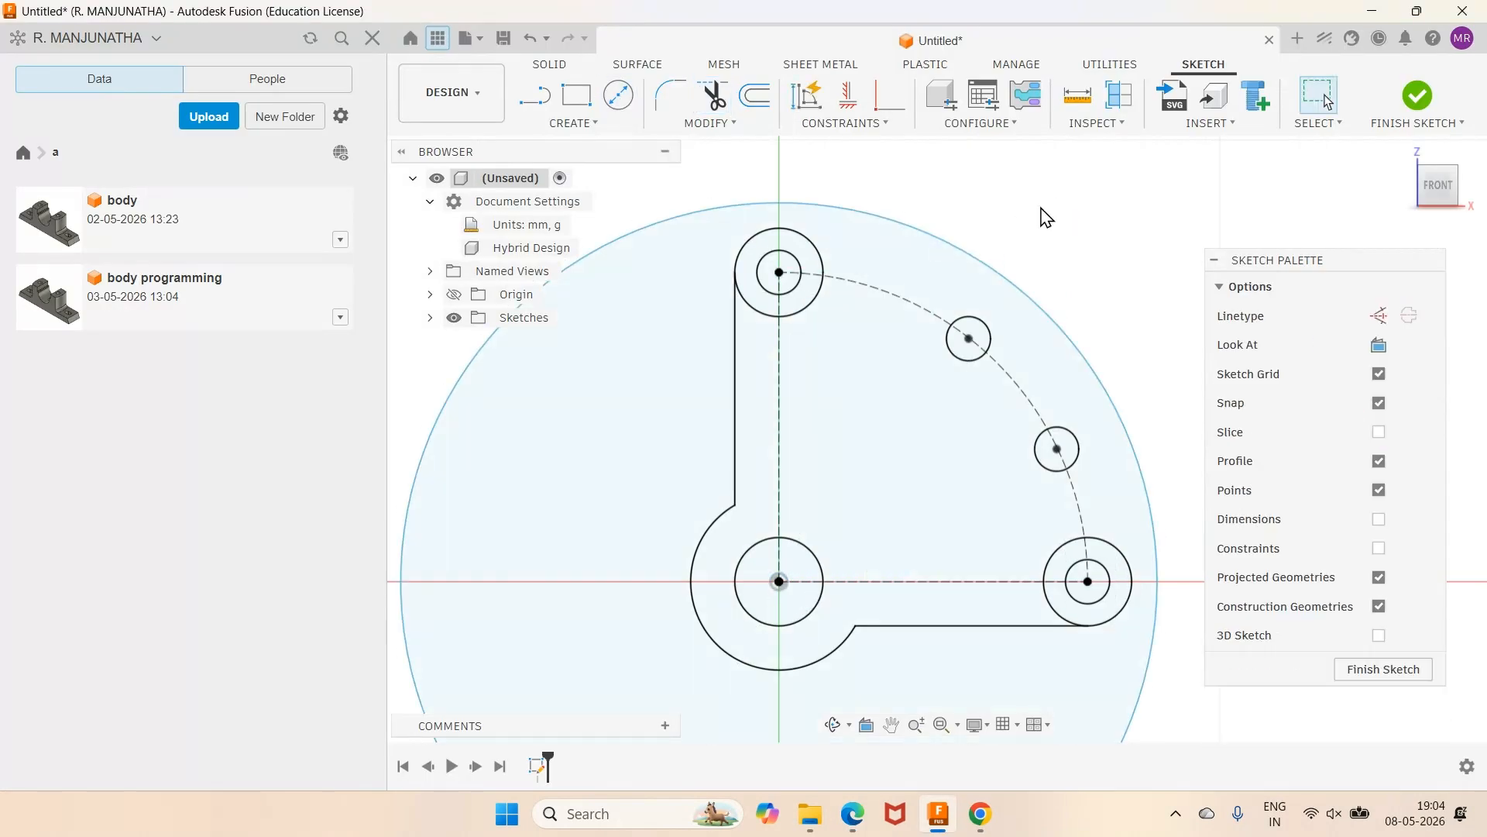
# Make the large circle tangent to the upper 20 mm circle.
pyautogui.click(880, 124)
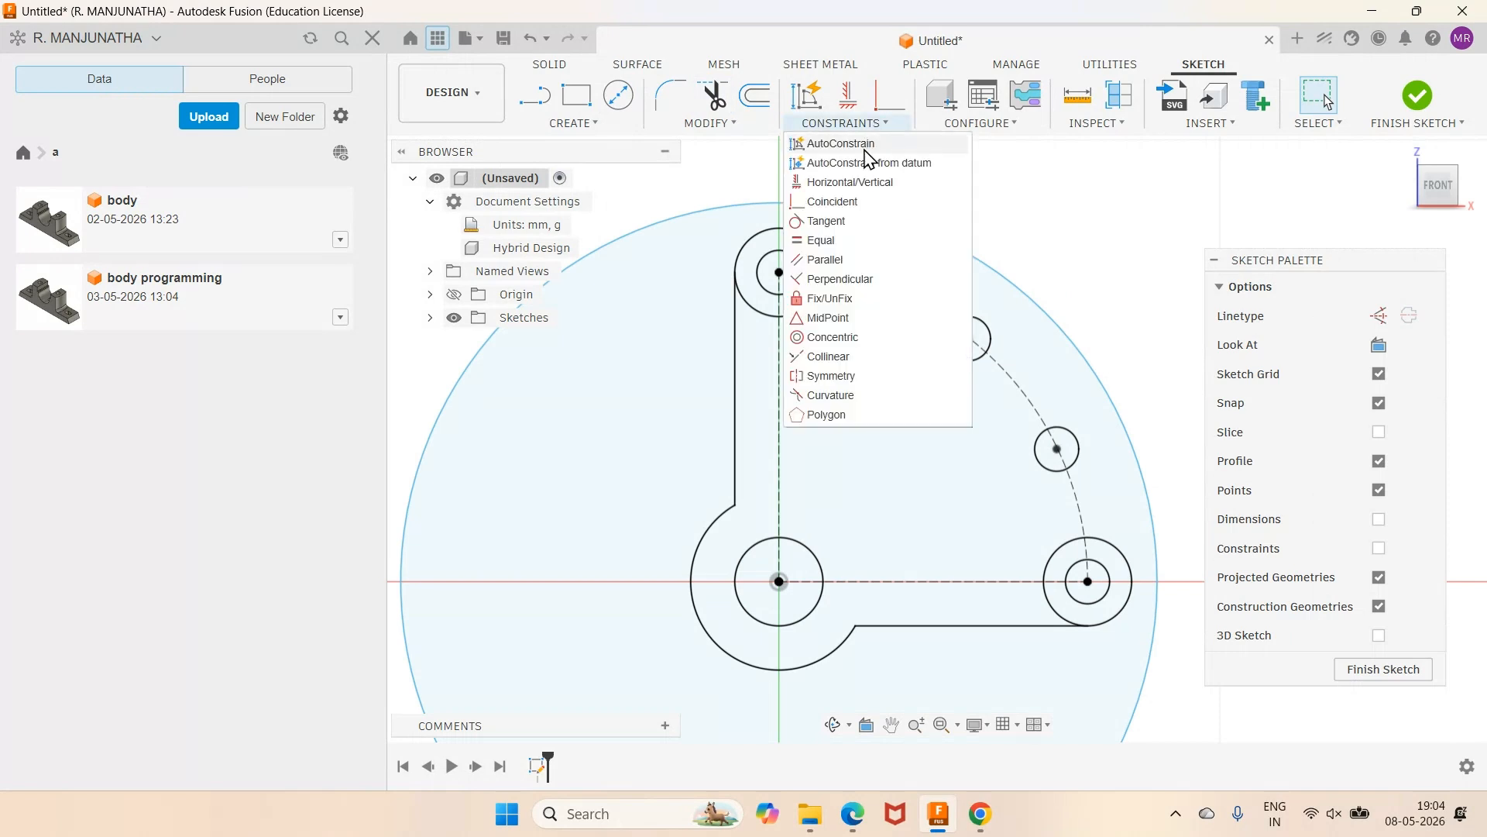
pyautogui.click(822, 221)
pyautogui.click(809, 240)
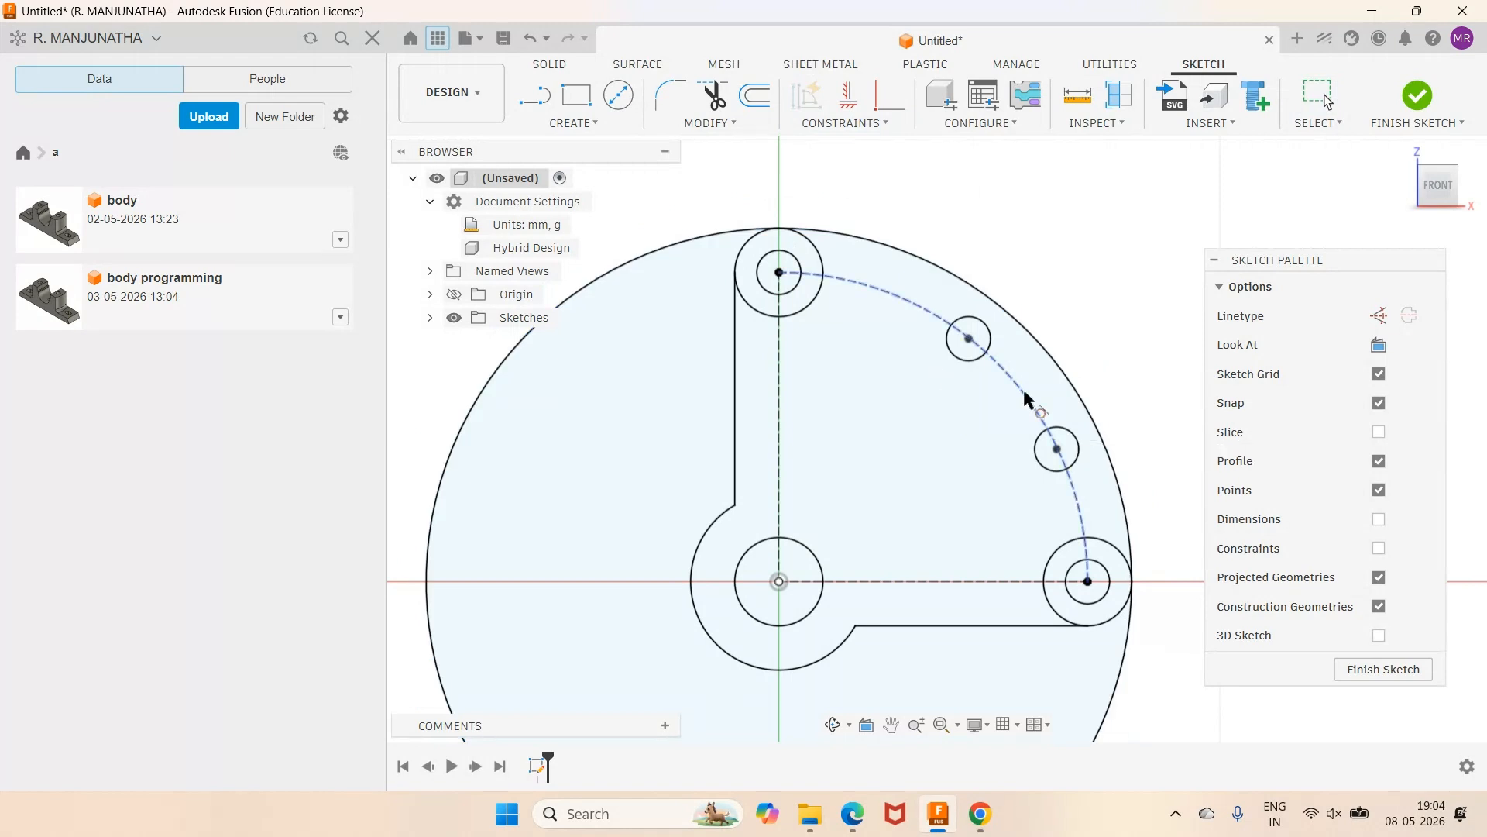
# Trim the large circle outside the plate and the inner arcs of both 20 mm corner circles, leaving one closed outline.
pyautogui.click(713, 97)
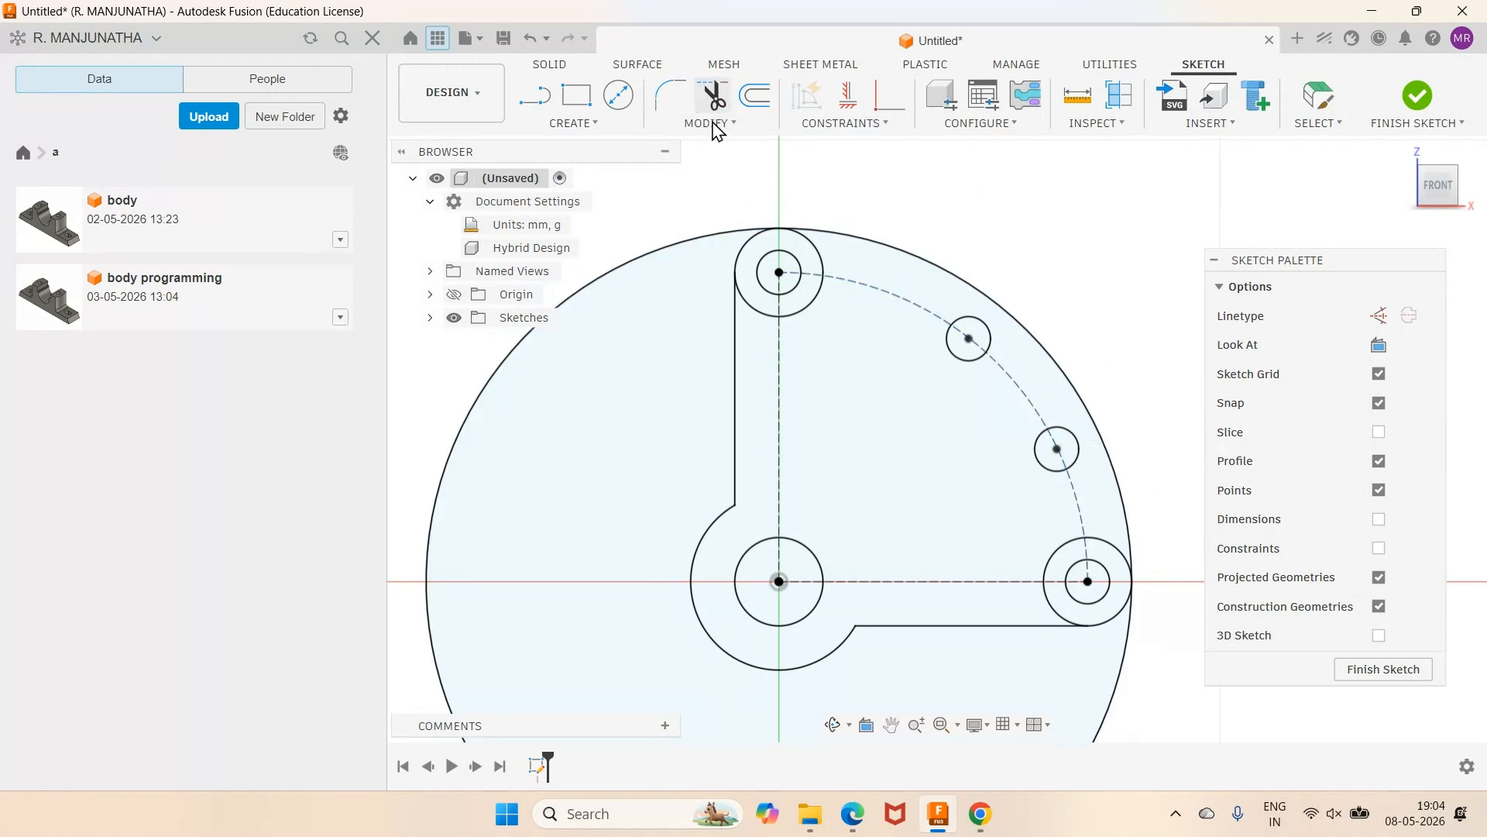
pyautogui.click(677, 245)
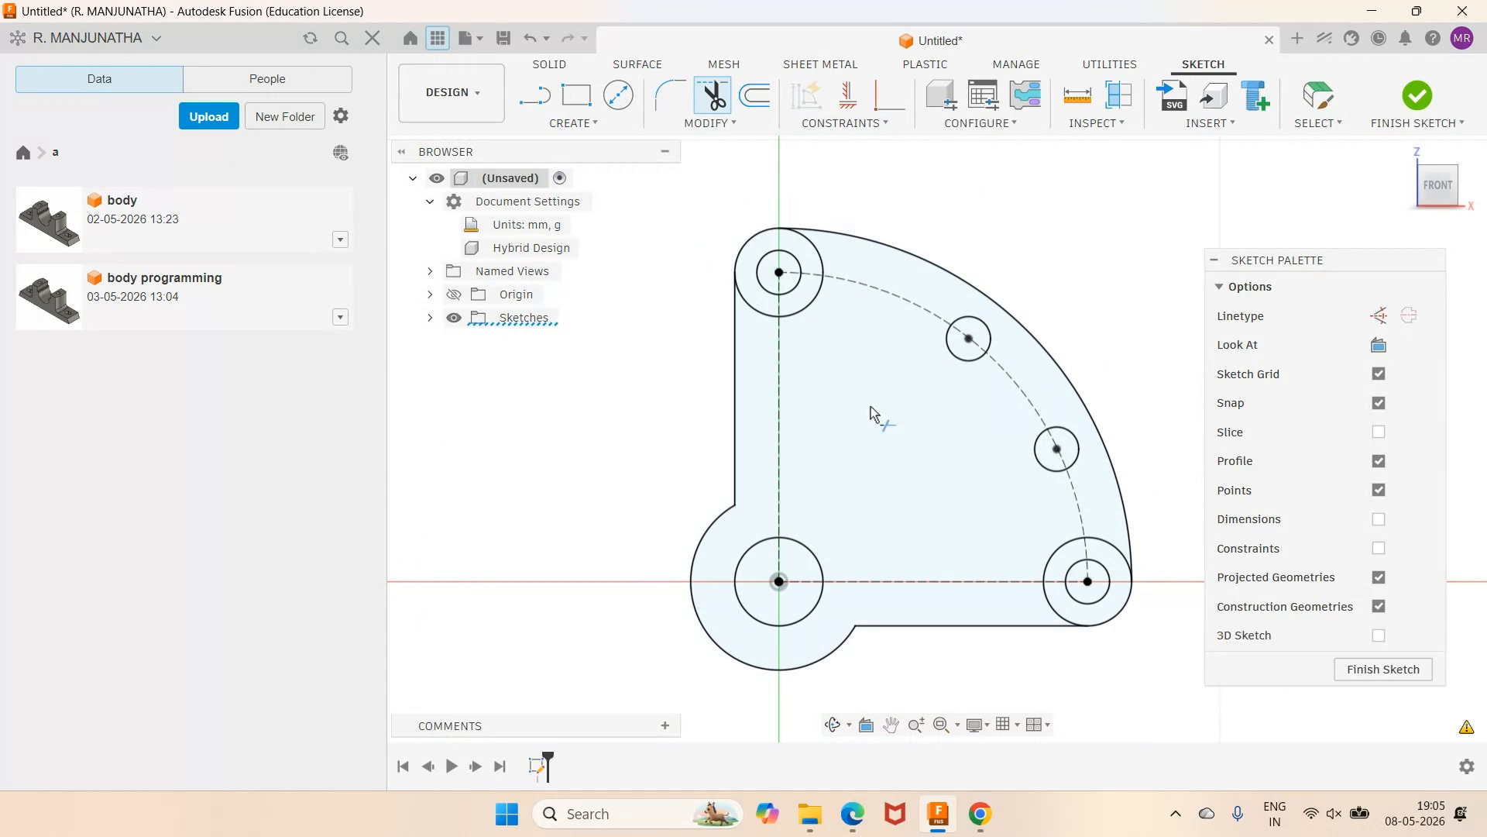
pyautogui.click(806, 308)
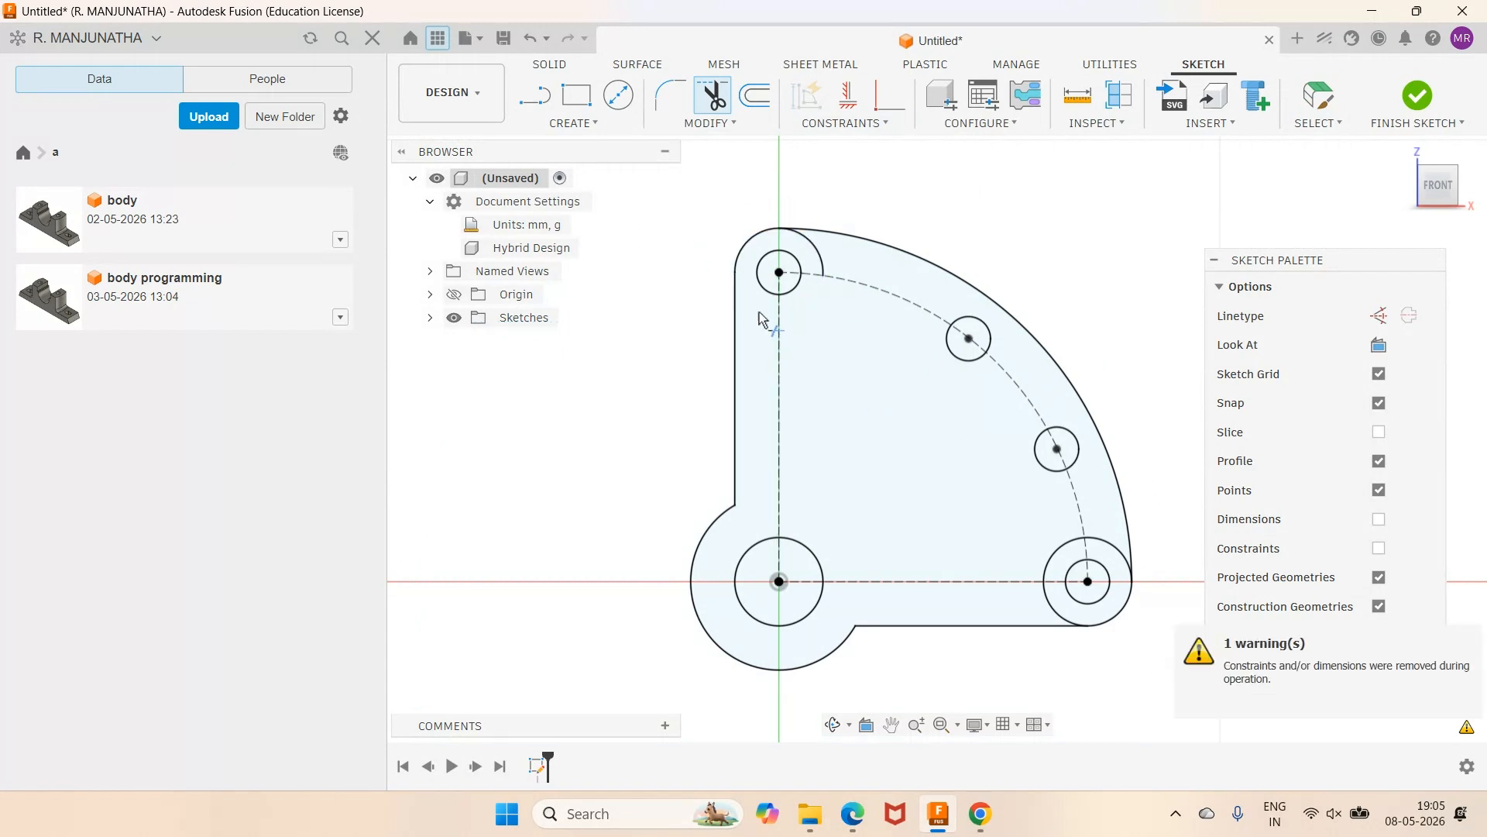
pyautogui.click(1051, 608)
pyautogui.click(1061, 565)
pyautogui.click(1113, 552)
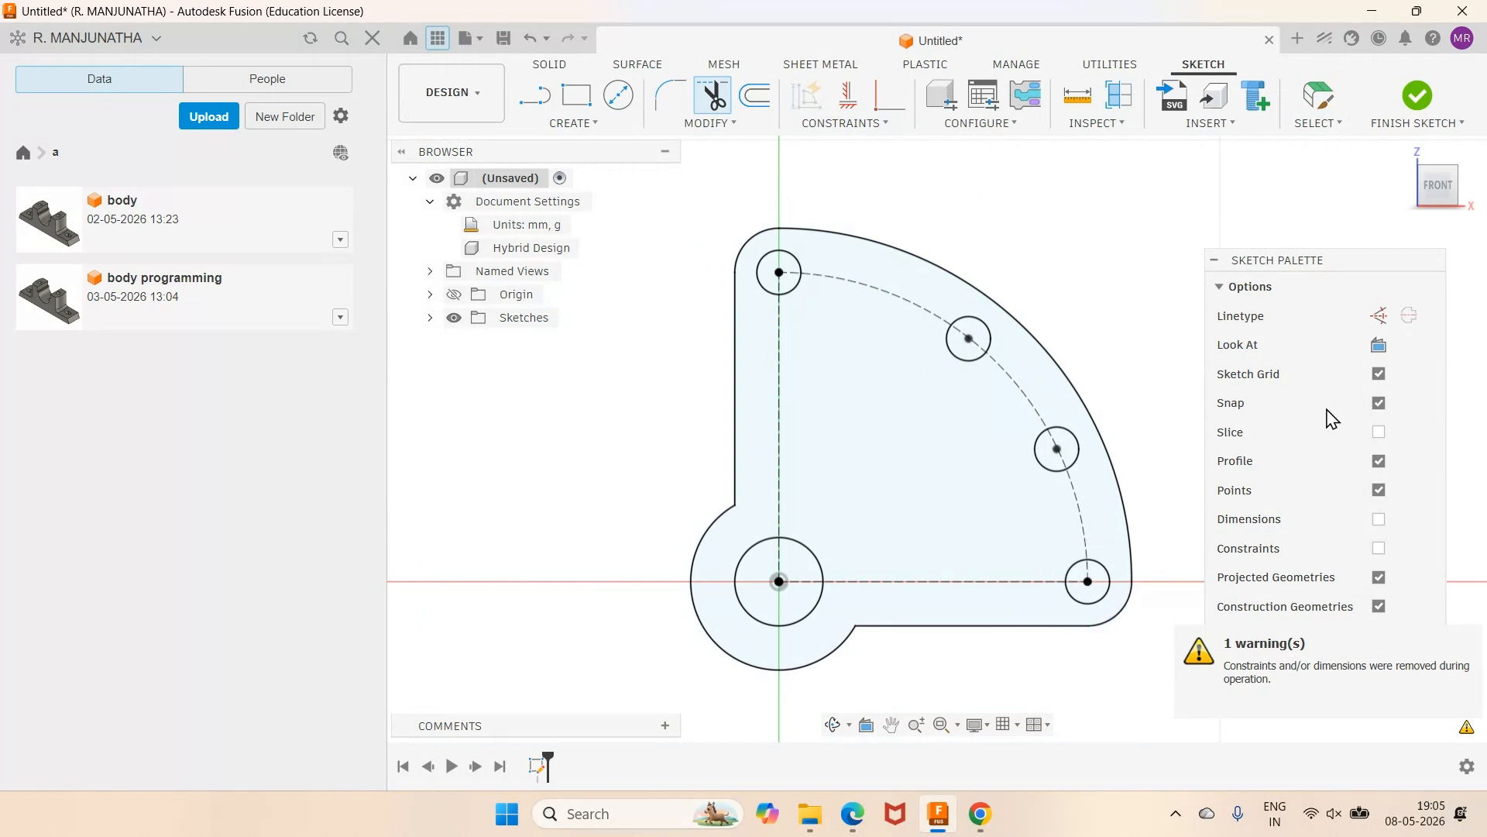
# Compare the finished outline with page 3 of 2D Sketch.pdf and turn on the display of sketch dimensions.
pyautogui.moveTo(855, 825)
pyautogui.click(879, 705)
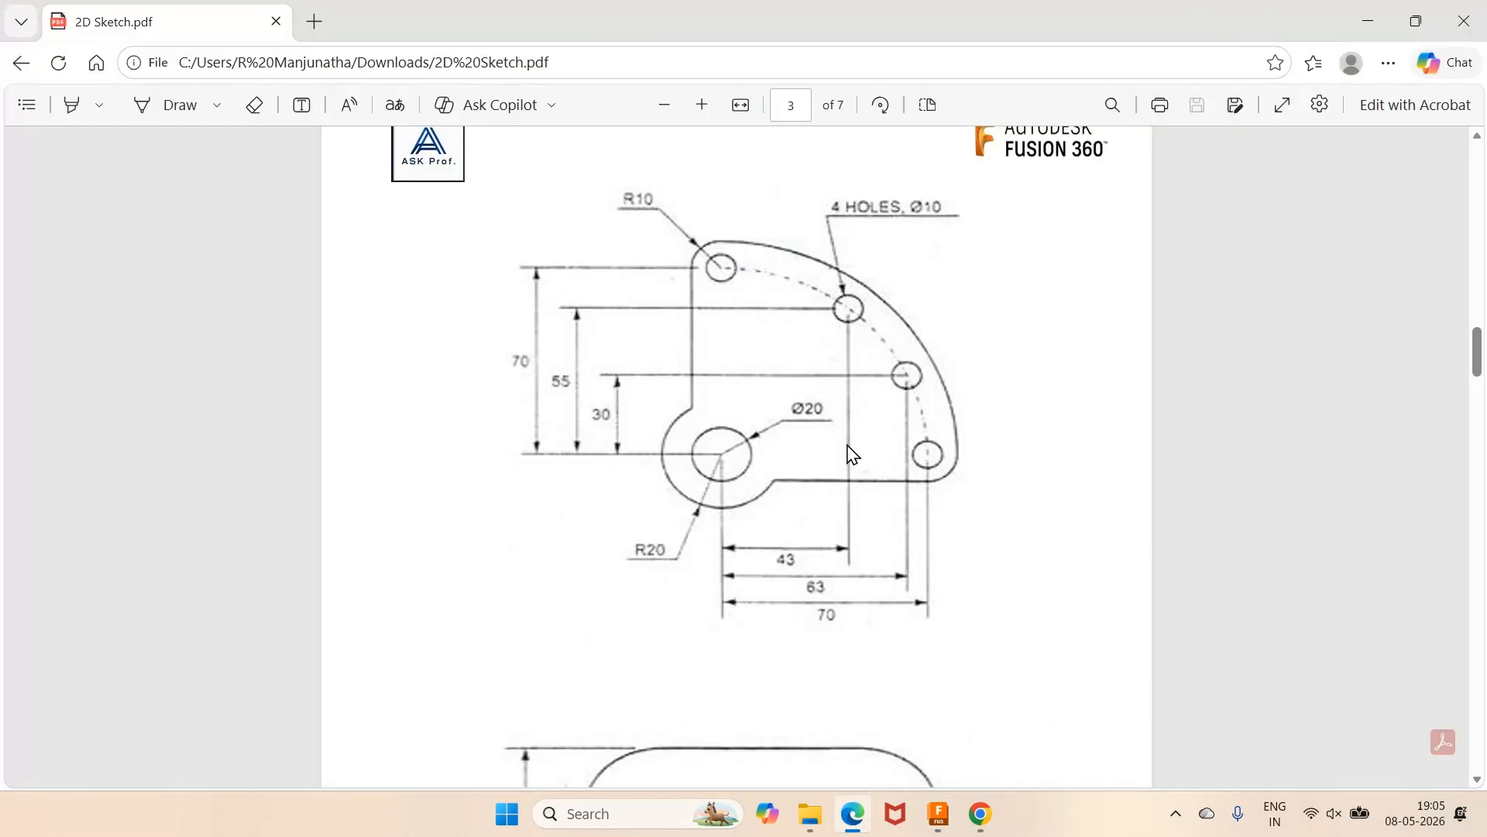
pyautogui.hotkey('alt', 'Tab')
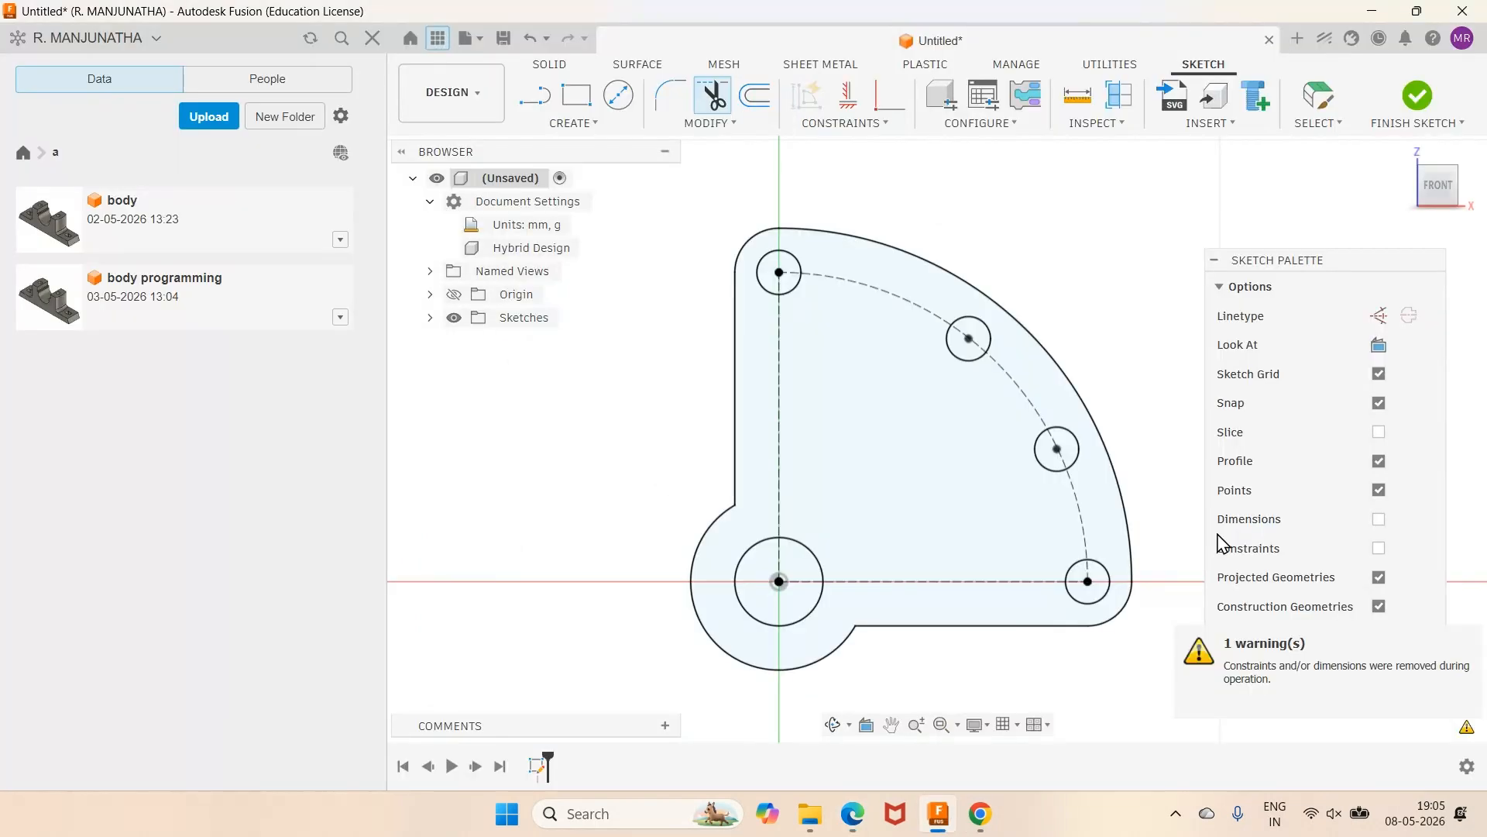
pyautogui.click(1378, 519)
pyautogui.scroll(-3, 1039, 594)
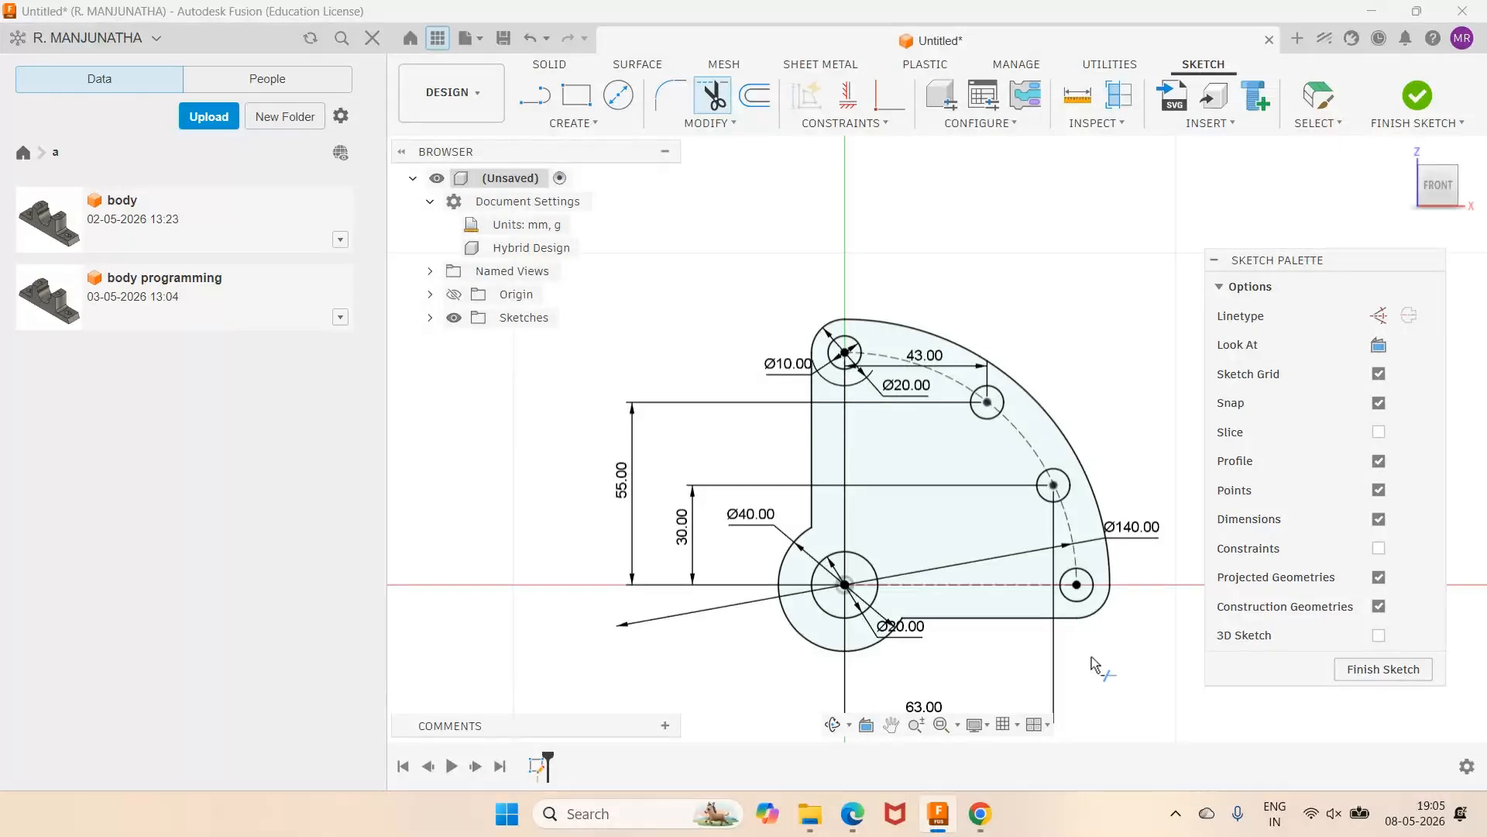
pyautogui.scroll(-2, 1091, 656)
pyautogui.scroll(2, 1157, 680)
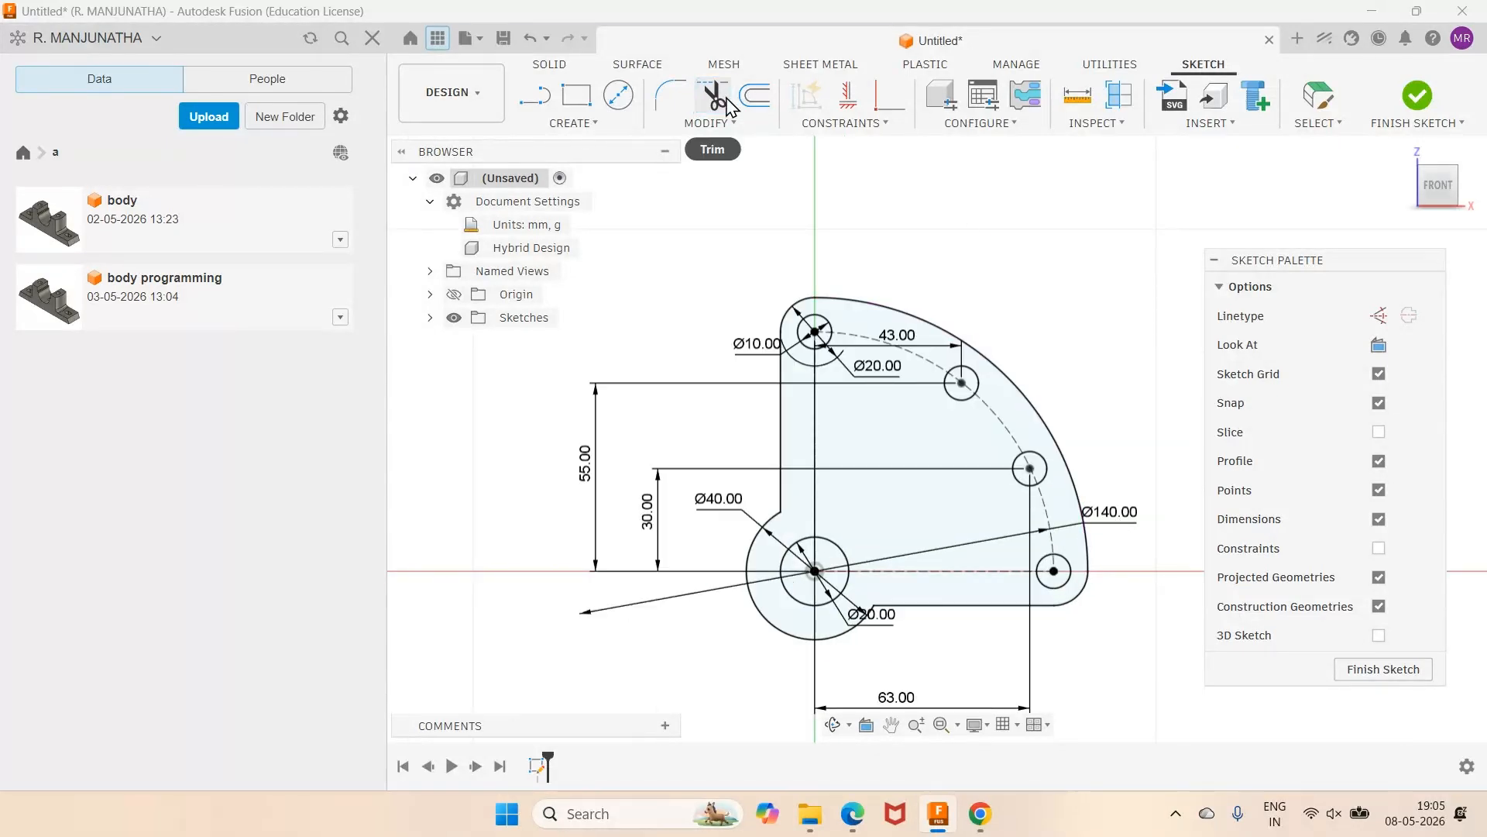
pyautogui.press('Escape')
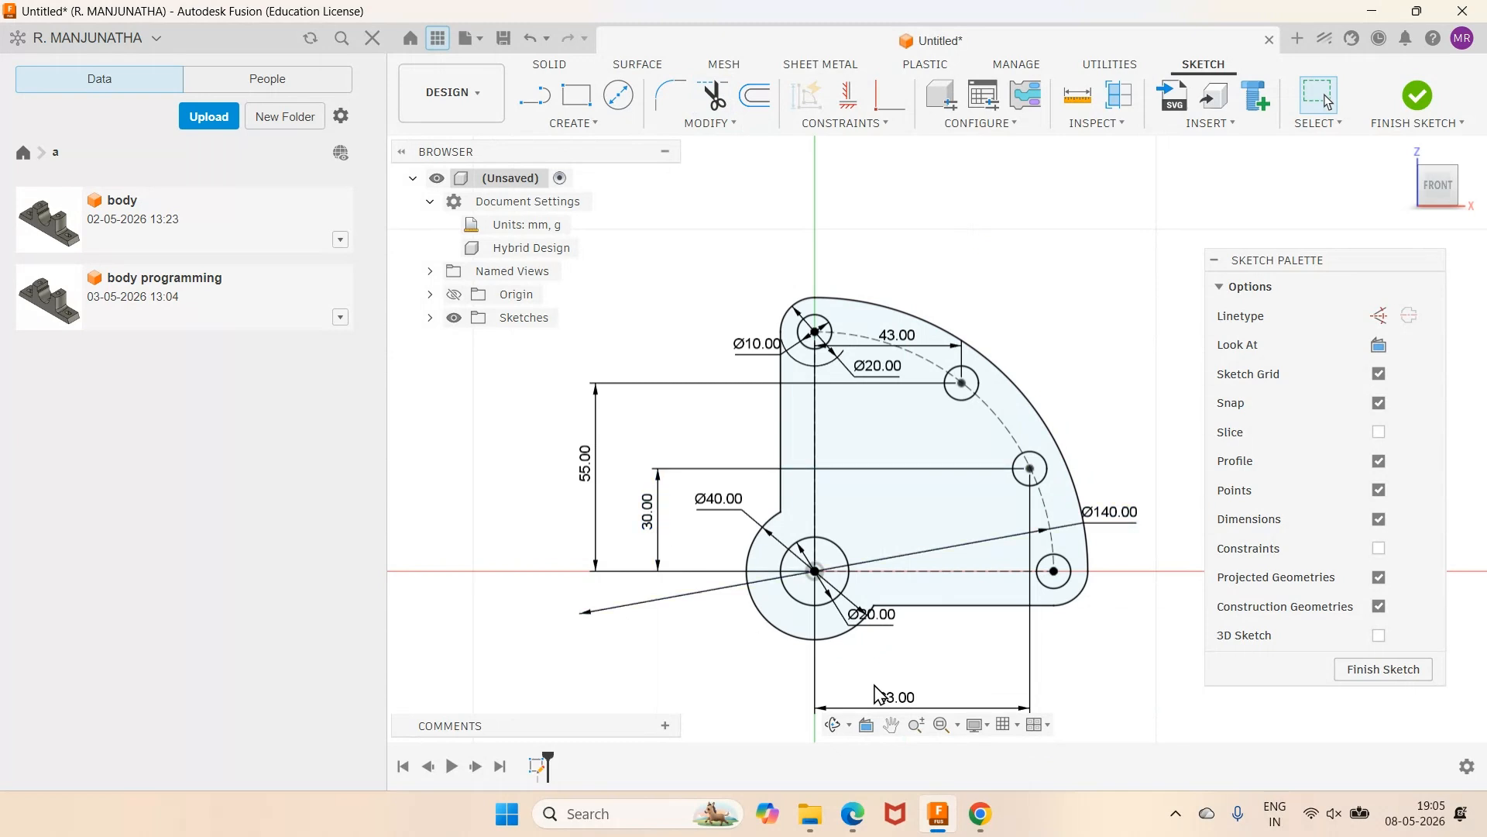
# Move the 63 mm, 140 mm diameter and 43 mm dimensions and the upper hole's 10 mm and 20 mm diameter dimensions outside the plate.
pyautogui.moveTo(890, 695); pyautogui.dragTo(975, 657)
pyautogui.moveTo(1121, 529); pyautogui.dragTo(1140, 474)
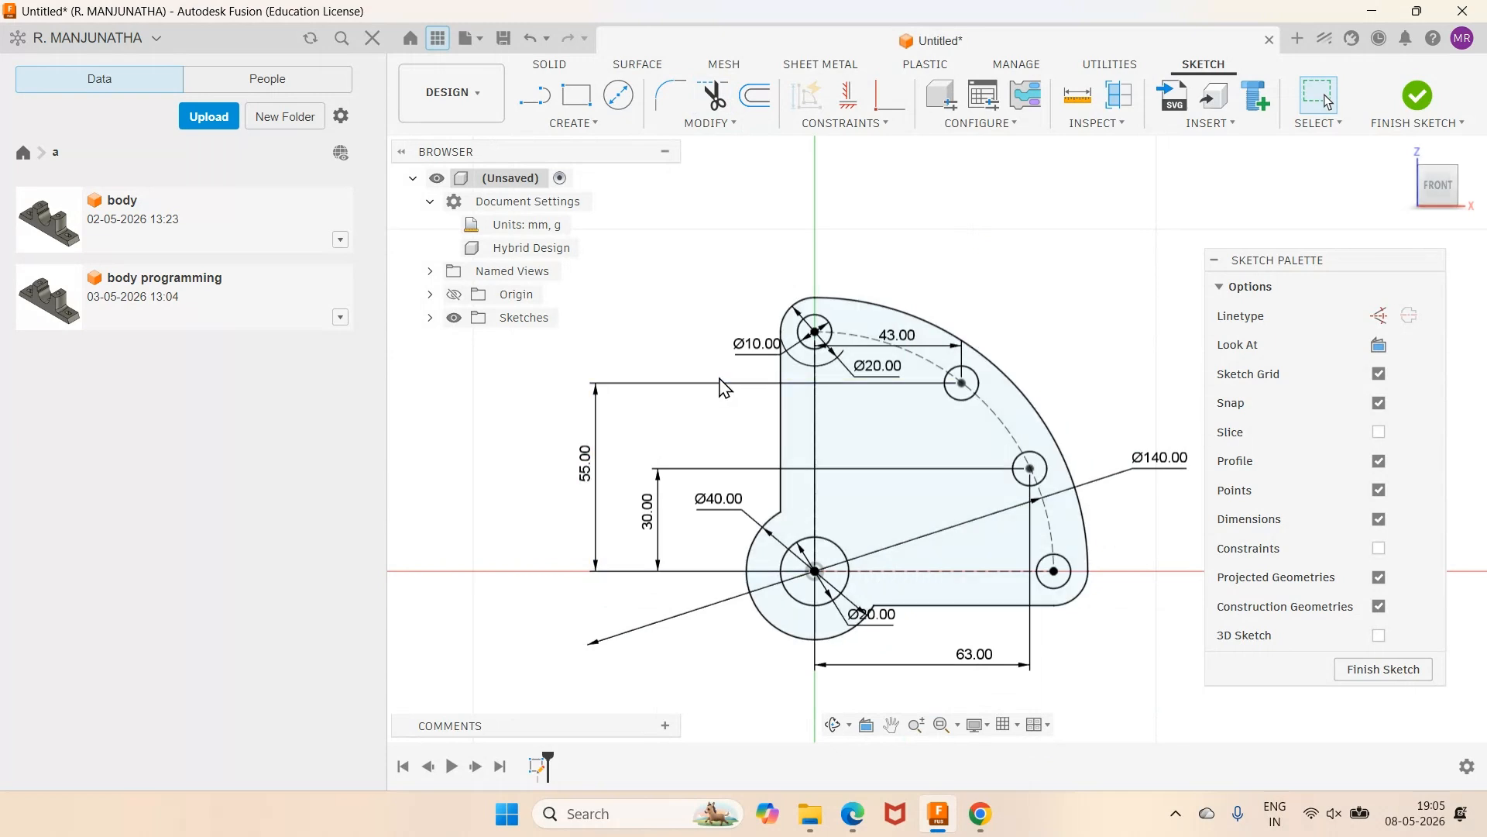
pyautogui.moveTo(757, 345); pyautogui.dragTo(751, 263)
pyautogui.scroll(1, 752, 262)
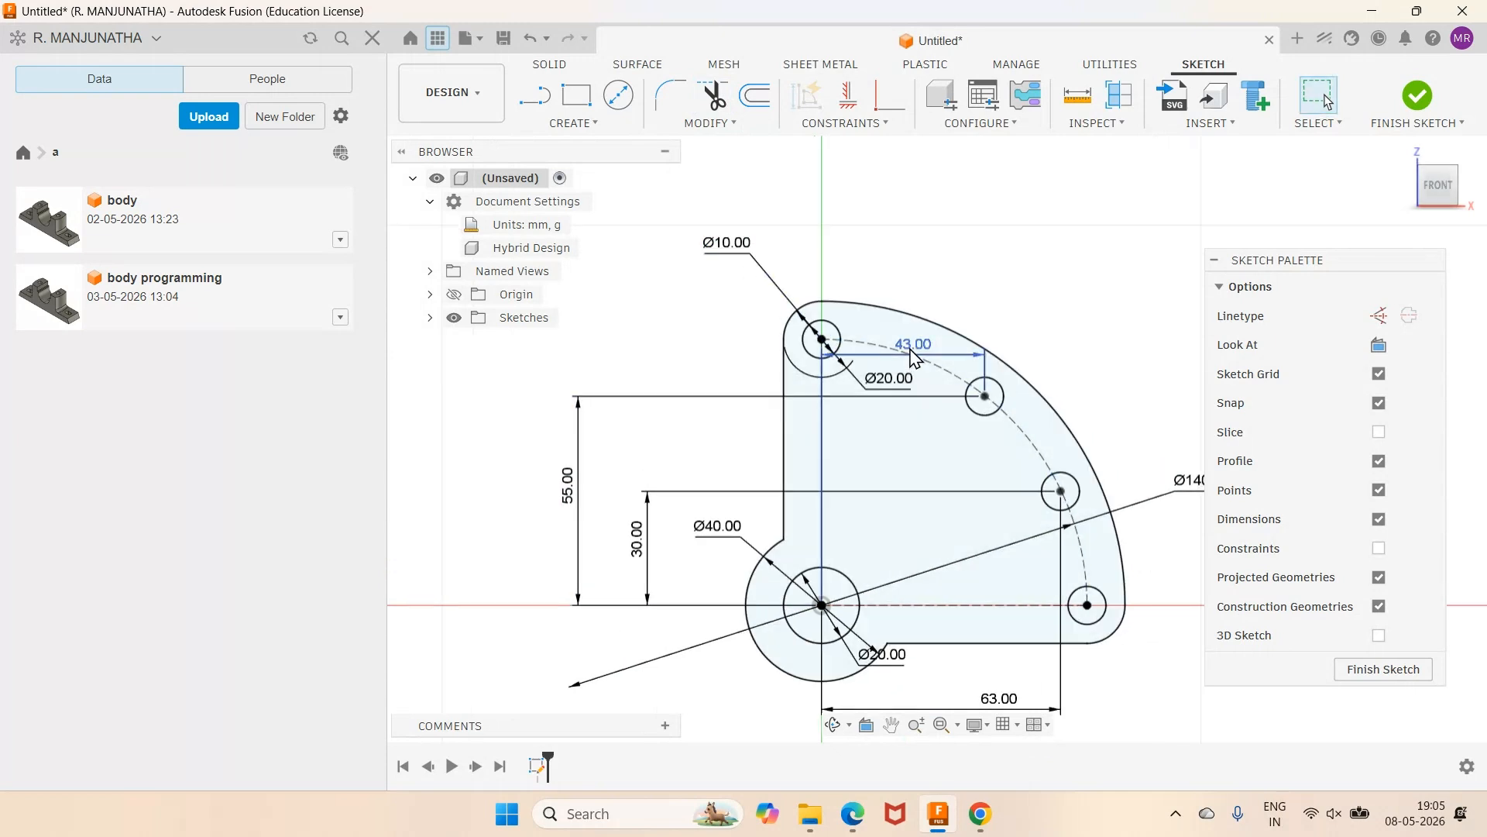
pyautogui.moveTo(911, 355); pyautogui.dragTo(898, 260)
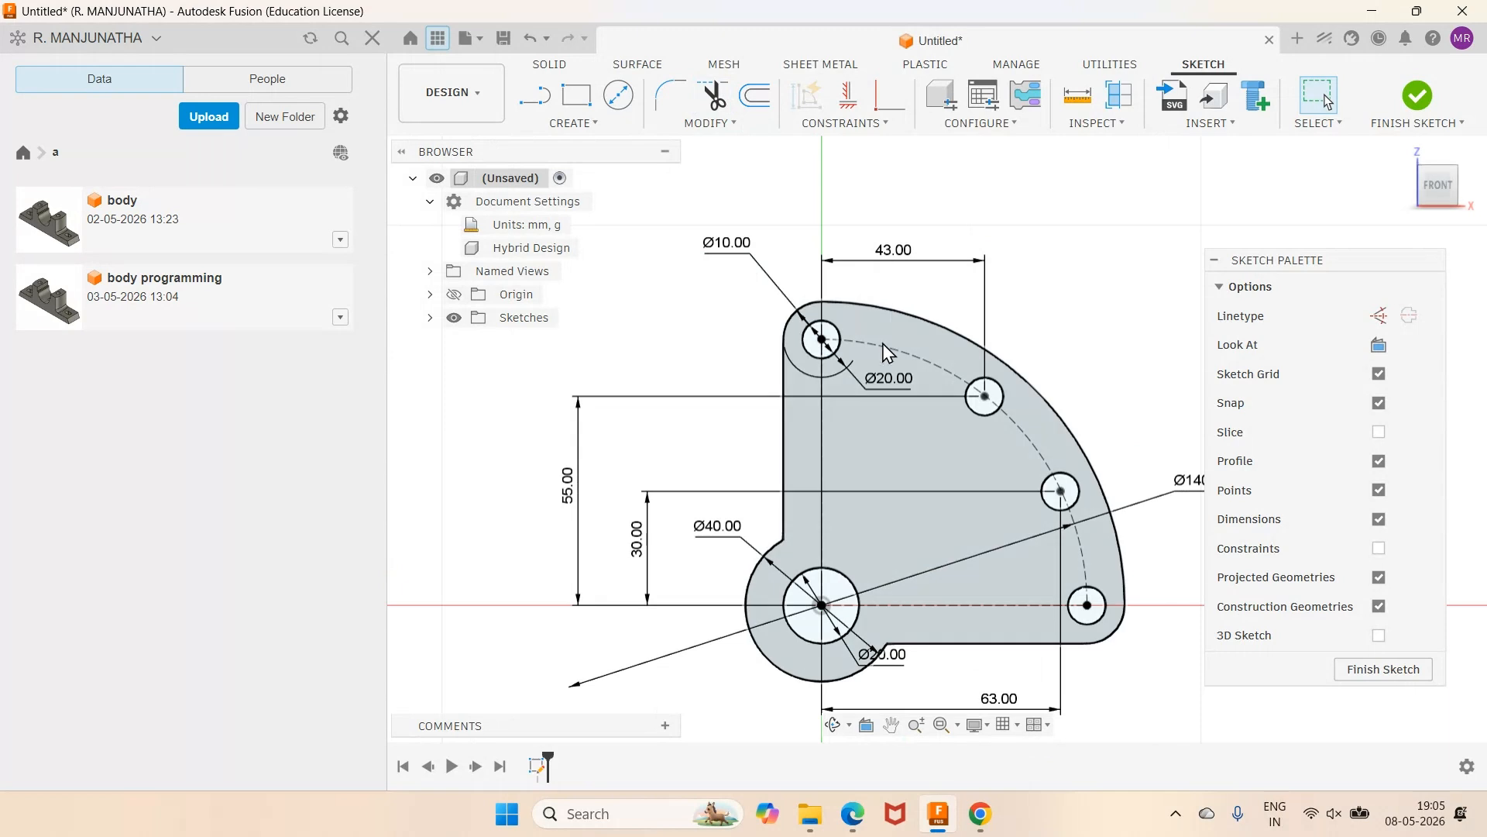
pyautogui.moveTo(887, 388); pyautogui.dragTo(740, 320)
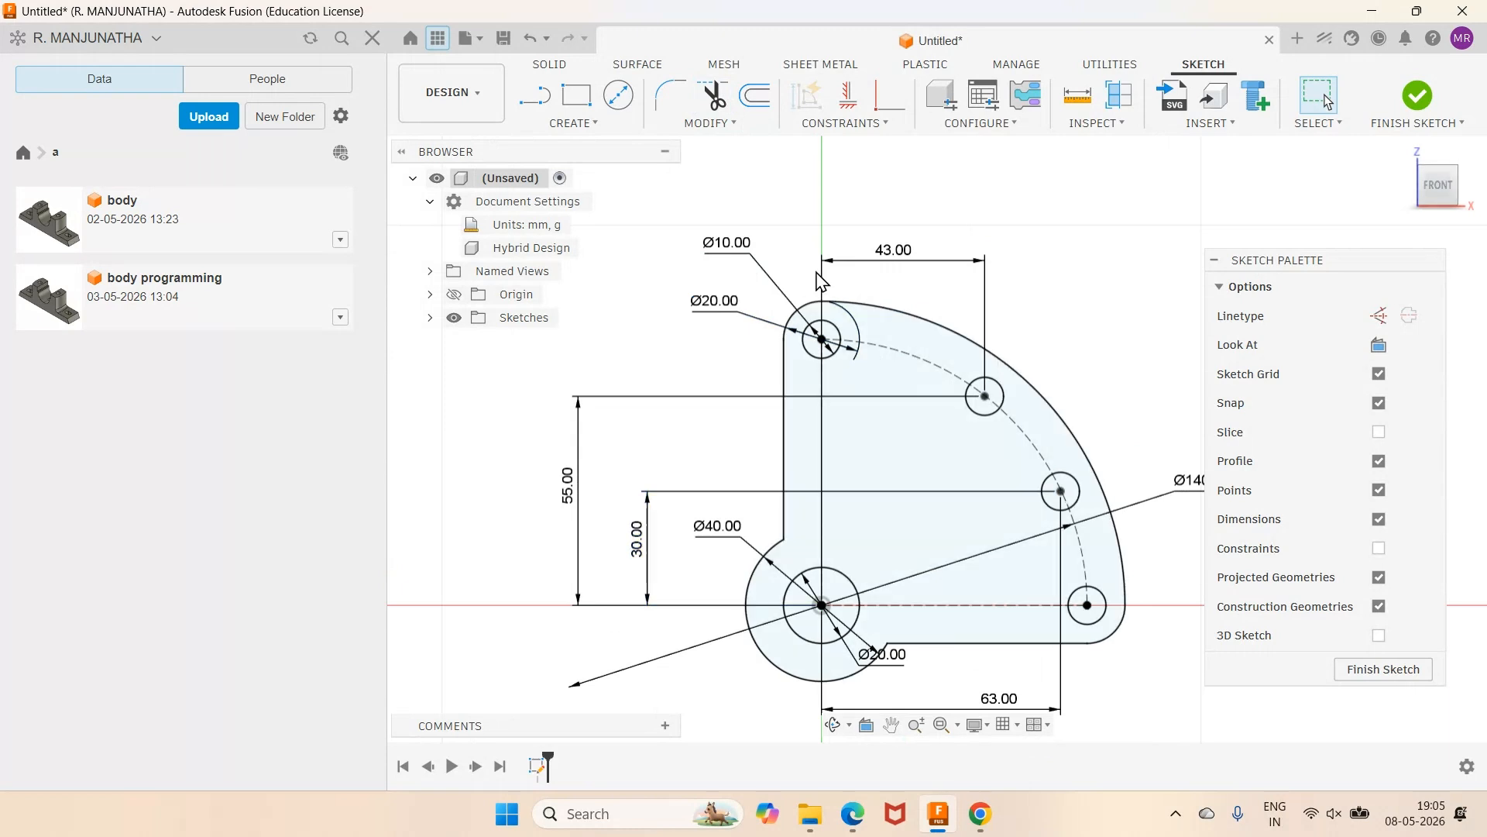
pyautogui.click(894, 251)
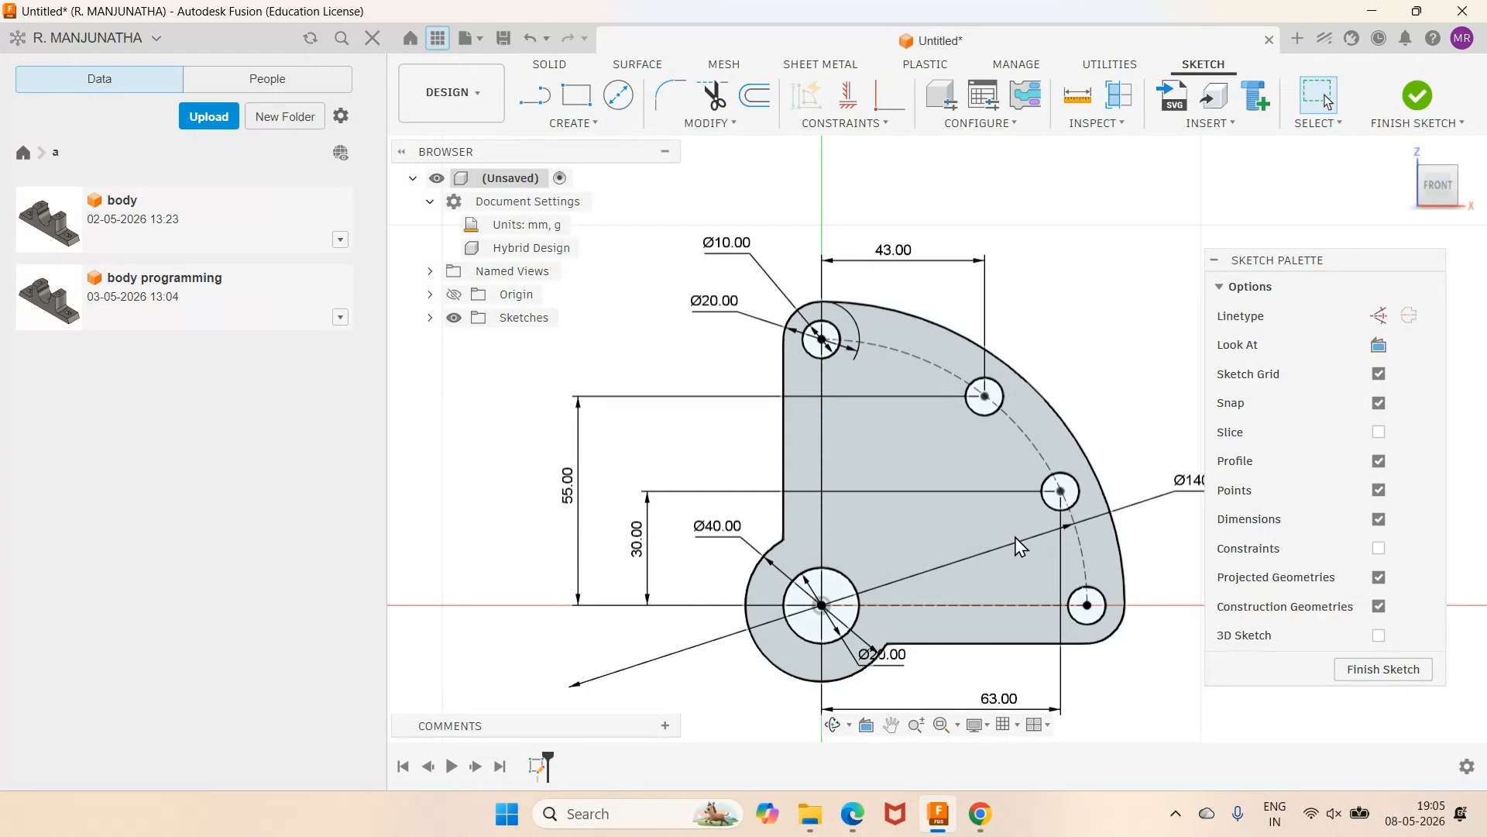
# Place the hub's 20 mm diameter dimension above its hole and the 40 mm one below the plate, and adjust the 63 mm dimension.
pyautogui.scroll(4, 978, 698)
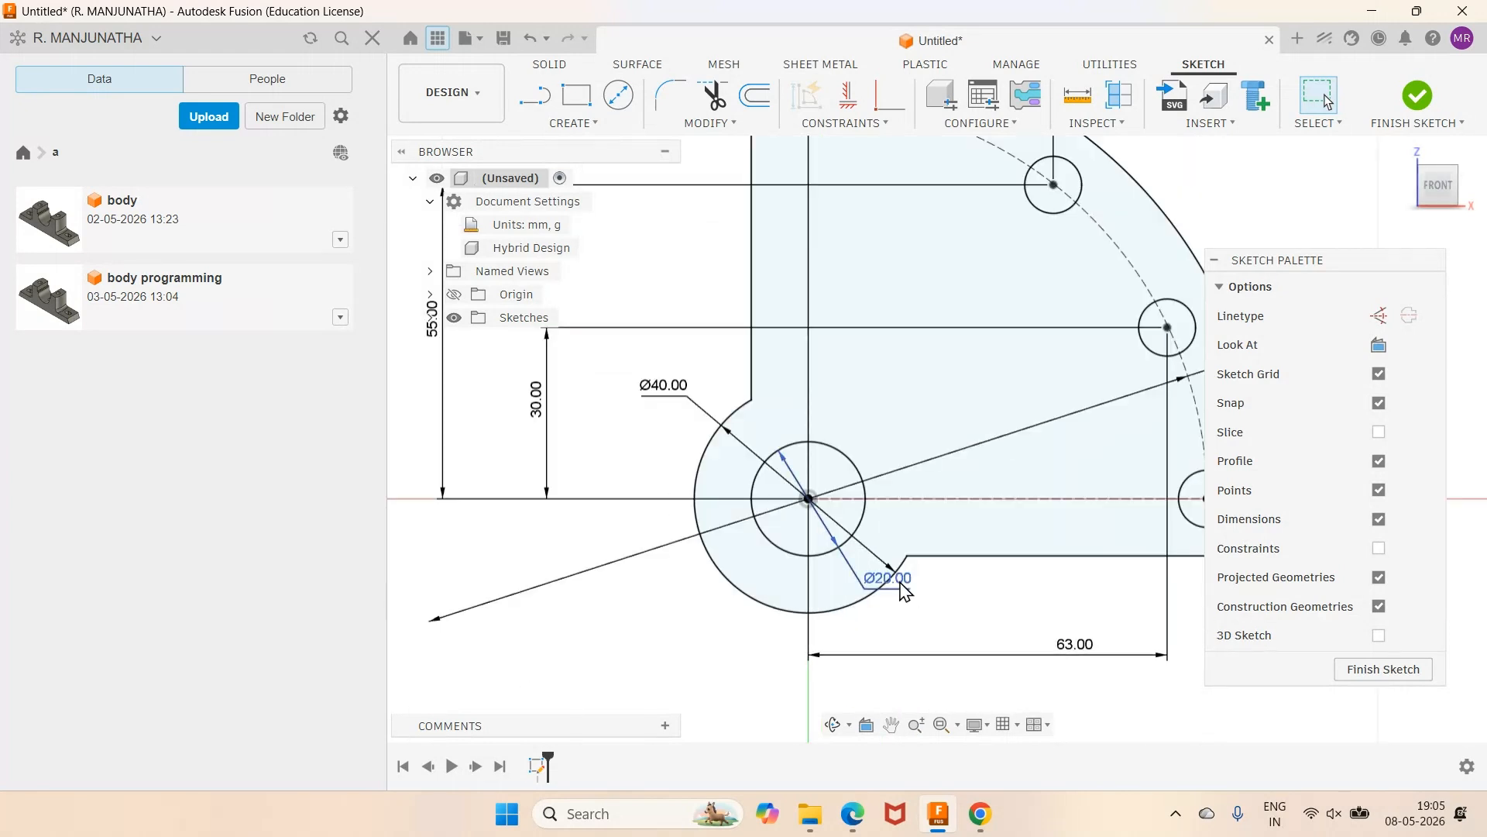
pyautogui.moveTo(902, 590); pyautogui.dragTo(884, 422)
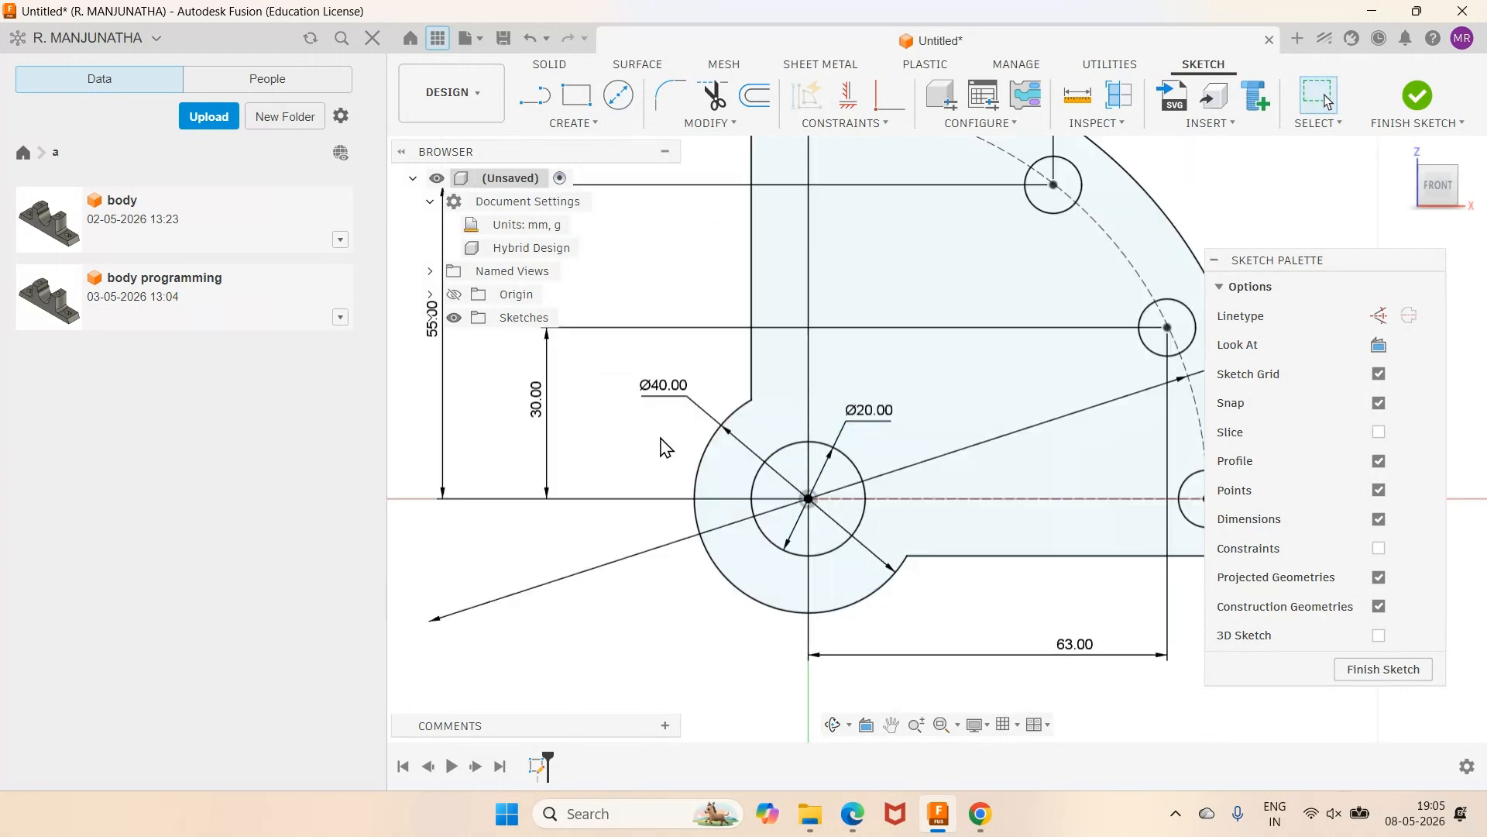
pyautogui.moveTo(678, 399); pyautogui.dragTo(980, 617)
pyautogui.moveTo(1079, 663); pyautogui.dragTo(1099, 666)
pyautogui.scroll(-3, 1103, 674)
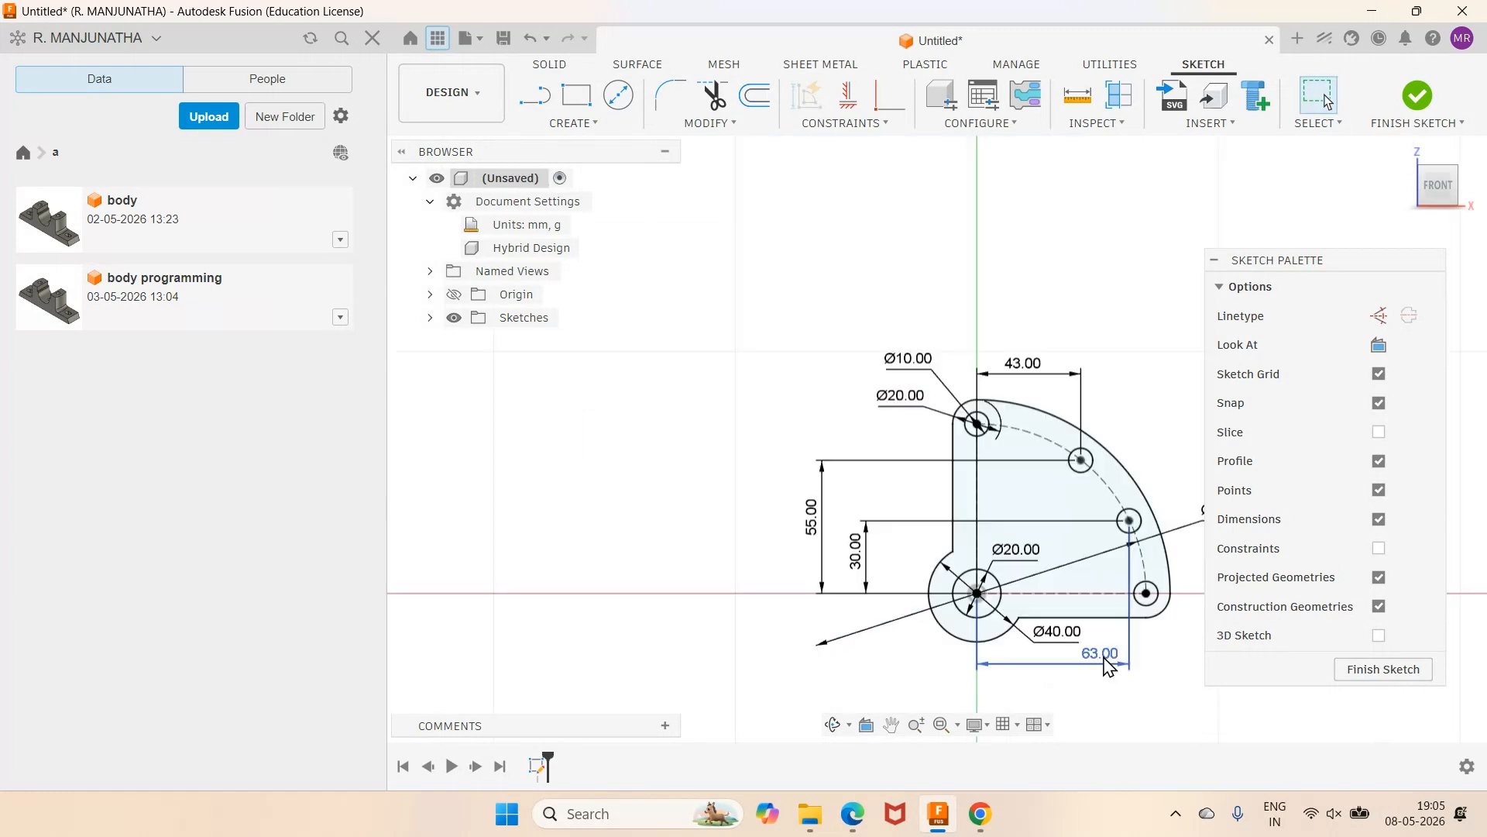
pyautogui.click(891, 724)
pyautogui.moveTo(955, 590)
pyautogui.mouseDown(button='middle')
pyautogui.moveTo(901, 542)
pyautogui.moveTo(821, 523)
pyautogui.mouseUp(button='middle')
pyautogui.rightClick(1113, 608)
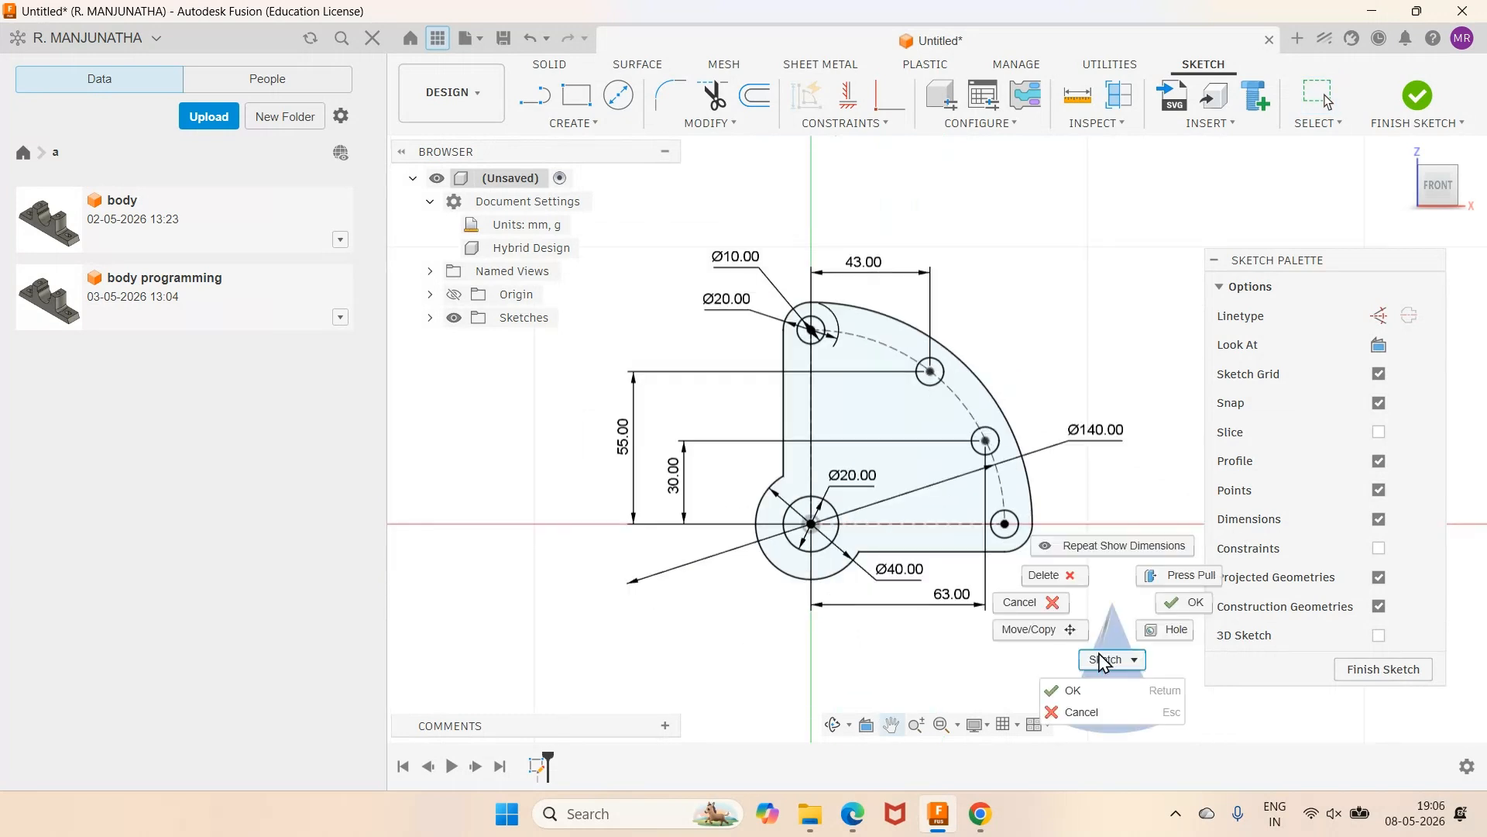
pyautogui.click(1073, 690)
pyautogui.scroll(-1, 776, 531)
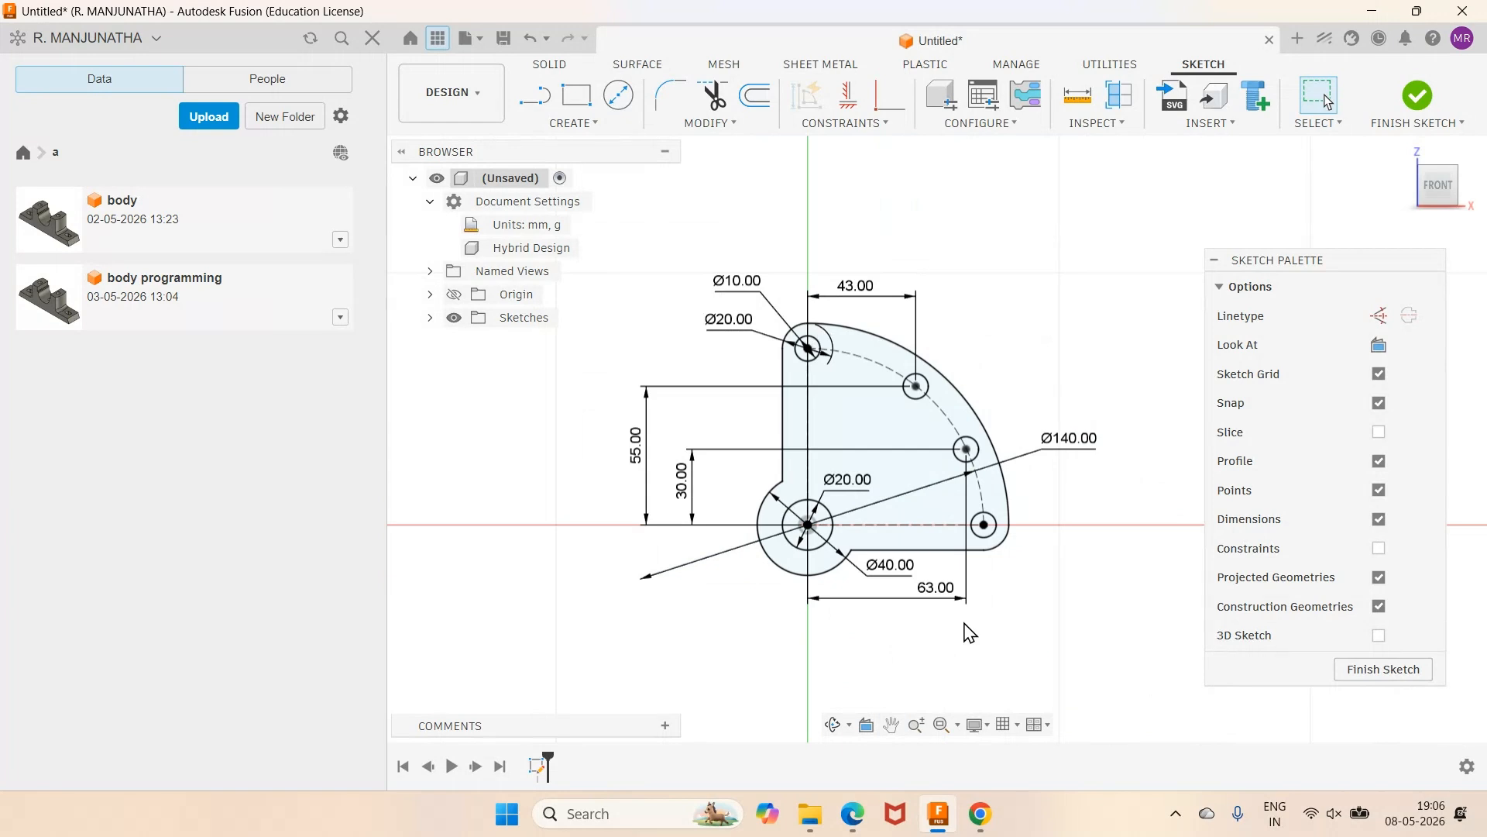